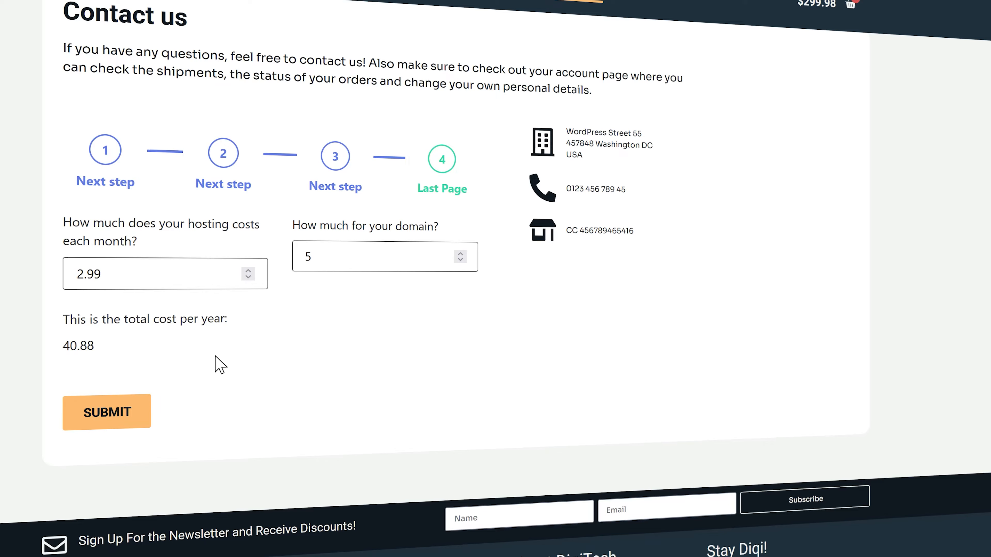
Step: Change the domain cost from 48 to 25 and add a Form Page Break below 'No sir!'
double_click(306, 257)
type("48")
key("BackSpace")
key("BackSpace")
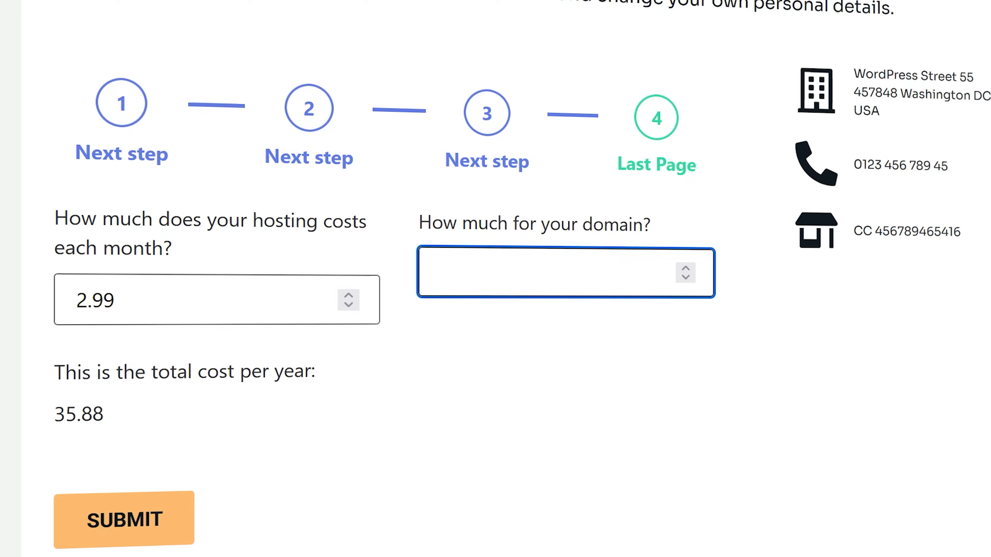
type("25")
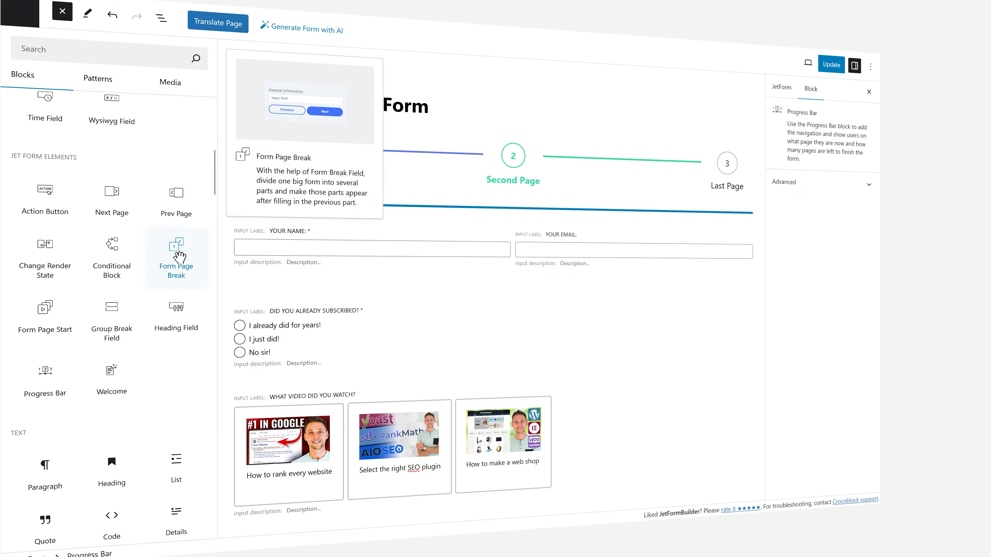
left_click_drag(179, 257, 410, 368)
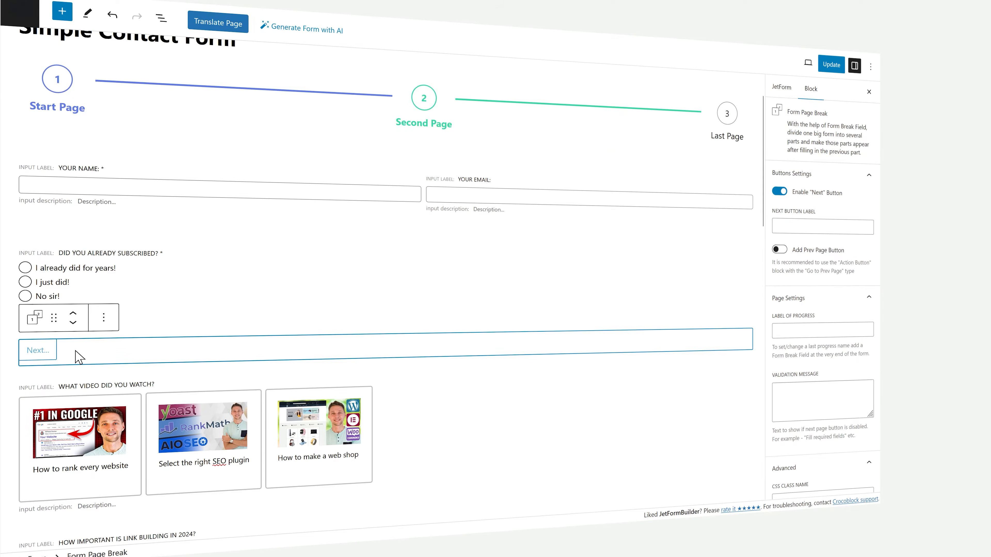
middle_click(327, 275)
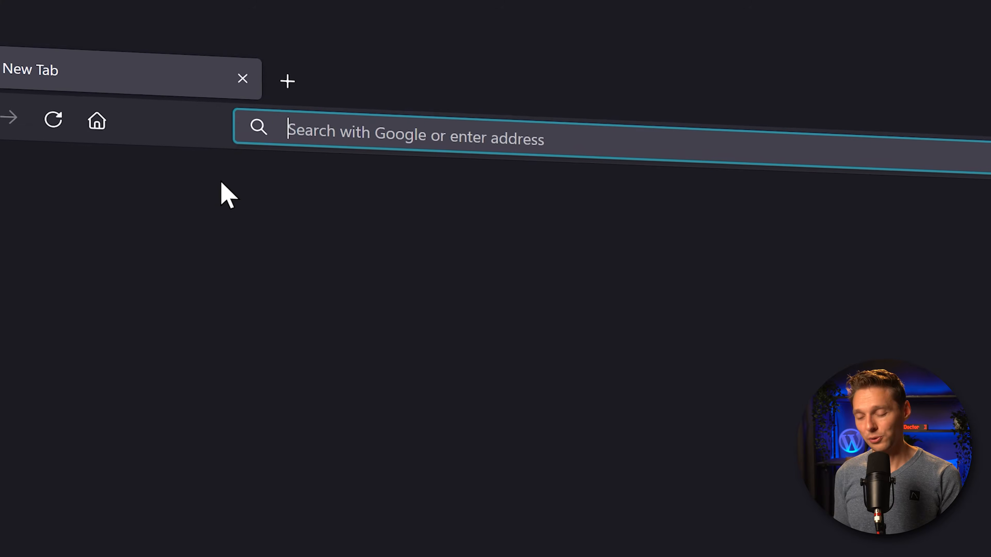
Step: Go to wp.discount/jetform in the new browser tab
type("wp.discount/je")
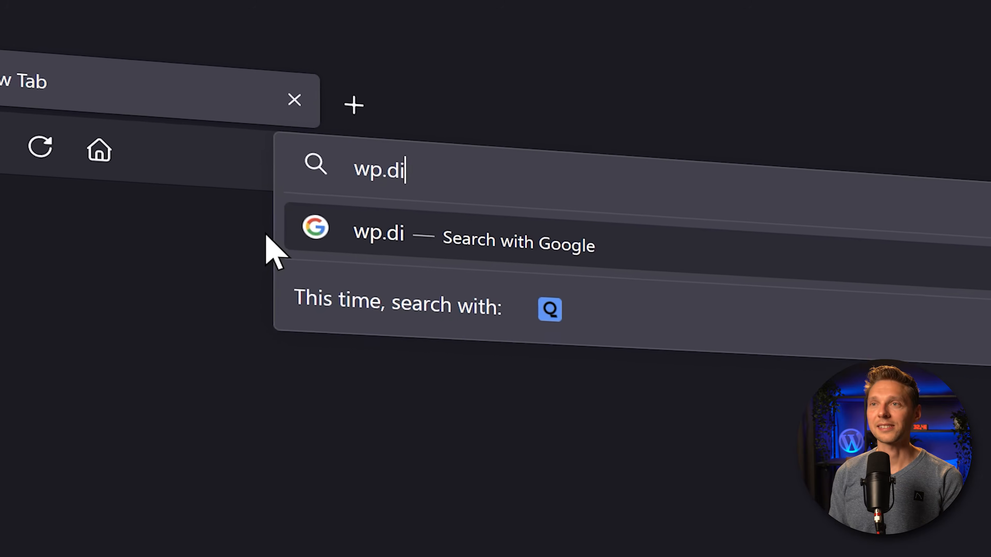
type("tform")
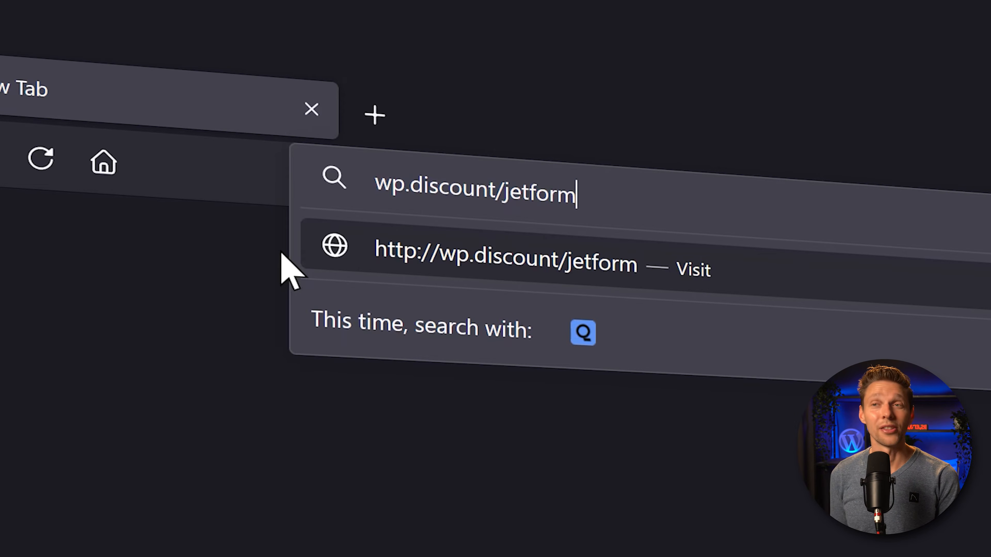
key("Return")
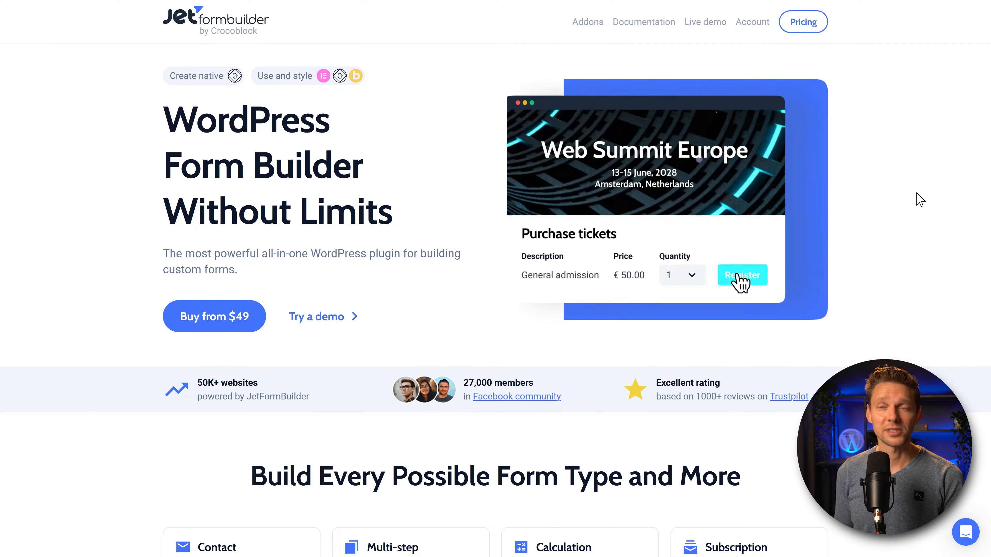
Step: Follow the FAQ's WordPress.org link and download the free JetFormBuilder plugin zip
middle_click(896, 91)
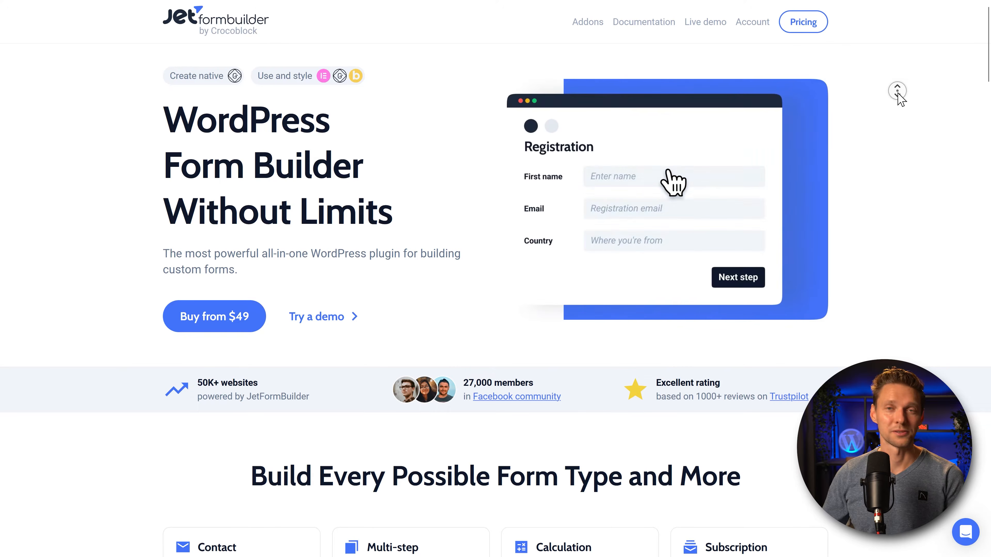
scroll(908, 94, "down", 20)
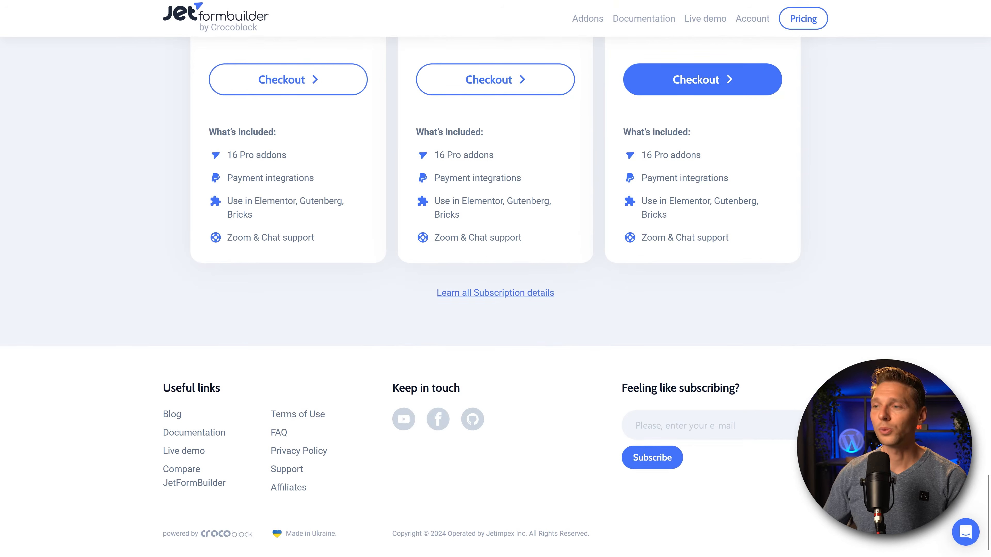
left_click(286, 435)
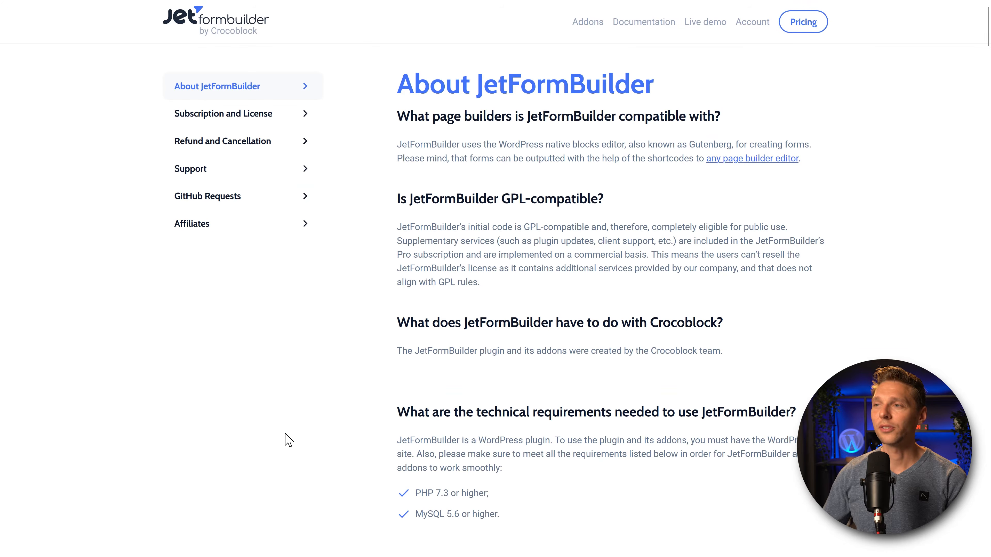
scroll(640, 222, "down", 13)
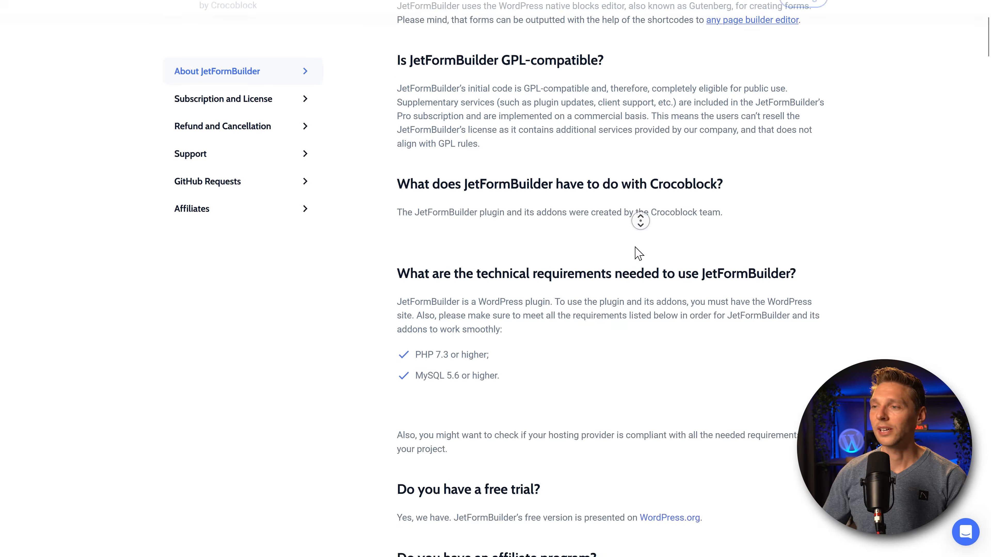
scroll(520, 79, "up", 1)
scroll(520, 79, "up", 1)
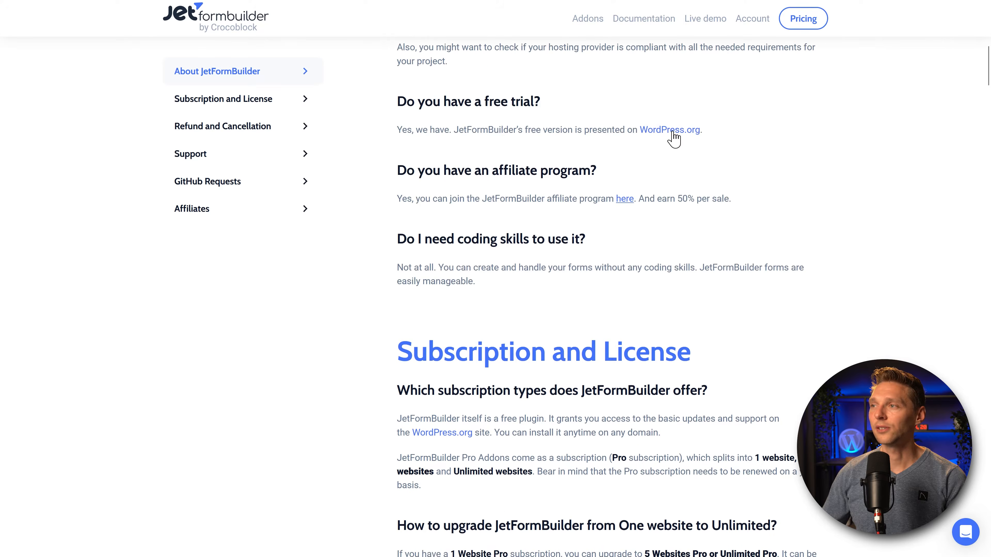
left_click(674, 133)
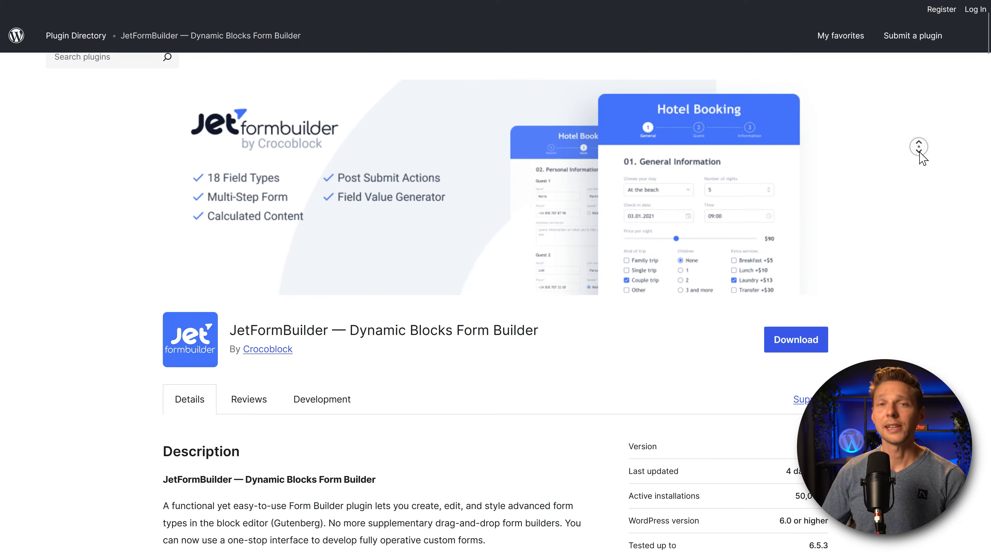
left_click(805, 335)
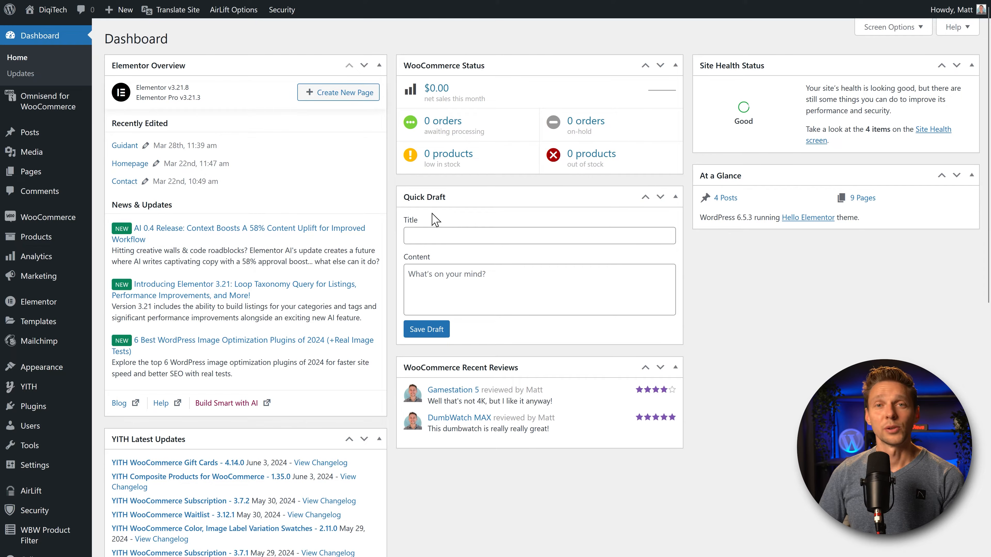
Step: Upload the JetFormBuilder zip via Plugins > Add New Plugin, install it, and activate it
mouse_move(99, 405)
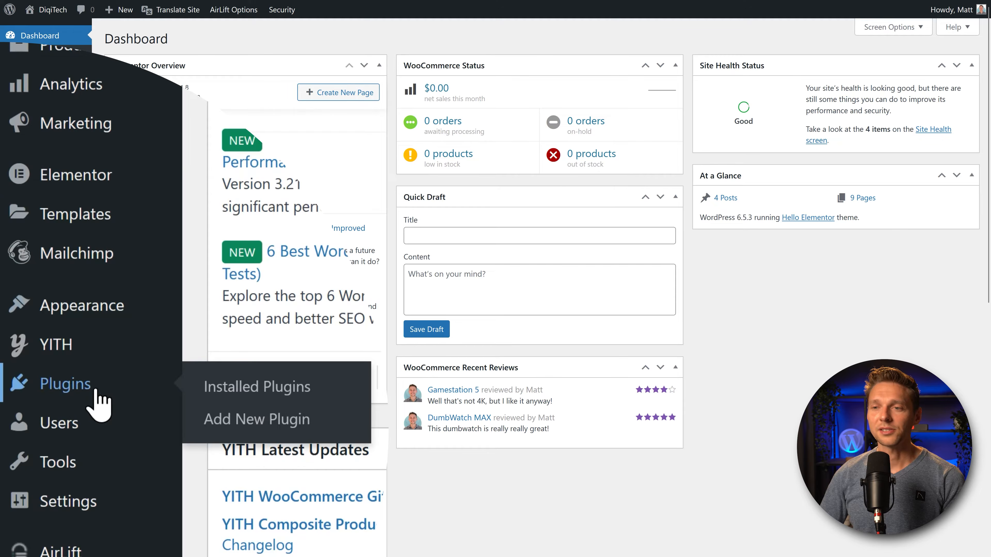
left_click(285, 426)
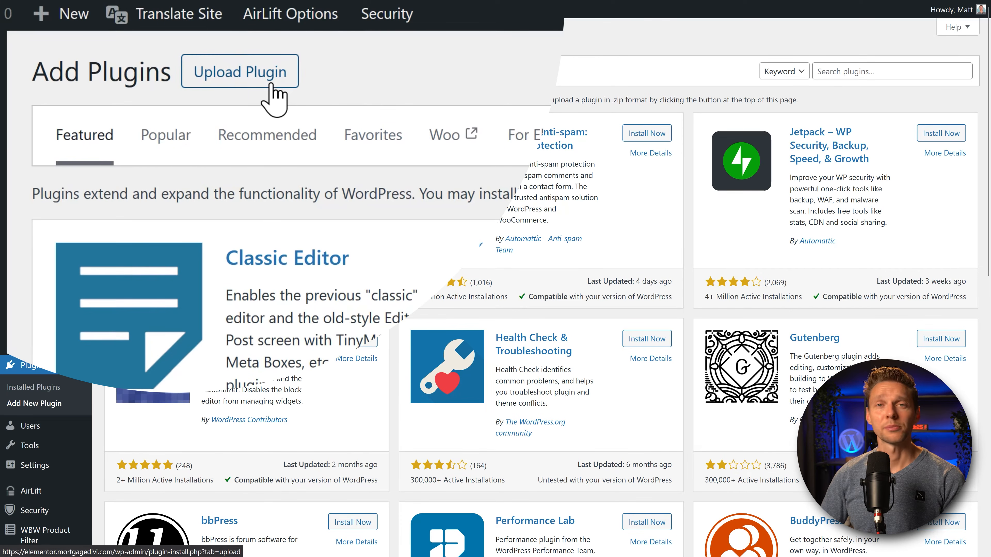
left_click(274, 87)
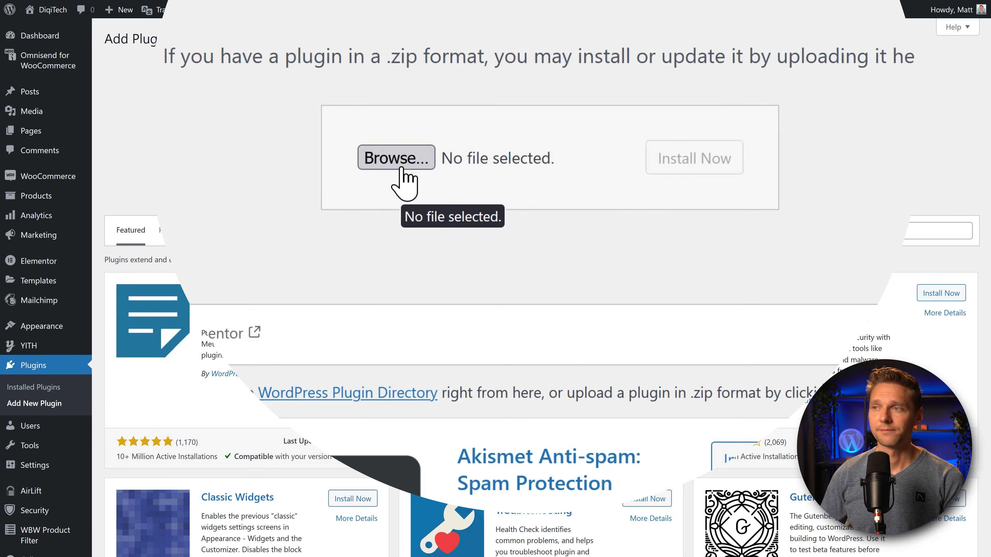
left_click(401, 168)
left_click(692, 169)
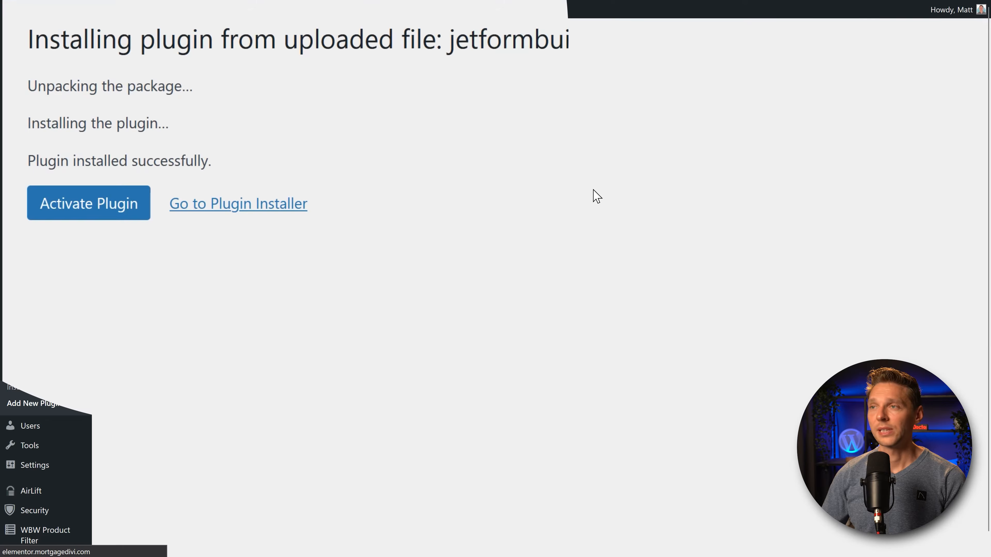
left_click(110, 210)
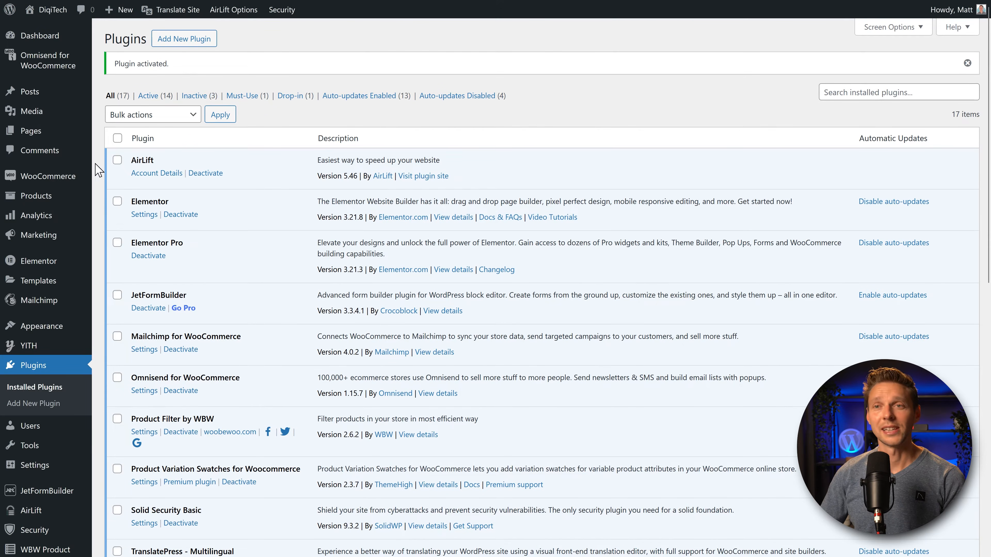
Step: Open the empty JetFormBuilder Forms list from the admin sidebar
mouse_move(54, 487)
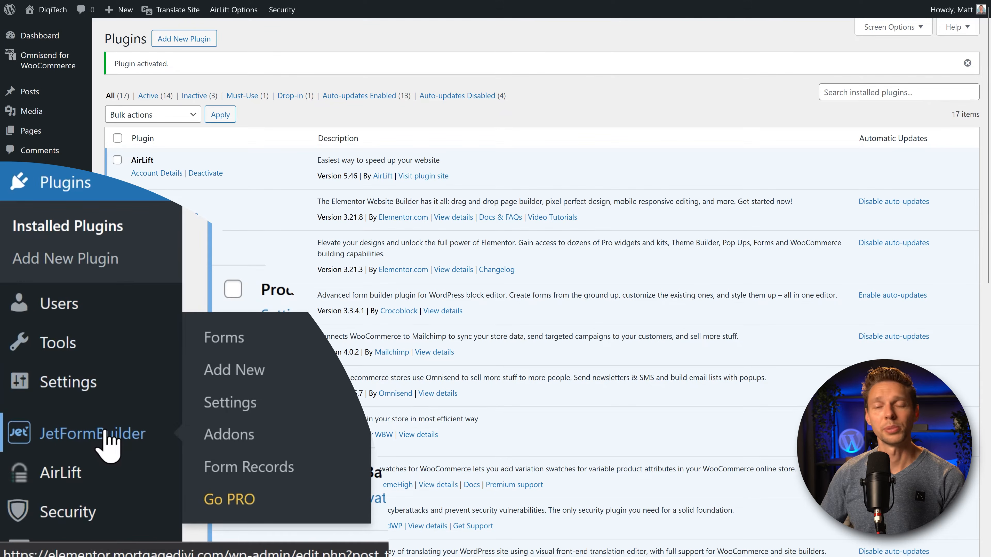
left_click(106, 433)
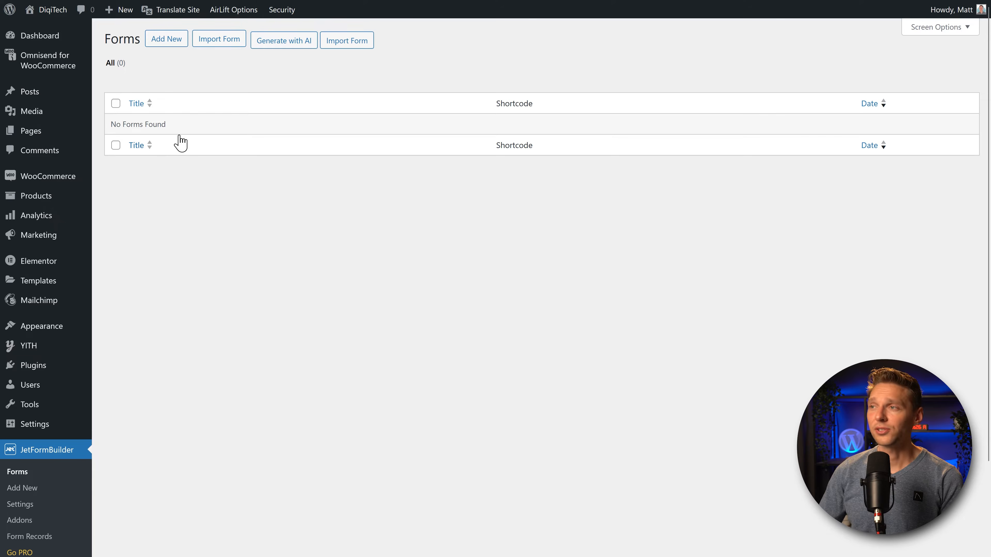
middle_click(341, 216)
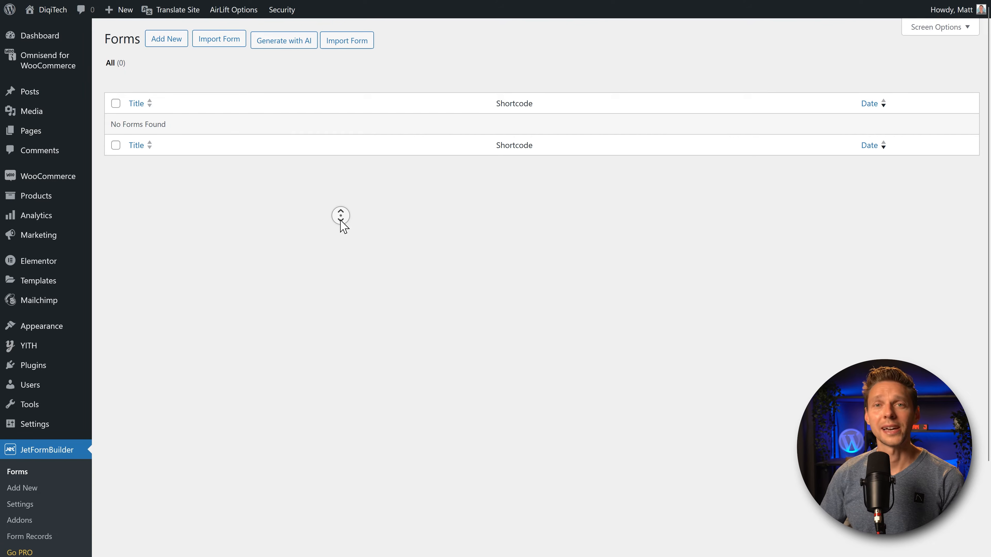
scroll(339, 225, "down", 3)
middle_click(338, 225)
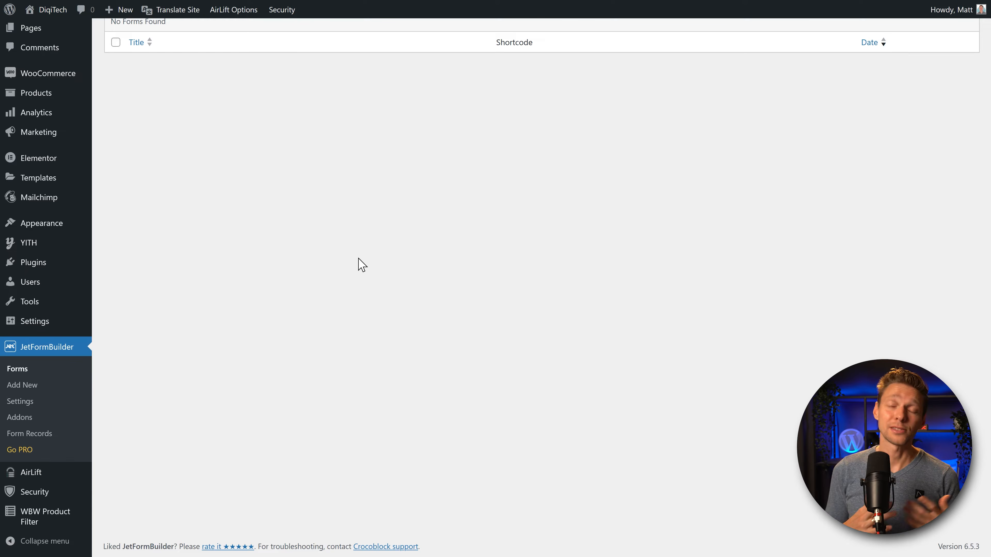
scroll(135, 76, "up", 3)
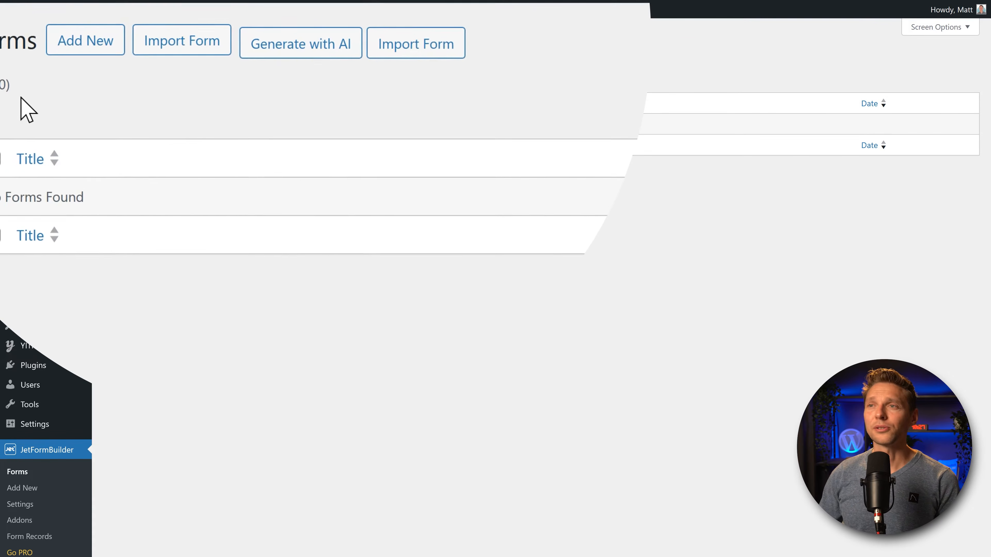
Step: Generate an AI form from the pasted contact-form description and create a form from it
left_click(319, 49)
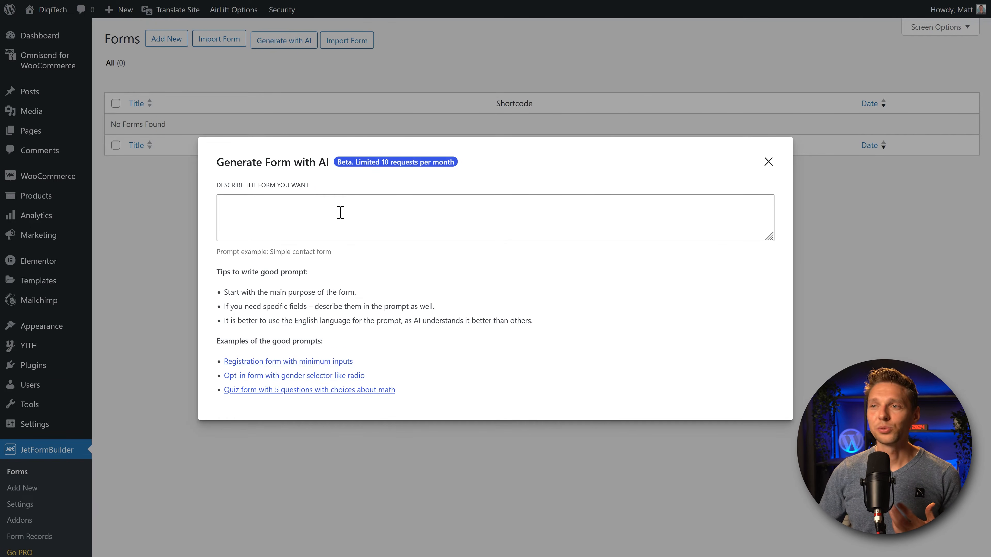
left_click(339, 213)
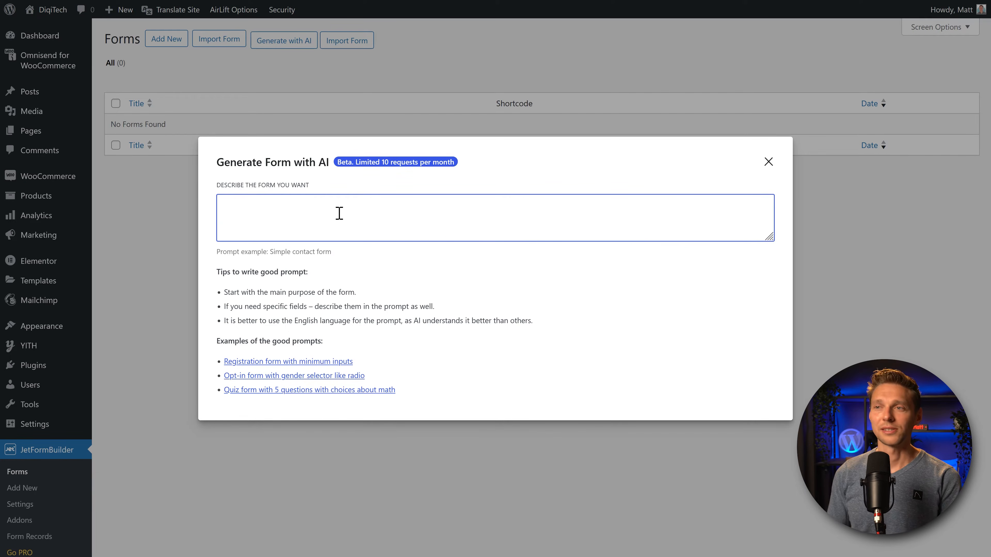
type("I want to have a simple contact form with these fields: Name, email address, phone number and a text area where people can ask their question. All fields need to be mandatory except for the phone field.")
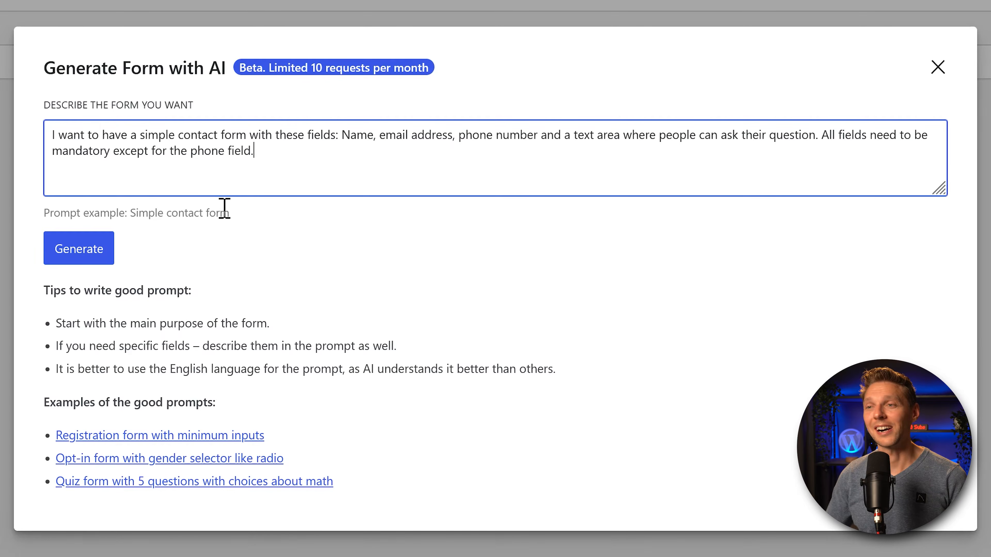
left_click(77, 249)
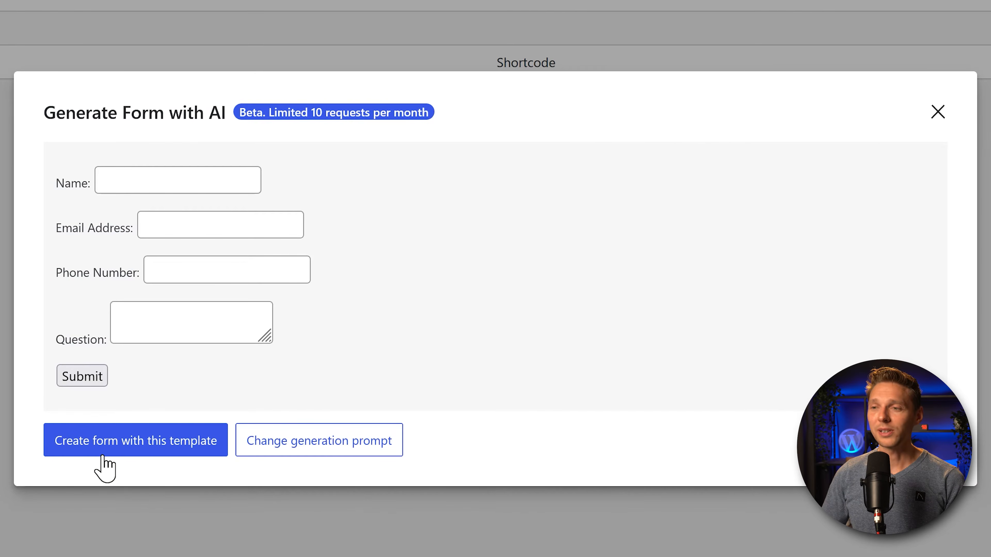
left_click(127, 452)
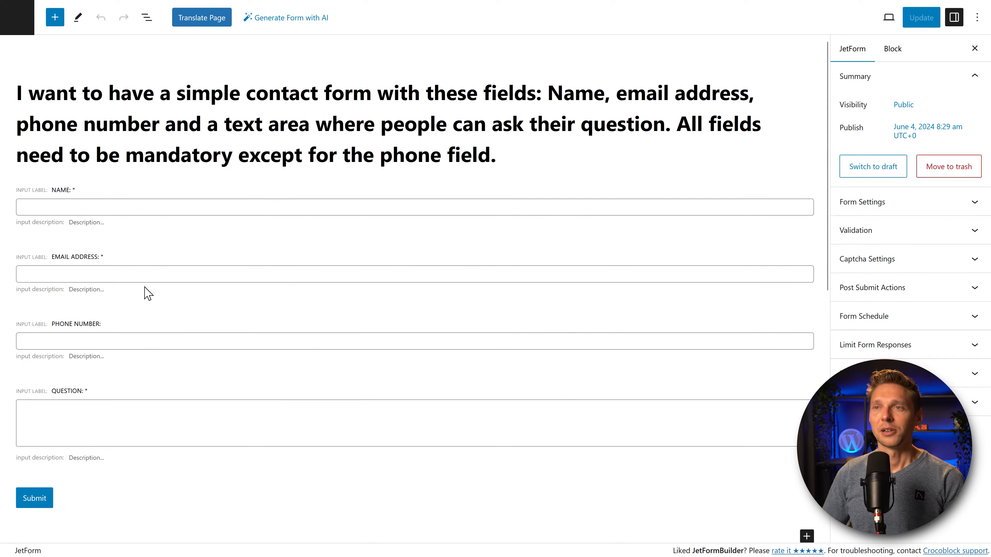
Step: Replace the generated title with 'Simple Contact Form', fixing the typos
double_click(195, 97)
triple_click(198, 97)
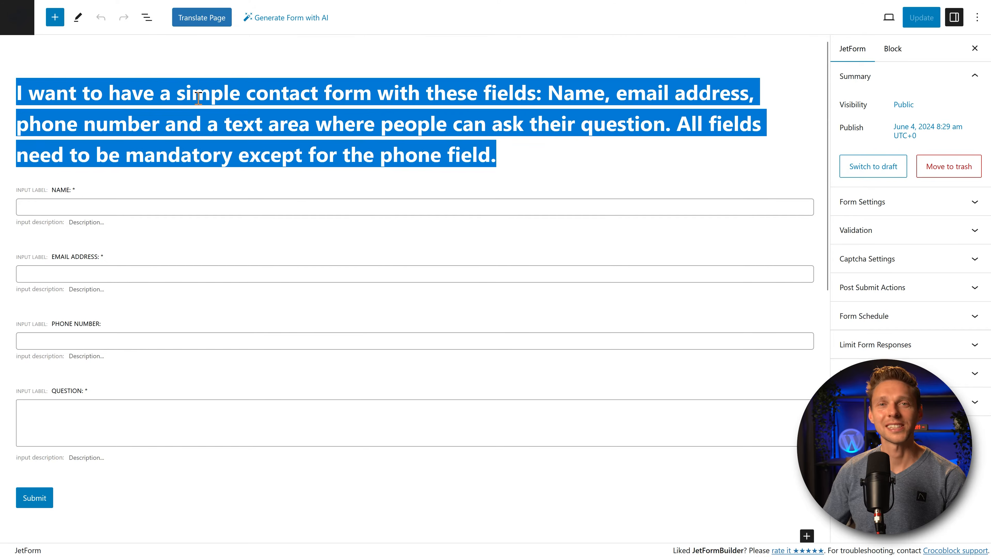
type("Si")
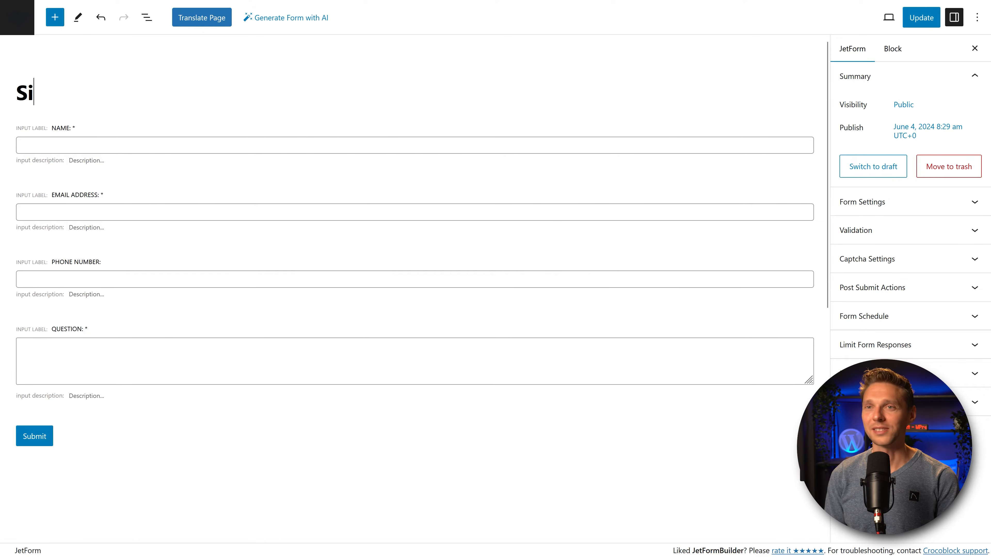
type("mple COntact Frm")
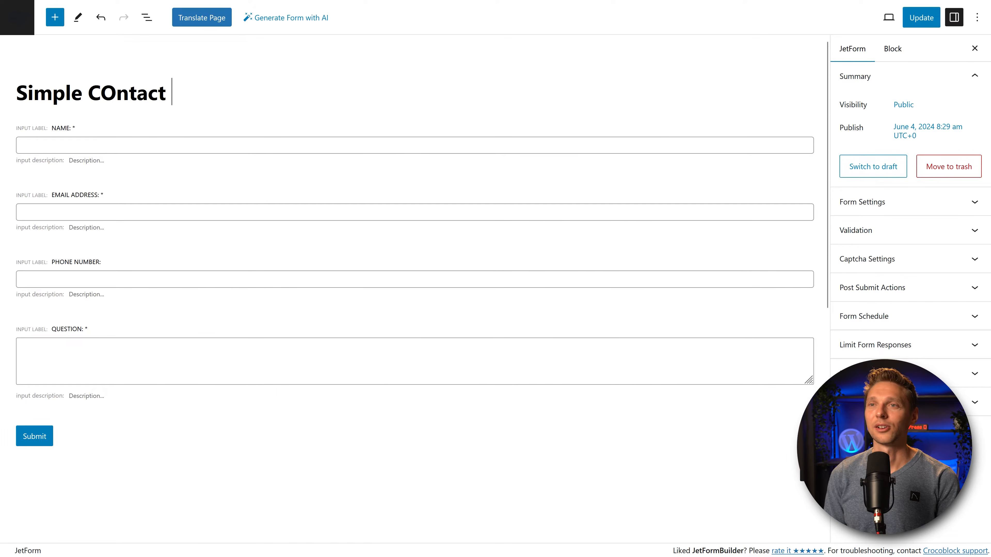
key("BackSpace")
key("BackSpace")
type("o")
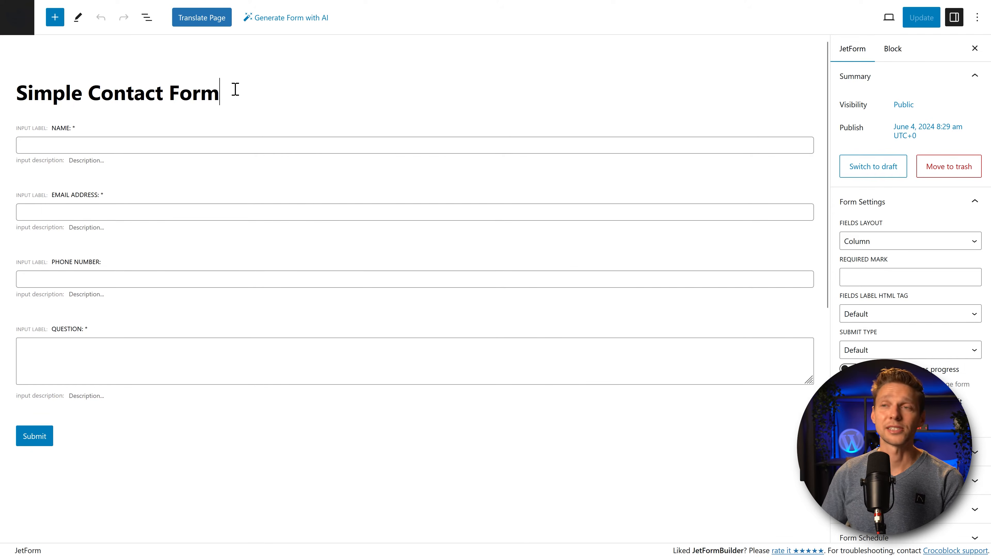
Step: Try the Column and Row fields layouts, then leave Fields Layout at Default
left_click_drag(230, 96, 21, 94)
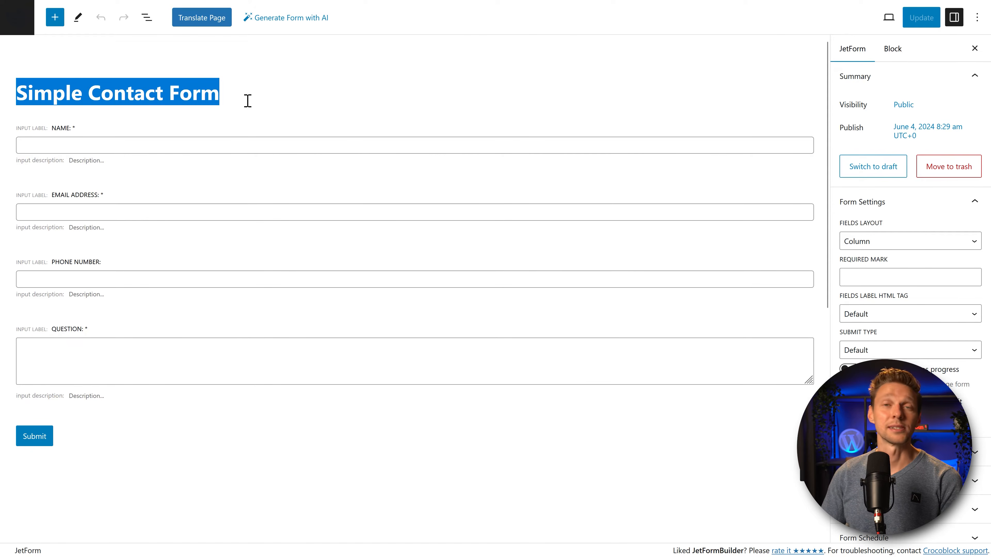
left_click(255, 92)
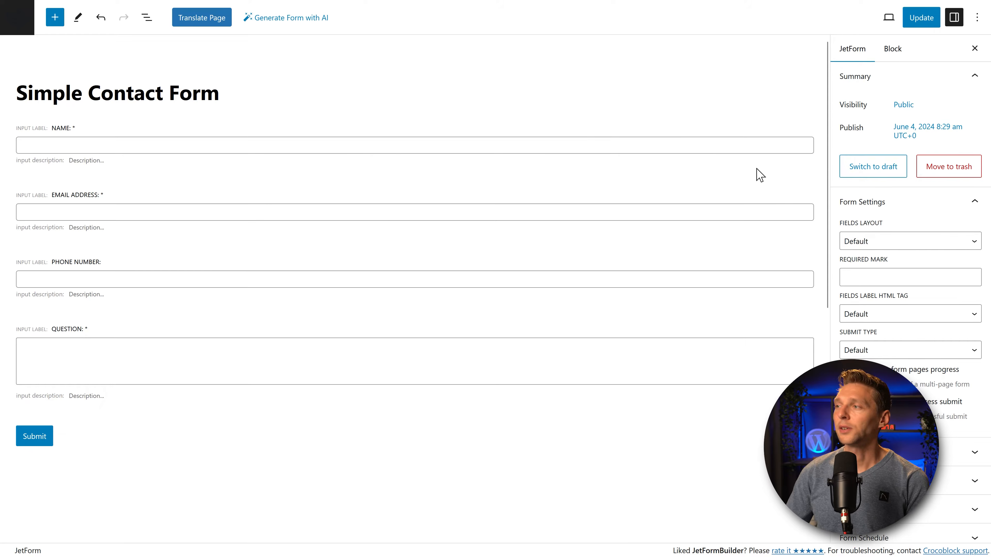
left_click(868, 243)
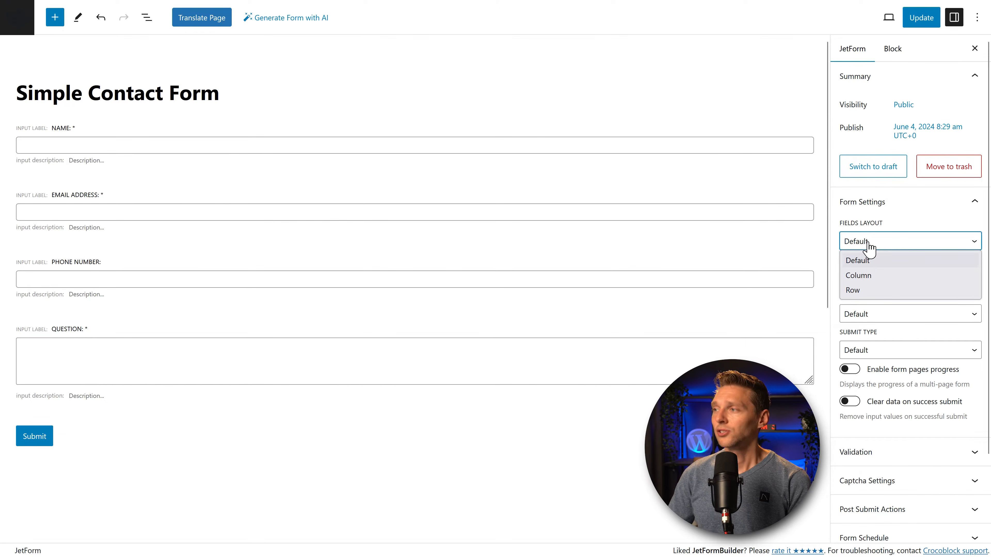
left_click(868, 263)
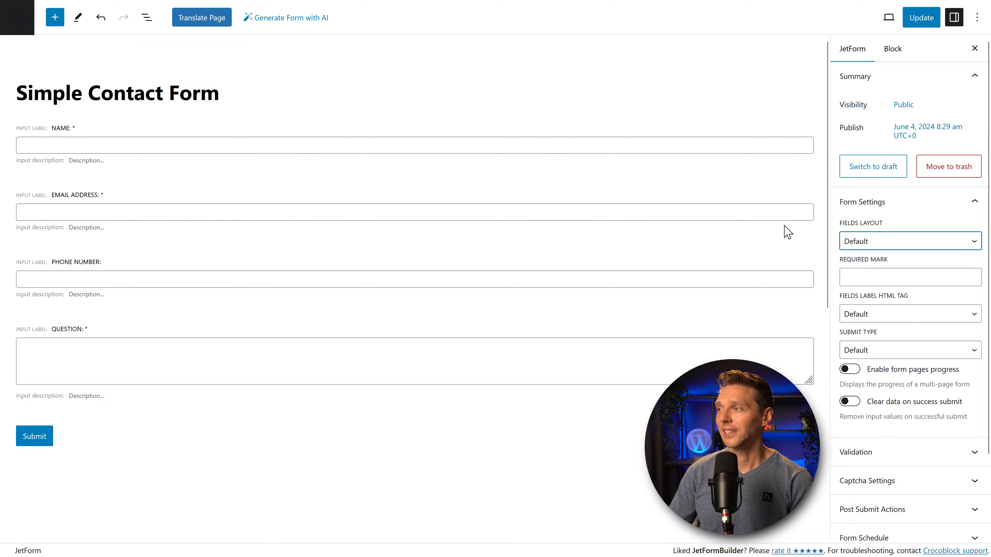
left_click(862, 242)
left_click(865, 276)
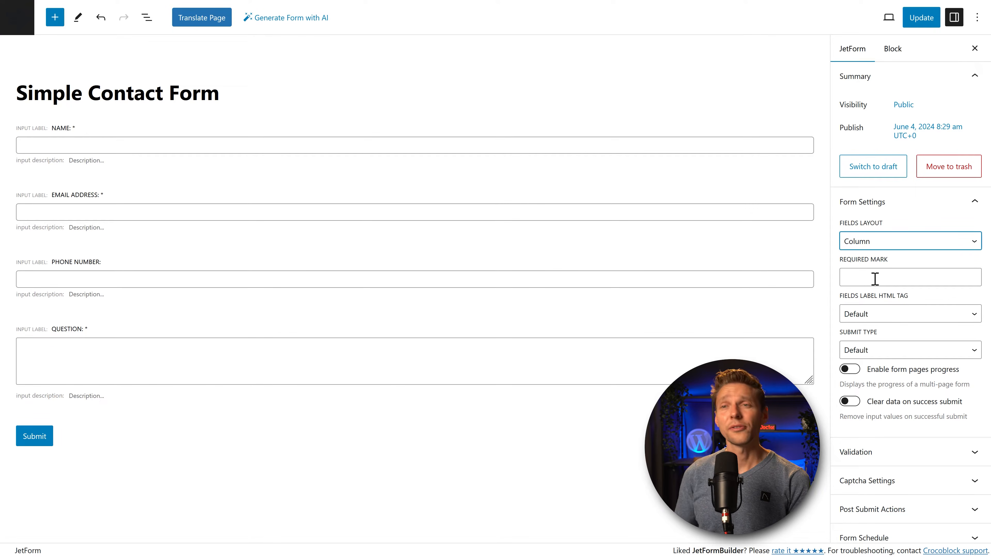
left_click(874, 242)
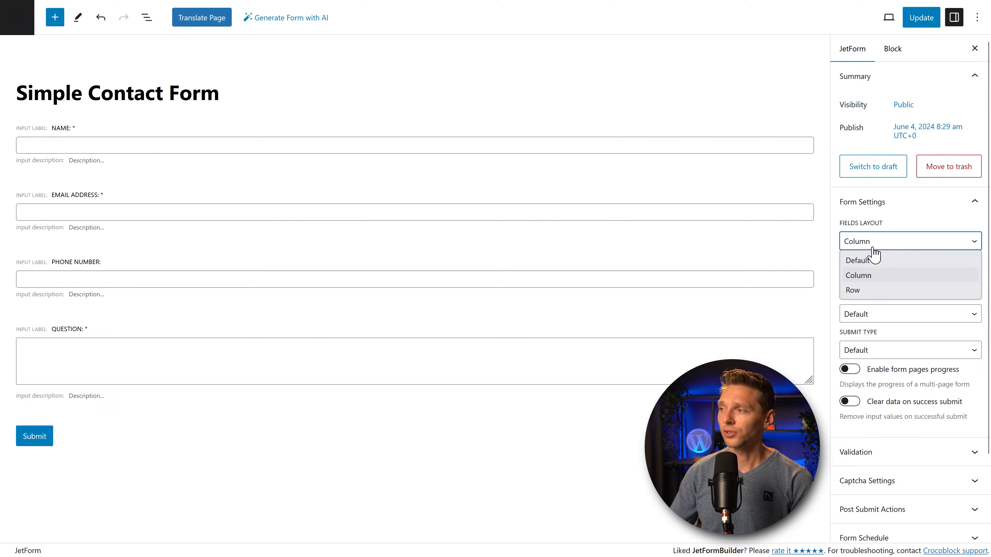
left_click(871, 291)
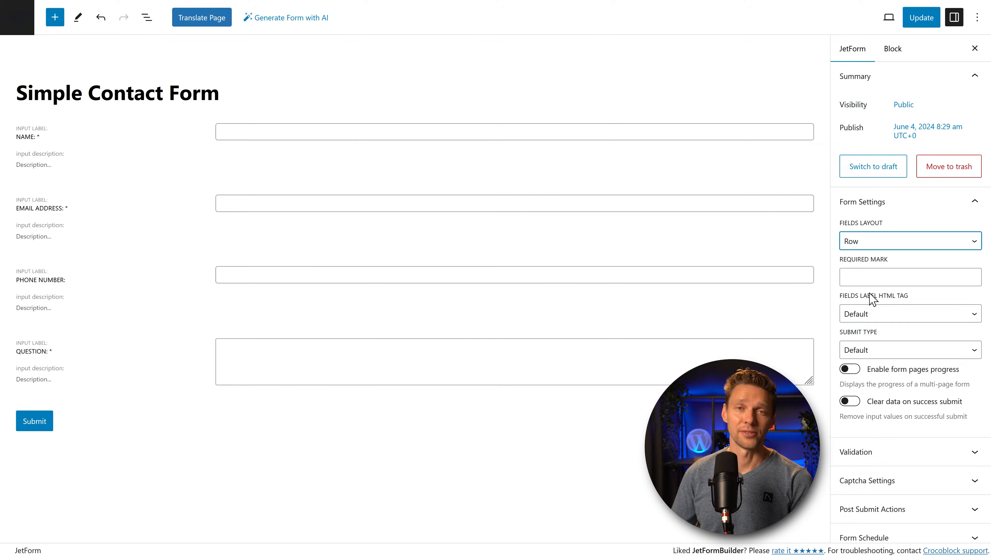
left_click(871, 241)
left_click(861, 259)
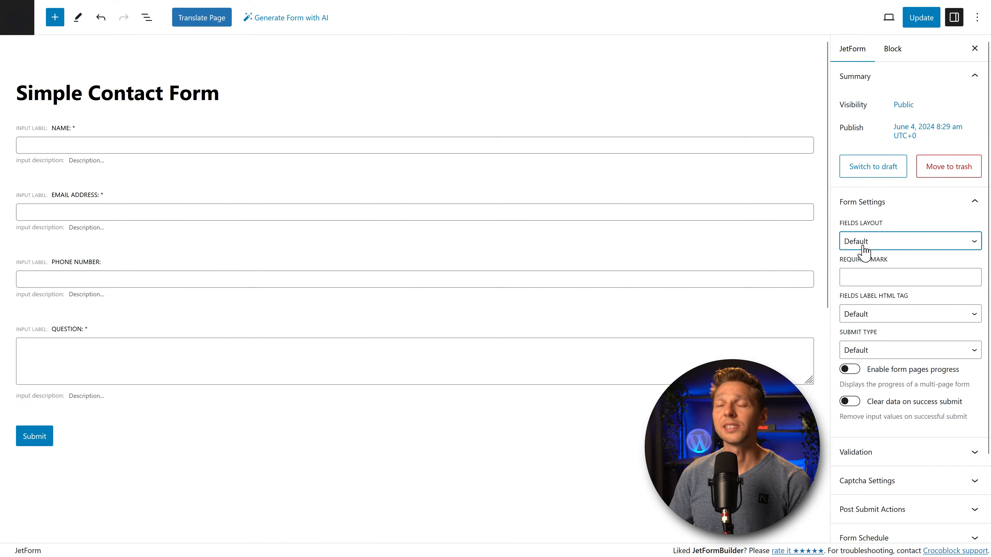
Step: Set the required mark to *, then test '<' and a cake emoji instead
left_click(863, 280)
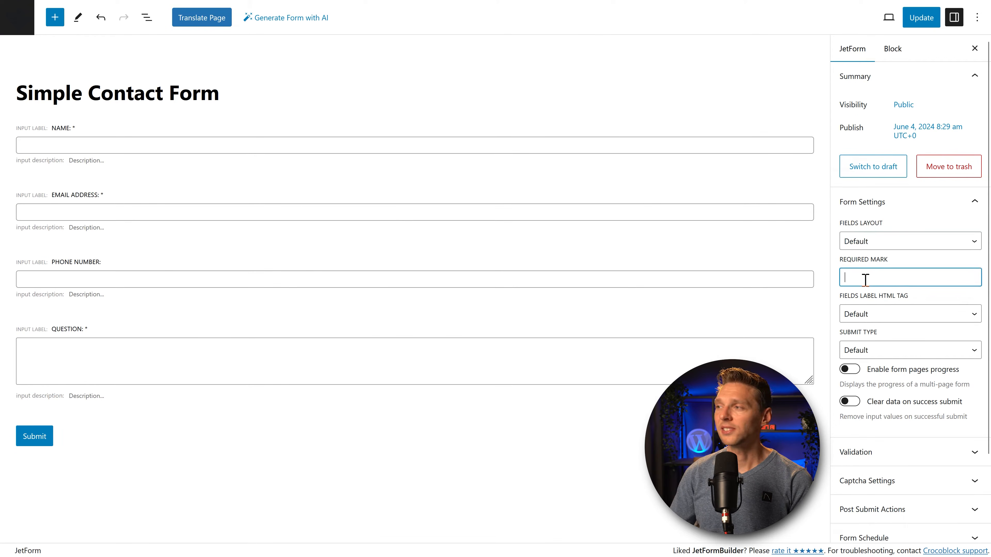
type("*")
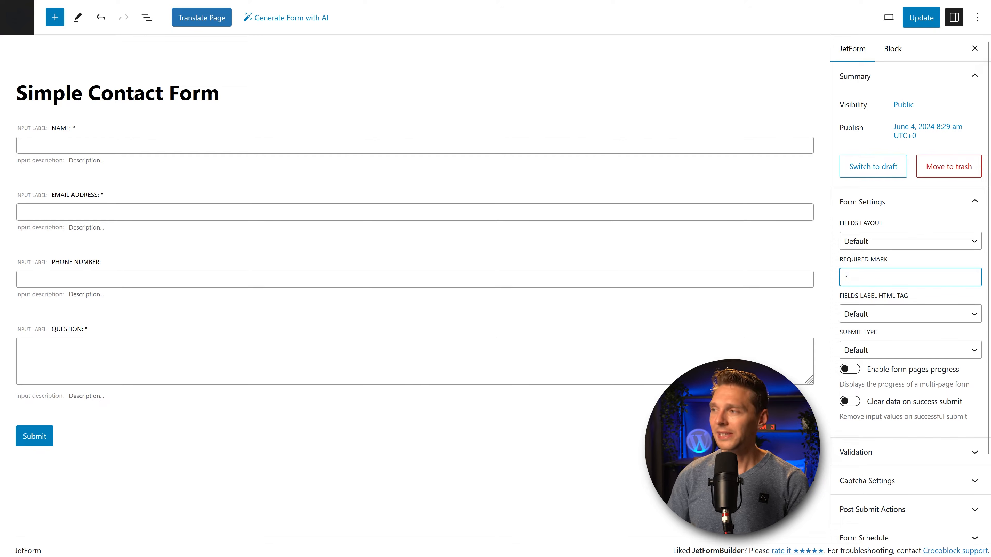
left_click(838, 266)
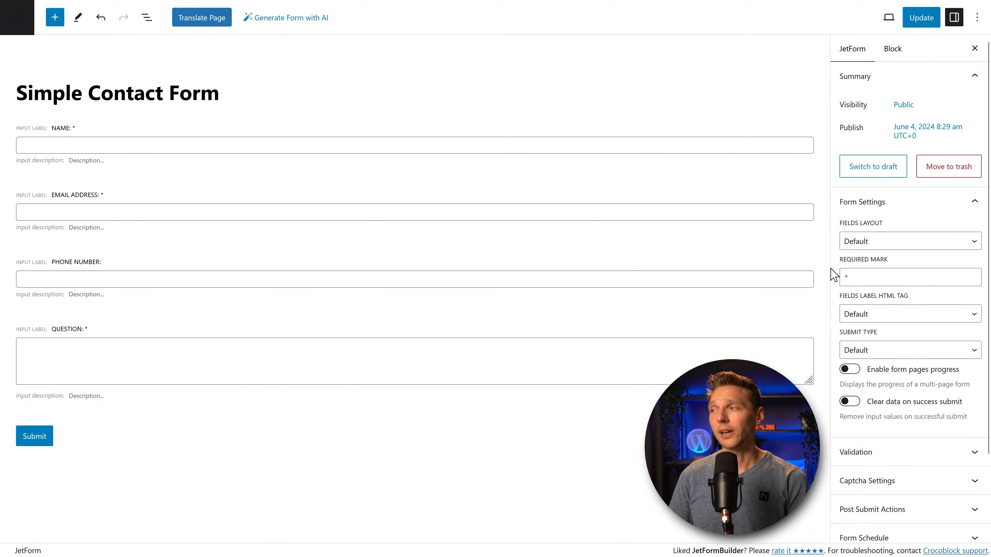
left_click_drag(858, 281, 835, 278)
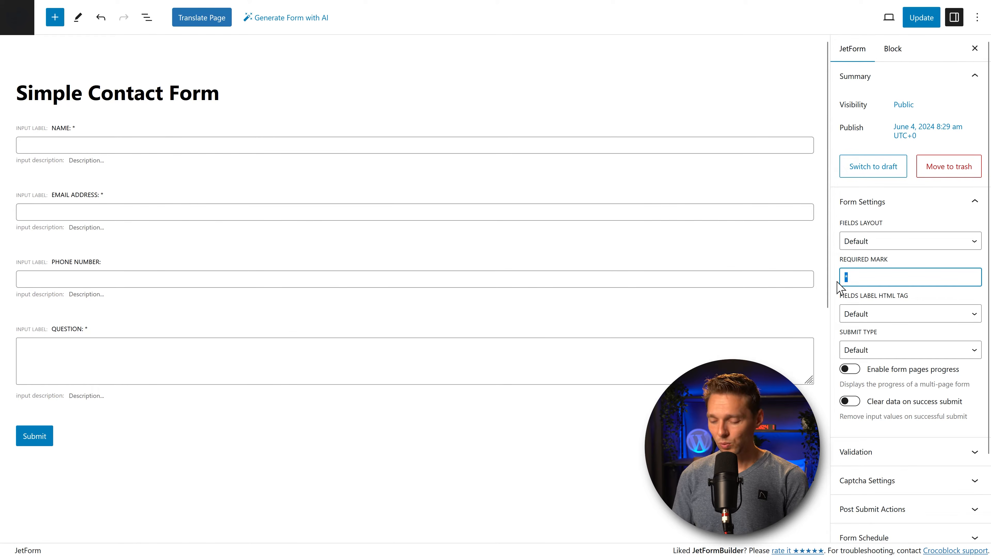
type("<")
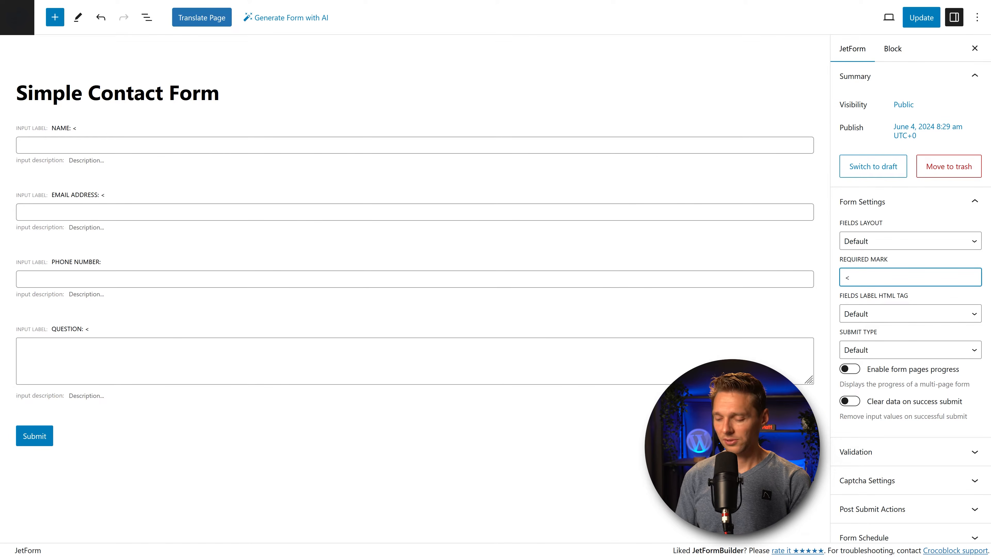
key("BackSpace")
key("super+period")
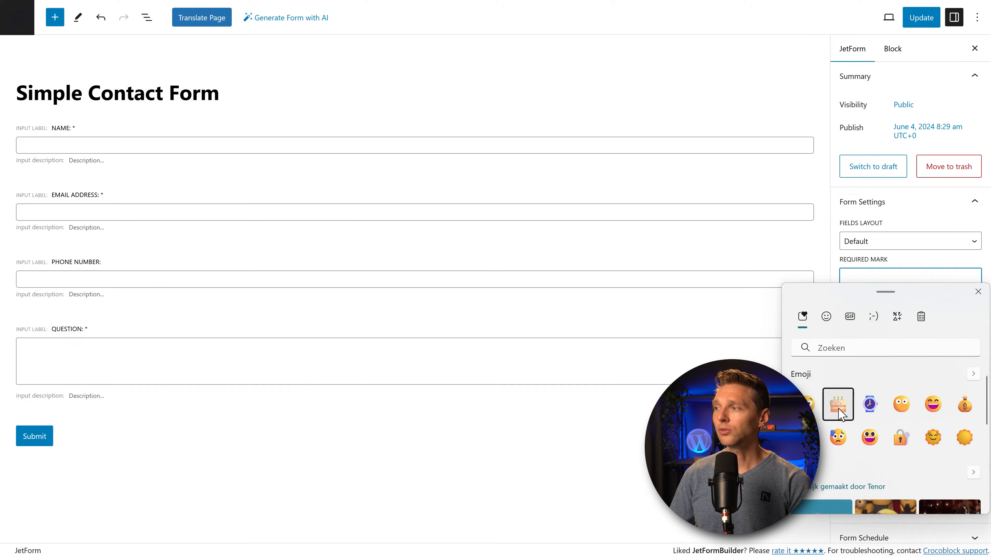
left_click(838, 412)
left_click(868, 276)
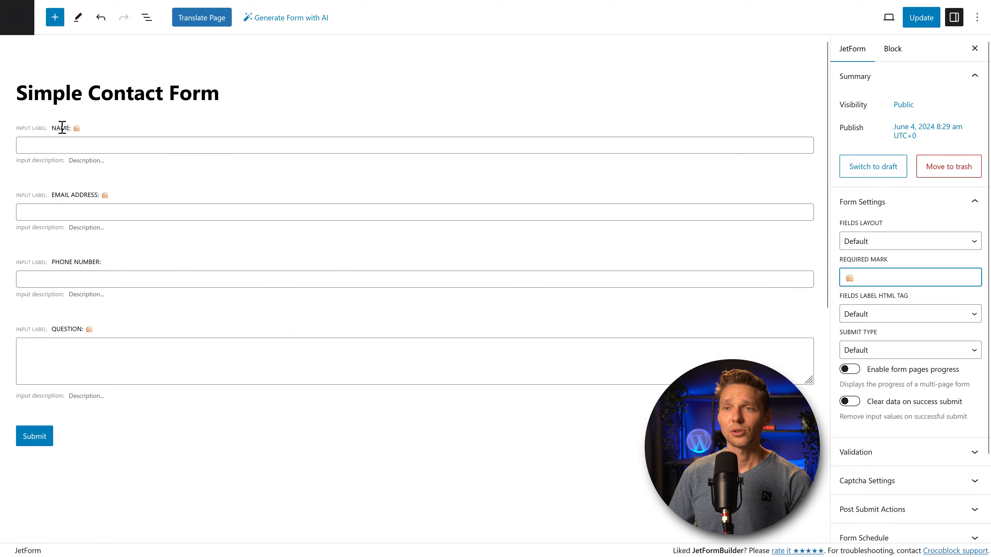
Step: Restore the asterisk (*) as the required mark
double_click(864, 279)
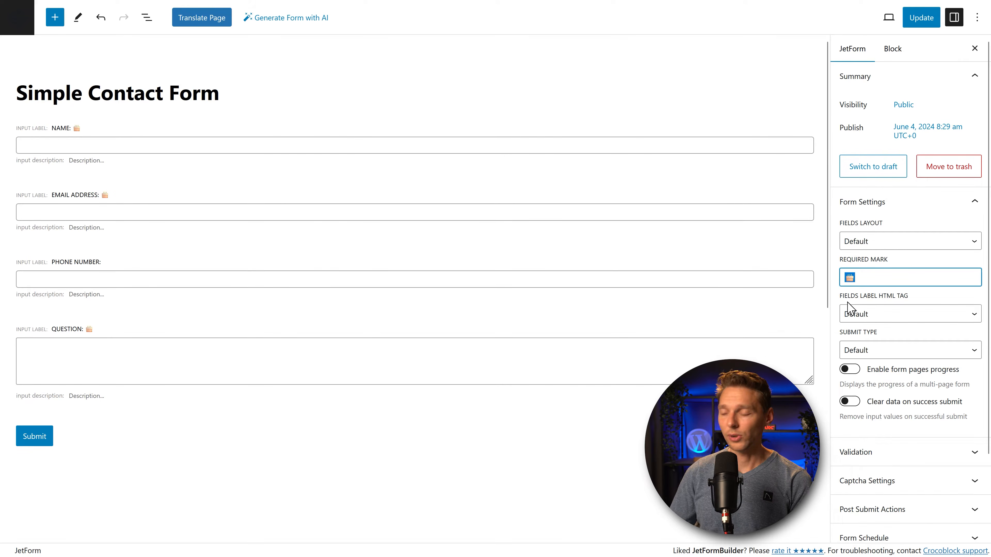
type("*")
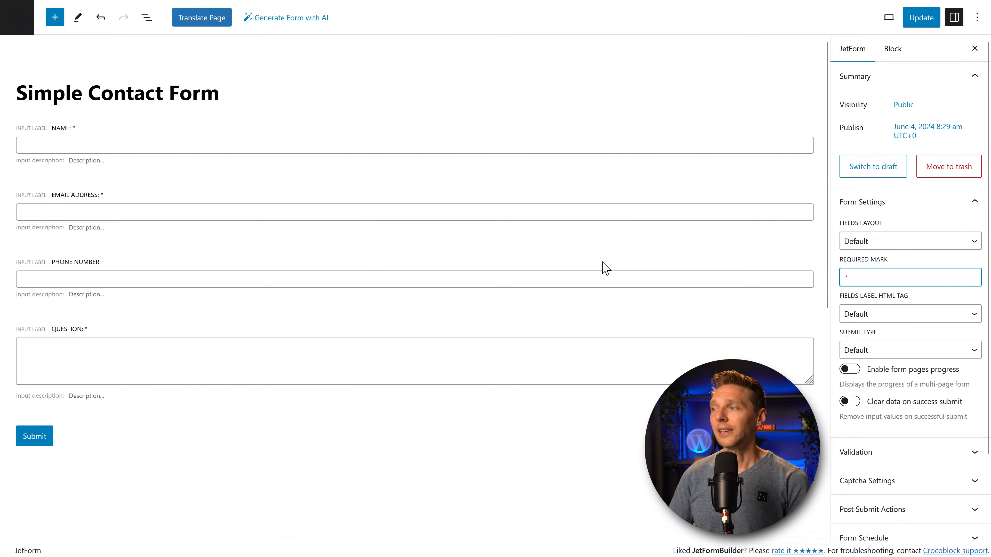
double_click(882, 275)
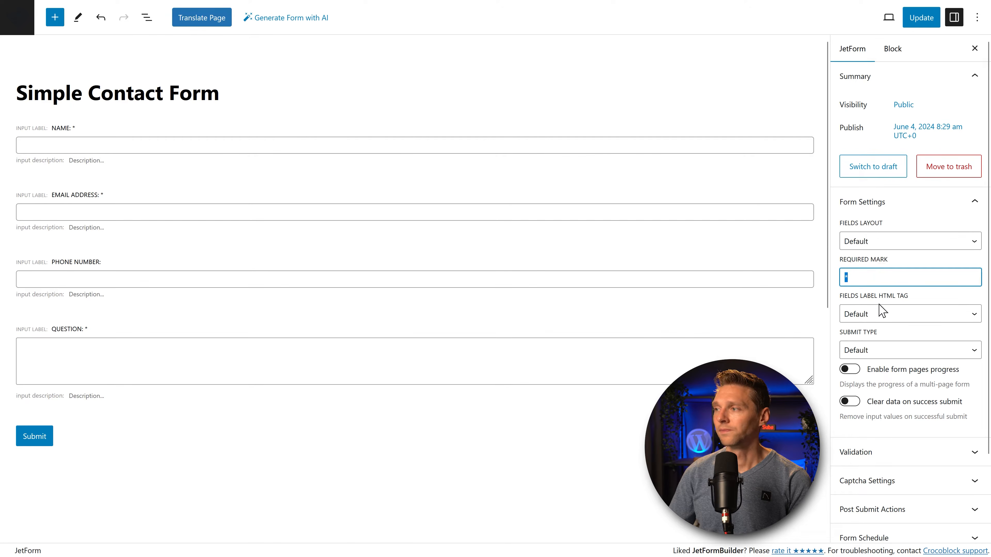
left_click(860, 303)
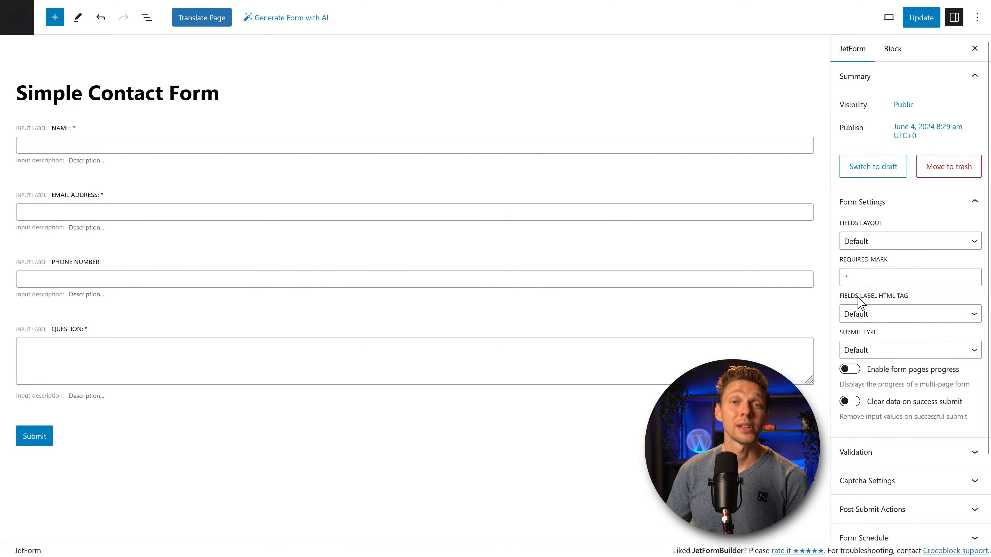
Step: Try DIV as the Fields Label HTML Tag, then reset it to Default
left_click(858, 298)
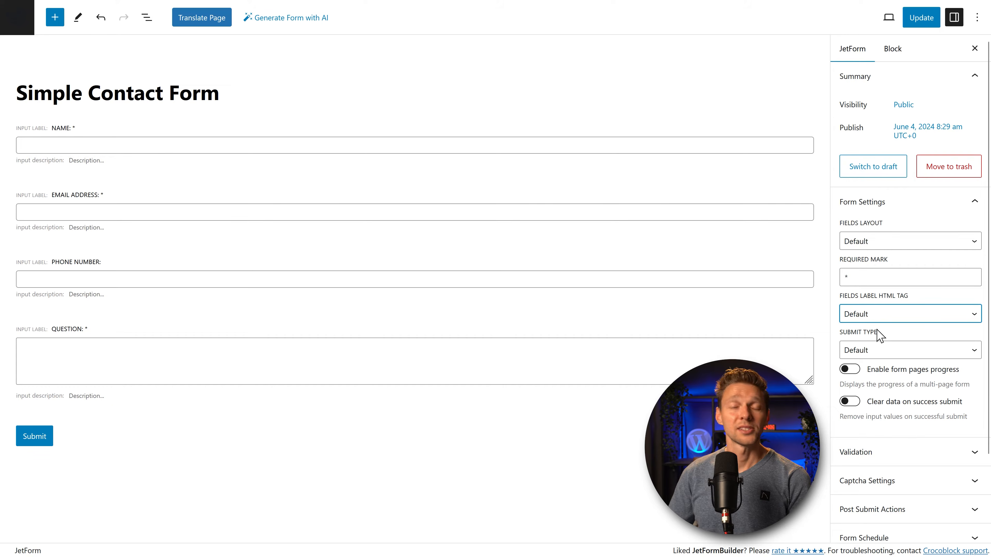
left_click(877, 320)
left_click(873, 347)
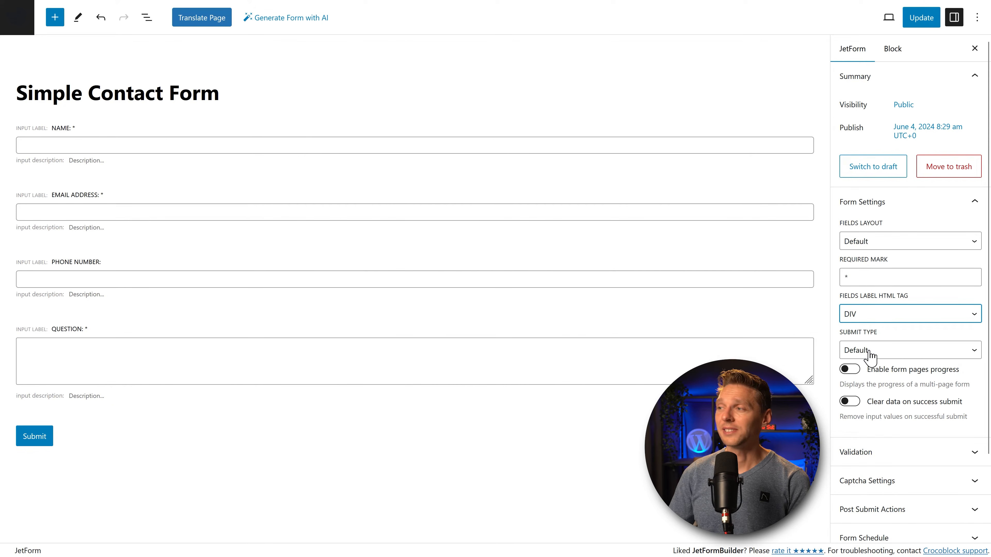
left_click(874, 319)
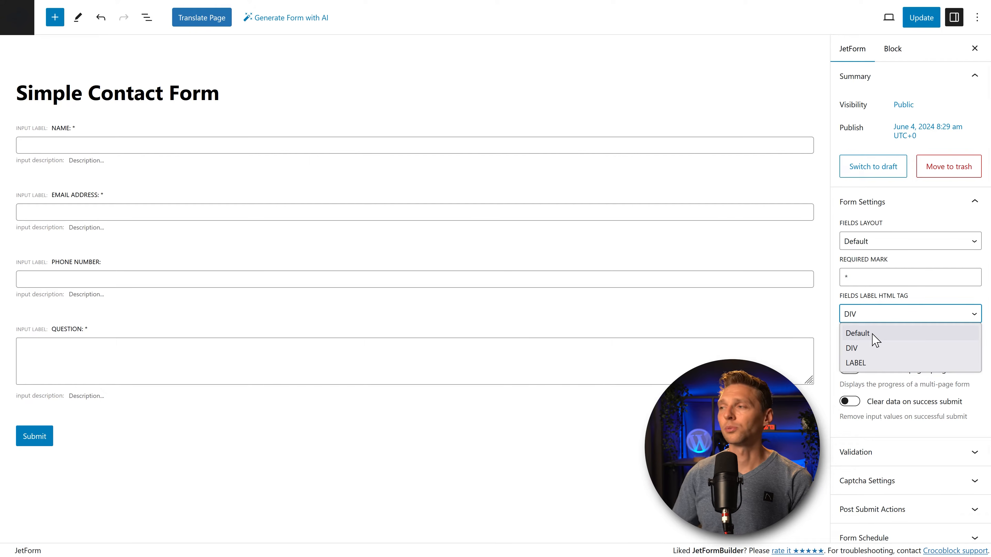
left_click(873, 336)
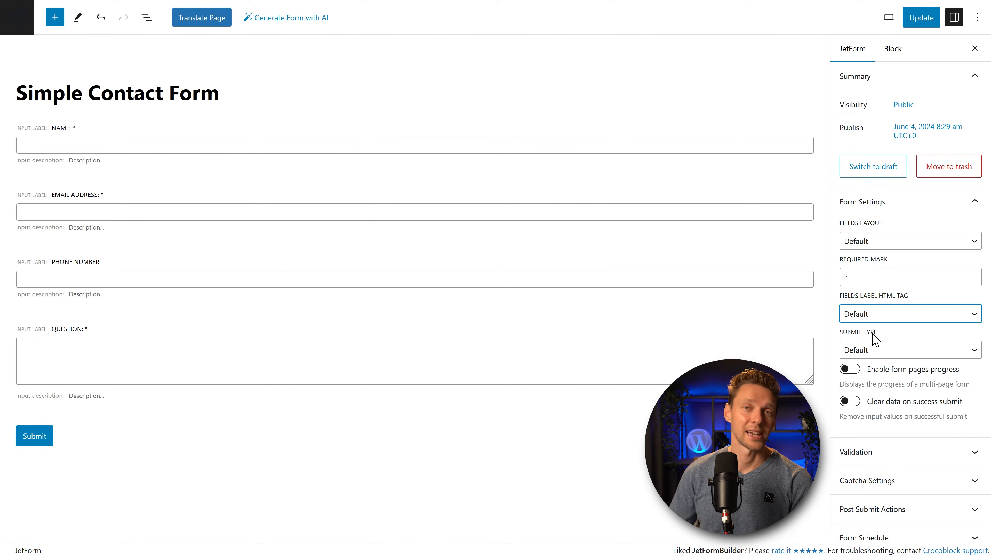
Step: Set Submit Type to AJAX after briefly choosing Page Reload
left_click(895, 354)
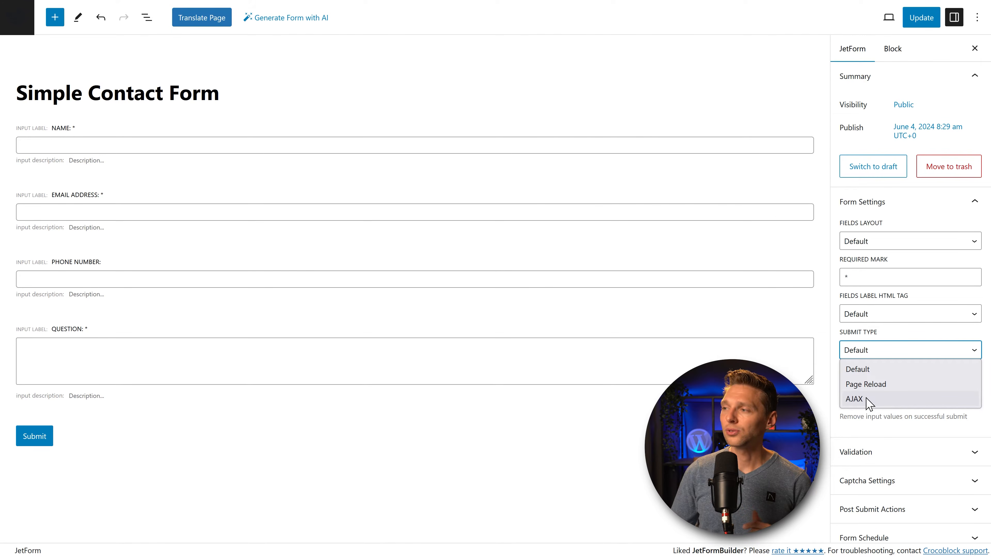
left_click(871, 383)
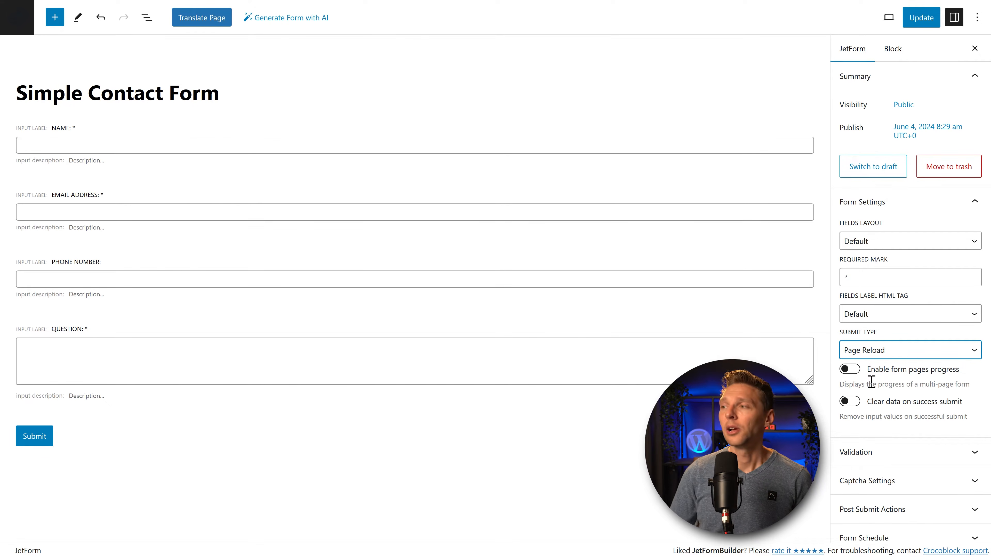
left_click(858, 351)
left_click(873, 398)
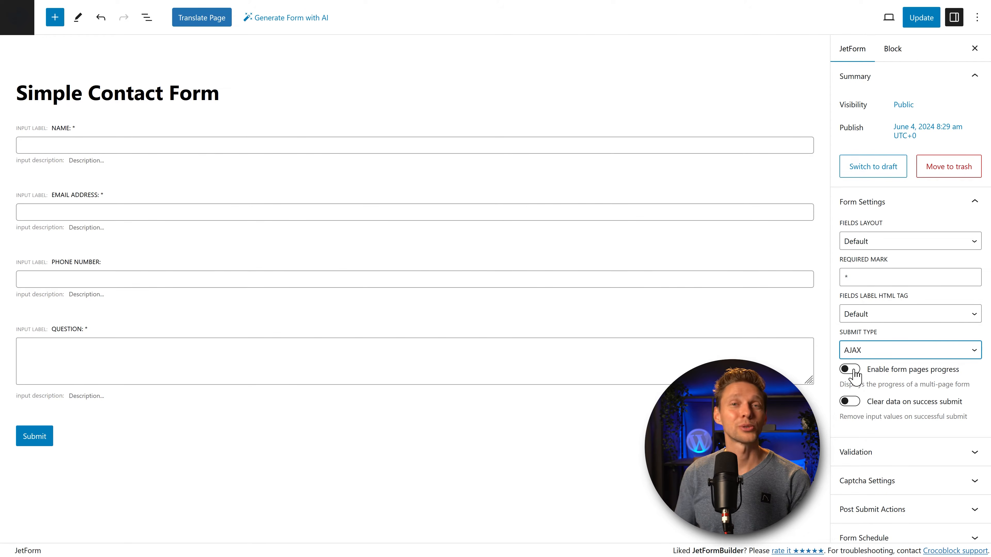
Step: Turn on 'Clear data on success submit' and expand the Validation panel
scroll(854, 375, "down", 2)
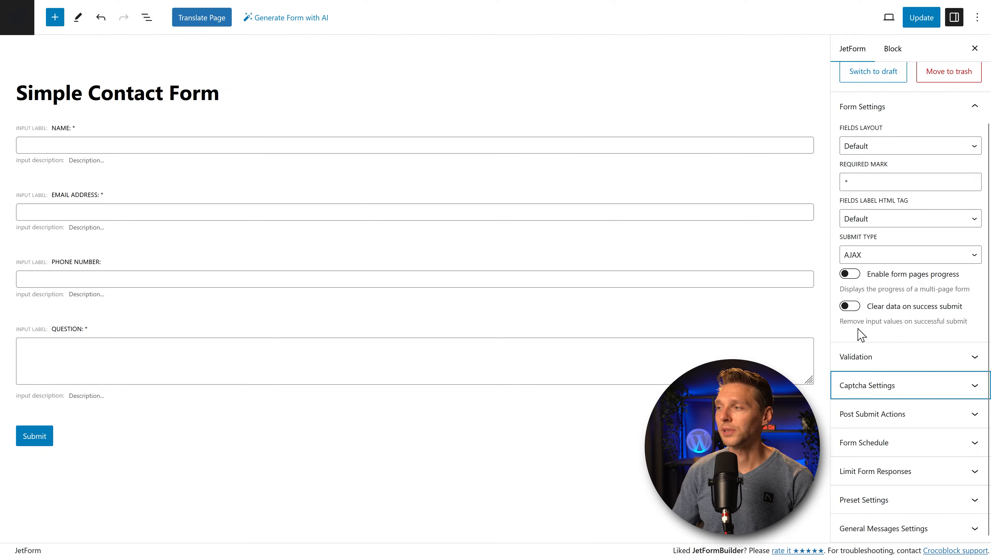
left_click(857, 307)
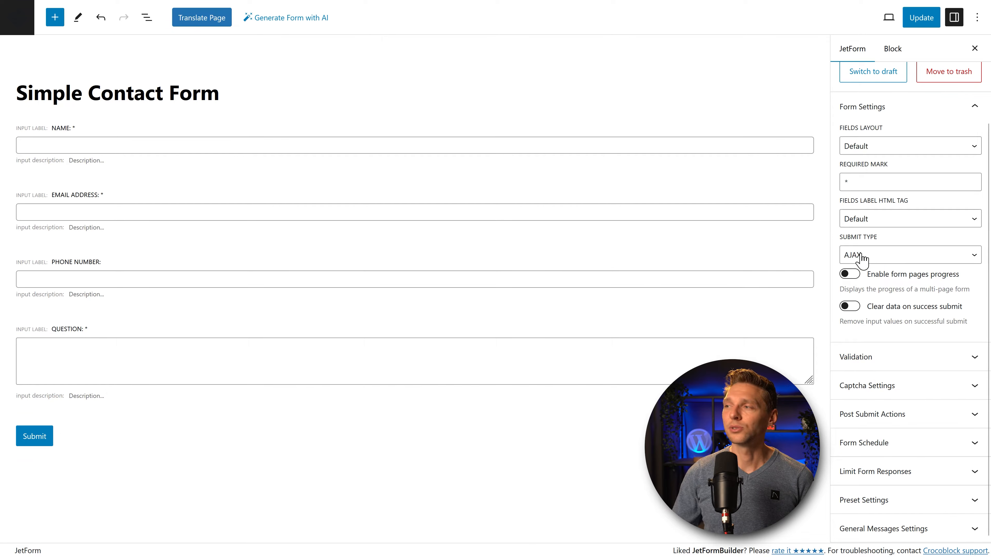
left_click(856, 309)
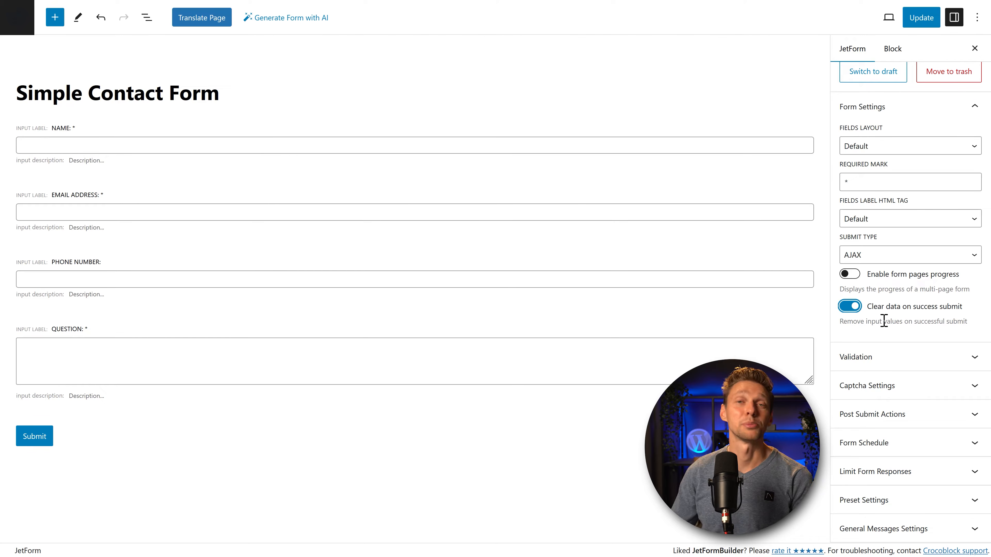
left_click(903, 360)
scroll(926, 322, "down", 2)
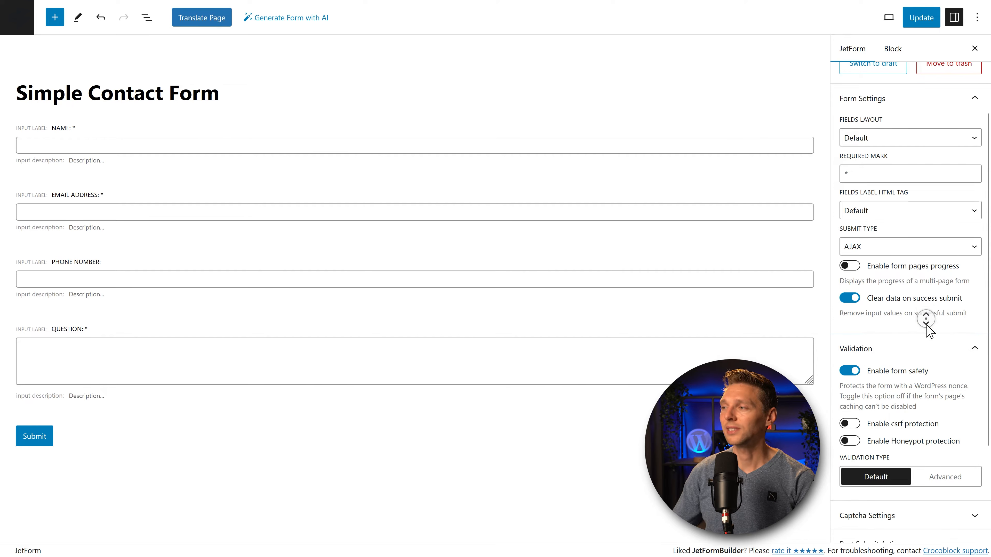
Step: Switch on Honeypot protection, keeping form safety on and csrf protection off
scroll(926, 322, "down", 3)
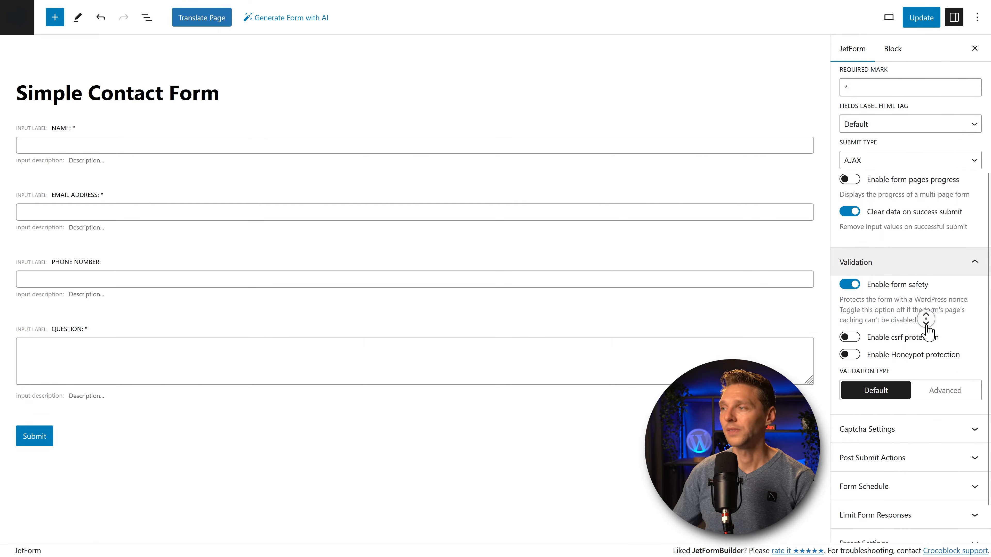
left_click(857, 243)
left_click(852, 241)
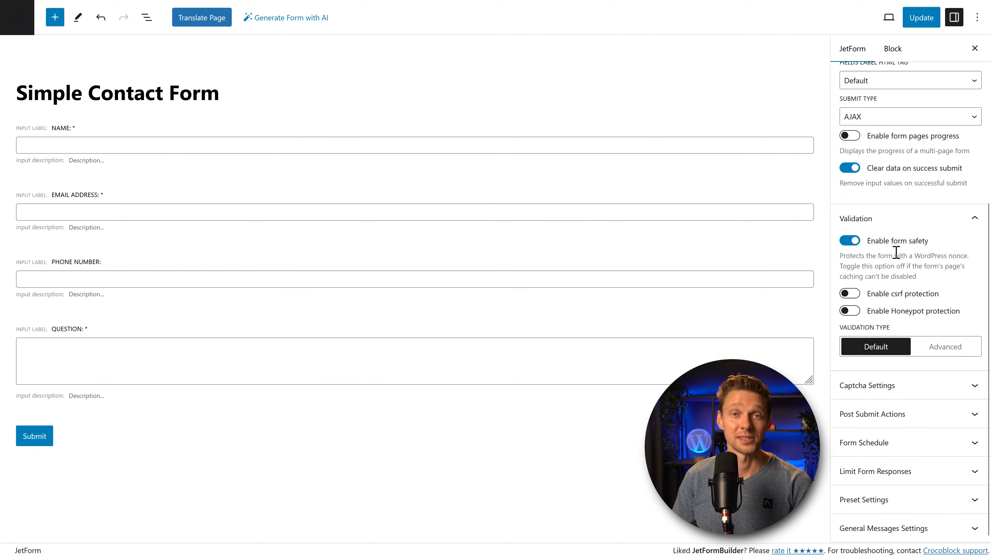
left_click(850, 296)
left_click(878, 296)
left_click_drag(940, 294, 866, 294)
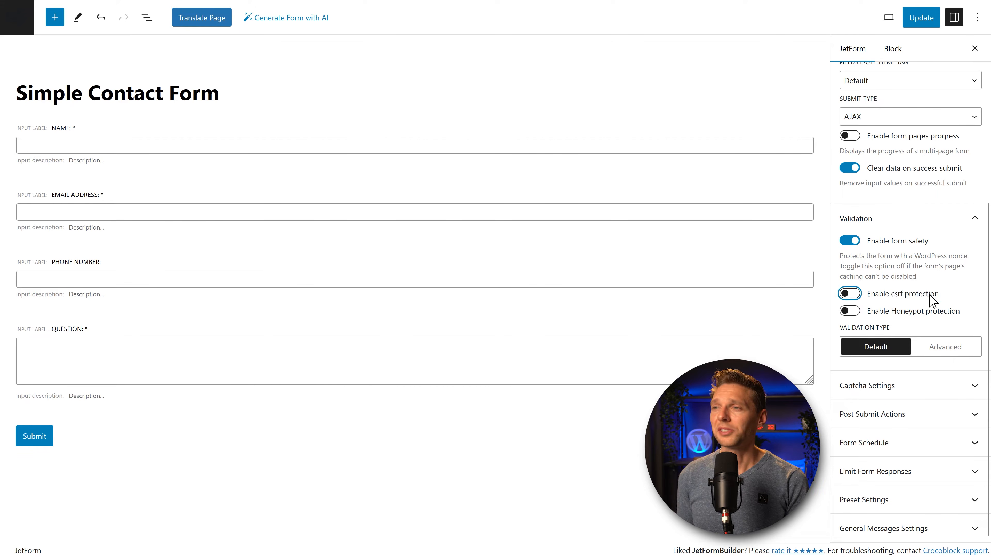
left_click_drag(941, 294, 866, 294)
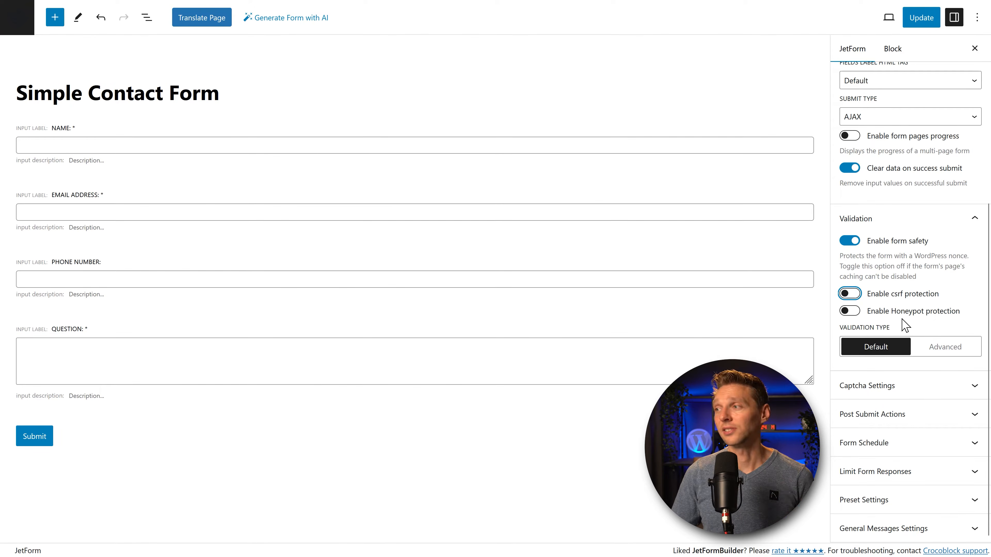
left_click(850, 312)
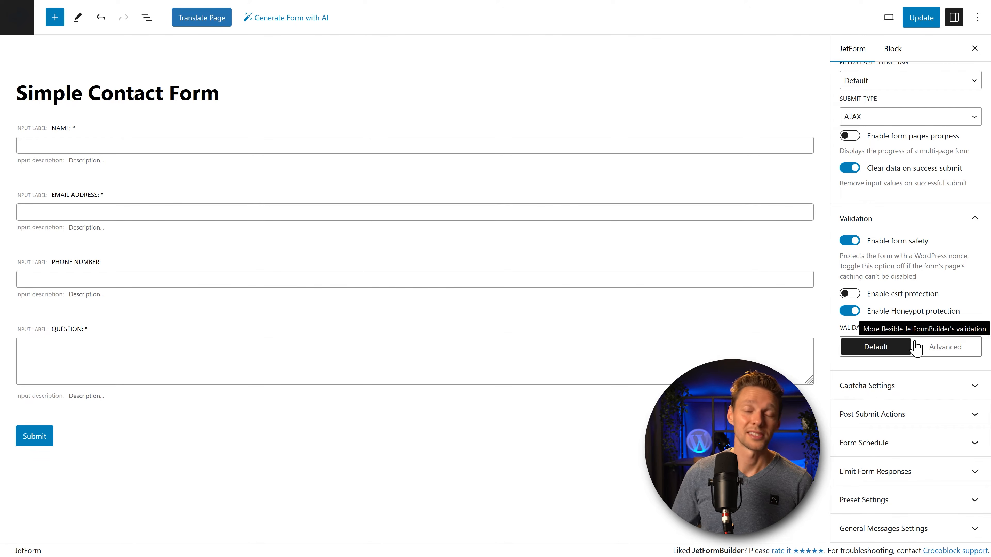
Step: Set the Validation Type to Advanced
left_click(931, 347)
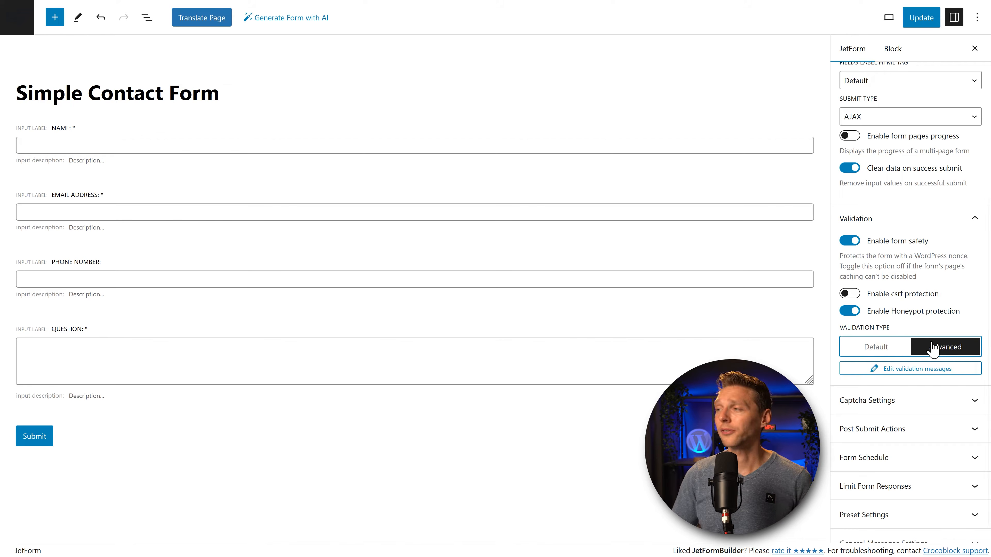
left_click(908, 346)
left_click(944, 349)
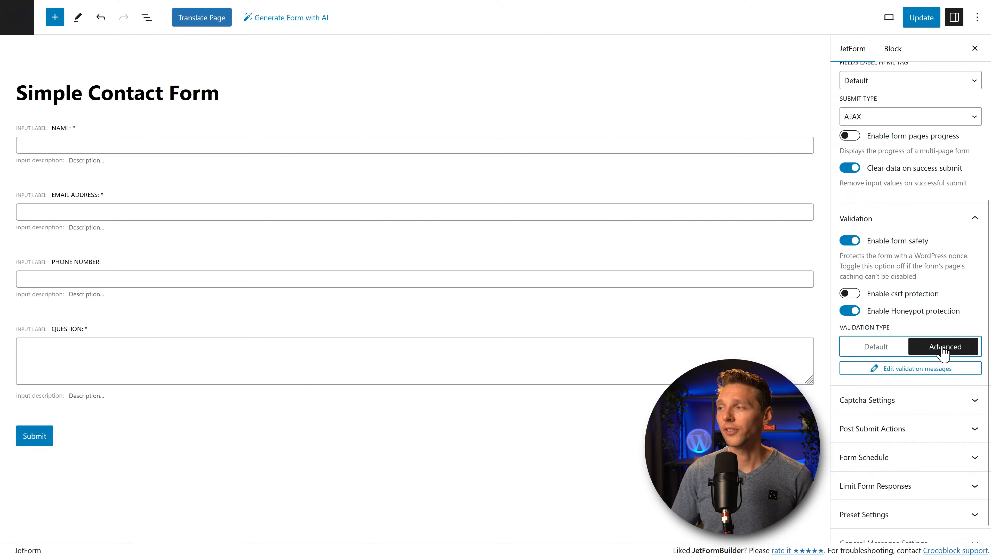
Step: Replace the empty-field, invalid-email and invalid-URL validation messages with custom texts and update
left_click(907, 370)
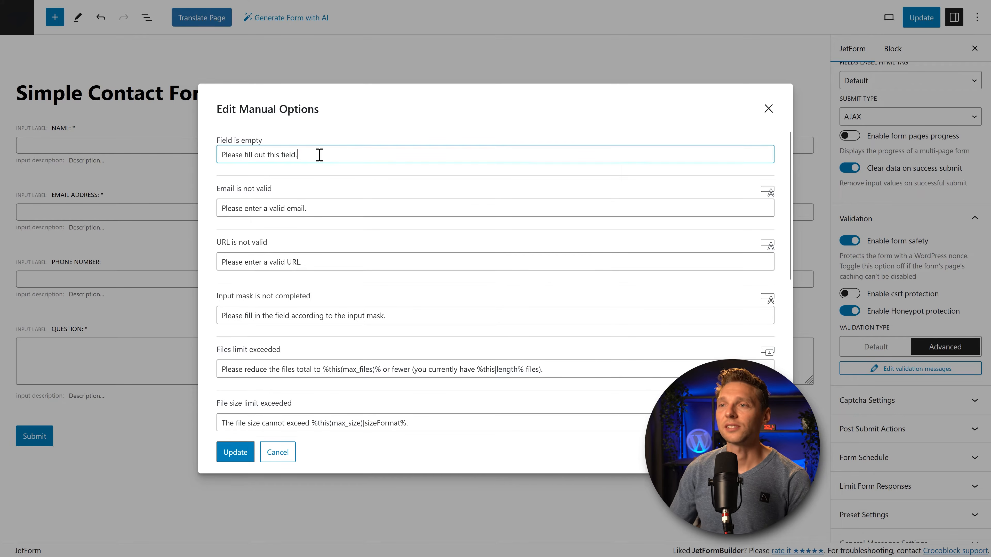
left_click_drag(318, 152, 214, 159)
type("It seems that you have forgot to fill out this field, please make sure you filled out all the fields.")
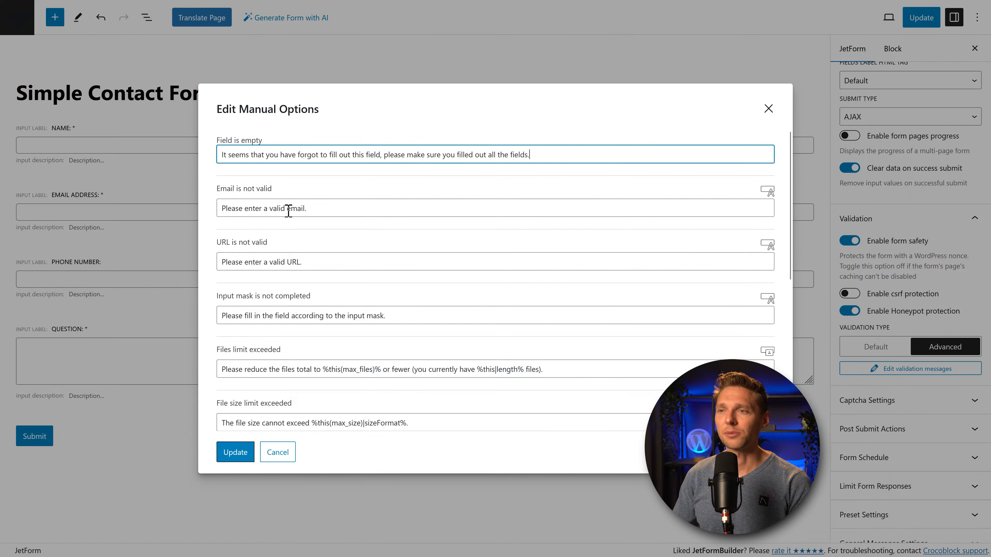
left_click_drag(307, 209, 213, 219)
type("It seems that there is something wrong with the provided email address. Can you double check this?")
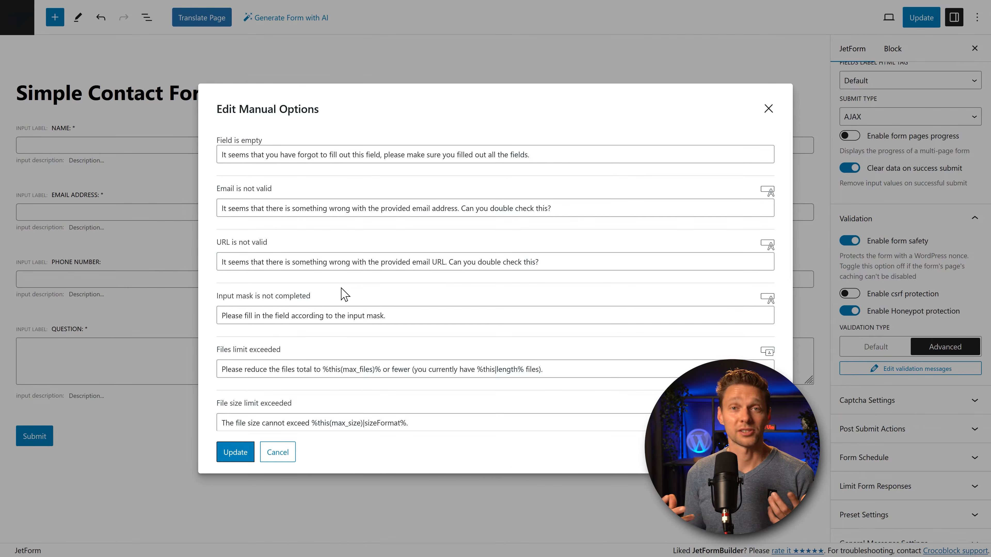
middle_click(603, 233)
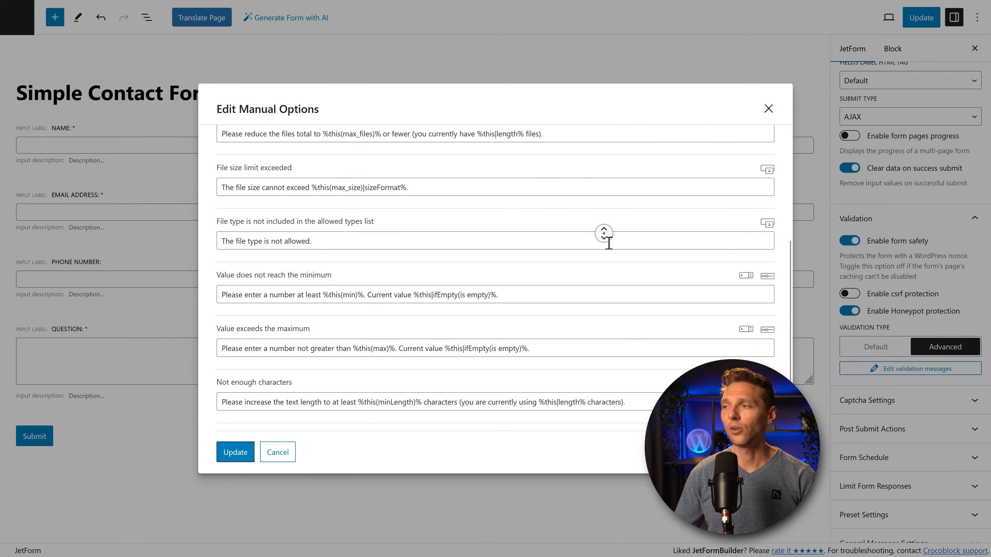
left_click(609, 239)
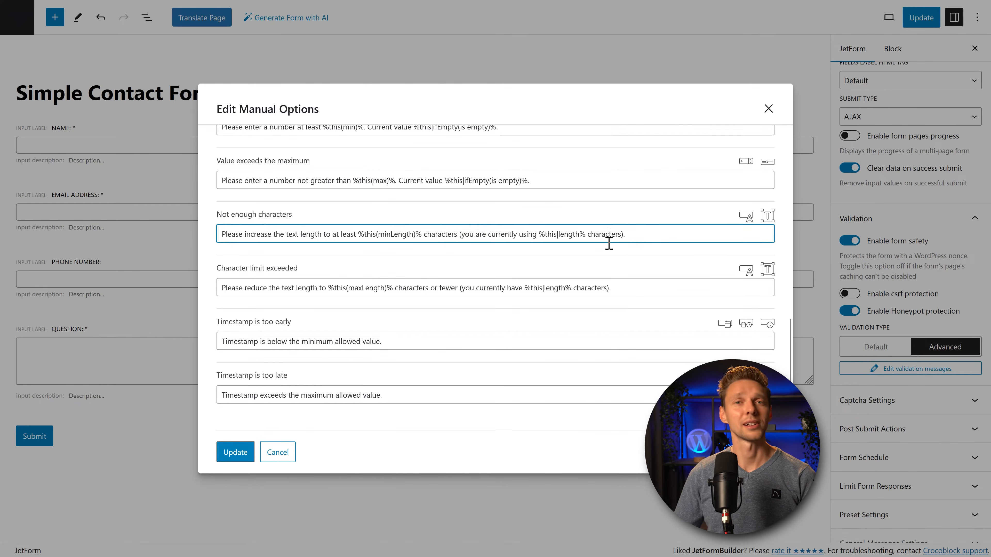
left_click(238, 459)
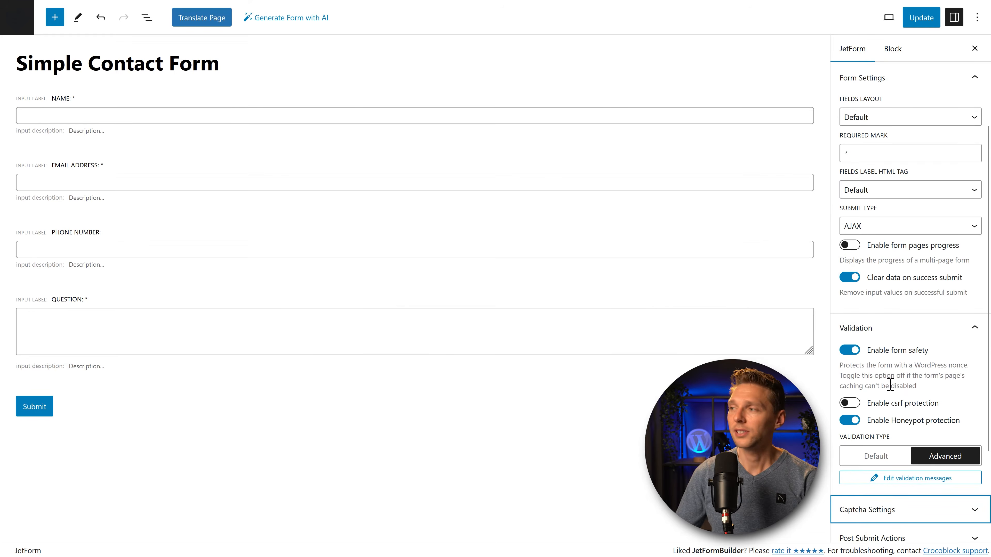
Step: Collapse the Validation, Form Settings and Summary panels and expand Captcha Settings
left_click(975, 329)
scroll(957, 184, "up", 3)
left_click(968, 202)
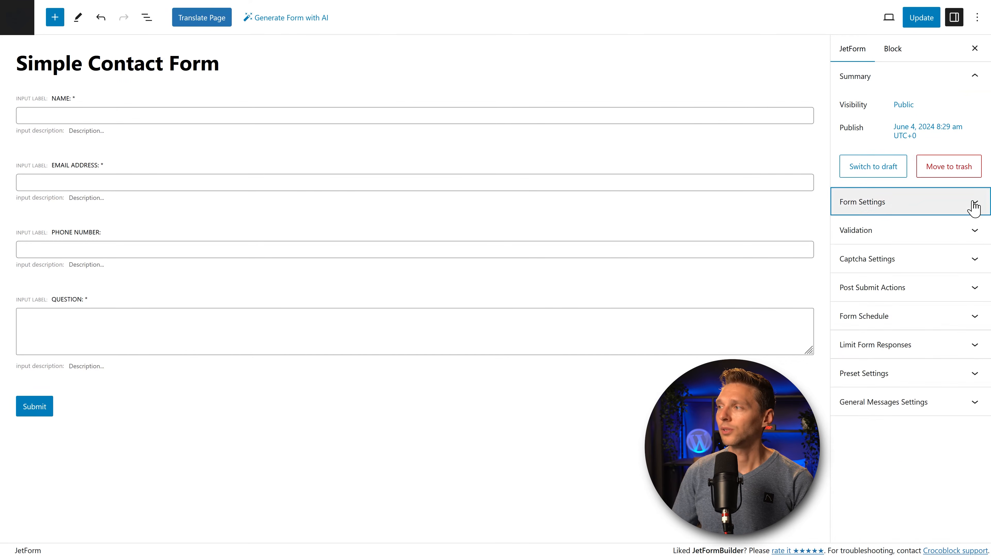
left_click(973, 77)
left_click(975, 164)
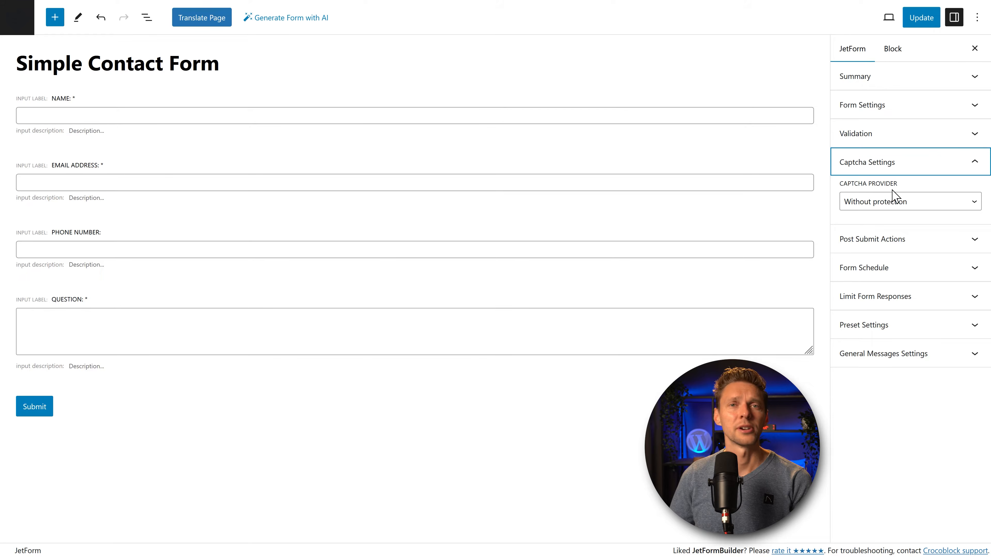
Step: Choose reCAPTCHA v3 using global settings, and open the Global Settings page in a new tab
left_click(895, 205)
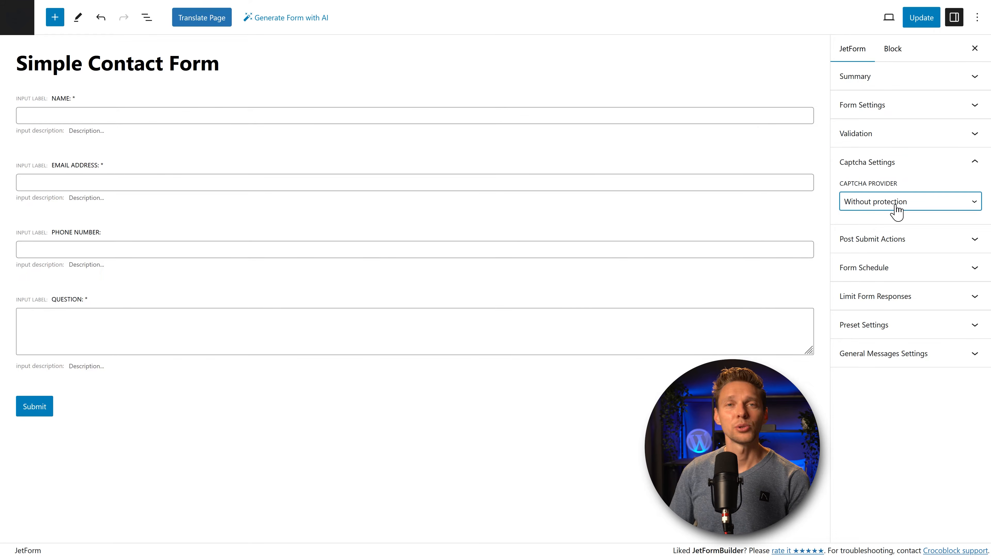
left_click(895, 211)
left_click(892, 236)
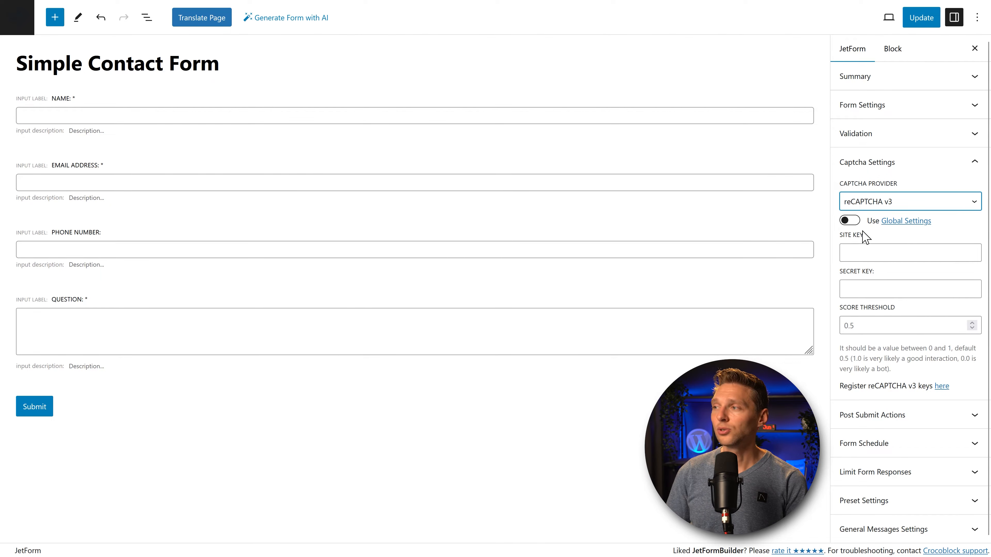
left_click(848, 221)
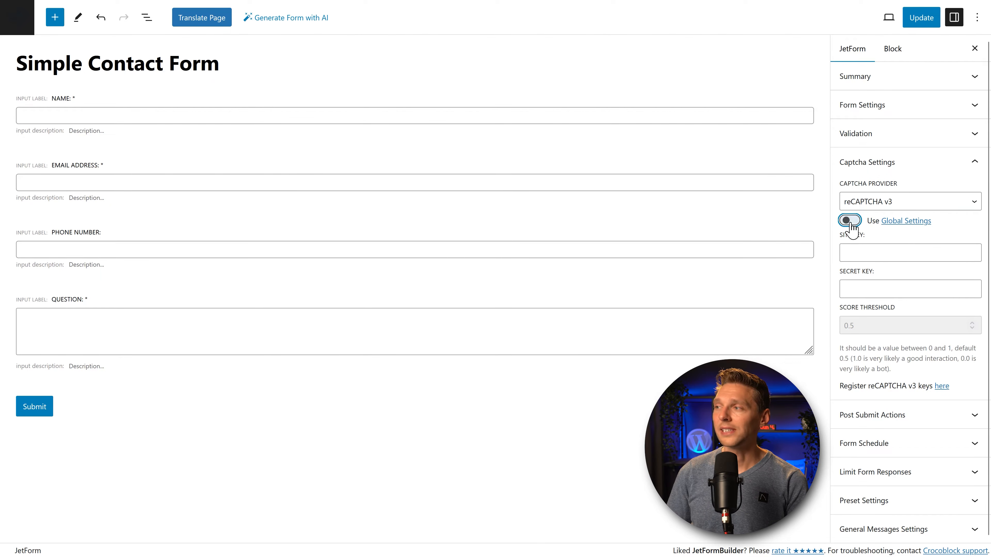
right_click(904, 223)
left_click(902, 235)
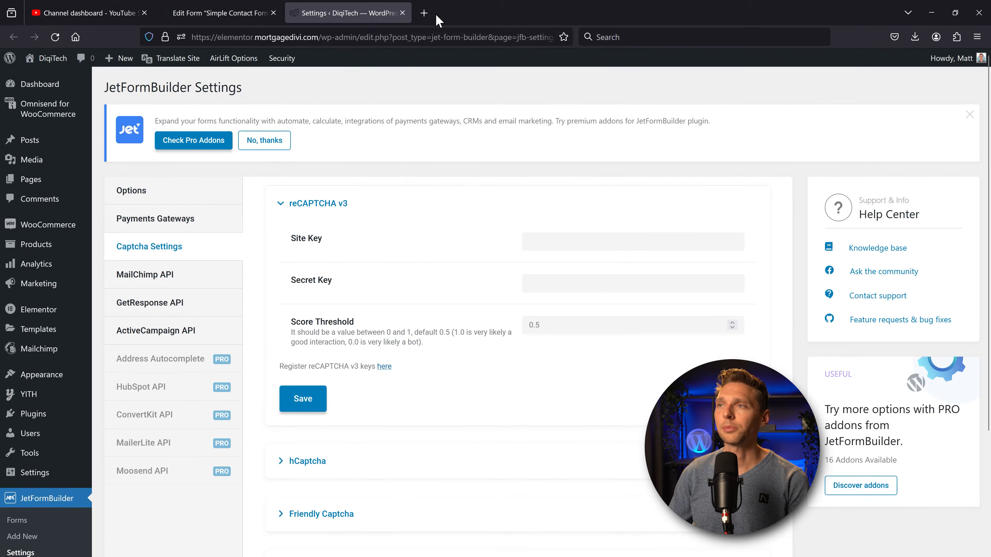
Step: Search the web for 'google recaptcha' and open the Google reCAPTCHA site
key("ctrl+t")
type("go")
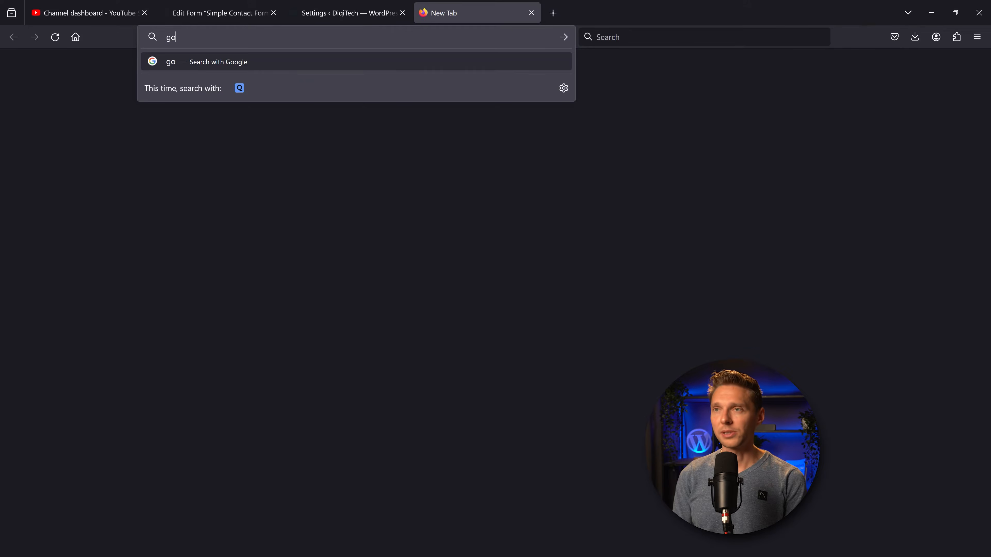
type("ogle recaptcha")
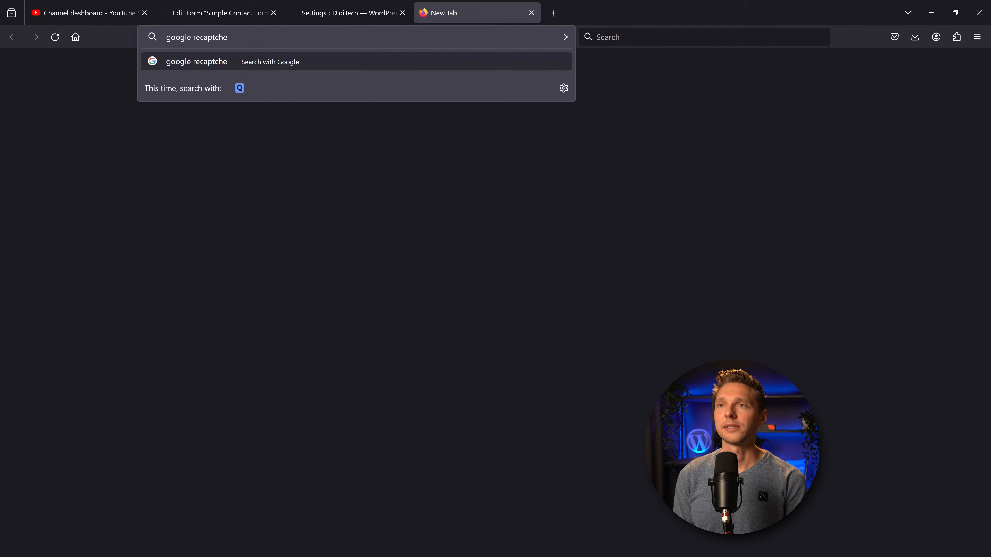
key("Return")
left_click(255, 223)
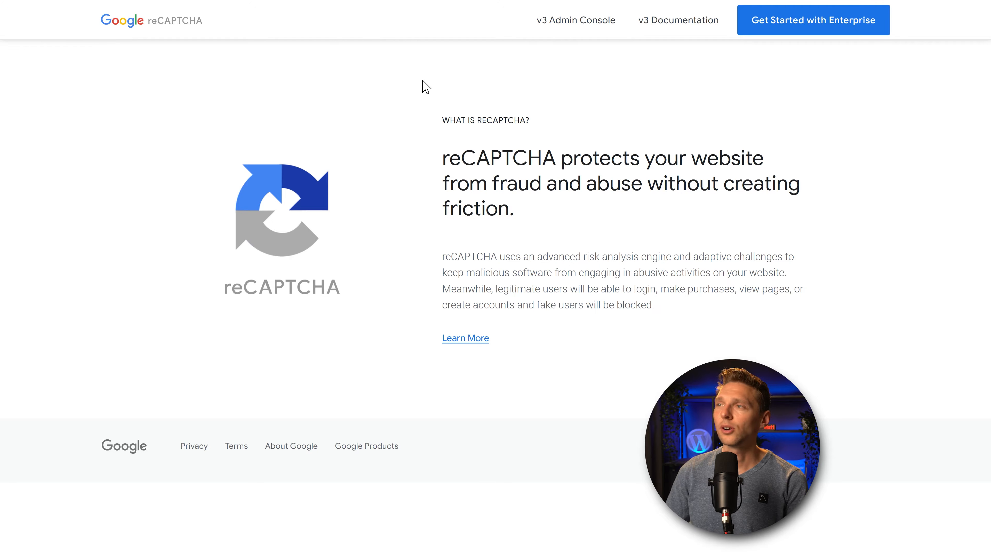
Step: Go to the reCAPTCHA v3 Admin Console and start creating a new site
left_click(564, 22)
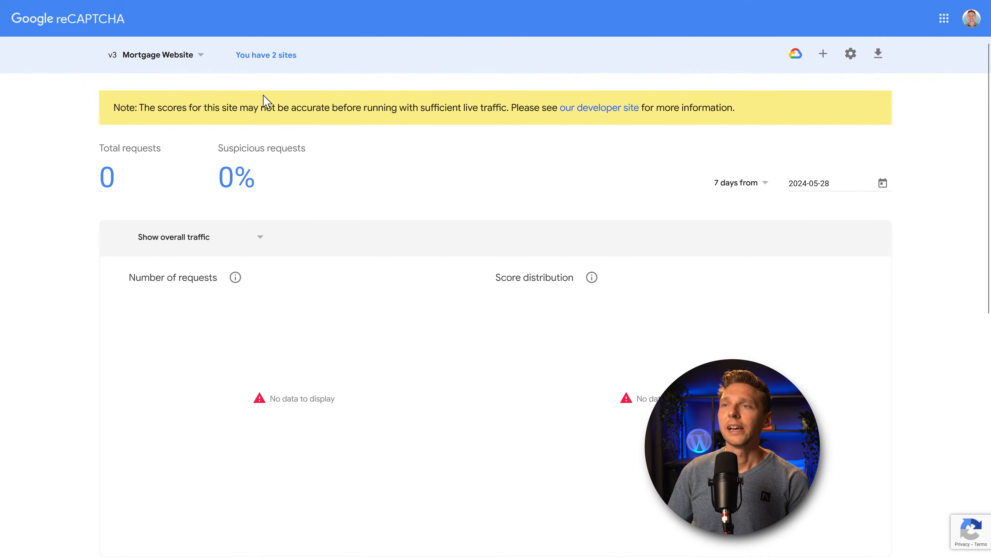
left_click(196, 60)
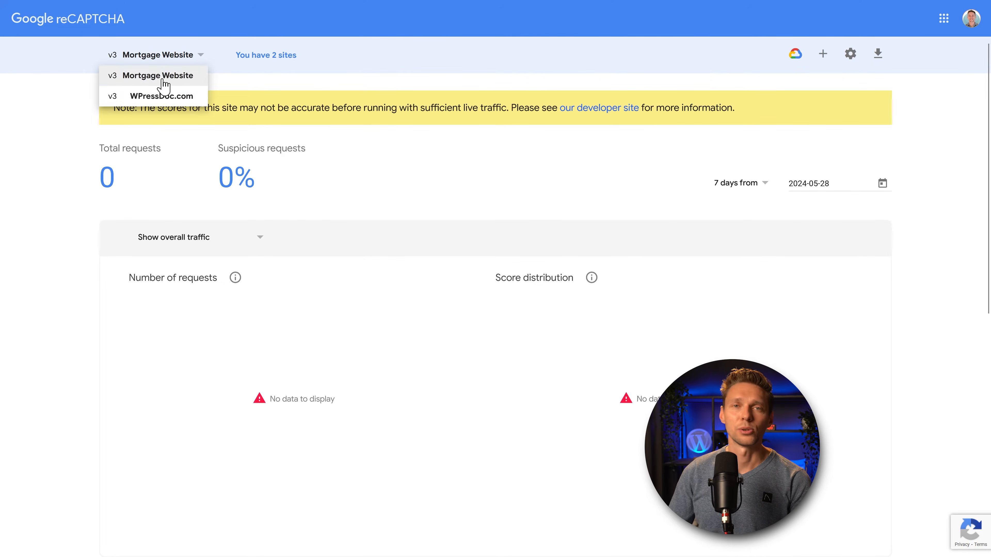
left_click(267, 67)
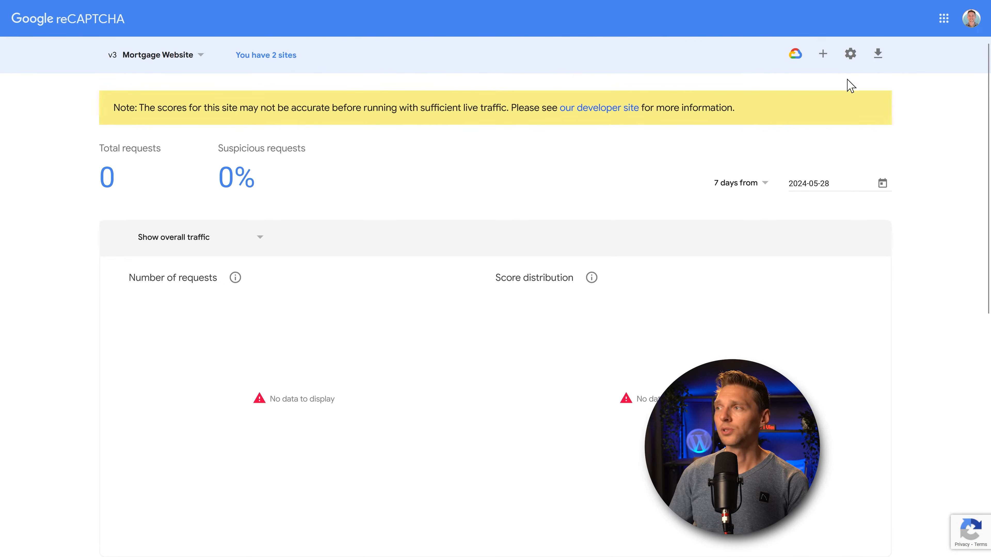
left_click(825, 56)
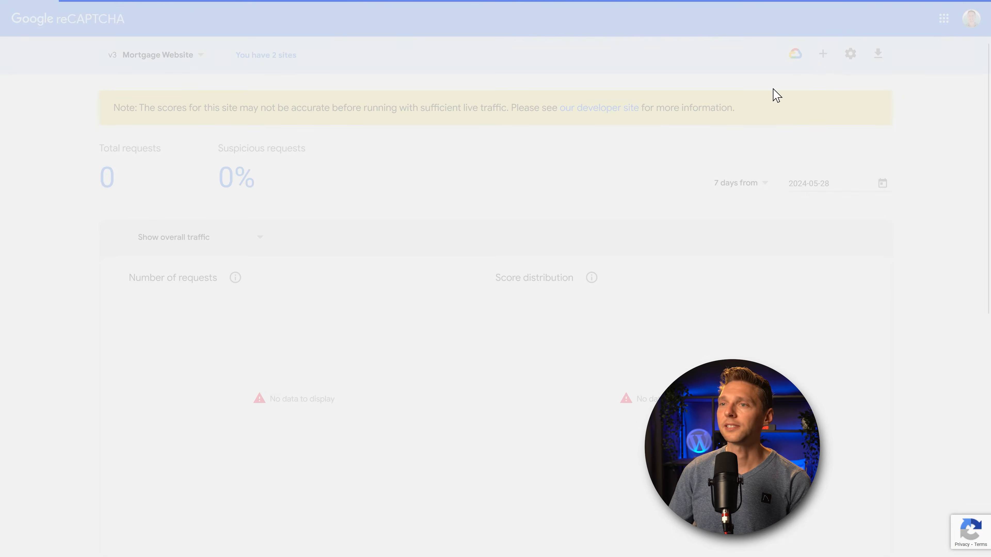
Step: Register a score-based v3 site labelled DiqiTech for domain elementor.mortgagedivi.com
left_click(186, 273)
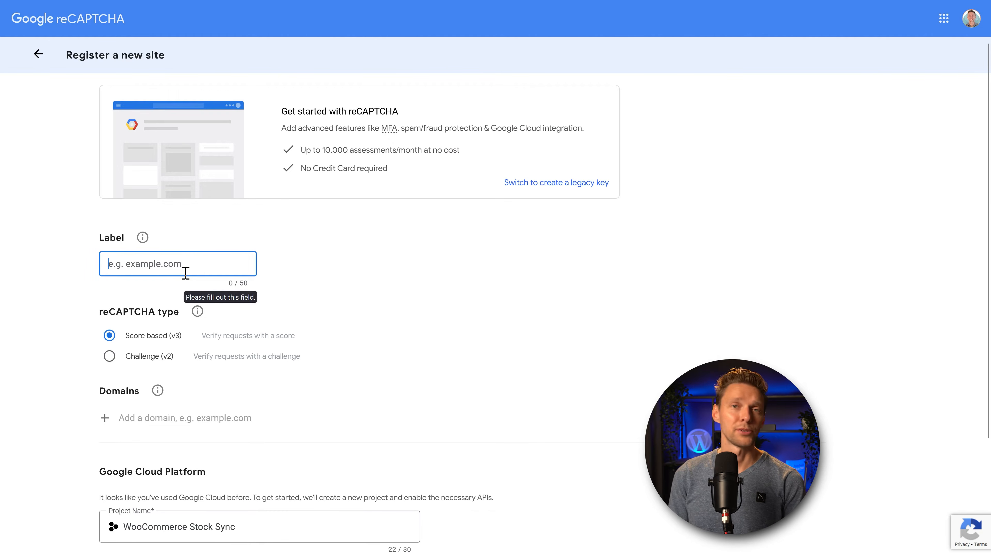
type("DiqiTech")
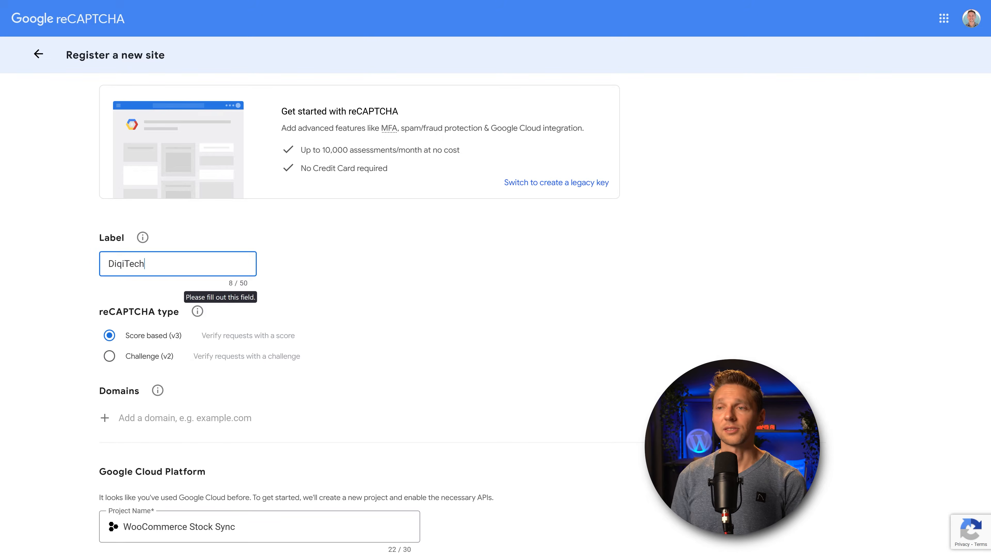
scroll(175, 283, "down", 2)
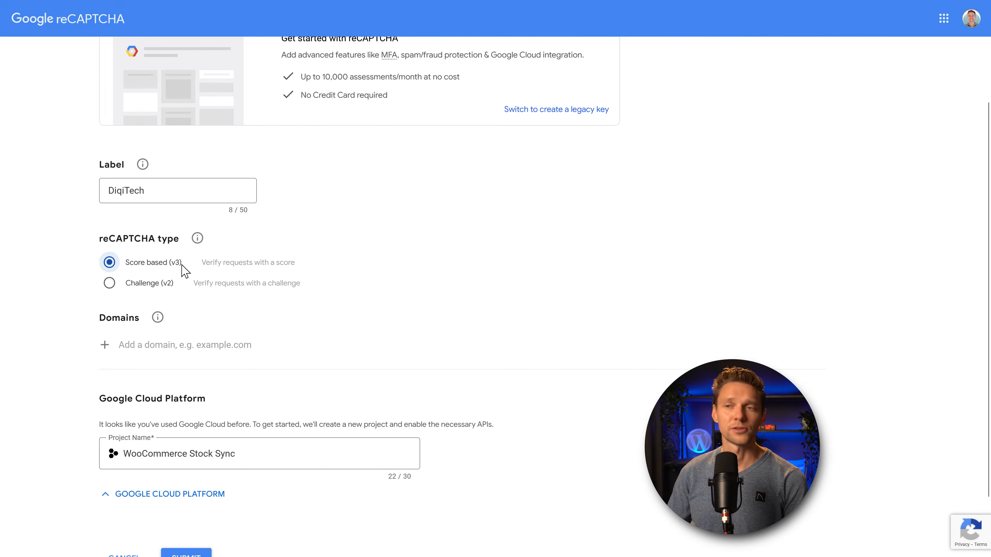
left_click(175, 344)
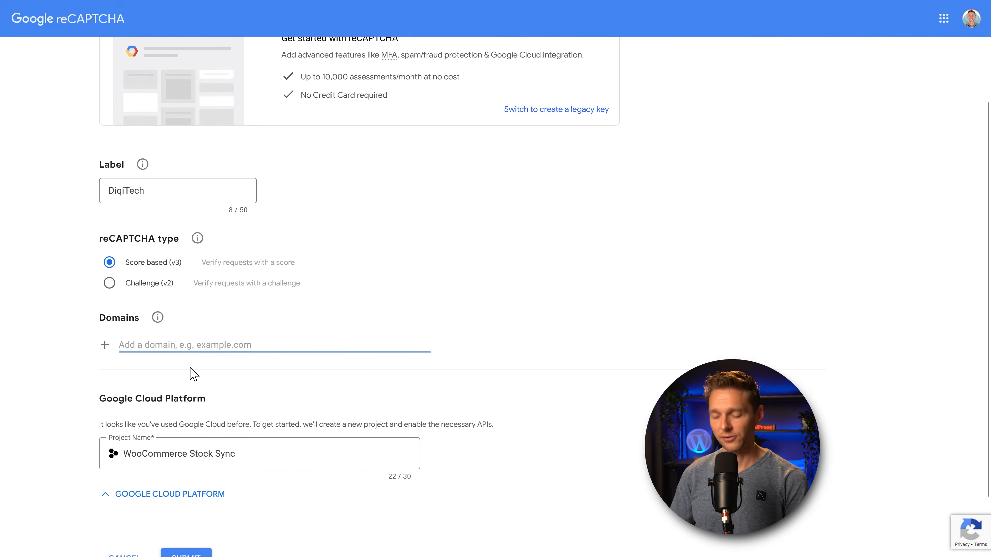
type("elementor.mortgagedivi.com")
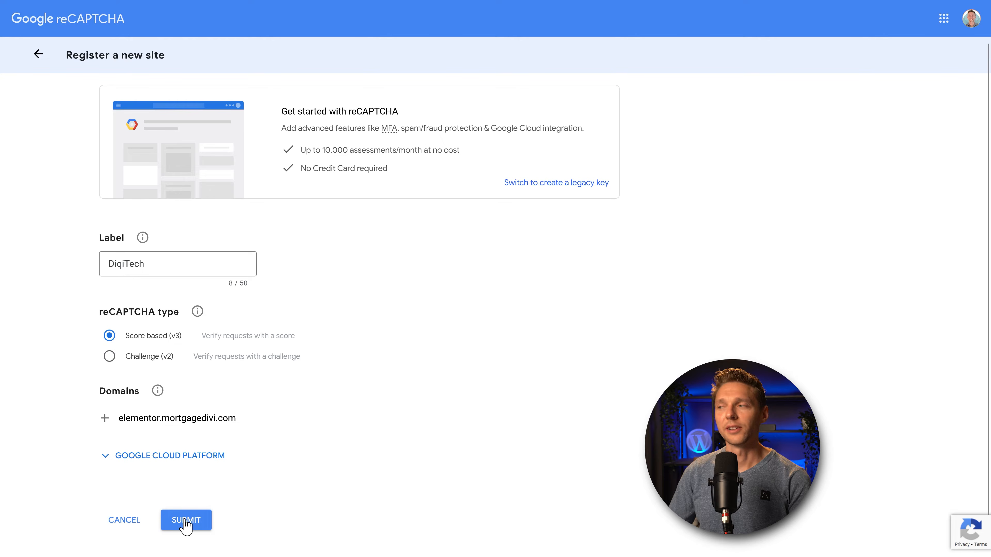
left_click(186, 520)
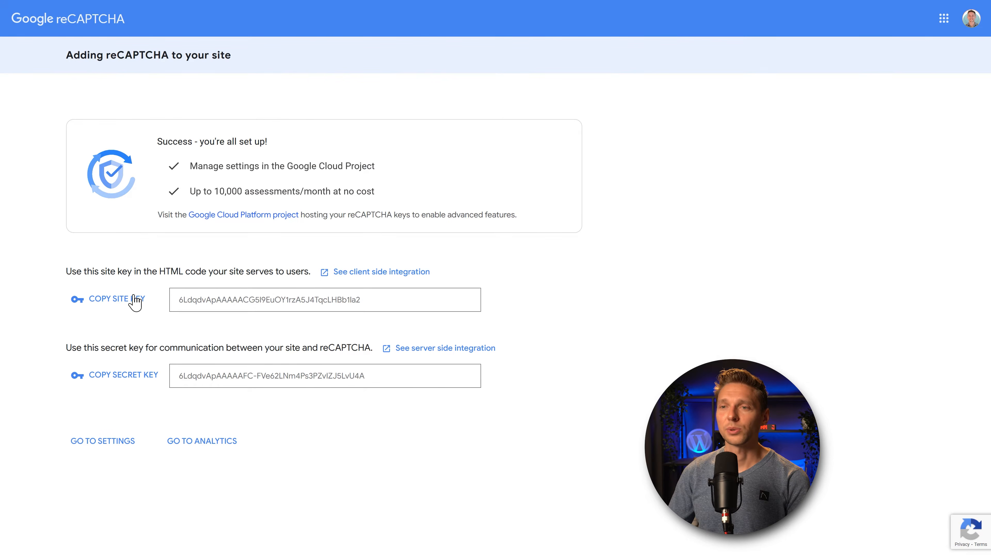
Step: Copy the new reCAPTCHA site key into JetFormBuilder's Site Key field
left_click(118, 306)
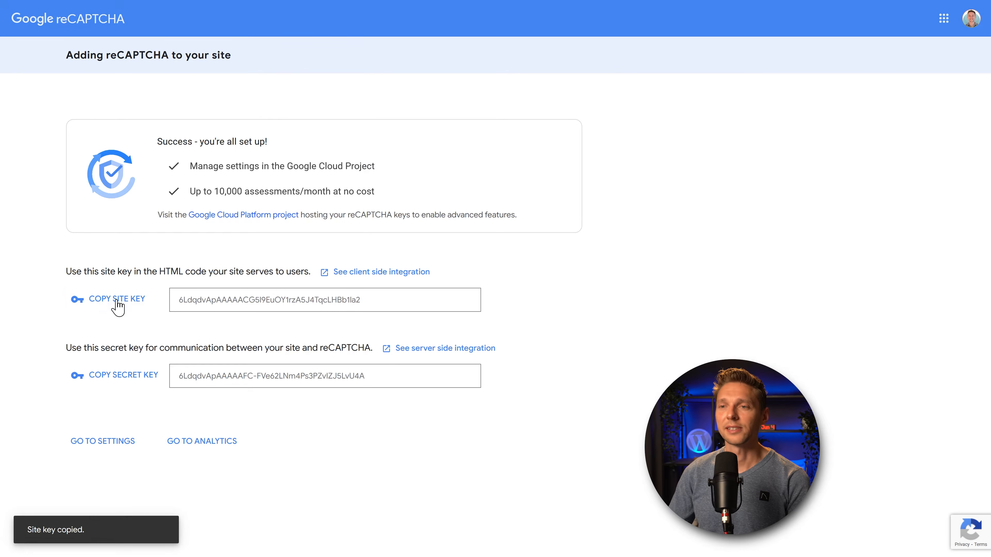
left_click(343, 16)
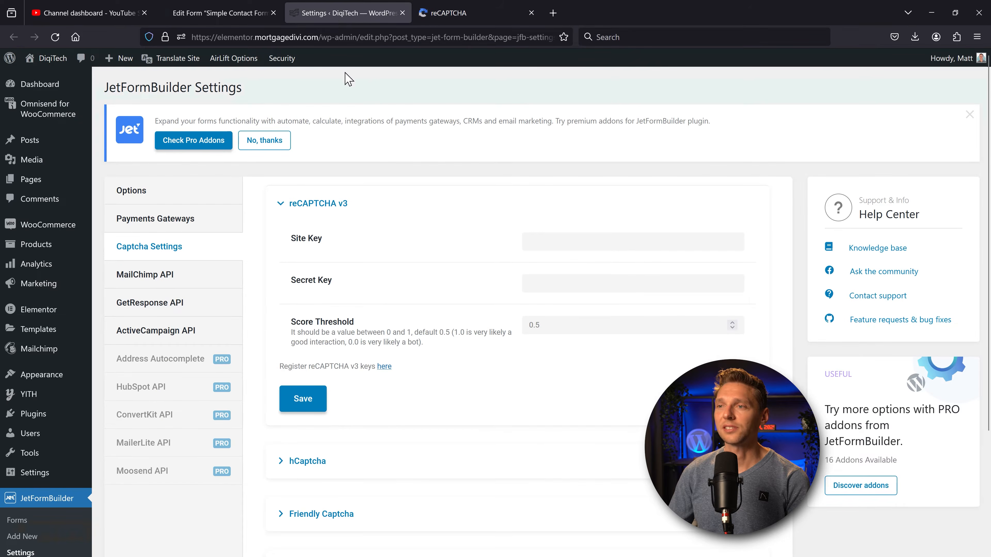
key("F11")
right_click(550, 196)
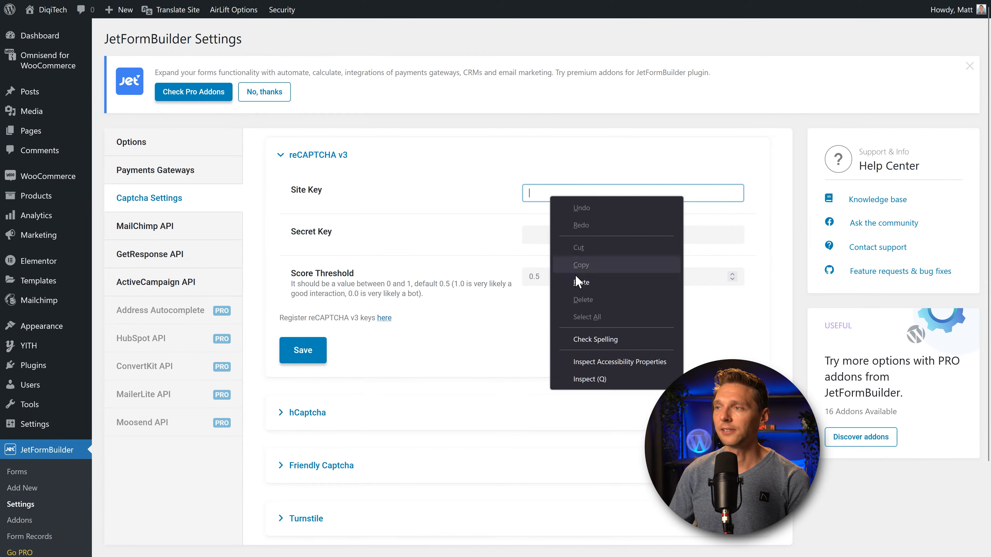
left_click(581, 283)
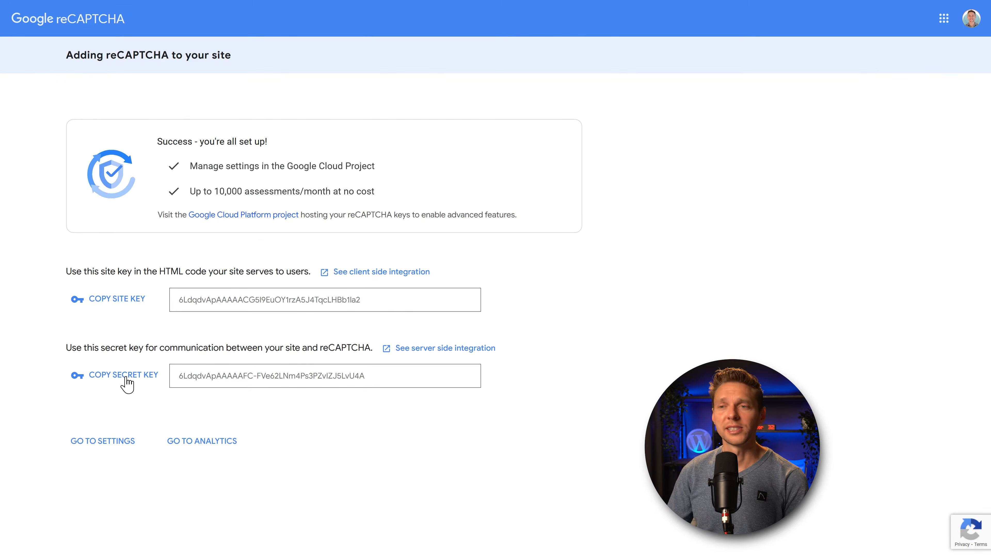
Step: Paste the secret key into Secret Key, keep the 0.5 threshold, and save
left_click(126, 379)
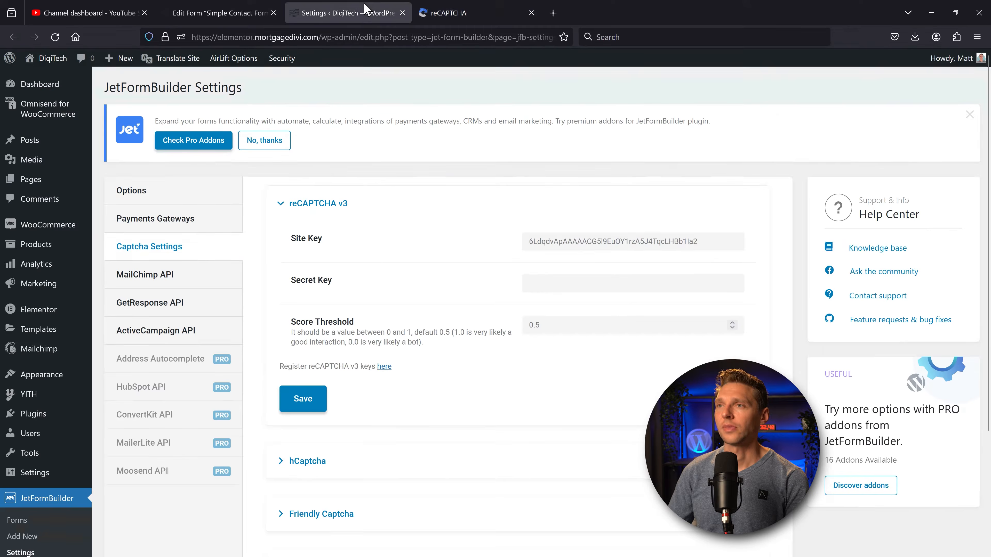
key("F11")
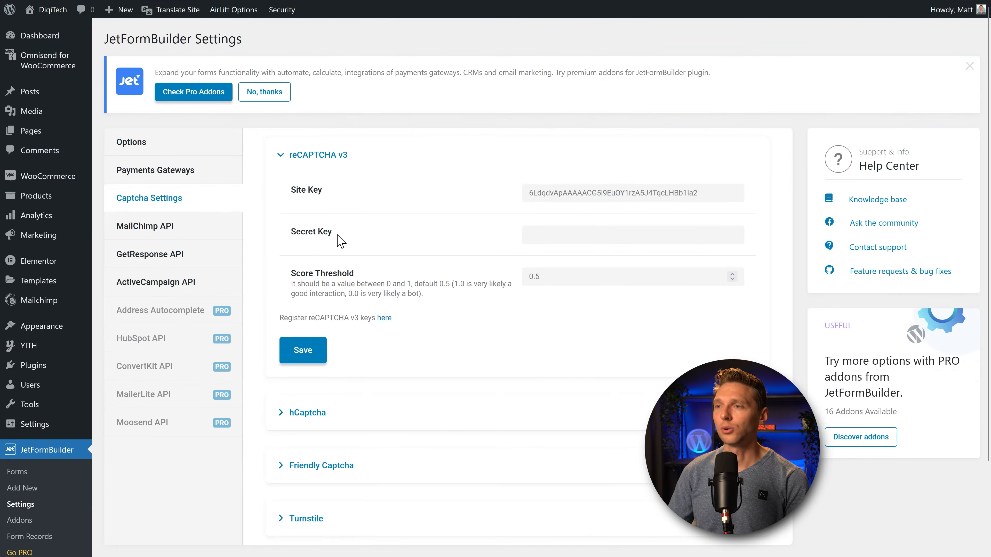
right_click(548, 235)
left_click(585, 320)
left_click(468, 346)
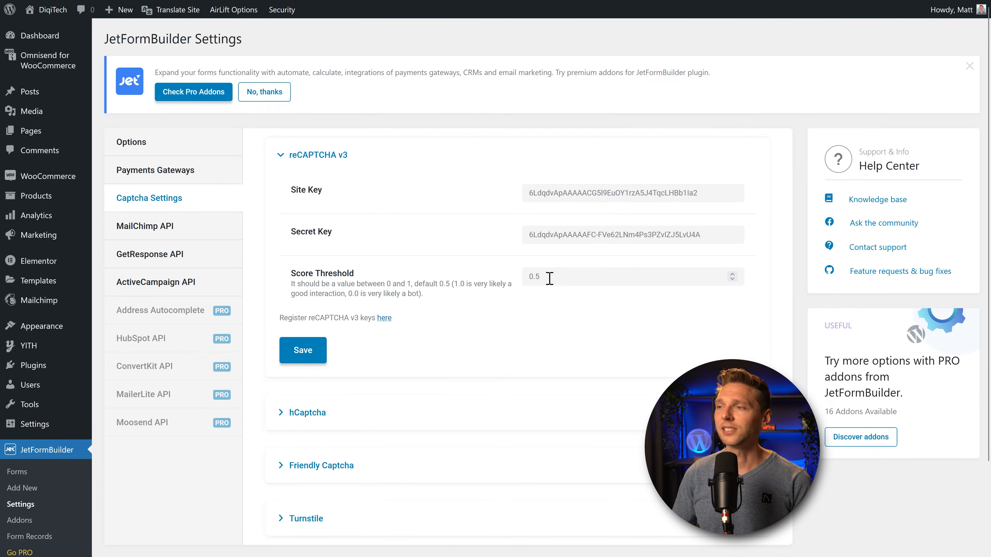
left_click_drag(548, 278, 536, 277)
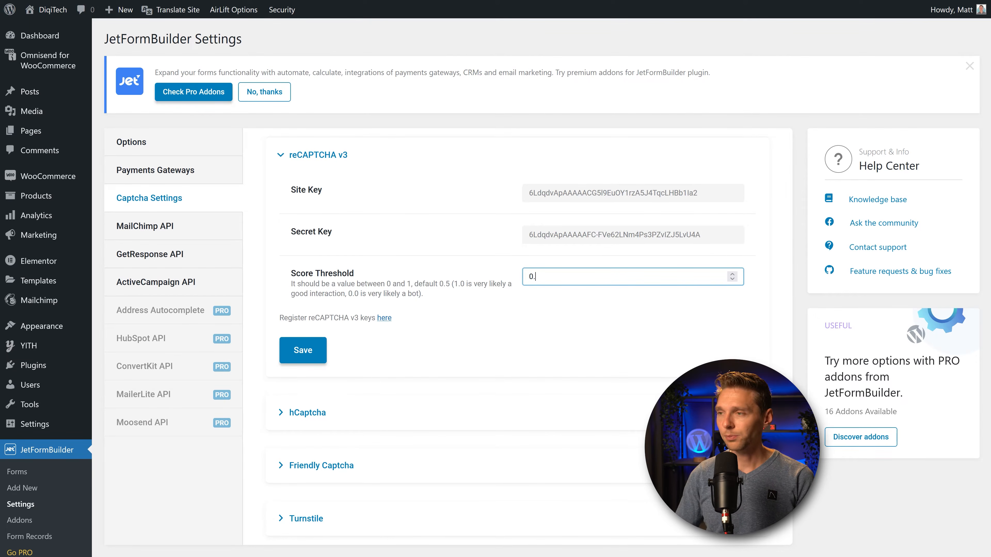
left_click(426, 349)
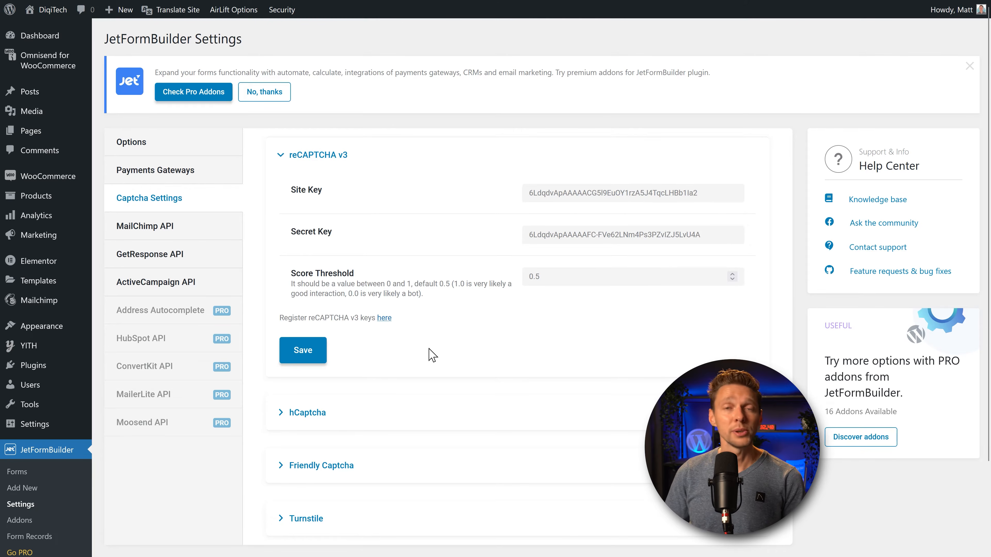
left_click(306, 359)
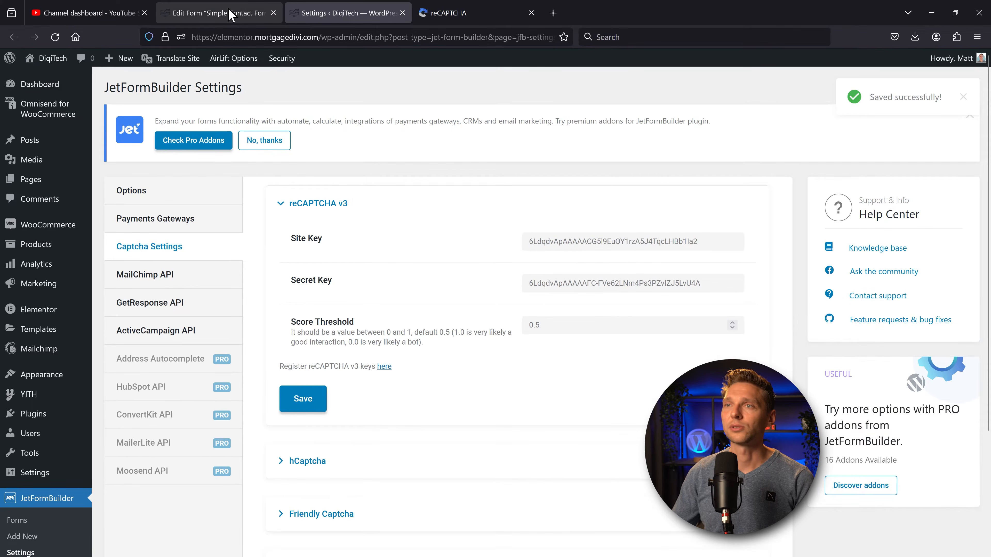
Step: Save the Simple Contact Form, then collapse Captcha Settings and expand Post Submit Actions
left_click(234, 13)
key("ctrl+s")
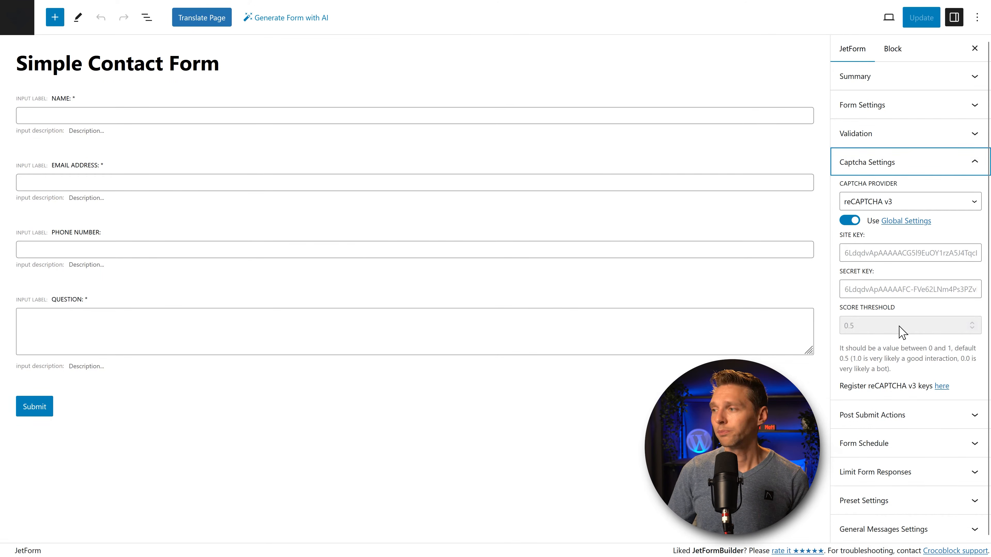
left_click(975, 171)
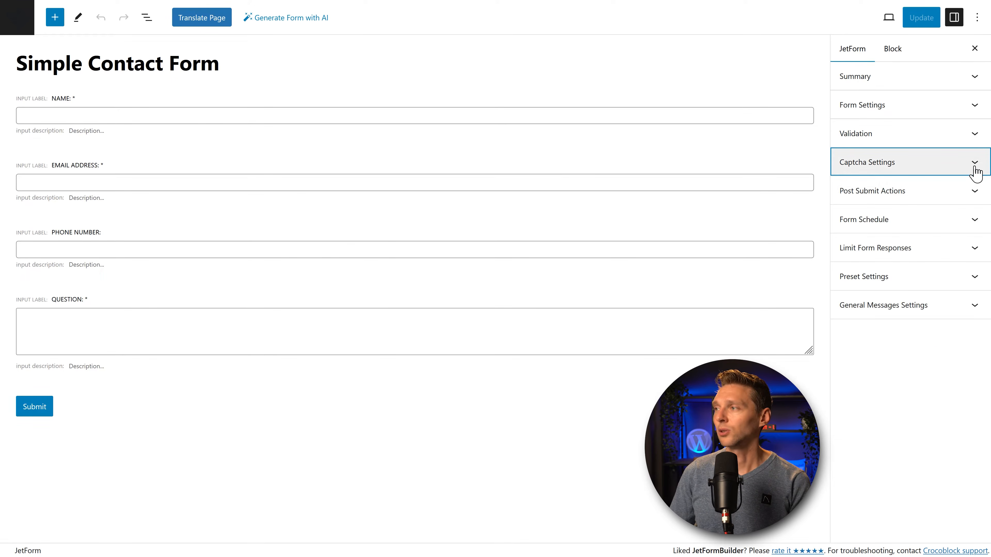
left_click(947, 190)
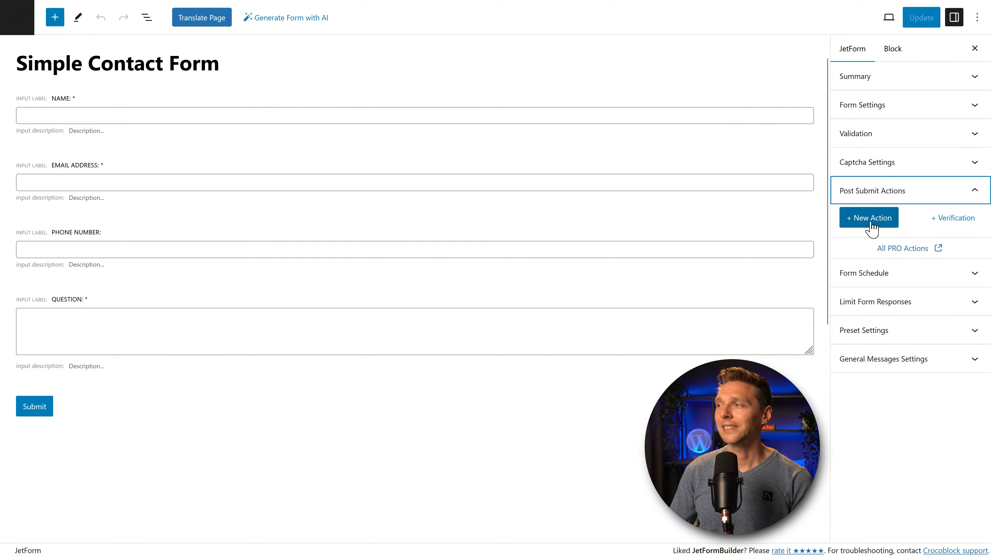
Step: Add a Send Email action and a Redirect to Page action, then edit Send Email
left_click(847, 222)
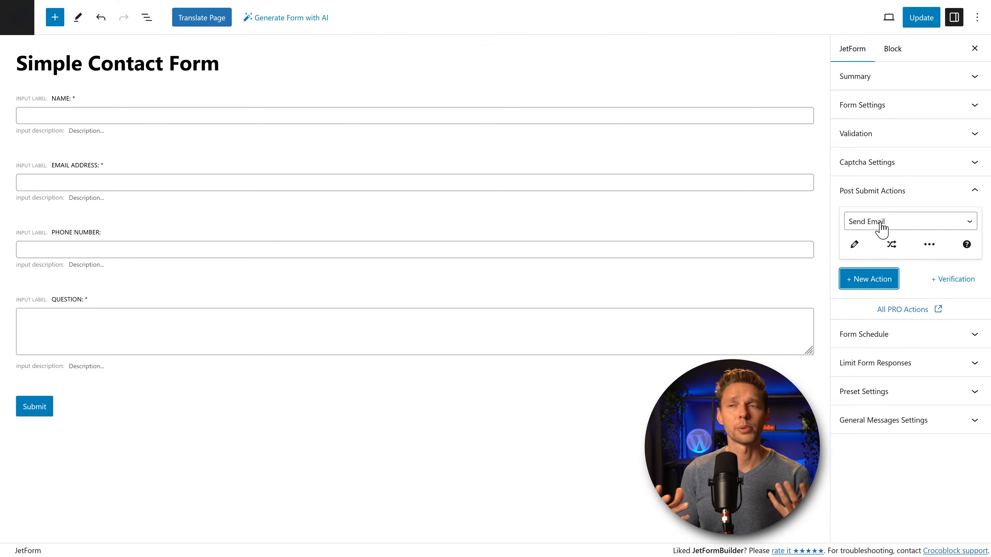
left_click(898, 222)
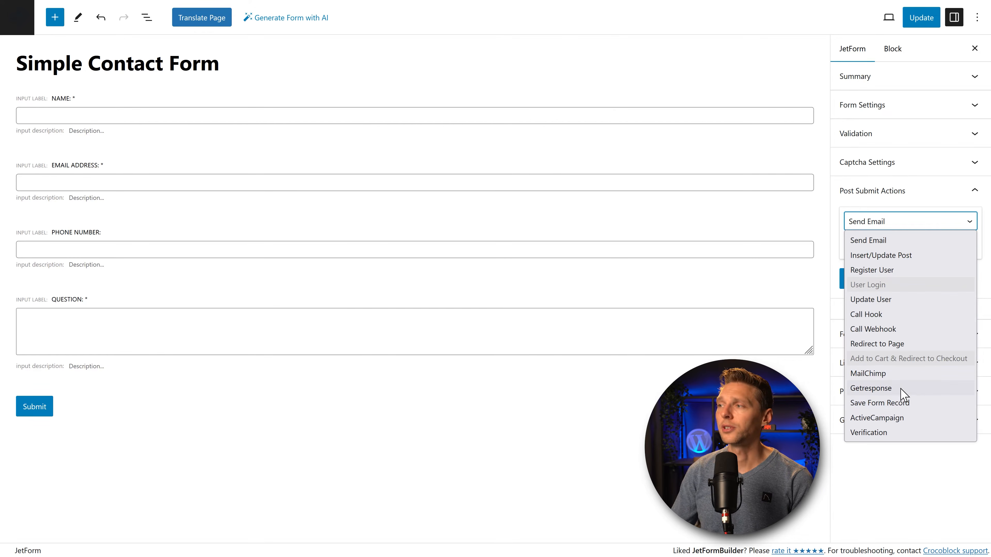
left_click(882, 246)
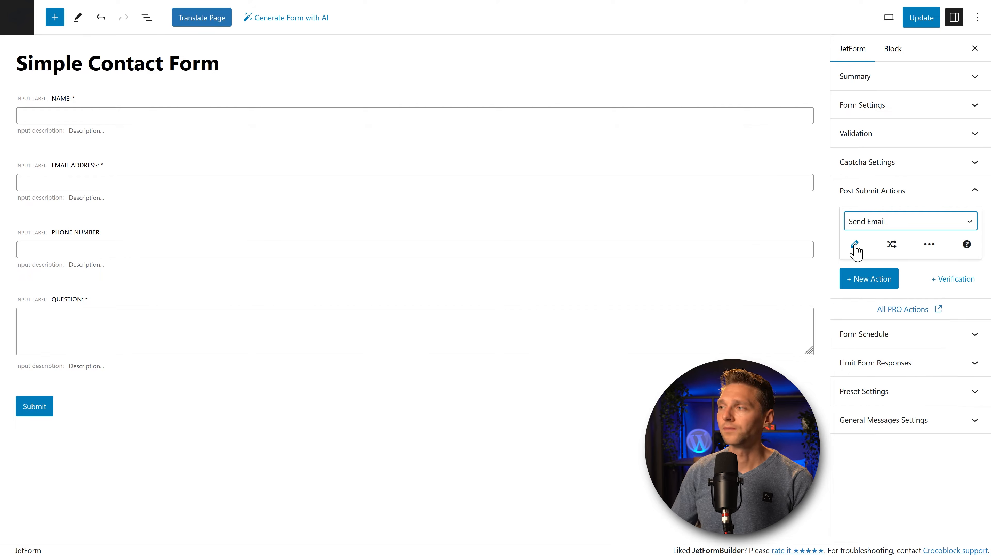
left_click(863, 283)
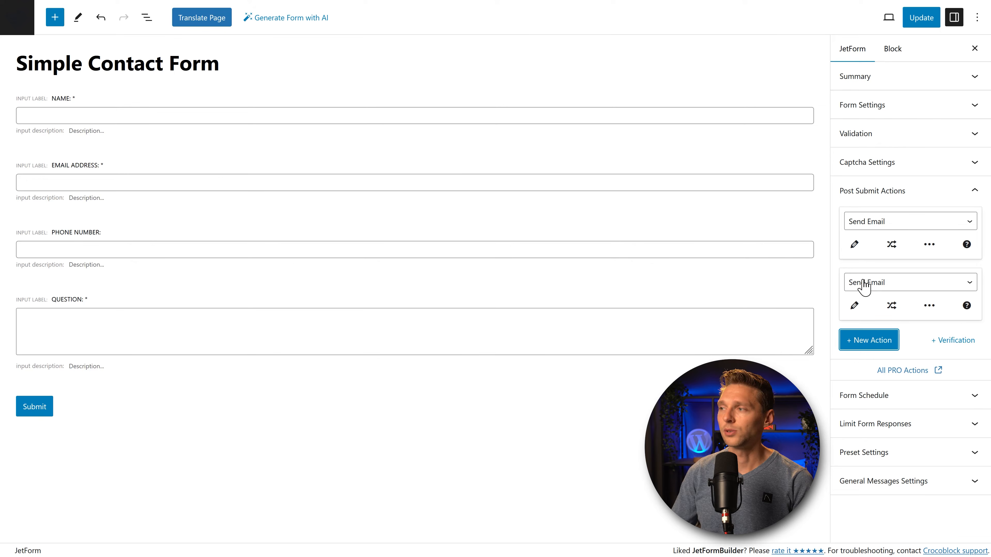
left_click(880, 285)
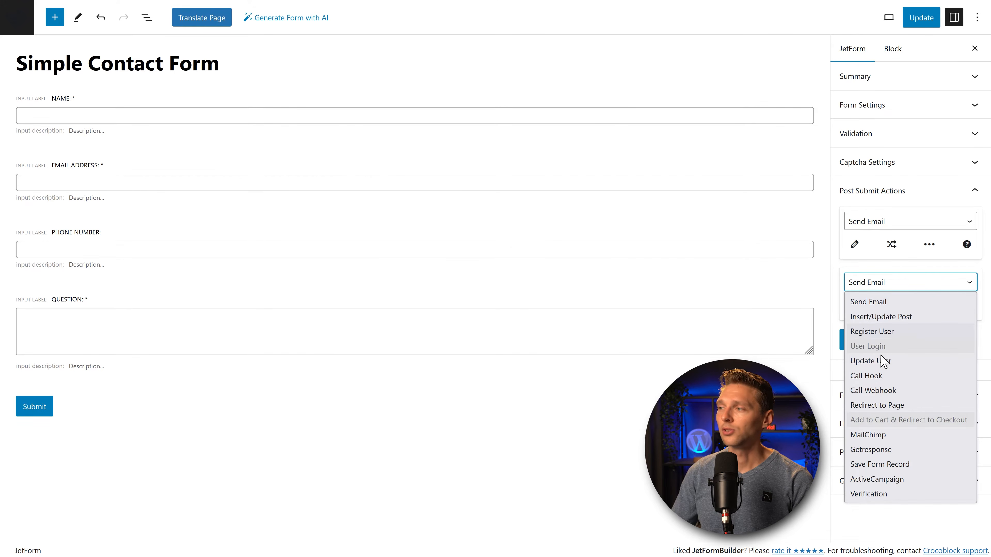
left_click(880, 408)
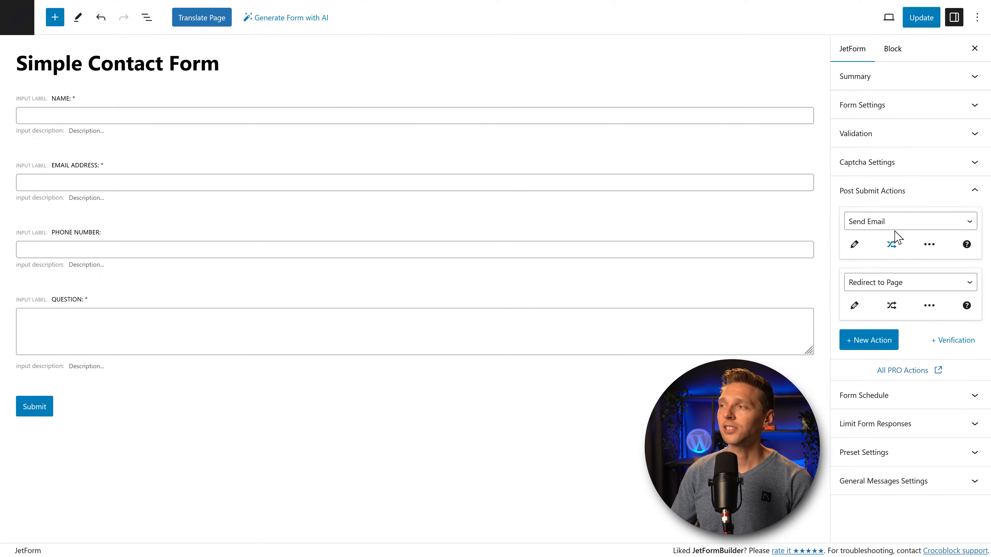
left_click(855, 245)
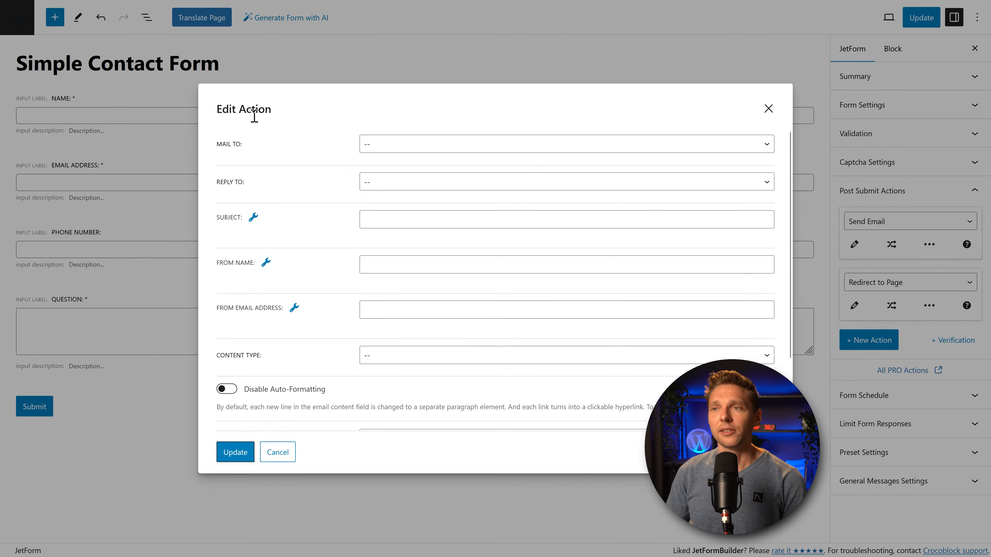
Step: Send the email to the form's Email Address field, with a custom reply-to address
left_click(383, 144)
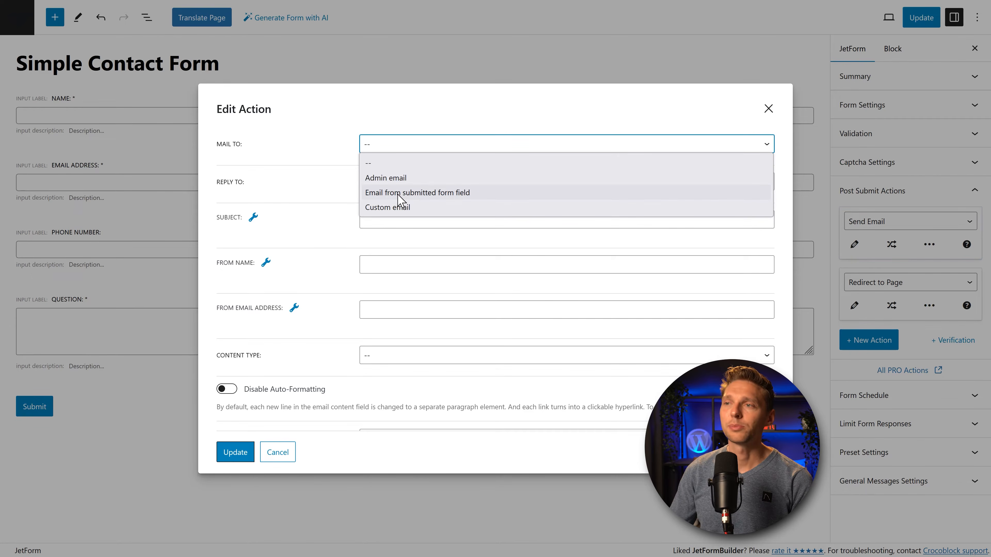
left_click(424, 194)
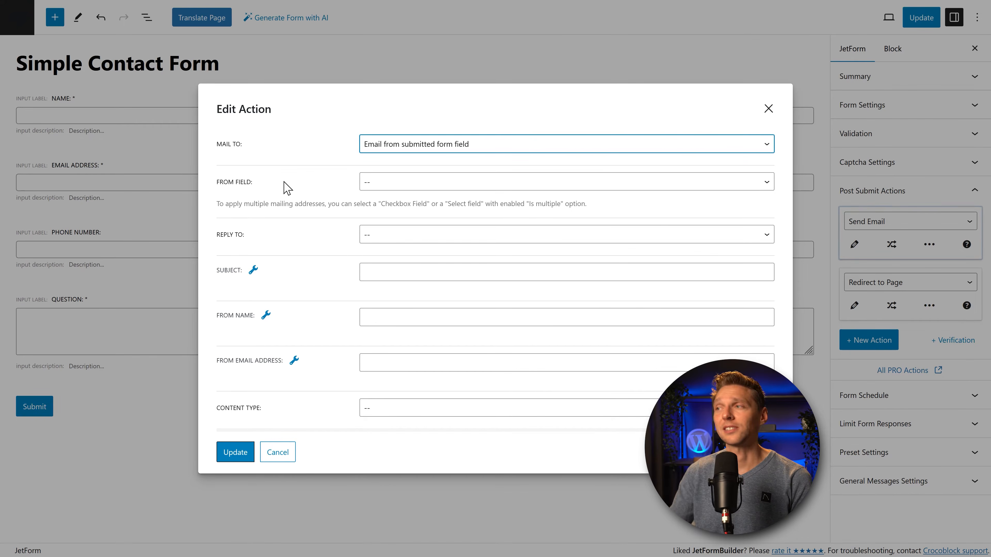
left_click(391, 191)
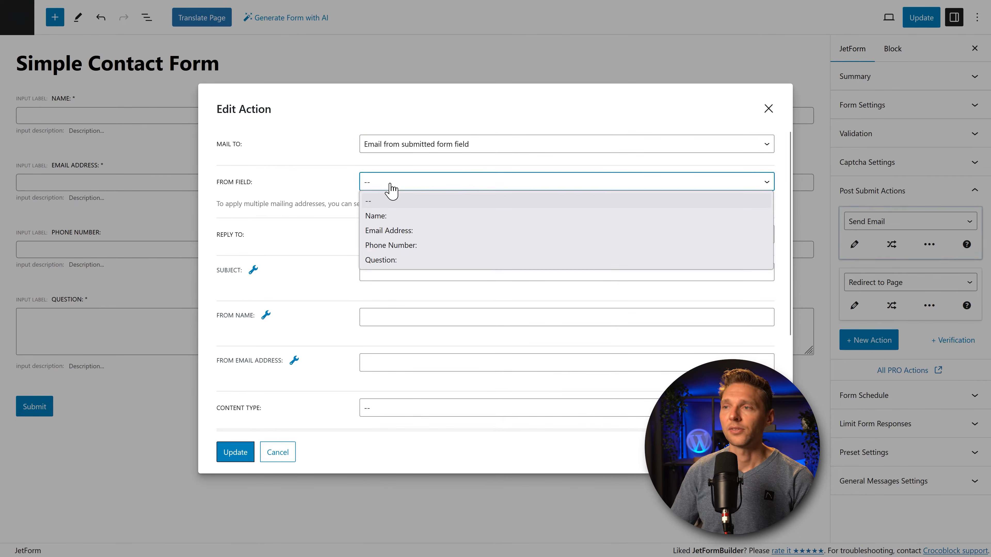
left_click(398, 230)
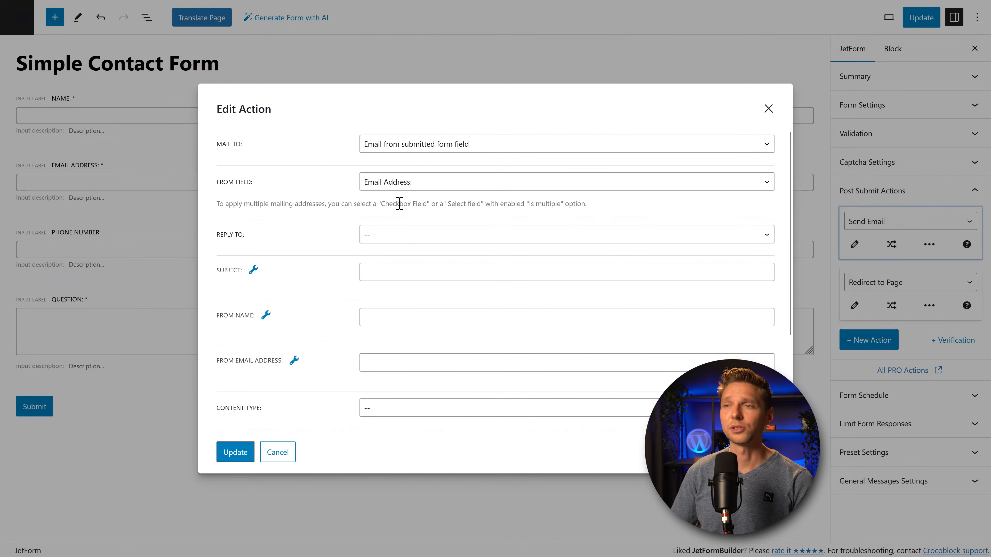
left_click(388, 242)
left_click(388, 283)
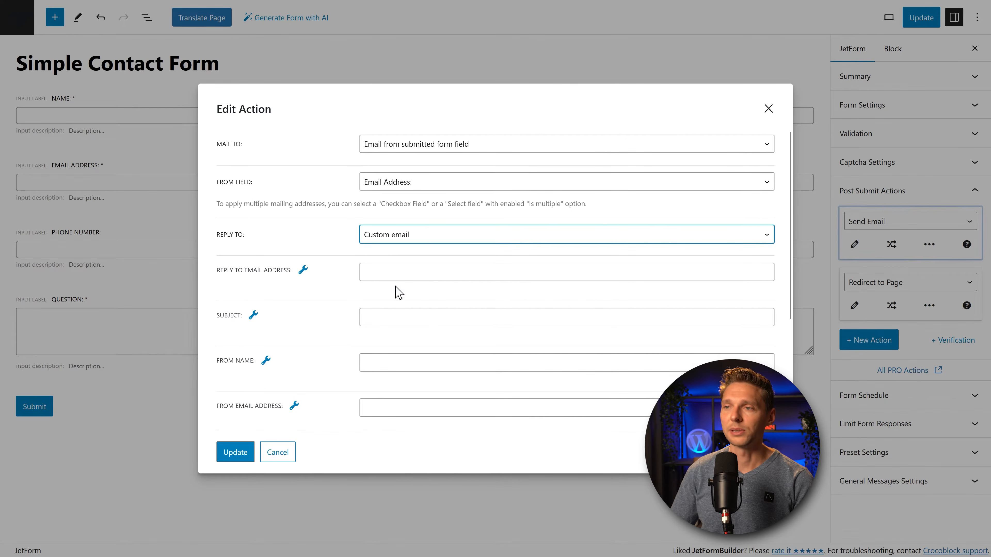
left_click(398, 274)
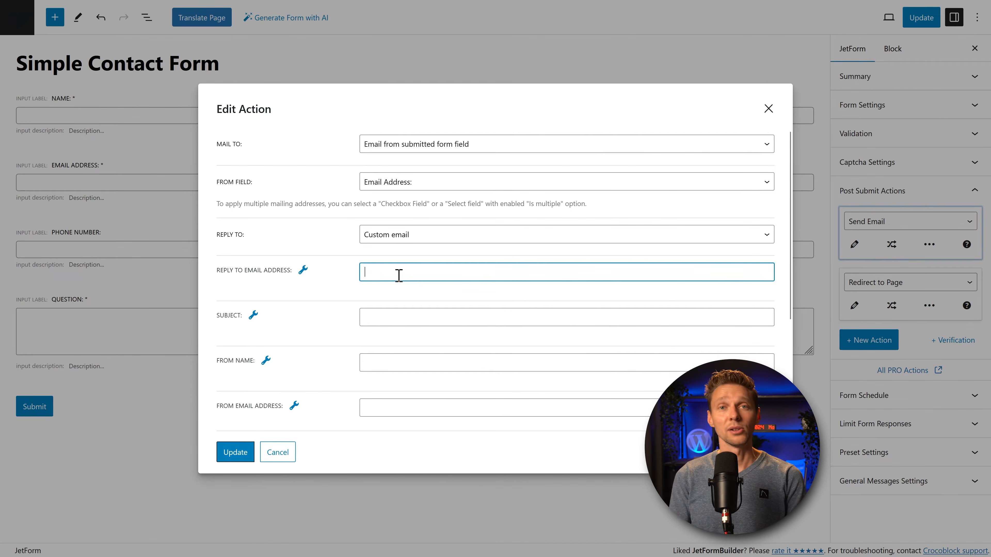
key("ctrl+v")
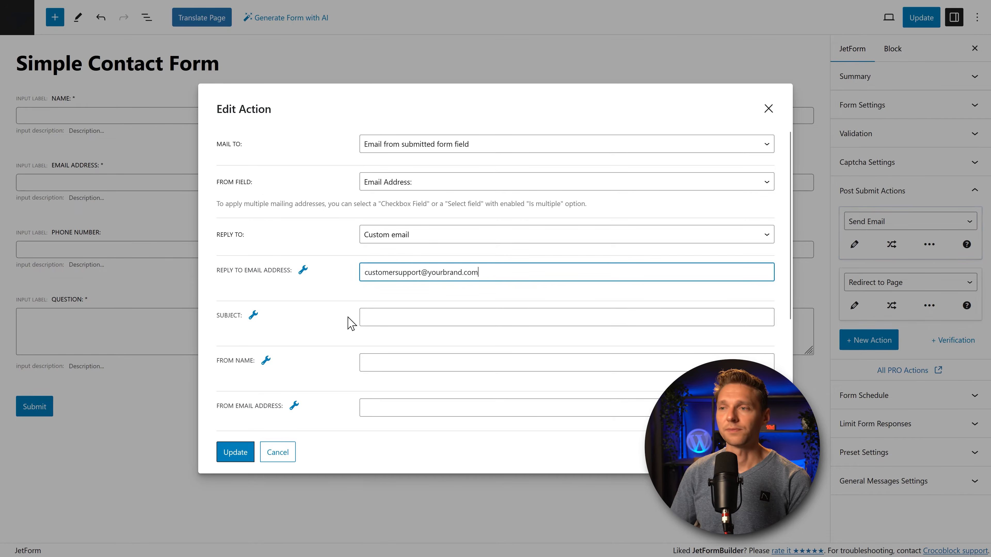
Step: Set subject 'Thank you for you email!', sender name 'YourBrand', and the sender email address
left_click(413, 315)
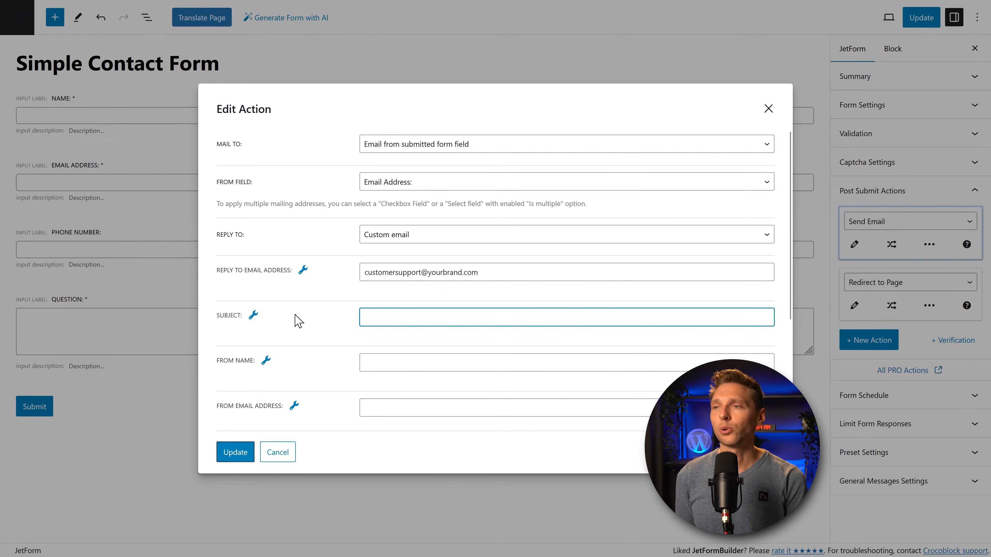
type("Thank you for you email!")
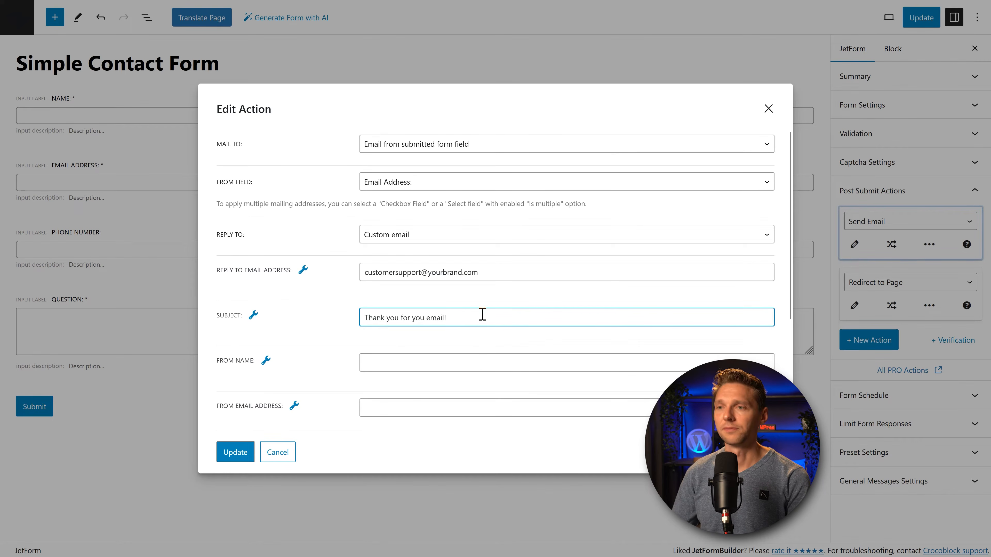
left_click(459, 365)
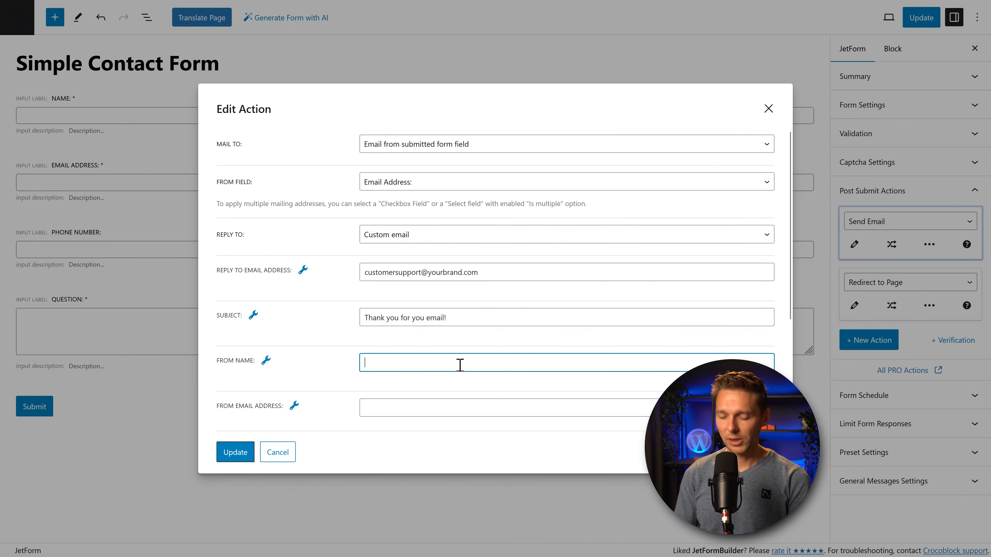
type("Y")
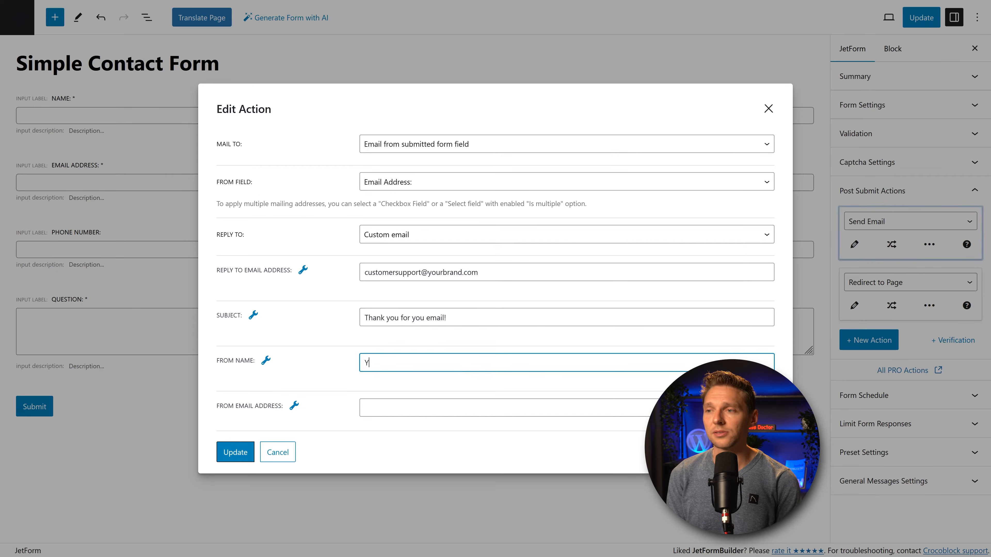
type("ourBrand")
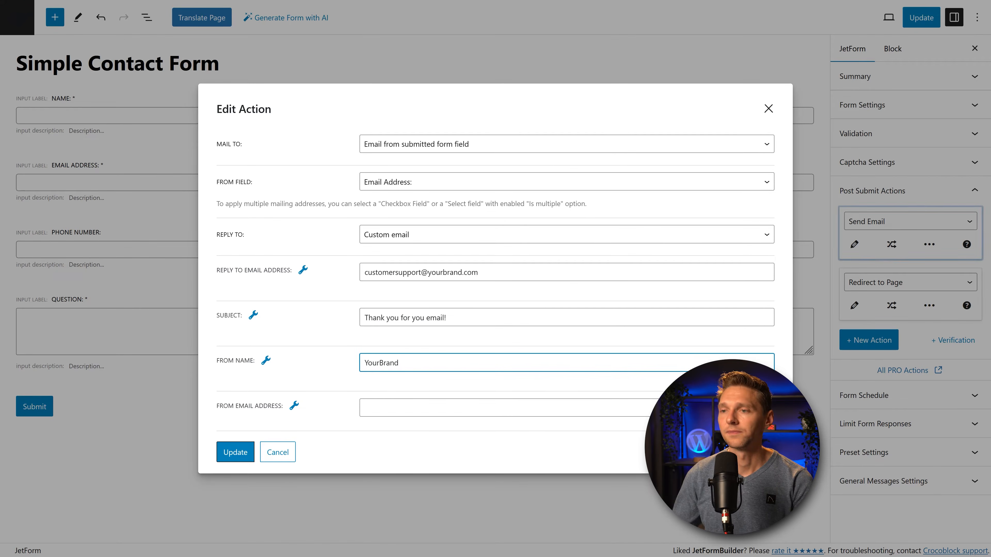
left_click(433, 413)
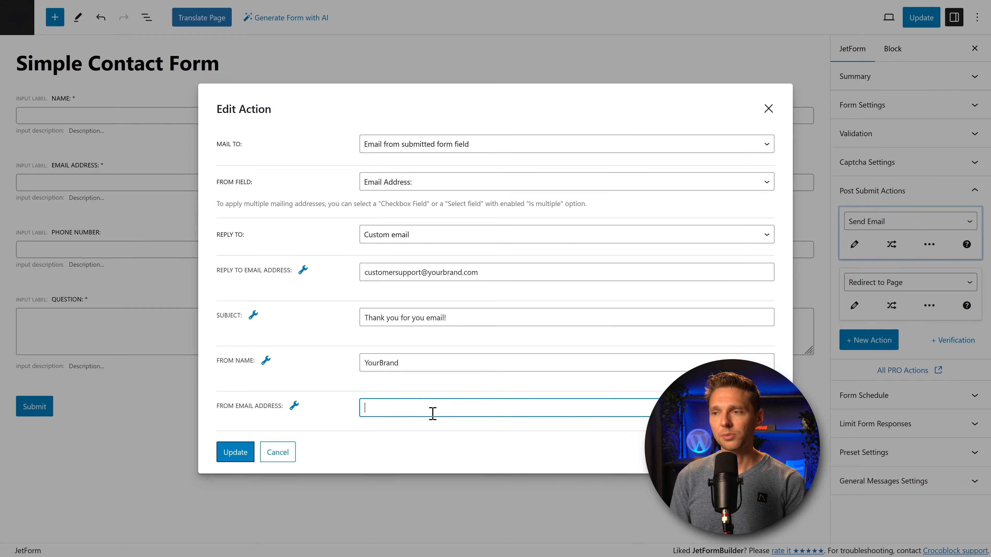
type("info@yourd")
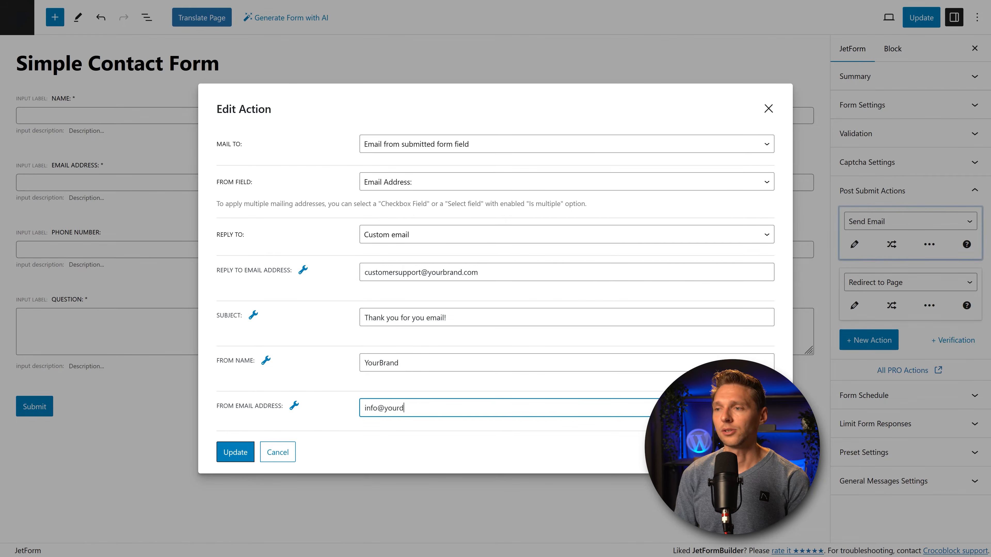
type("omain.com")
middle_click(570, 289)
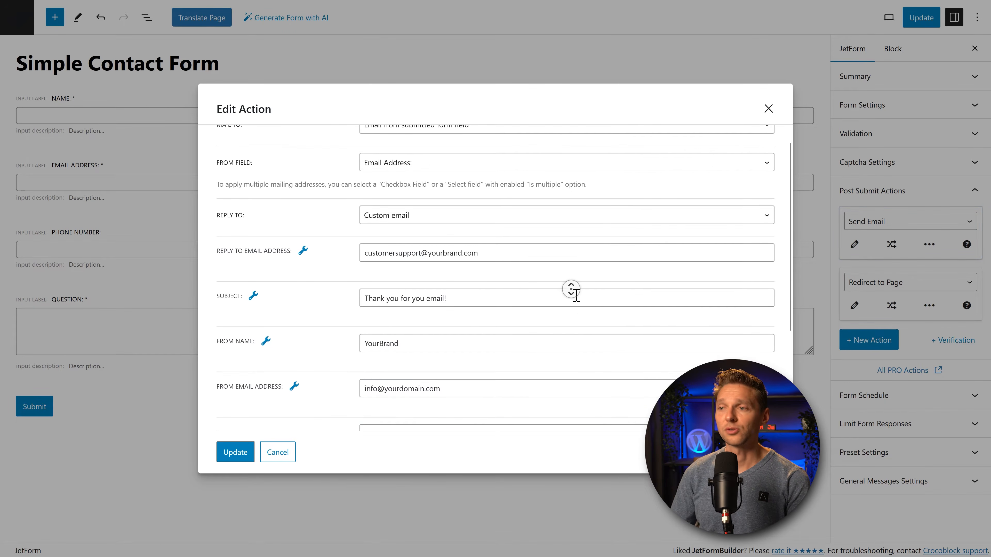
middle_click(572, 304)
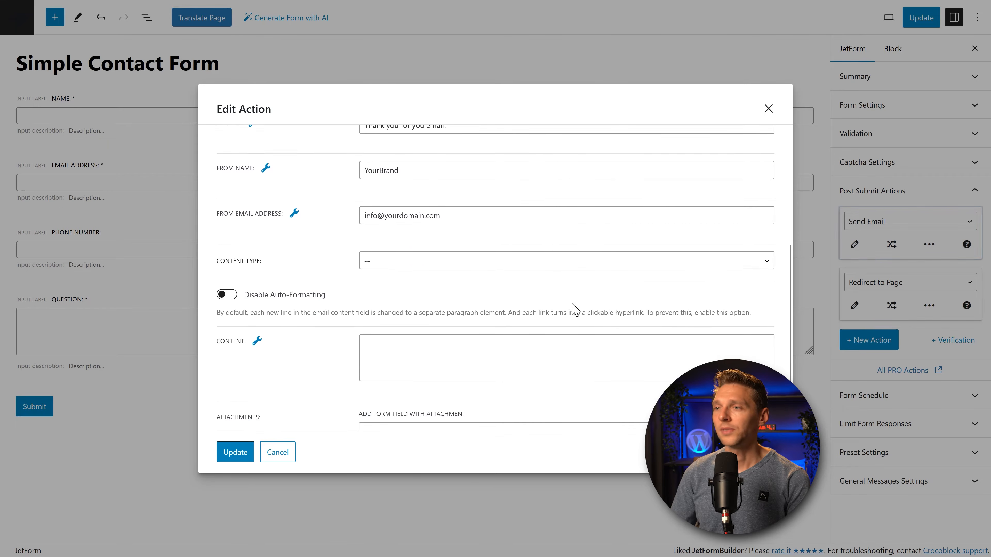
Step: Make the content type HTML and start the body with 'Hi %name%'
left_click(431, 265)
left_click(407, 310)
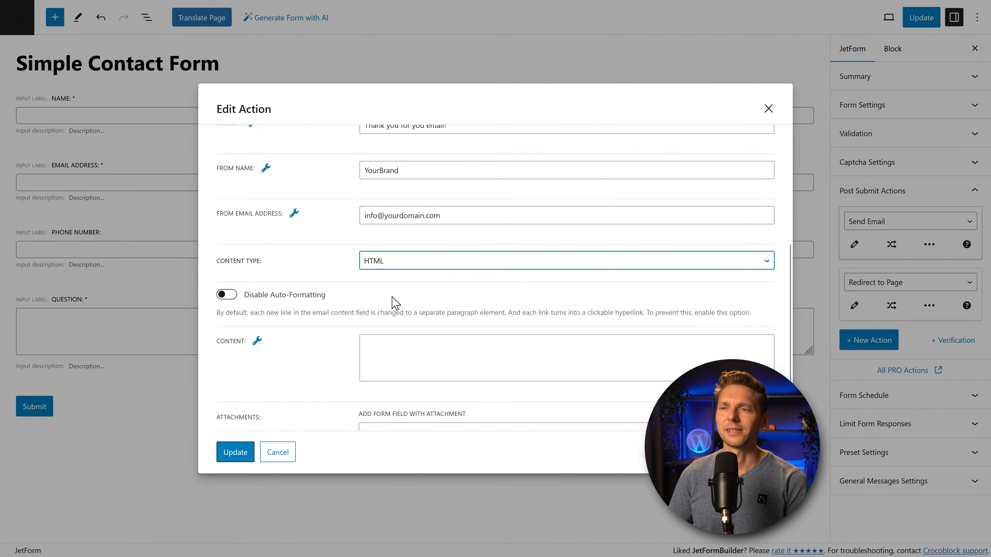
scroll(448, 290, "down", 2)
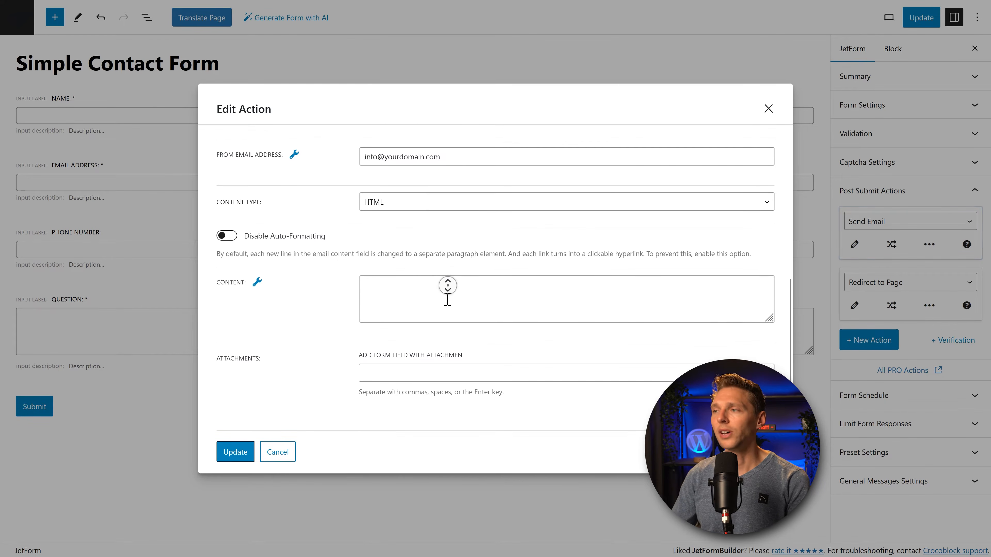
left_click(423, 302)
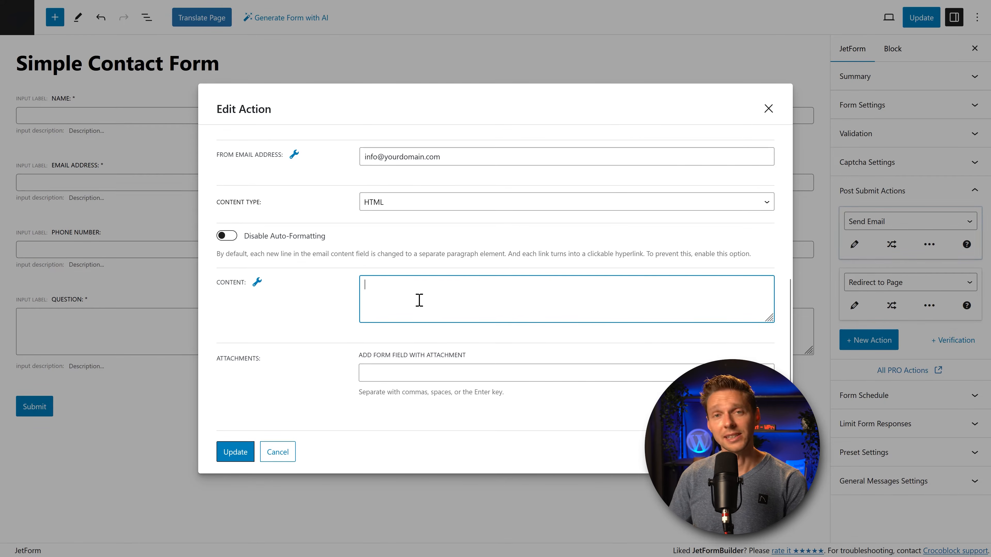
type("Hi")
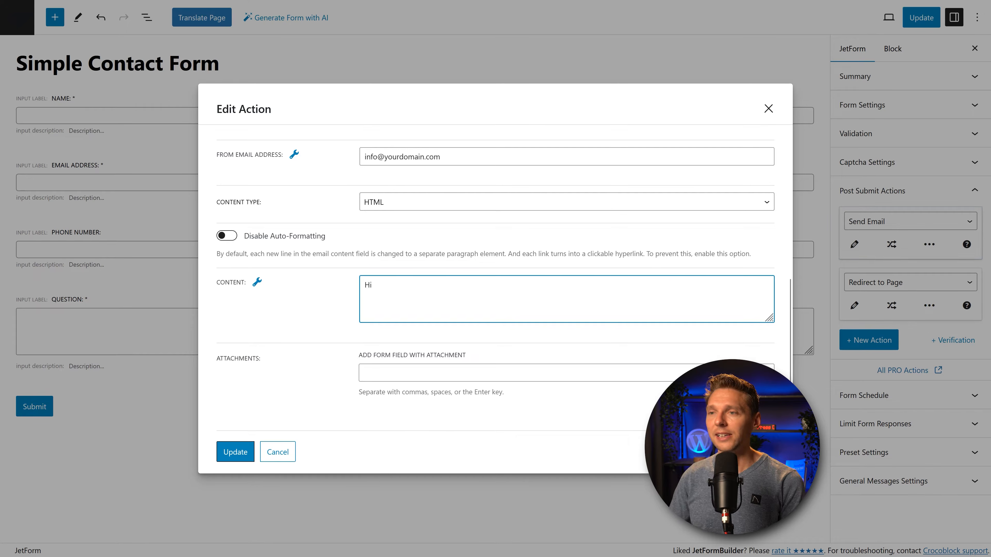
left_click(257, 284)
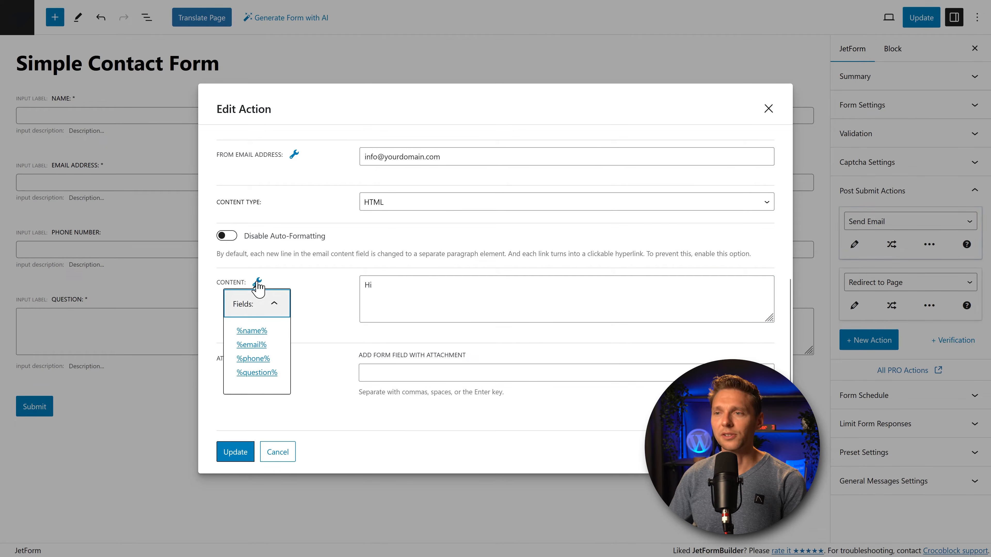
left_click(253, 331)
Step: Add the thank-you paragraph, a 'Kind regards Digitech' sign-off and an HTML image tag
left_click(446, 294)
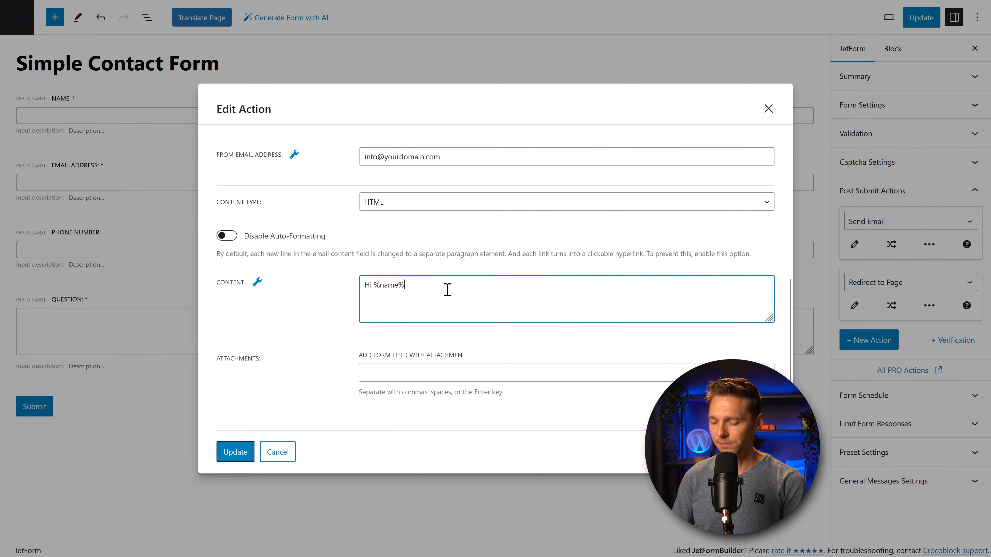
type(",  Thank you for sending us your question. We are delighted that you have contacted us! We will get back to you within 72 hours. In the meanwhile, have a great day and take care!")
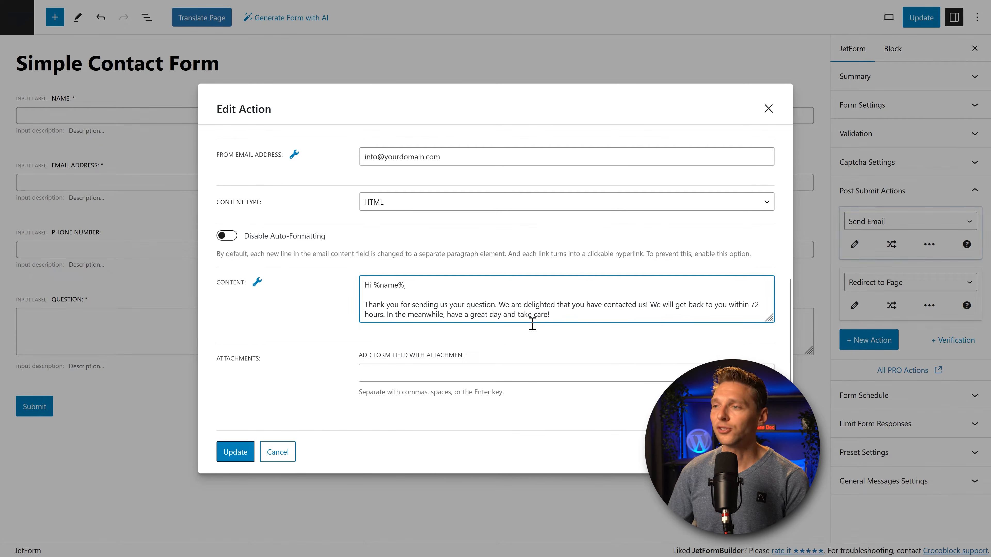
left_click_drag(769, 319, 769, 363)
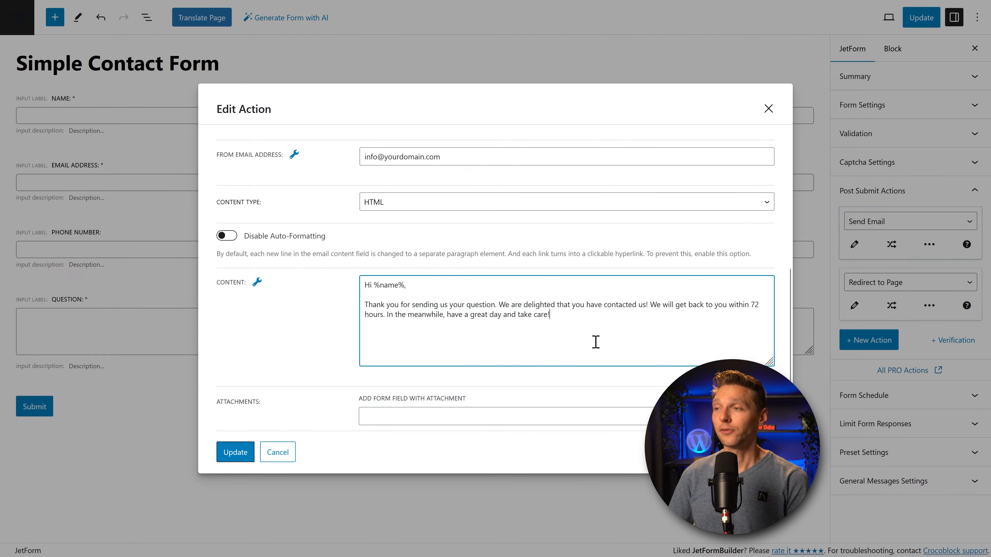
key("Return")
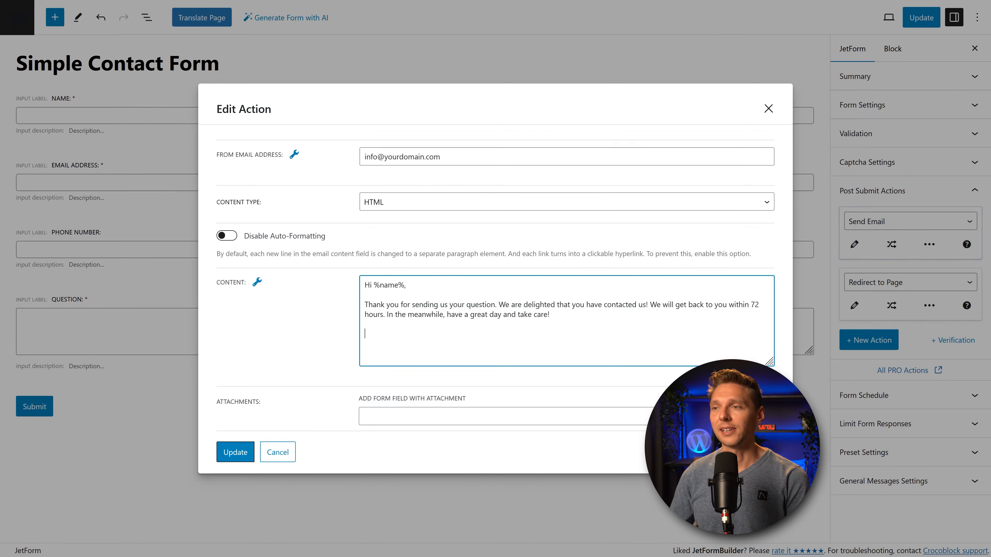
type("Kind regards, Digitech")
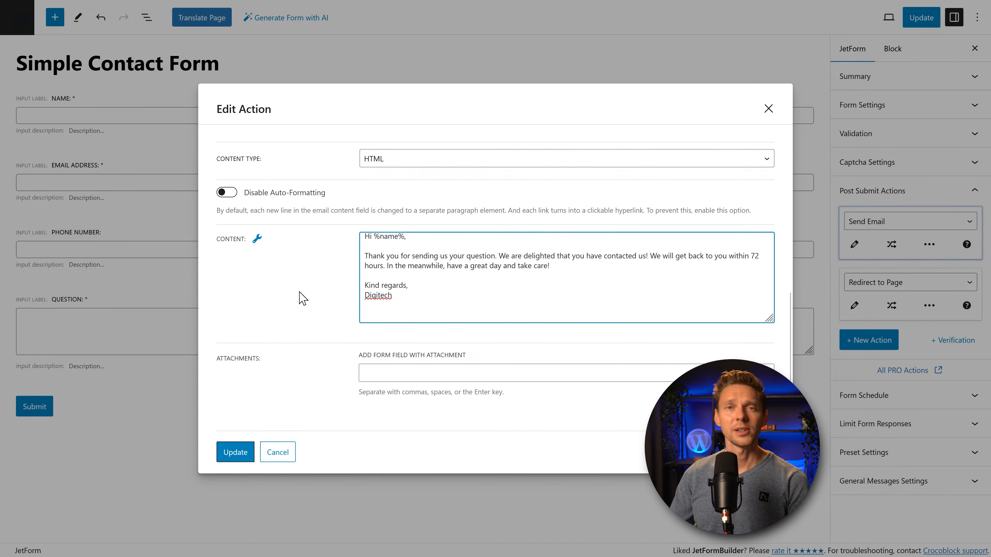
type("<img src=\"yourURL.jpg\" alt=\"Your ALT text\" height=\"100px\">")
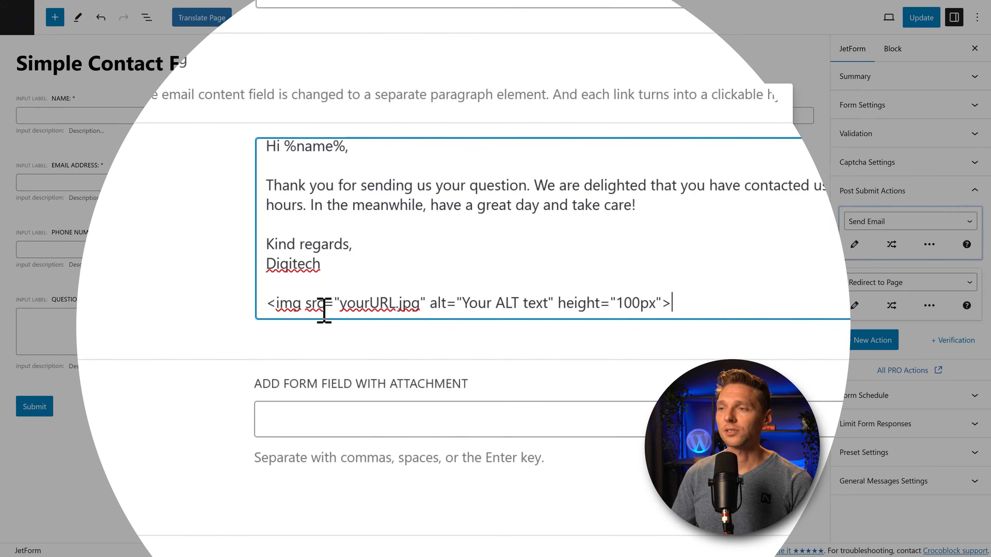
Step: Review the image tag's yourURL.jpg source, placeholder alt text and 100px height
left_click_drag(336, 304, 345, 304)
left_click(343, 307)
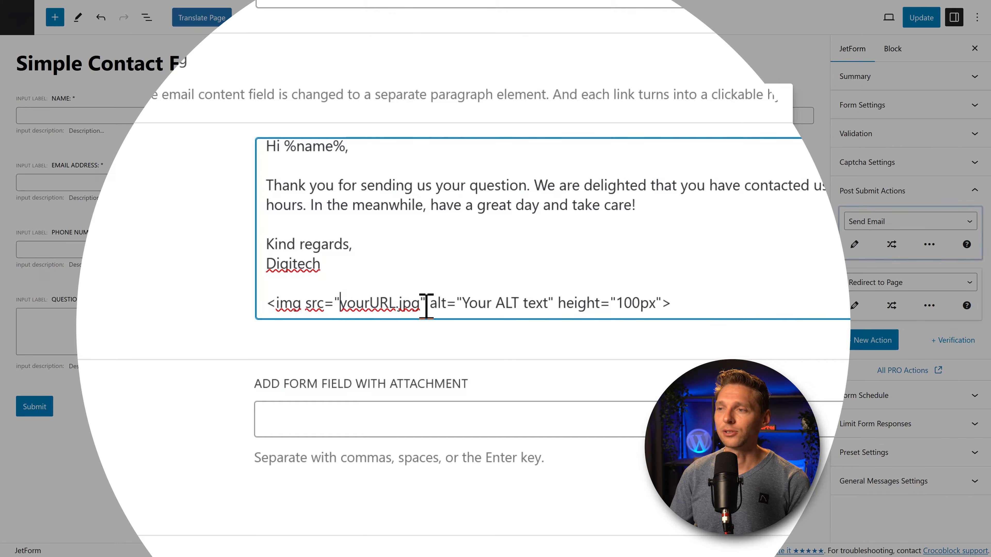
left_click_drag(421, 306, 336, 306)
left_click(422, 306)
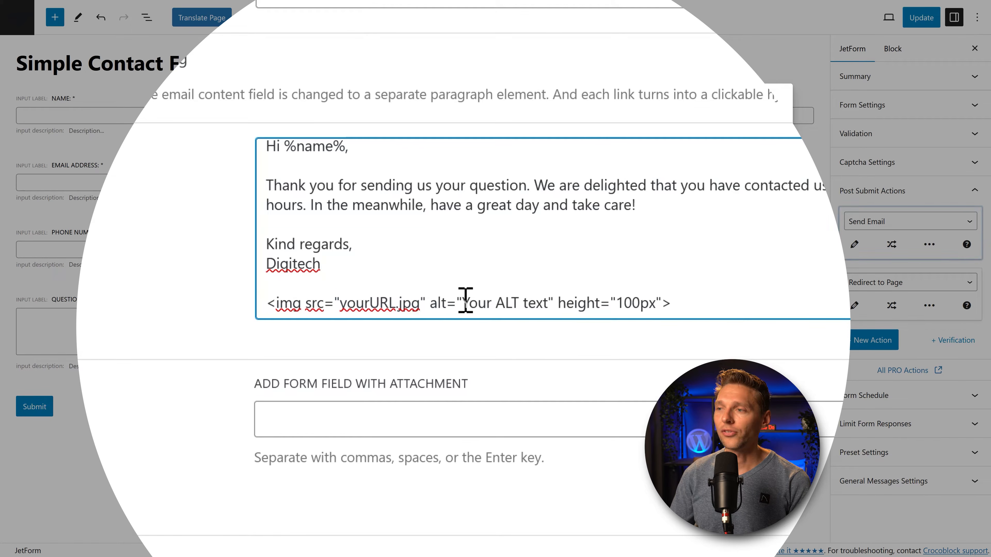
left_click_drag(462, 304, 548, 303)
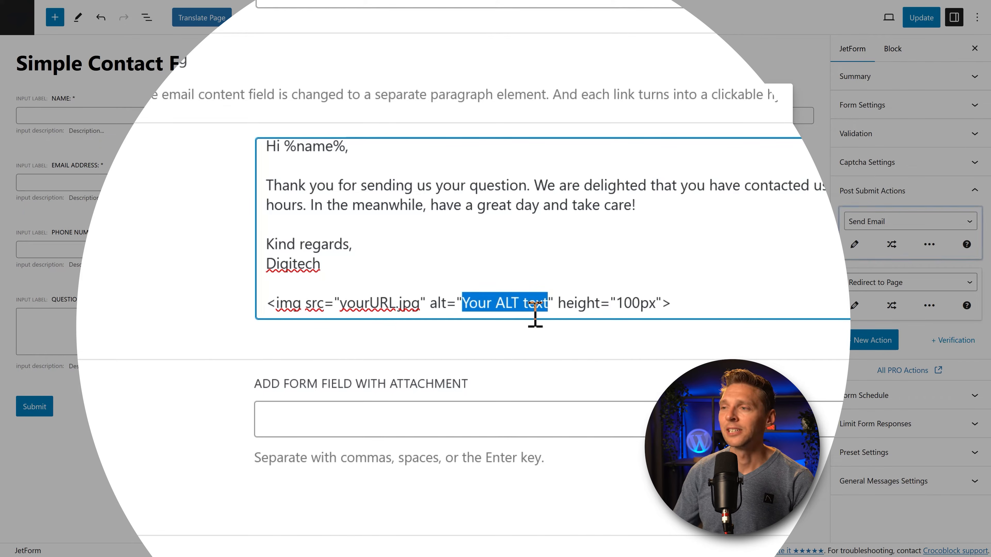
double_click(657, 304)
left_click(657, 304)
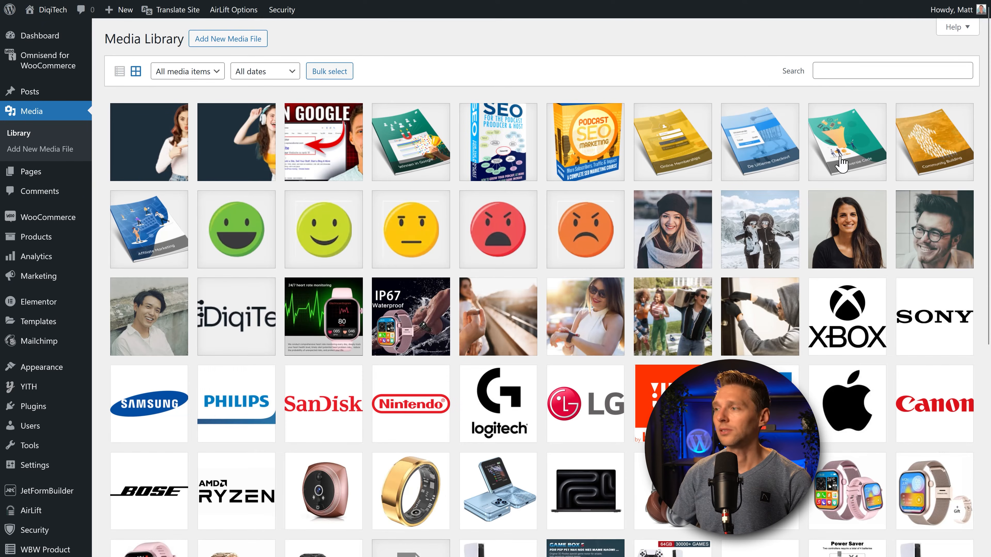
Step: Copy the DiqiTech-Logo.png file URL from the WordPress Media Library
scroll(546, 401, "down", 2)
left_click(253, 260)
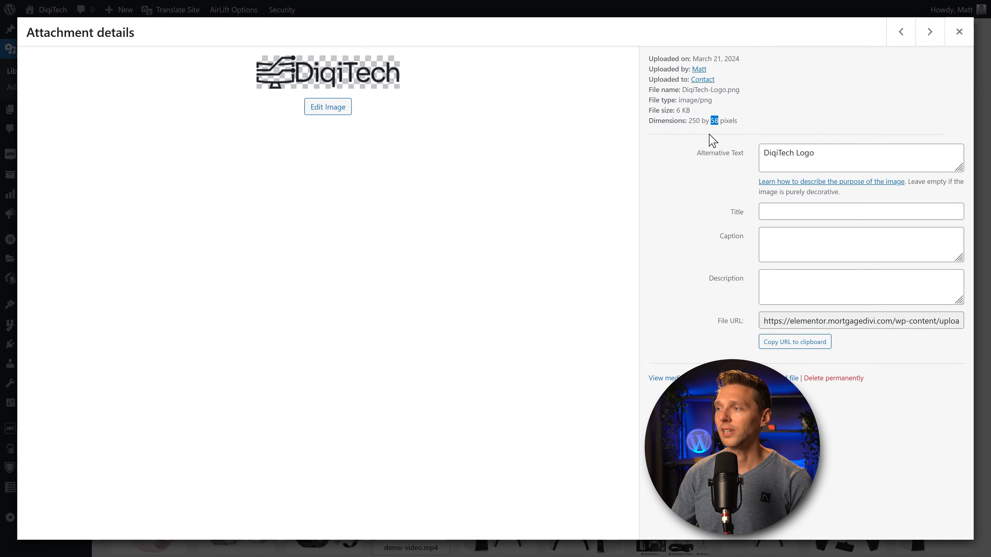
left_click(793, 343)
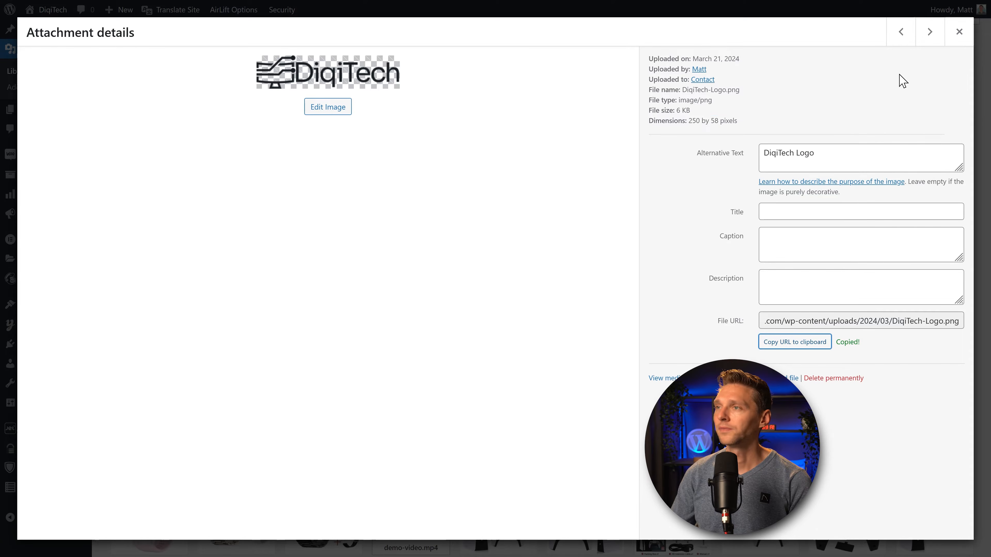
Step: Back in the form editor, select the yourURL.jpg placeholder in the email content
left_click(204, 18)
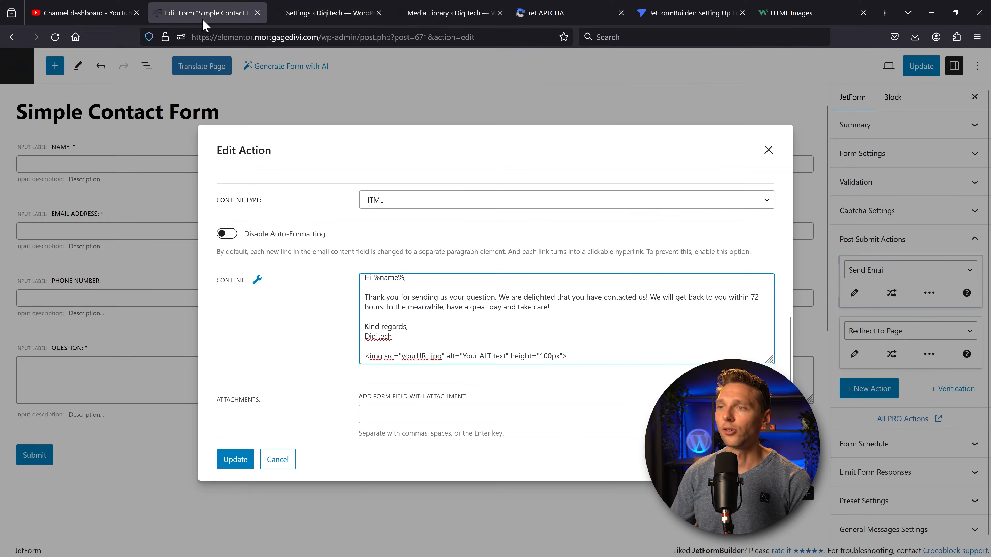
left_click_drag(401, 355, 441, 356)
left_click_drag(377, 322, 380, 321)
right_click(352, 324)
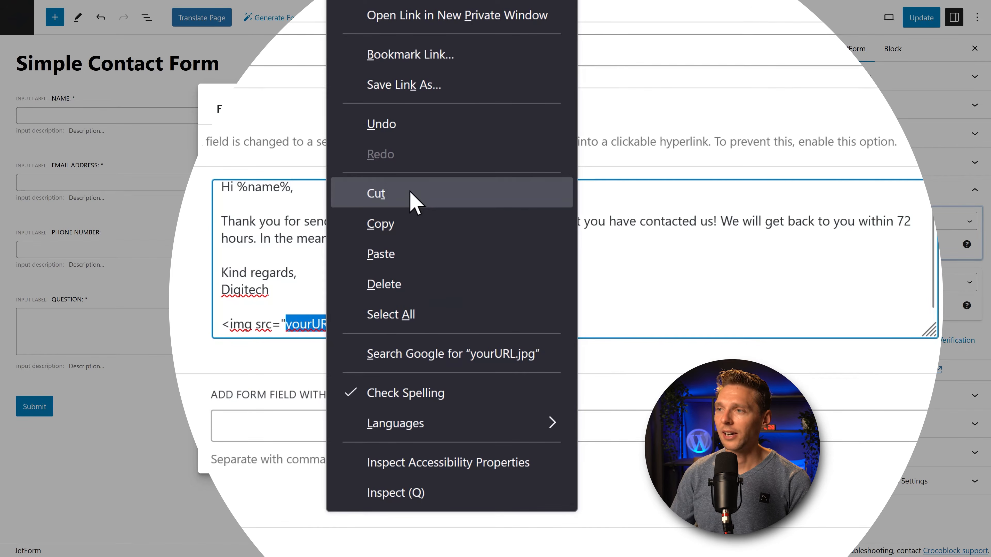
Step: Paste the logo URL over yourURL.jpg and change the alt text to 'Logo DiqiTech'
left_click(411, 245)
scroll(433, 315, "down", 1)
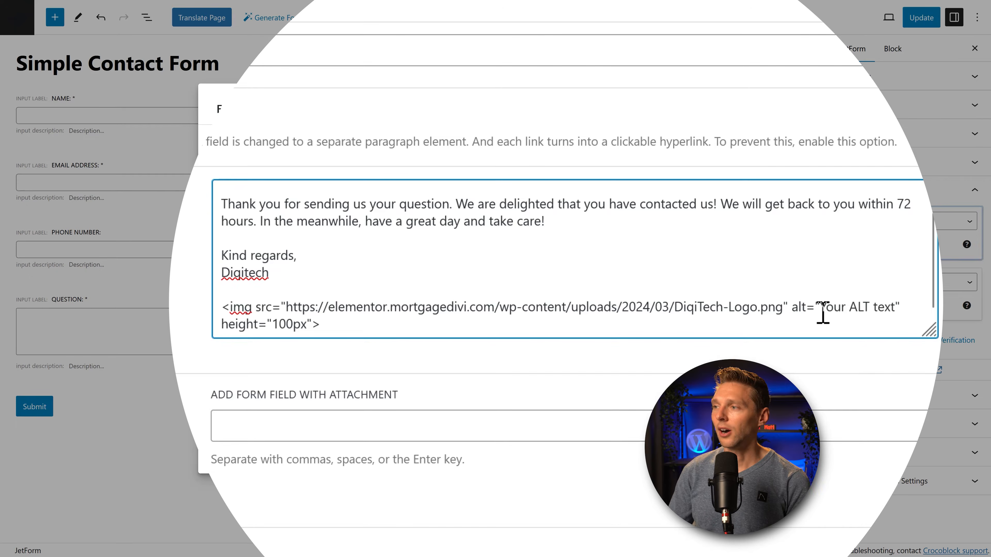
left_click_drag(819, 307, 896, 308)
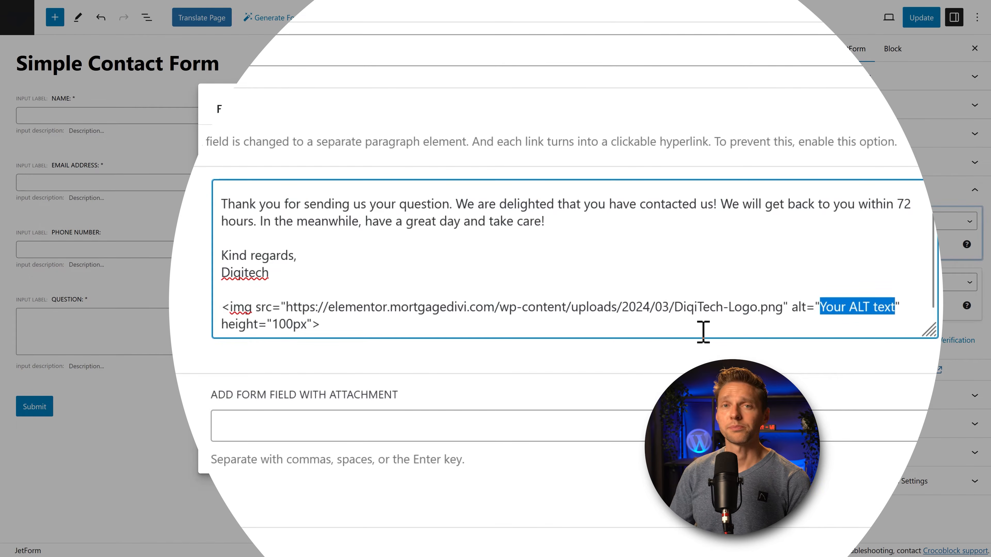
type("Logo DiqiTech")
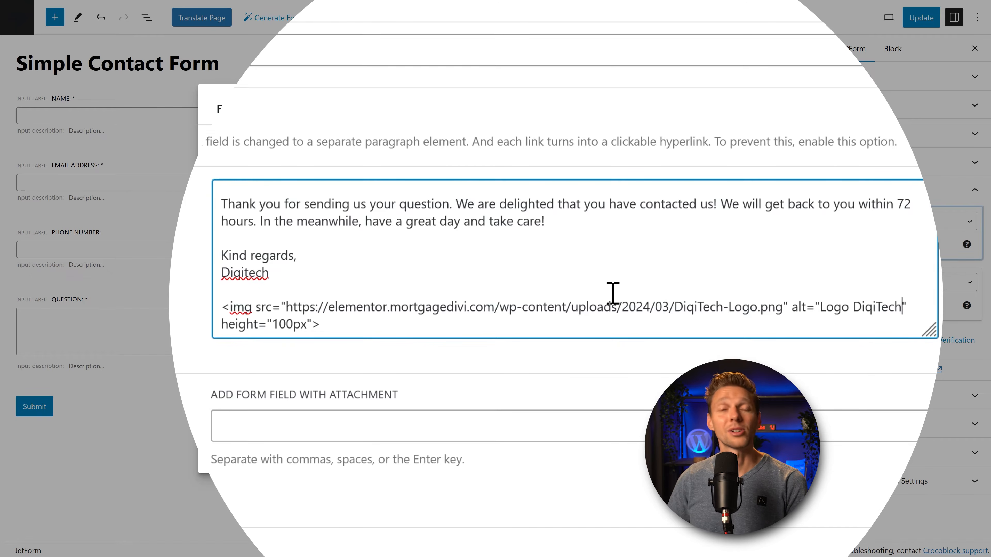
Step: Change the image height from 100 to 50 and update the Send Email action
left_click(397, 329)
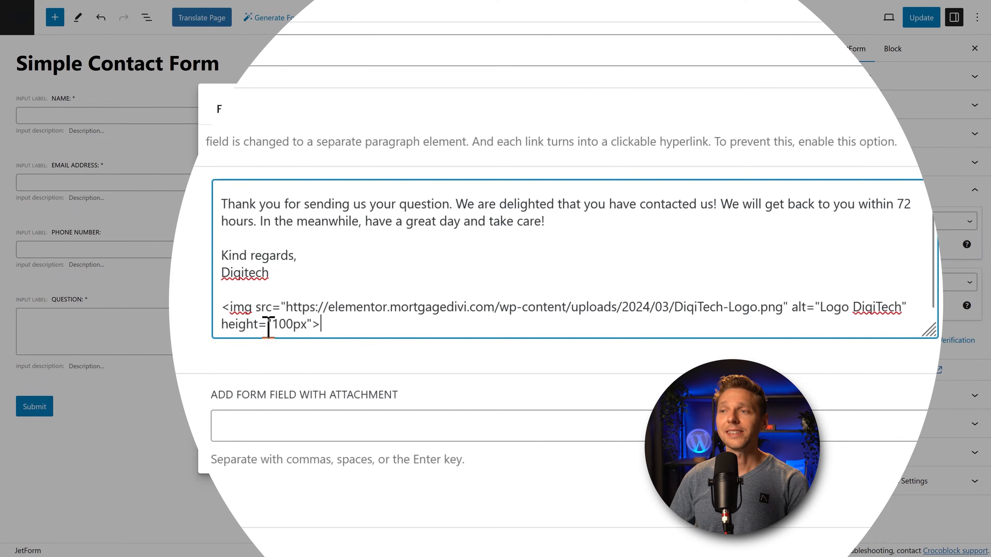
left_click_drag(272, 324, 298, 325)
type("50")
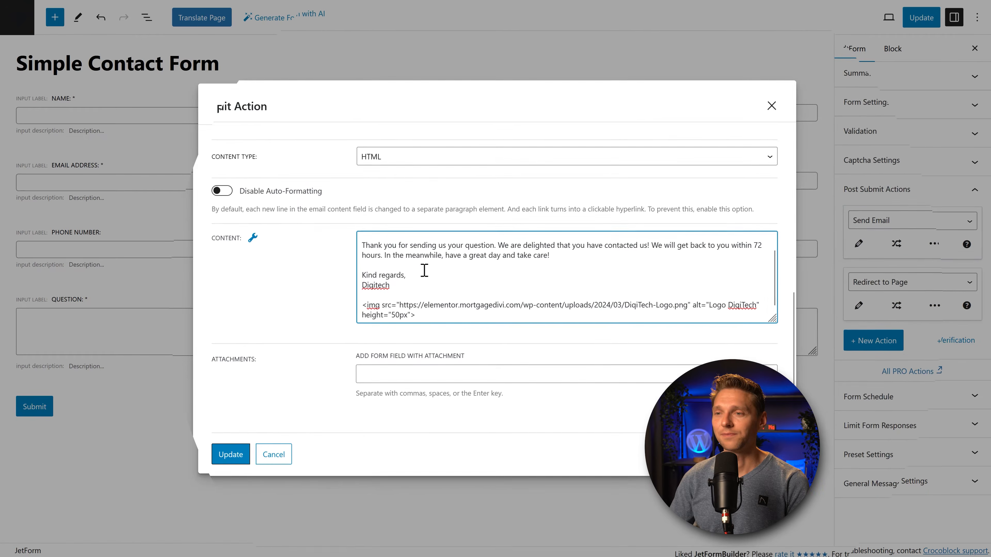
left_click(410, 369)
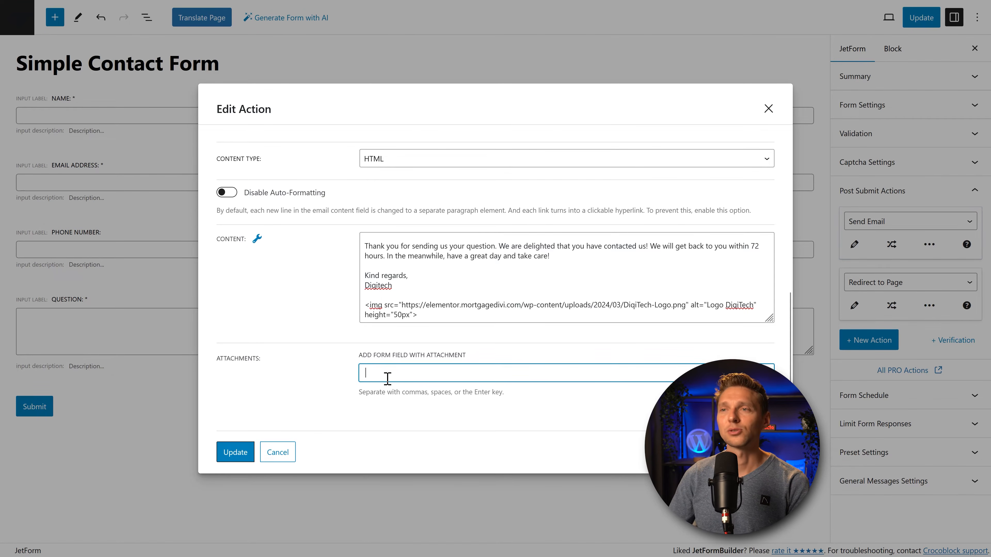
left_click(236, 452)
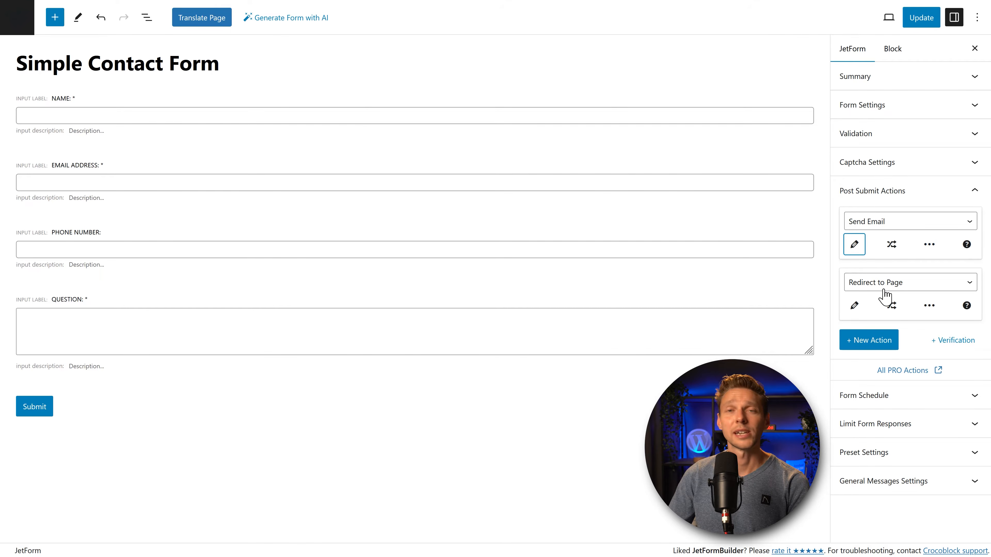
Step: Set Redirect to Page to the Static Page 'About us' and update the action
left_click(854, 306)
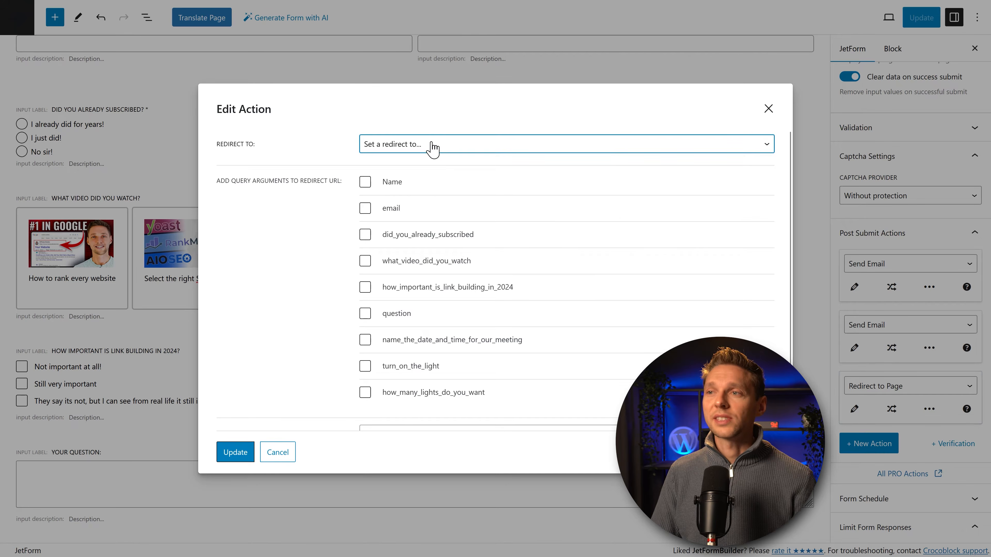
left_click(433, 145)
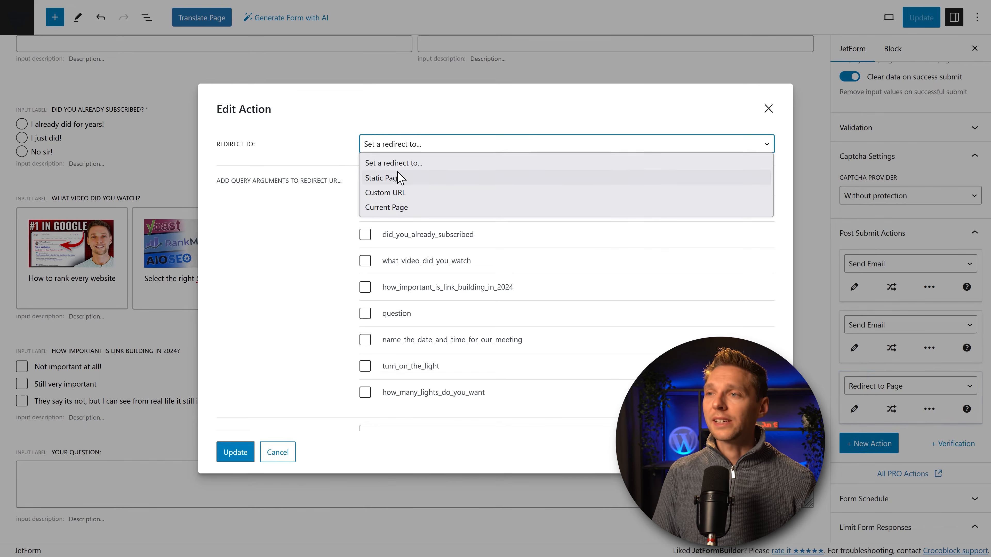
left_click(399, 180)
left_click(395, 184)
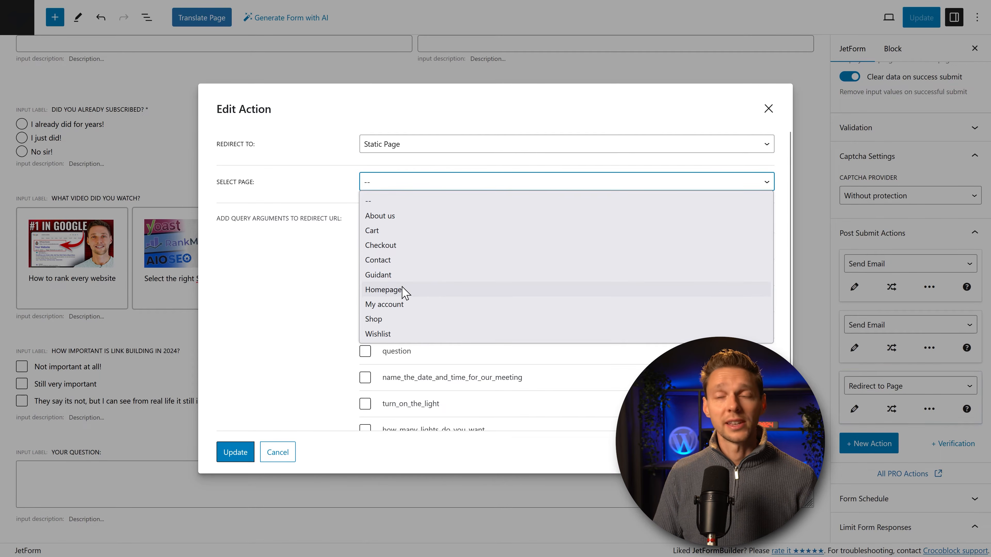
left_click(400, 217)
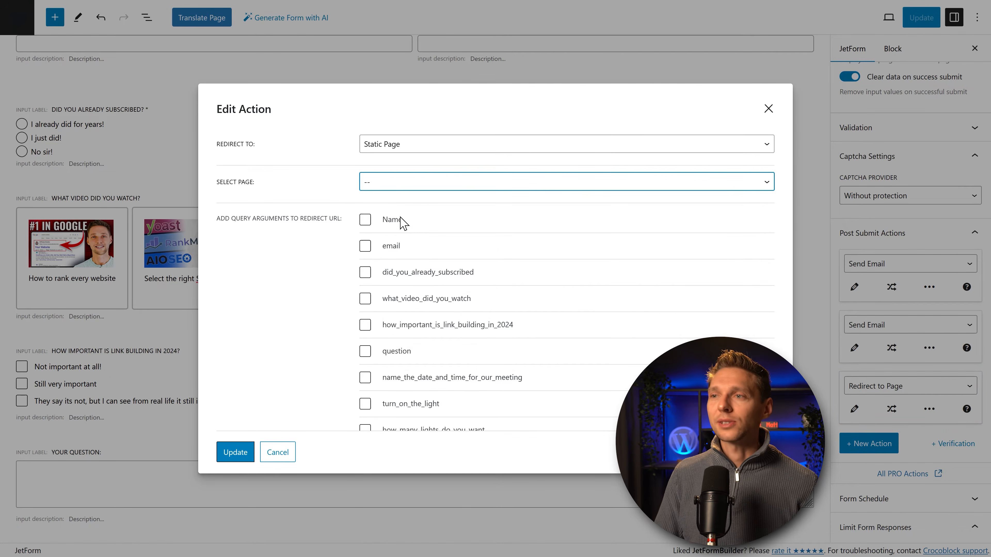
left_click(234, 452)
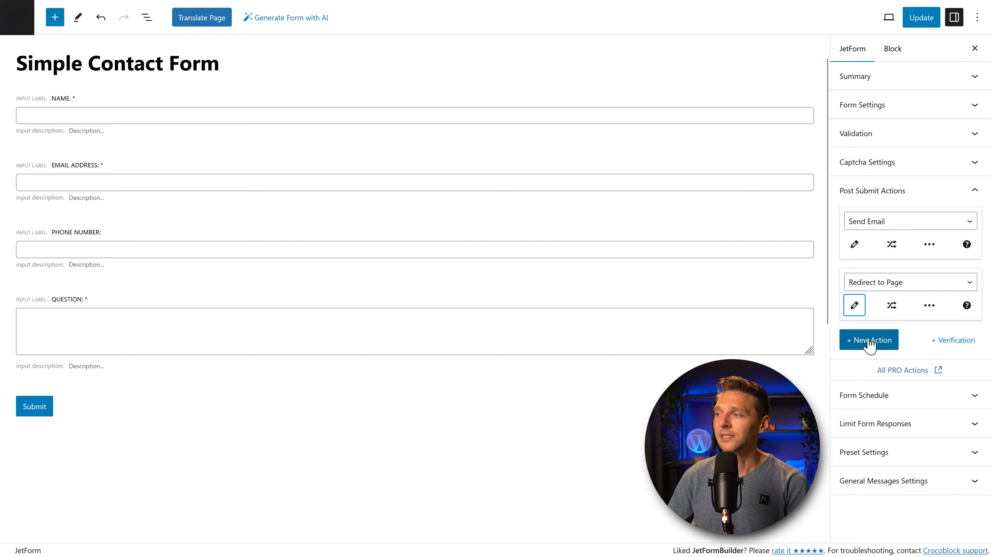
Step: Add a third Send Email action whose Mail To is a custom recipient email address
left_click(870, 342)
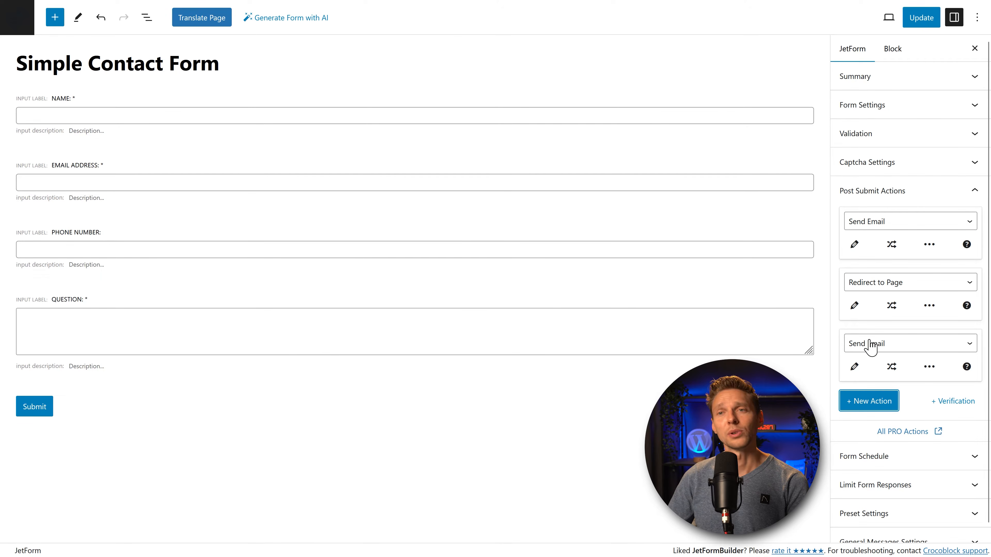
left_click(886, 347)
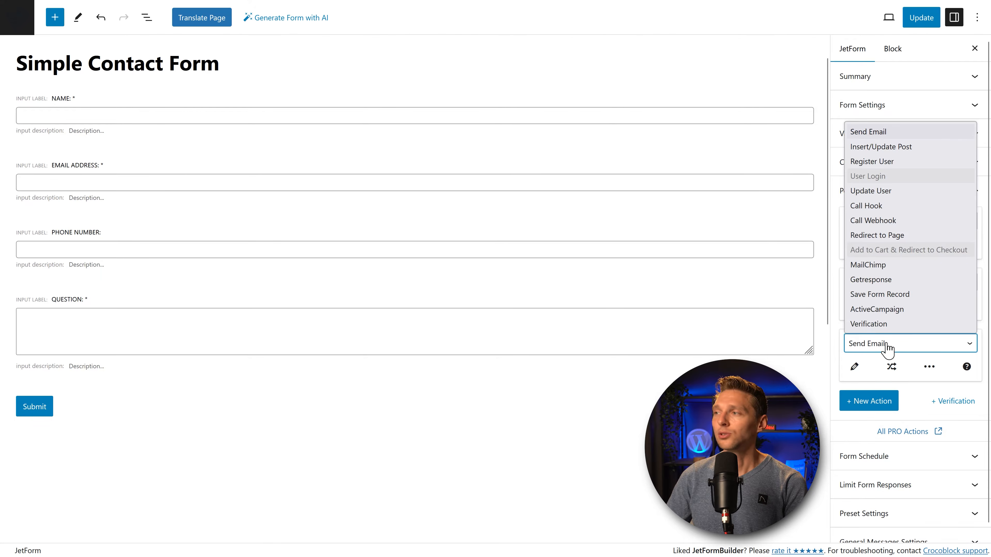
left_click(889, 348)
left_click(854, 367)
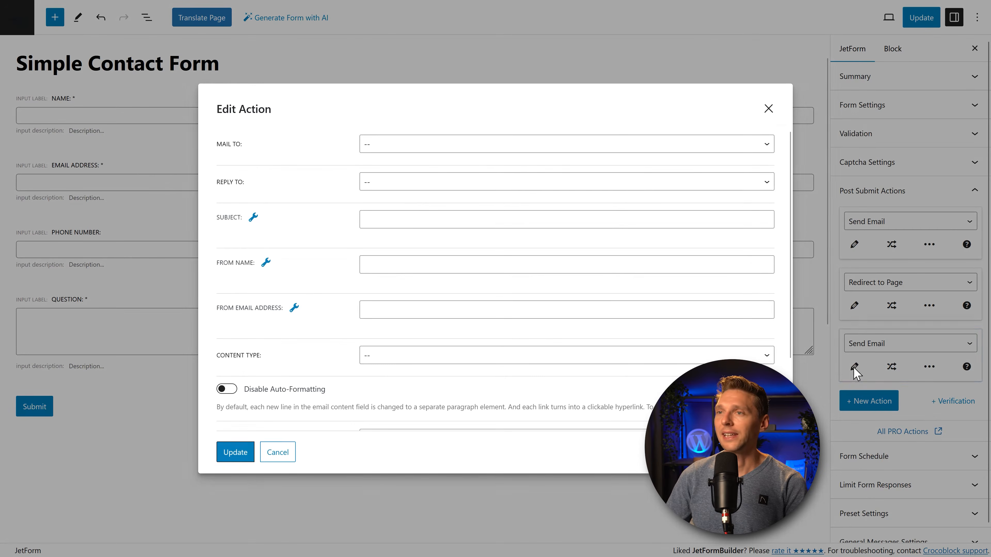
left_click(410, 149)
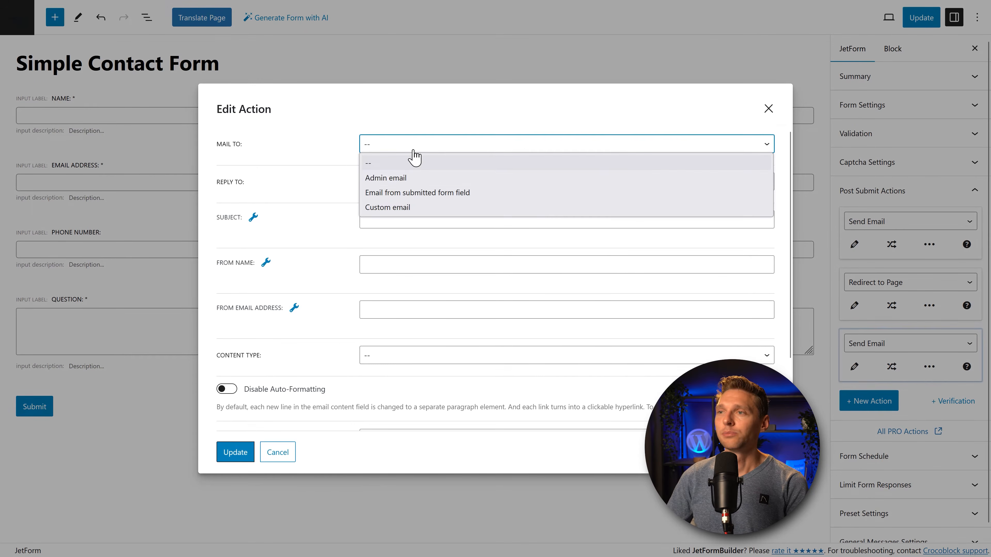
left_click(408, 178)
left_click(400, 148)
left_click(410, 208)
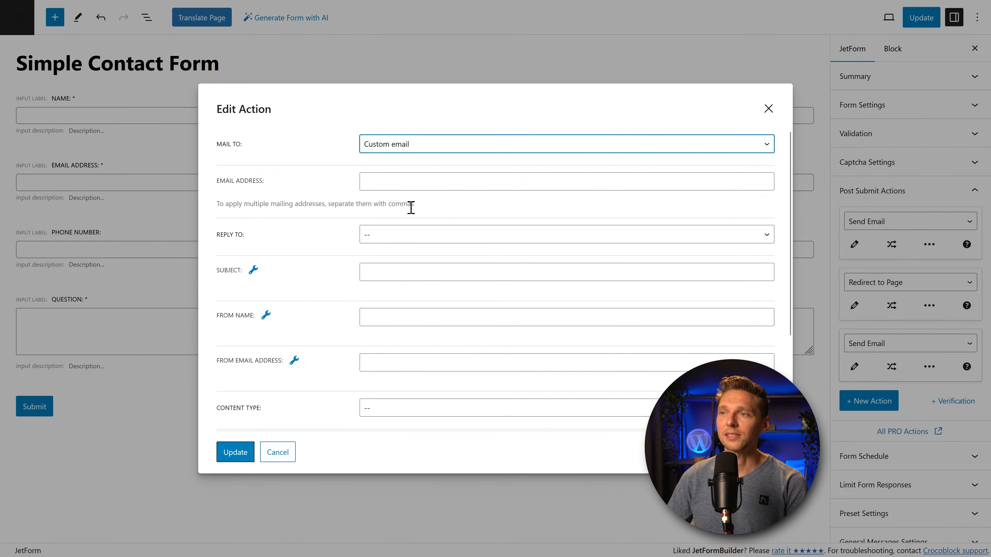
left_click(403, 184)
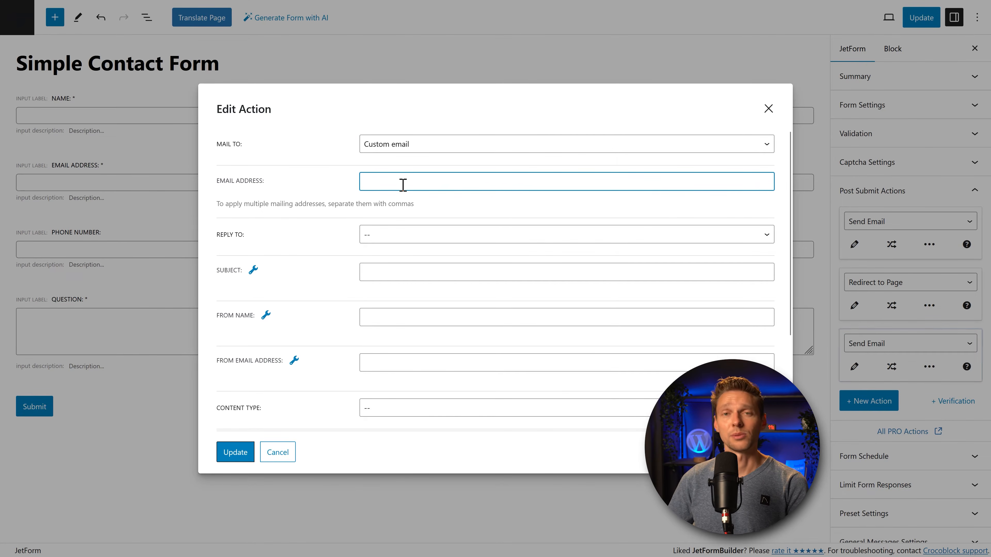
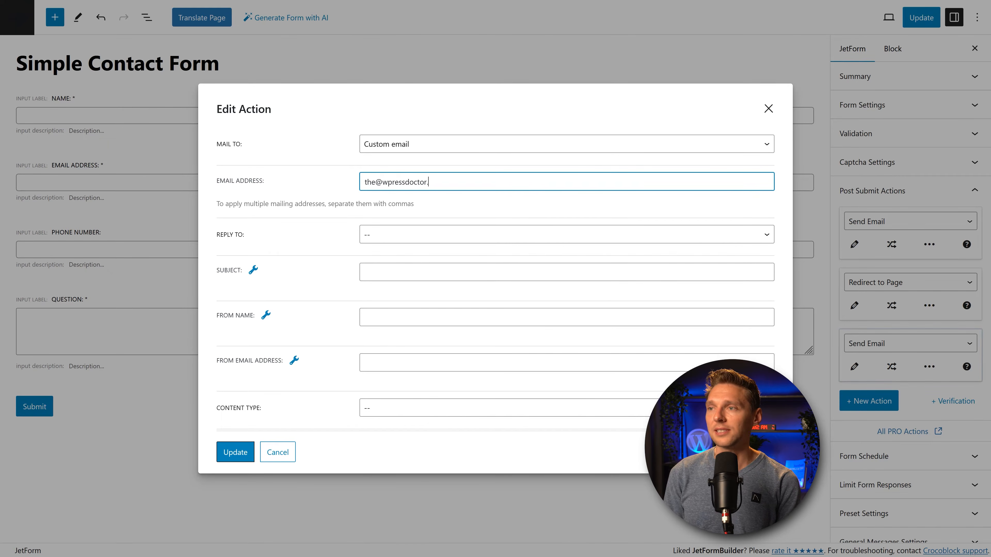
key("Tab")
left_click(302, 205)
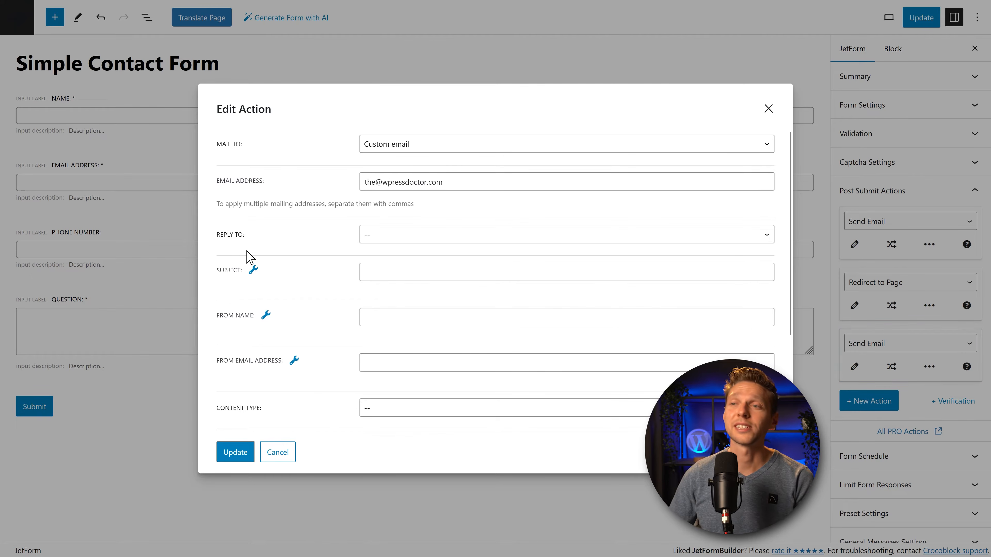
Step: Set Reply To to the form's Email Address field
left_click(375, 236)
left_click(402, 269)
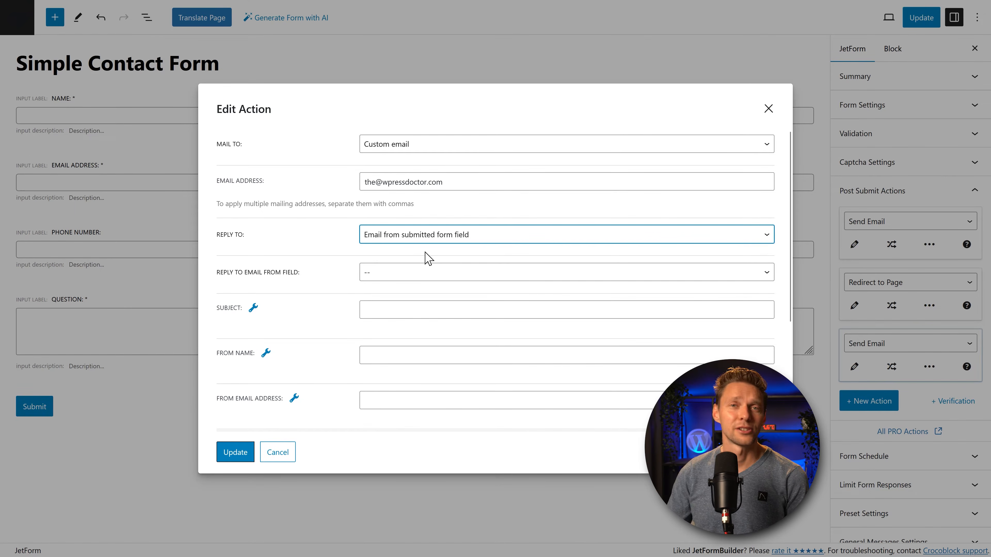
left_click(417, 275)
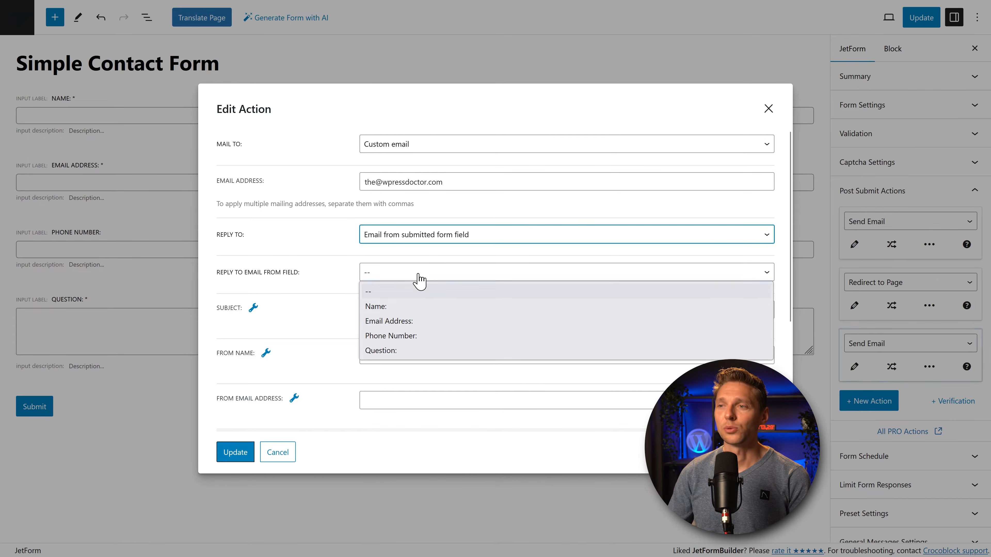
left_click(409, 322)
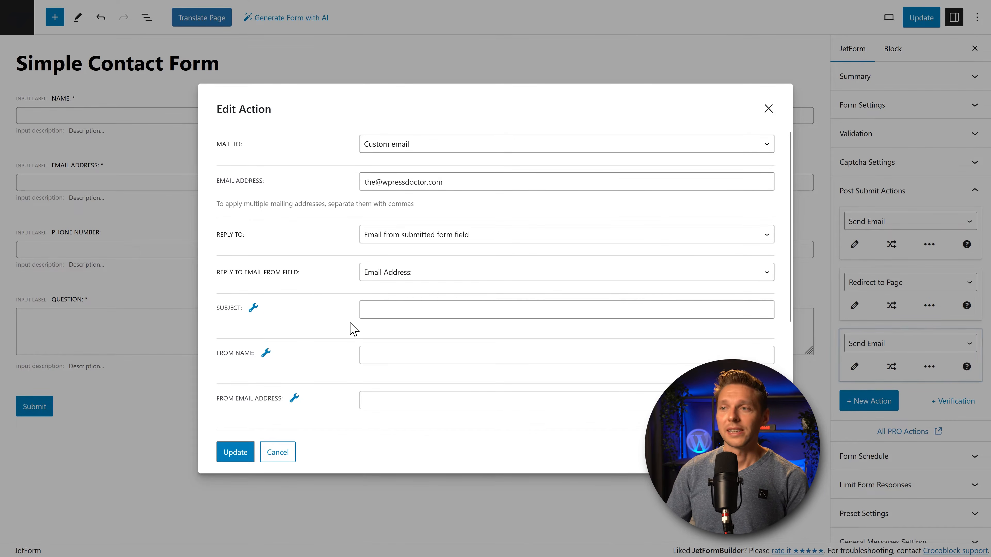
Step: Enter subject 'New question via the website', From Name 'Contact Form Page' and a From Email address
left_click(393, 312)
left_click(328, 300)
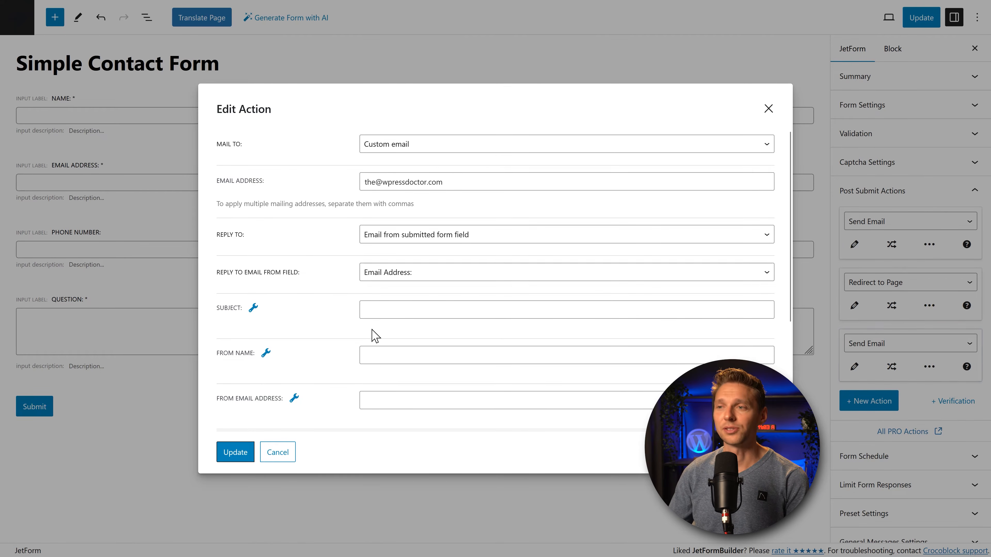
left_click(370, 313)
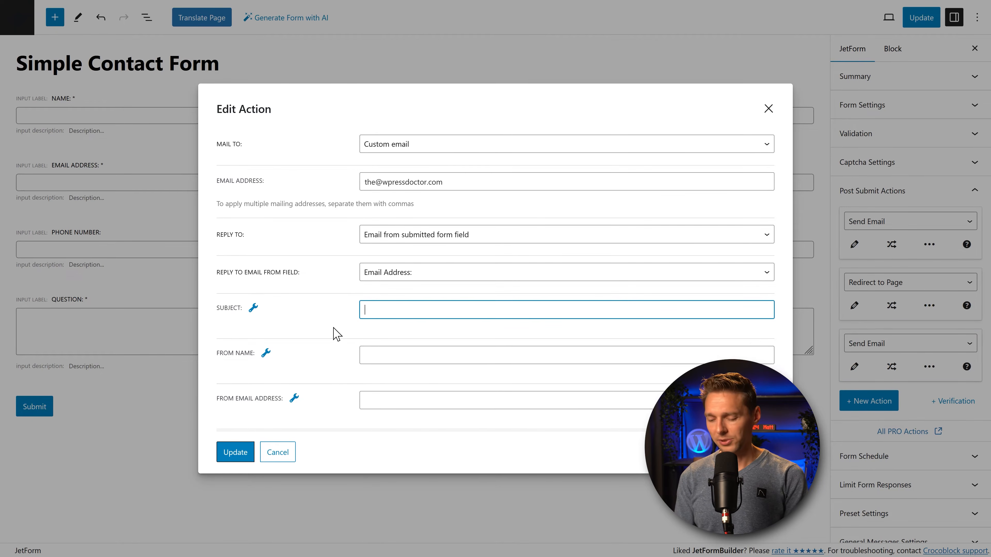
type("New question via the website")
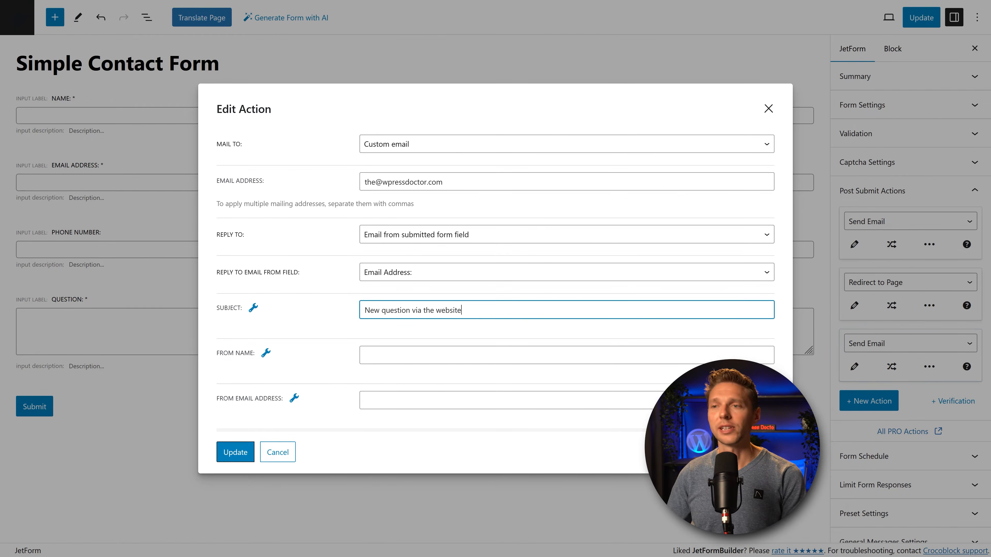
left_click(372, 347)
type("Contact Form Page")
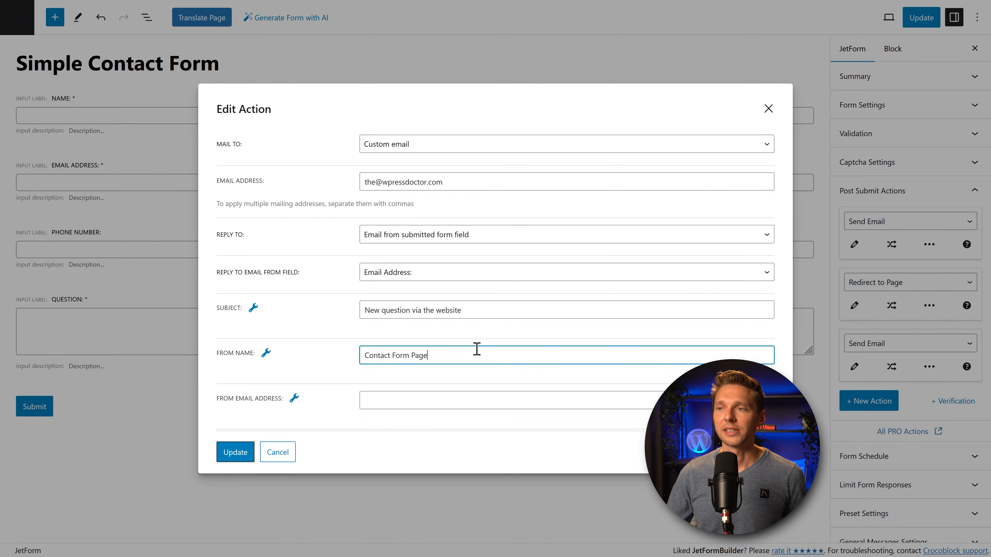
left_click(404, 402)
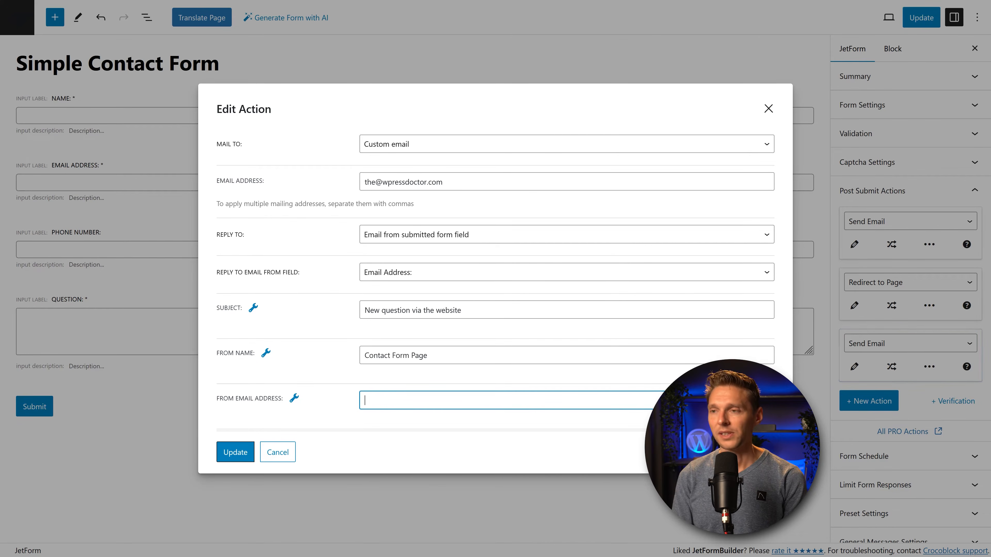
type("info@yourdomain")
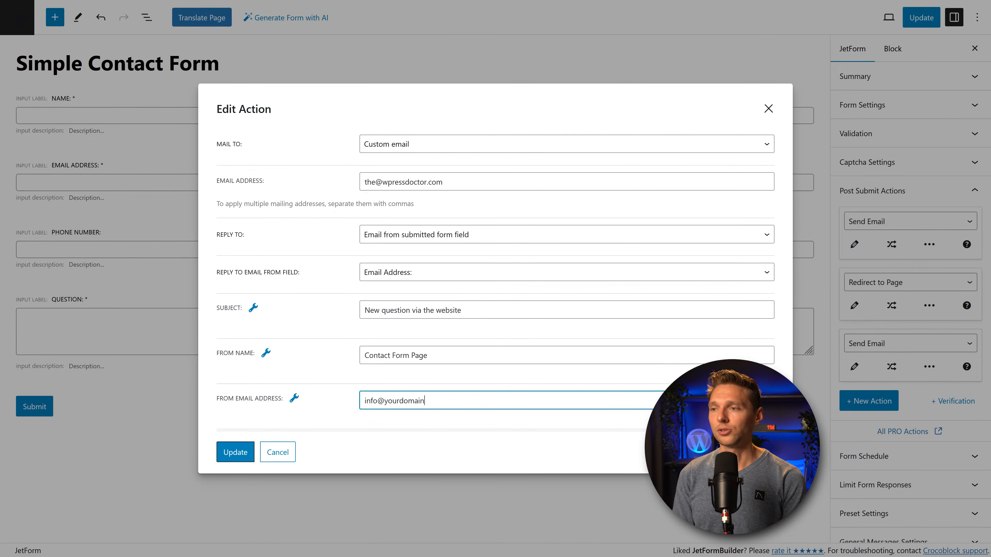
type(".com")
middle_click(649, 334)
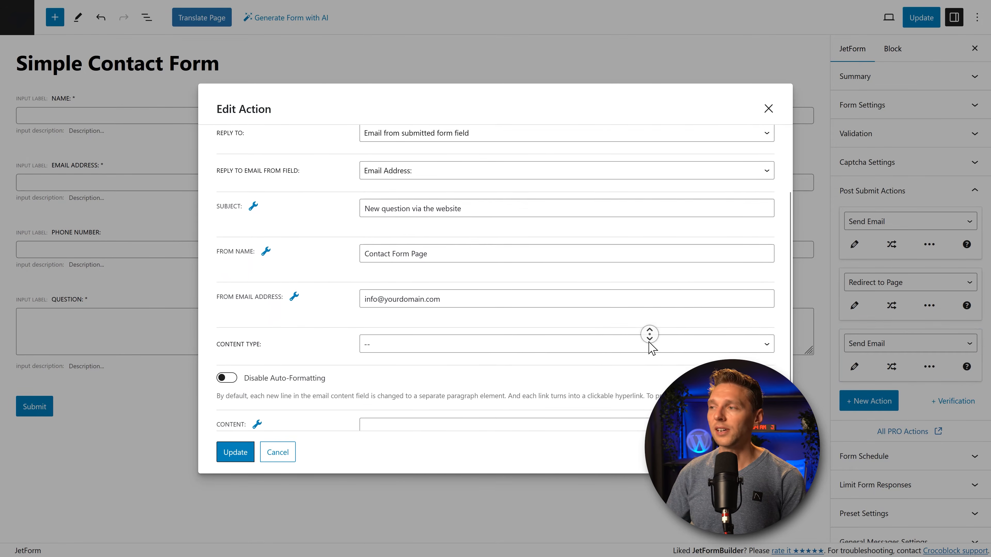
Step: Choose HTML as the email Content Type and place the cursor in the Content box
middle_click(649, 343)
left_click(493, 289)
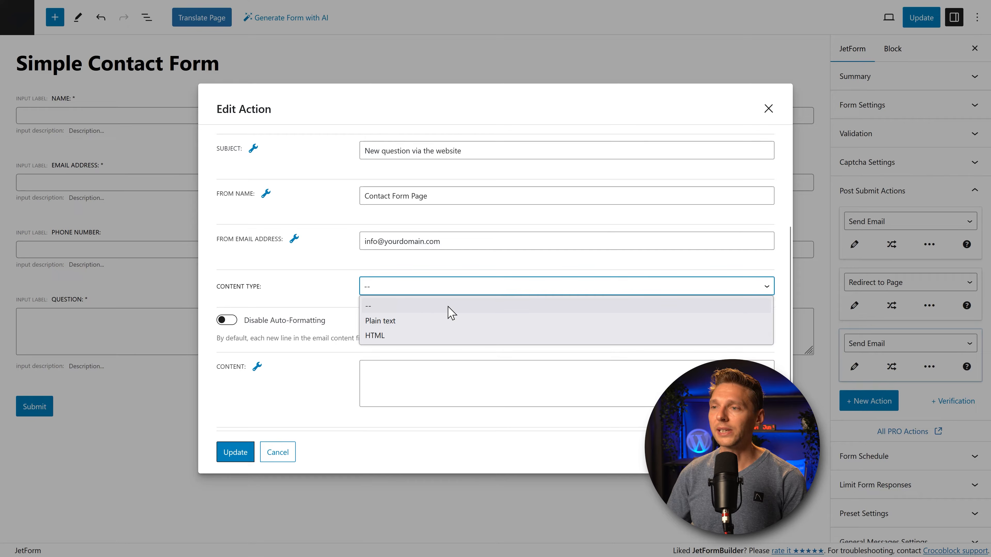
left_click(407, 334)
left_click(406, 335)
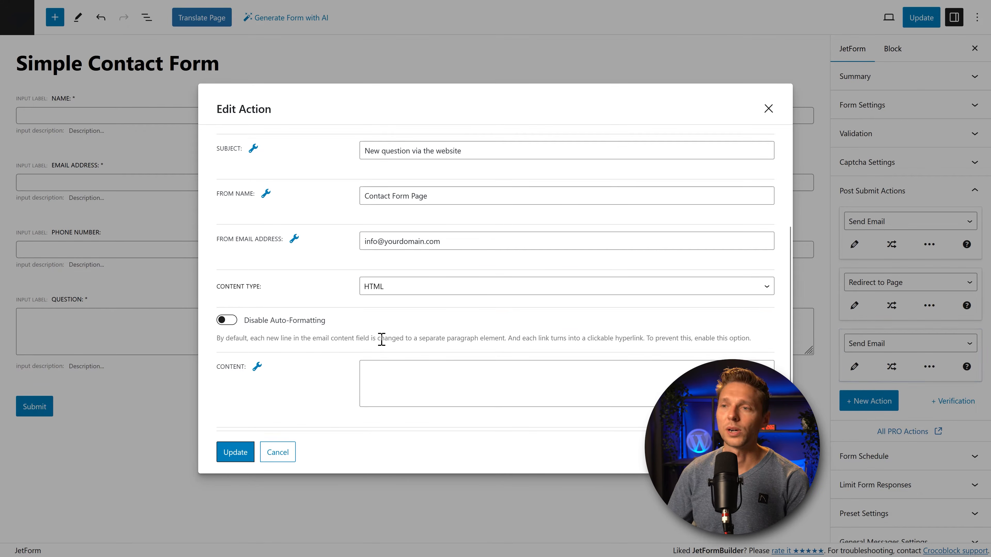
middle_click(453, 307)
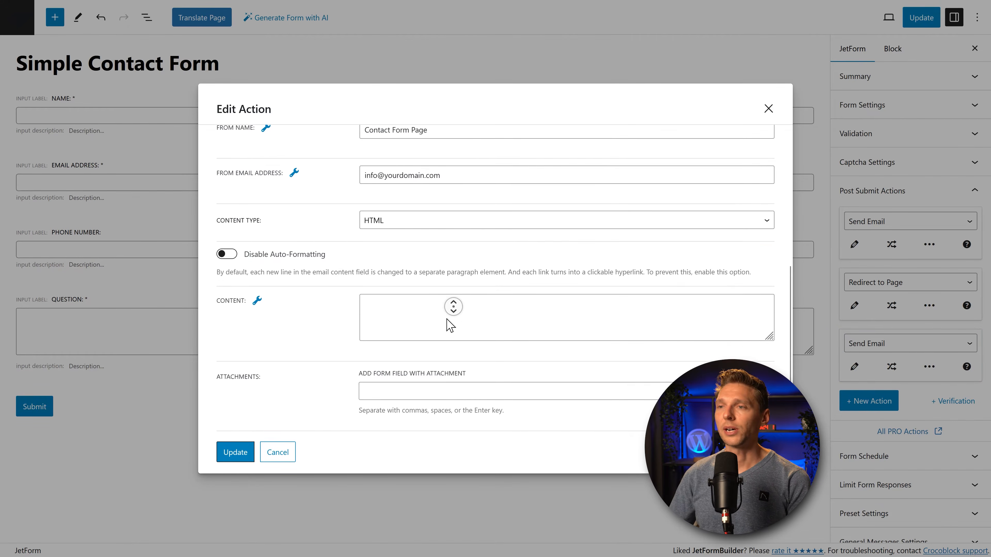
left_click(298, 289)
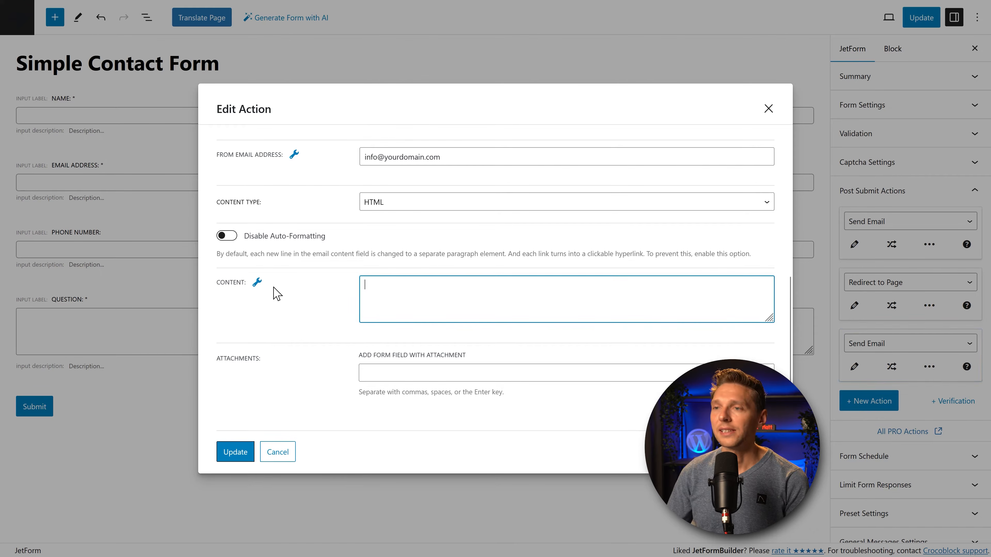
left_click(257, 282)
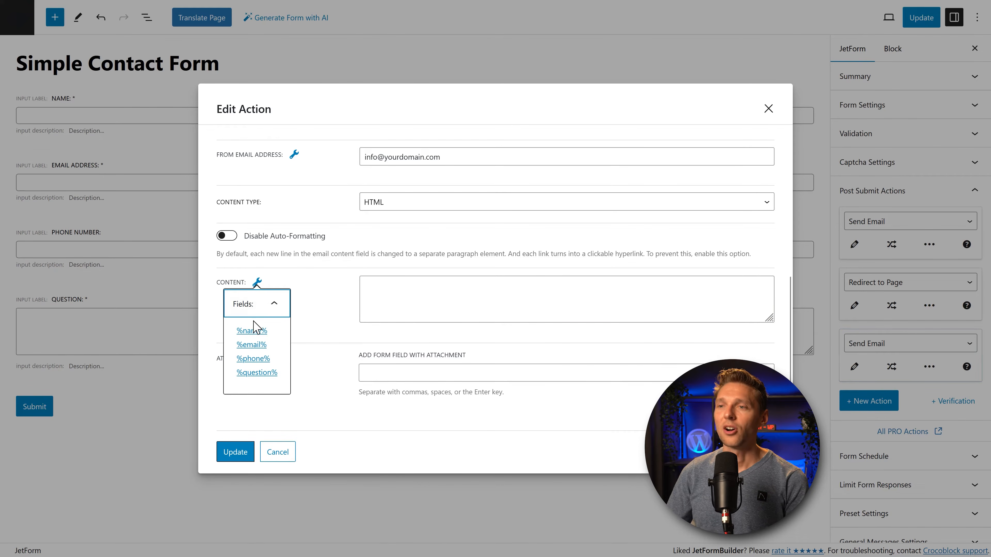
left_click(374, 290)
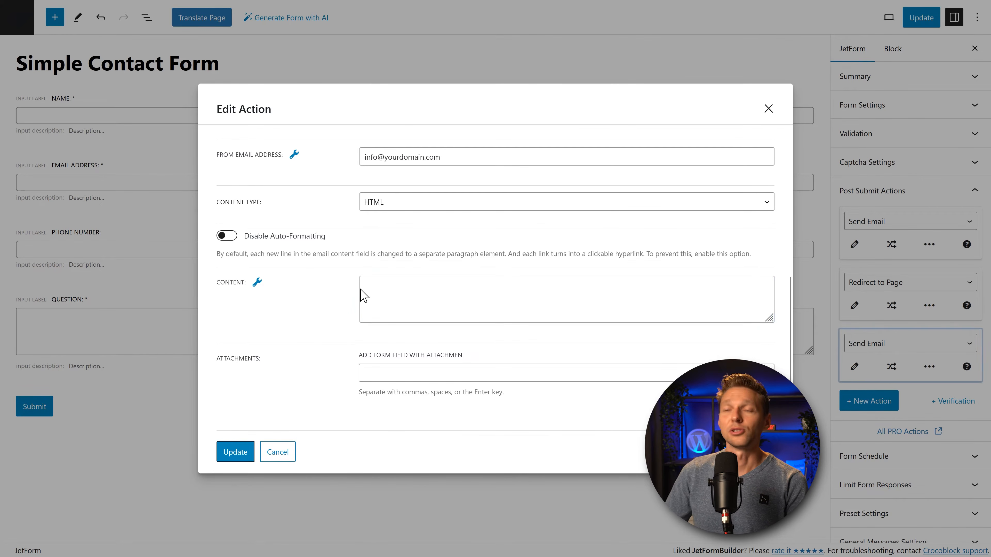
left_click(373, 296)
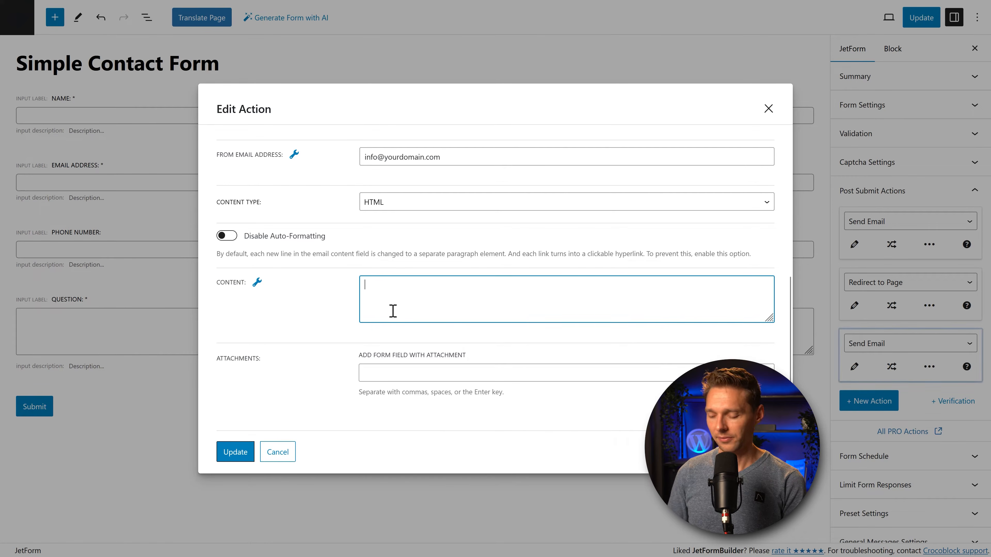
Step: Write a bold Name label in the body followed by the %name% field macro
type("Send from:")
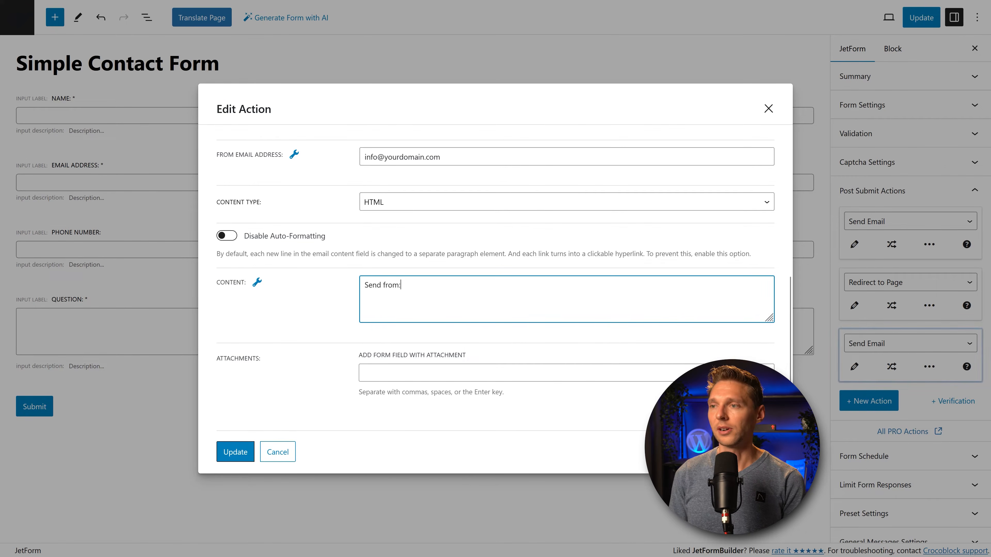
key("Home")
type("<b")
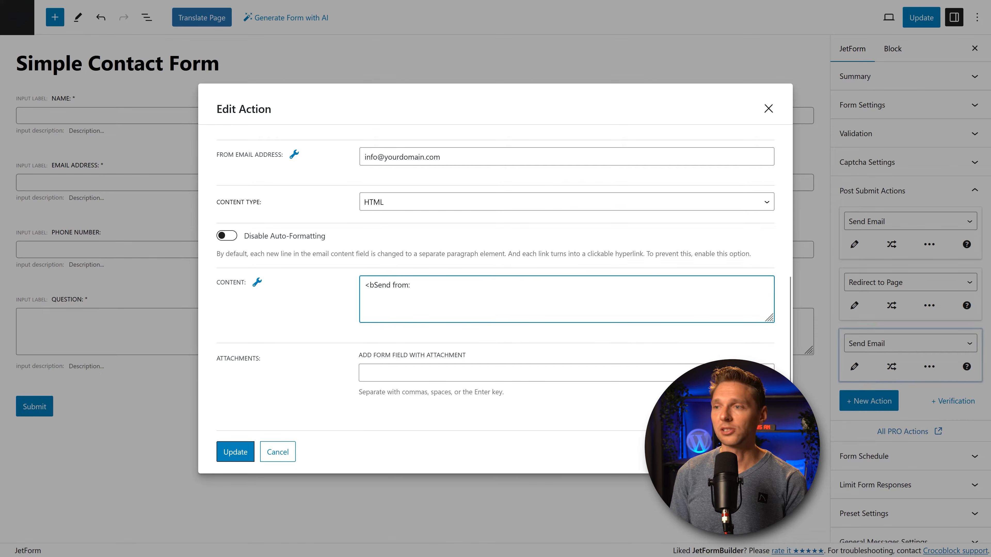
key("End")
type("<")
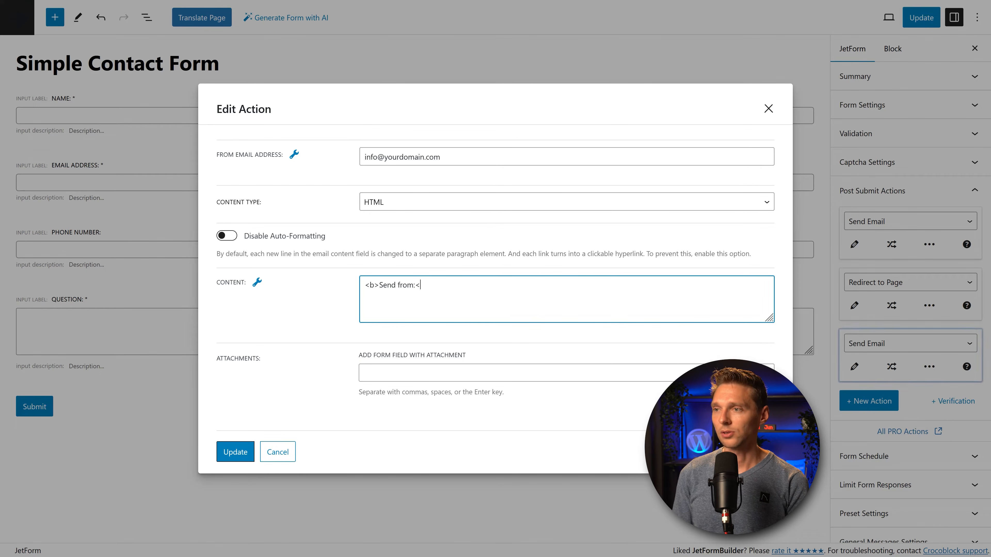
type("?")
type("b>")
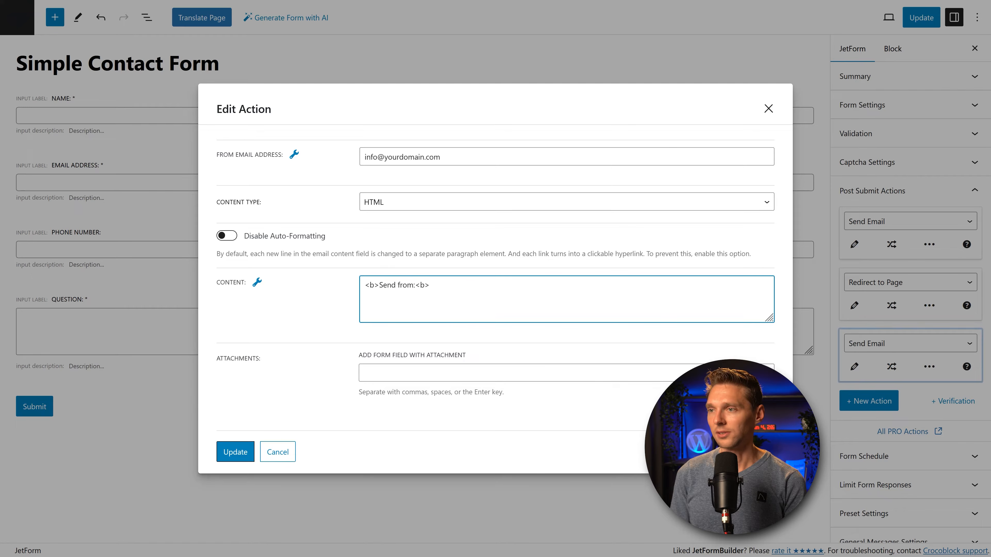
key("Return")
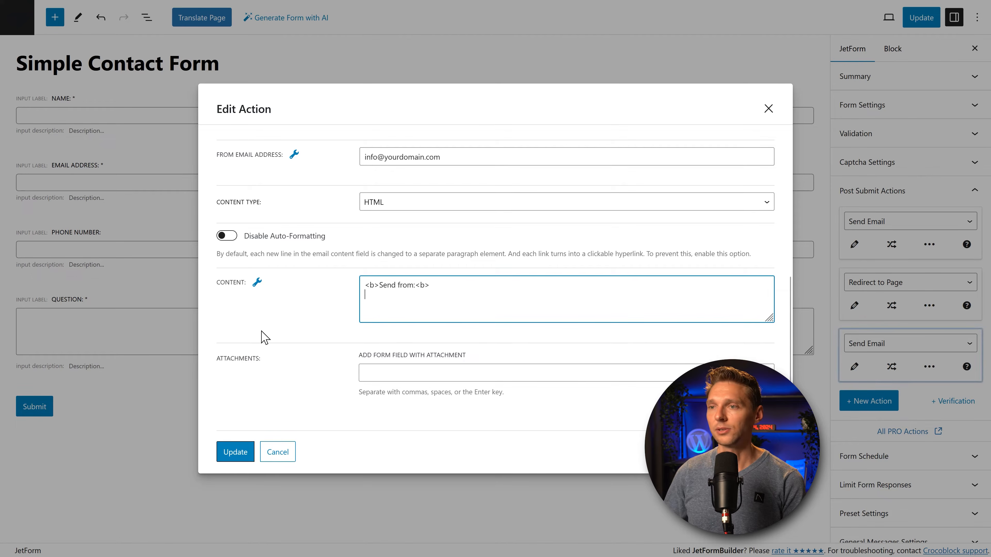
left_click(257, 283)
left_click(252, 331)
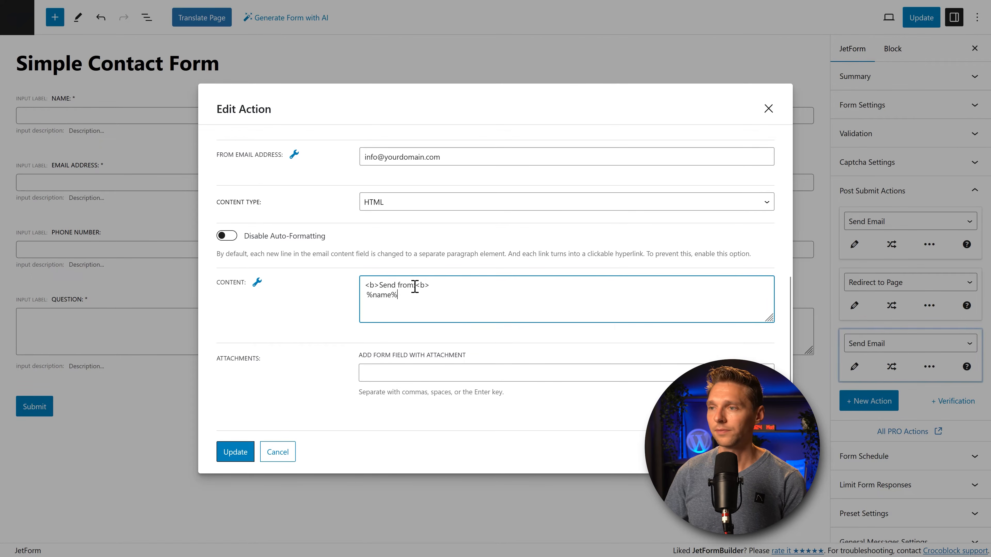
left_click_drag(413, 284, 379, 285)
type("Name")
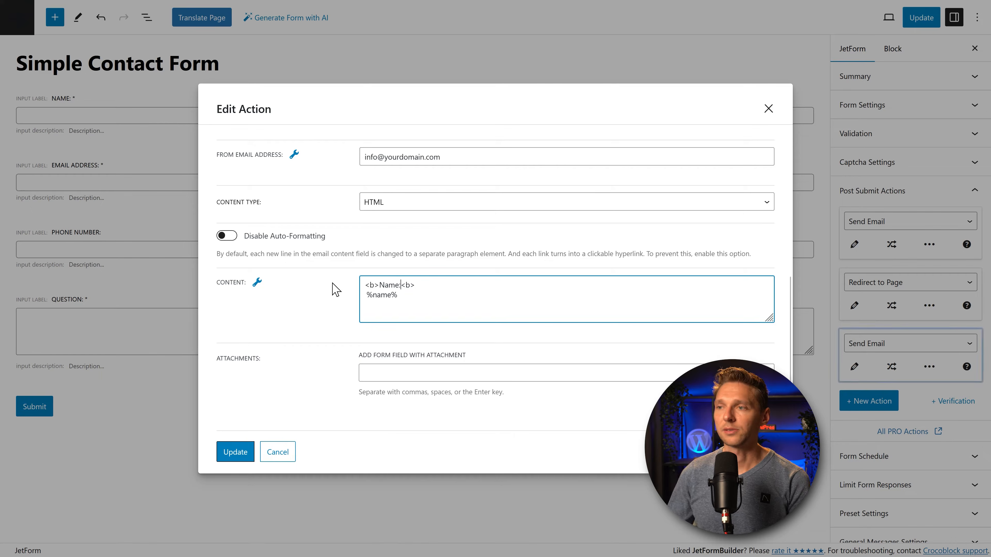
left_click(430, 308)
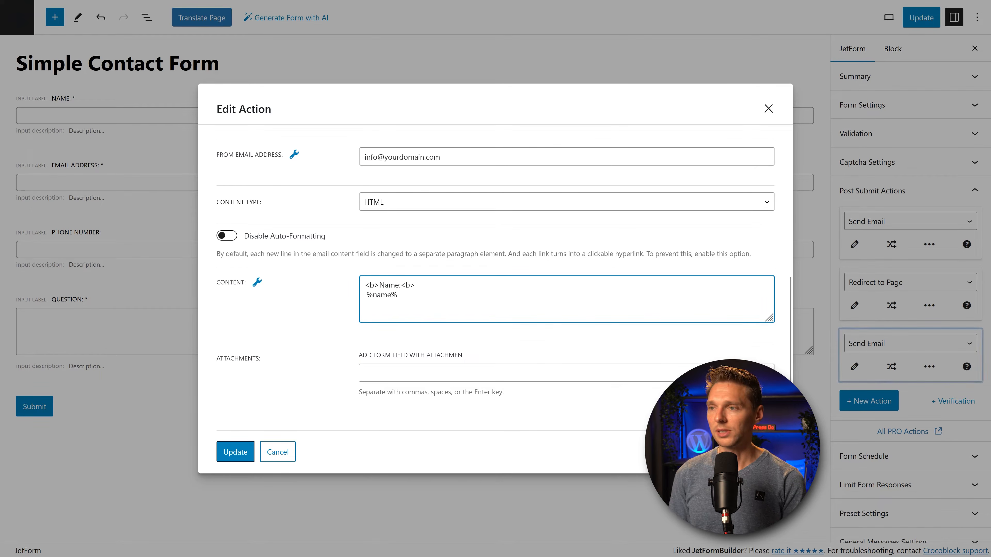
Step: Add a bold Email address label with the %email% macro below it
type("<br>")
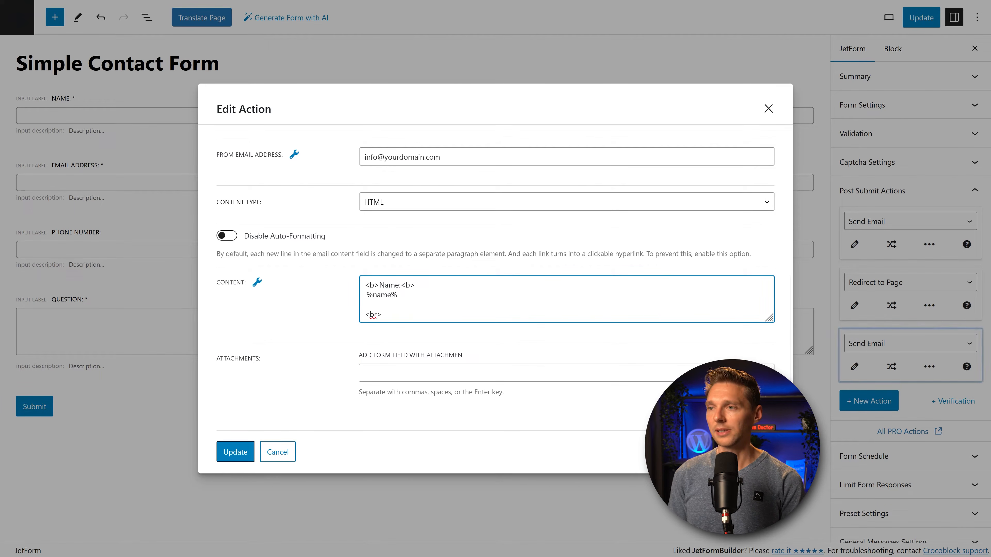
type("Email address</b>")
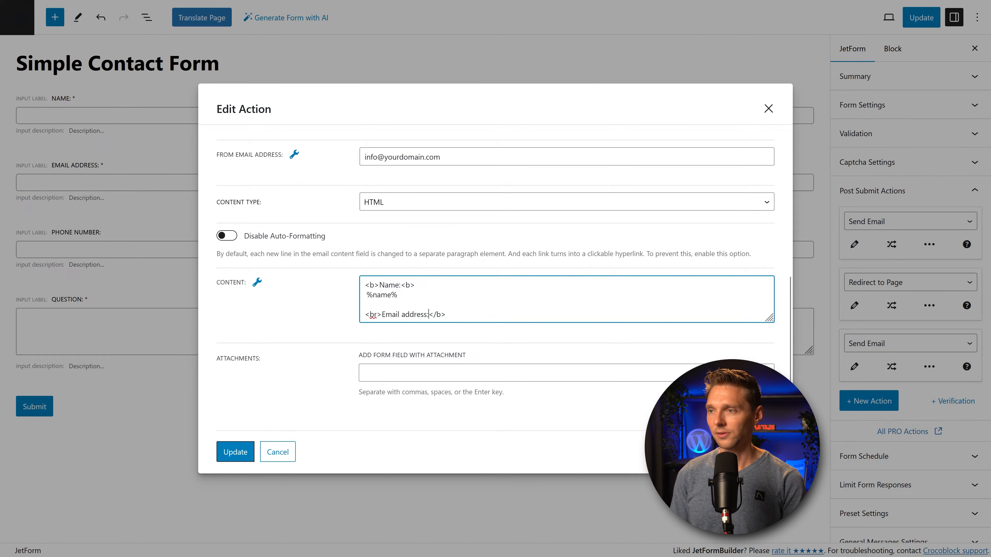
key("End")
key("Return")
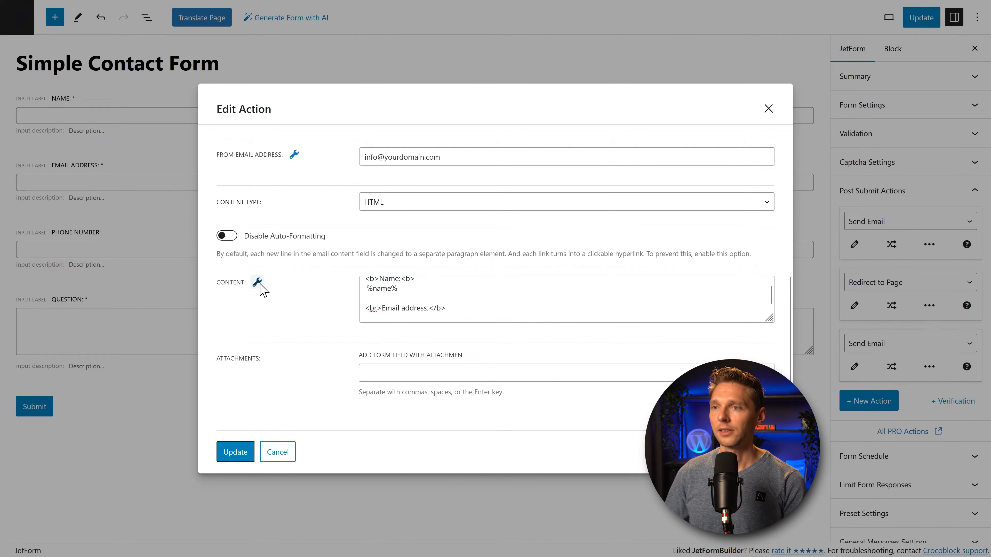
left_click(257, 282)
left_click(257, 350)
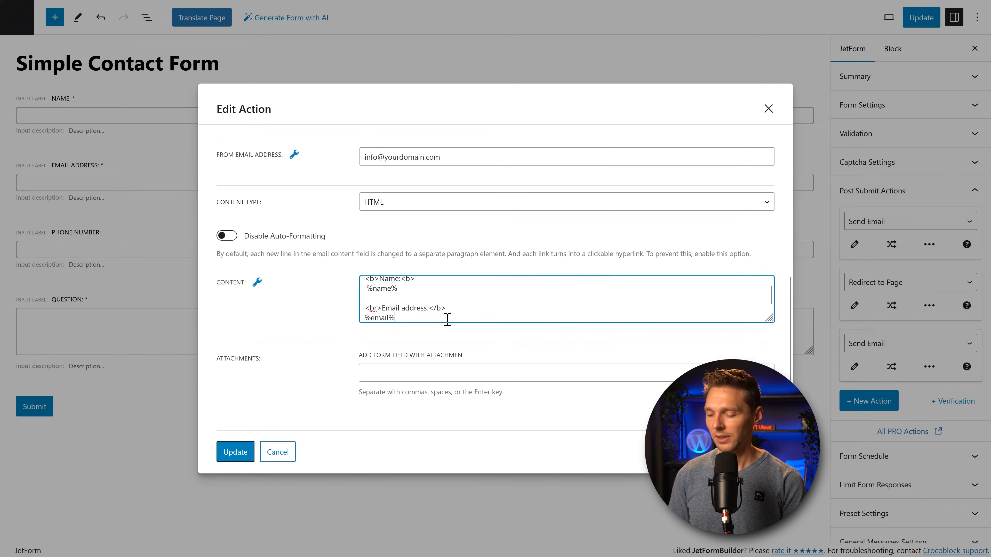
Step: Duplicate the email block and turn it into a 'Phone number:' label with the %phone% macro
scroll(447, 319, "down", 2)
key("Return")
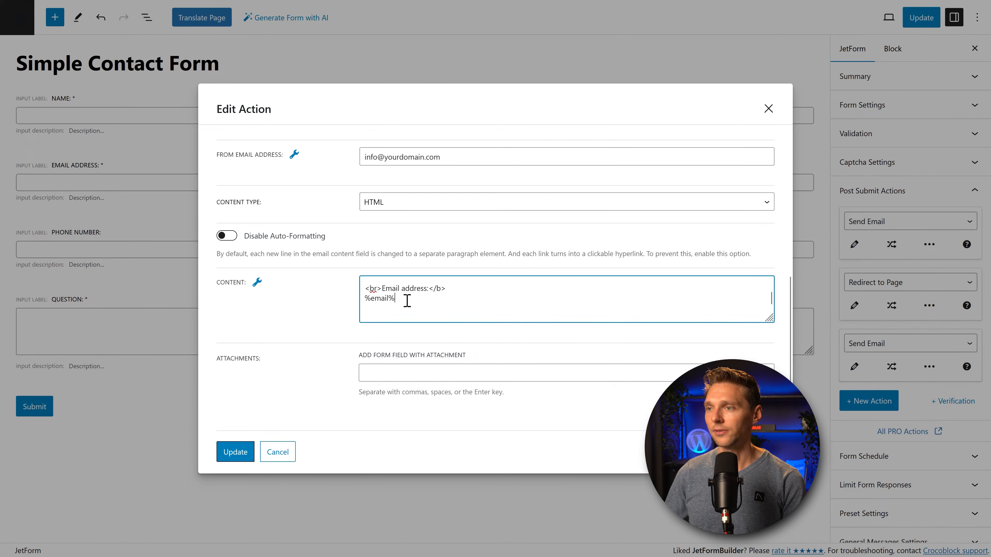
key("Return")
key("Return")
type("<br>Email address:</b> %email%")
left_click(259, 284)
left_click(402, 319)
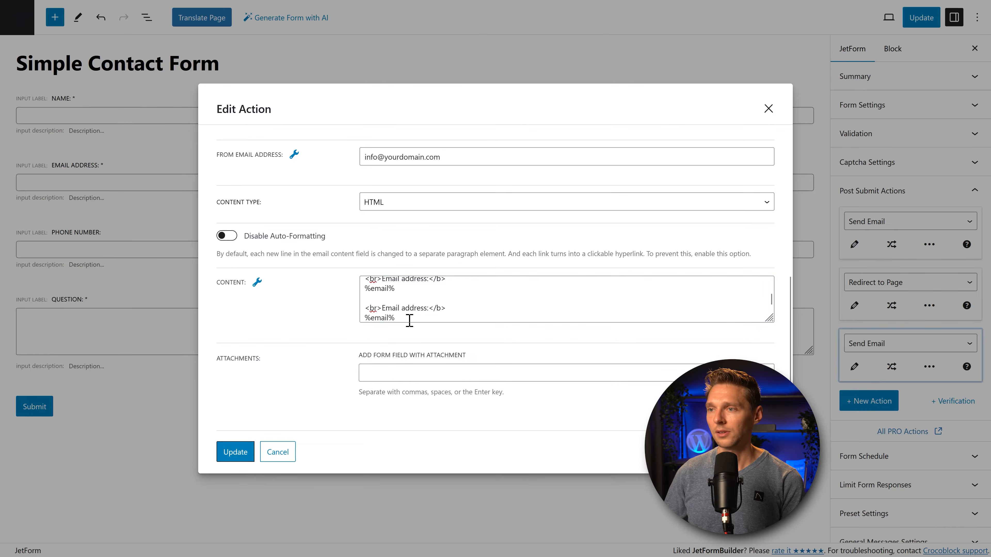
left_click(409, 320)
left_click(257, 282)
left_click(273, 358)
left_click(409, 308)
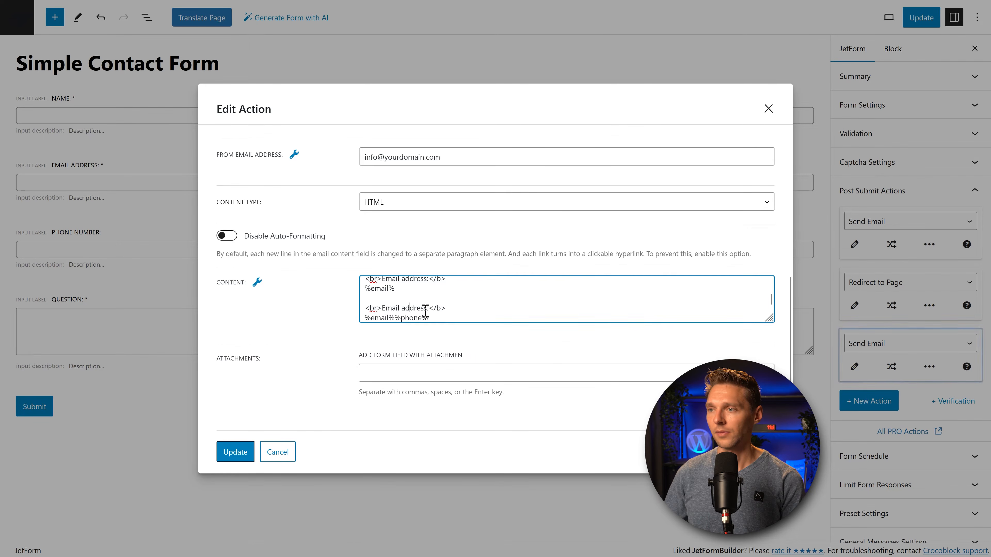
left_click_drag(427, 309, 383, 311)
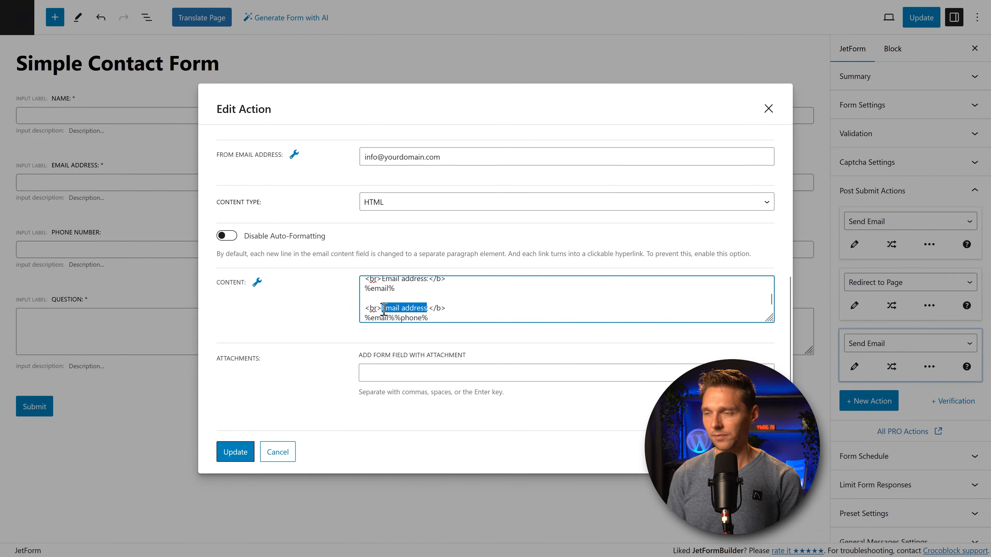
type("Phone number:")
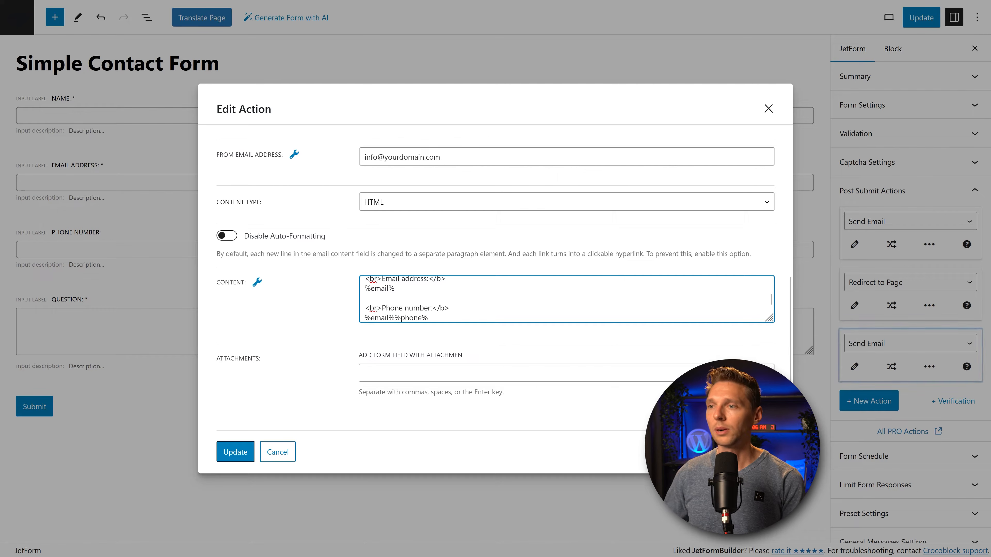
Step: Duplicate the phone block and insert the %question% macro for the Question entry
left_click(457, 318)
key("Return")
key("Return")
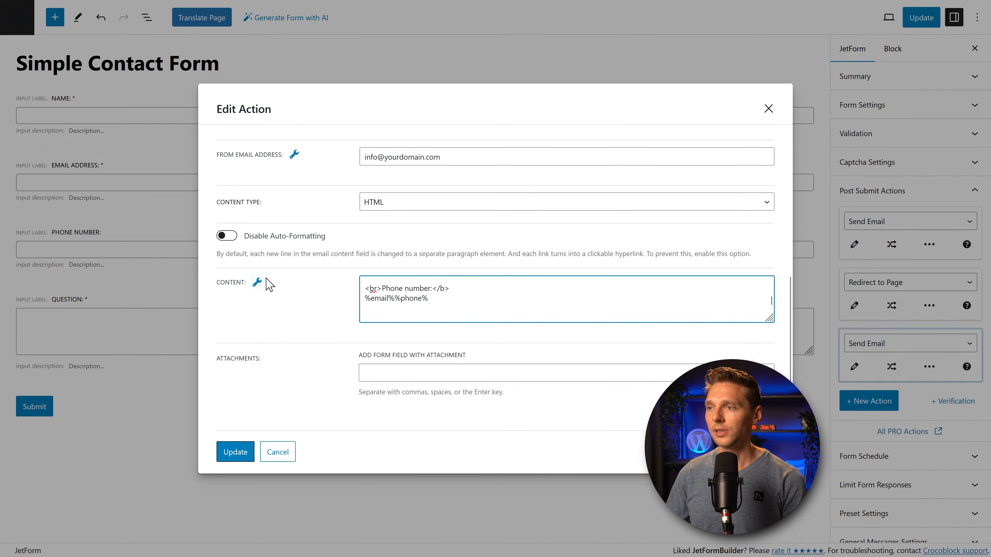
left_click_drag(439, 301, 365, 288)
key("ctrl+c")
left_click(393, 323)
key("ctrl+v")
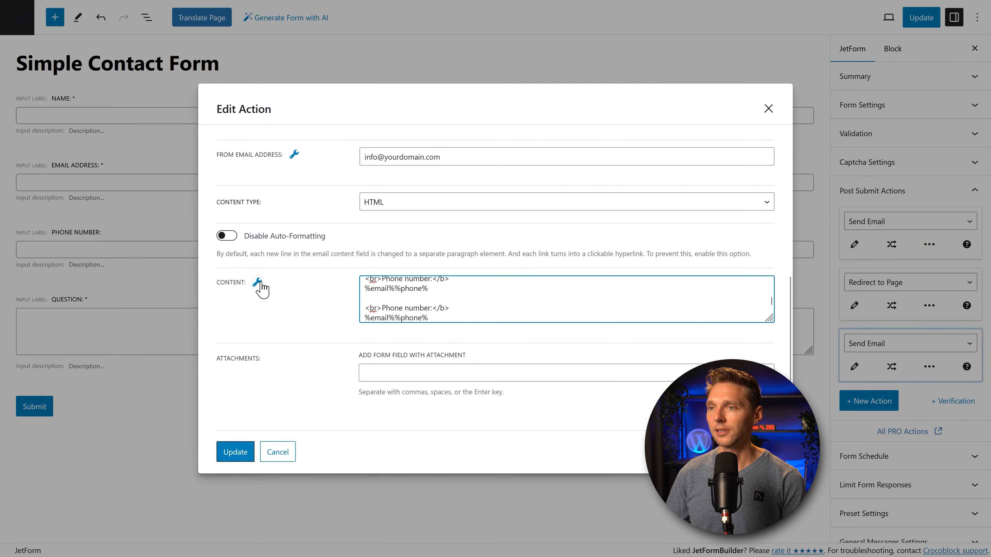
left_click(257, 283)
left_click(420, 316)
left_click_drag(433, 318, 330, 335)
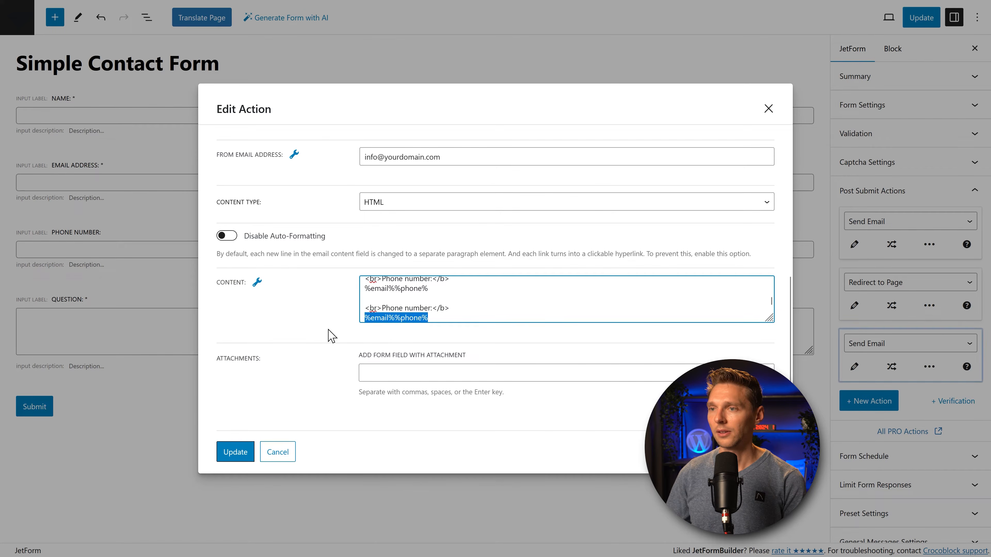
left_click(258, 282)
left_click(257, 372)
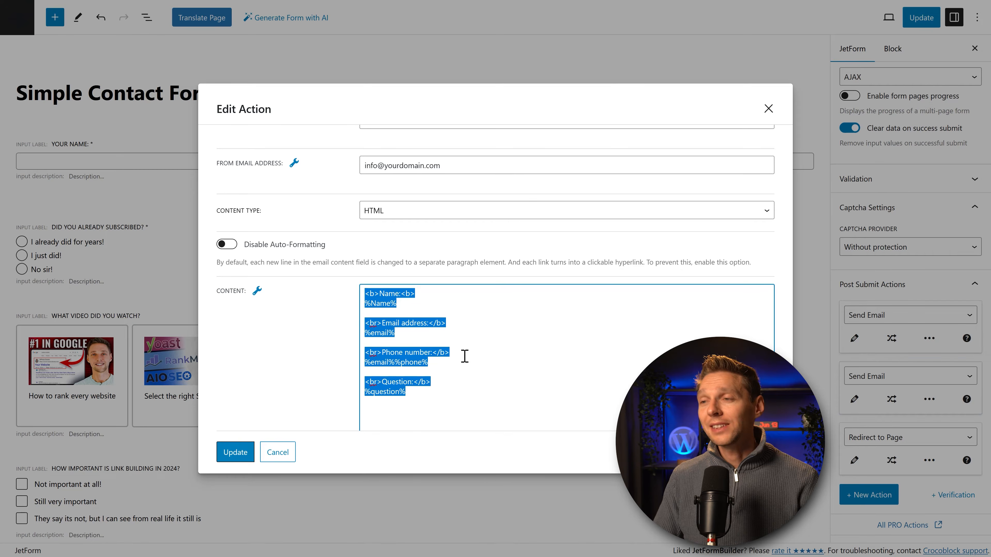
Step: Fix the Name line so the %name% macro appears once at the top of the body
left_click(464, 355)
left_click_drag(371, 303, 377, 303)
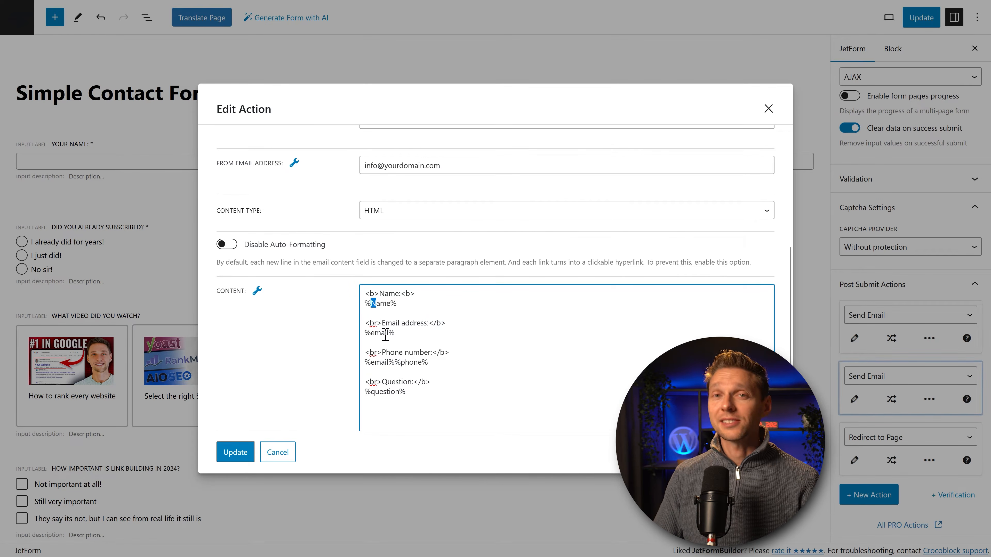
left_click(377, 306)
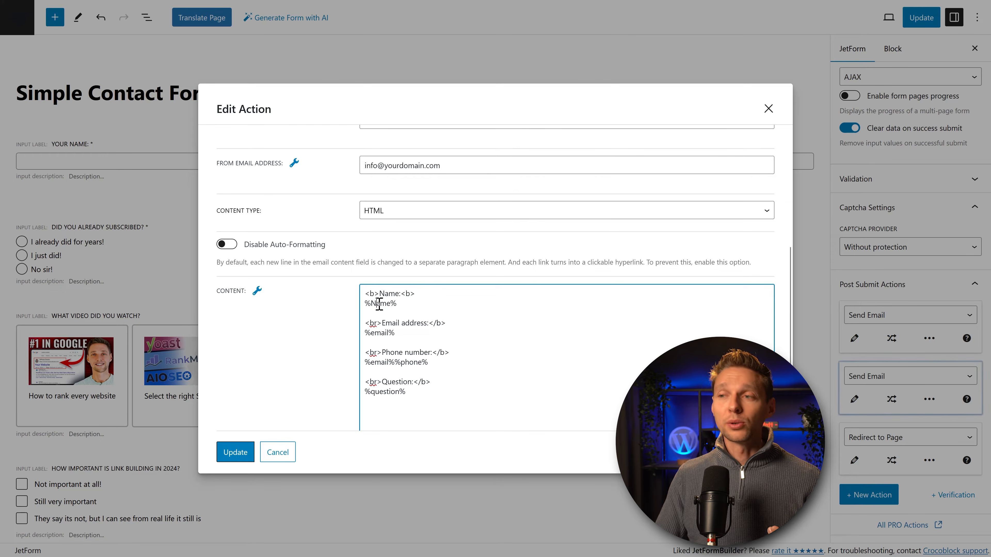
left_click_drag(396, 304, 365, 304)
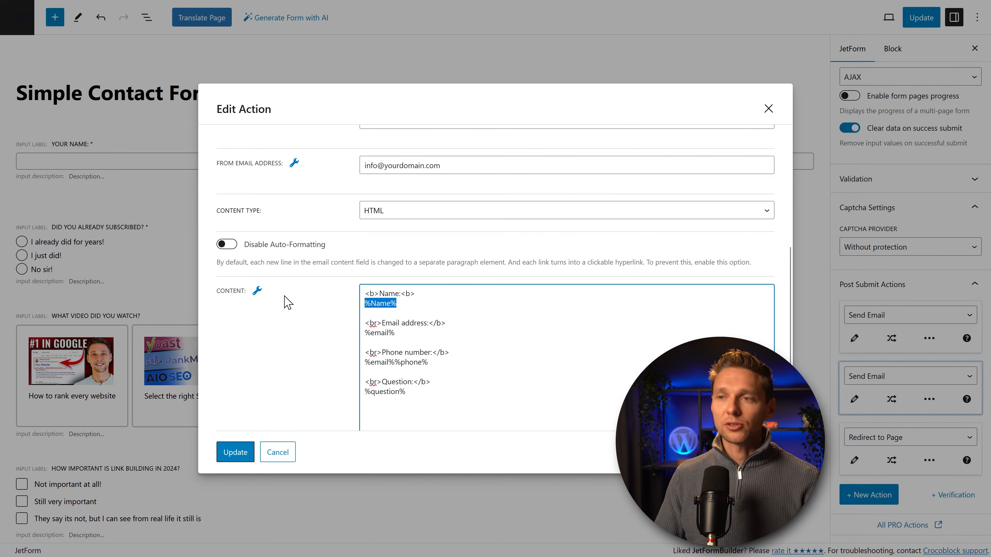
left_click(256, 293)
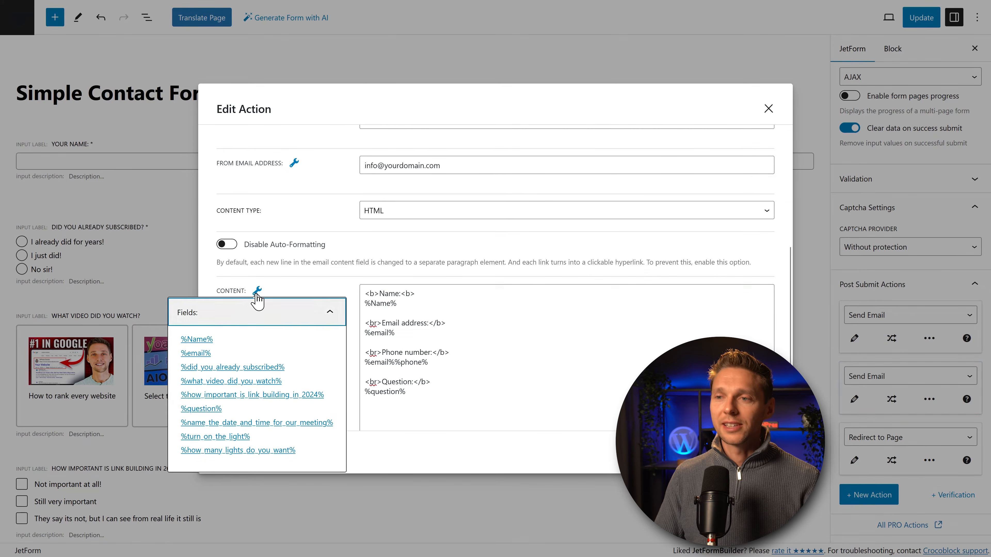
left_click(199, 340)
left_click_drag(450, 392, 408, 394)
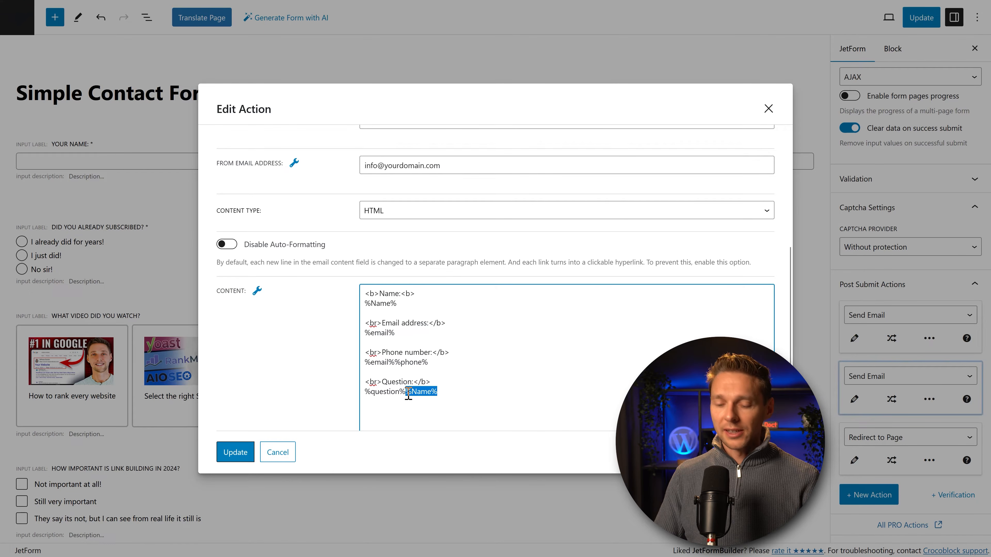
key("ctrl+x")
left_click_drag(399, 306, 359, 311)
key("ctrl+v")
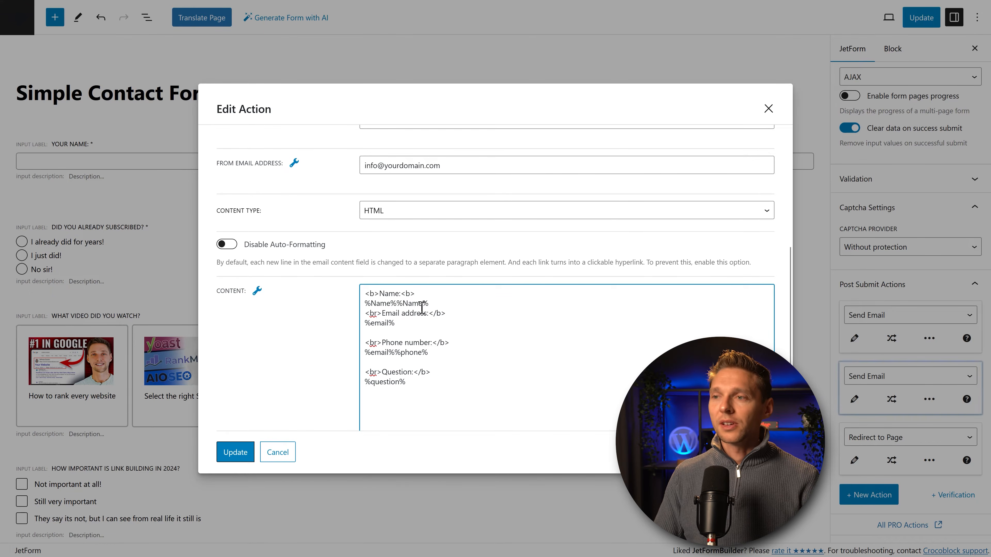
left_click_drag(428, 304, 406, 309)
key("BackSpace")
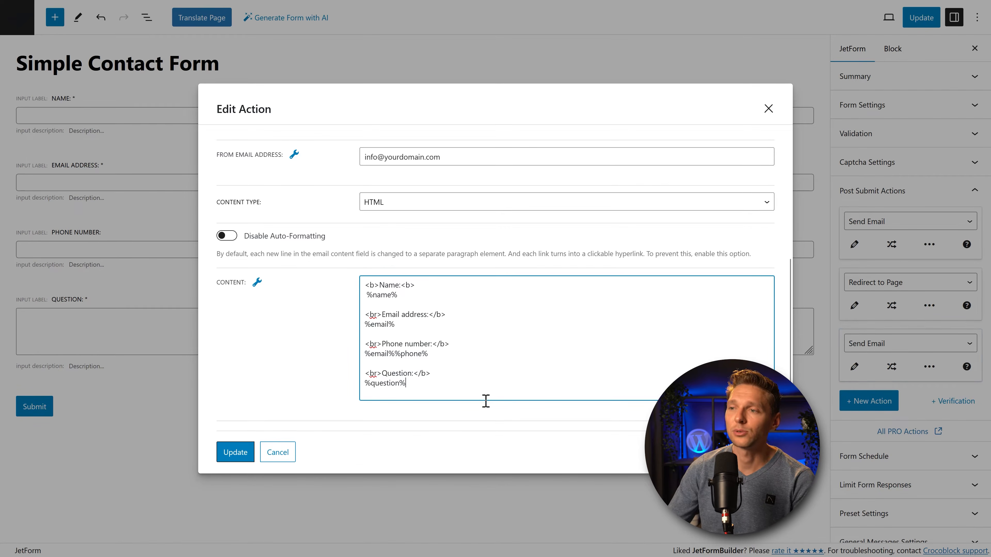
left_click_drag(484, 396, 346, 269)
left_click(432, 321)
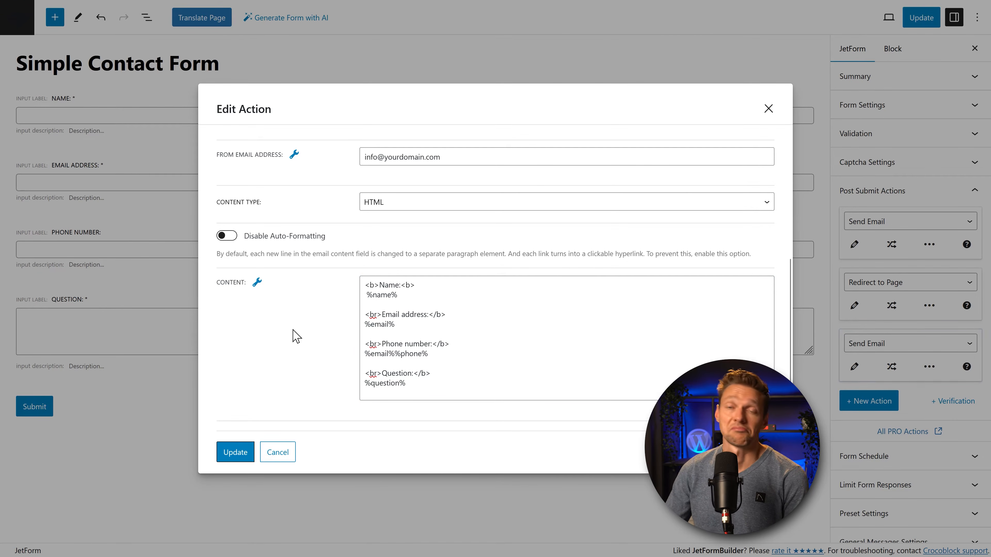
Step: Save the notification Send Email action with Update
middle_click(301, 311)
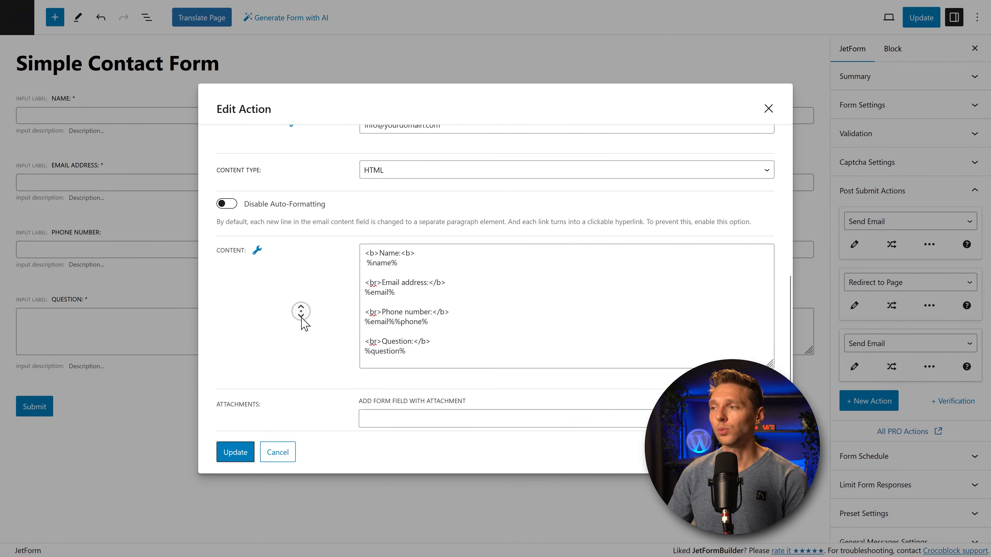
middle_click(298, 322)
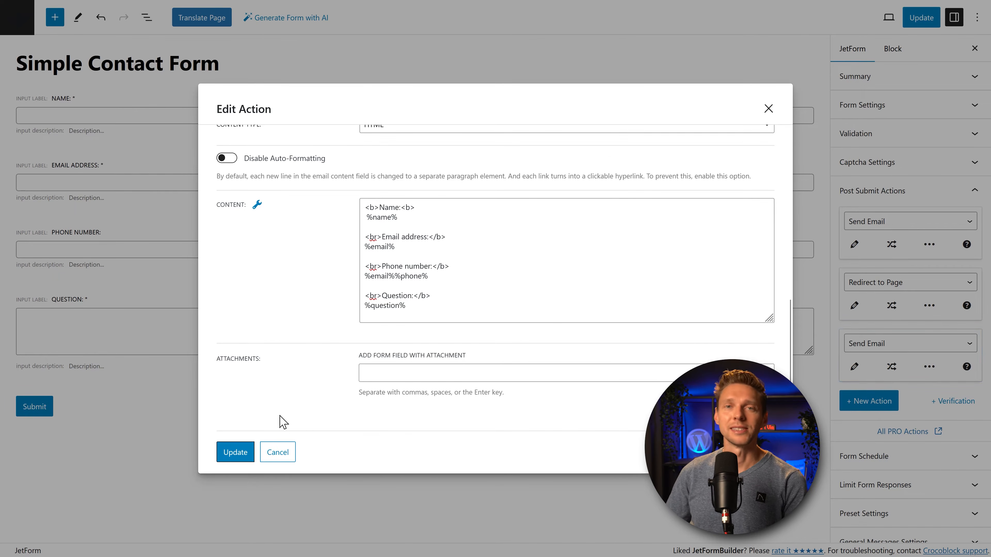
left_click(245, 454)
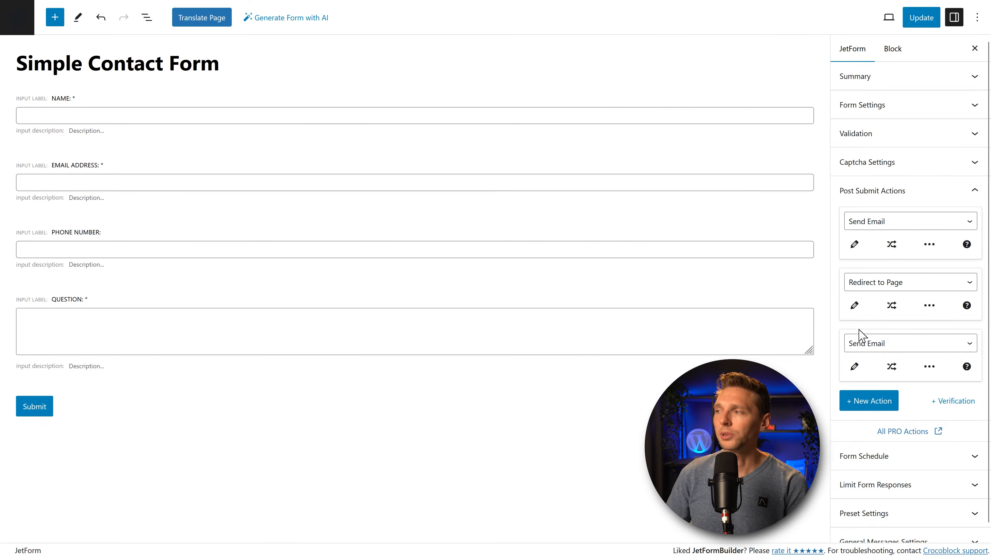
left_click(929, 367)
Step: Move the second Send Email action above Redirect to Page, then add a fourth action
left_click(942, 404)
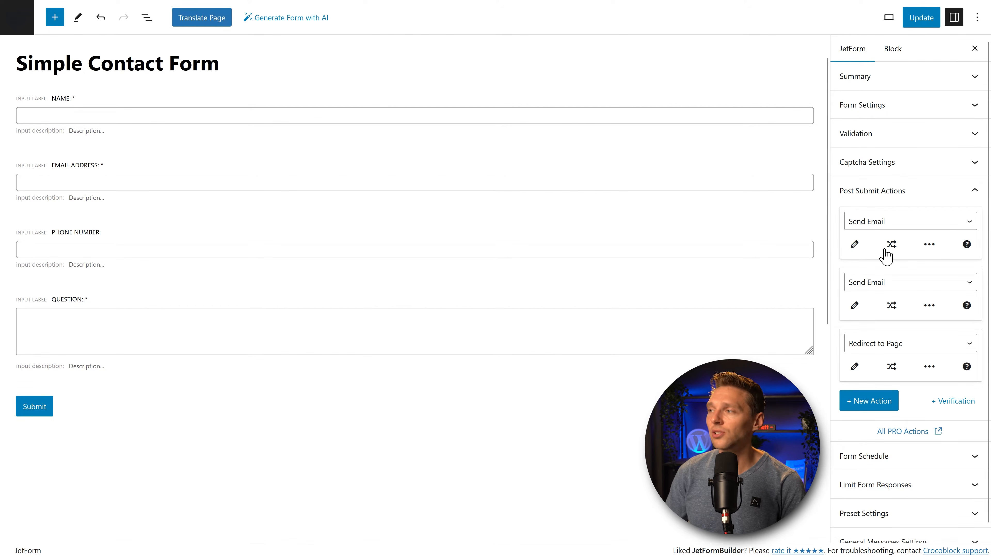
left_click(893, 247)
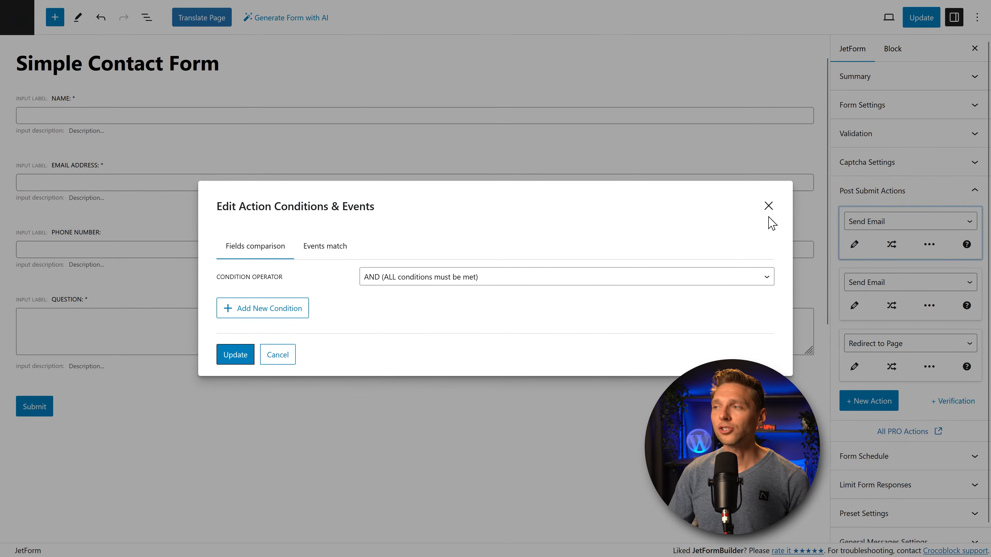
left_click(768, 206)
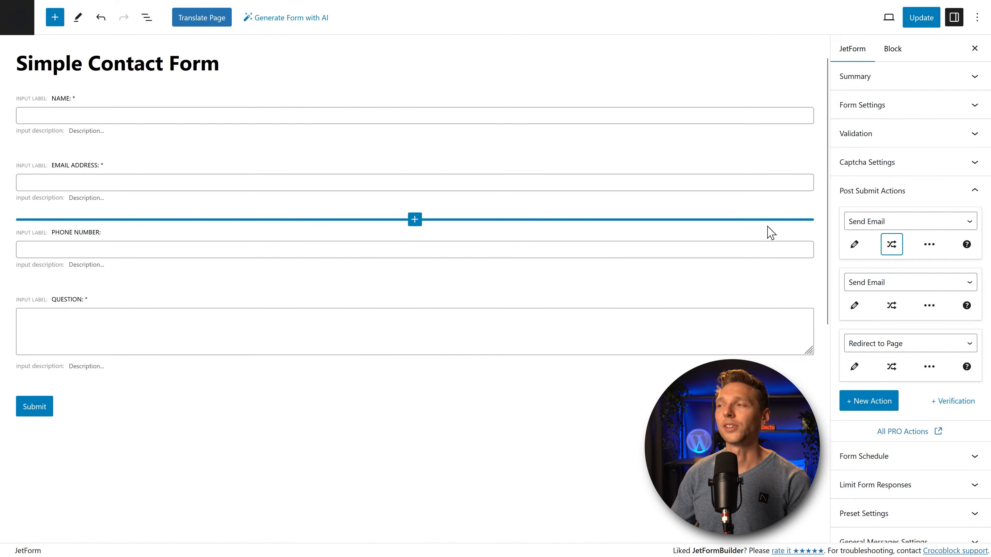
left_click(869, 400)
left_click(909, 322)
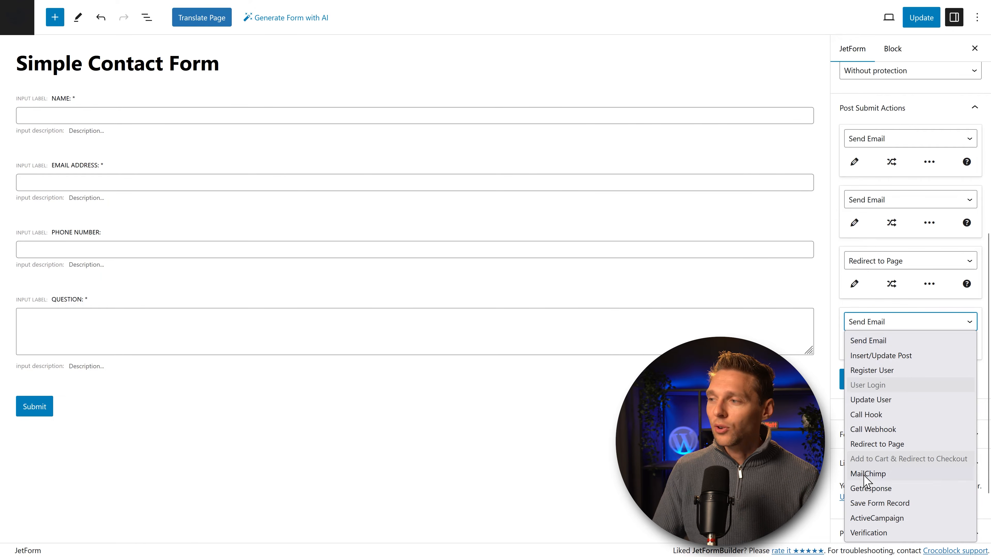
Step: Make the fourth action Save Form Record with IP storage and spam-failed record keeping off
left_click(890, 504)
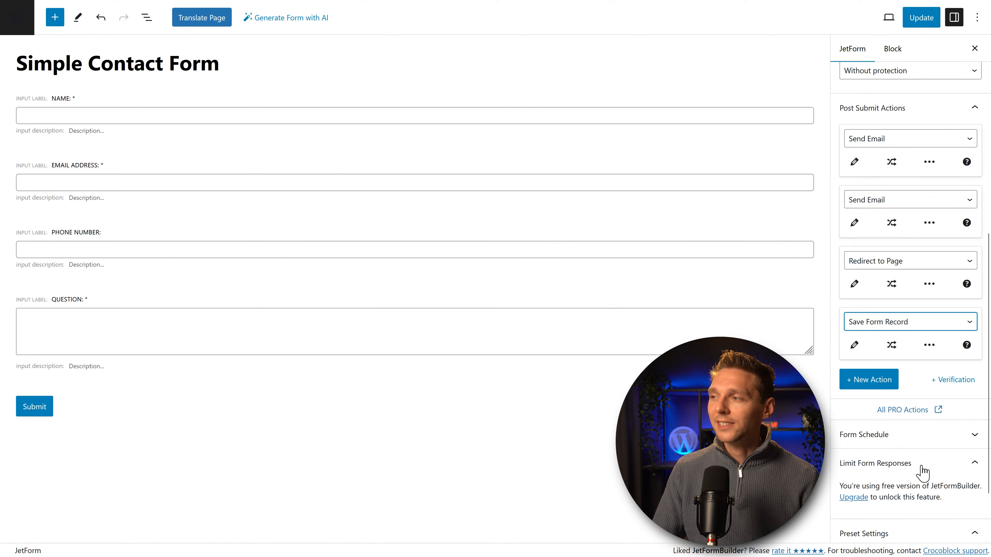
left_click(854, 345)
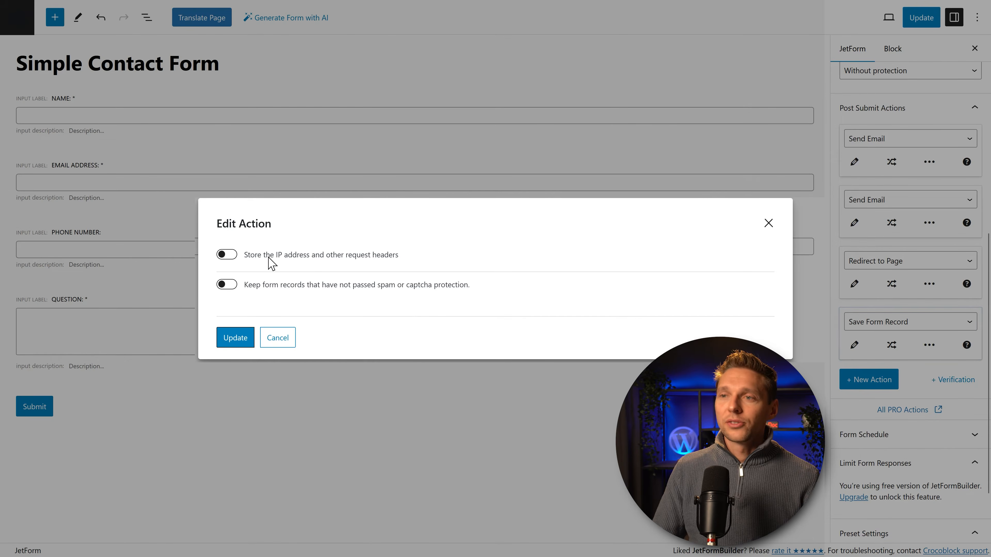
left_click(227, 255)
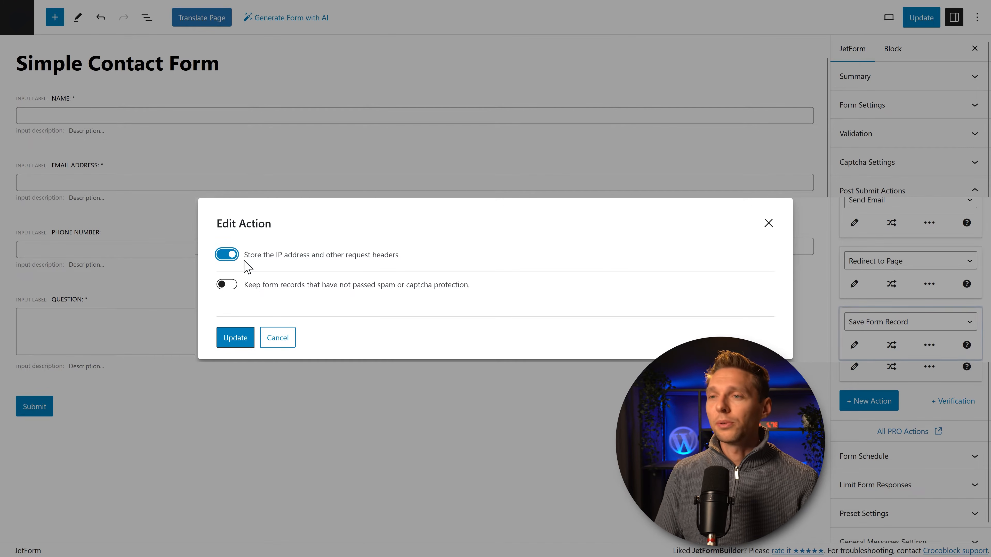
left_click(230, 256)
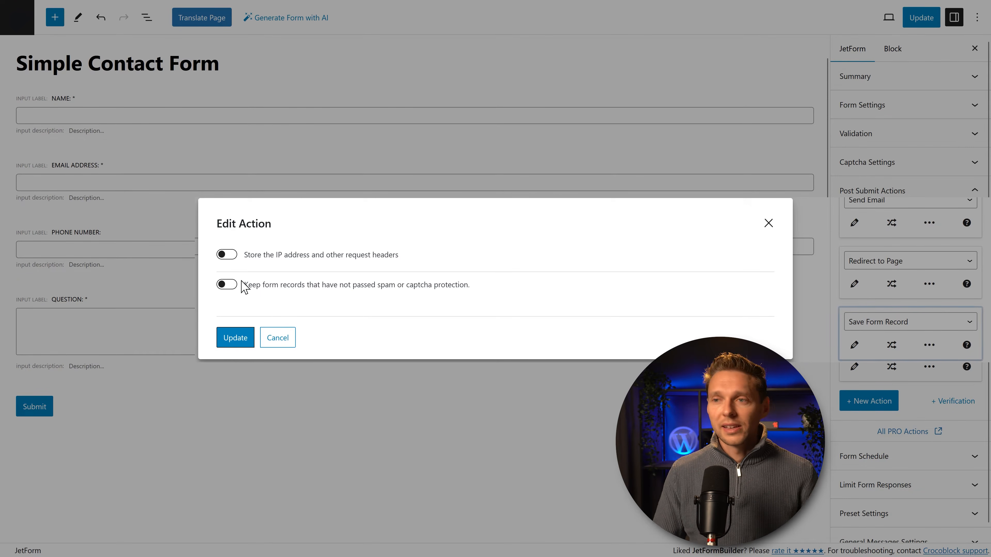
left_click(230, 287)
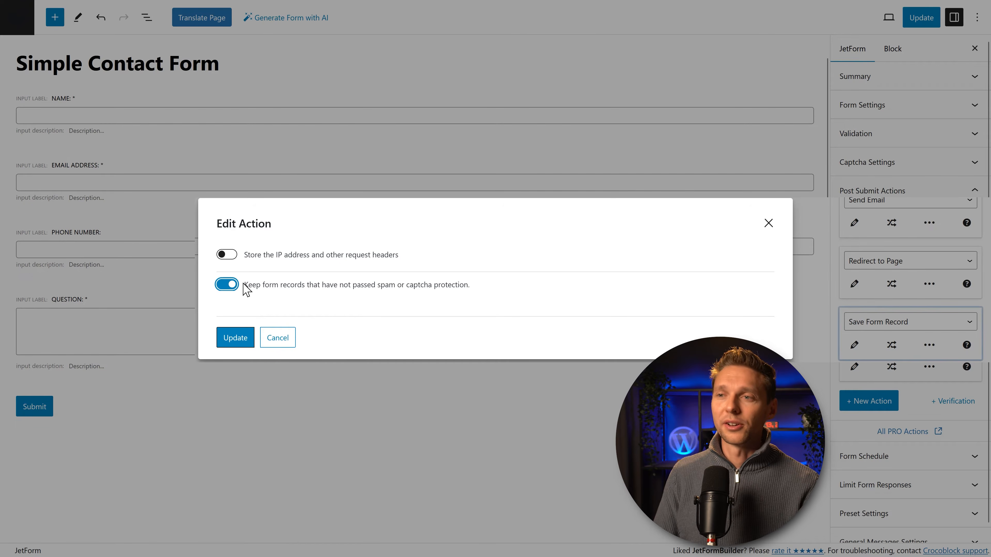
left_click(229, 284)
left_click(236, 337)
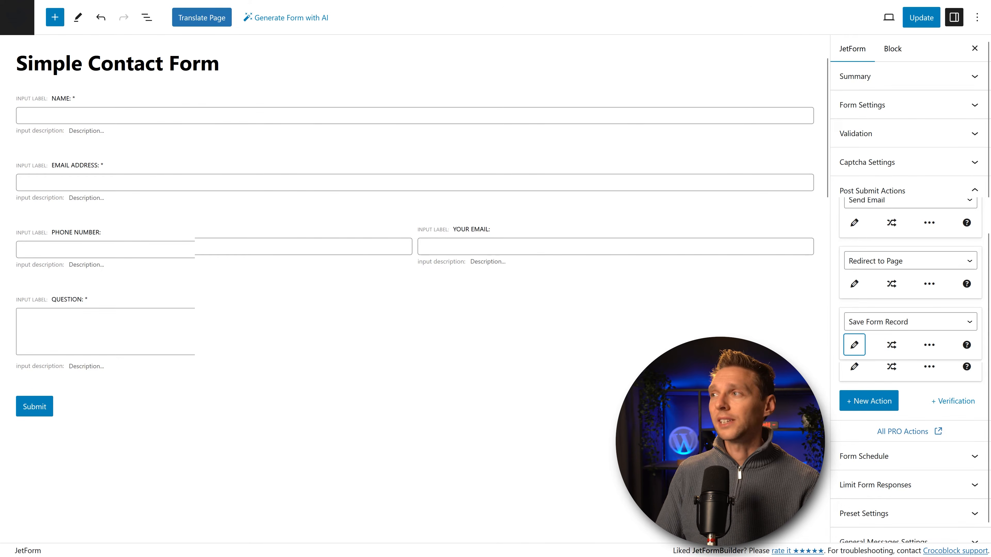
left_click(976, 197)
Step: After reviewing Form Schedule and Limit Form Responses, switch on the Preset Settings Enable toggle
left_click(906, 223)
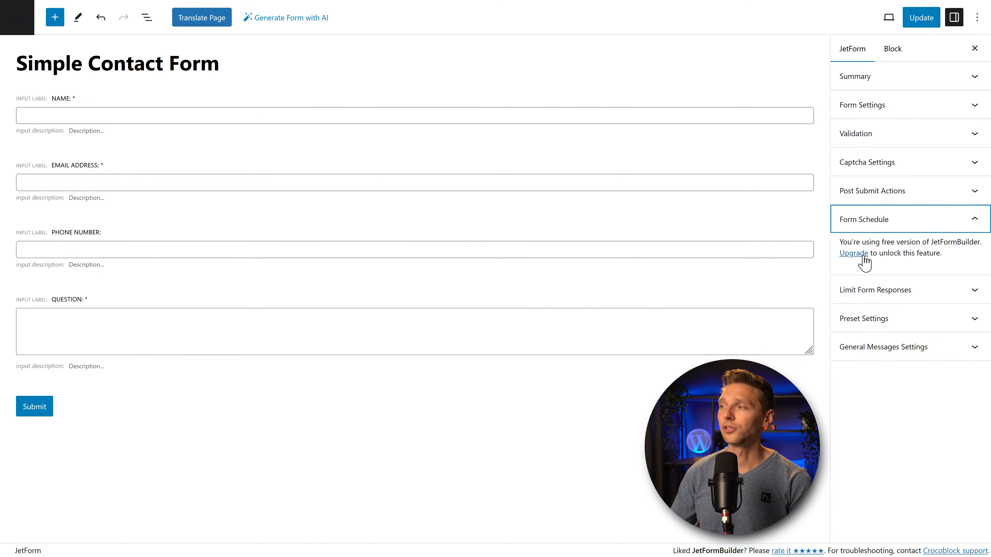
left_click(979, 228)
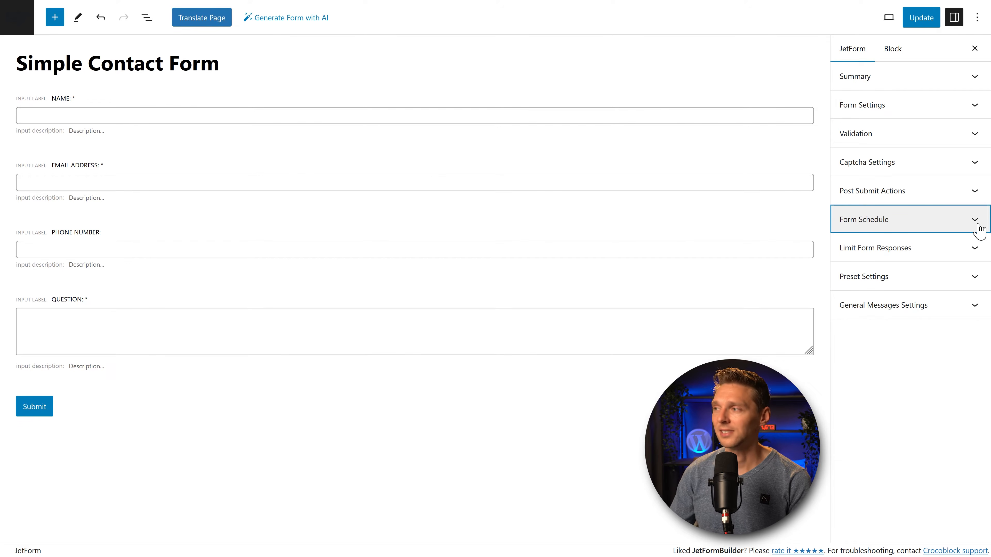
left_click(975, 249)
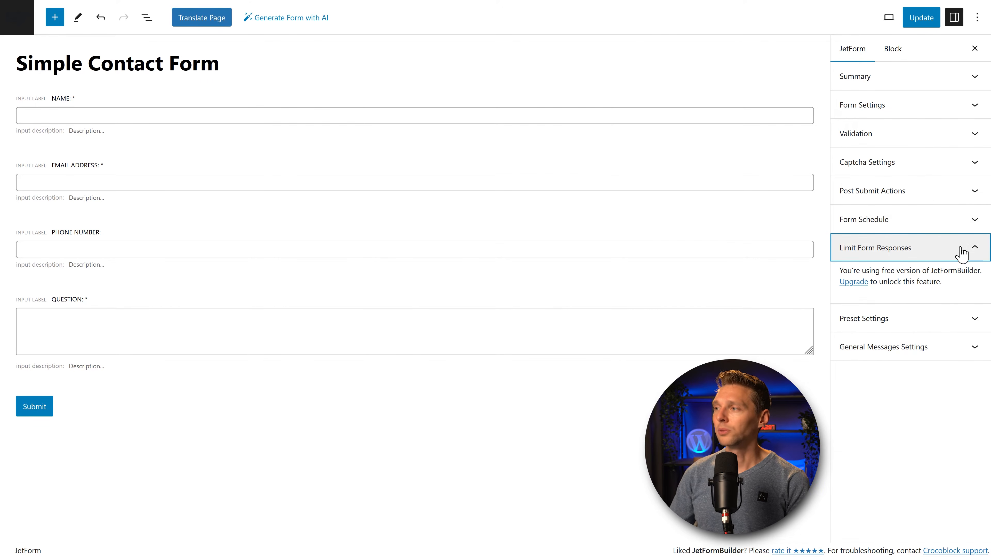
left_click(976, 319)
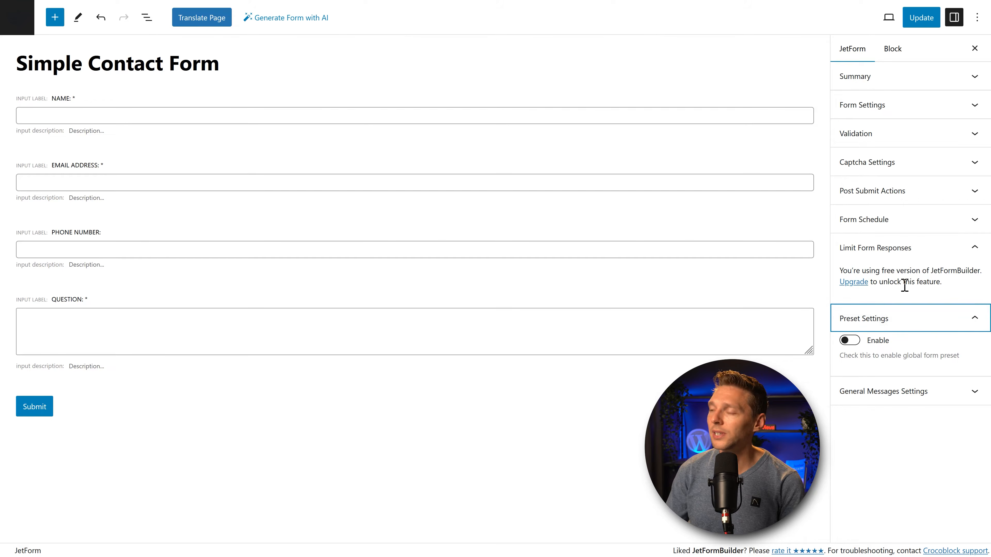
left_click(891, 318)
left_click(896, 251)
left_click(886, 281)
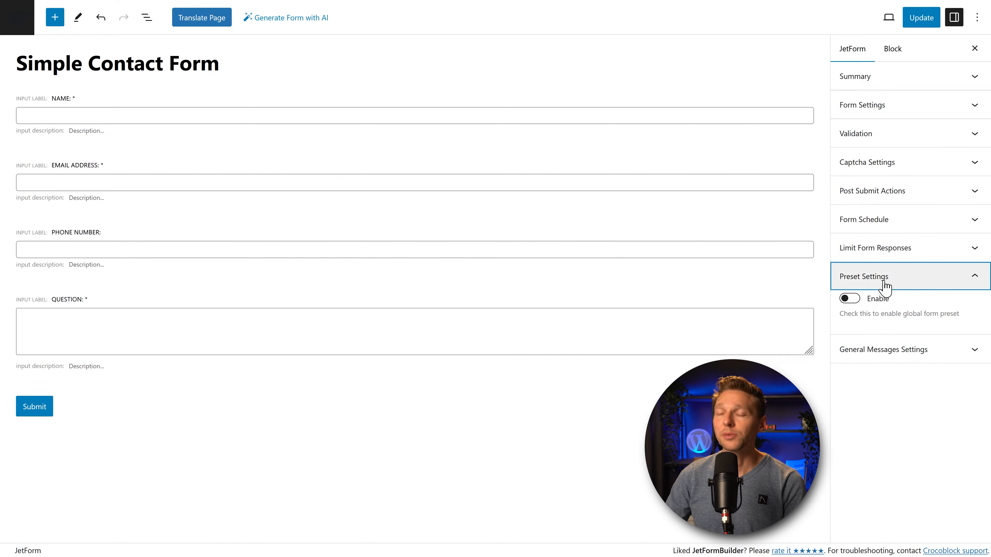
left_click(866, 298)
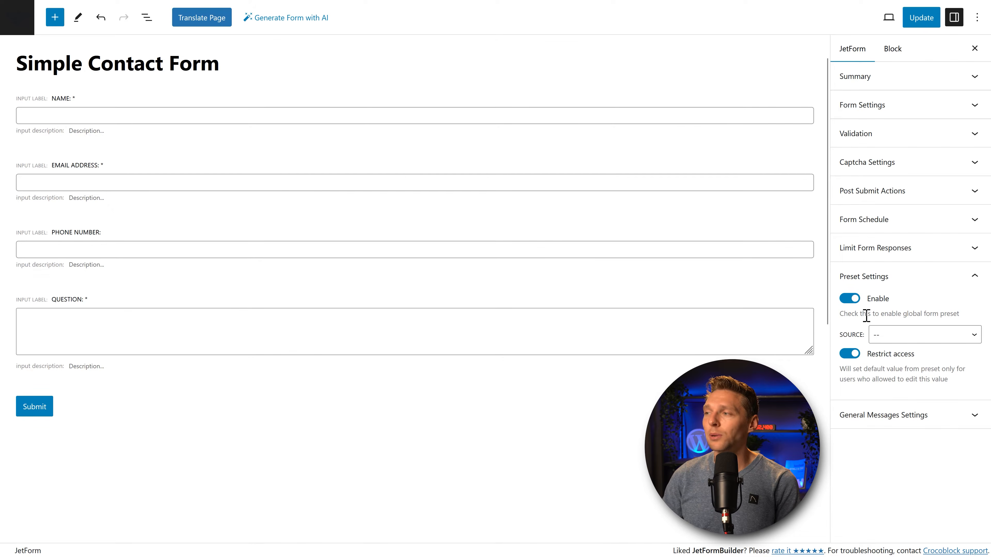
Step: Try URL Query Variable, then User as the preset source, with the user ID from the current user
left_click(886, 333)
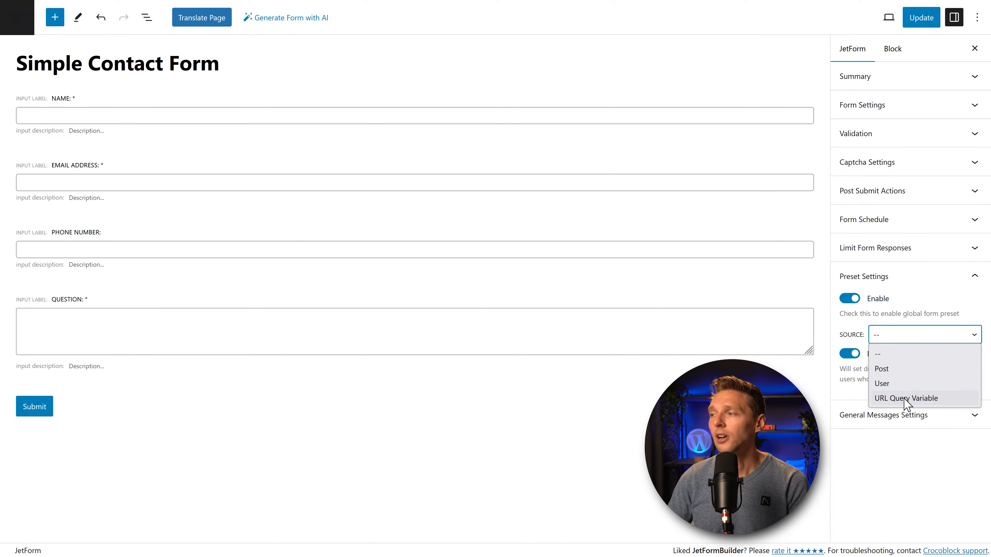
left_click(907, 405)
left_click(918, 344)
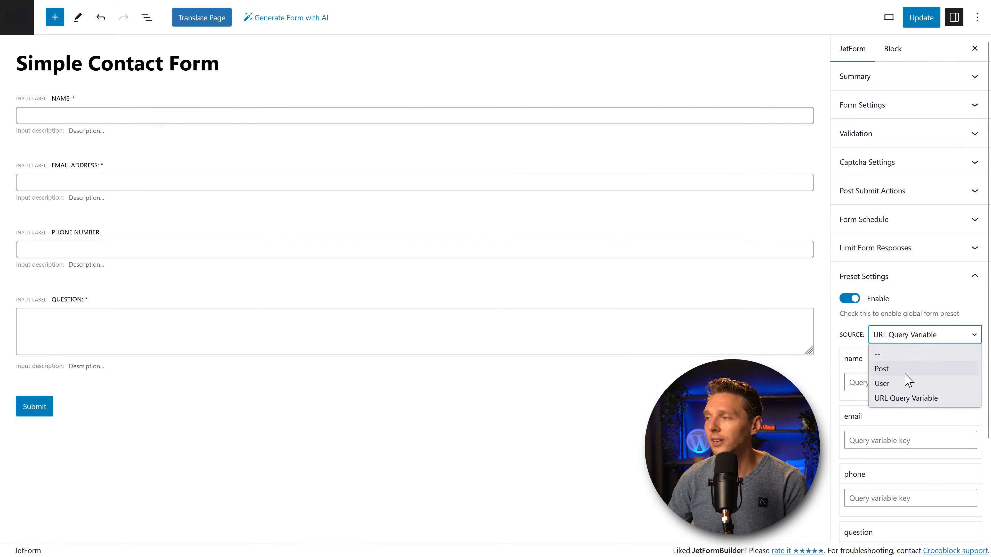
left_click(898, 387)
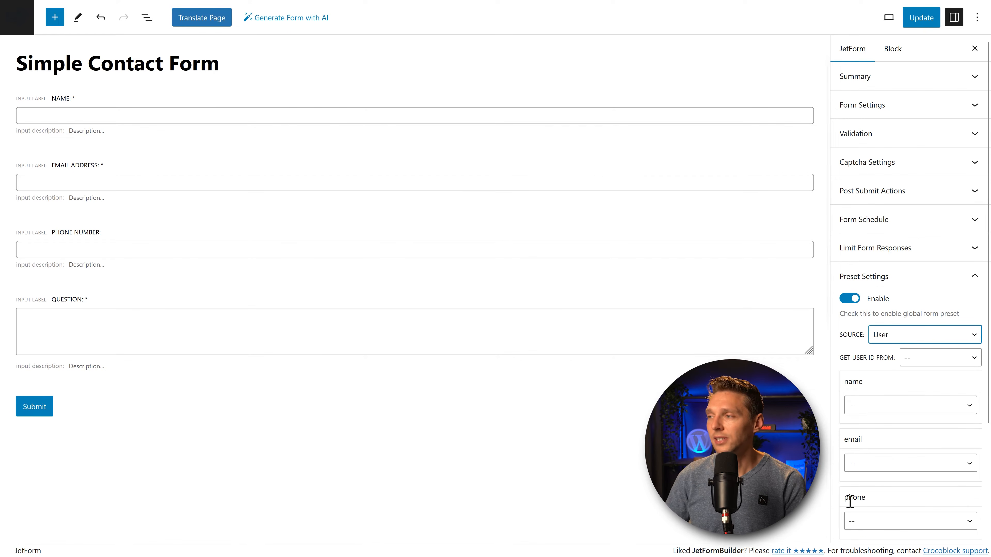
left_click(838, 346)
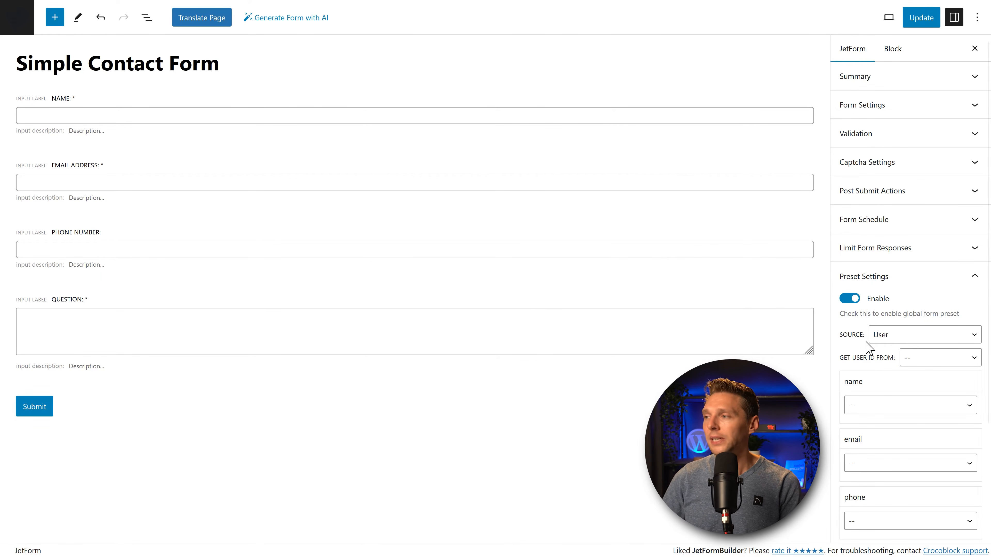
left_click(921, 358)
left_click(940, 390)
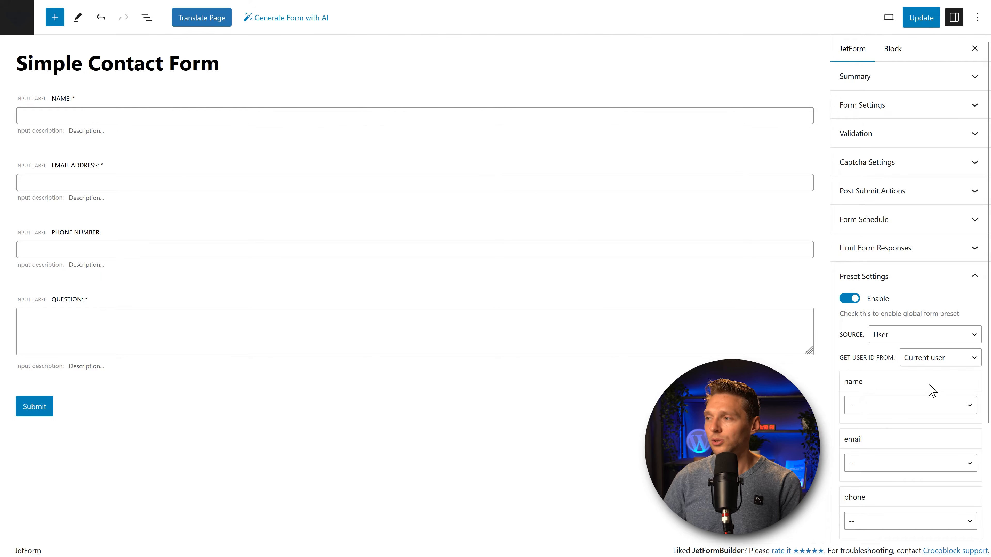
Step: Map name to First Name and email to Email, leave phone unset, then switch presetting off
scroll(916, 391, "down", 3)
left_click(873, 290)
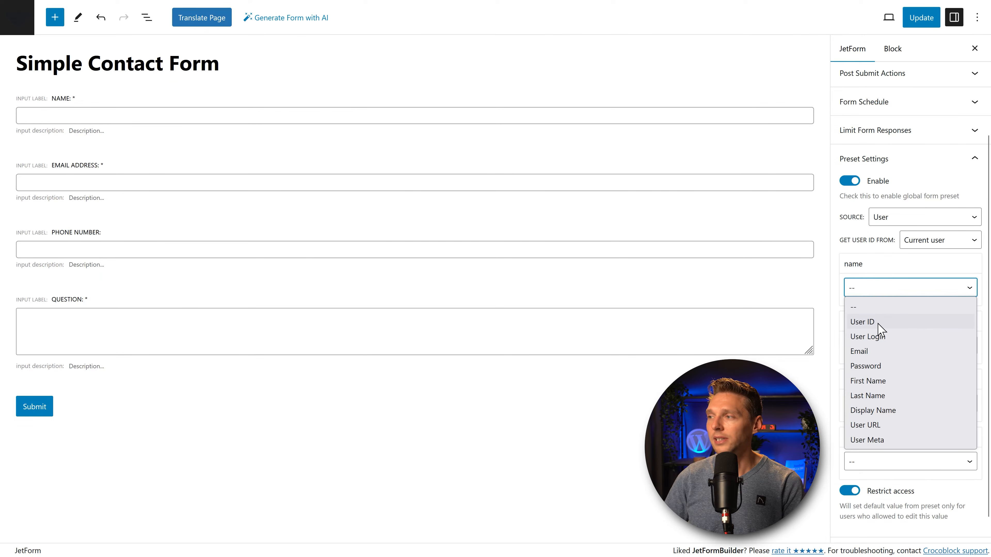
left_click(881, 383)
left_click(889, 347)
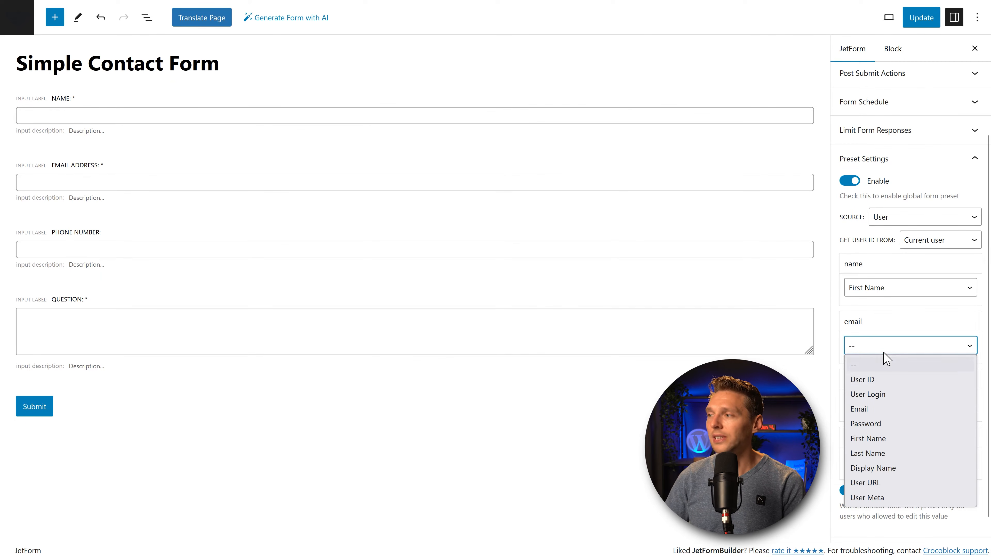
left_click(878, 409)
left_click(891, 406)
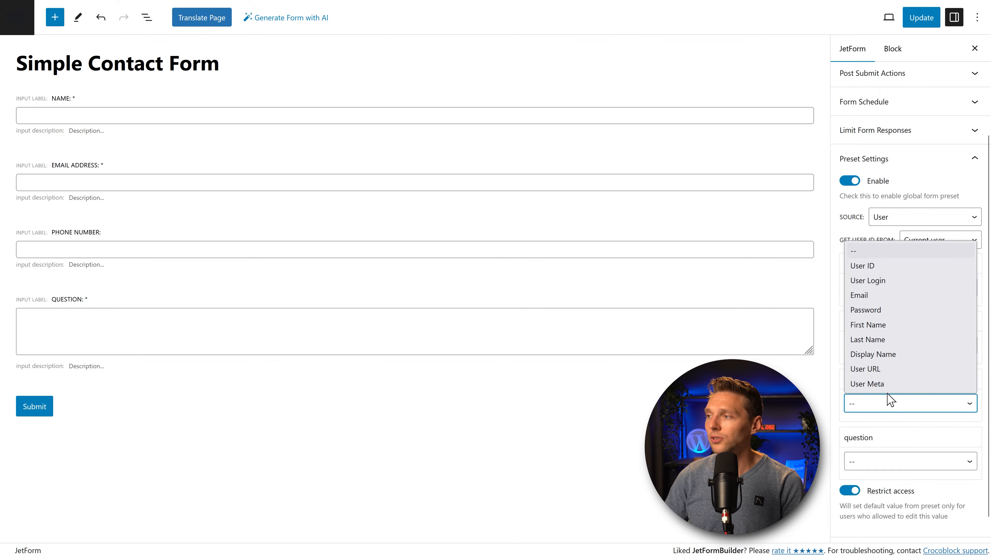
left_click(886, 461)
scroll(900, 431, "down", 1)
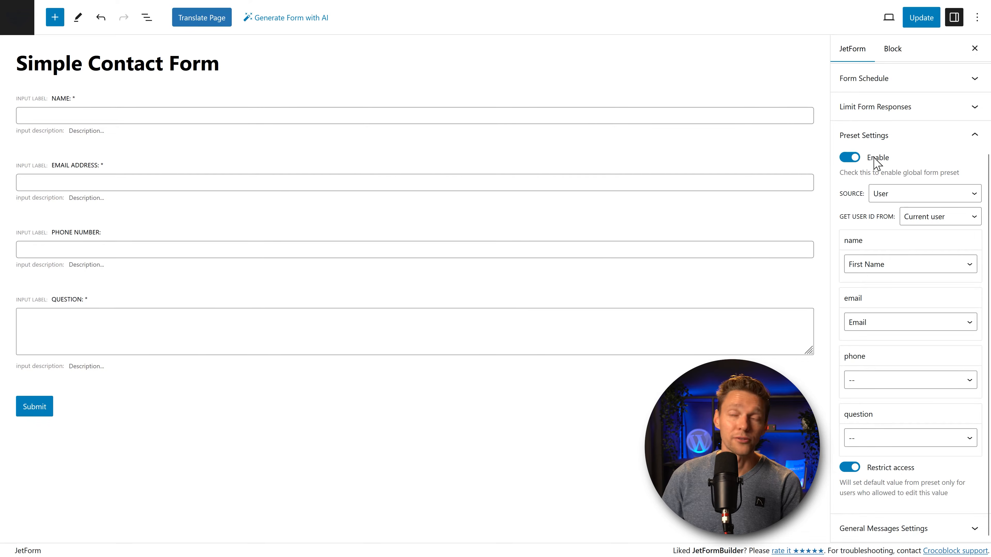
left_click(849, 160)
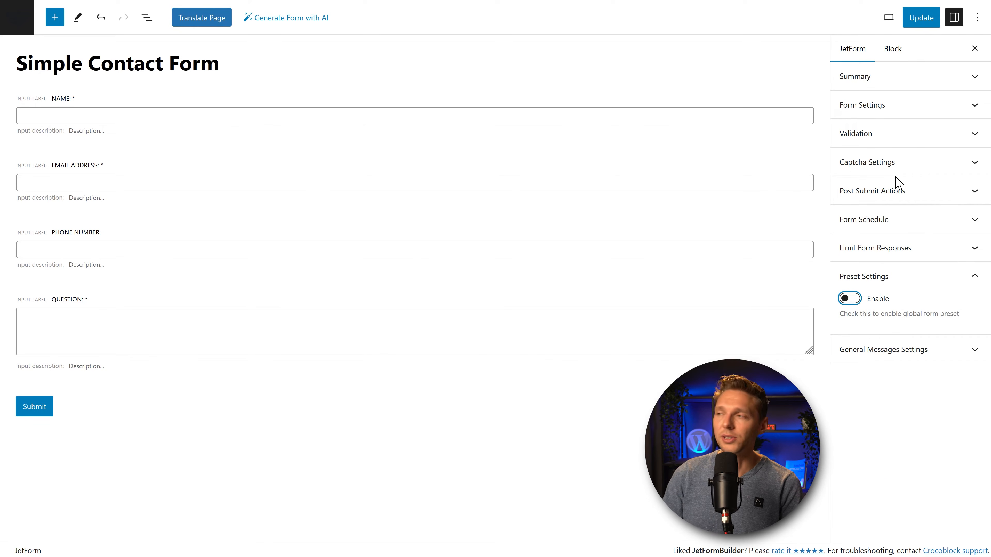
Step: Change the success message to 'Submitted, redirecting you...' and failure to 'Submit failed, something went wrong'
left_click(899, 288)
left_click(905, 311)
triple_click(843, 192)
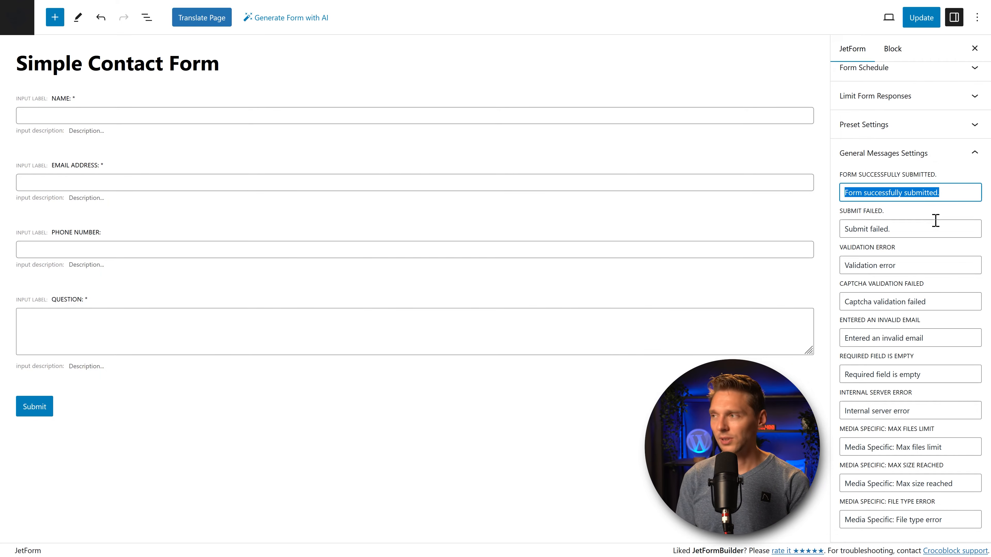
type("Submitted, redirecting you...")
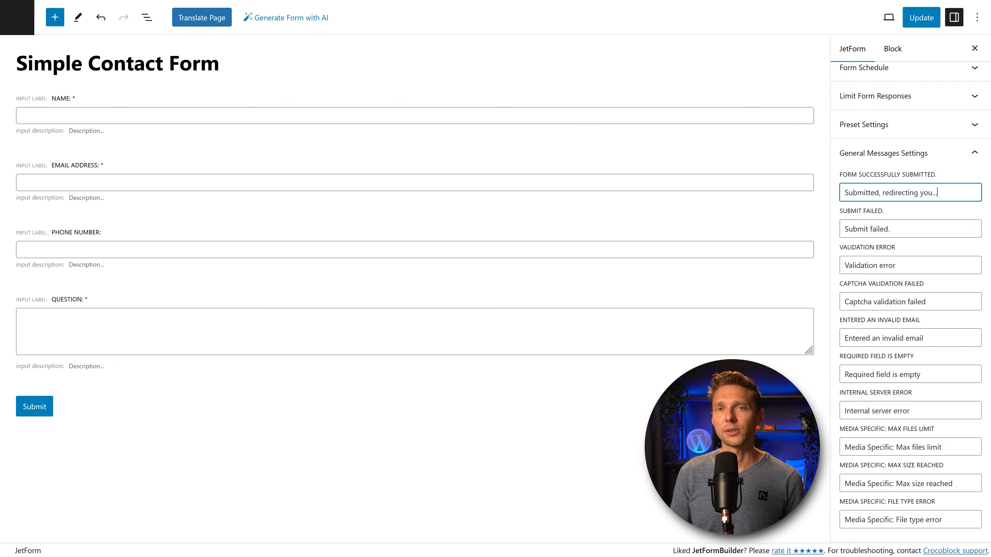
left_click(912, 229)
type(", something went wrong")
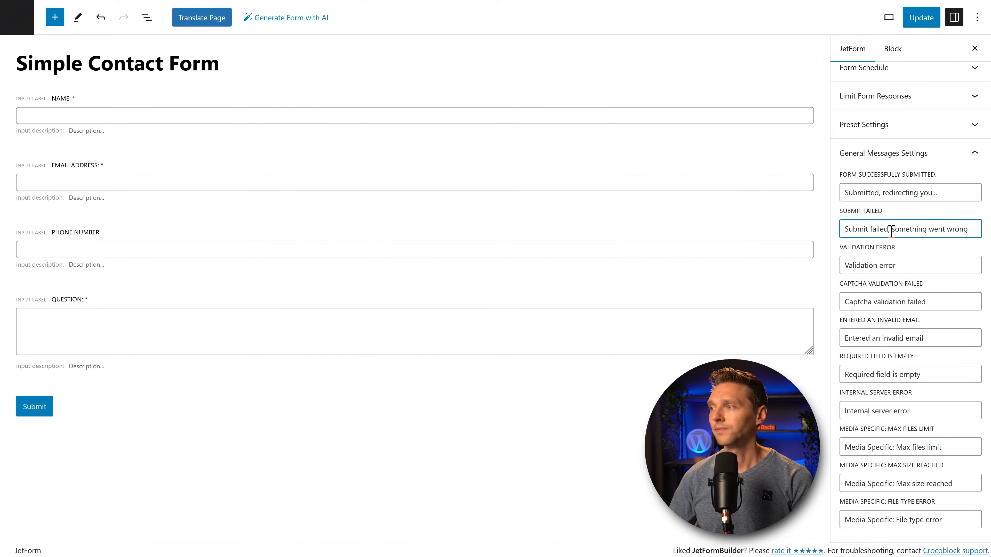
Step: Reword the validation error message into a friendlier check-all-fields notice
left_click(907, 265)
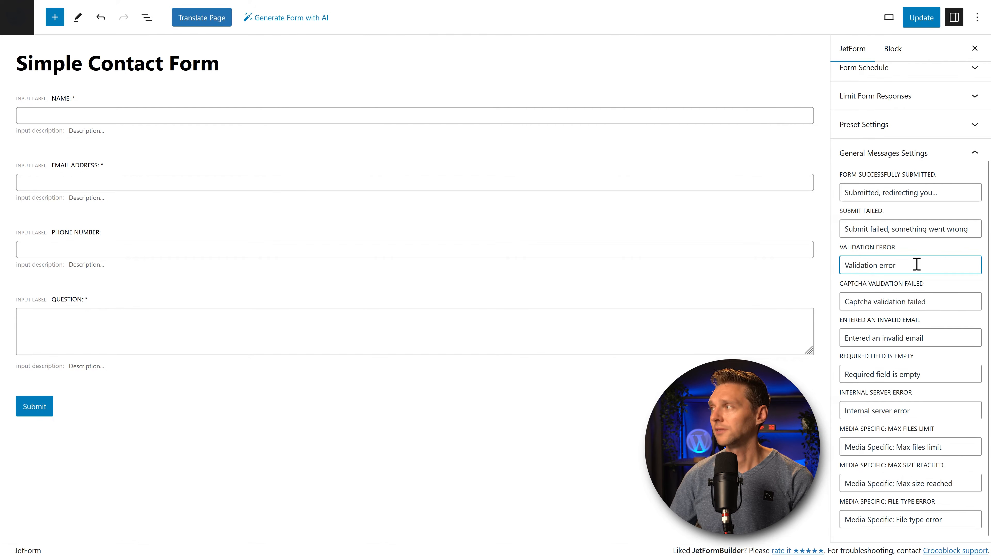
left_click_drag(937, 266, 793, 272)
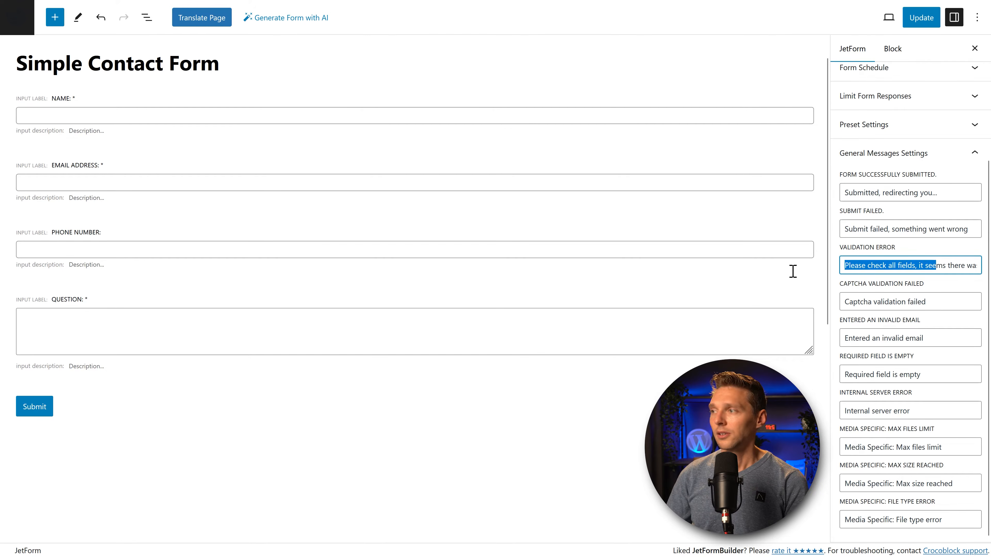
left_click(866, 272)
left_click_drag(886, 269, 975, 266)
left_click(968, 266)
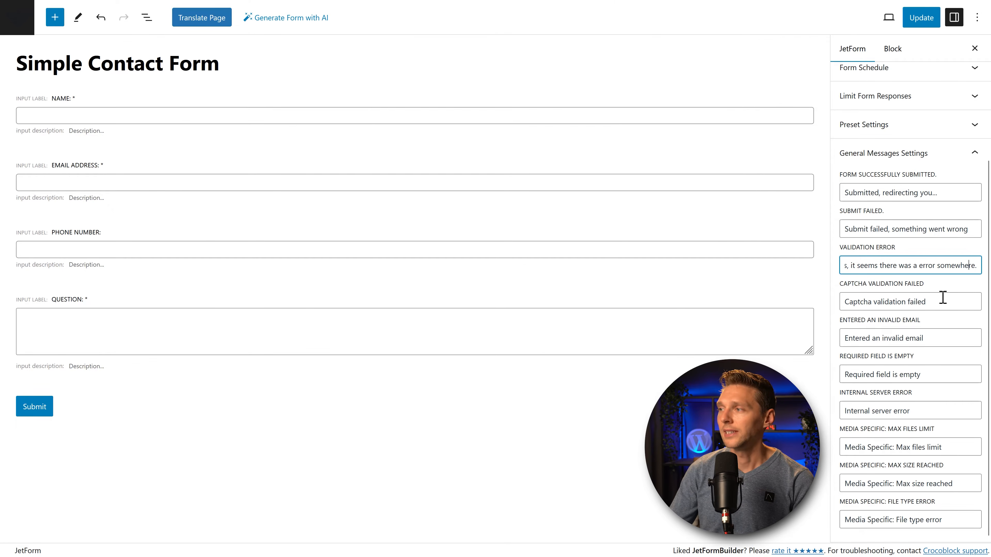
left_click_drag(946, 302, 787, 297)
middle_click(958, 316)
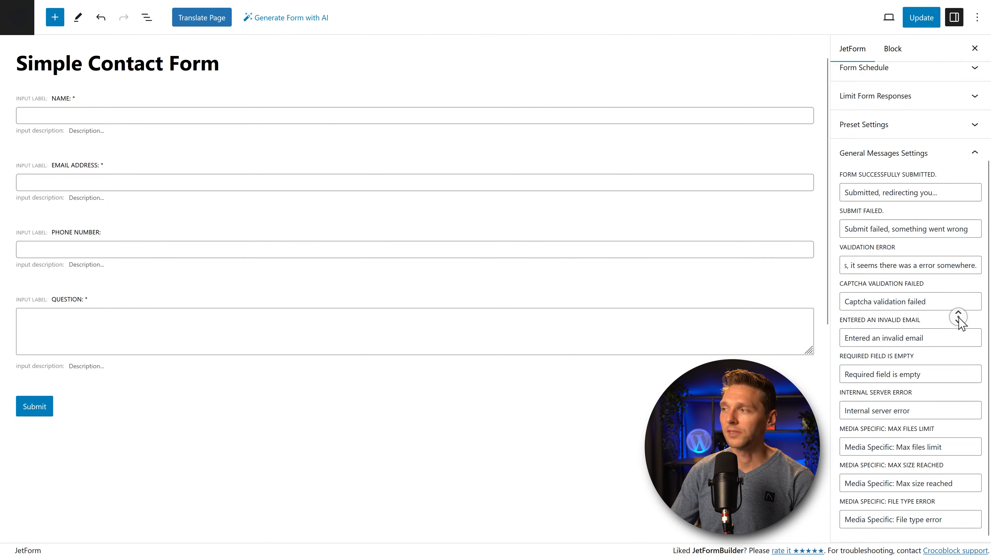
scroll(957, 316, "up", 4)
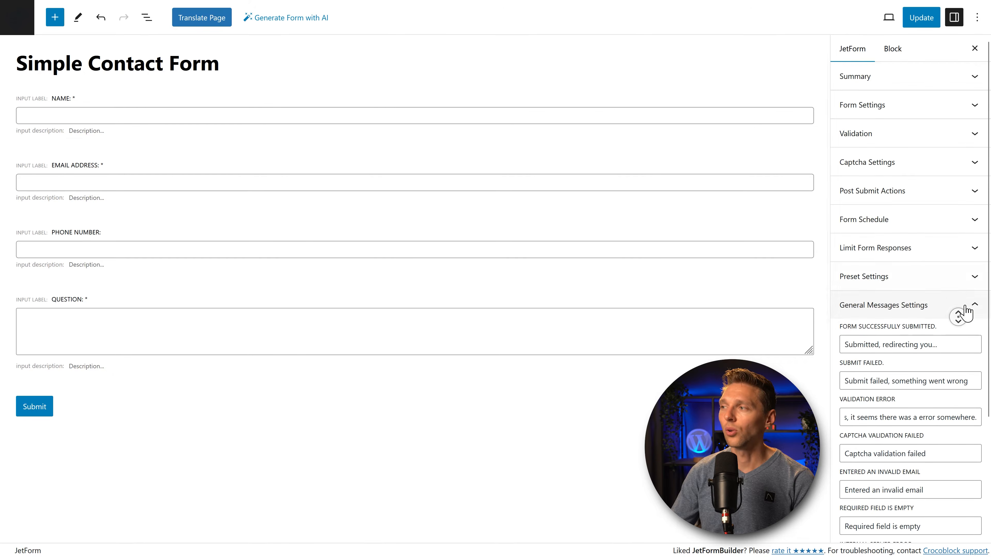
scroll(966, 312, "down", 4)
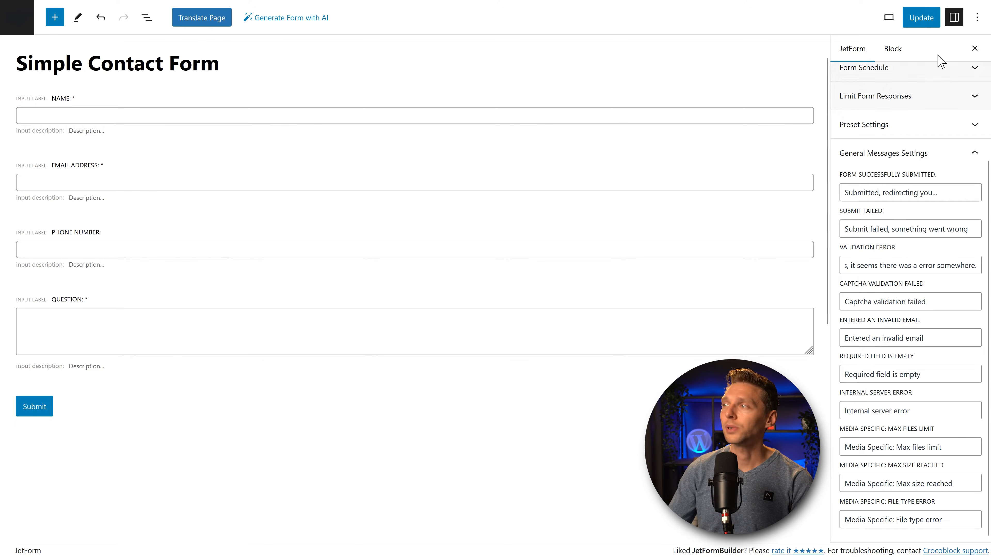
Step: Update the form until 'Post updated.' appears, and collapse General Messages Settings
left_click(920, 17)
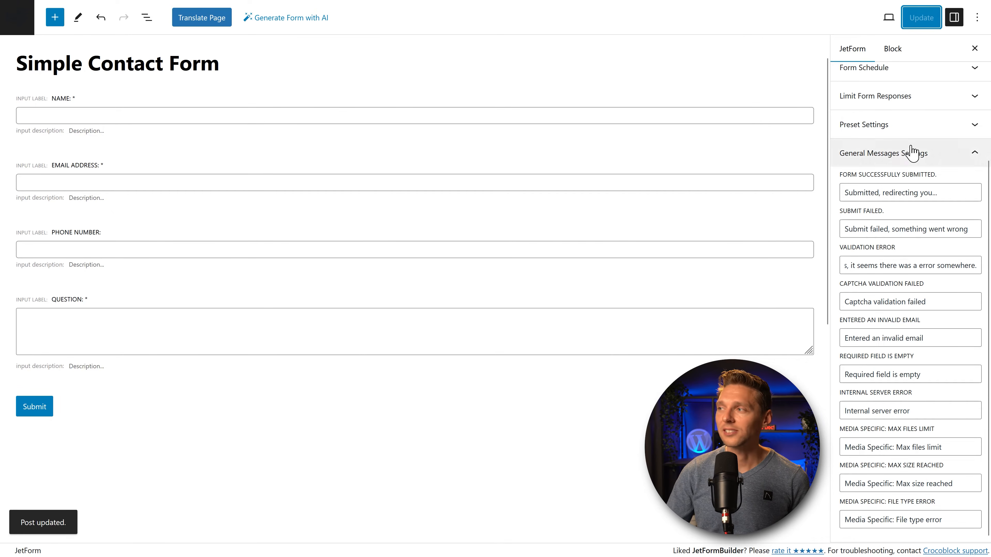
left_click(909, 152)
left_click(919, 361)
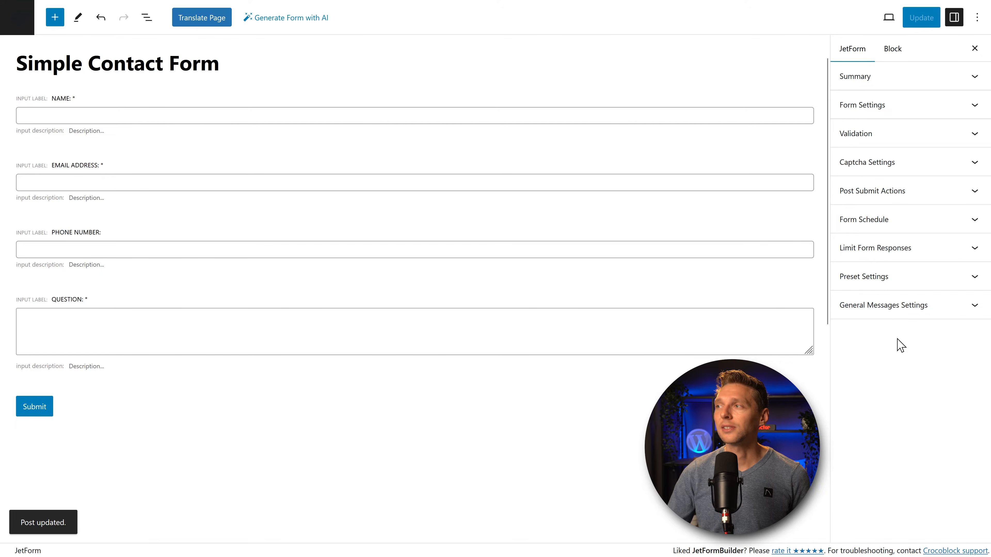
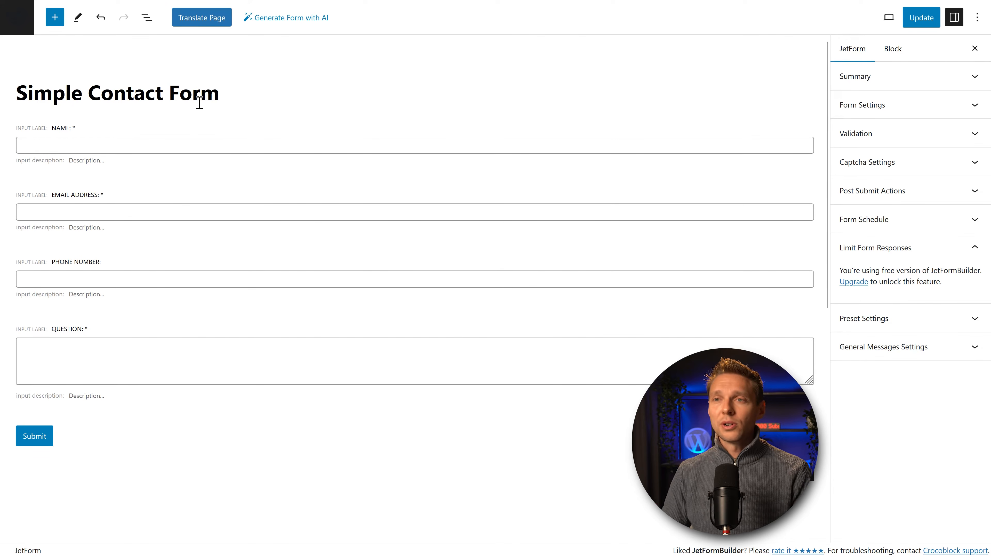
Step: Delete the Name and Email Address fields from the form
left_click(162, 142)
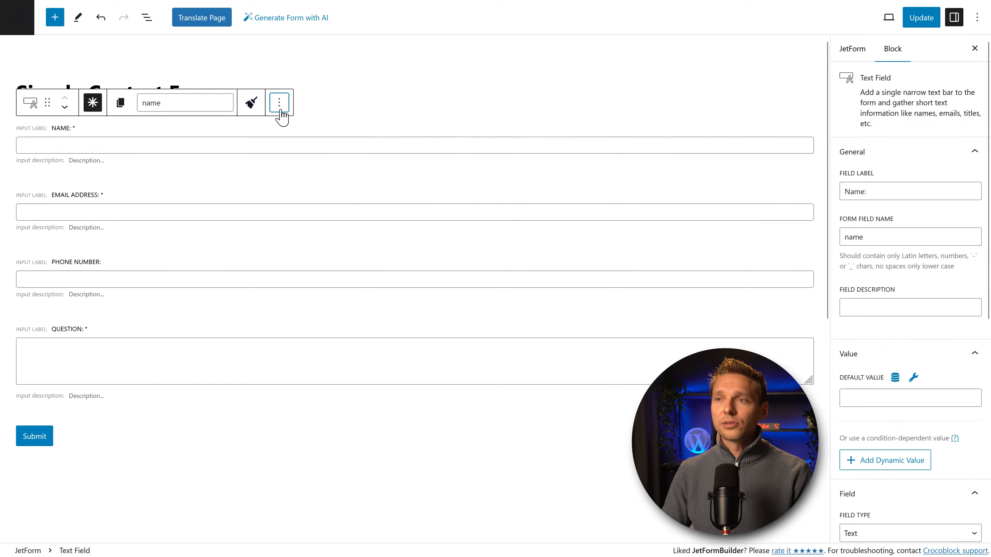
left_click(279, 103)
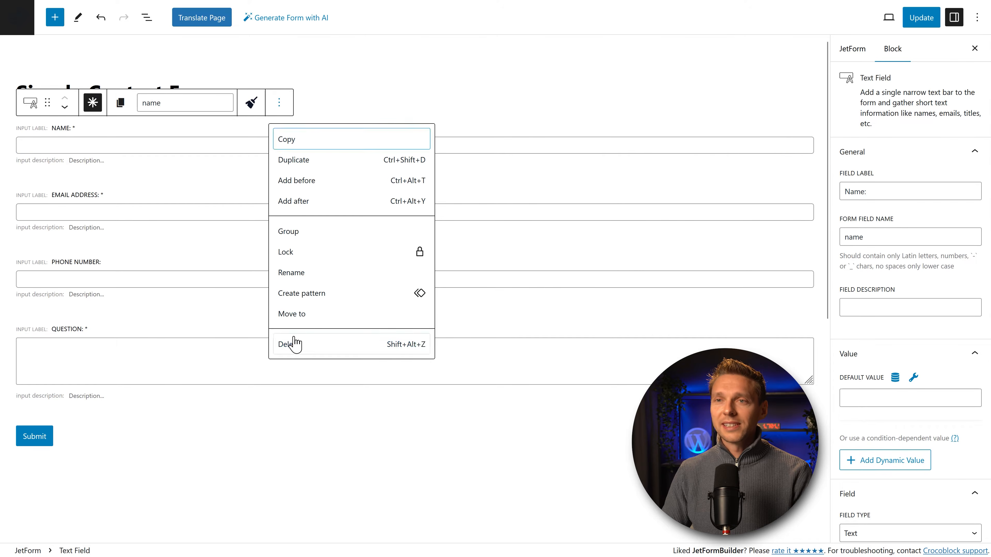
left_click(290, 344)
left_click(257, 150)
left_click(279, 103)
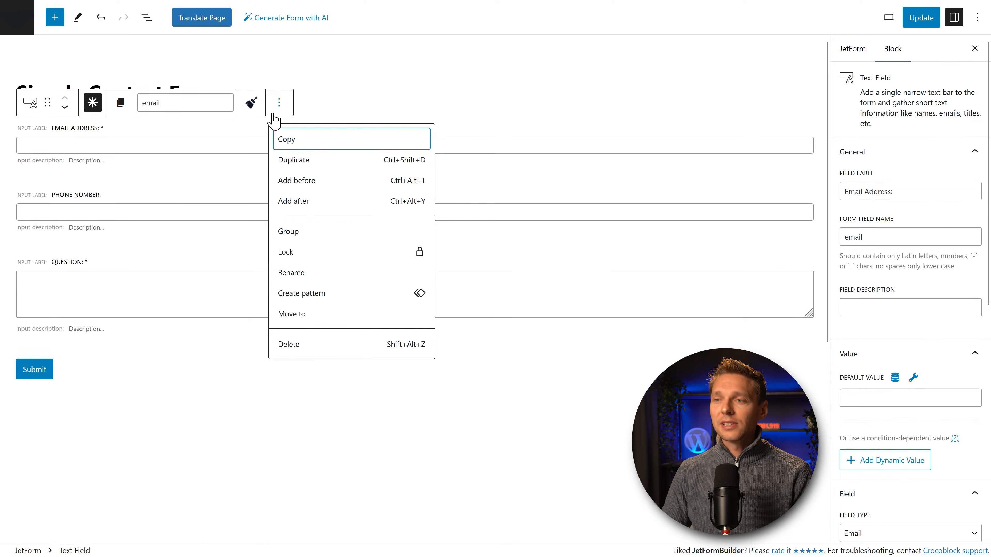
left_click(289, 344)
Step: Delete the Phone Number and Question fields, leaving only the Submit button
left_click(277, 140)
left_click(279, 103)
left_click(288, 344)
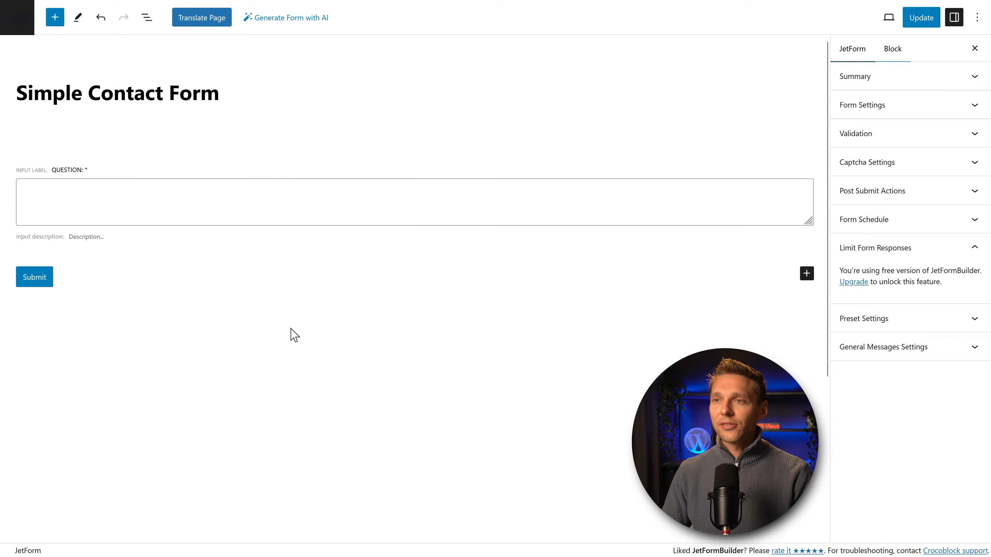
left_click(280, 144)
left_click(279, 103)
left_click(289, 343)
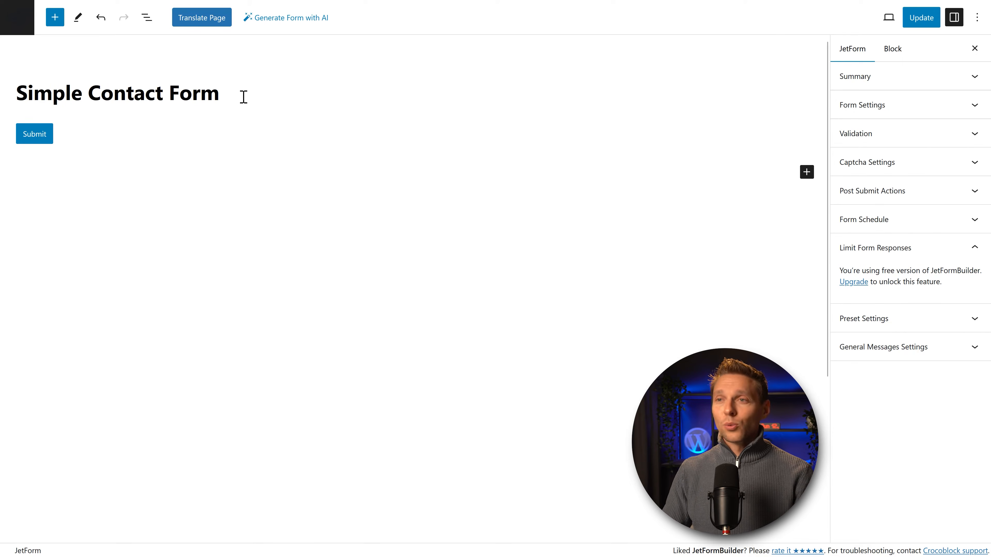
left_click(806, 173)
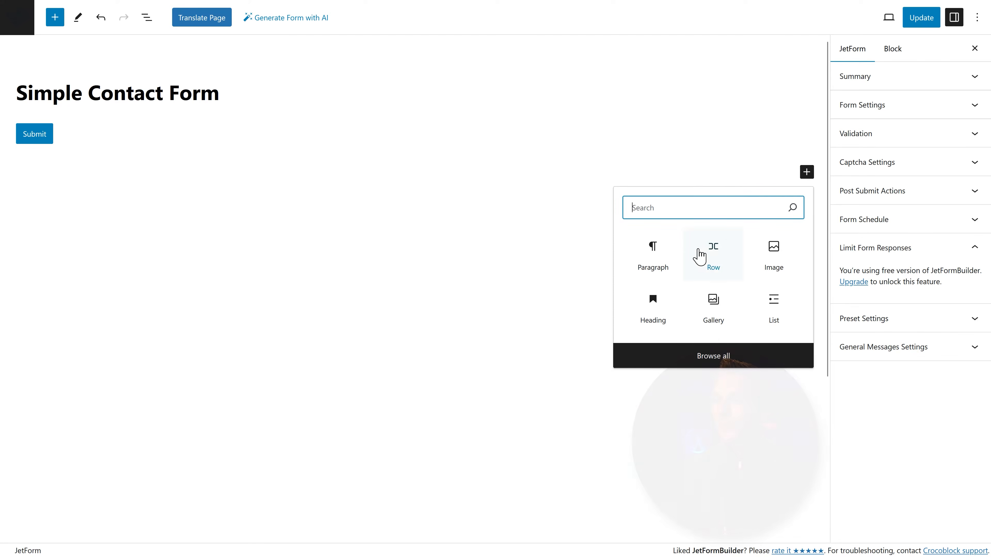
Step: Browse all blocks and drag a Text Field from JET FORM FIELDS onto the form
left_click(708, 358)
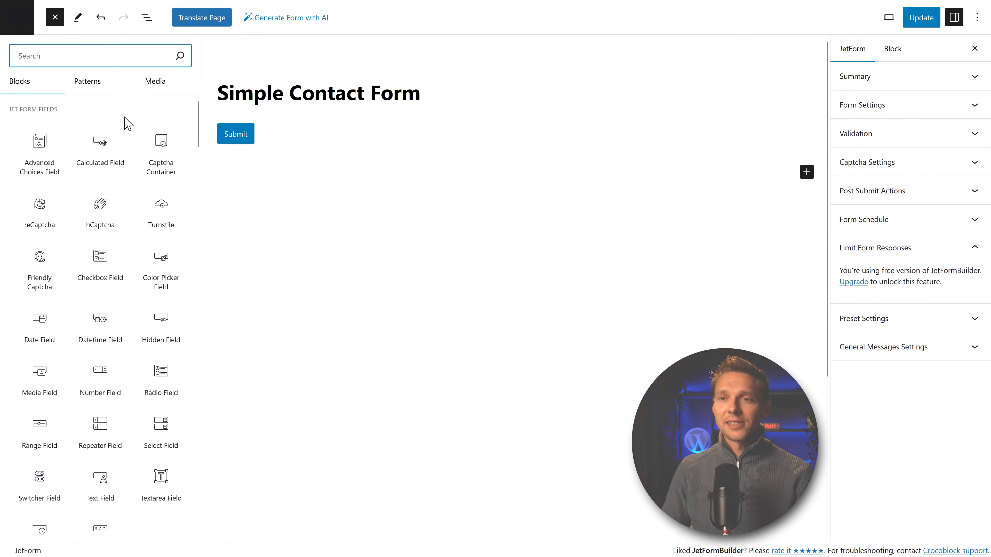
mouse_move(15, 172)
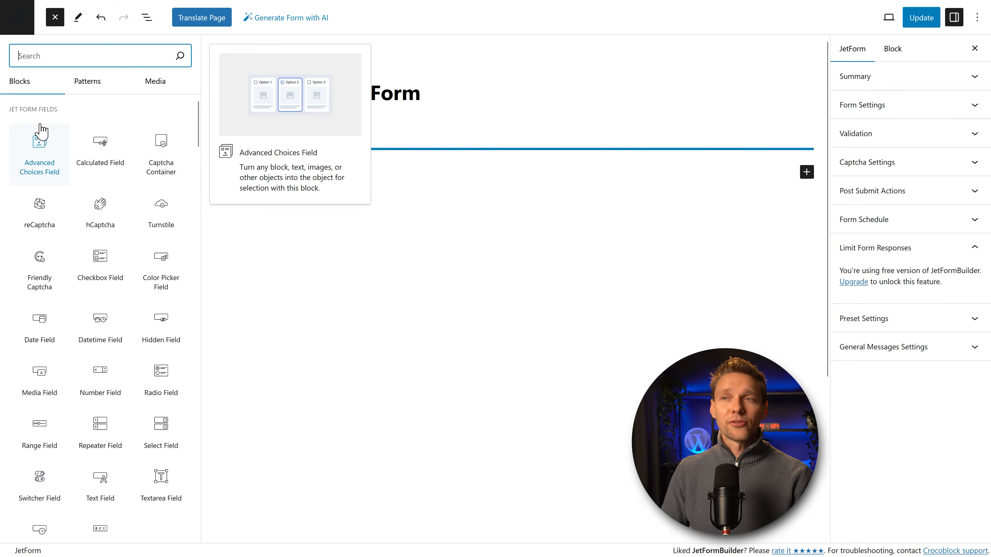
mouse_move(156, 167)
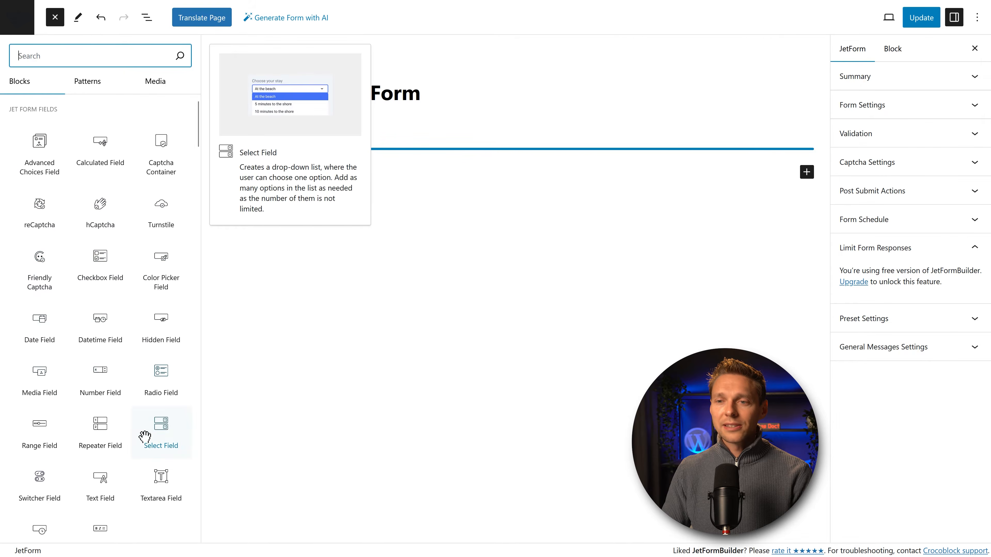
scroll(118, 515, "down", 3)
scroll(141, 470, "up", 3)
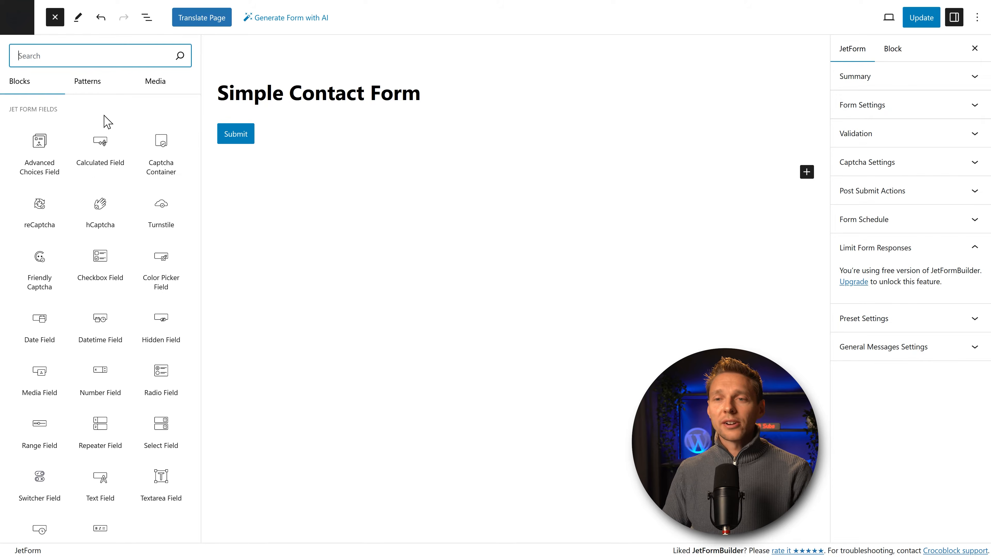
scroll(101, 430, "down", 1)
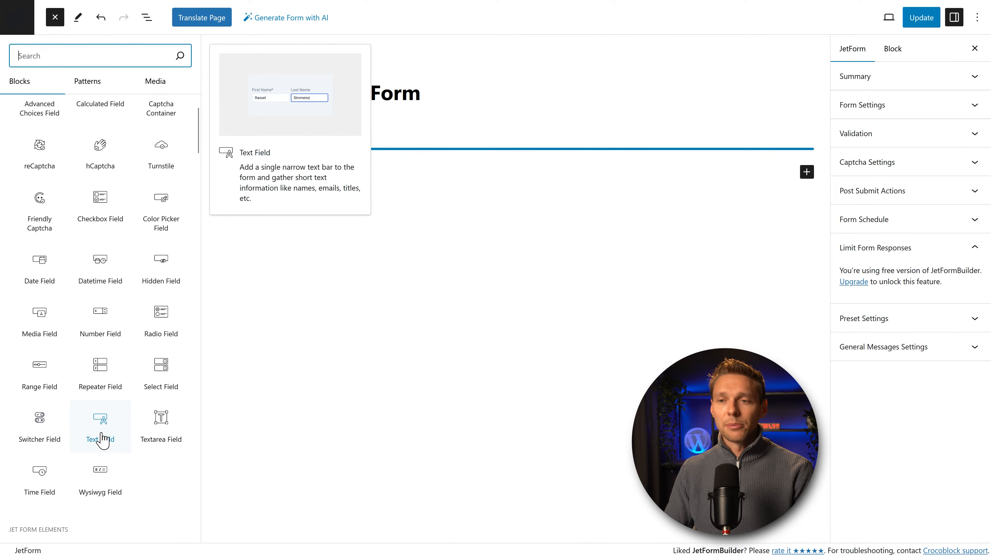
left_click_drag(103, 440, 258, 117)
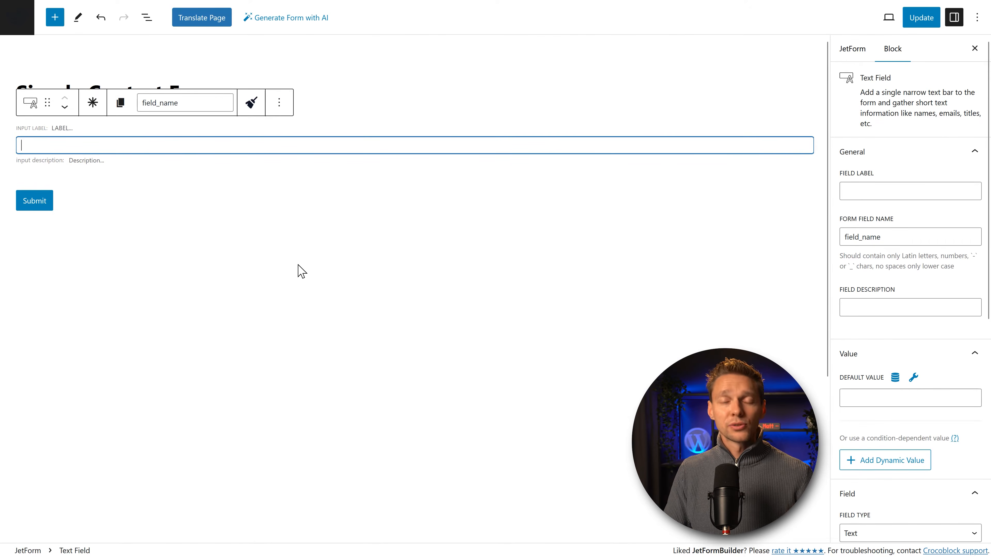
Step: Keep the new text field above Submit and mark it as required
left_click(33, 104)
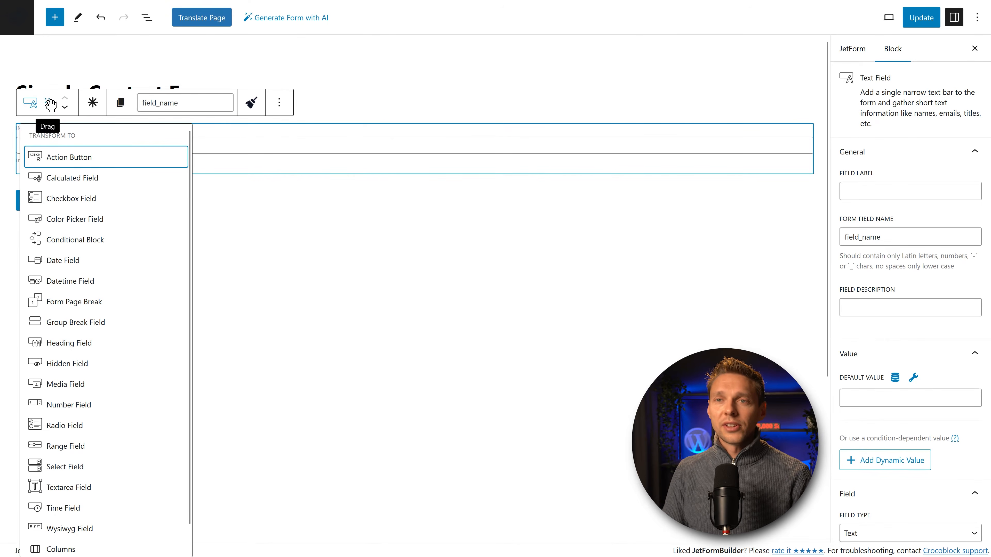
mouse_move(49, 104)
left_mouse_down()
mouse_move(59, 162)
mouse_move(51, 121)
left_mouse_up()
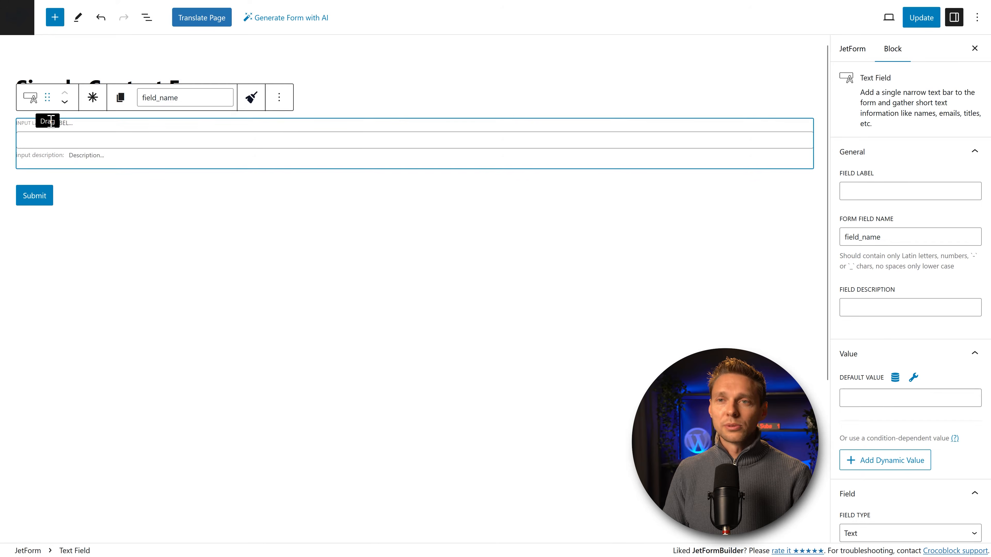
left_click(65, 102)
left_click(65, 95)
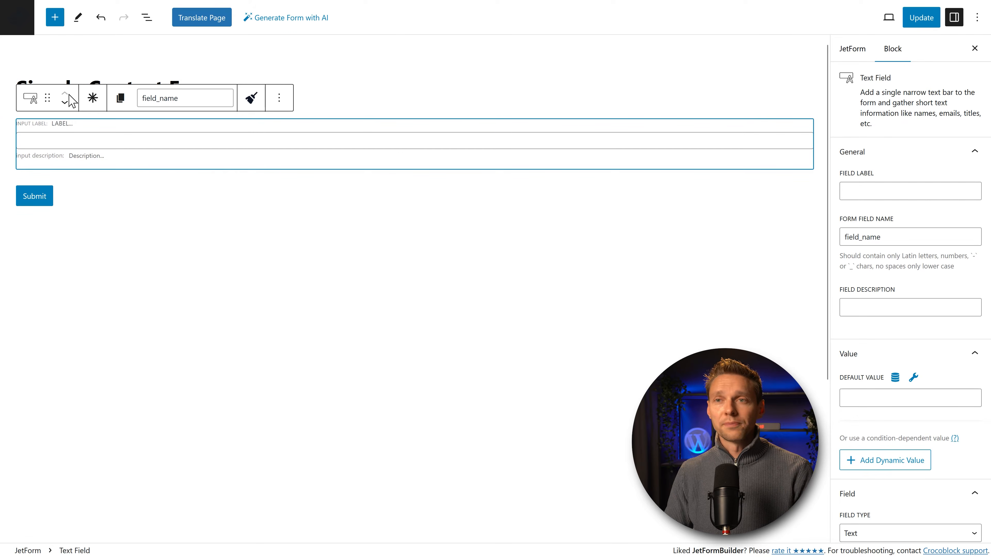
left_click(94, 100)
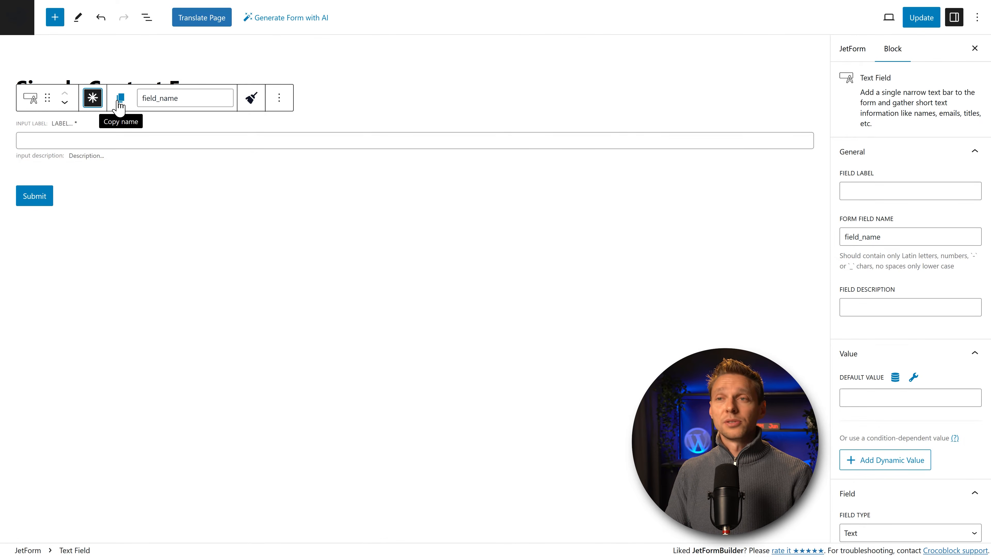
Step: Rename the field from field_name to 'Name' and sanitize its input as text
left_click(181, 98)
left_click_drag(181, 99, 144, 102)
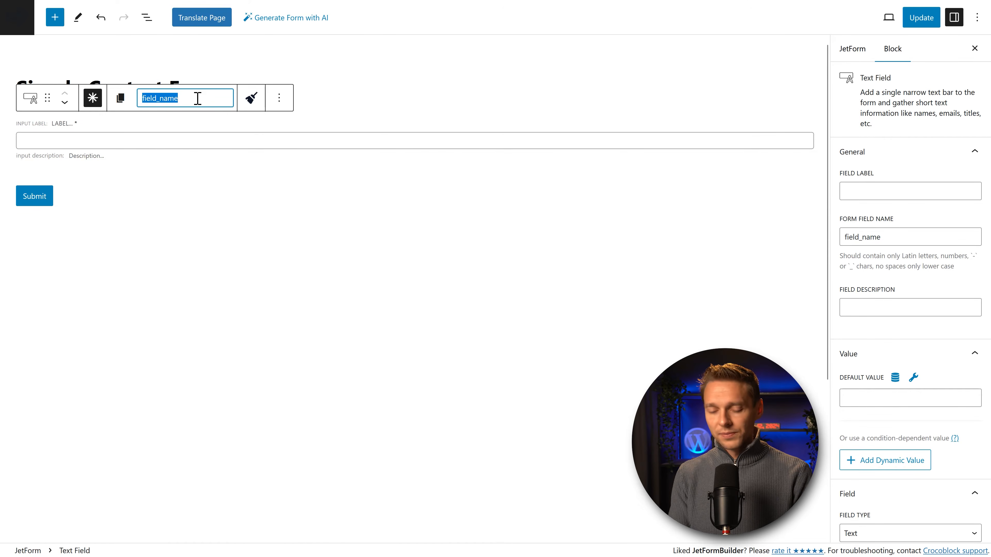
type("Name")
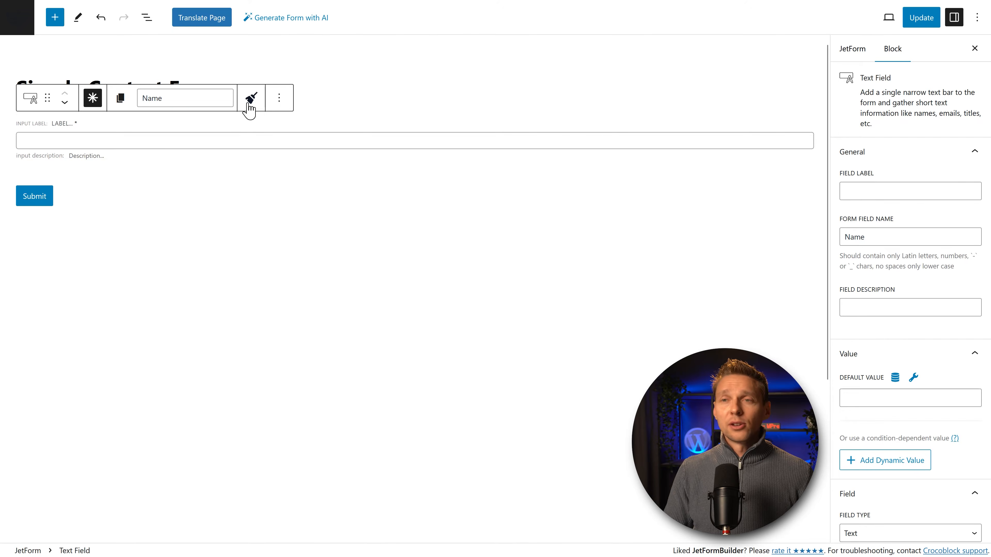
left_click(250, 100)
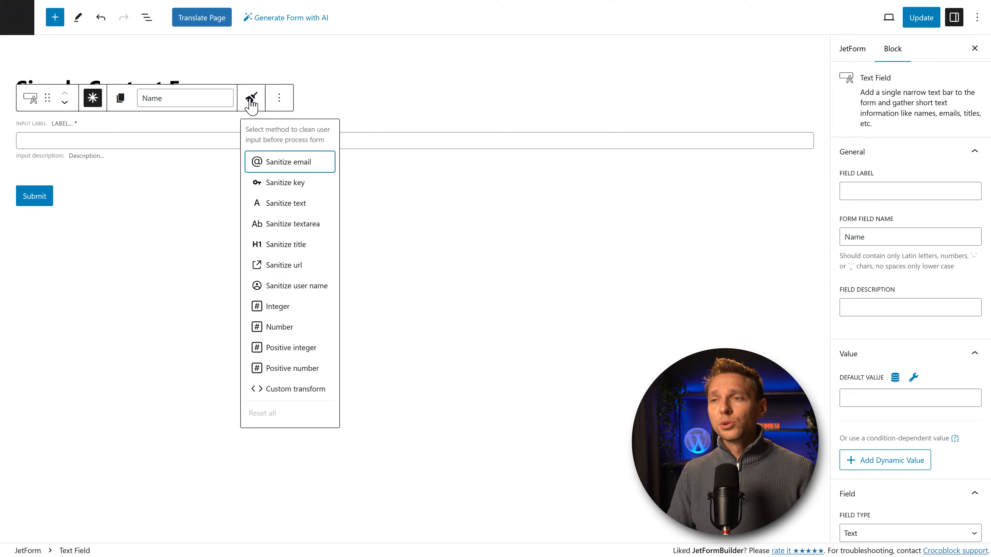
left_click(281, 205)
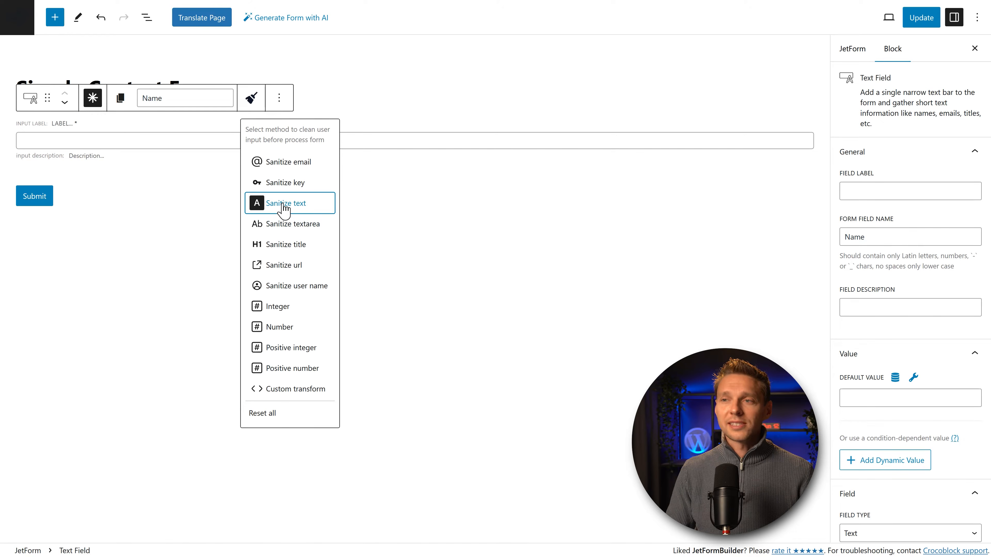
left_click(280, 103)
left_click(279, 103)
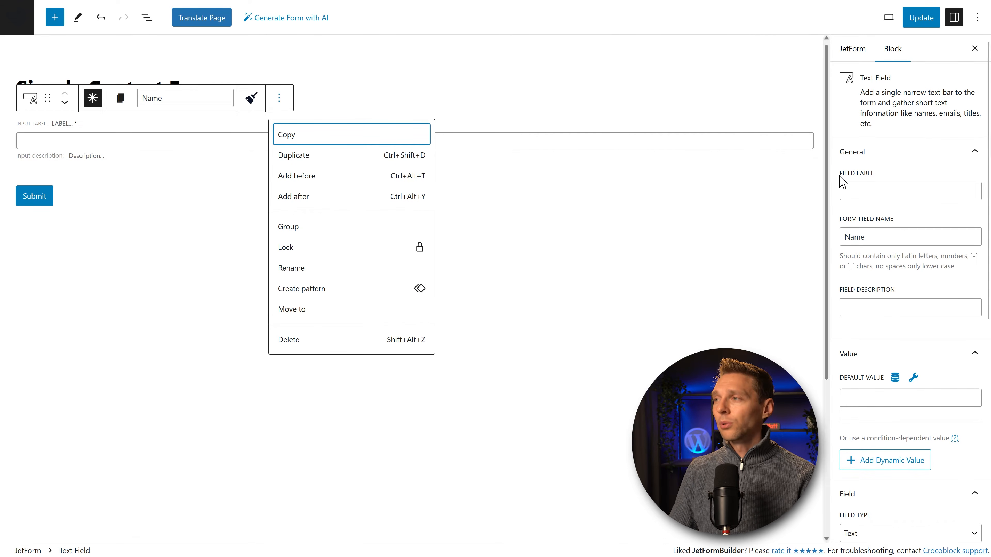
Step: Set the field label to 'Your name:'
left_click(874, 195)
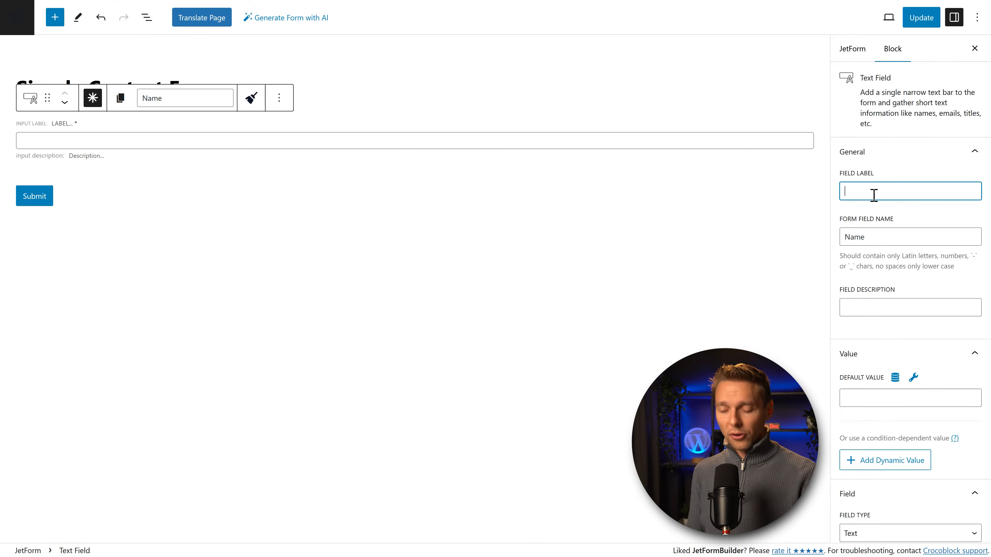
type("Your name:")
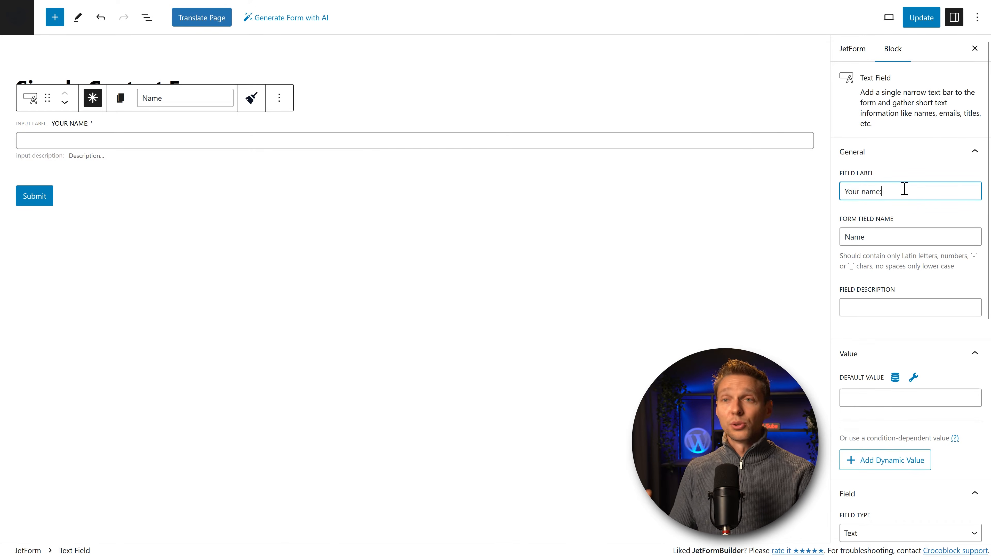
left_click(893, 236)
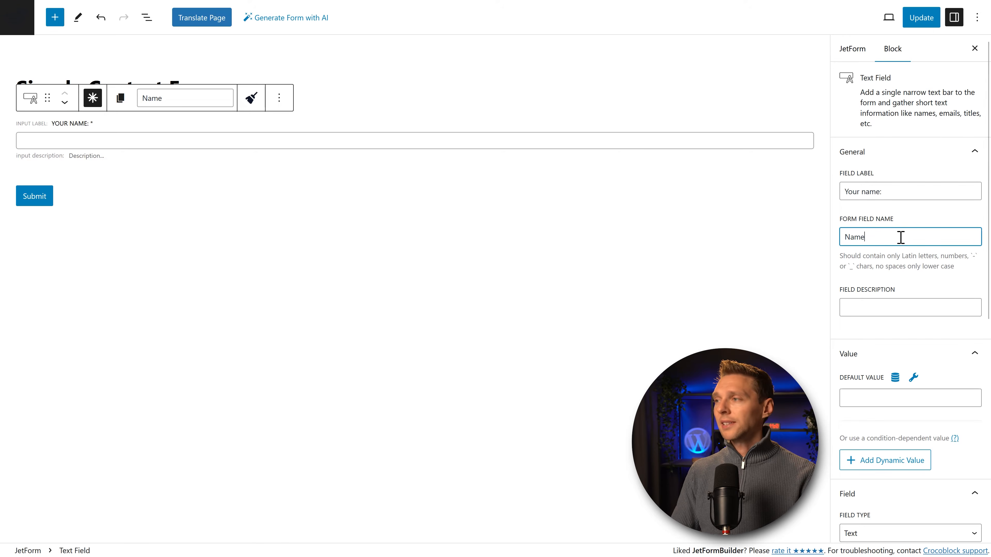
Step: Try the description 'We would like to know your name', clear it, and bring up the default-value preset
left_click(889, 303)
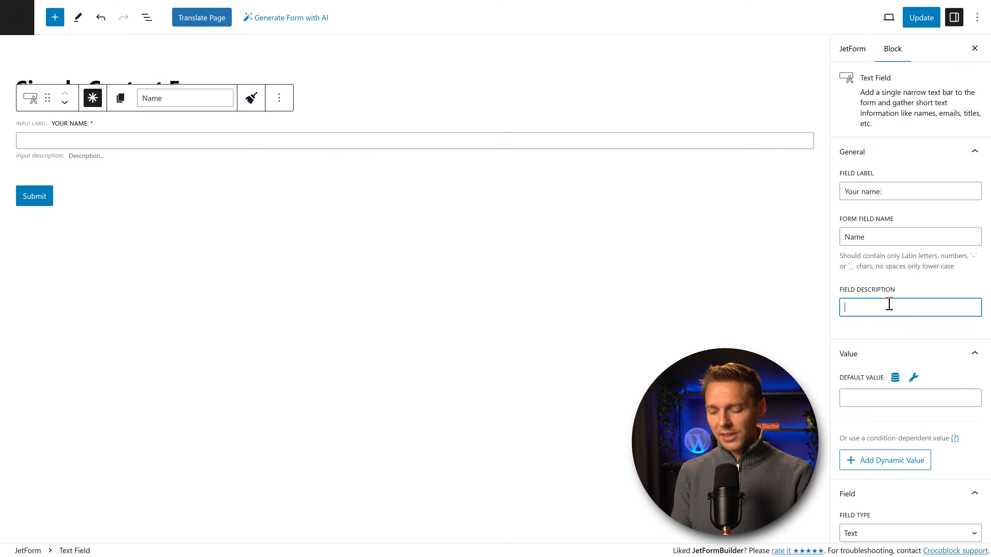
type("We would like to know your name")
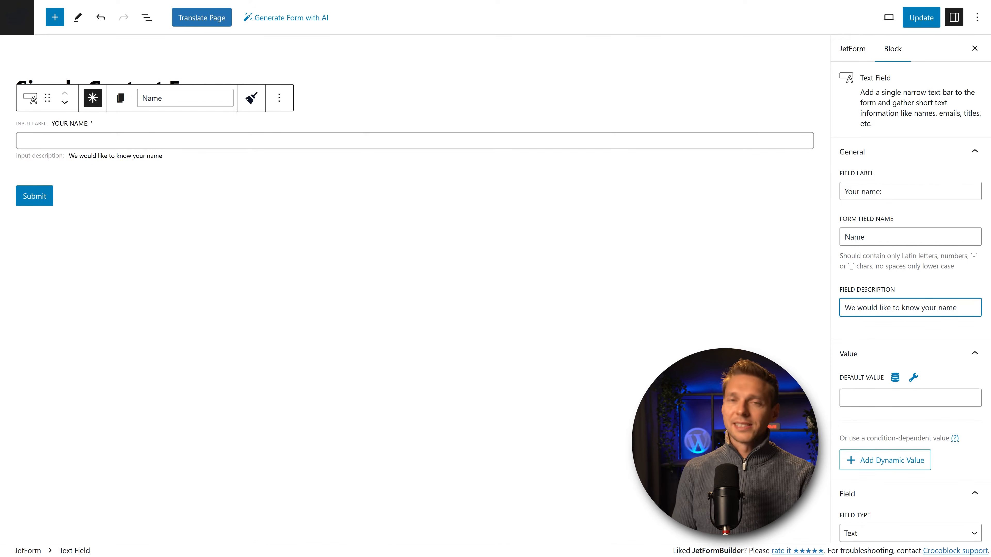
key("ctrl+a")
key("BackSpace")
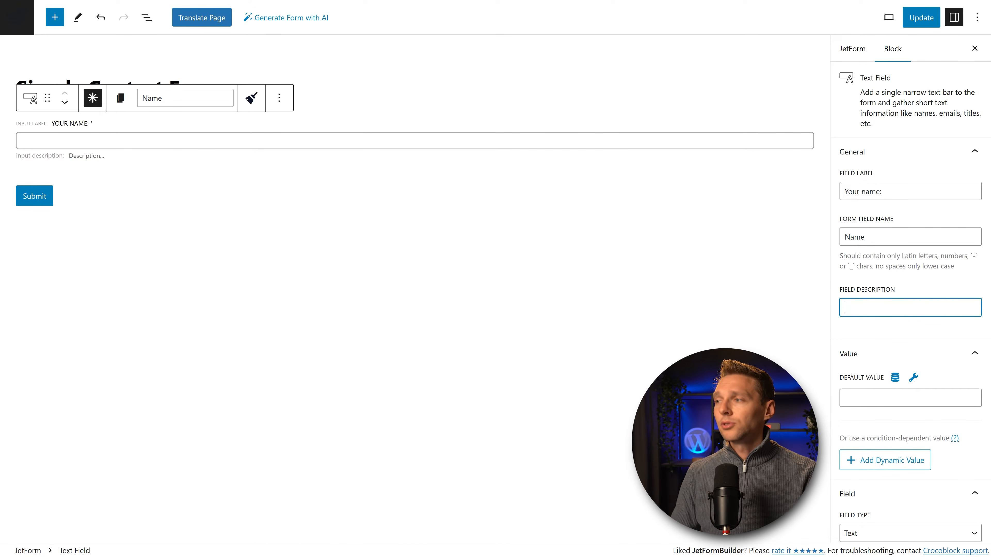
middle_click(880, 284)
middle_click(940, 241)
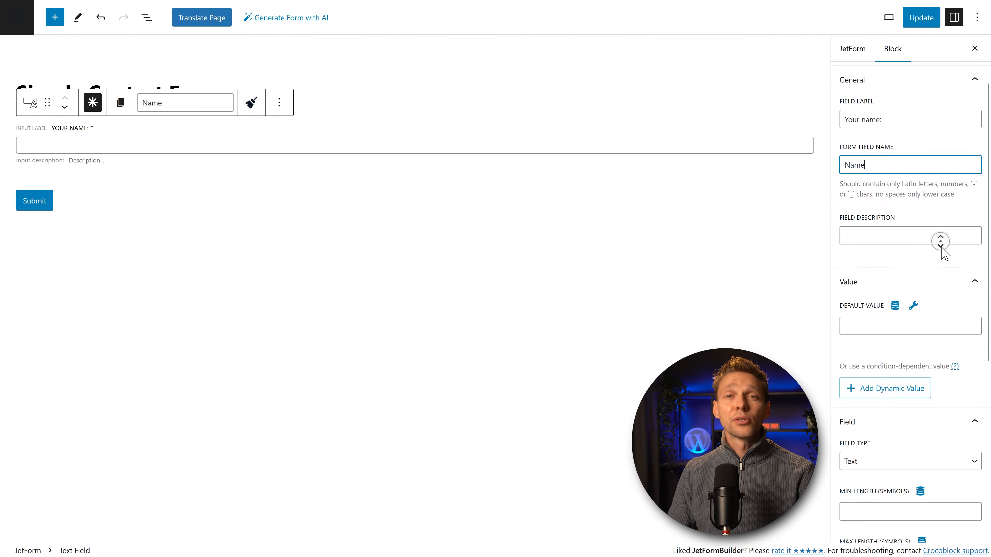
left_click(941, 249)
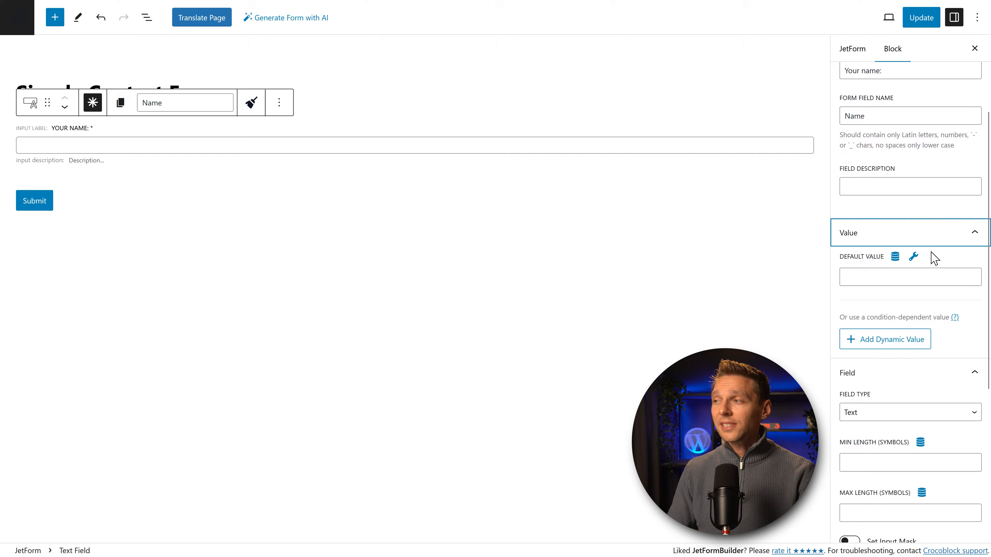
left_click(895, 257)
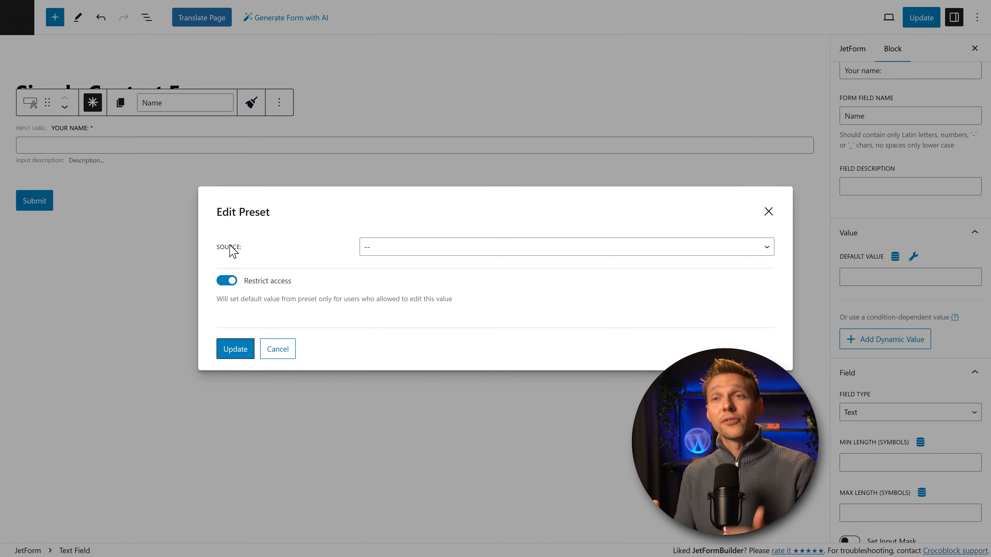
Step: Set the default value preset to Source User, Current user, First Name, and update
left_click(385, 252)
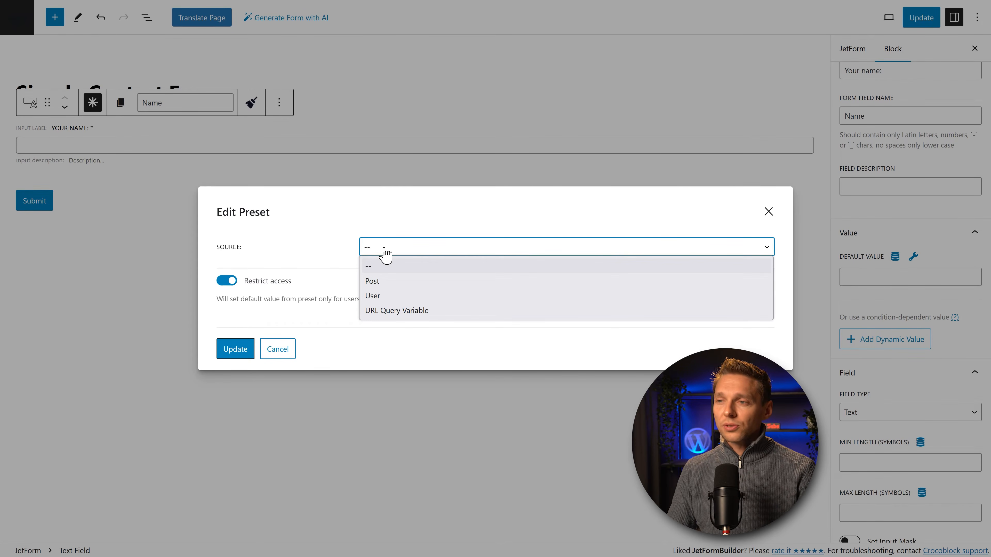
left_click(382, 296)
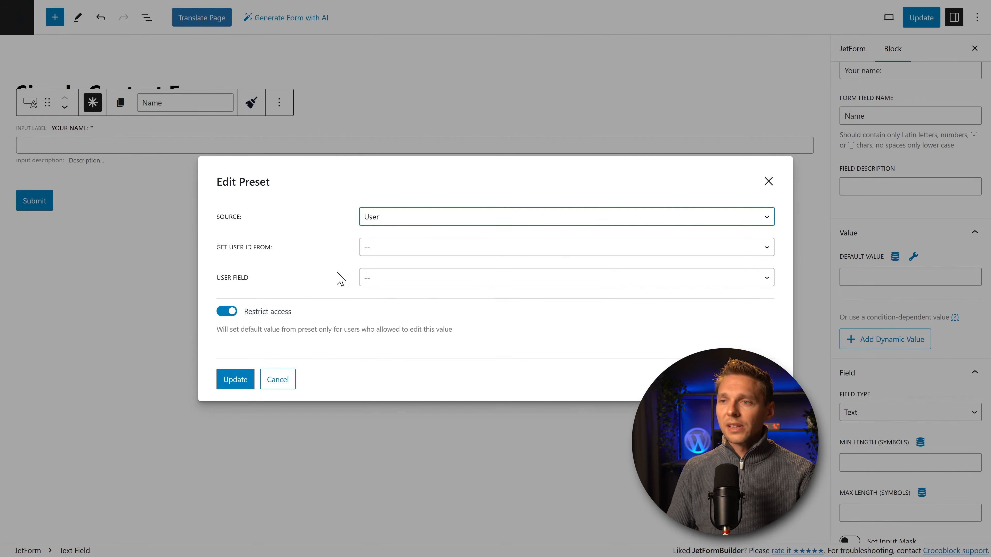
left_click(370, 249)
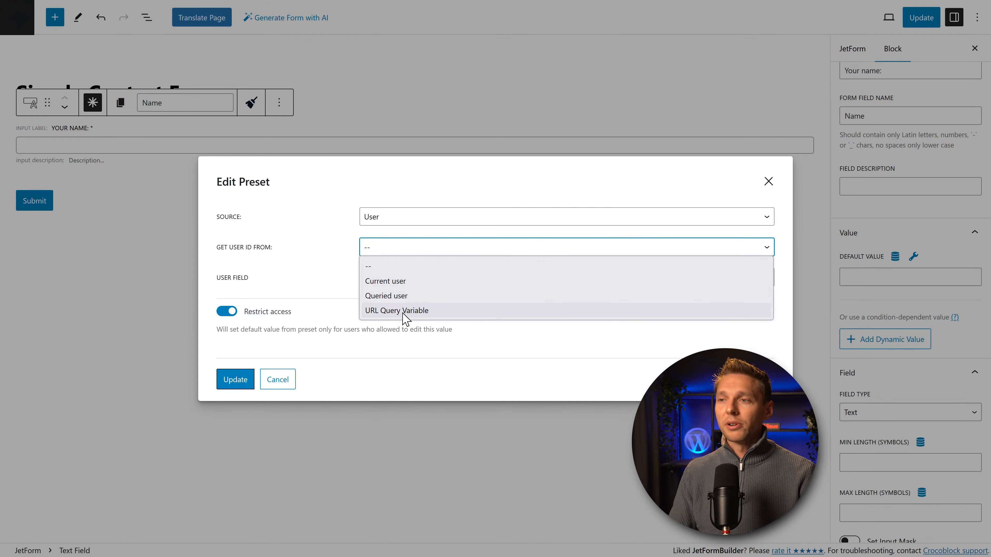
left_click(388, 282)
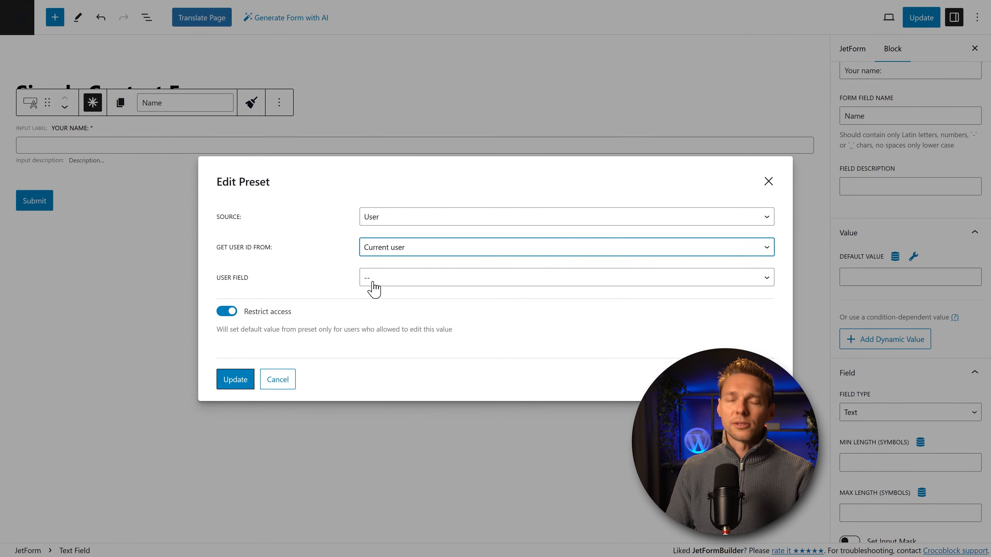
left_click(381, 284)
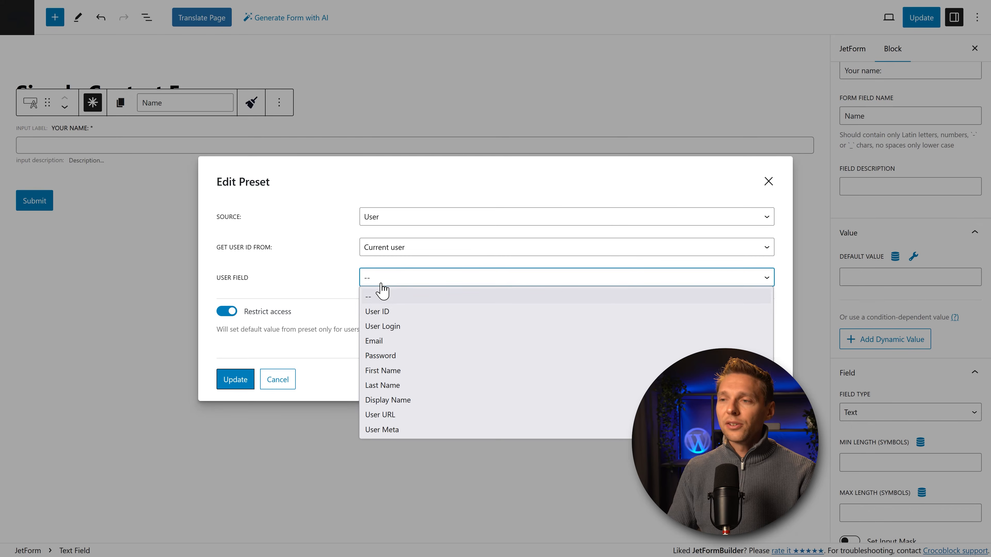
left_click(390, 375)
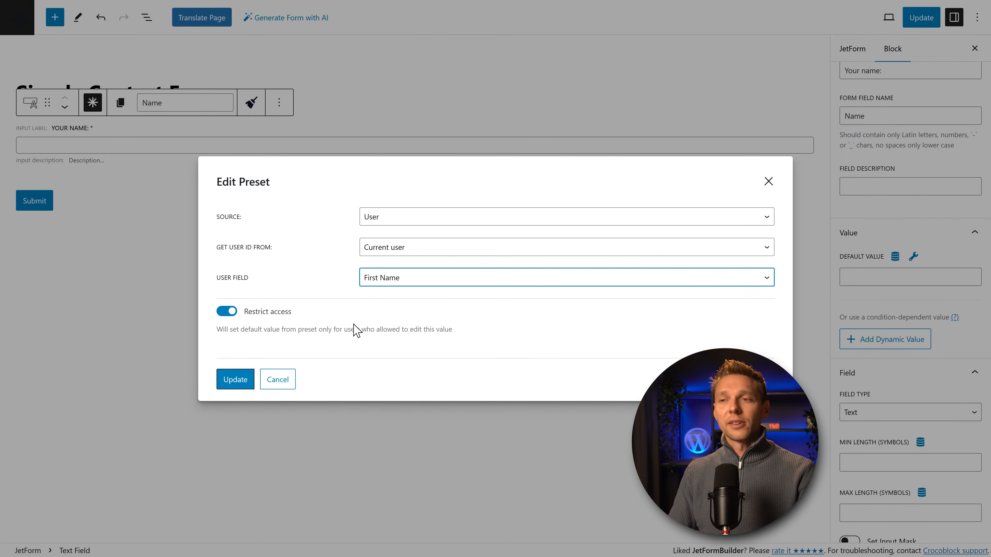
left_click(236, 383)
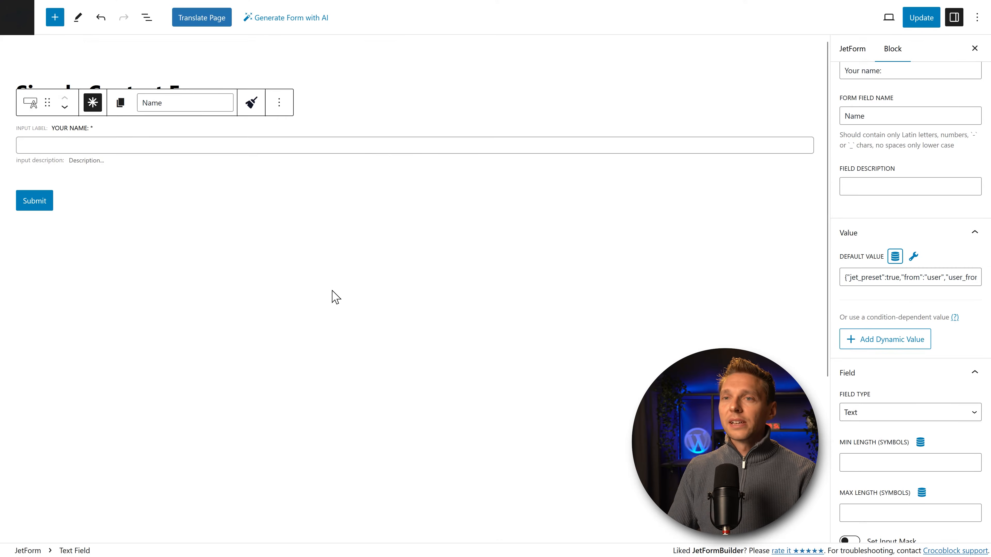
Step: Browse the extra macros like %CT::CurrentDate% and start a condition-dependent value
left_click_drag(853, 277, 823, 291)
left_click(858, 278)
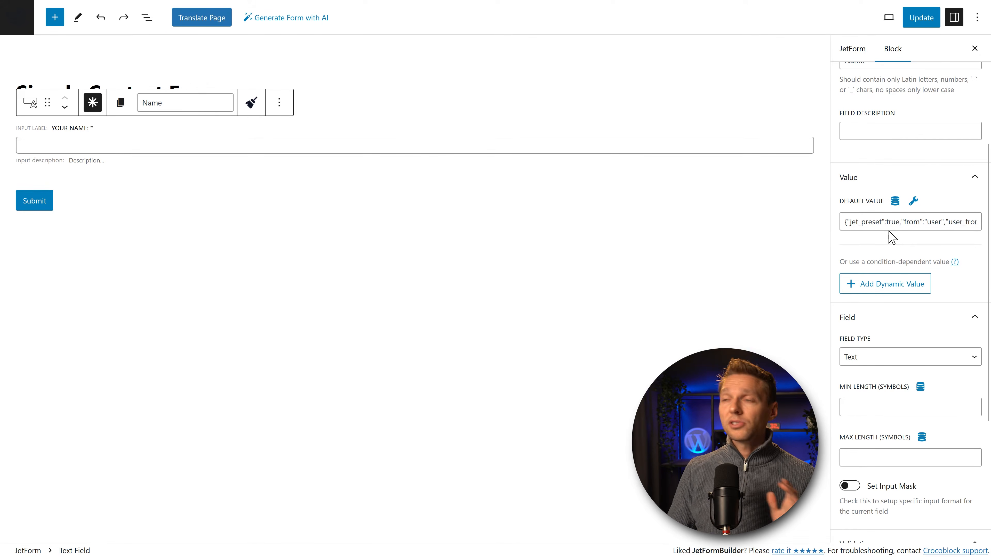
left_click(905, 225)
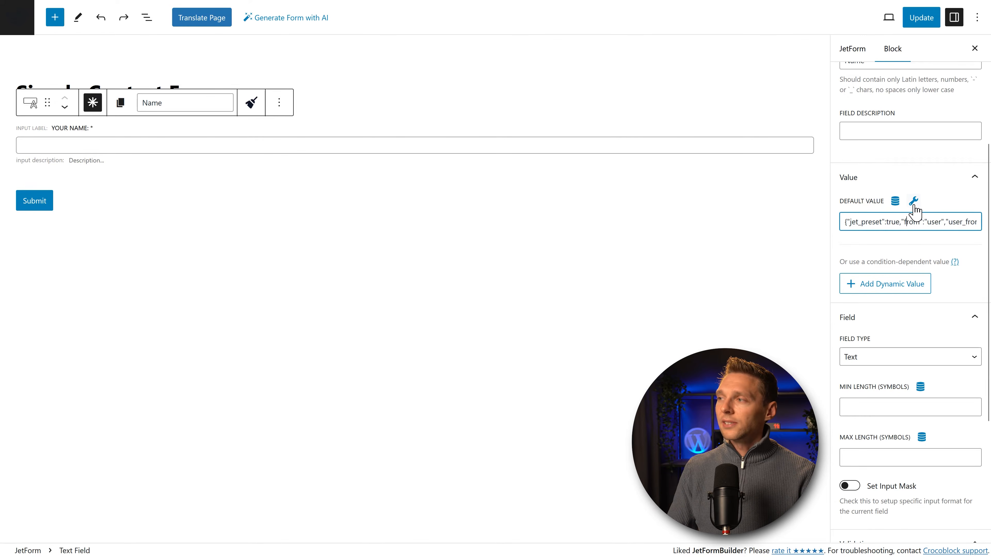
left_click(913, 202)
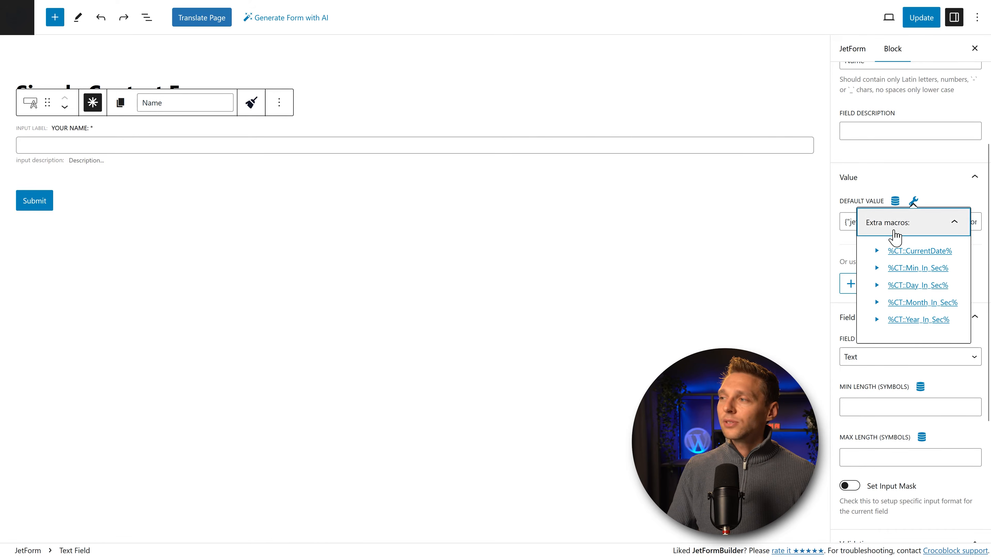
left_click(876, 250)
left_click(876, 300)
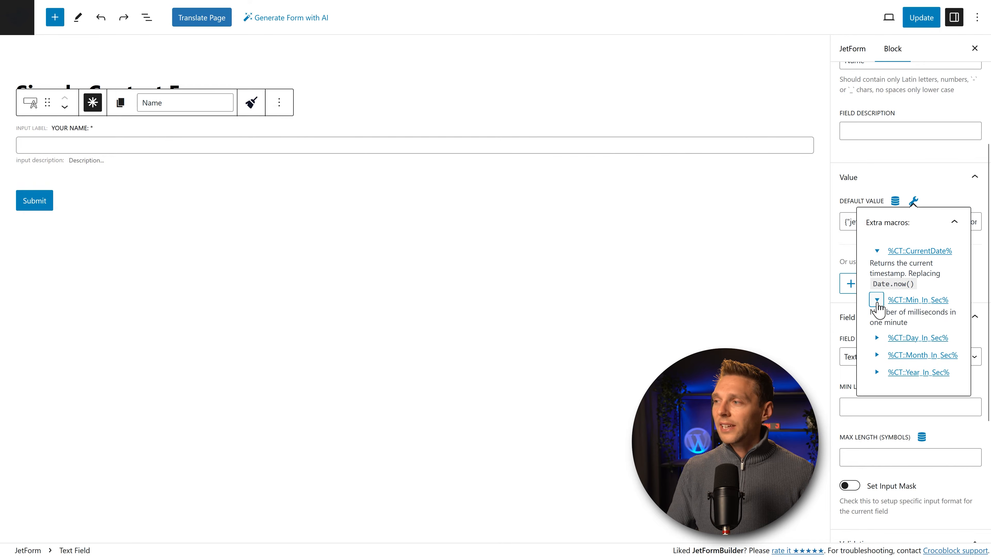
left_click(876, 337)
left_click(876, 376)
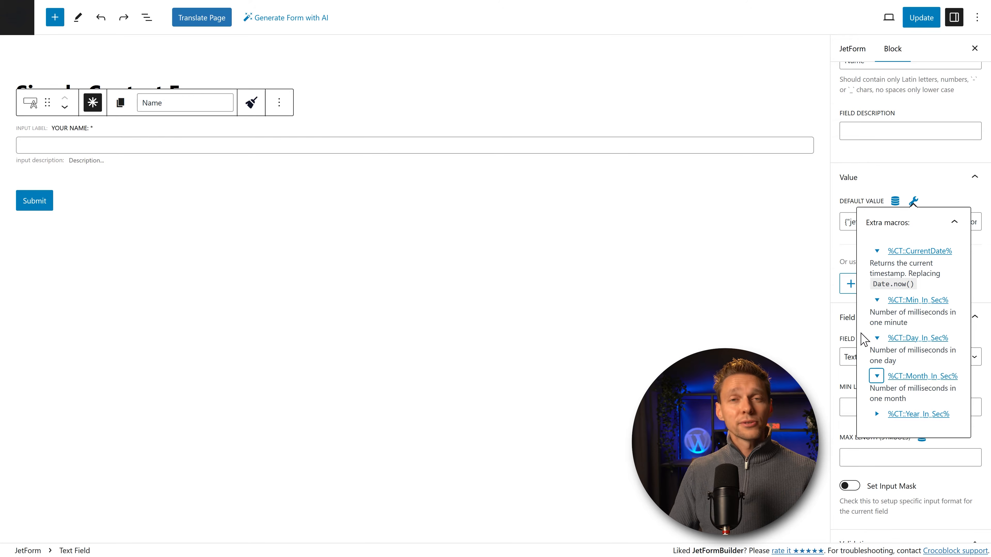
left_click(959, 223)
middle_click(935, 215)
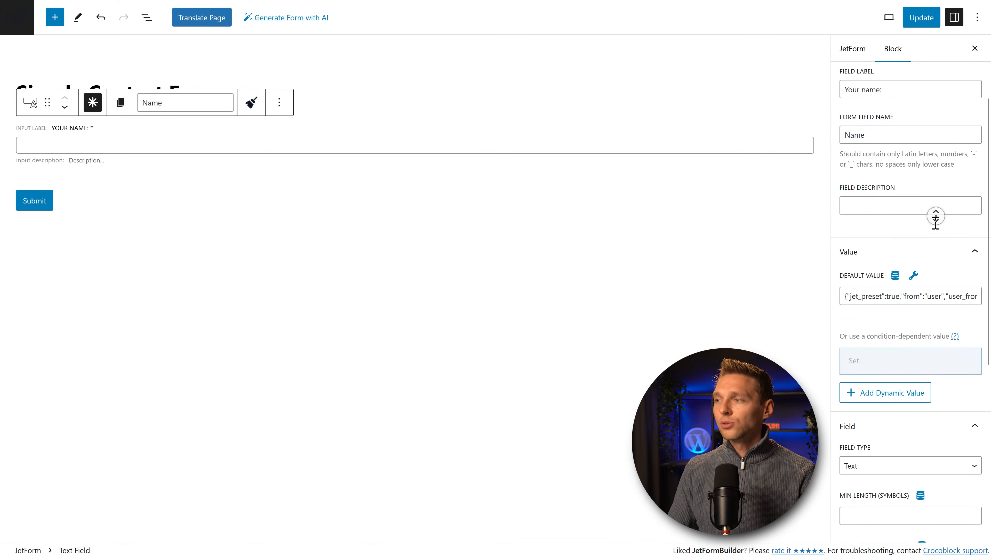
middle_click(934, 223)
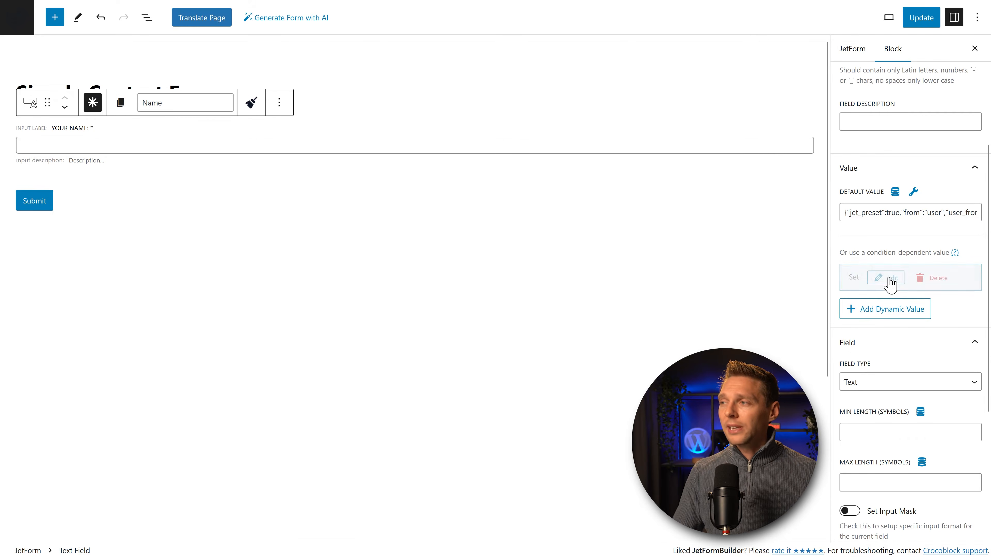
left_click(888, 278)
left_click(360, 149)
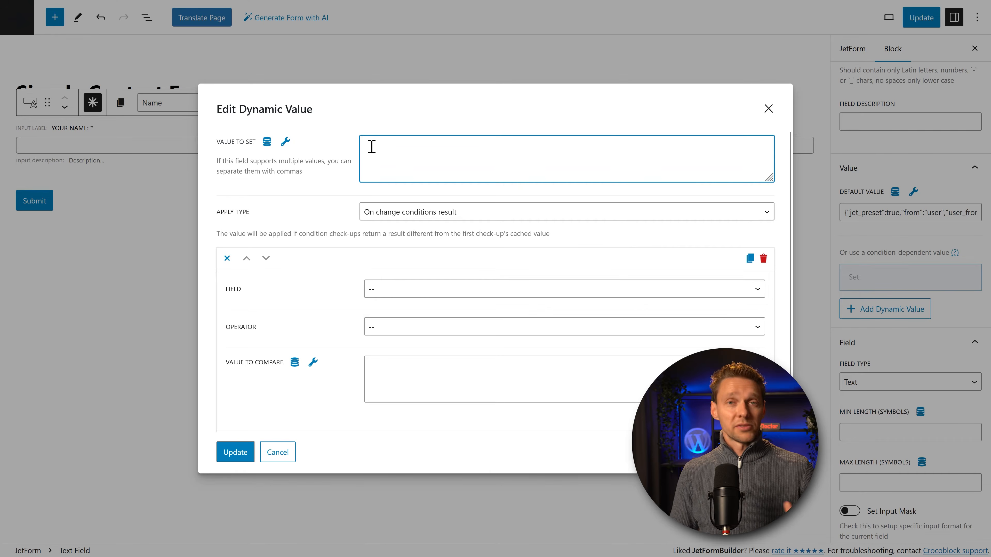
left_click(266, 142)
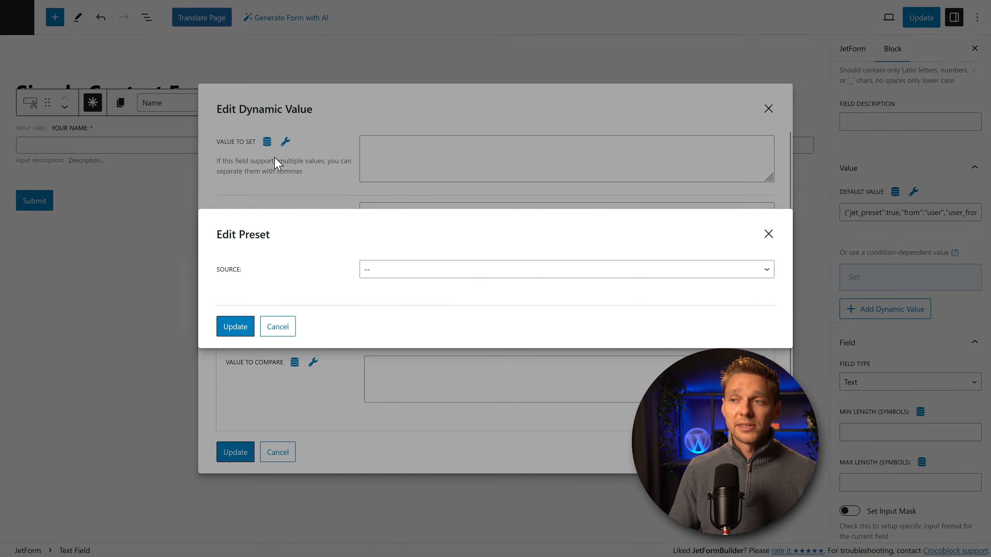
left_click(393, 269)
left_click(391, 319)
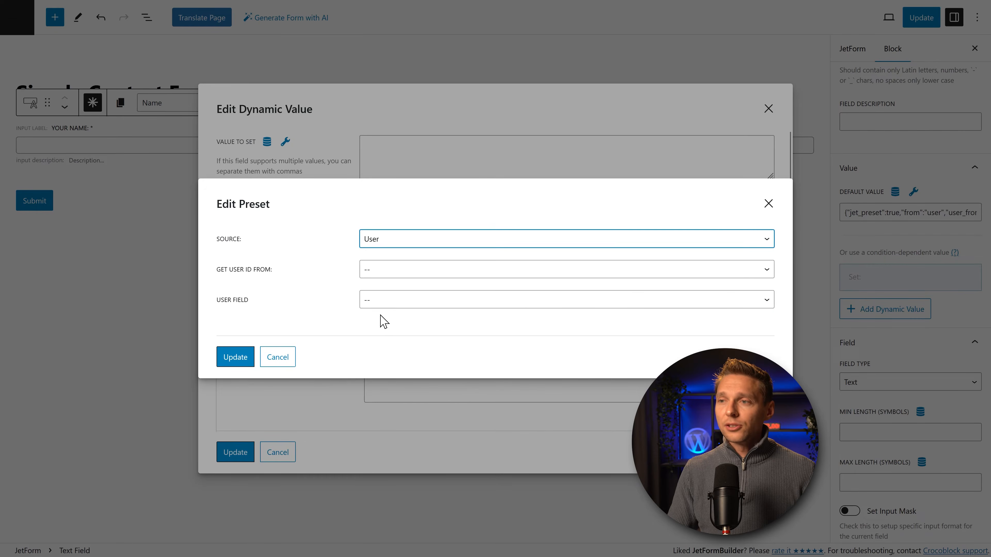
left_click(380, 275)
left_click(385, 303)
left_click(387, 301)
left_click(390, 392)
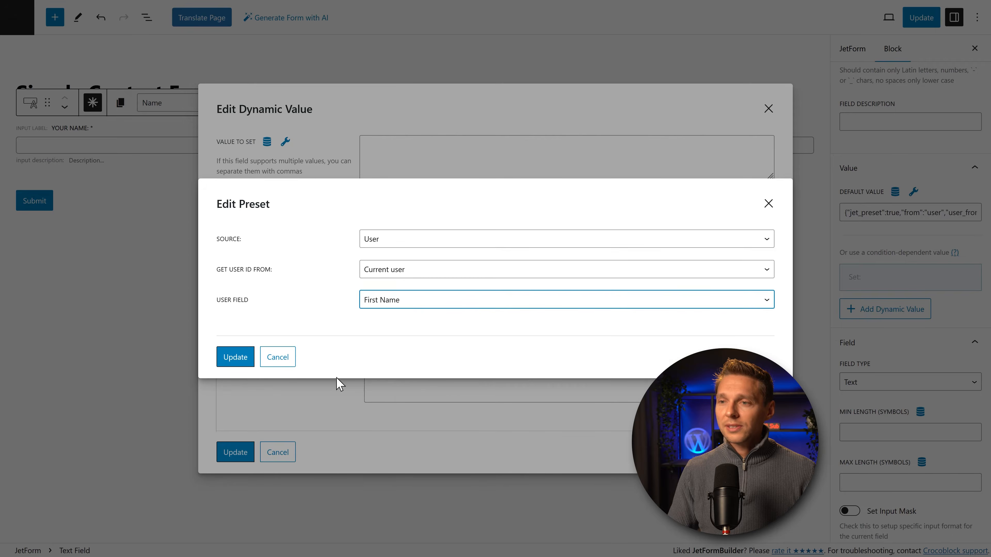
left_click(235, 357)
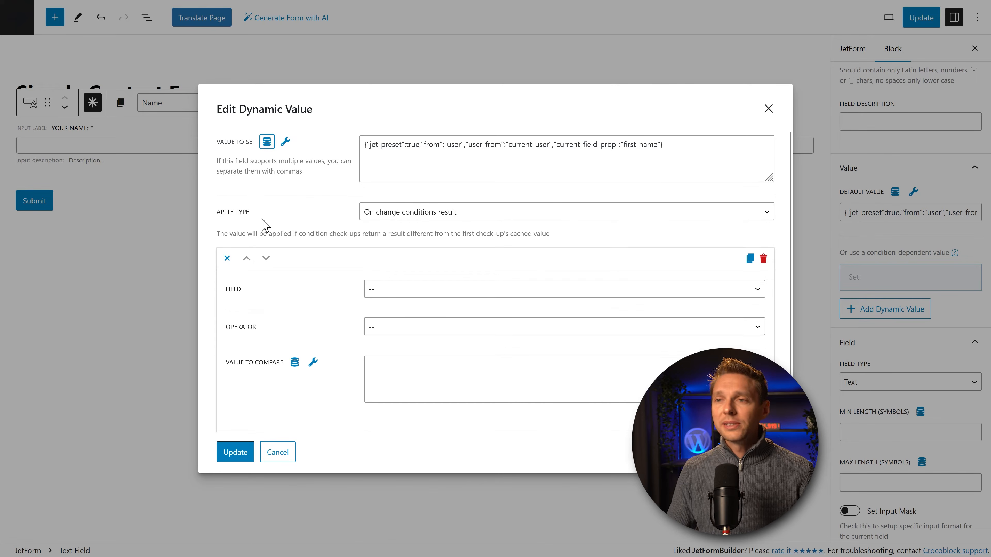
left_click(383, 289)
left_click(393, 323)
left_click(405, 335)
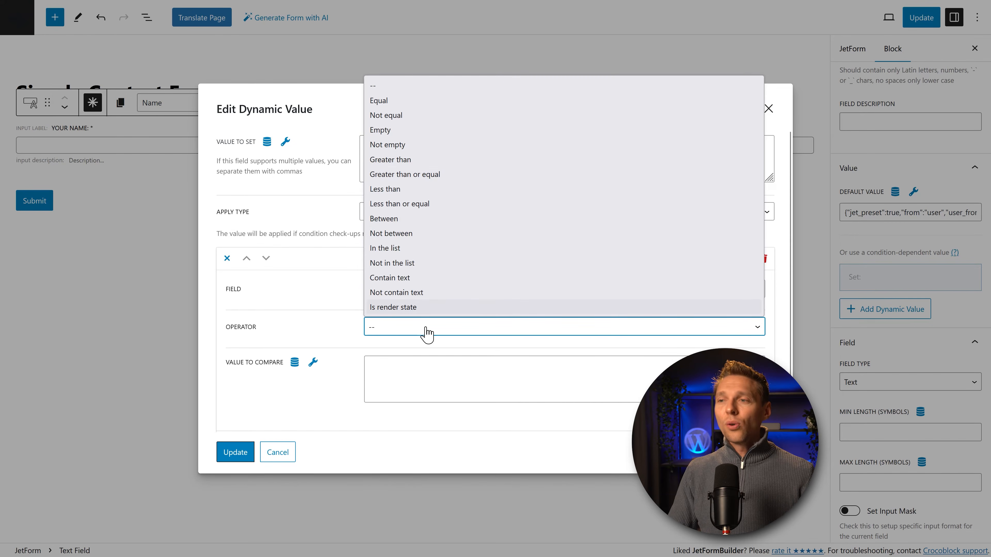
left_click(421, 389)
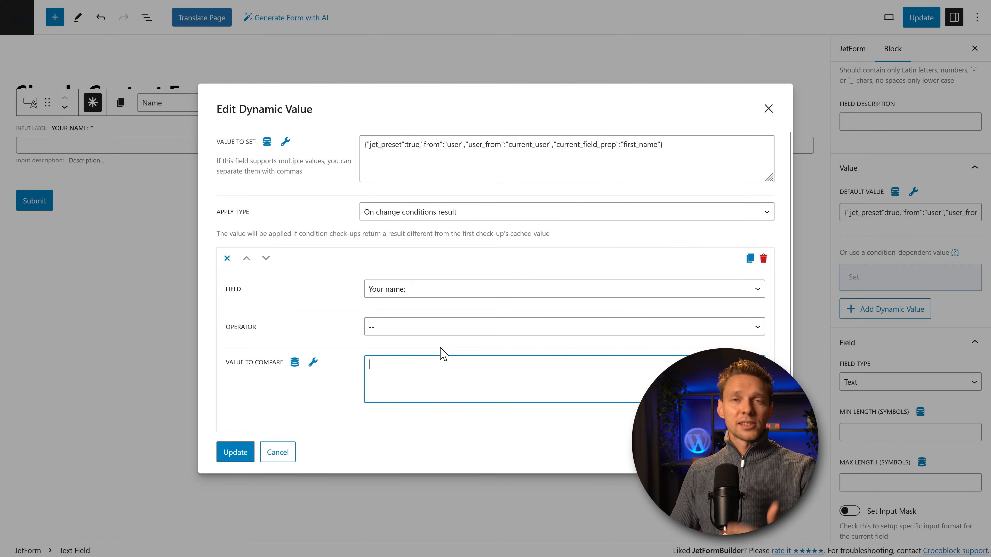
left_click(764, 258)
left_click(783, 274)
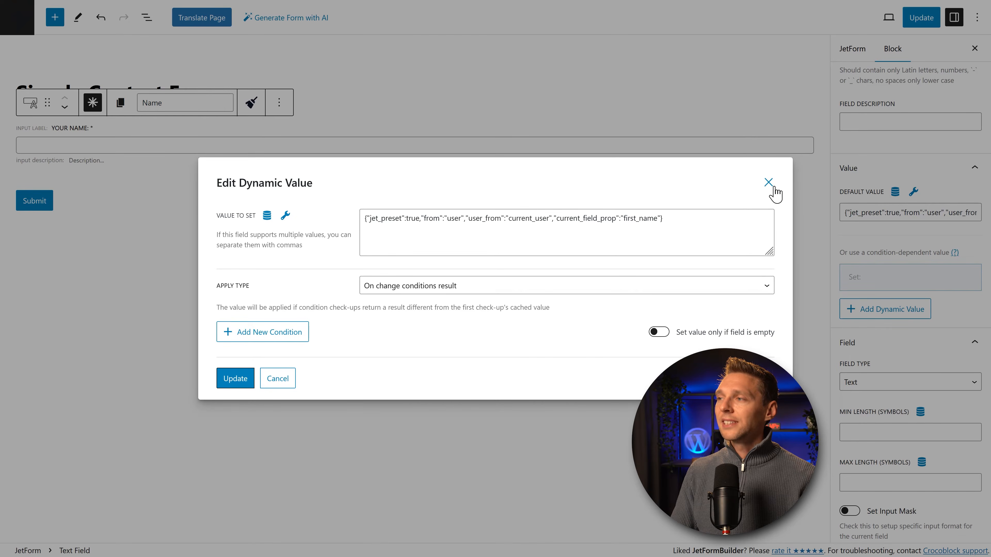
left_click_drag(697, 228, 363, 224)
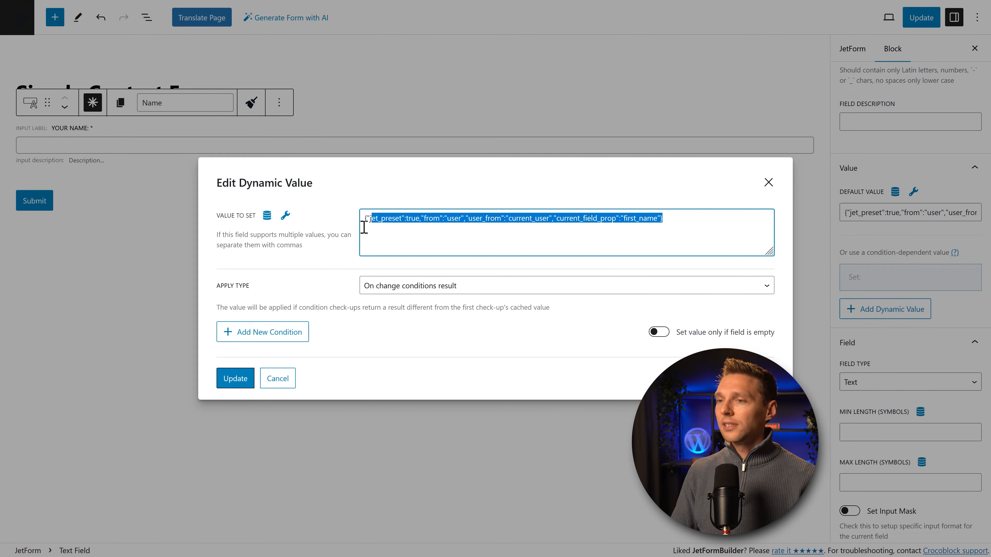
key("BackSpace")
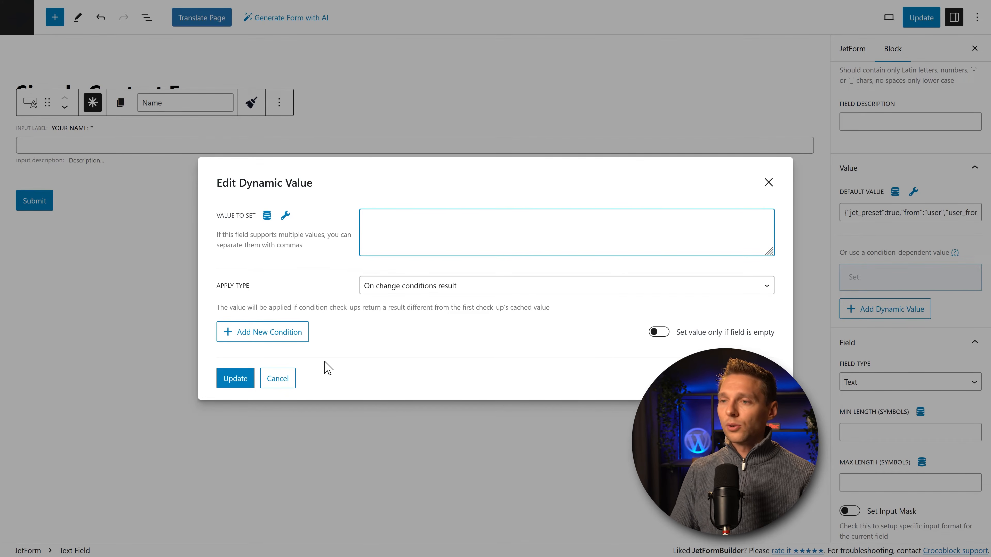
left_click(277, 378)
middle_click(948, 194)
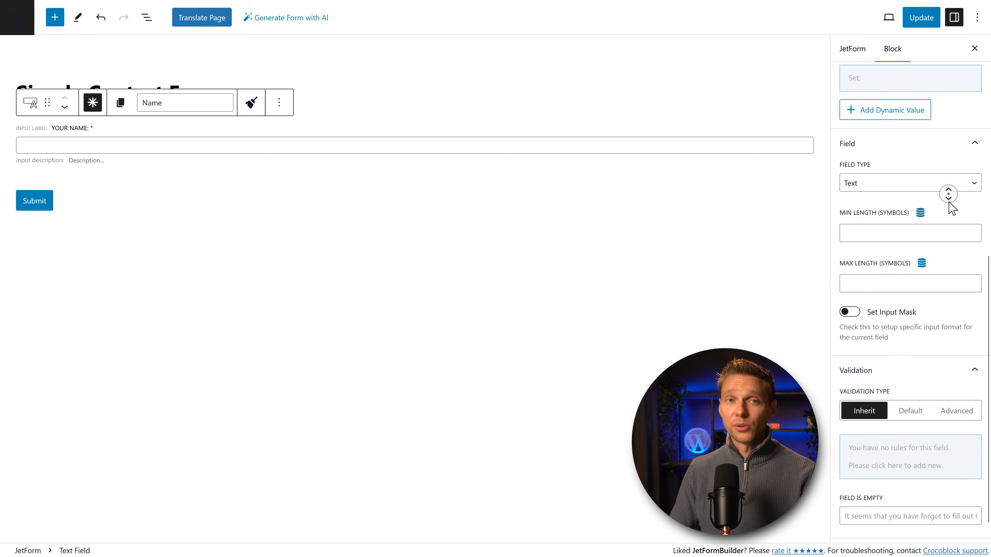
Step: Keep the field type Text and limit its length to 3–50 characters
left_click(866, 161)
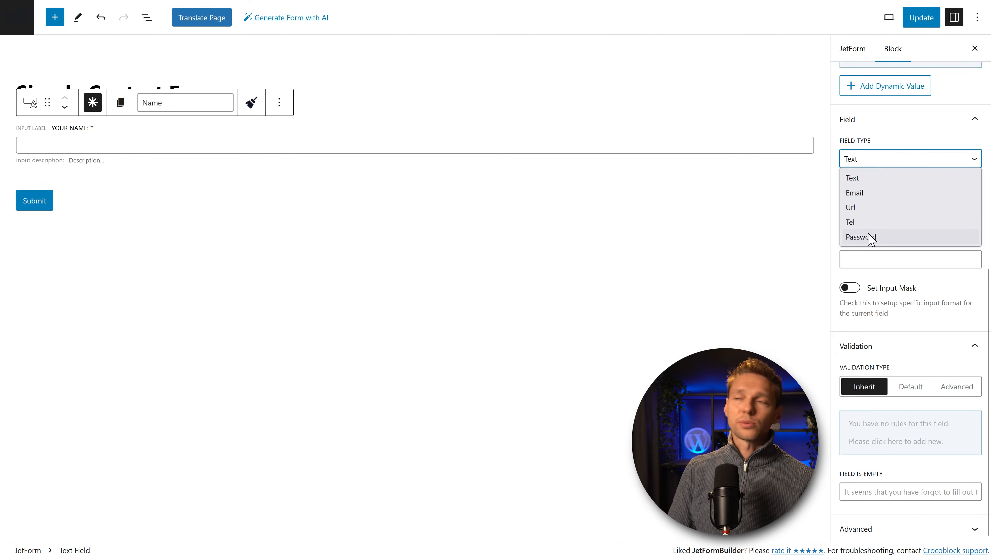
left_click(860, 180)
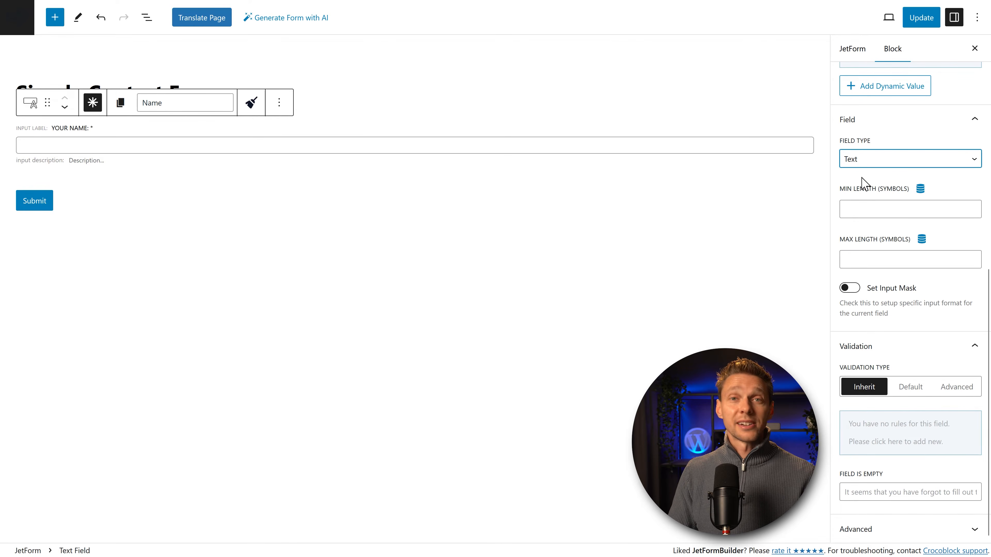
left_click(868, 202)
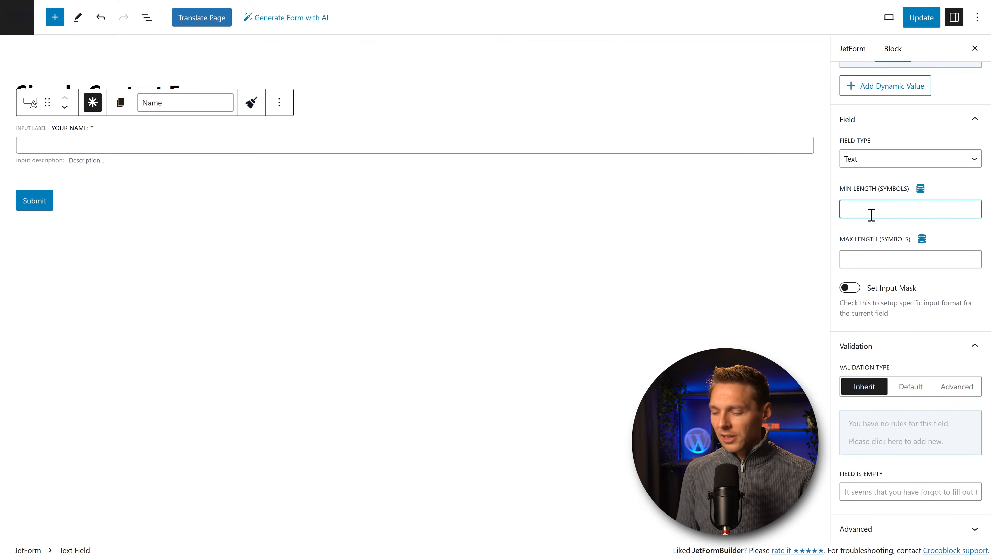
type("3")
left_click(874, 266)
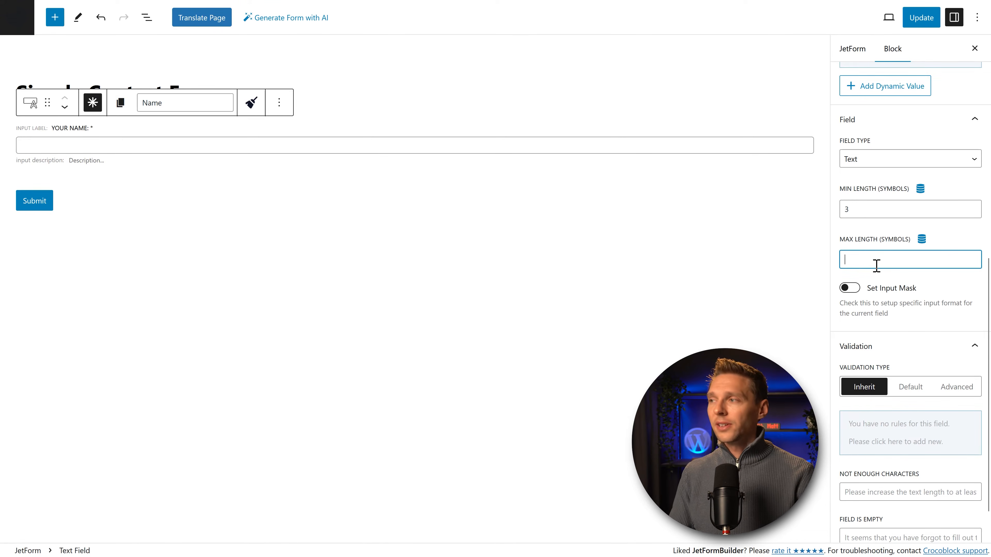
type("50")
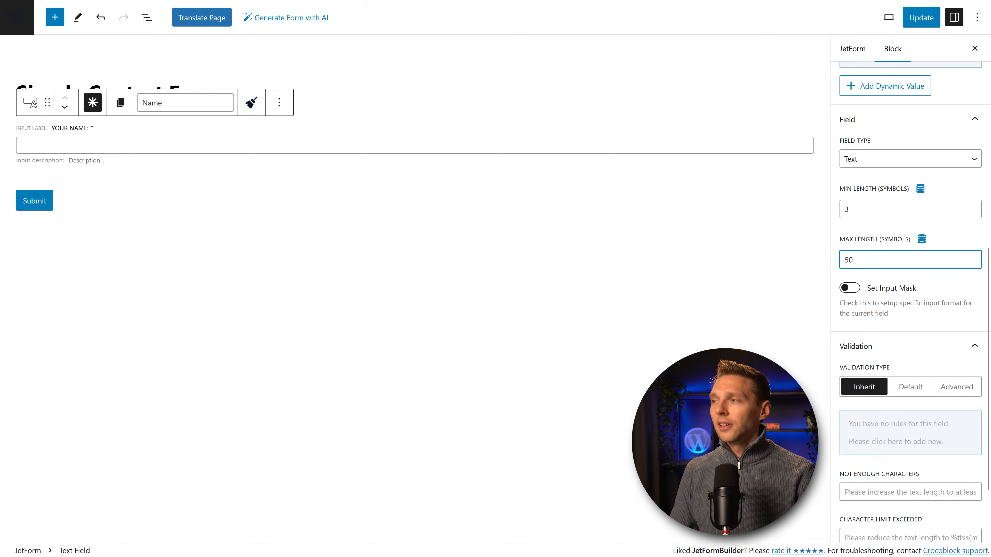
left_click(863, 231)
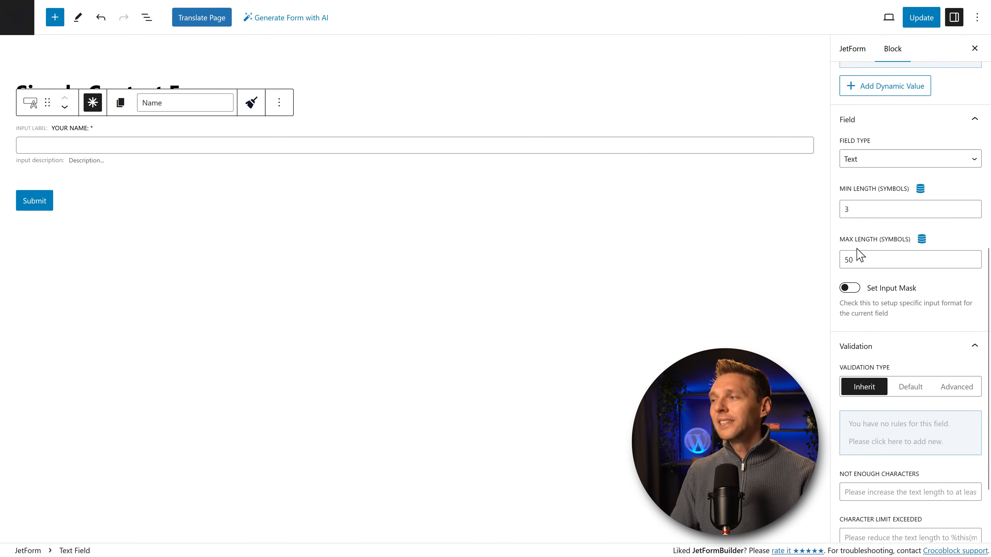
middle_click(947, 243)
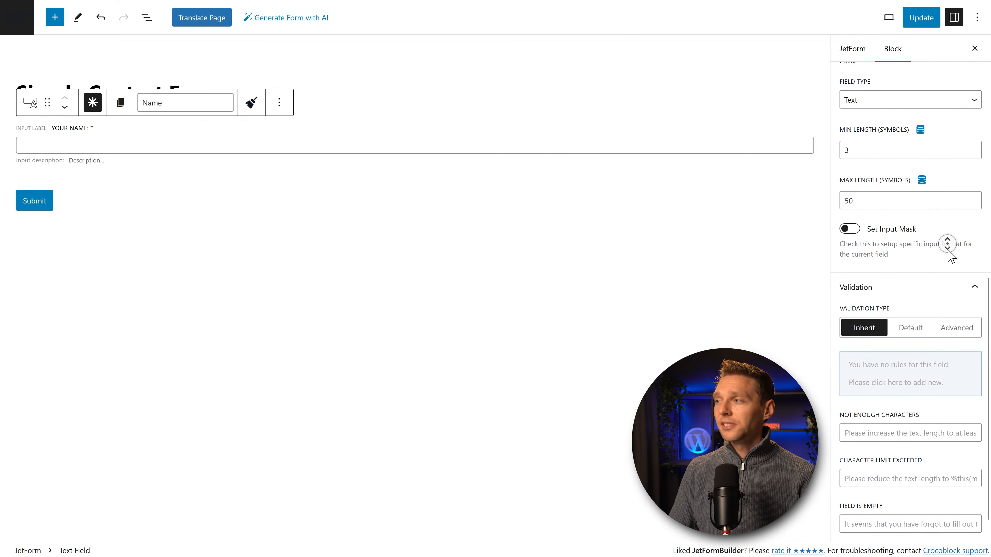
Step: Toggle Set Input Mask on and back off for the Name field
left_click(851, 221)
left_click(856, 220)
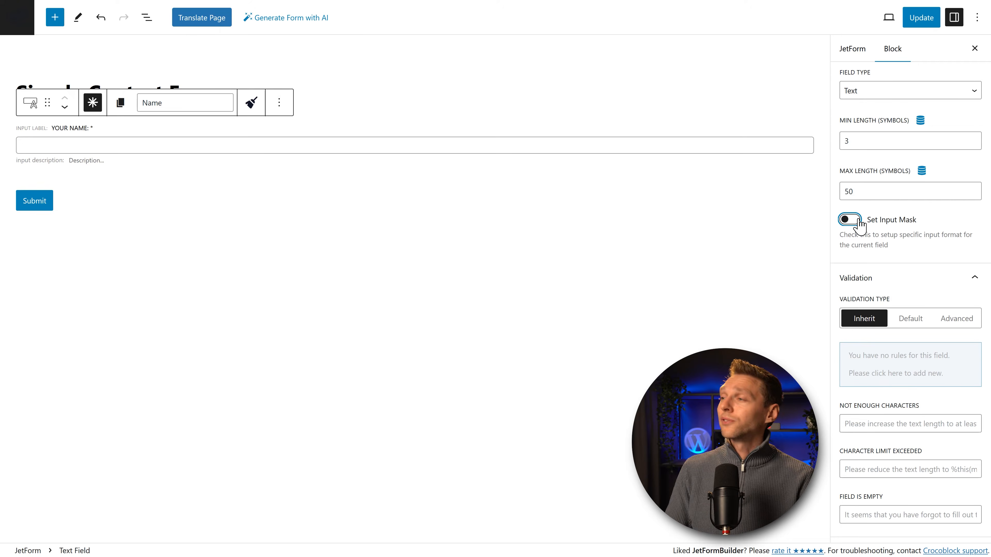
scroll(943, 274, "up", 3)
middle_click(943, 273)
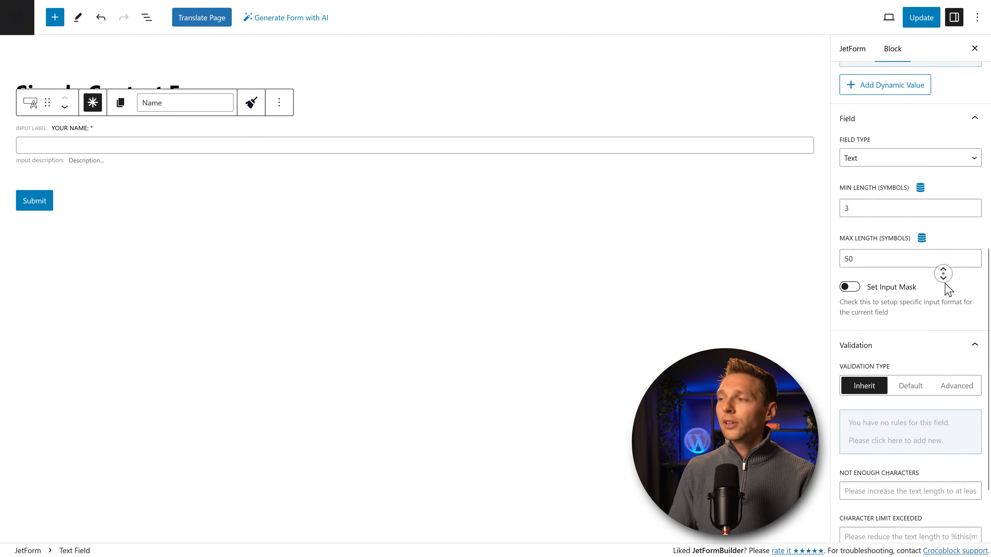
left_click(845, 355)
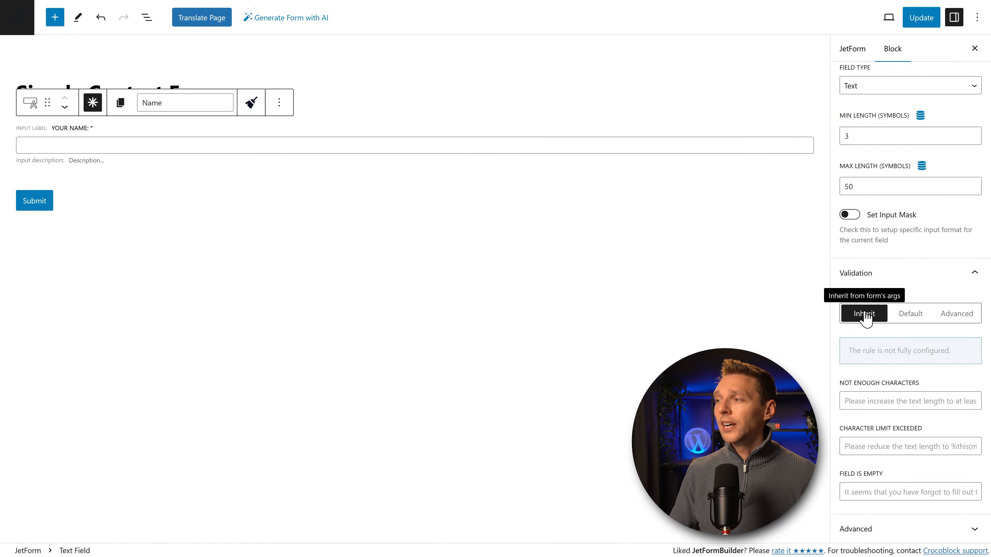
Step: Try Default and Advanced validation, revert to Inherit, and expand the Advanced panel
left_click(912, 315)
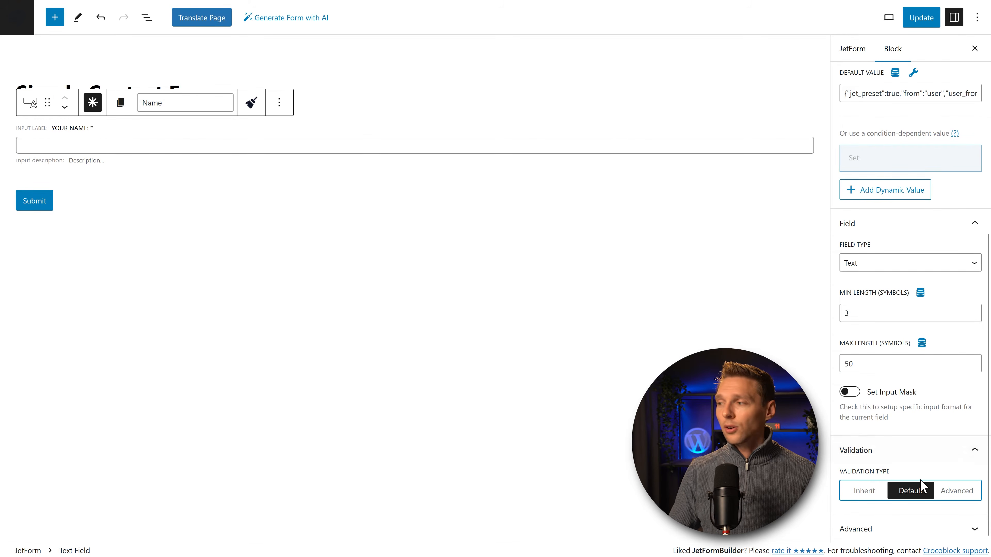
left_click(956, 492)
scroll(945, 453, "down", 5)
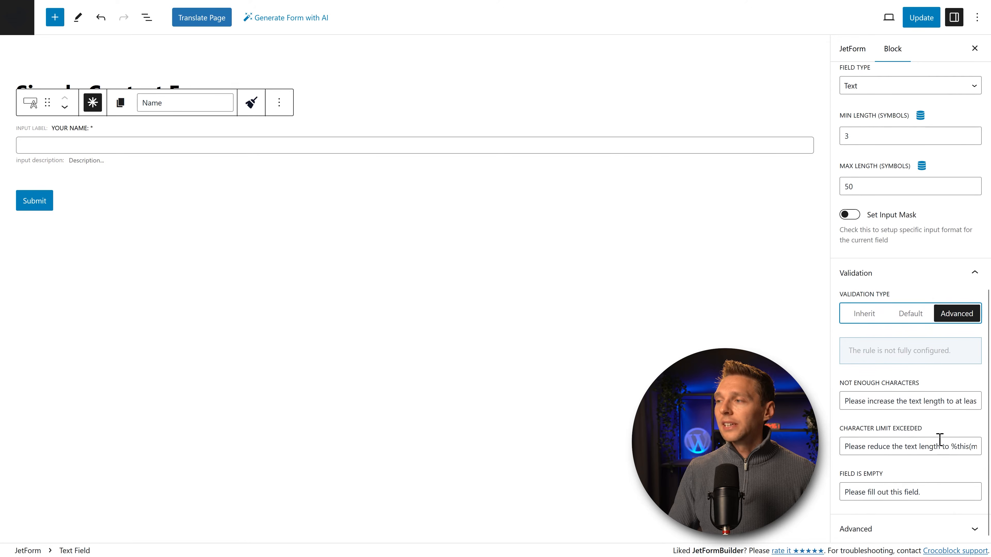
left_click_drag(858, 401, 905, 400)
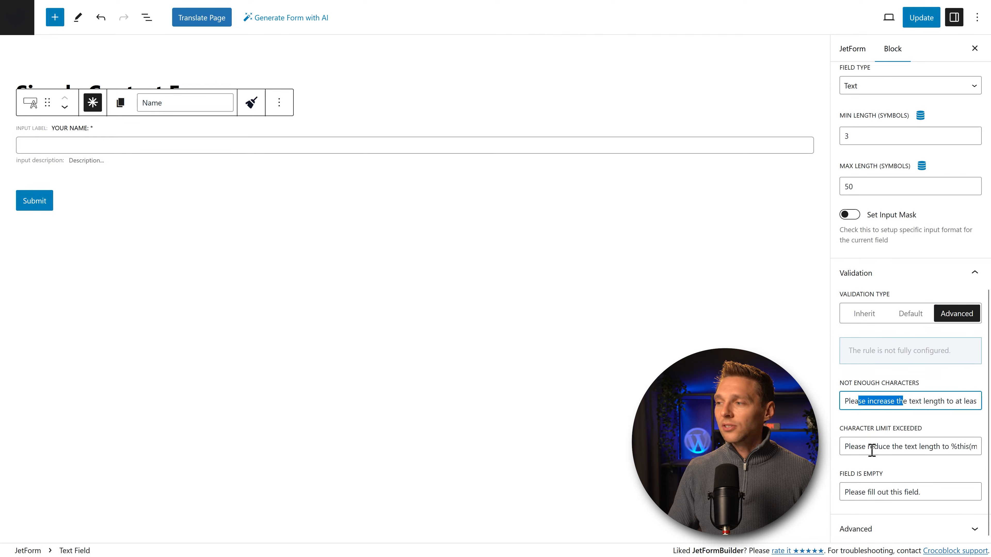
left_click_drag(870, 448, 912, 449)
left_click_drag(886, 492, 922, 492)
left_click(923, 492)
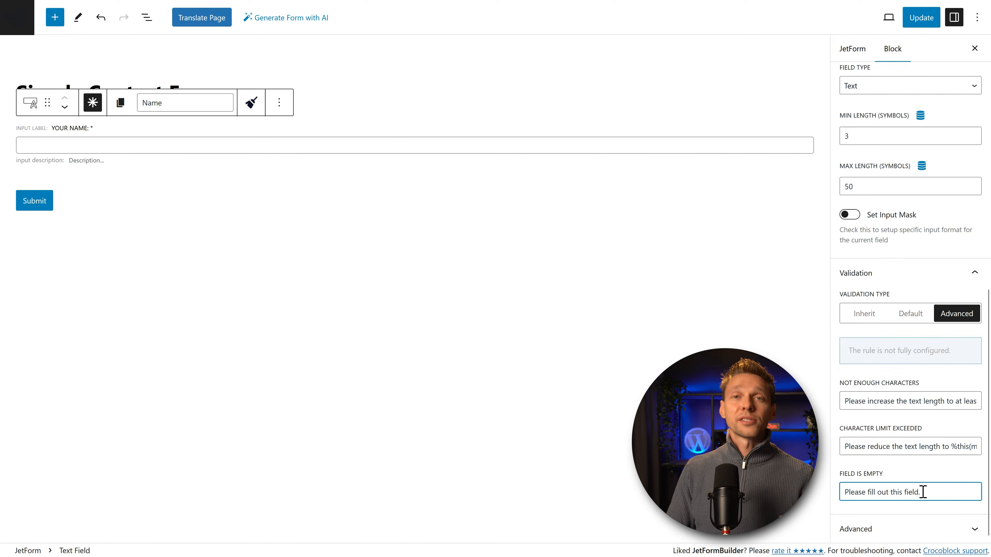
left_click(870, 319)
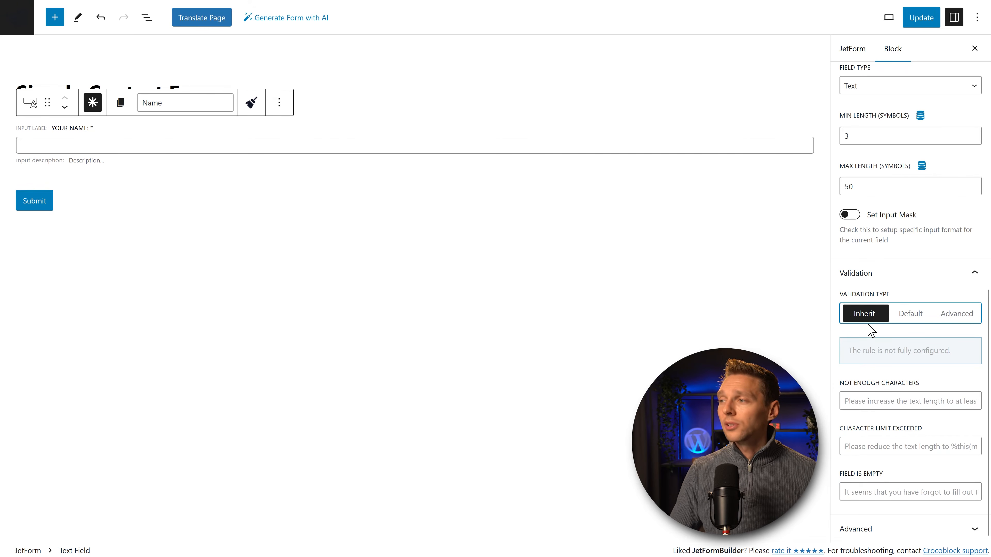
left_click(863, 527)
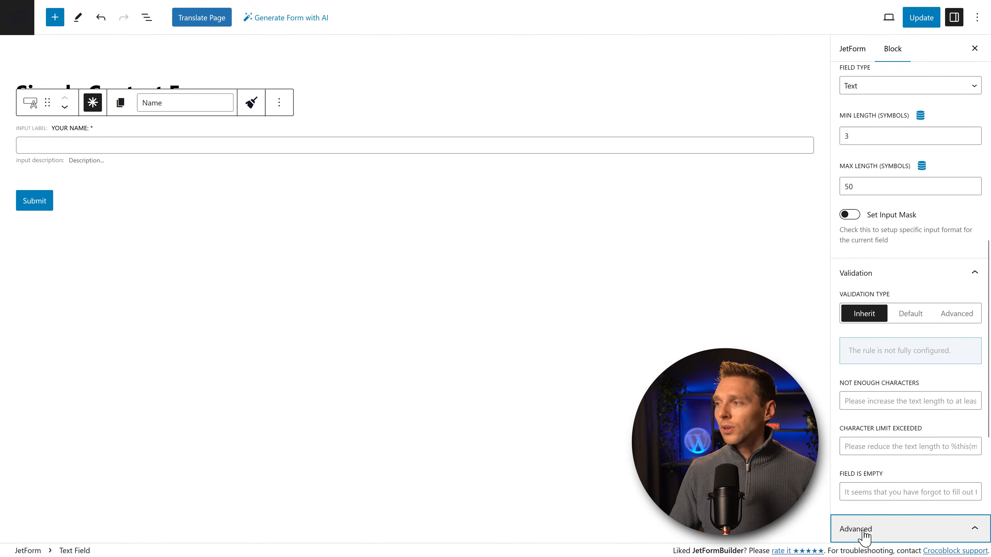
scroll(901, 499, "down", 1)
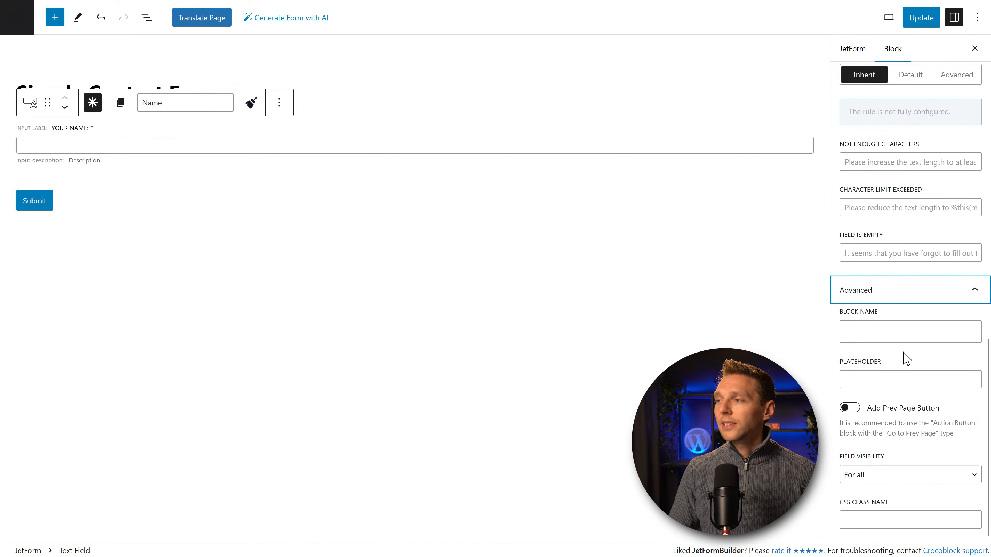
left_click(896, 336)
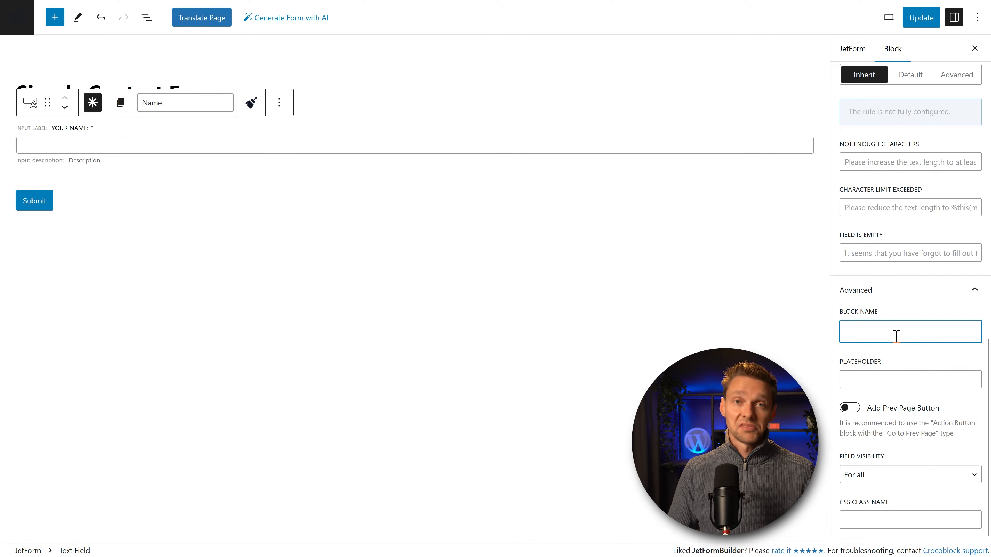
left_click(896, 379)
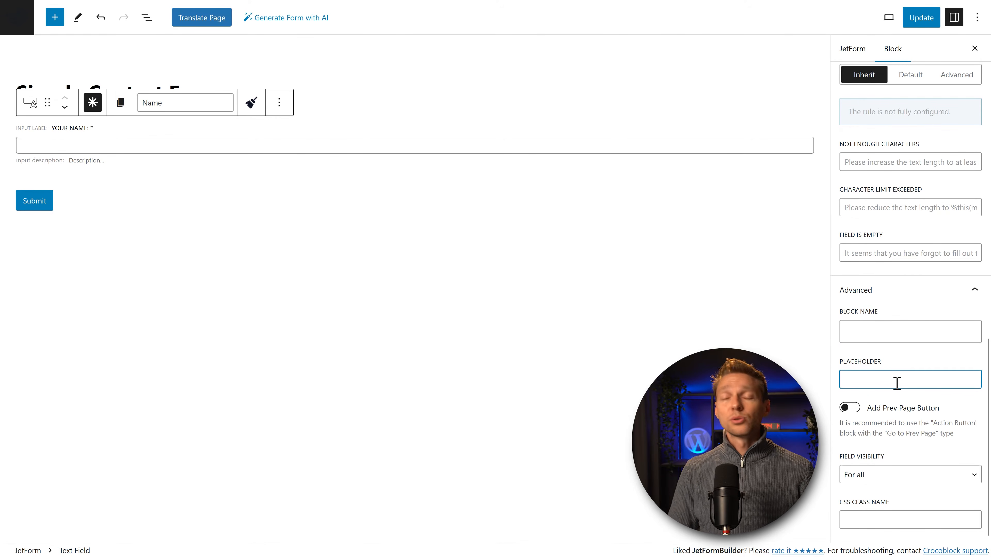
type("Matt")
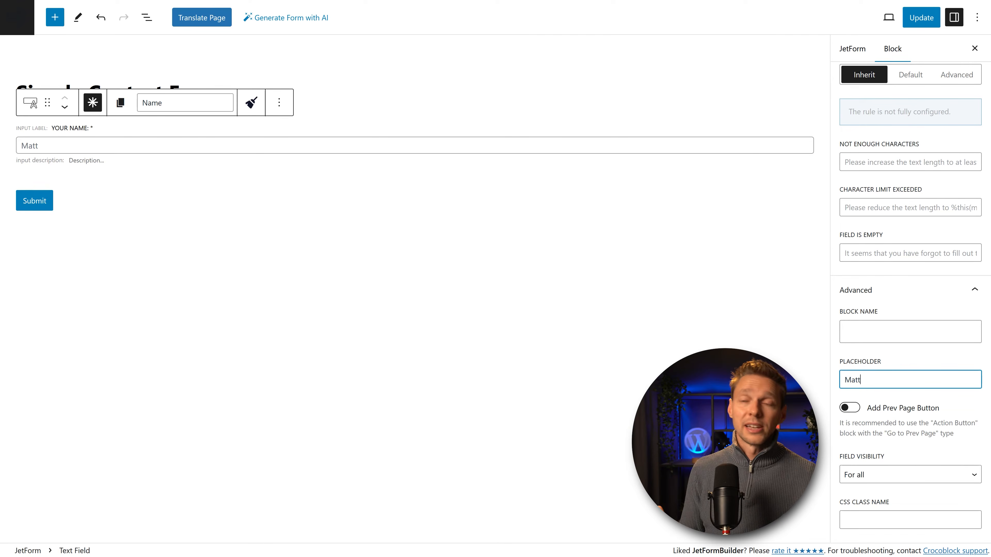
left_click_drag(875, 385, 850, 385)
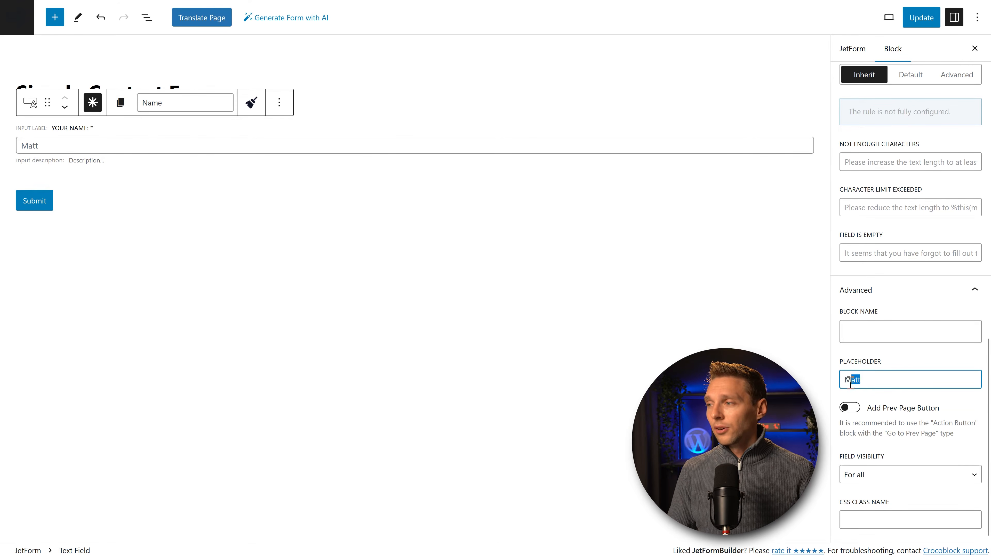
key("BackSpace")
key("BackSpace")
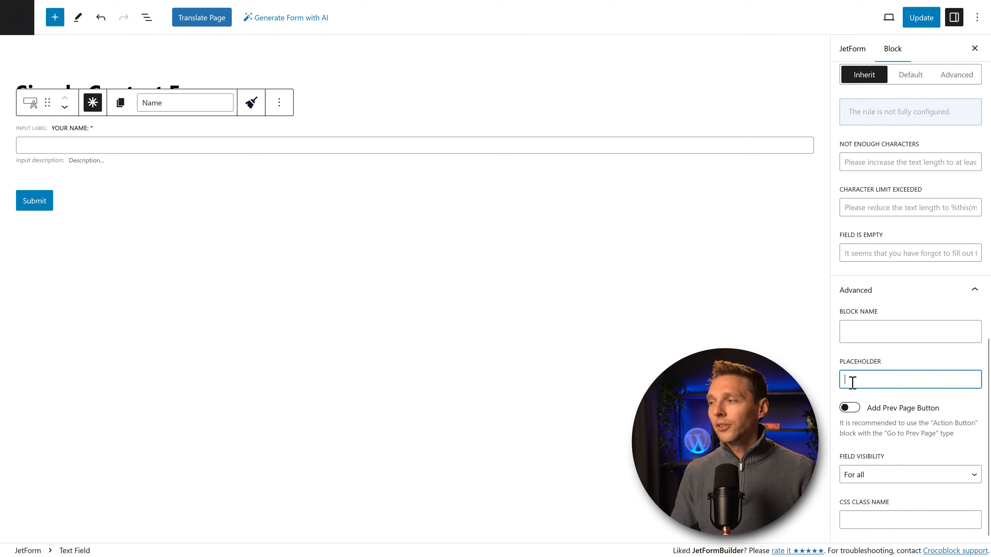
left_click(850, 408)
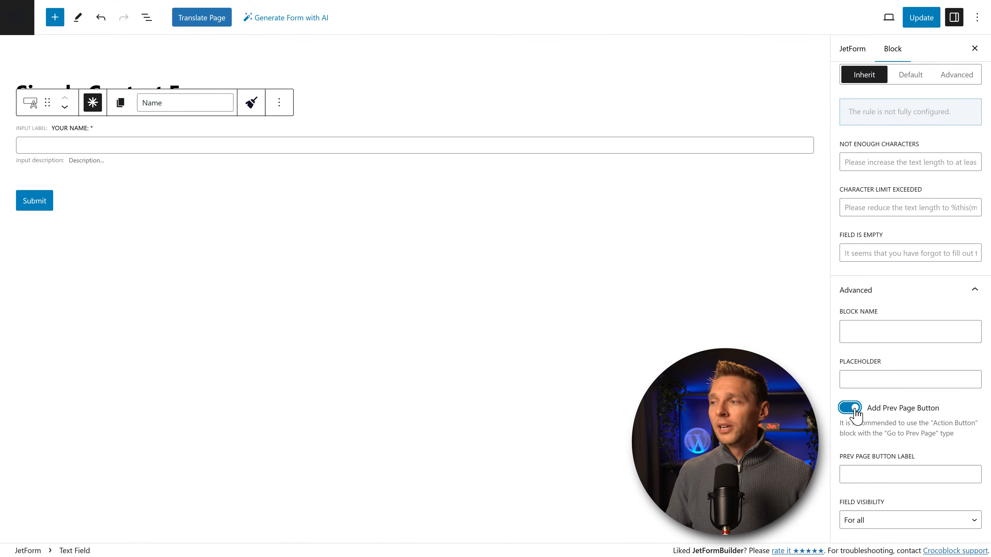
left_click(855, 408)
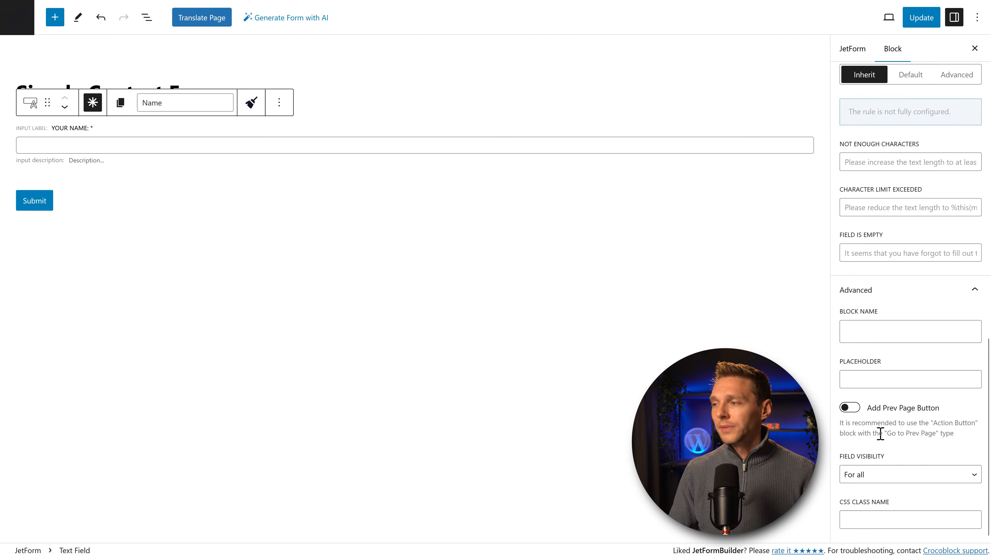
left_click(874, 516)
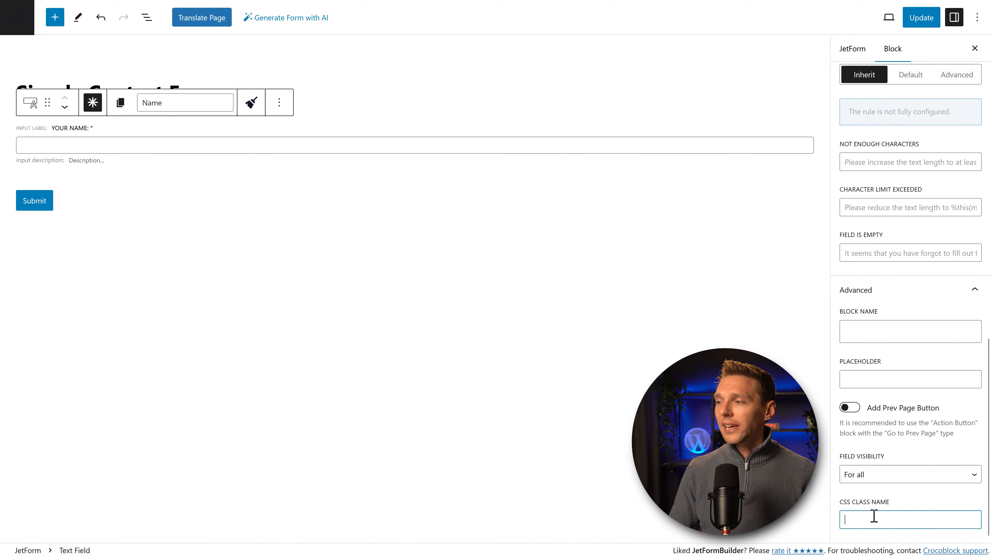
left_click(923, 507)
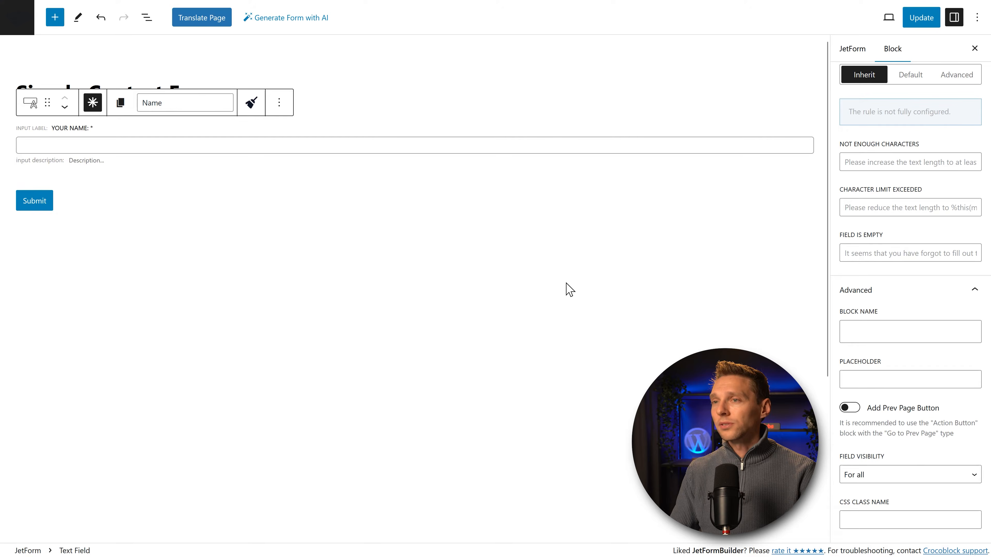
left_click(459, 211)
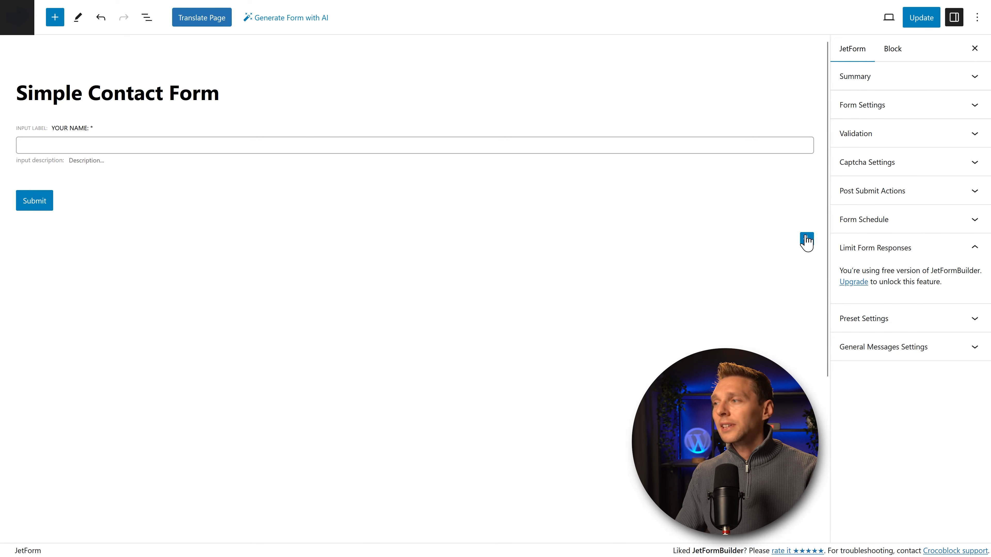
Step: Search the blocks for 'mail' and 'email', then drop a Text Field below Your Name
left_click(806, 239)
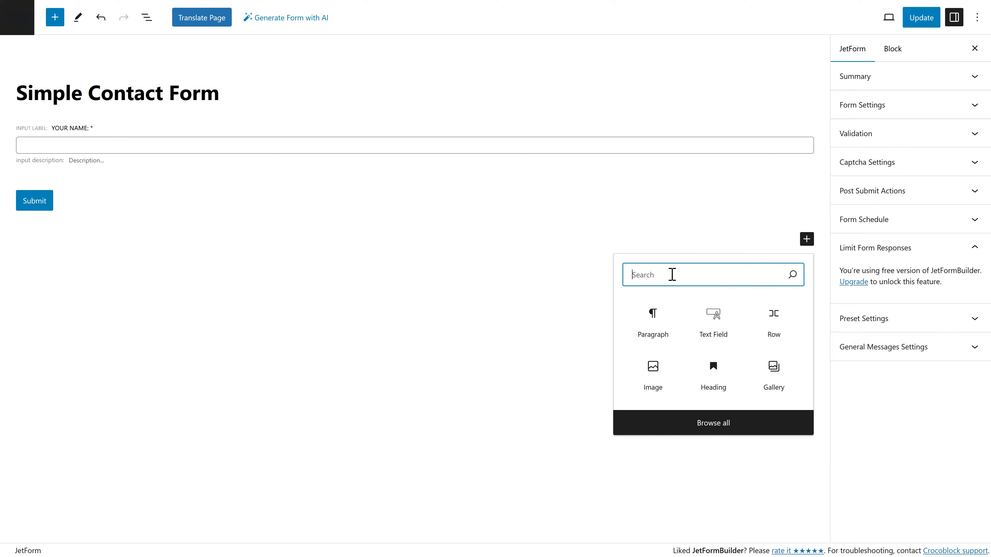
type("mail")
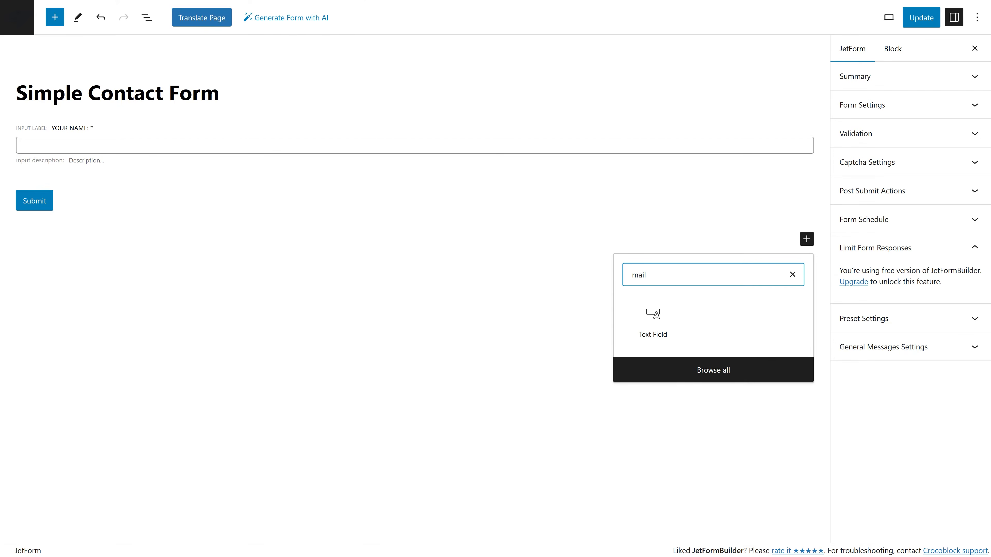
left_click(708, 374)
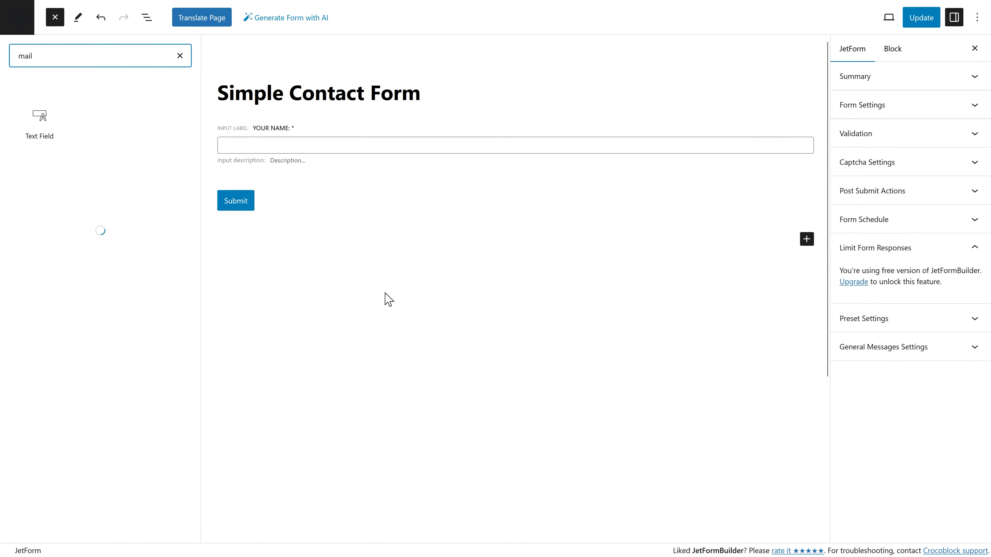
left_click(179, 55)
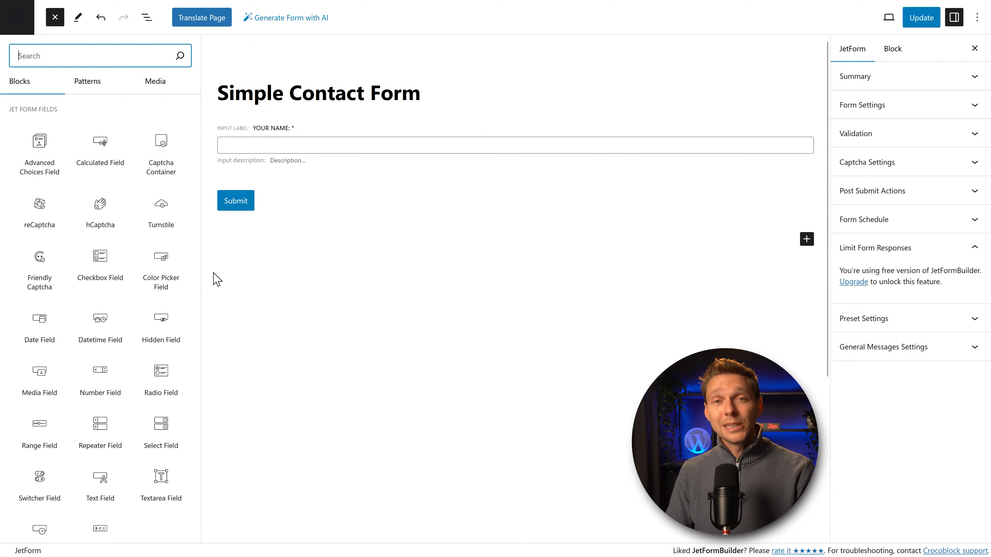
type("email")
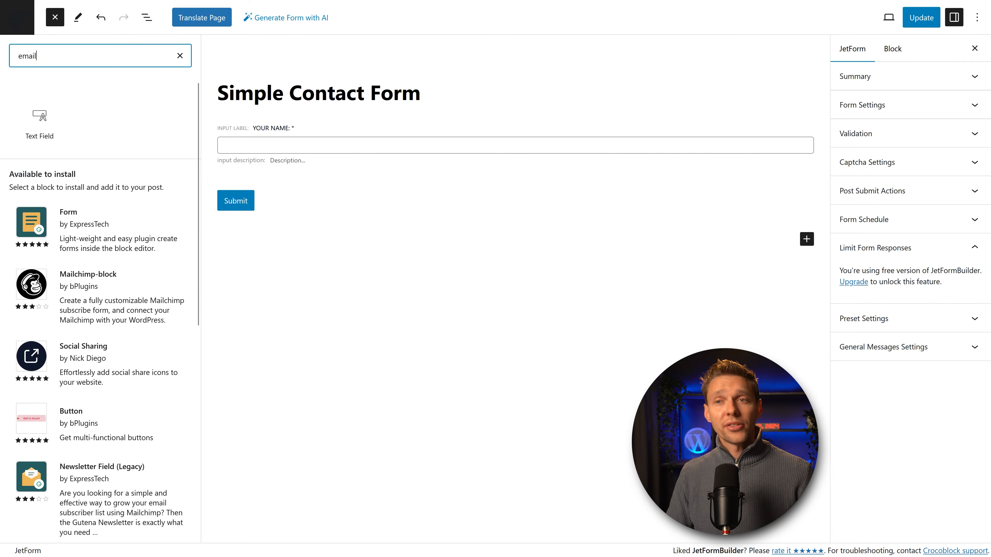
left_click_drag(39, 117, 258, 182)
Step: Name the field emailaddress, mark it required, and label it 'Your Email address'
double_click(182, 175)
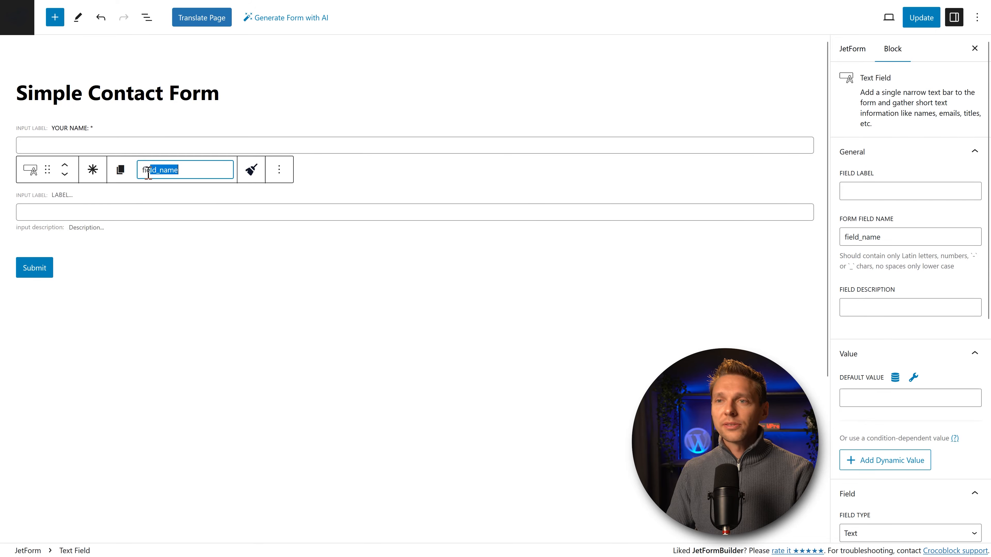
type("emailaddress")
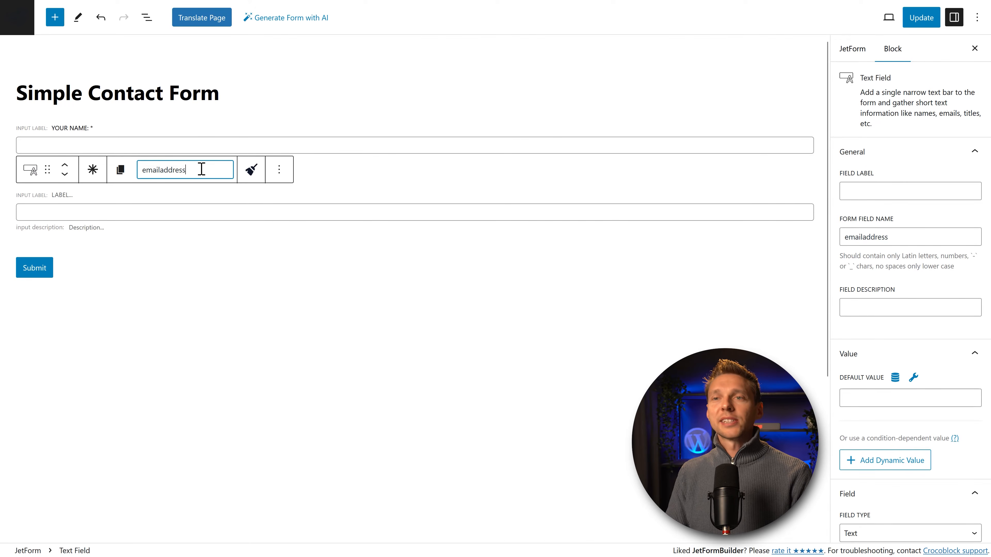
left_click(93, 172)
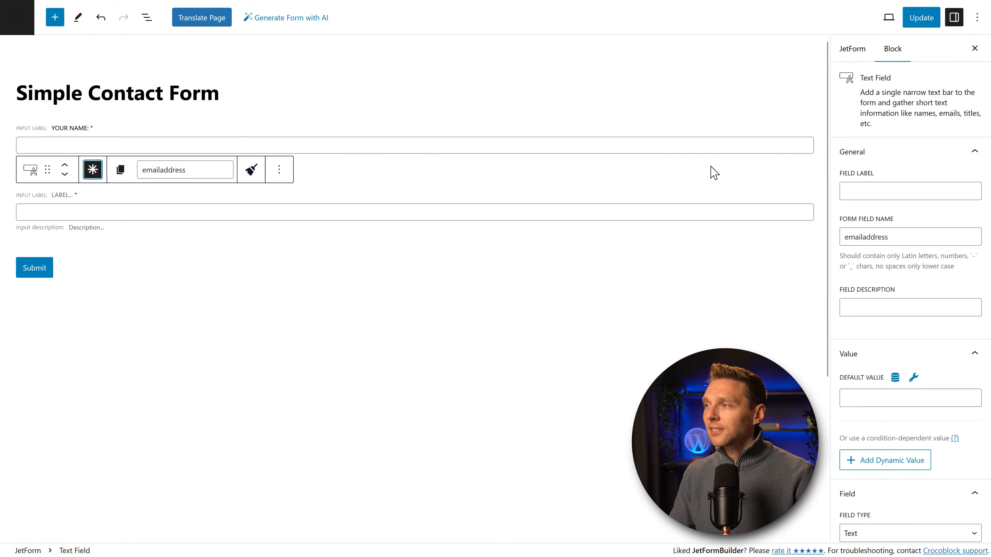
left_click(844, 191)
type("Your Email address")
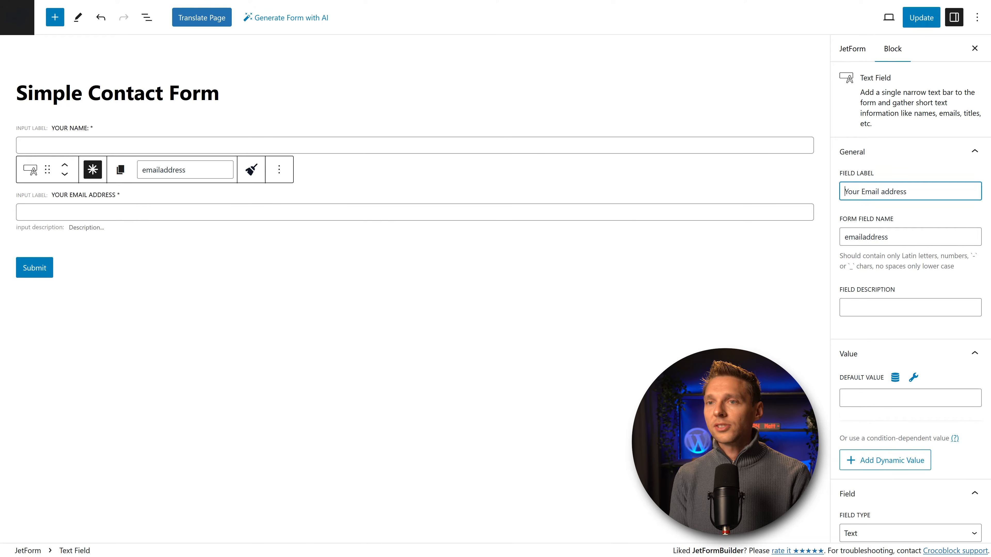
left_click(876, 311)
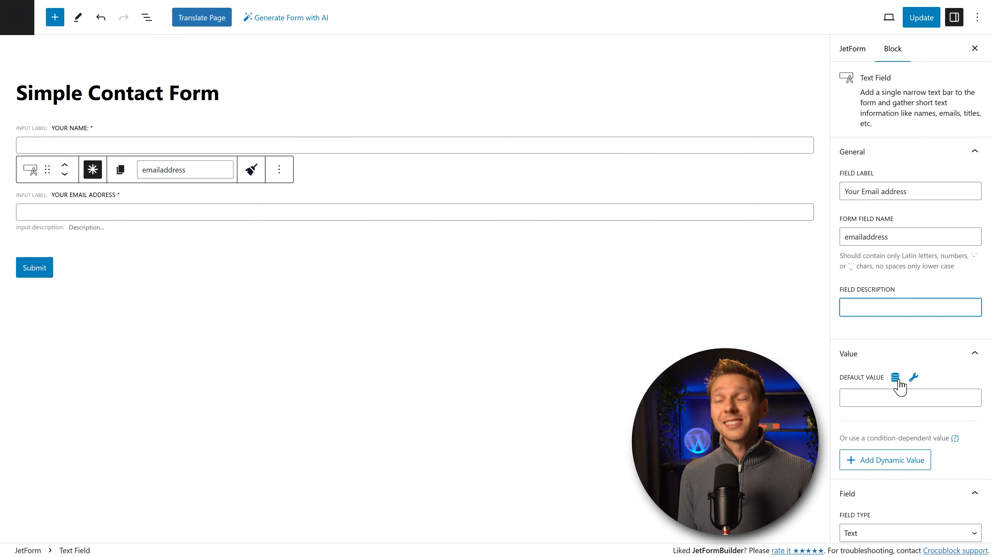
Step: Set the default value preset to Source User, Current user, Email, and update
left_click(895, 379)
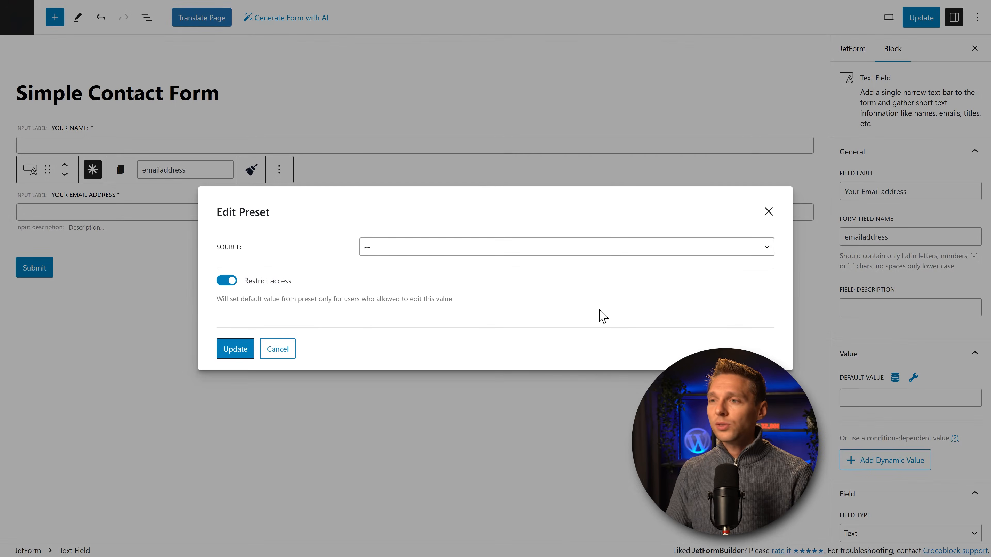
left_click(476, 247)
left_click(436, 298)
left_click(406, 249)
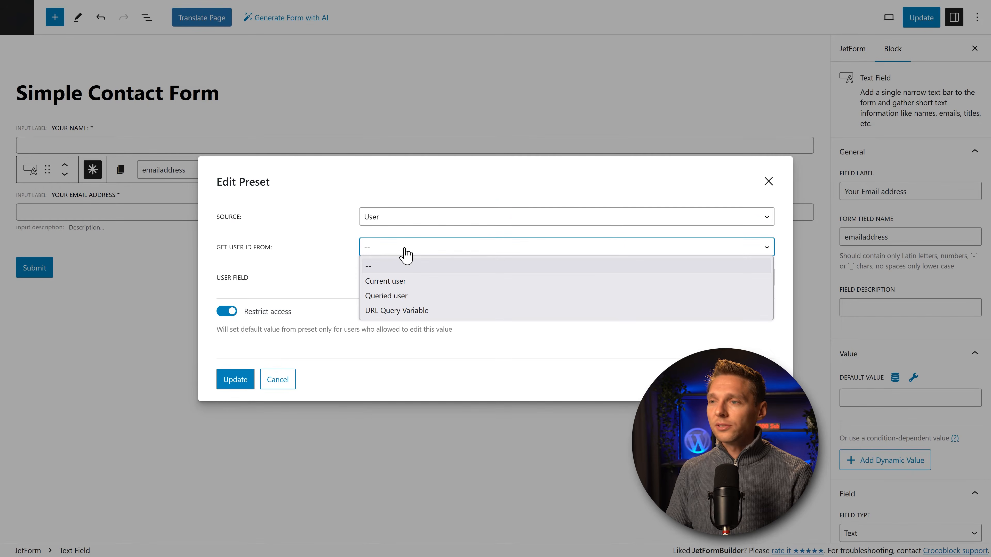
left_click(405, 281)
left_click(392, 278)
left_click(386, 341)
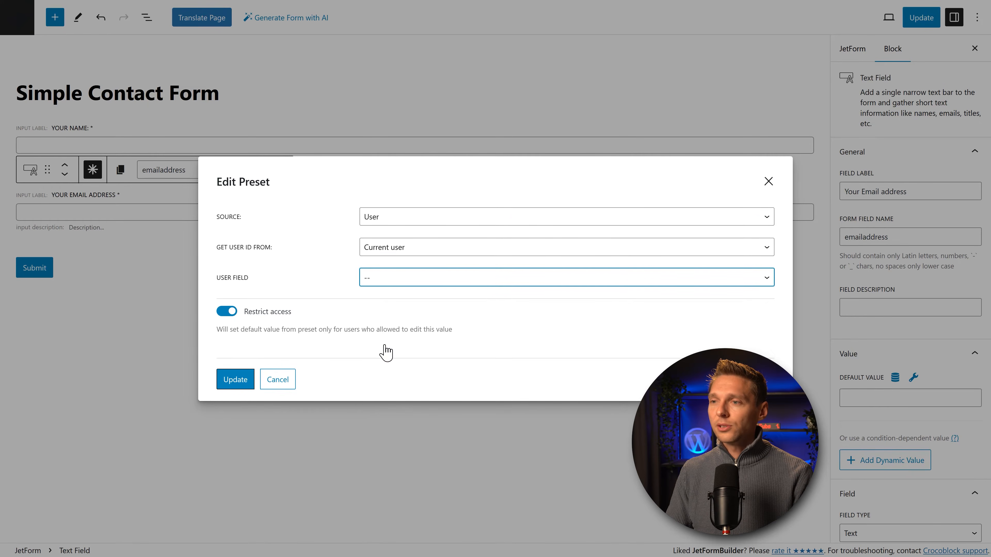
left_click(237, 384)
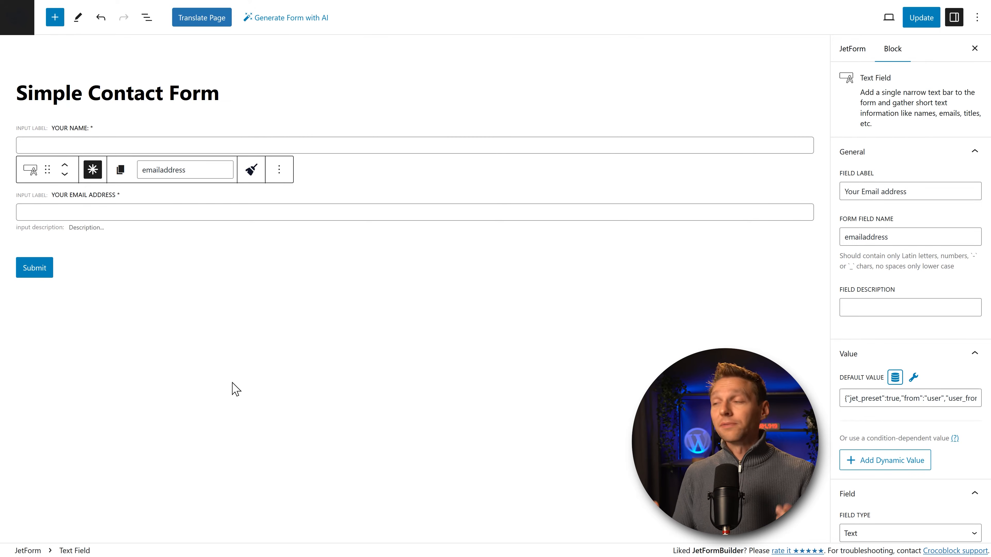
Step: Change the field type to Email with Min Length 5 and Max Length 50
middle_click(897, 344)
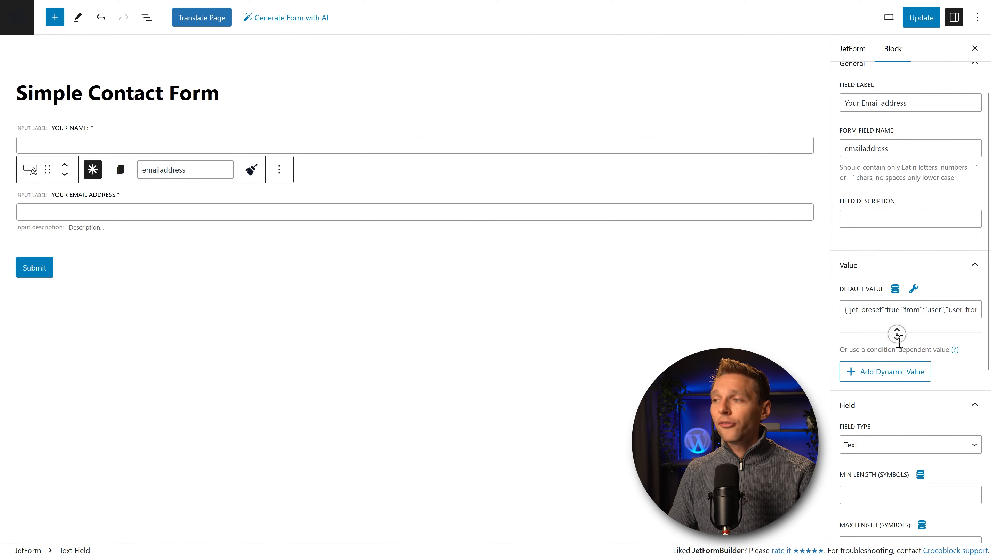
left_click(865, 329)
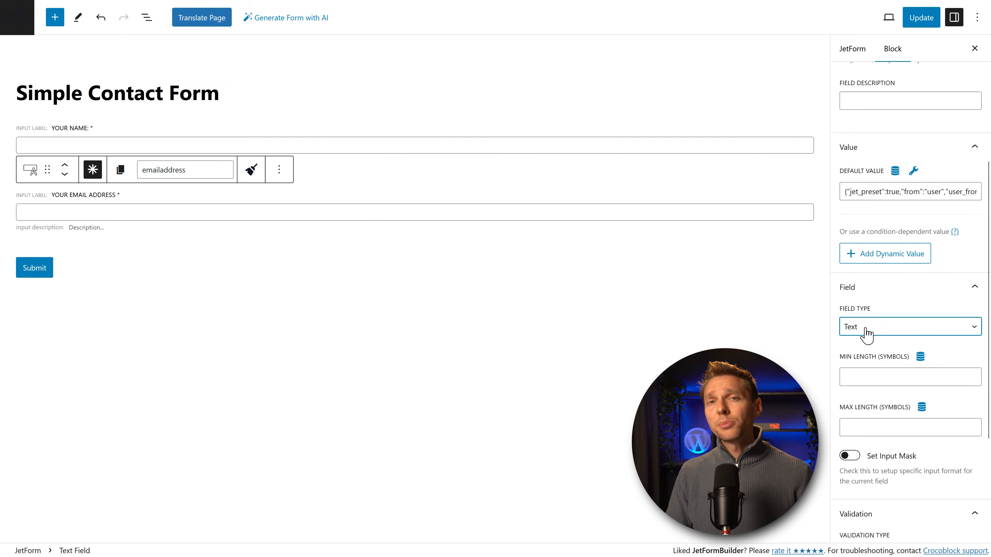
left_click(865, 330)
left_click(865, 360)
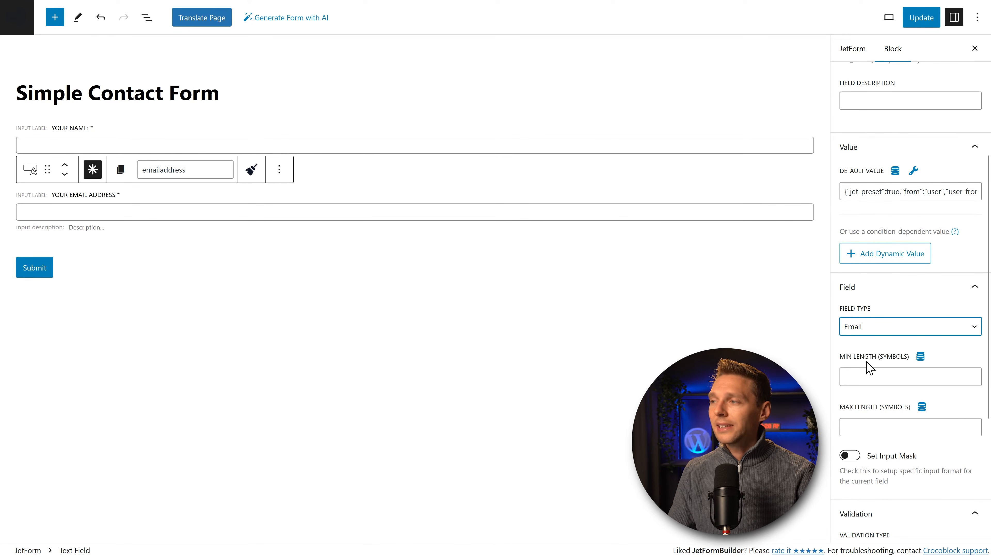
left_click(869, 377)
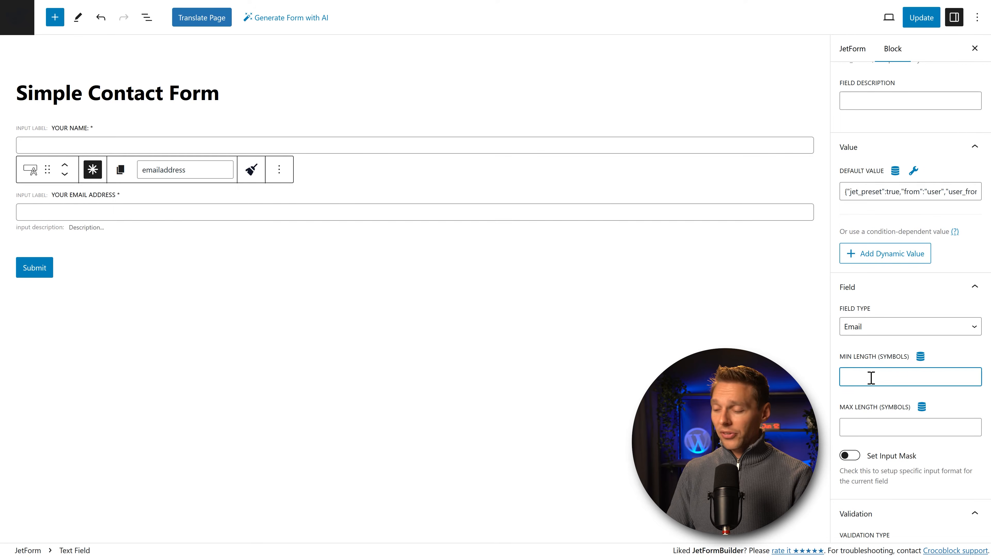
type("5")
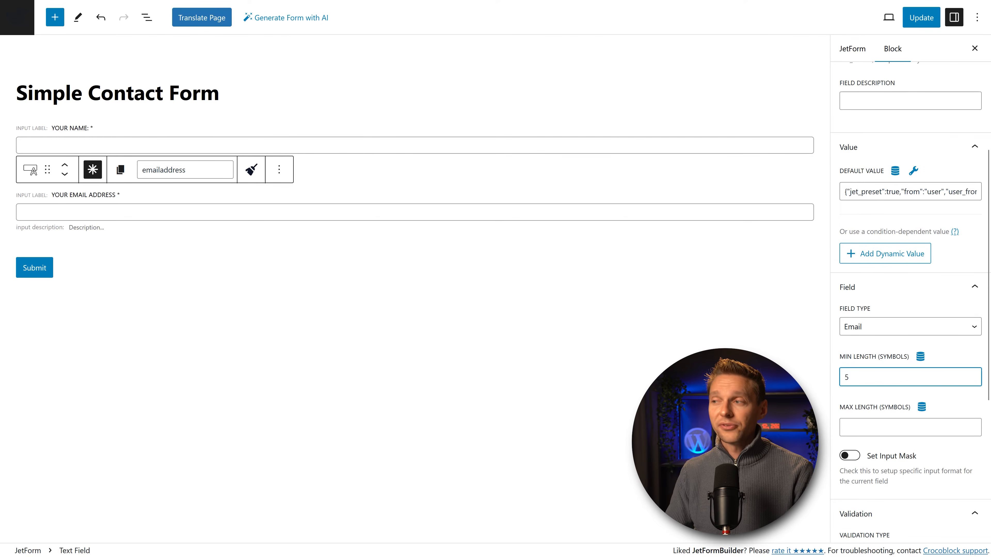
left_click(880, 429)
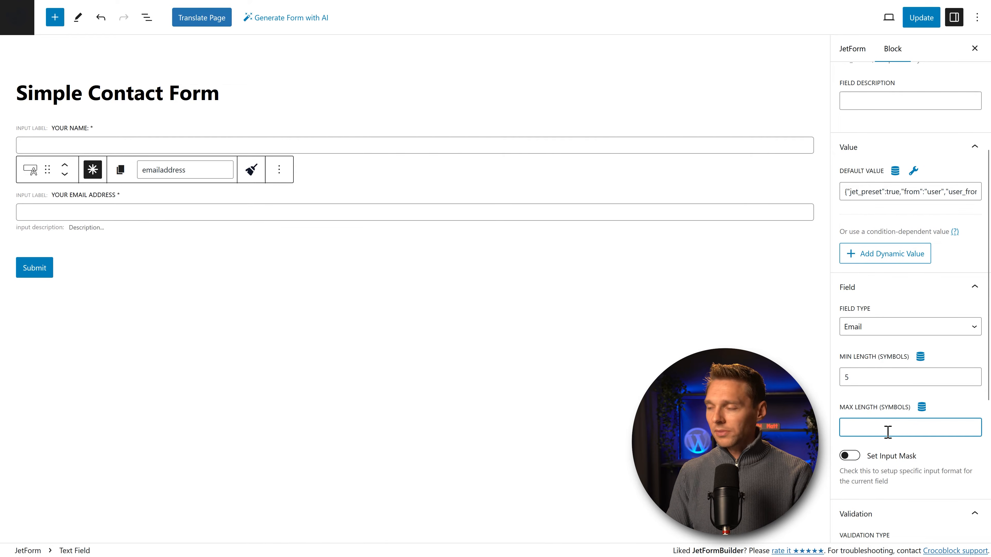
type("50")
key("ctrl+a")
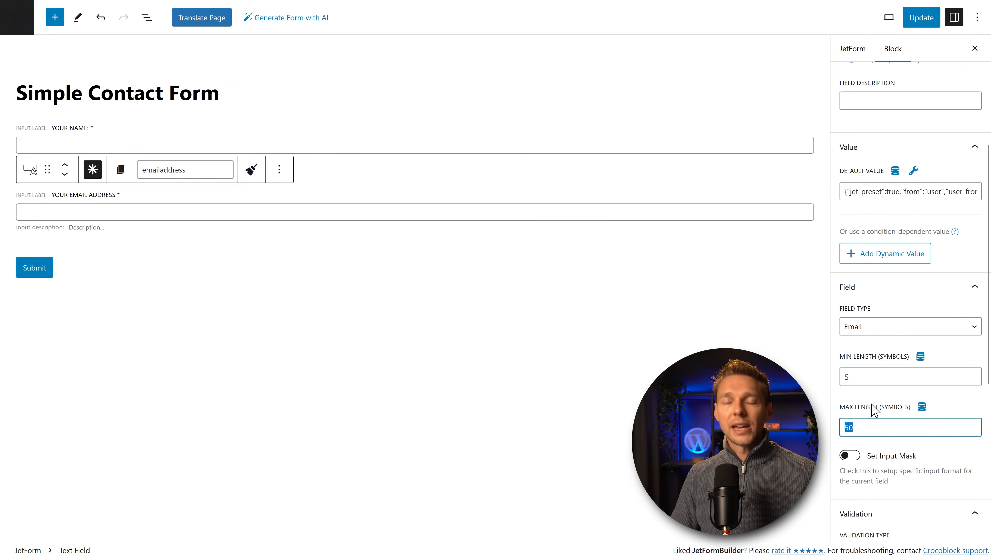
middle_click(871, 406)
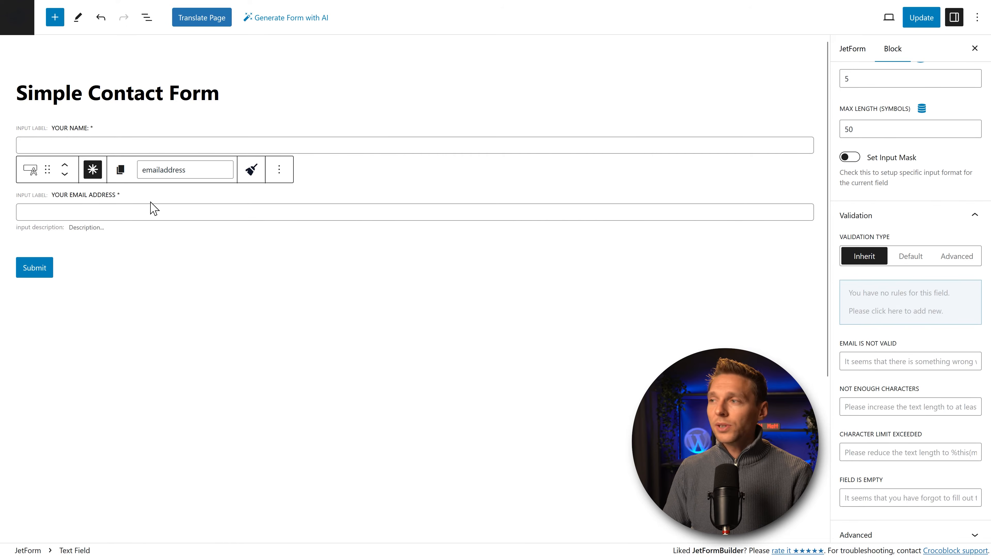
Step: Drag the email field beside the name field into a Row and add a Textarea Field
left_click_drag(48, 170, 805, 149)
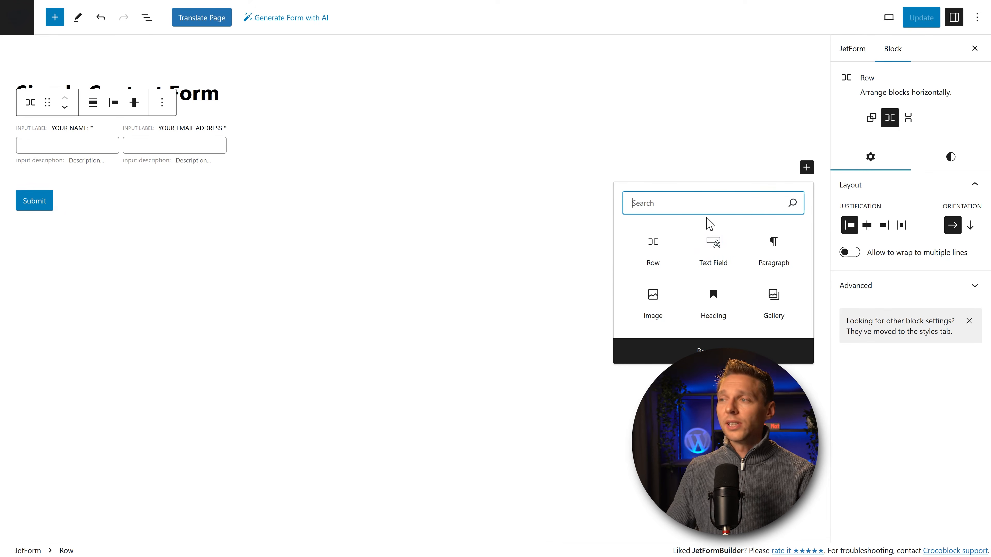
type("text")
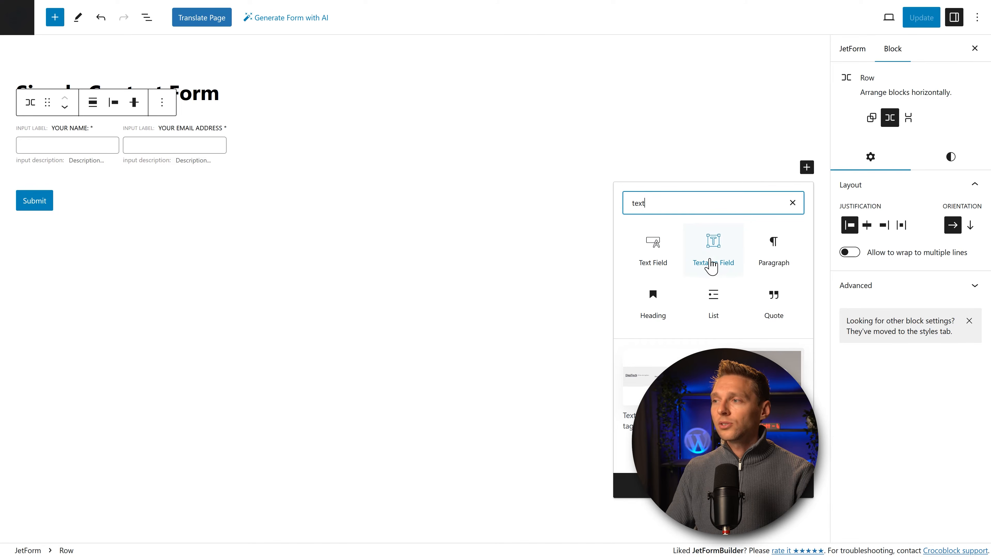
left_click(712, 266)
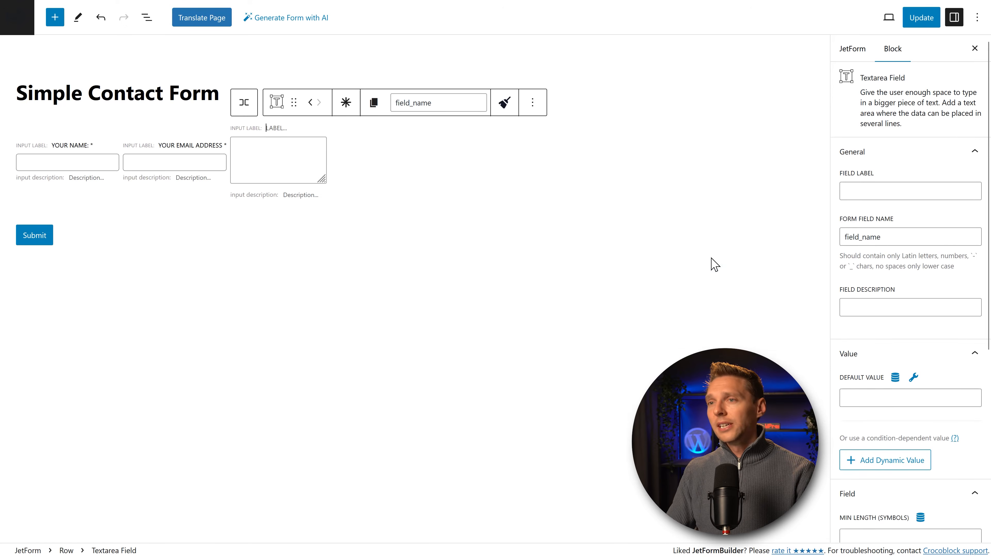
left_click(336, 180)
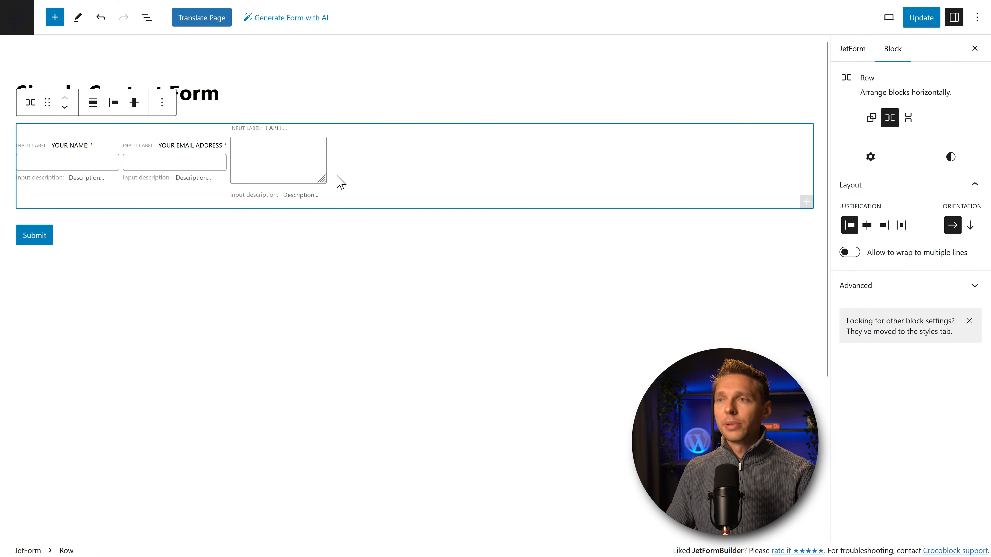
Step: Move the textarea below the name and email row and rename its field to question
left_click(270, 126)
left_click_drag(293, 102, 60, 172)
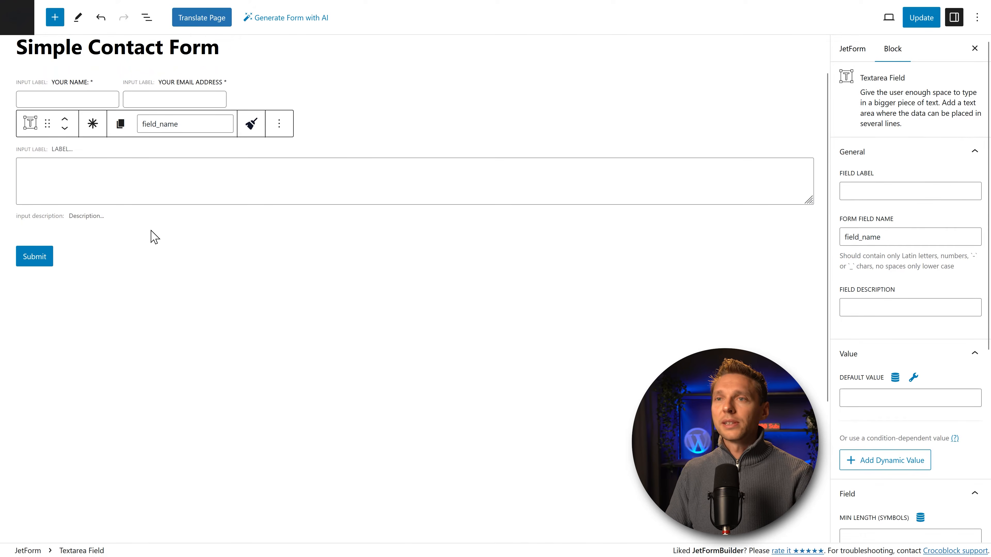
scroll(164, 239, "up", 2)
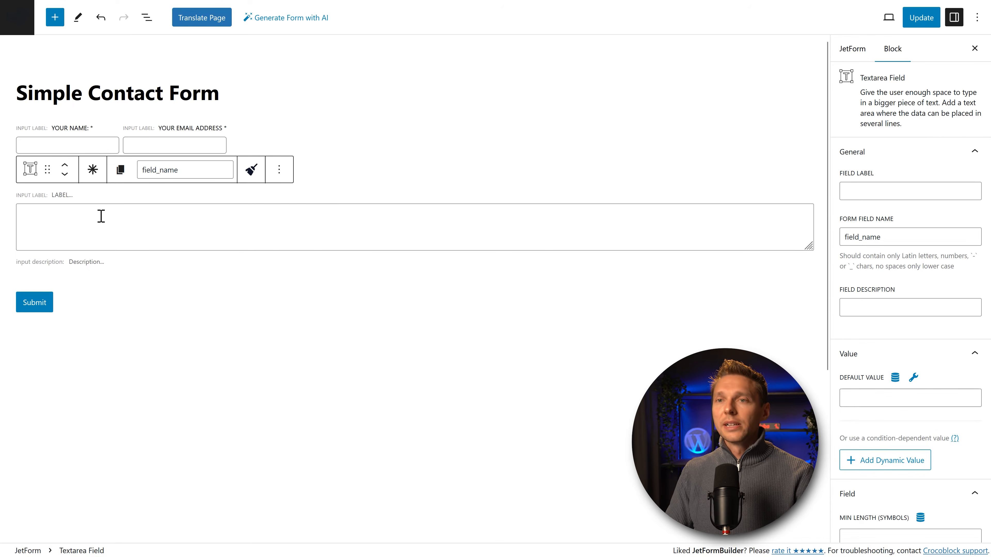
left_click_drag(174, 169, 142, 172)
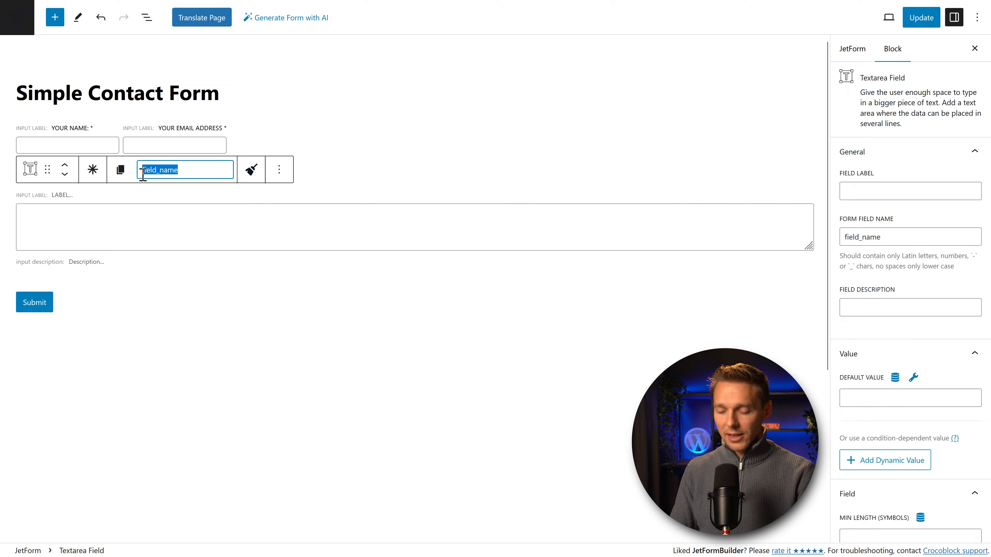
type("que")
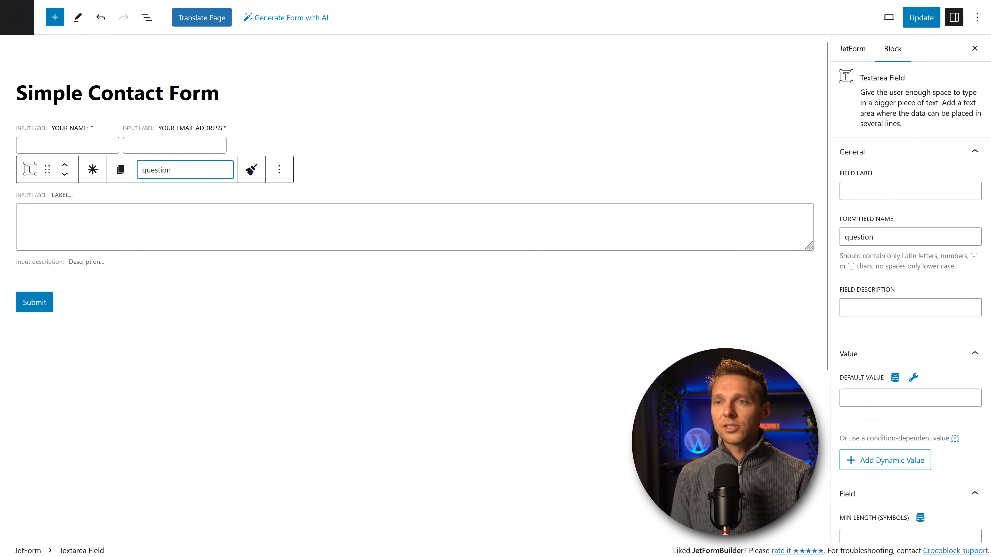
type("stion")
Step: Label the textarea 'Your question:' and add a colon to the email field's label
left_click(845, 191)
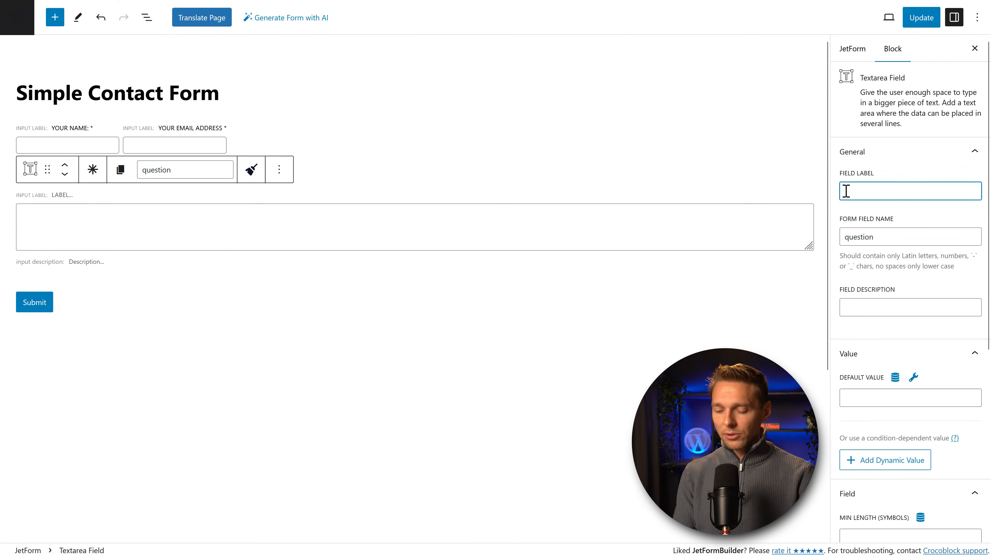
type("Your question:")
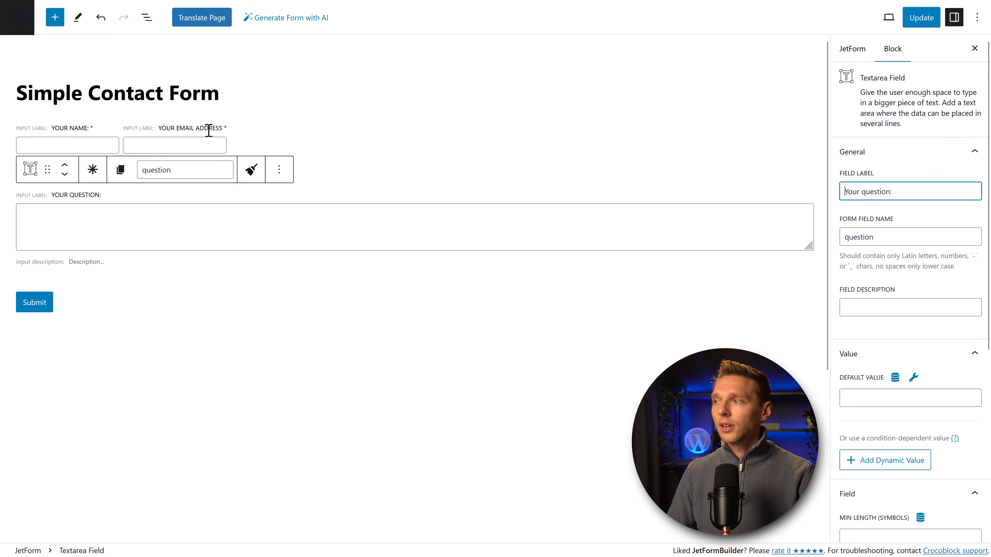
left_click(209, 130)
left_click(947, 192)
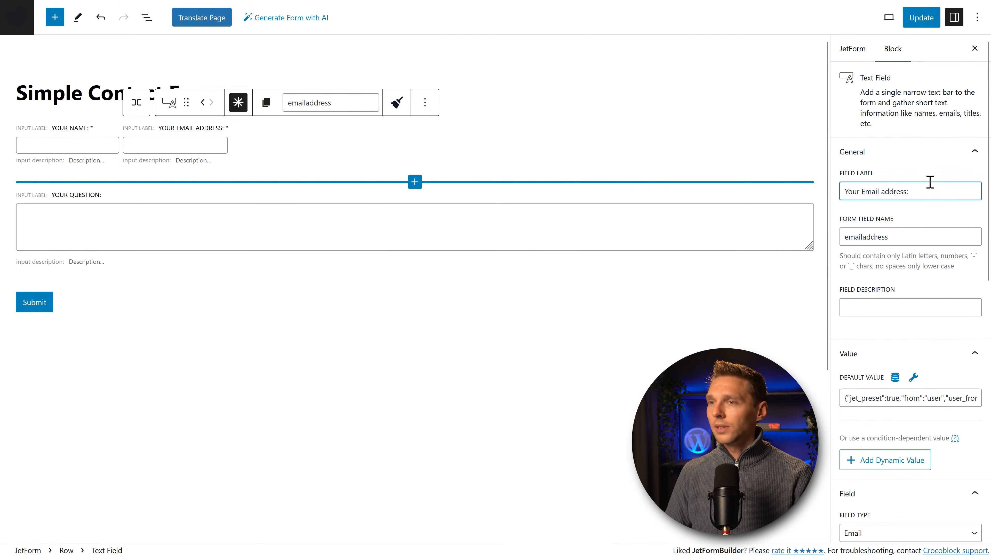
Step: Set the question textarea's maximum length to 1000 characters
left_click(155, 205)
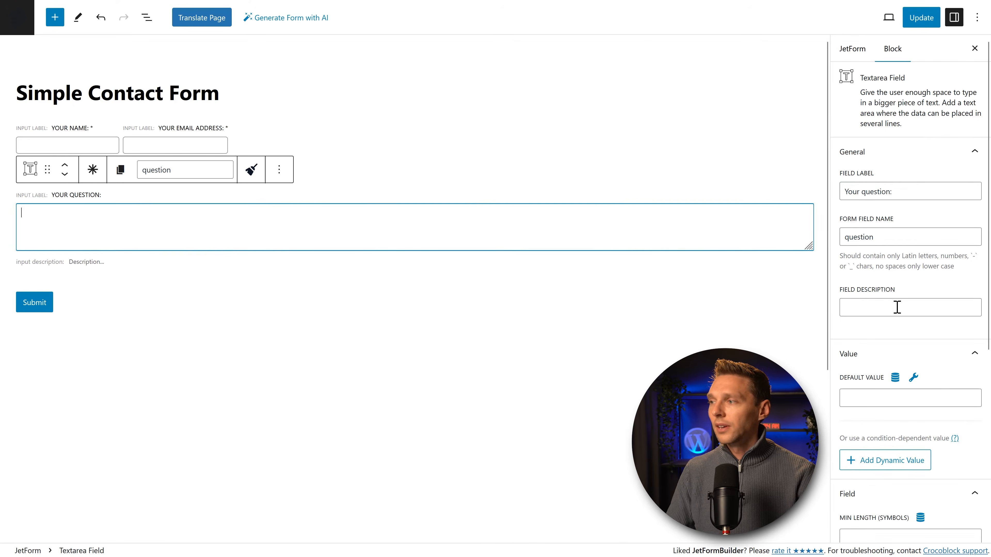
middle_click(885, 270)
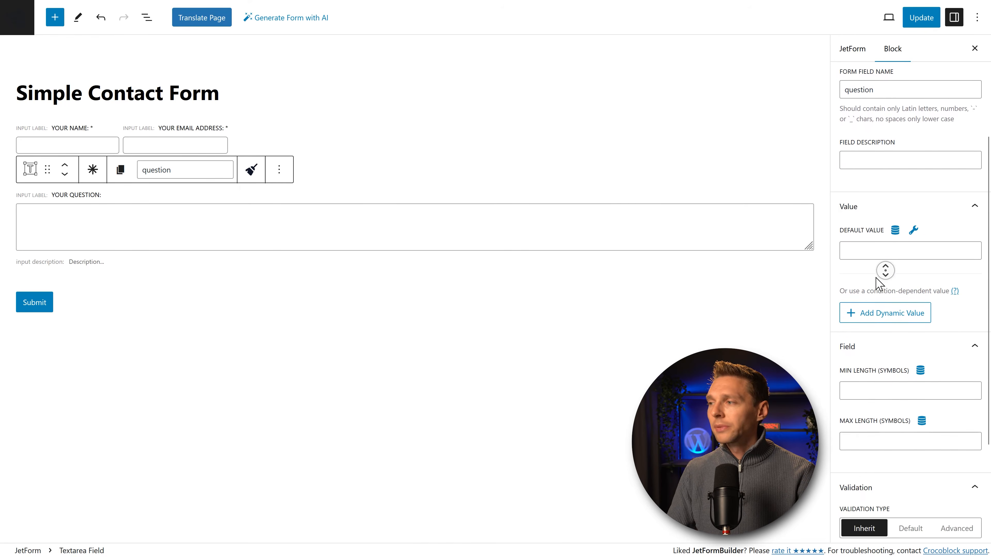
scroll(875, 278, "down", 3)
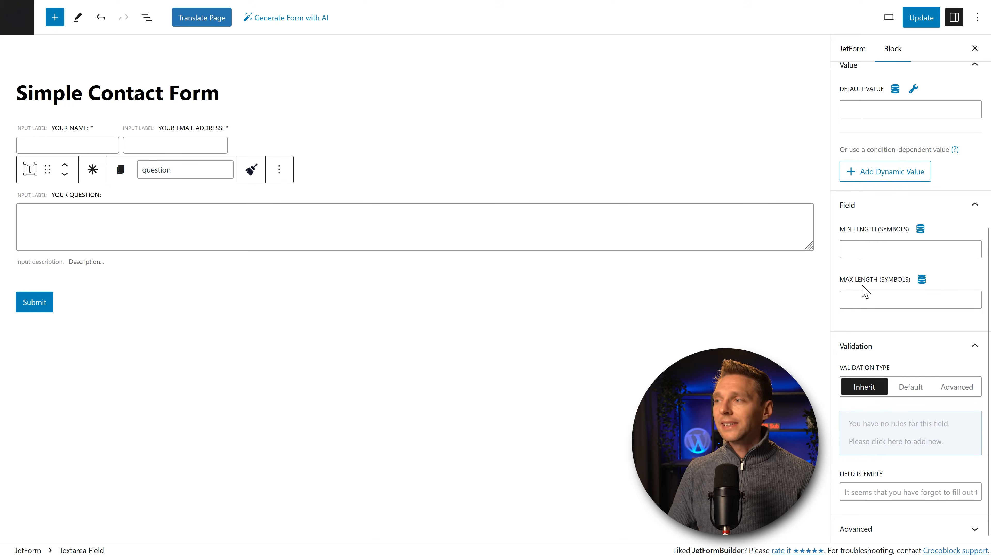
left_click(864, 293)
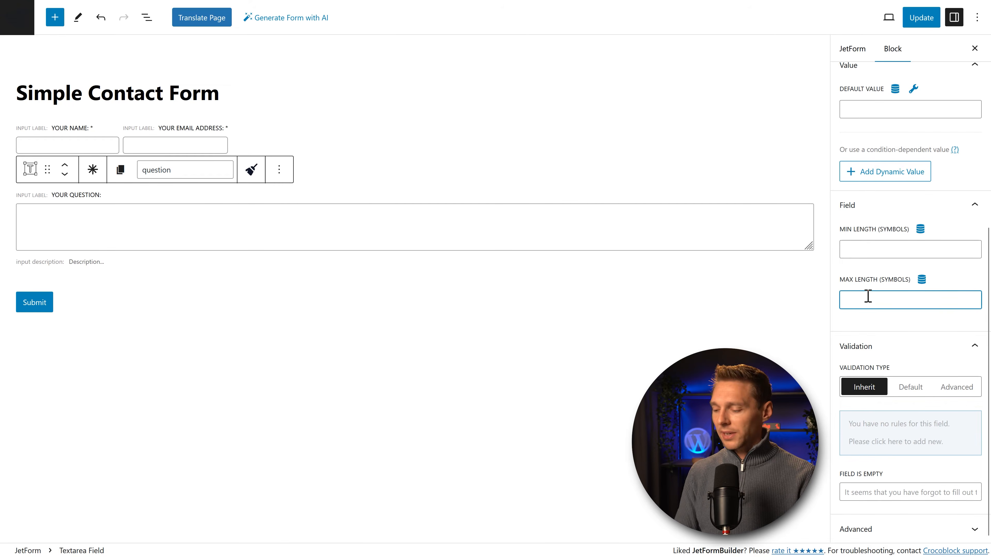
type("1000")
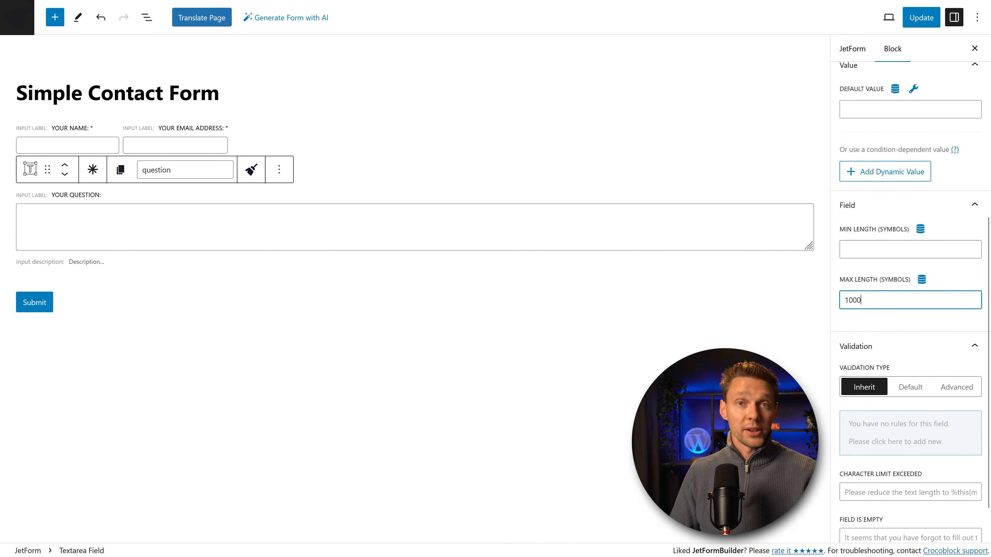
left_click(865, 275)
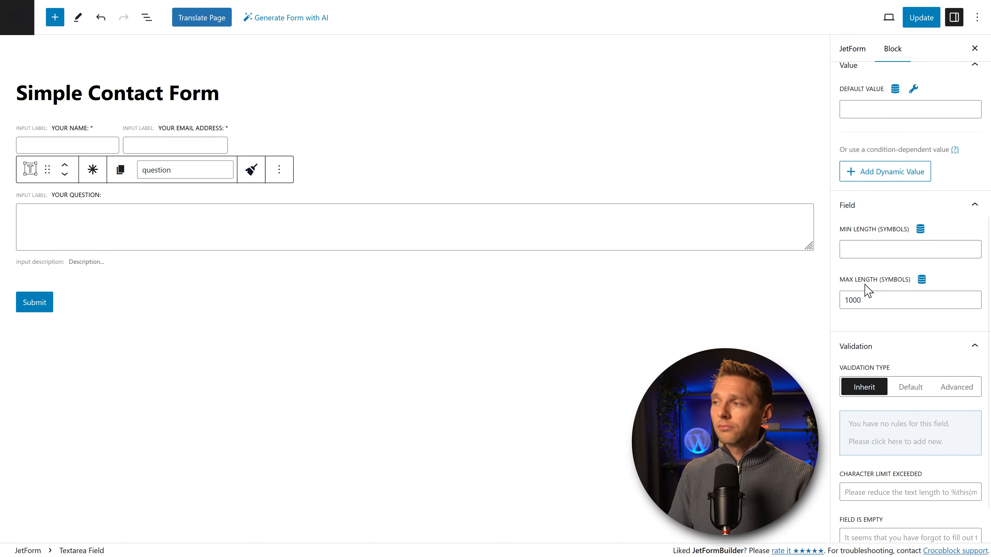
left_click_drag(869, 293, 827, 301)
left_click(864, 267)
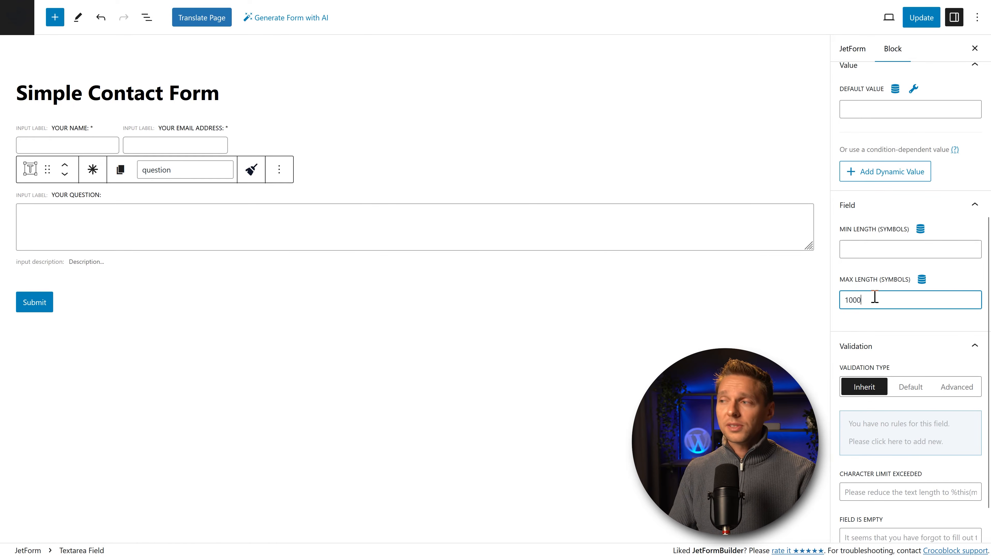
left_click(862, 279)
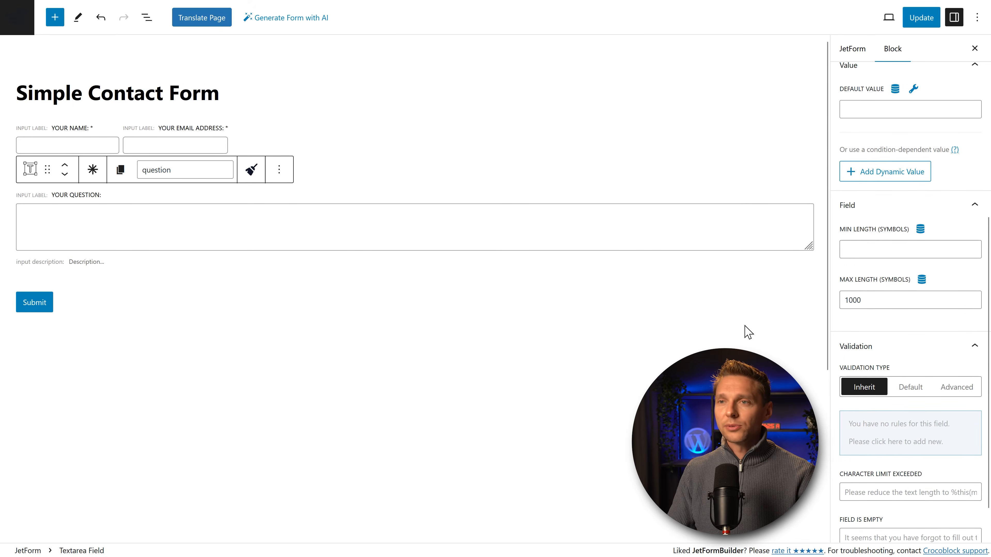
Step: Try 'Send it' and then 'Yes, I want answers!' as the submit button label
scroll(869, 316, "down", 1)
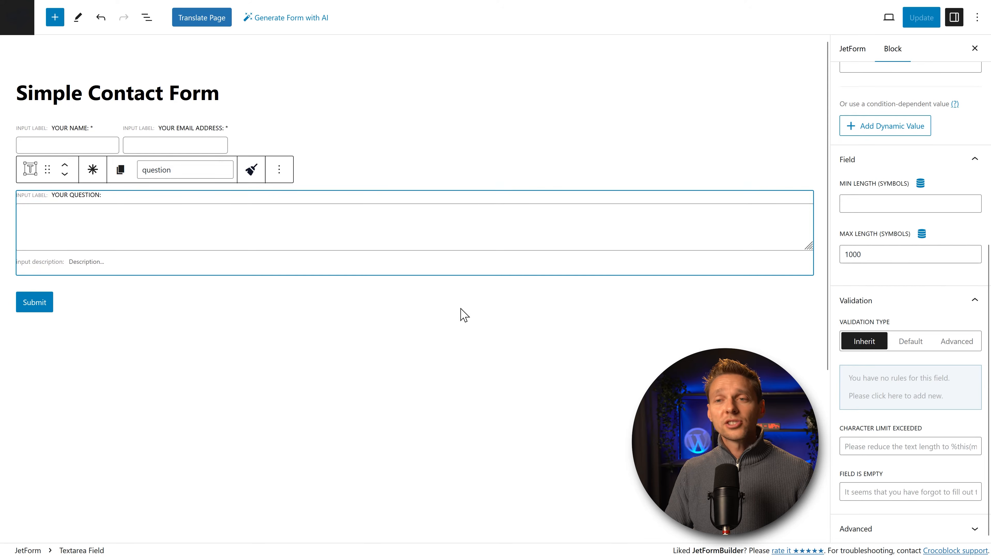
left_click(46, 308)
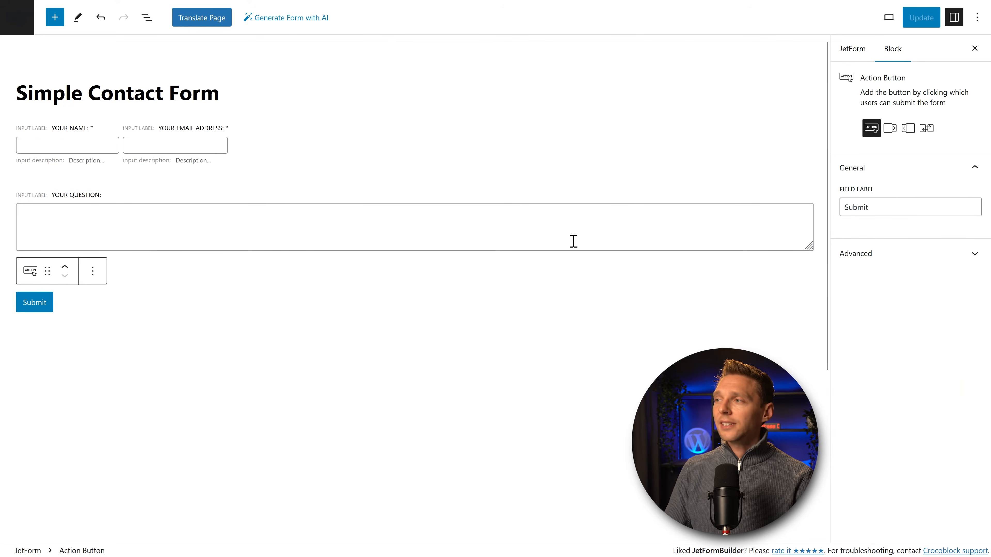
double_click(854, 207)
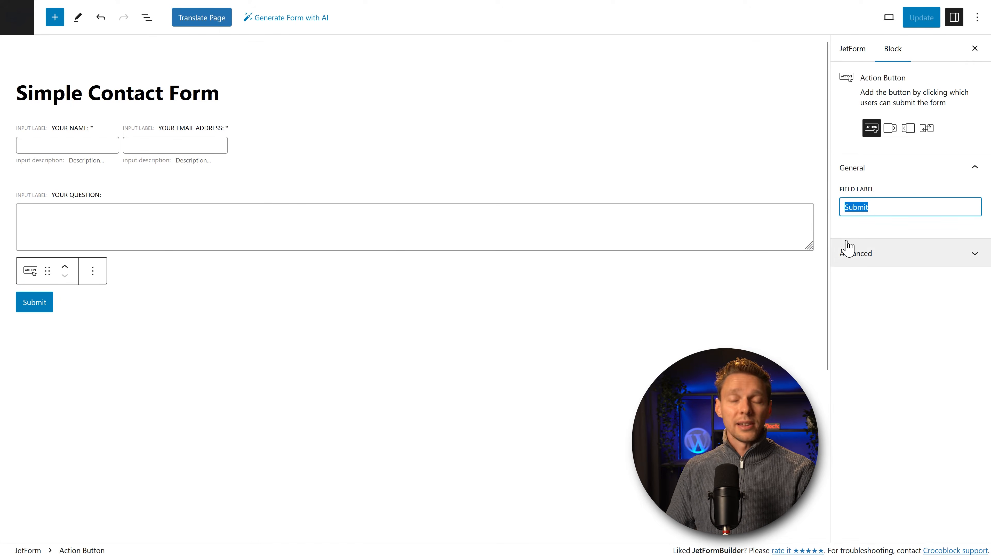
type("Send it")
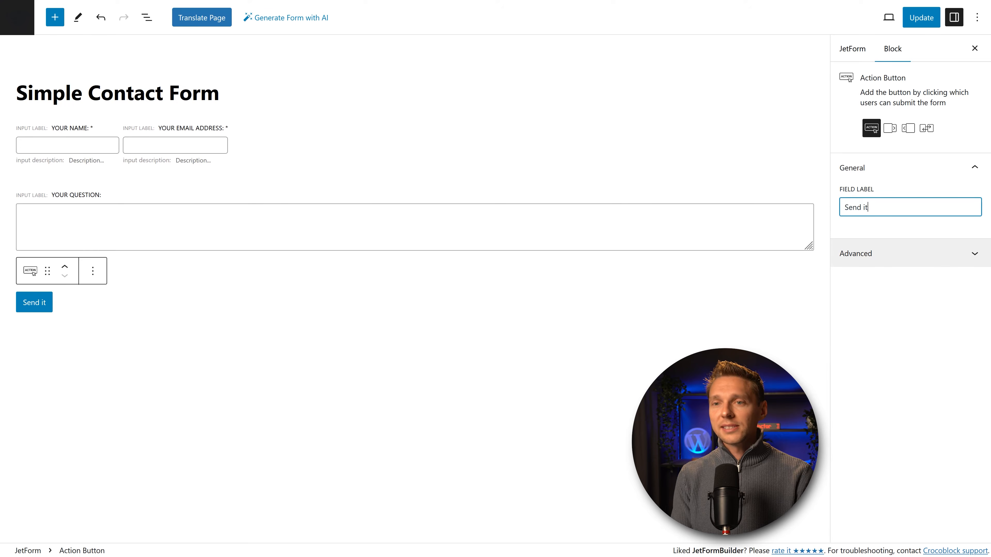
key("ctrl+a")
type("Y")
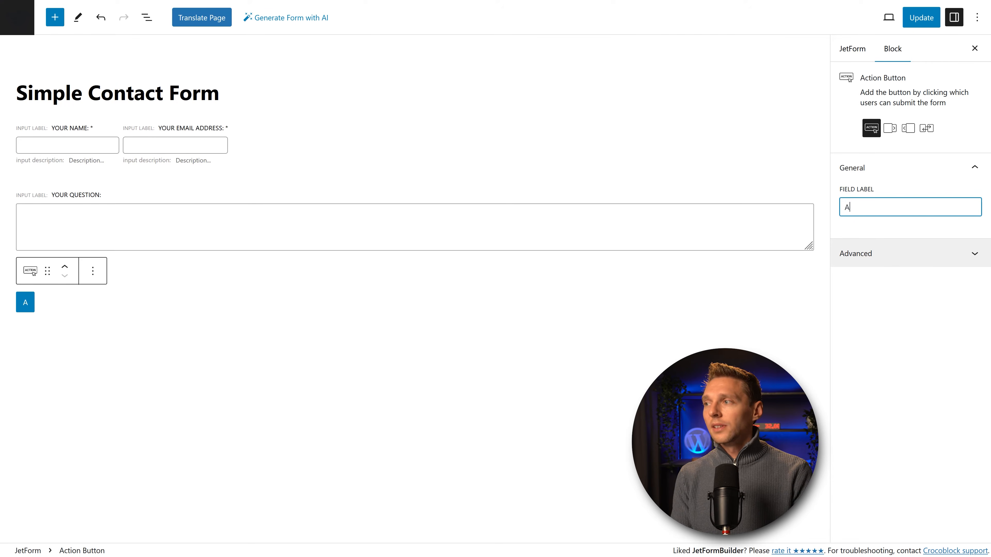
key("BackSpace")
type("Yes, I want answers")
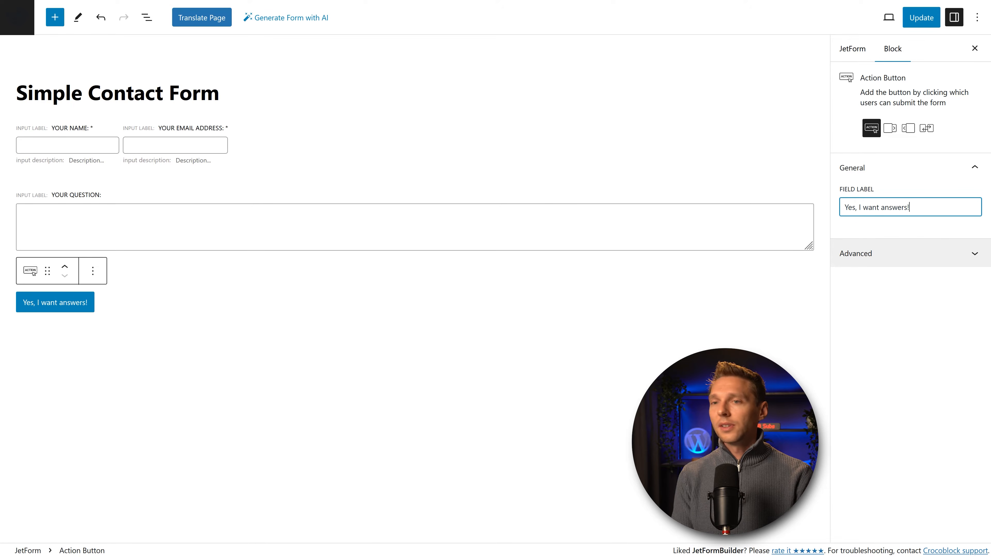
type("!")
Step: Set the button label back to 'Submit' and update the form
key("ctrl+a")
type("Submit")
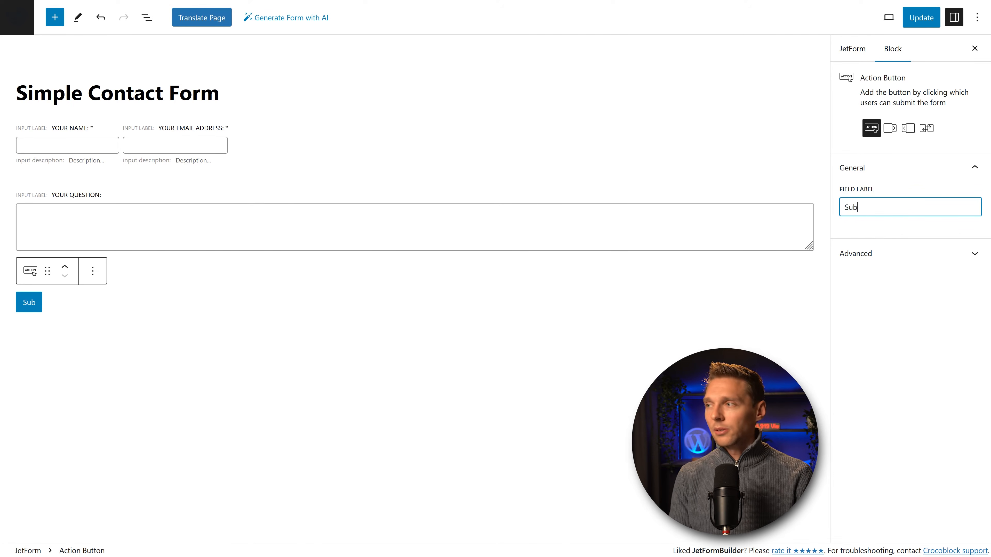
left_click(919, 24)
left_click(262, 80)
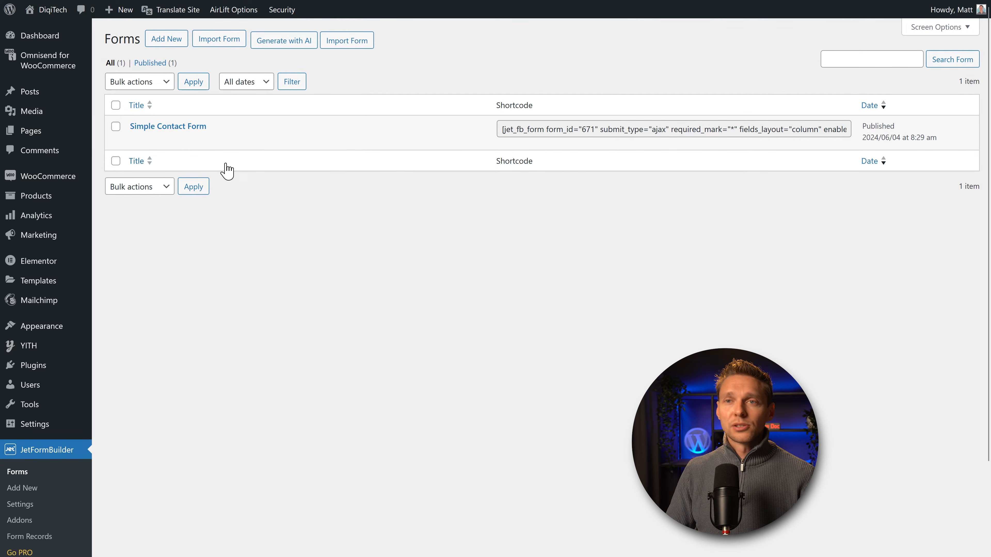
Step: From Pages > All Pages, open the Contact page with Edit with Elementor
mouse_move(87, 136)
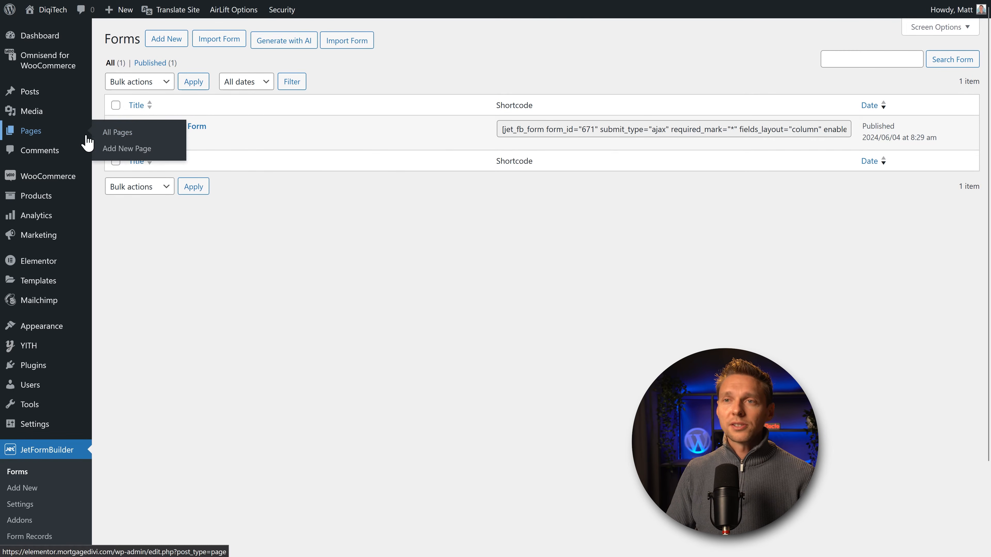
left_click(119, 139)
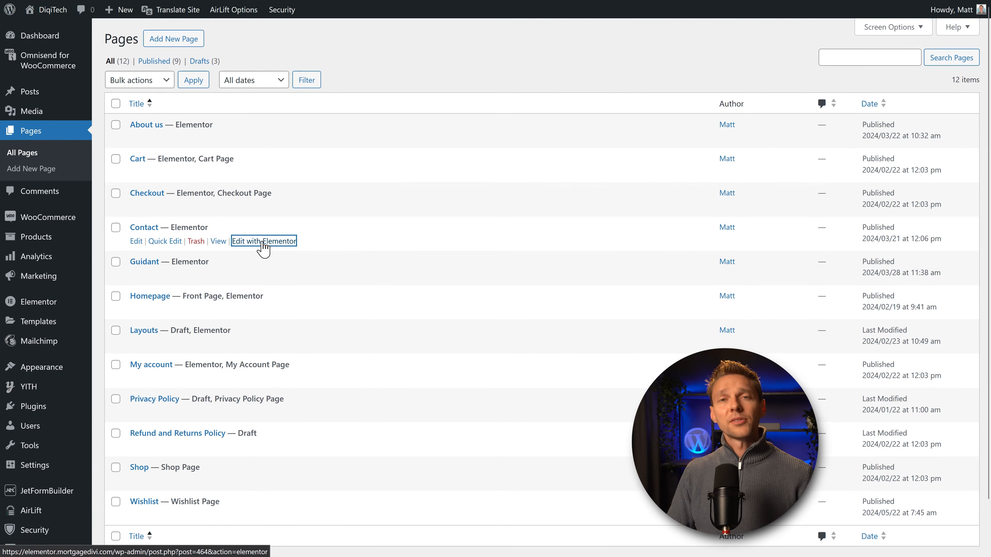
left_click(263, 247)
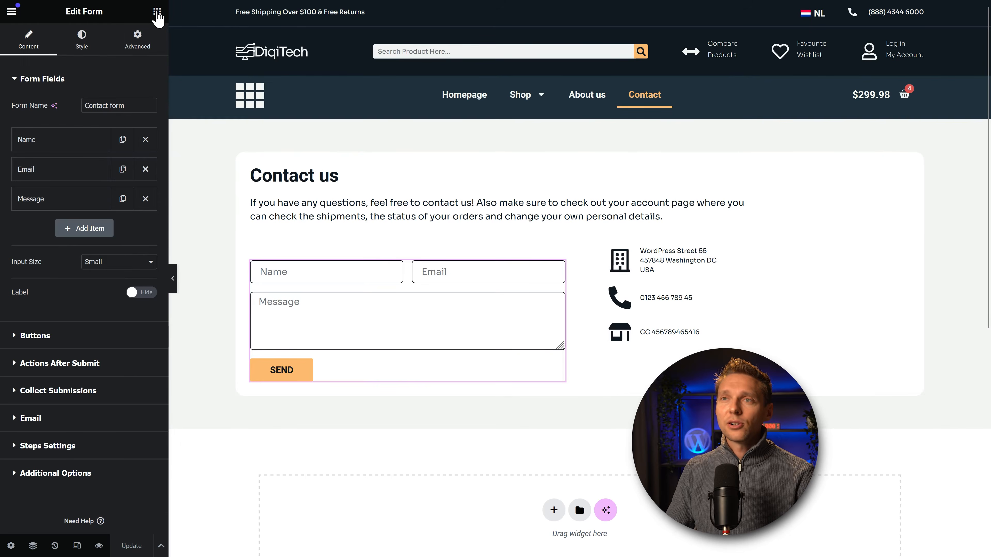
Step: Add a JetForm widget below the existing contact form showing Simple Contact Form
left_click(157, 11)
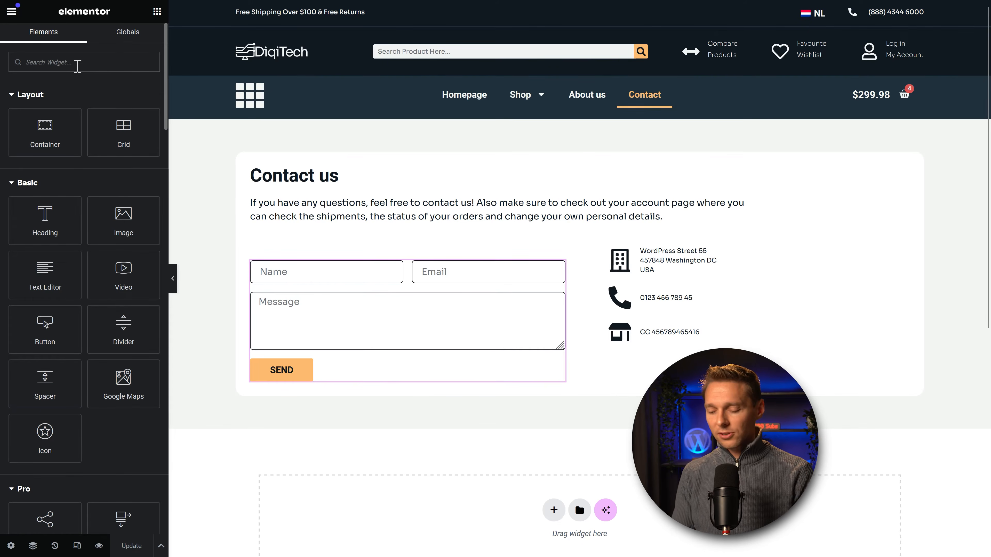
type("jet")
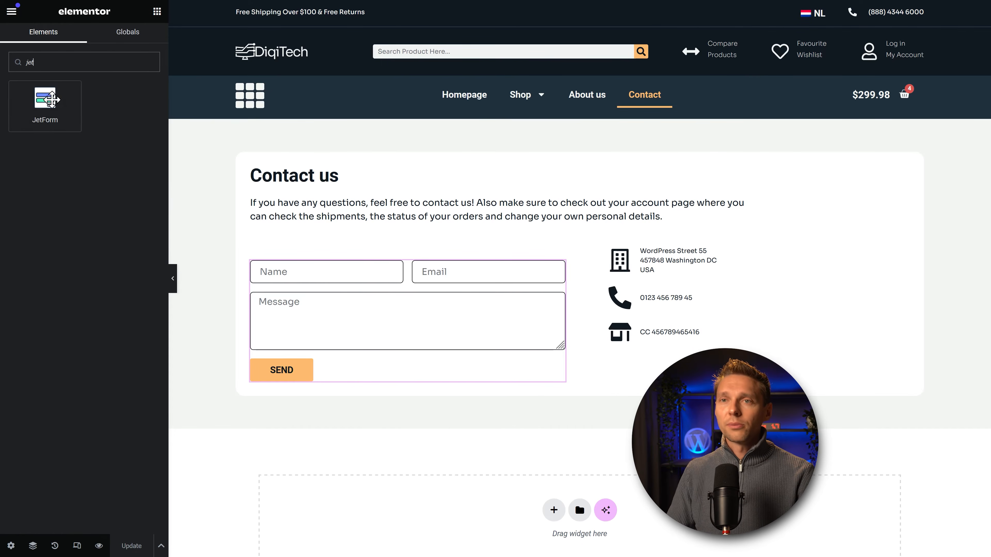
left_click_drag(51, 99, 371, 380)
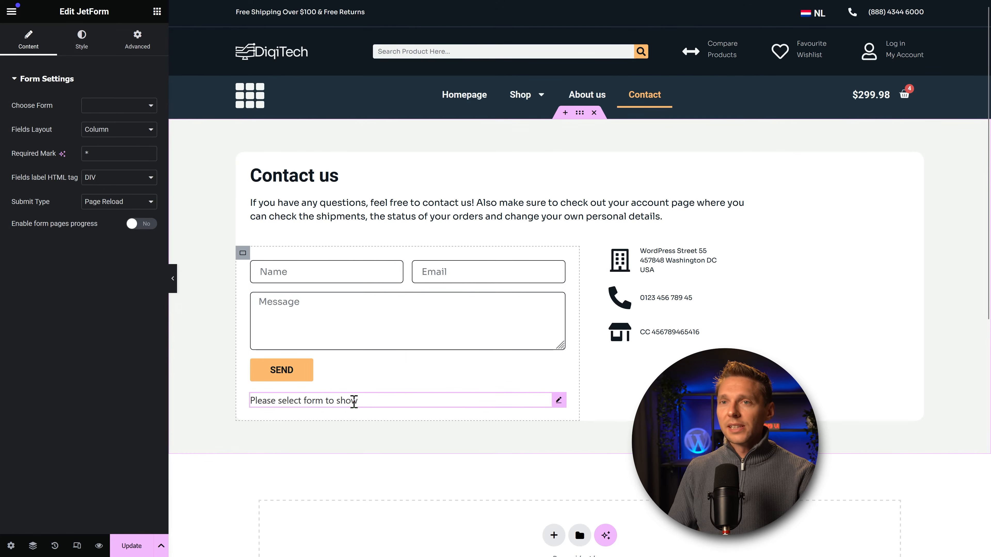
left_click(151, 105)
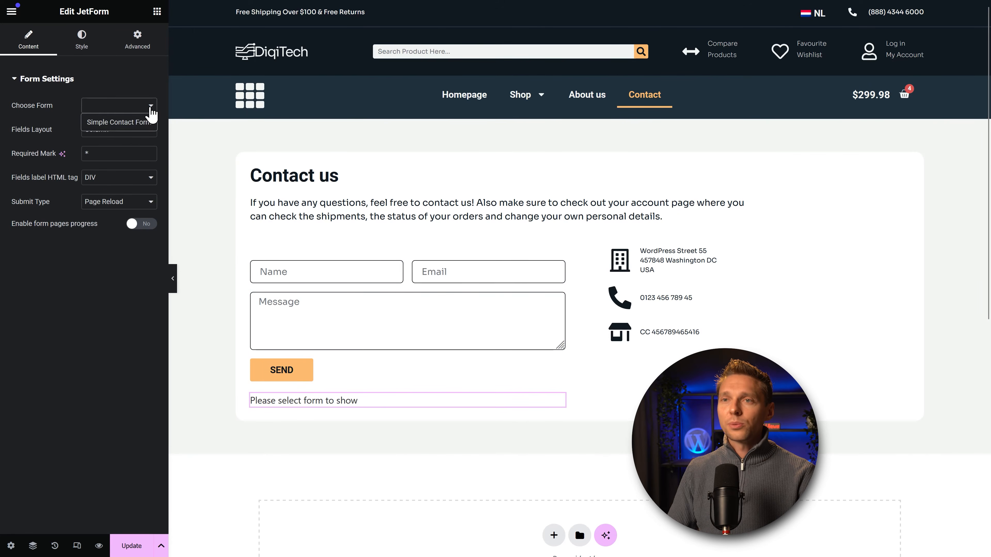
left_click(142, 123)
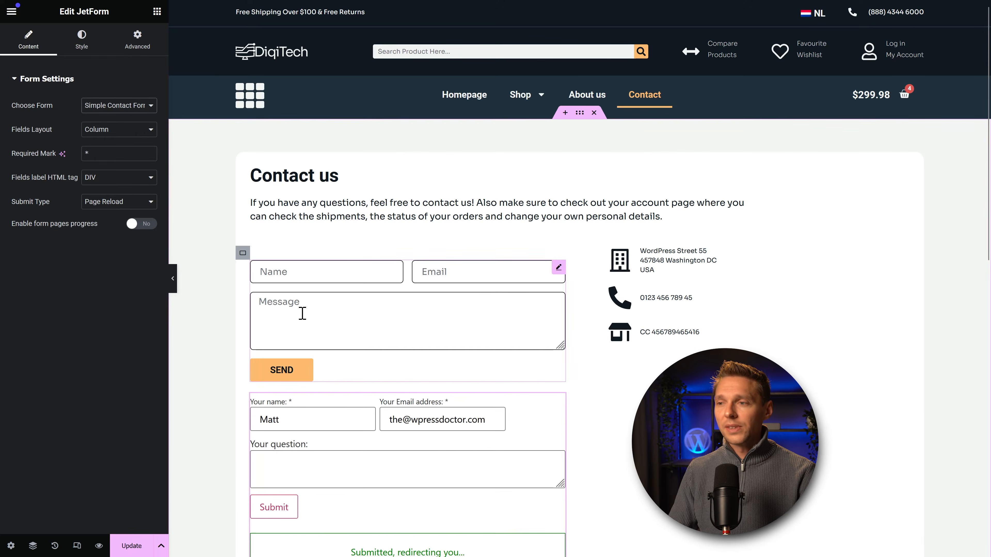
Step: Set the widget's Fields Layout to Default and Submit Type to AJAX
scroll(331, 289, "down", 3)
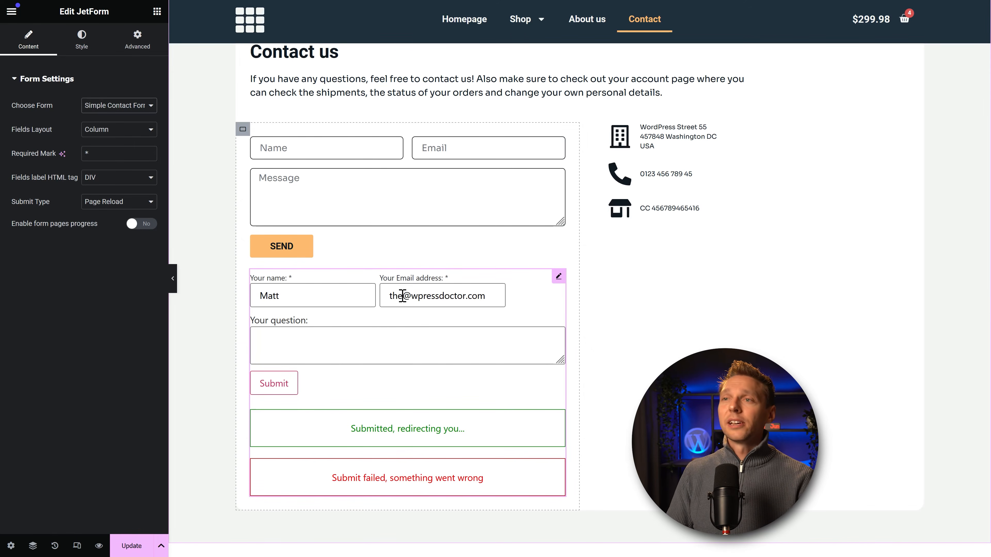
left_click(151, 135)
left_click(86, 150)
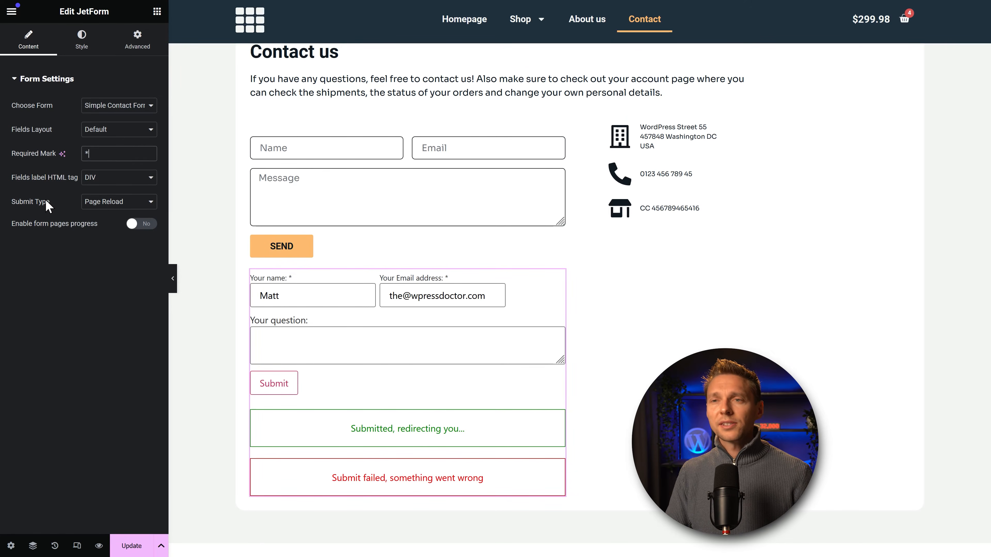
left_click(89, 202)
left_click(103, 240)
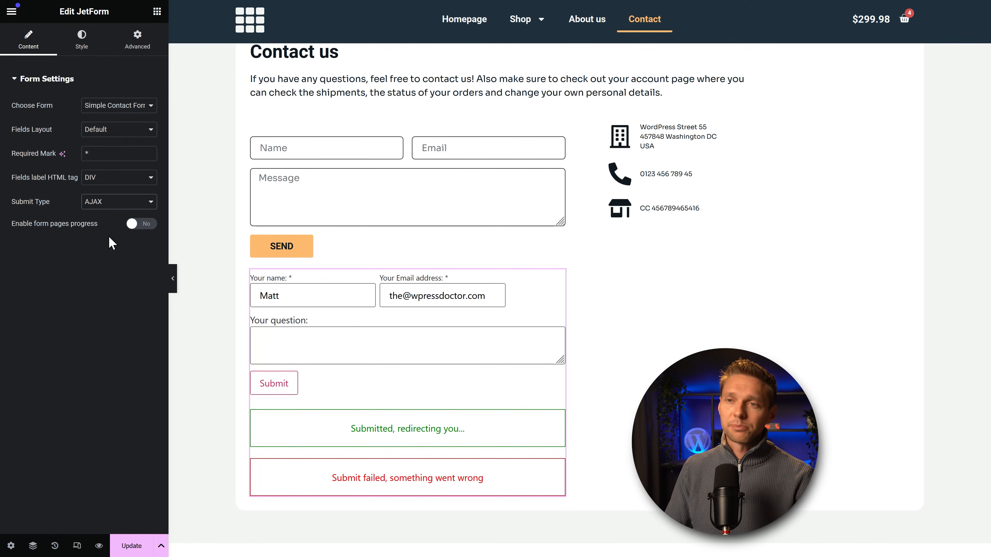
Step: In the Style tab, set the form's Row Gap After to 15 px
left_click(81, 46)
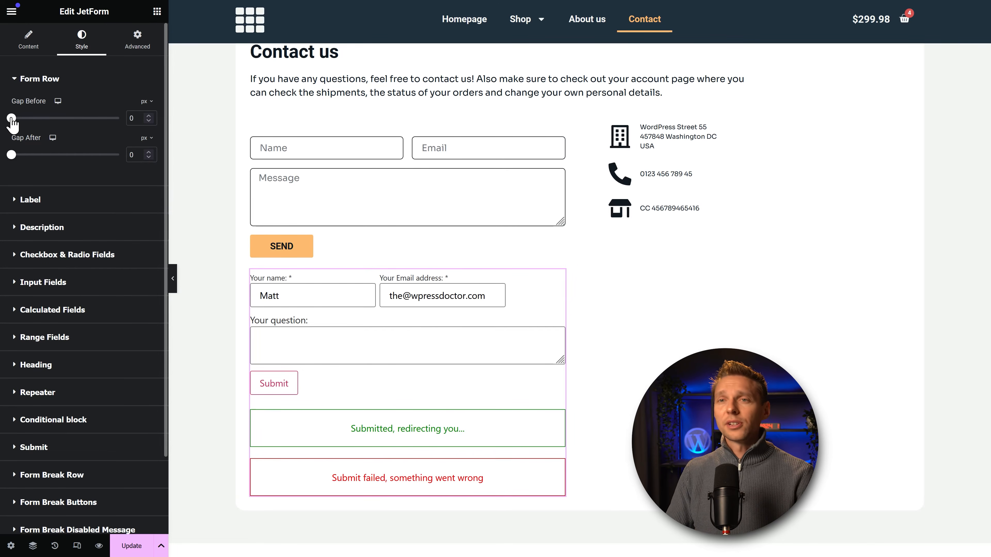
mouse_move(12, 119)
left_mouse_down()
mouse_move(57, 118)
mouse_move(11, 118)
left_mouse_up()
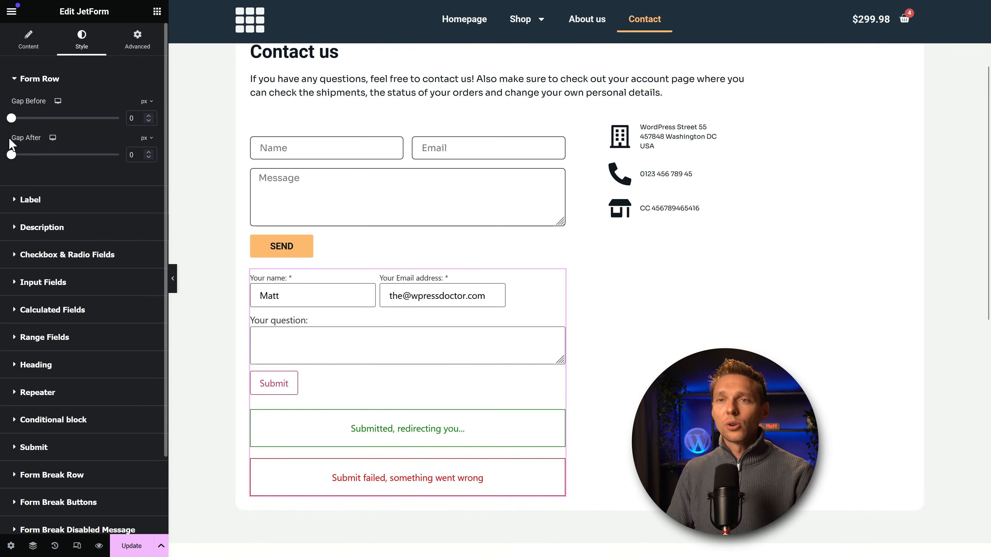
mouse_move(11, 155)
left_mouse_down()
mouse_move(49, 156)
mouse_move(28, 156)
left_mouse_up()
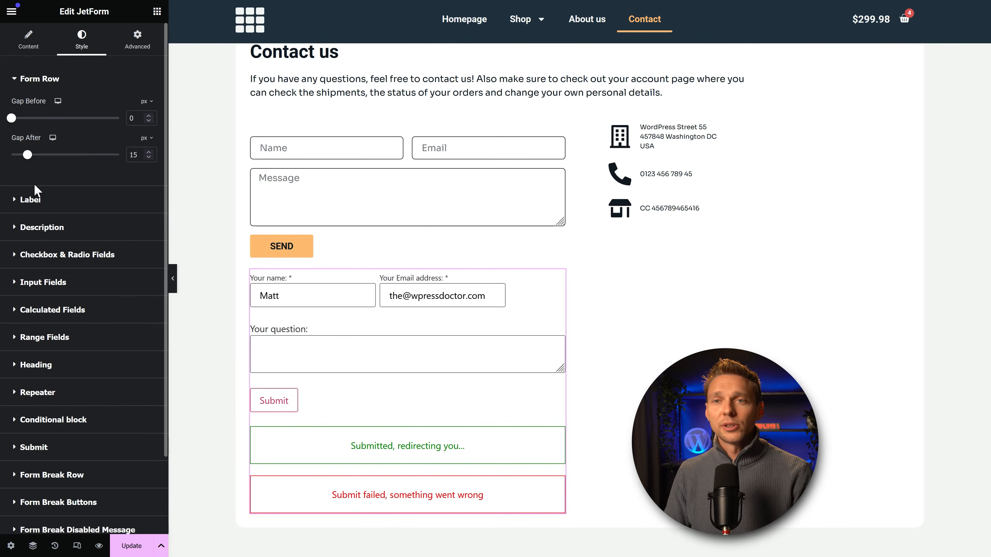
Step: Give the labels a 10 px bottom margin, 0 top margin, and keep them left-aligned
left_click(27, 201)
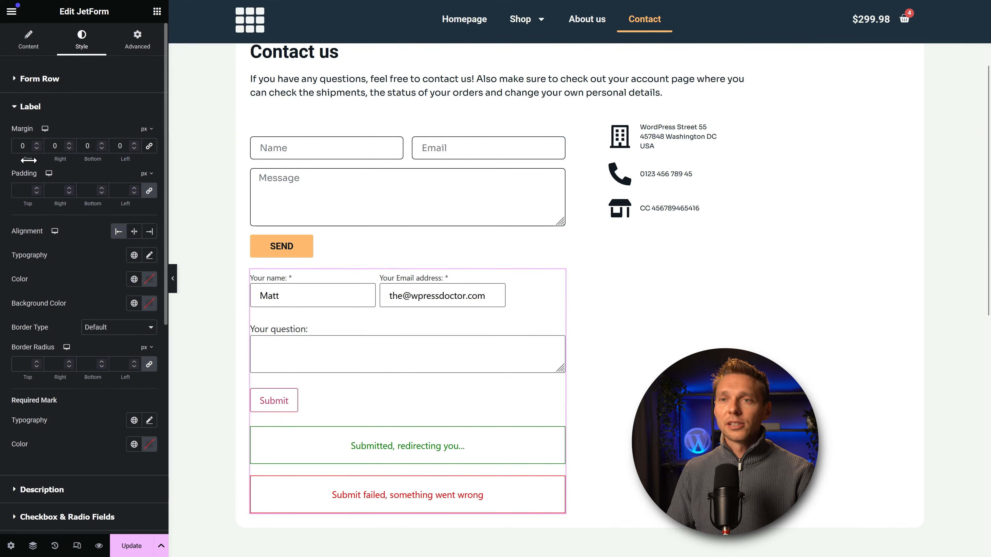
left_click_drag(28, 160, 93, 159)
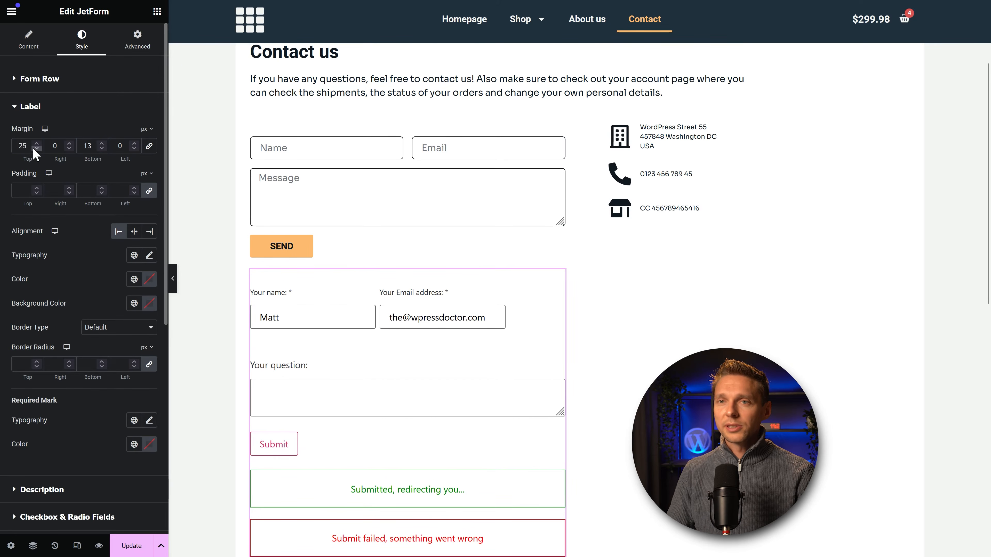
double_click(16, 151)
type("0")
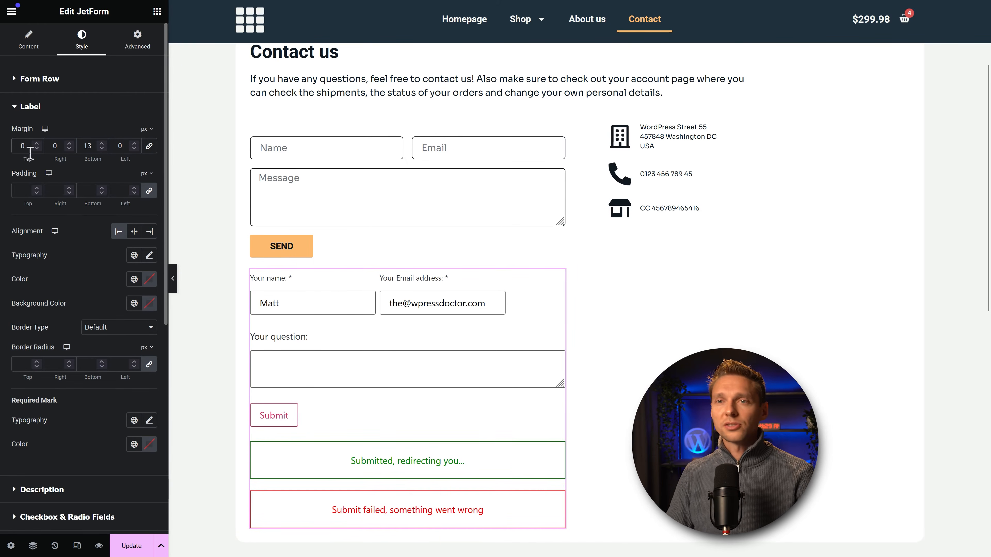
left_click_drag(93, 148, 90, 157)
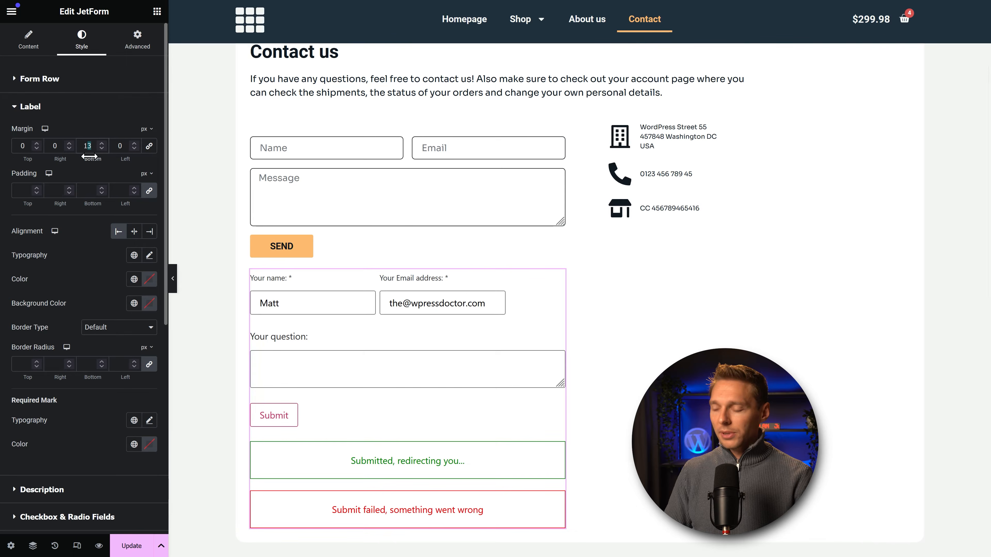
type("0")
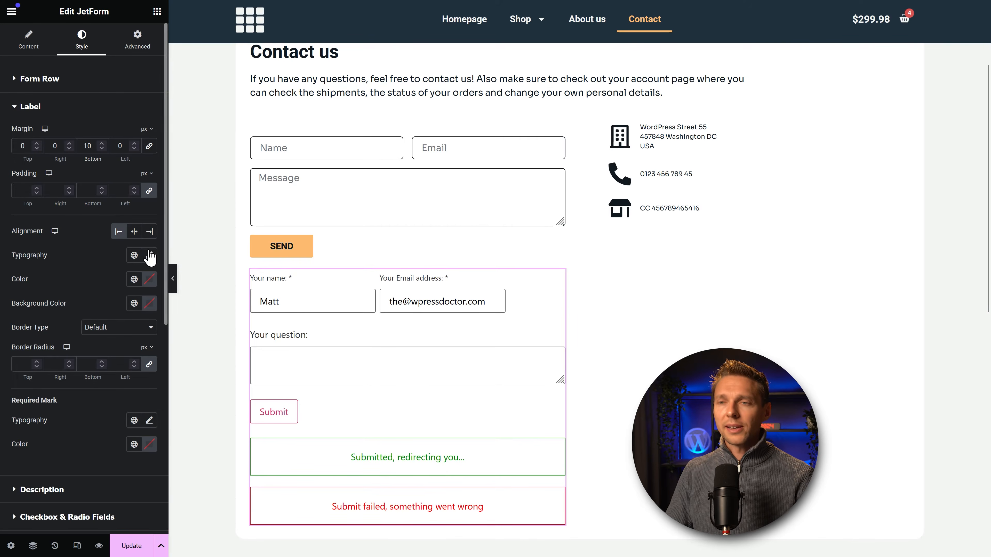
left_click(134, 231)
left_click(149, 231)
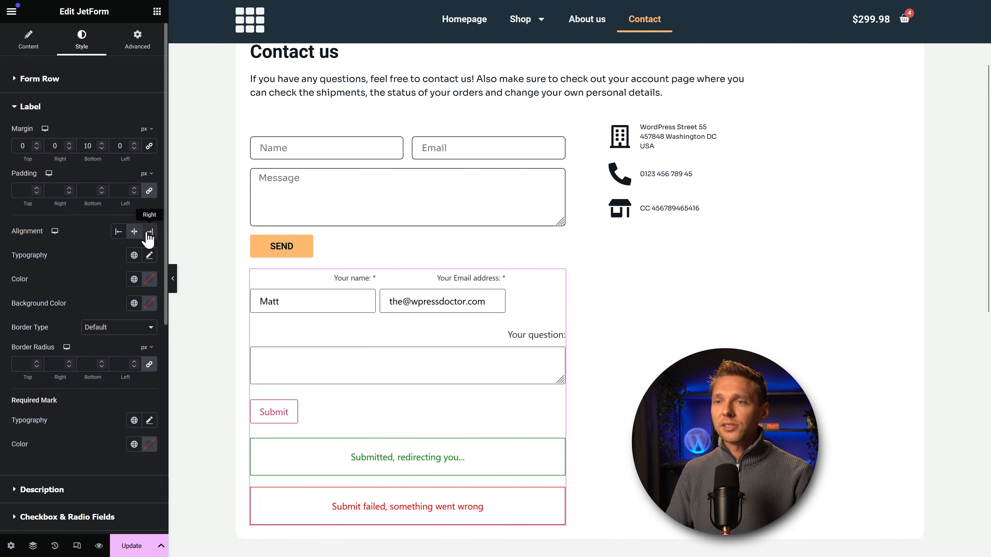
left_click(119, 232)
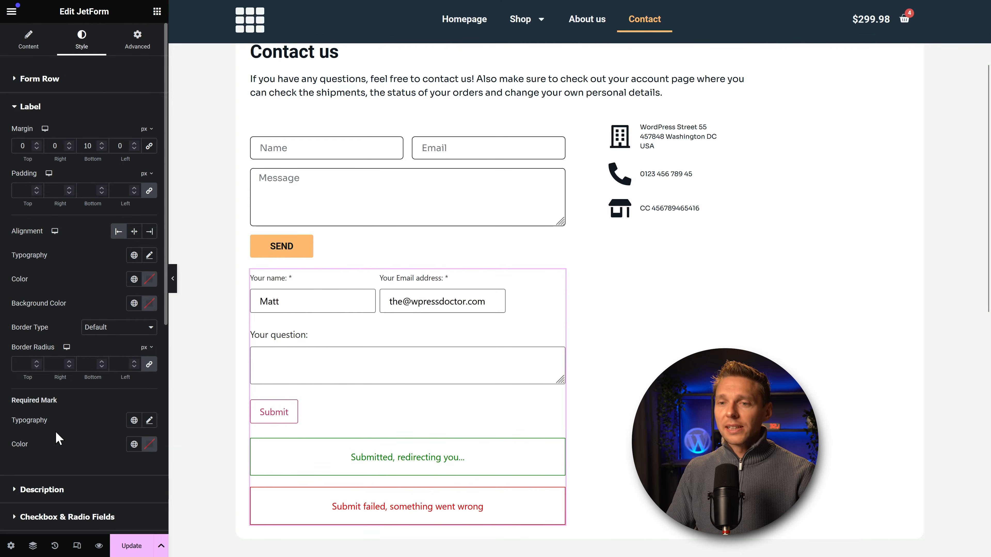
left_click(44, 493)
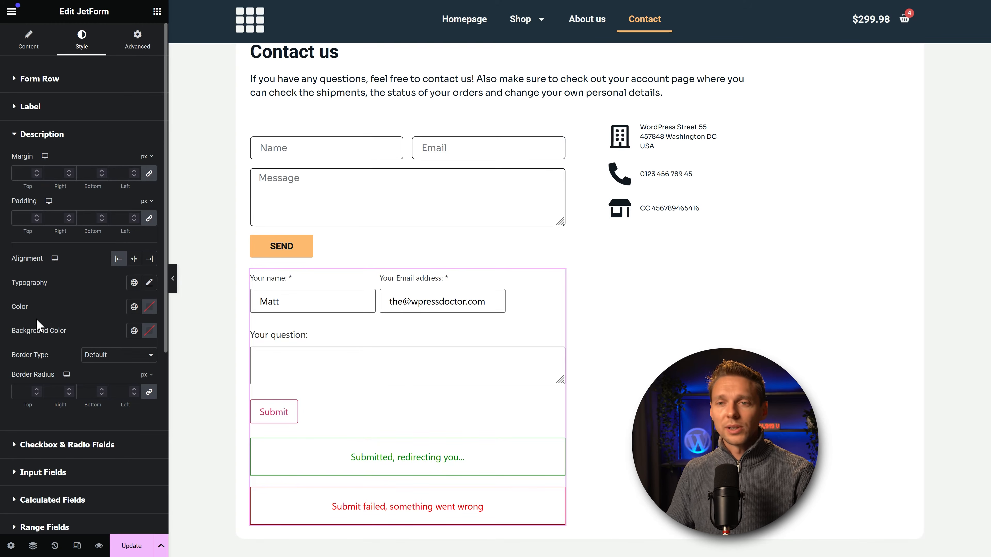
Step: Scroll down the JetForm Style panel and collapse the Description section
scroll(117, 312, "down", 3)
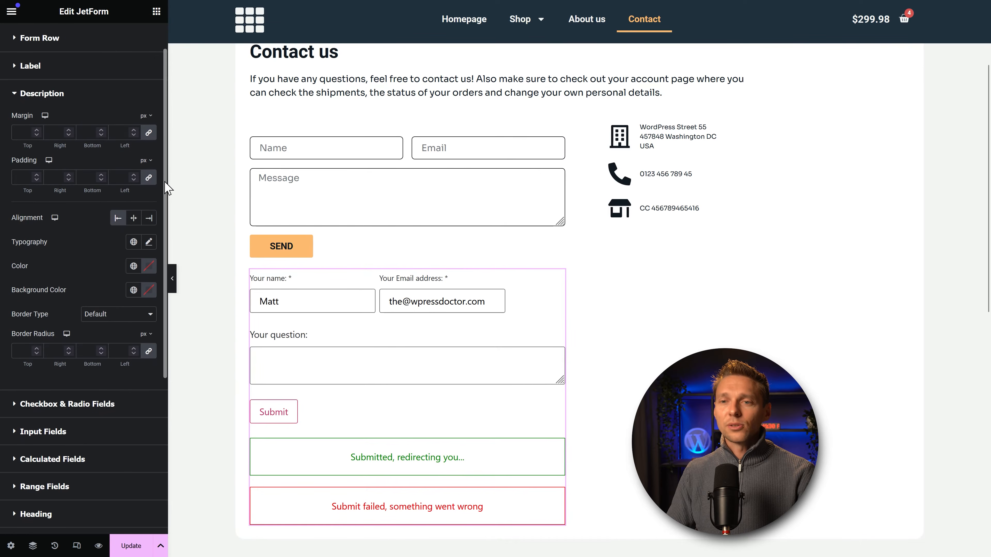
scroll(161, 211, "down", 3)
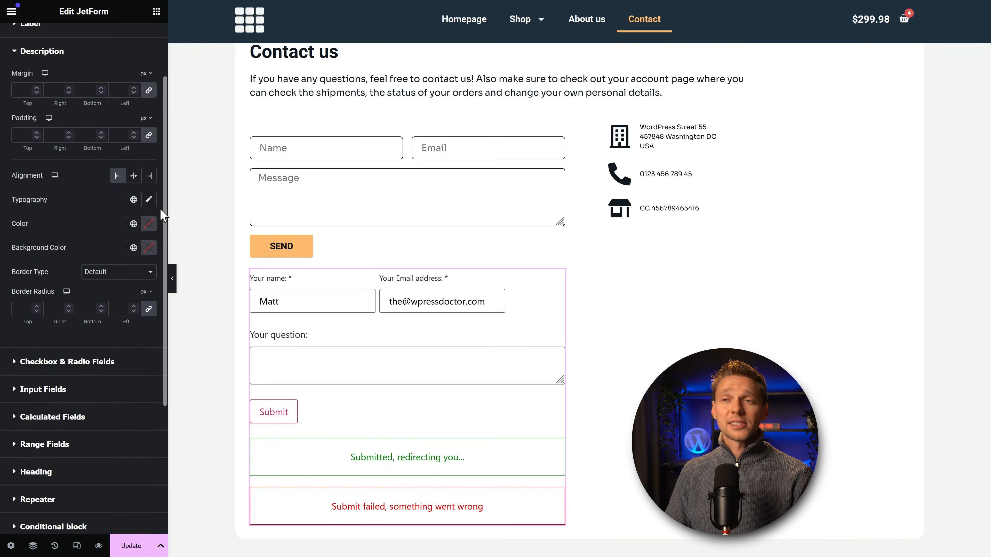
scroll(157, 239, "down", 6)
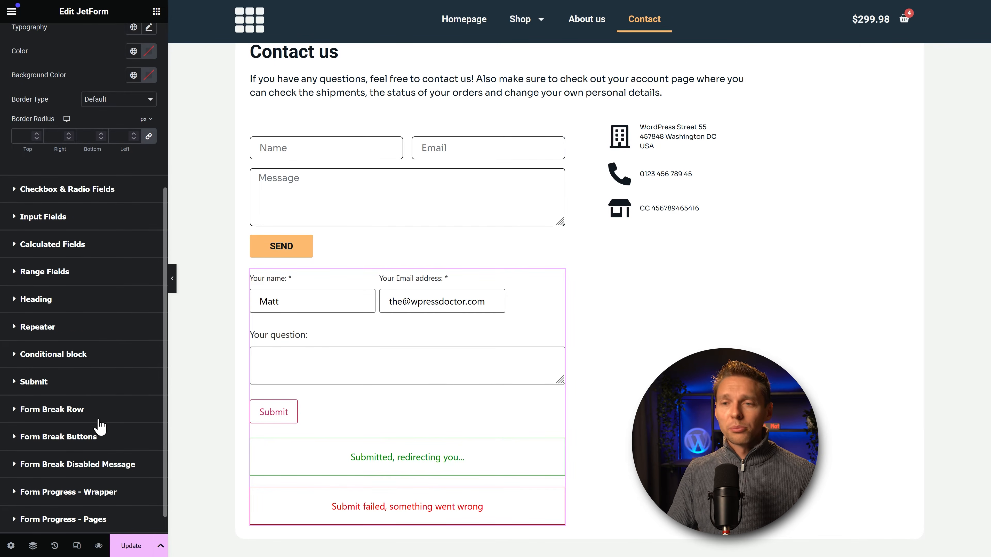
scroll(101, 433, "down", 1)
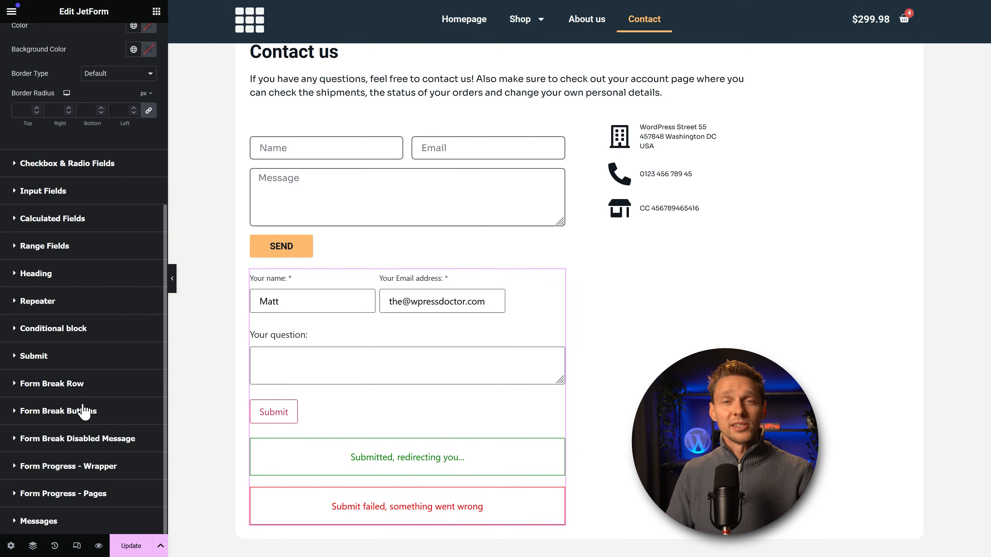
left_click(45, 355)
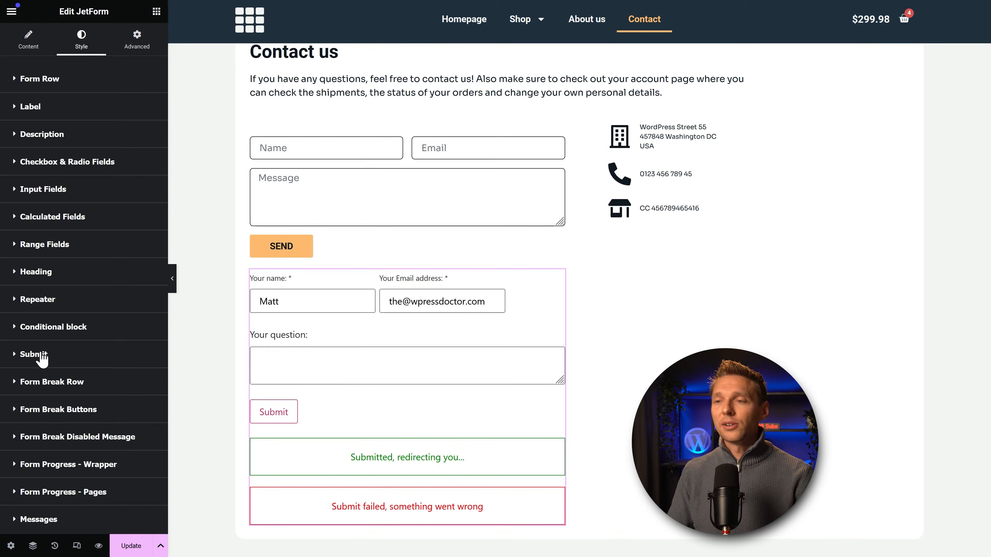
Step: Give the Submit button an orange global background colour
left_click(42, 356)
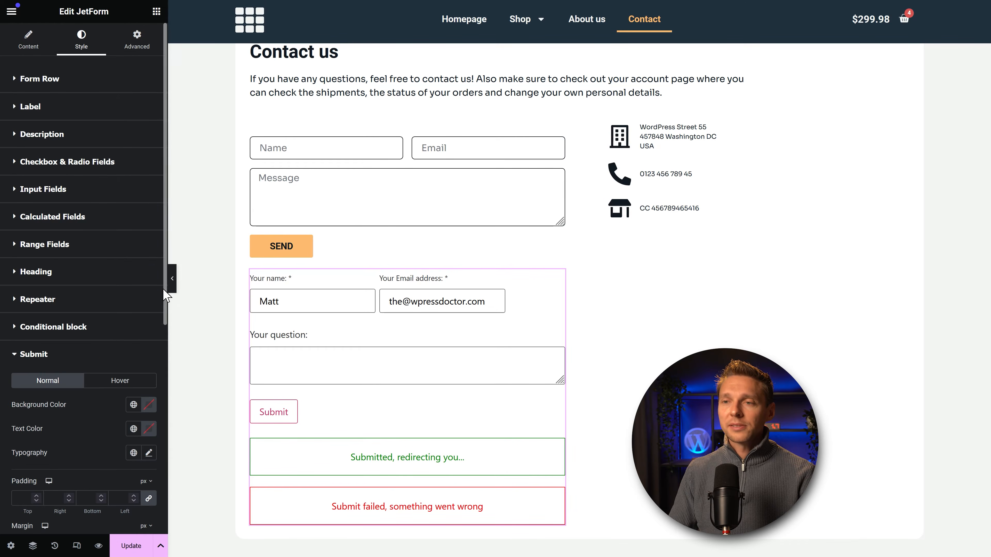
scroll(117, 214, "down", 5)
left_click(133, 189)
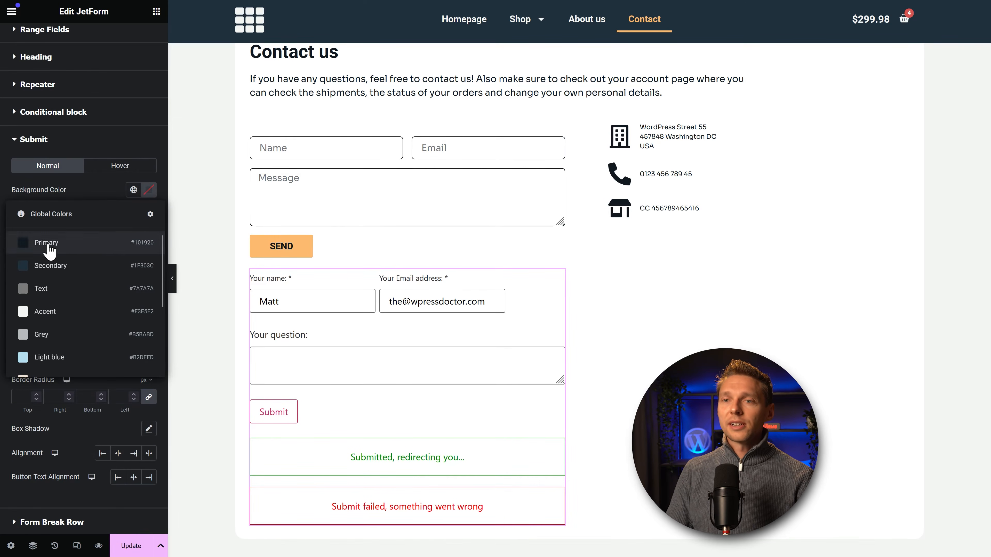
scroll(54, 273, "down", 1)
scroll(55, 328, "down", 2)
left_click(49, 351)
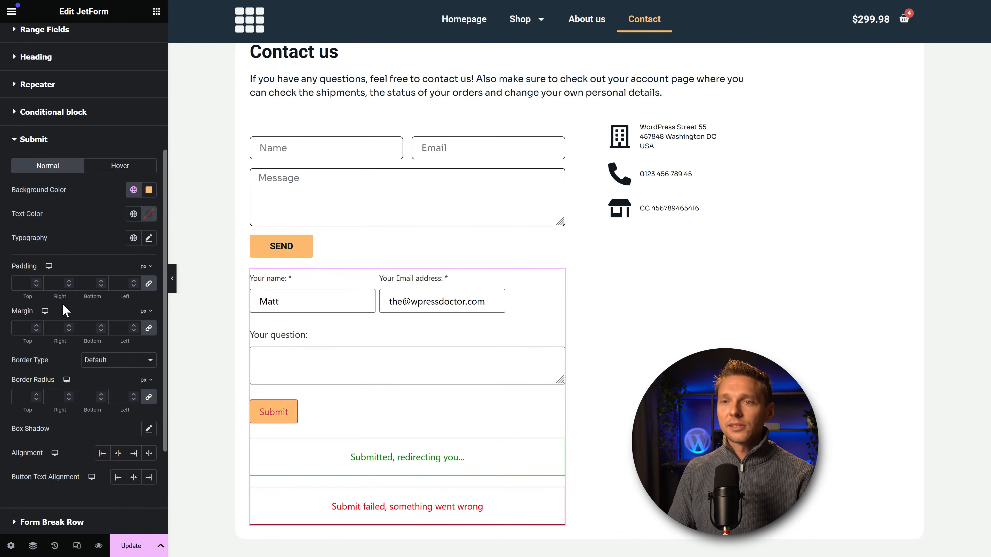
Step: Set the button text to the Primary colour and Primary font, transformed to uppercase
left_click(134, 214)
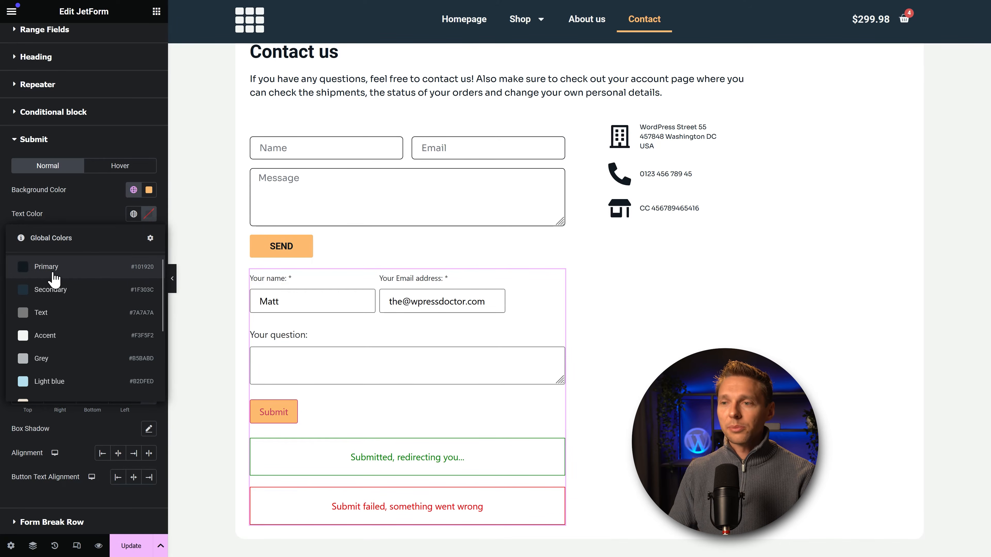
left_click(45, 265)
left_click(134, 239)
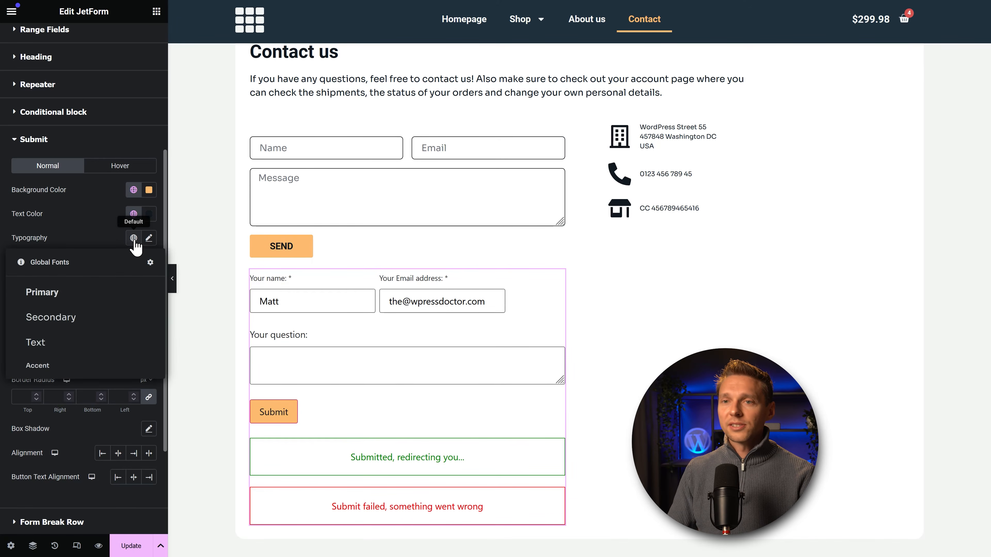
left_click(64, 291)
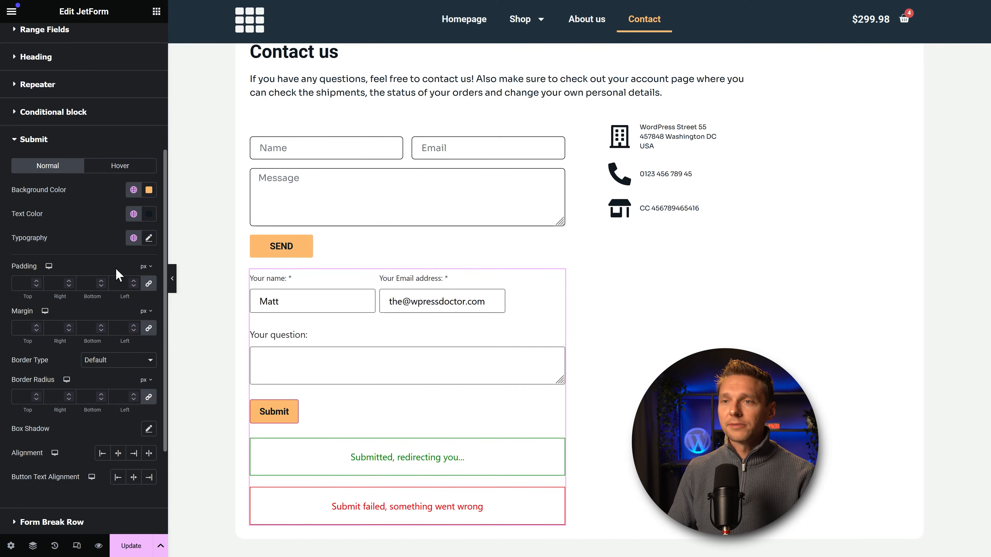
left_click(148, 238)
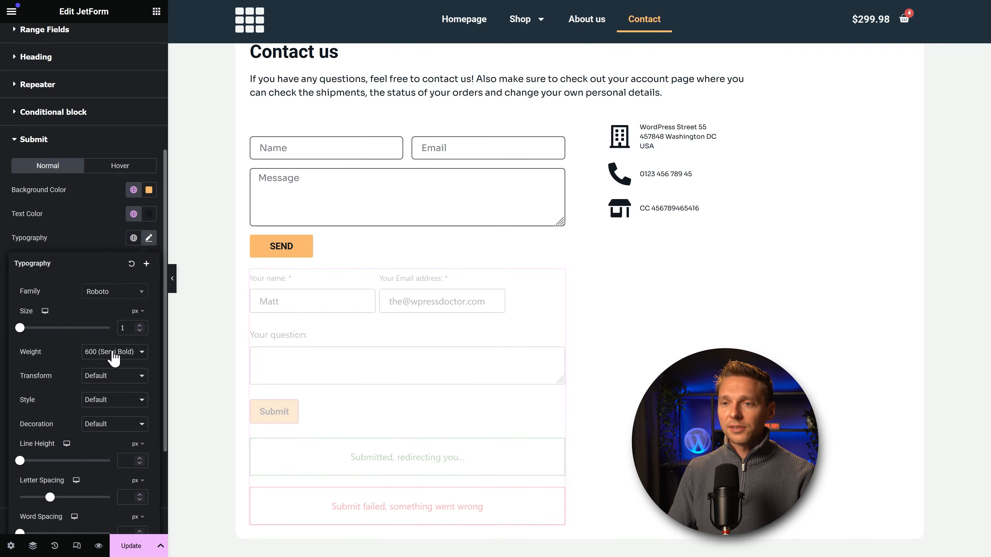
left_click(105, 376)
left_click(98, 402)
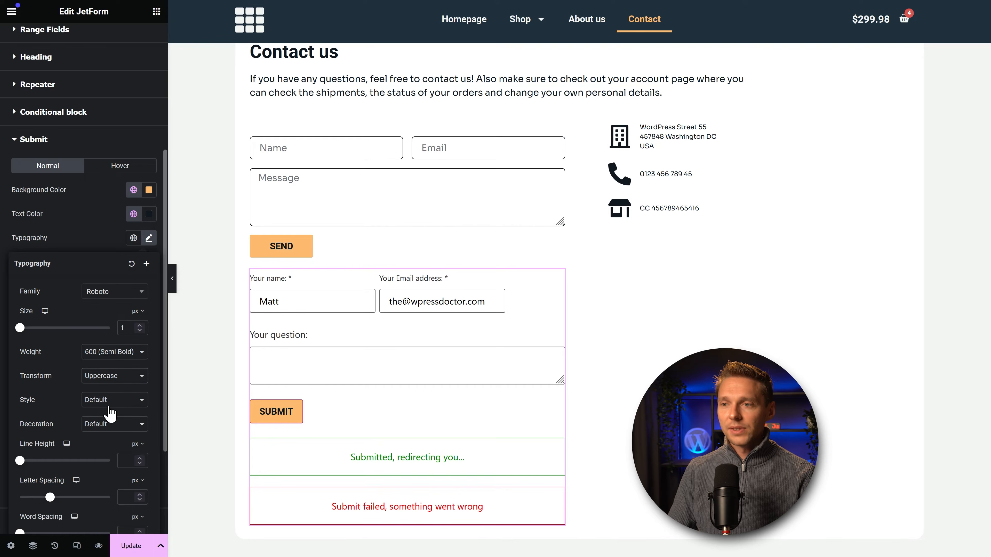
left_click(149, 239)
Step: Remove the button border and set padding to 10/25/10/25 px
left_click(102, 361)
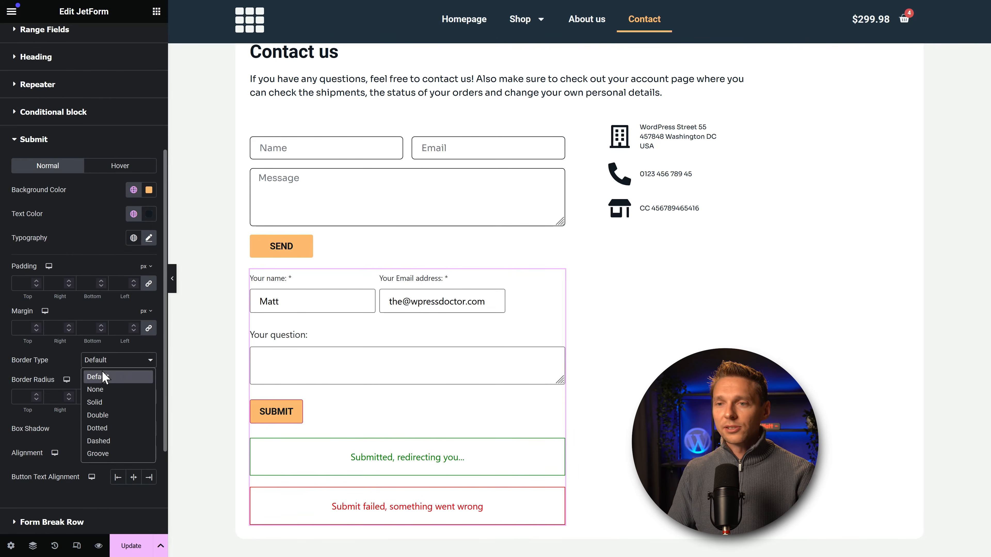
left_click(100, 389)
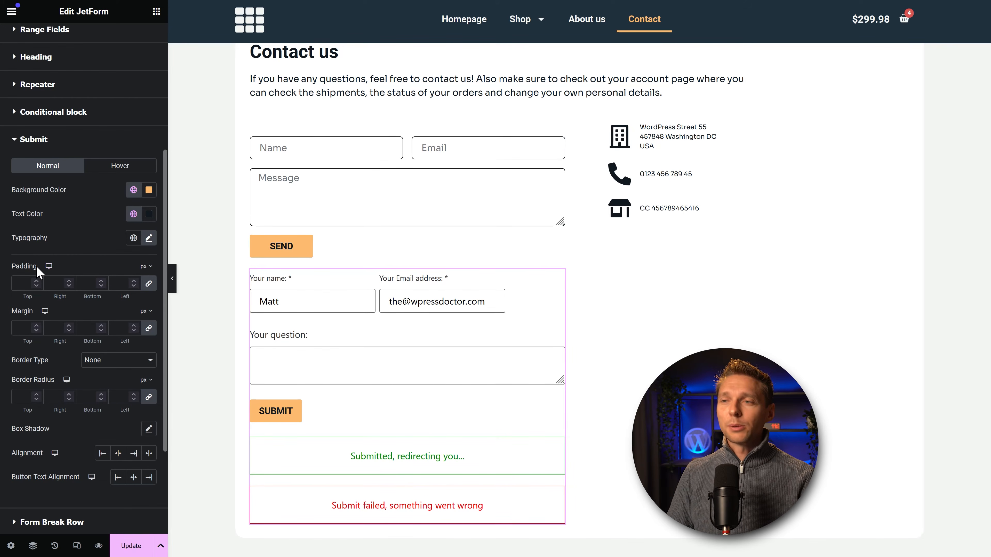
left_click(150, 288)
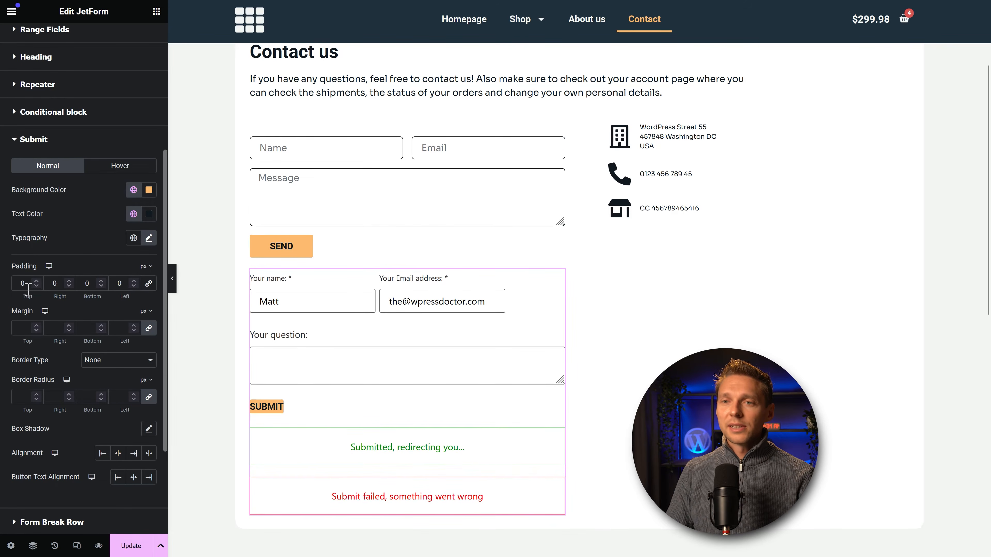
type("5")
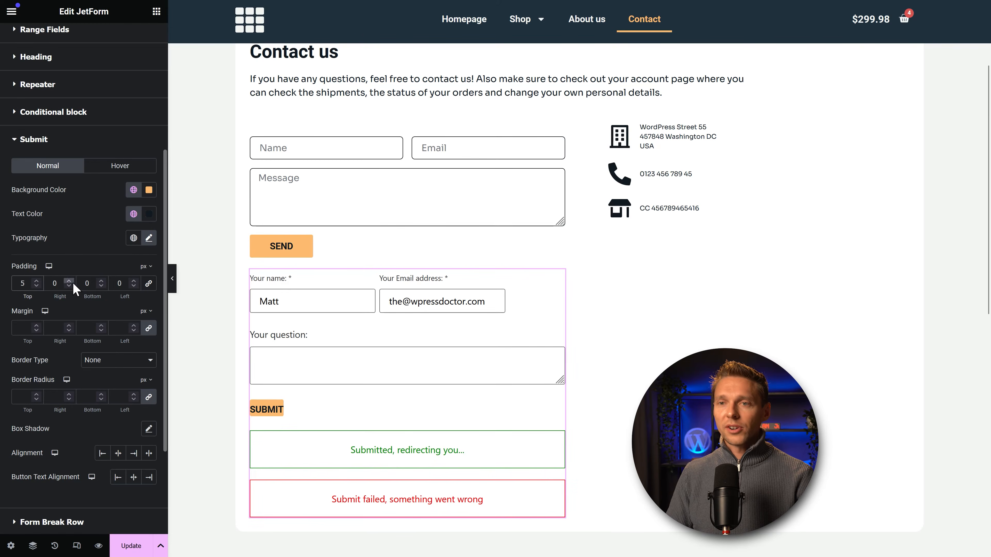
type("25")
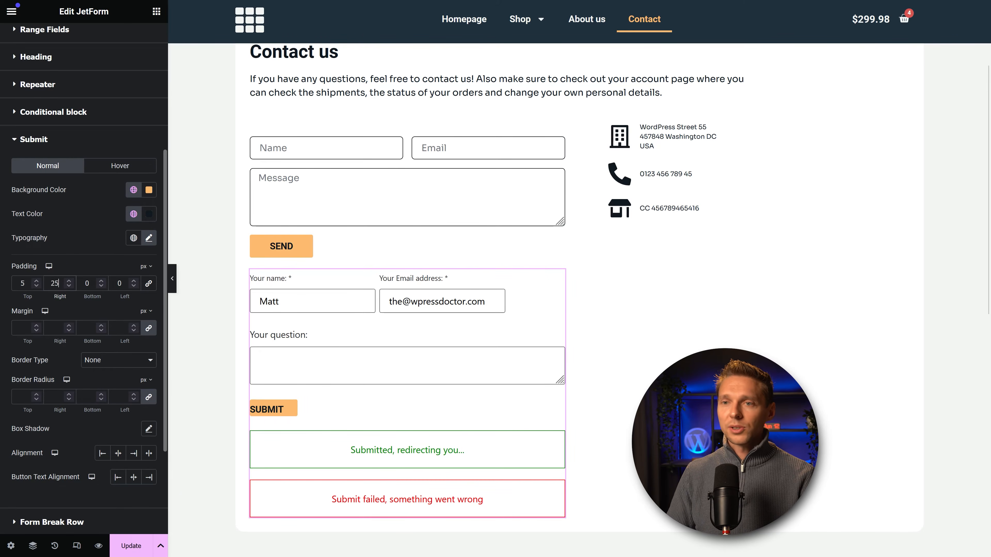
key("Tab")
type("5")
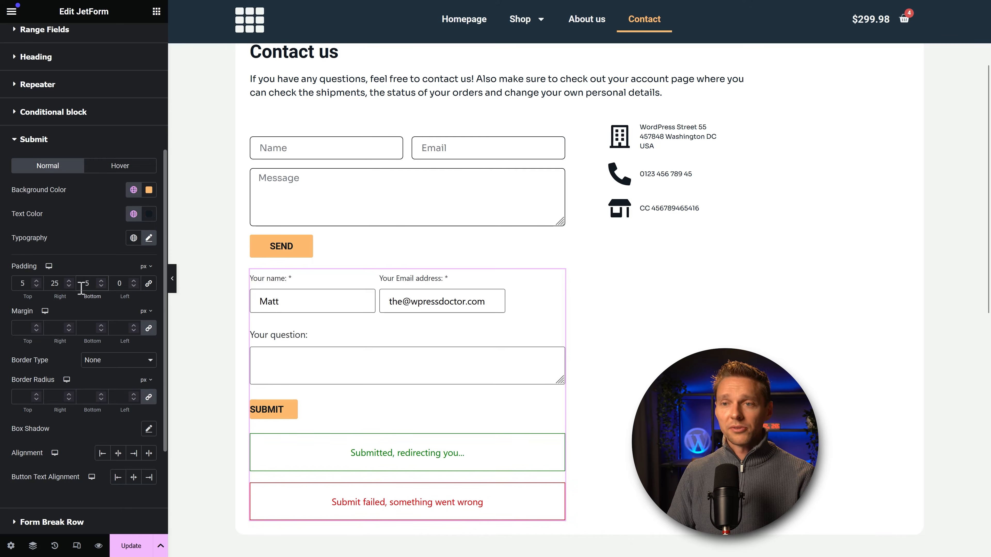
left_click(119, 284)
type("25")
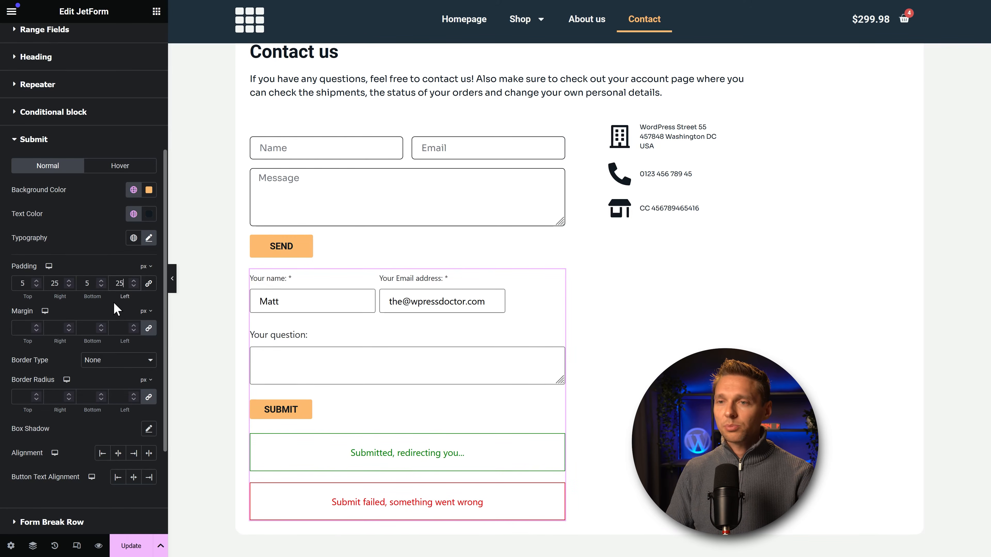
key("shift+Tab")
type("10")
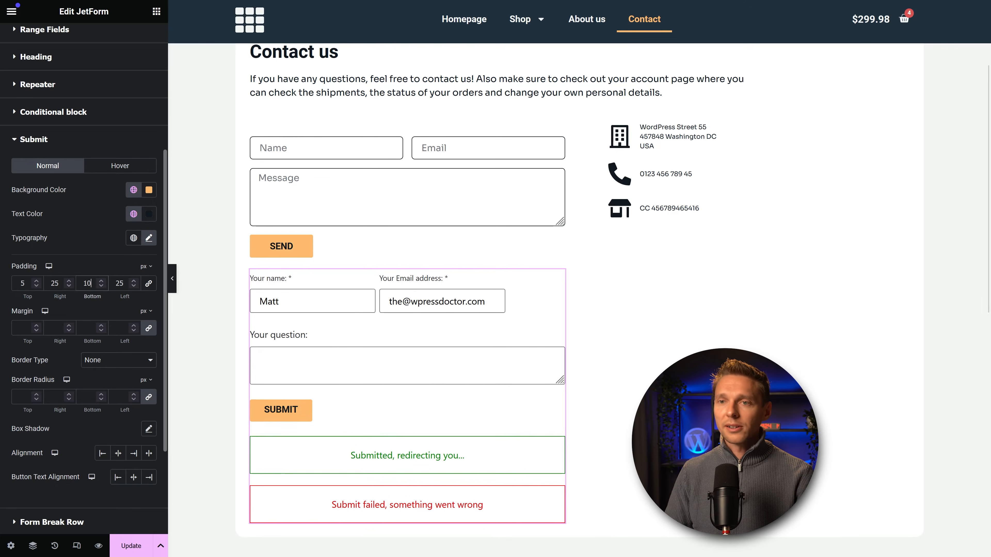
key("shift+Tab")
key("shift+Tab")
type("10")
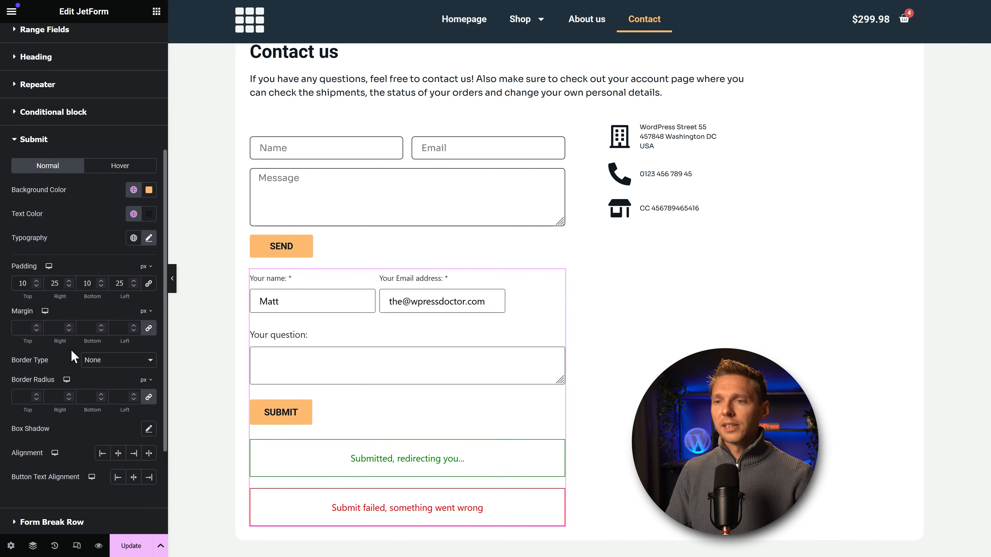
left_click(326, 282)
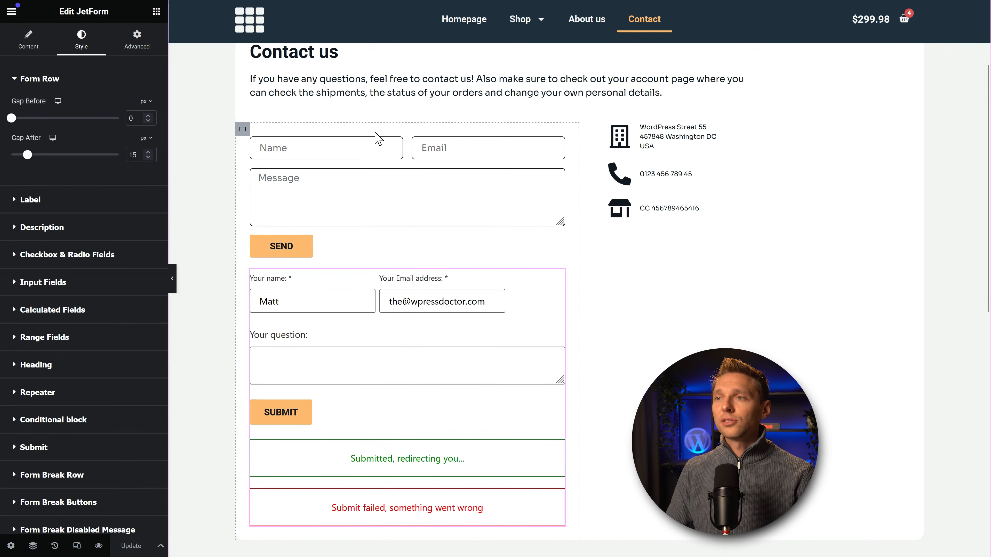
Step: Hide the original contact form on desktop, tablet and mobile, then update the page
right_click(443, 183)
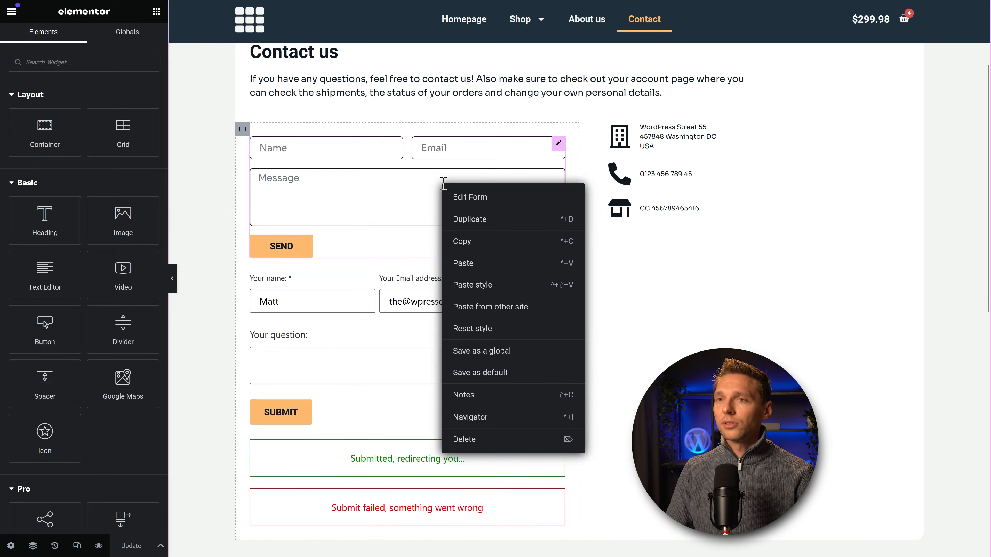
left_click(354, 179)
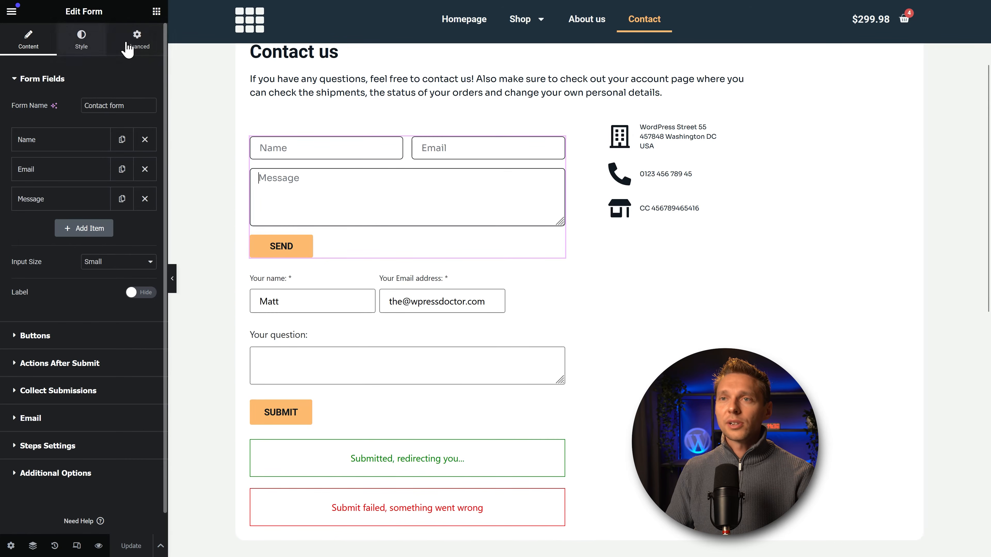
left_click(136, 39)
scroll(82, 406, "down", 6)
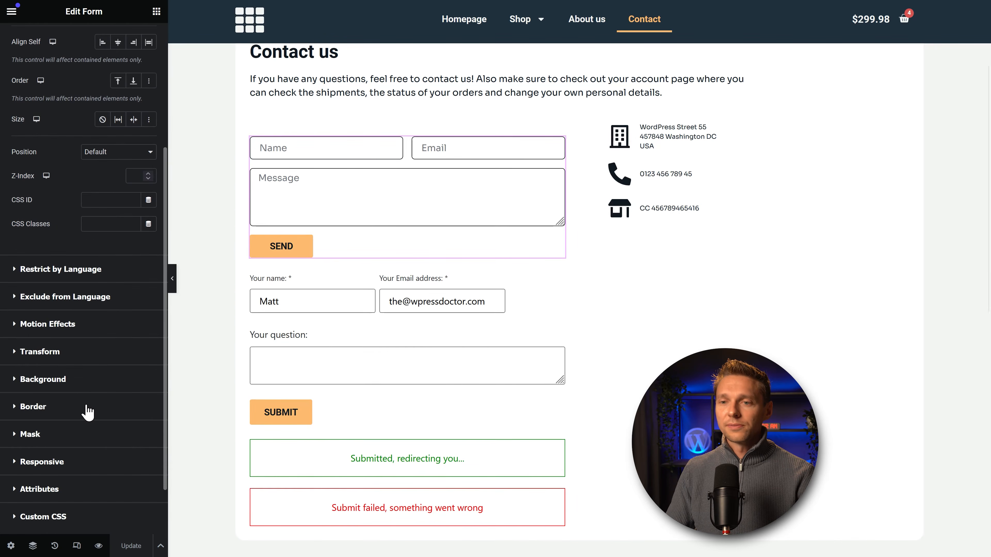
left_click(82, 394)
left_click(140, 359)
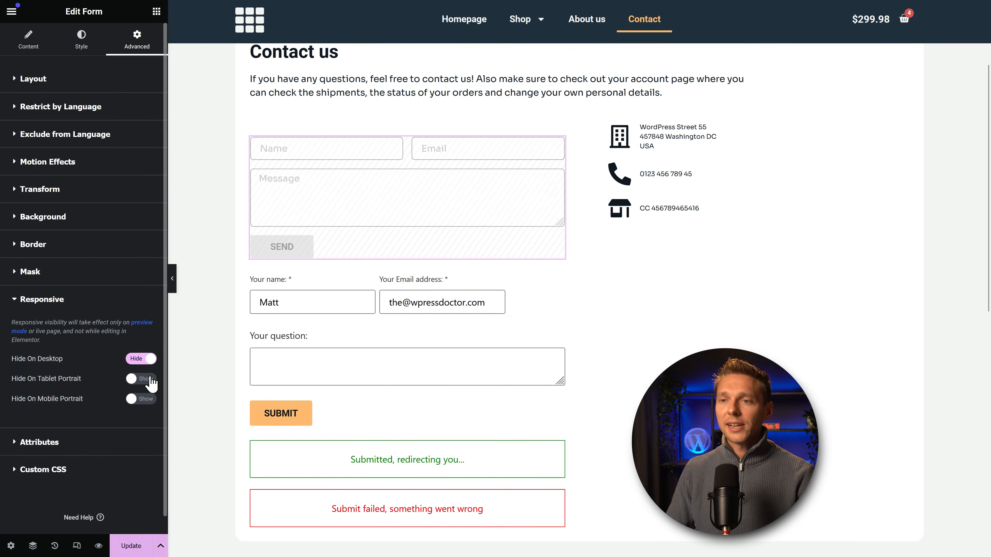
left_click(140, 378)
left_click(143, 399)
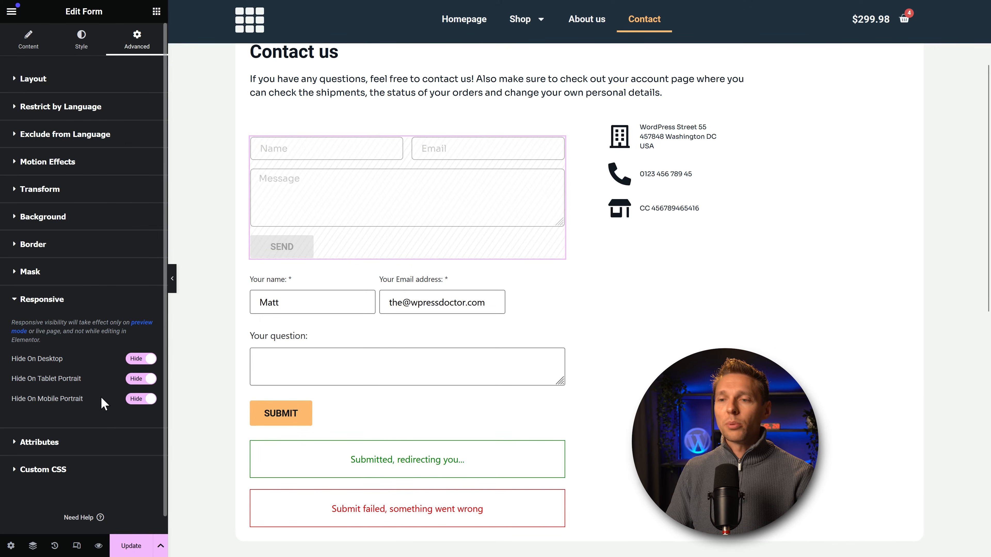
left_click(128, 546)
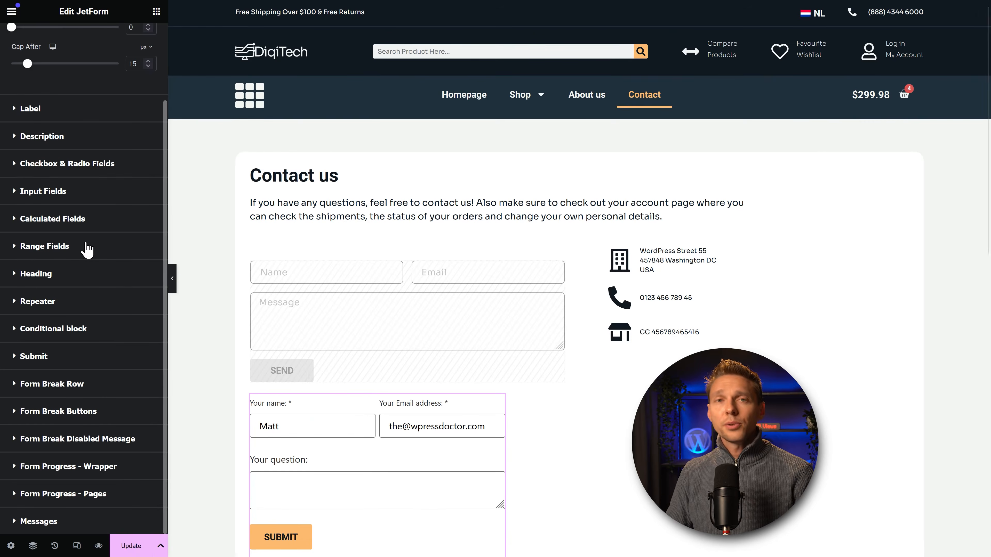
Step: Set the JetForm widget's width to Inline (auto) and update the Contact page
scroll(113, 141, "up", 2)
left_click(137, 45)
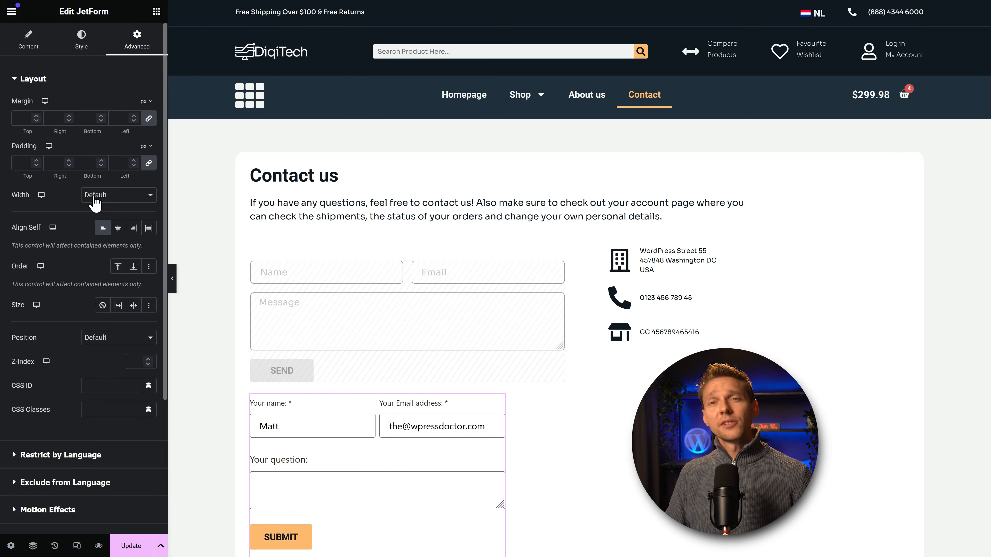
left_click(95, 197)
left_click(102, 223)
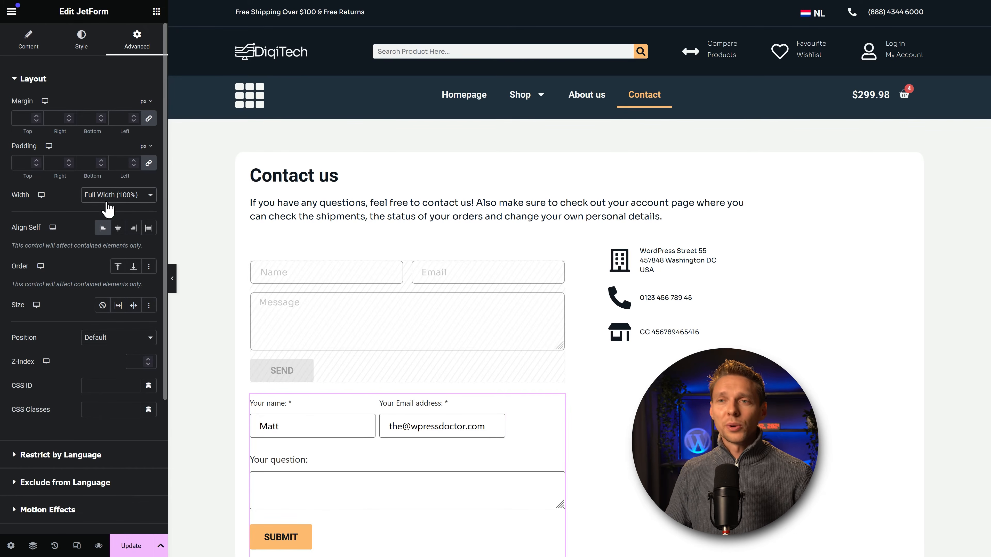
left_click(112, 197)
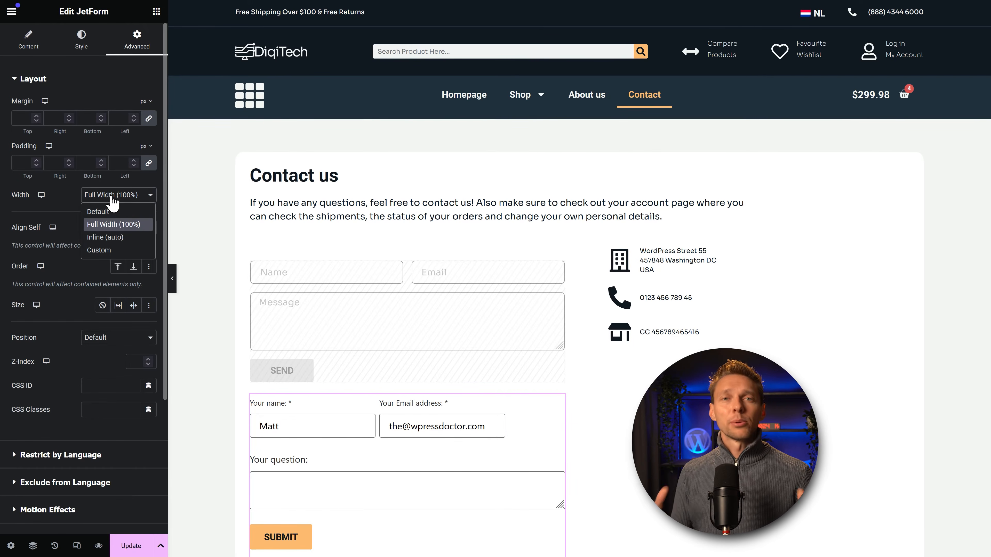
left_click(110, 237)
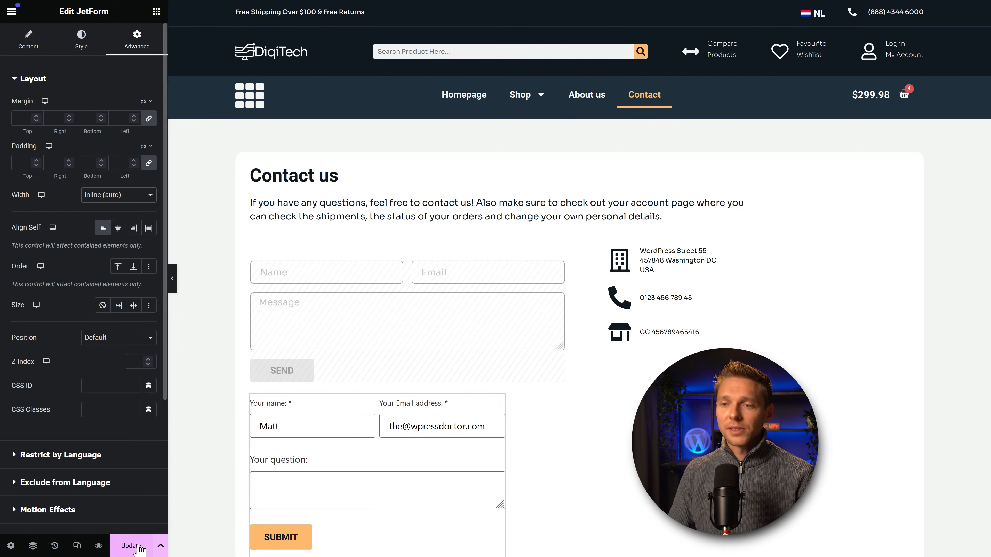
left_click(113, 546)
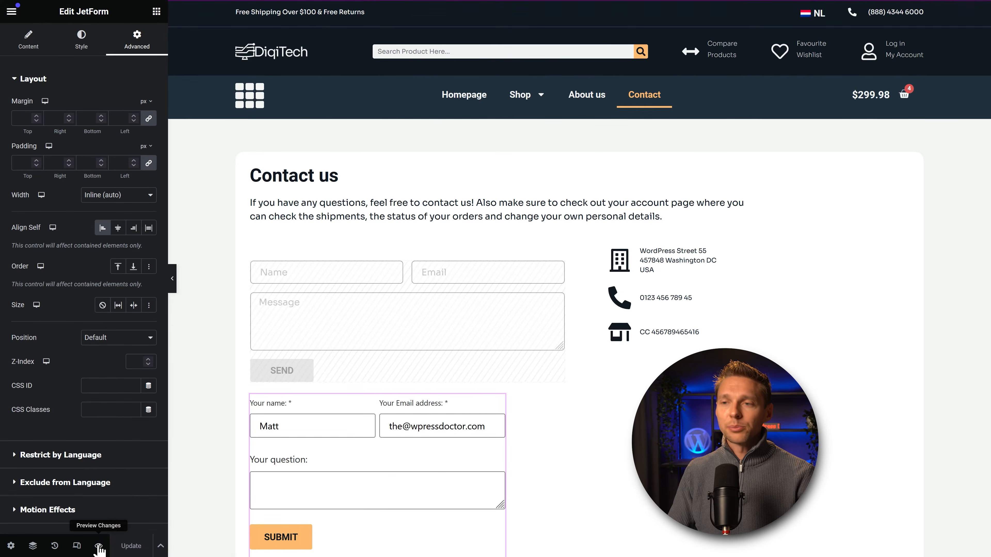
Step: Preview the Contact page and try placing the email field beside the name field
left_click(102, 546)
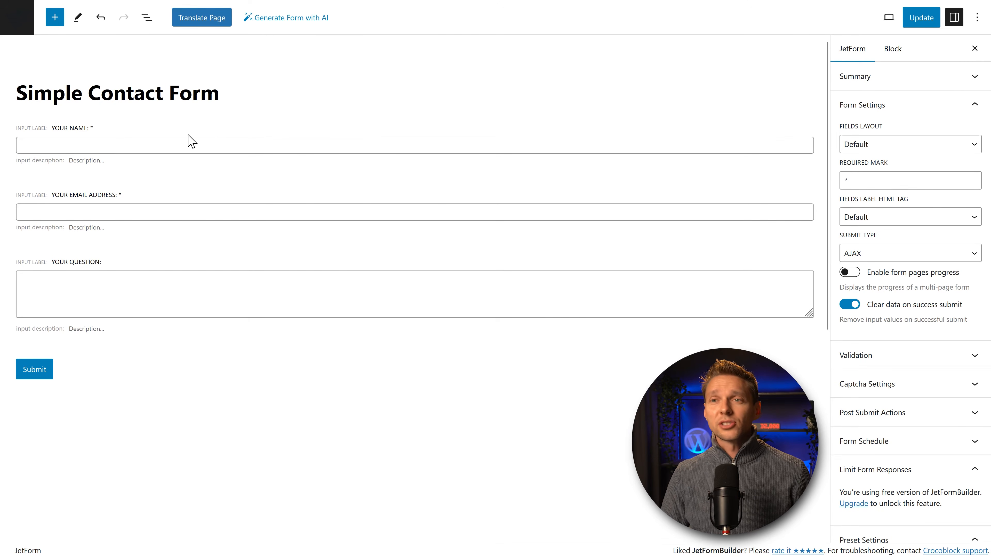
left_click(113, 199)
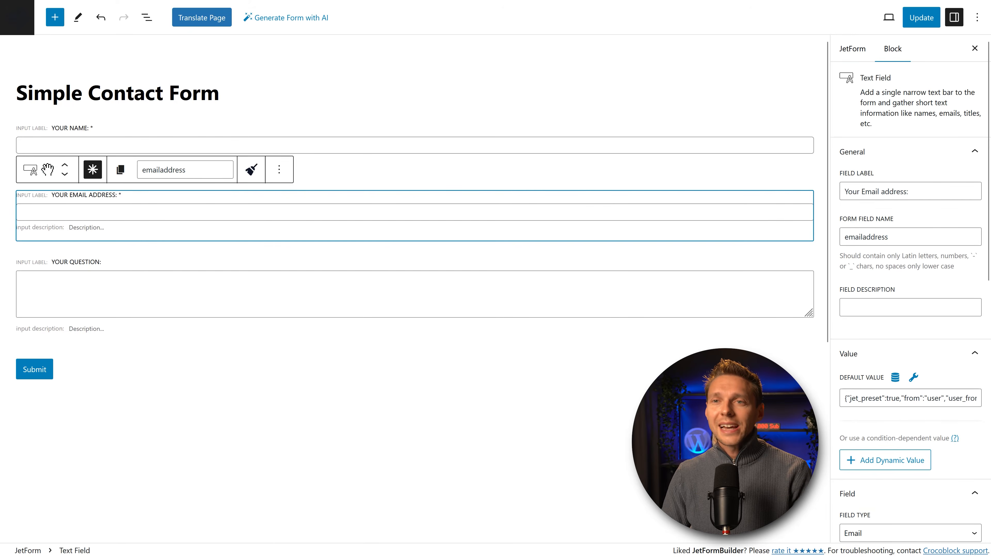
left_click_drag(47, 170, 118, 204)
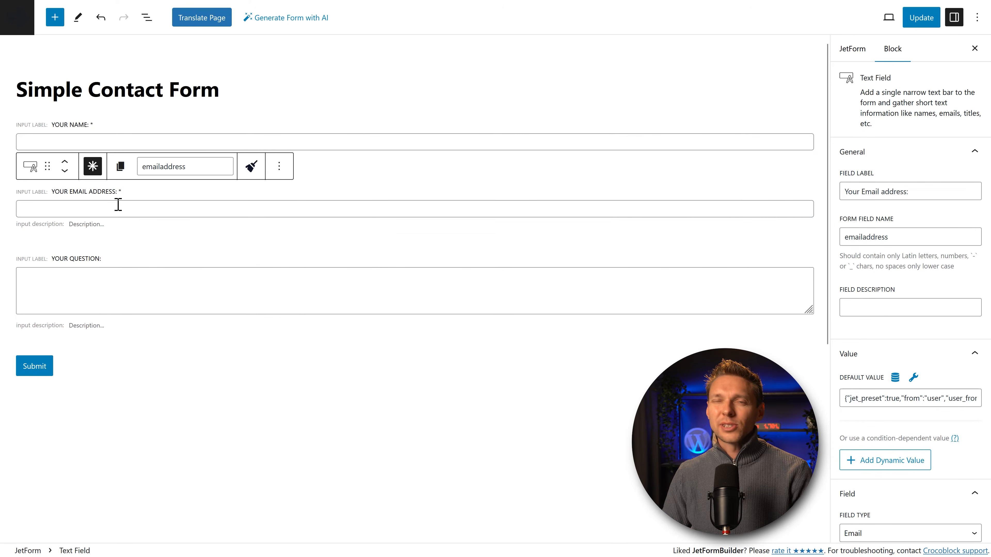
left_click(194, 366)
left_click(200, 402)
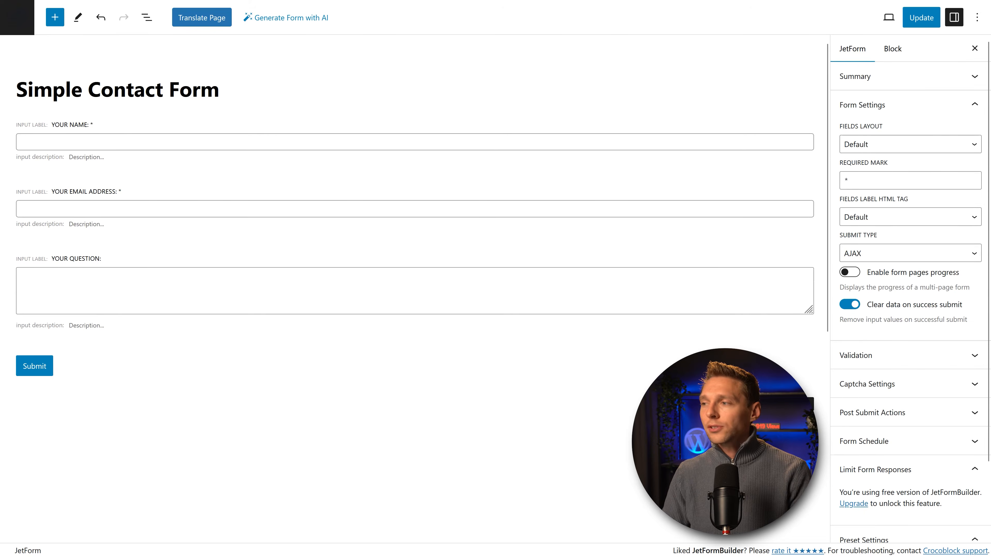
Step: Insert a 50/50 Columns block and move the name and email fields into its columns
left_click(807, 405)
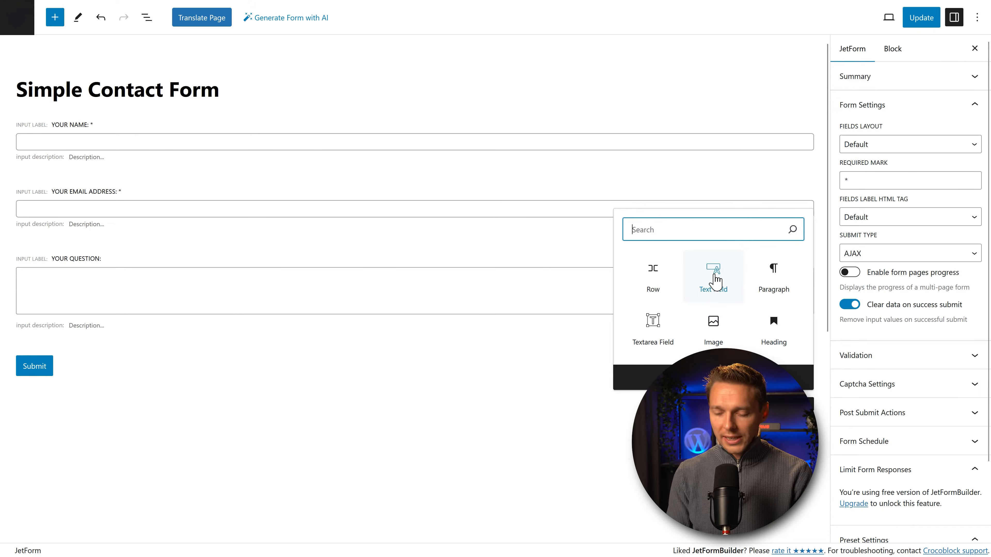
type("column")
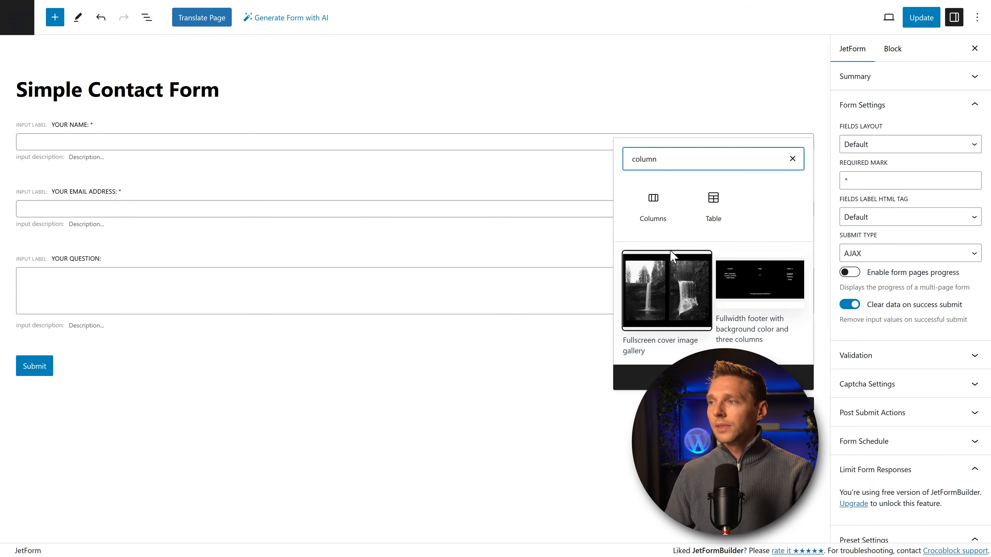
type("s")
left_click(653, 202)
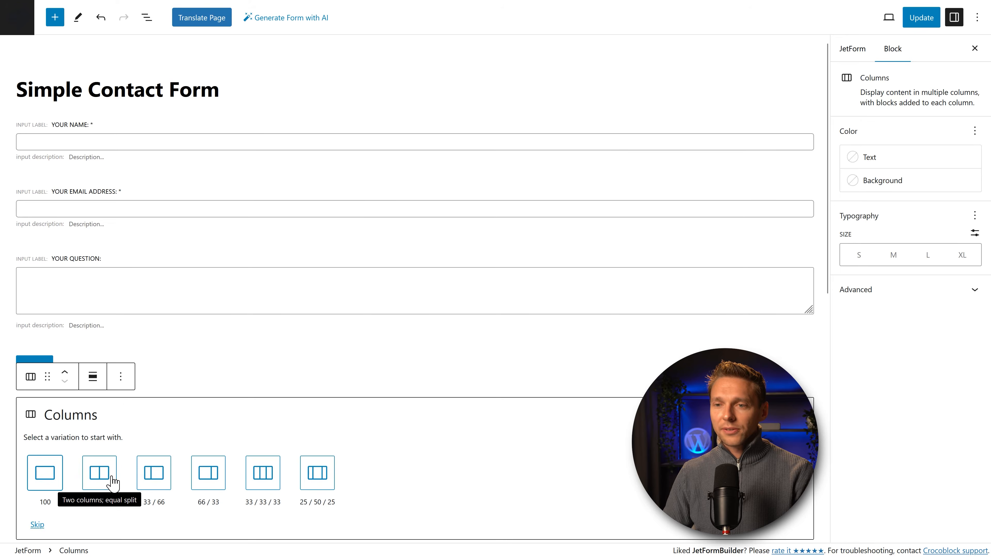
left_click(104, 474)
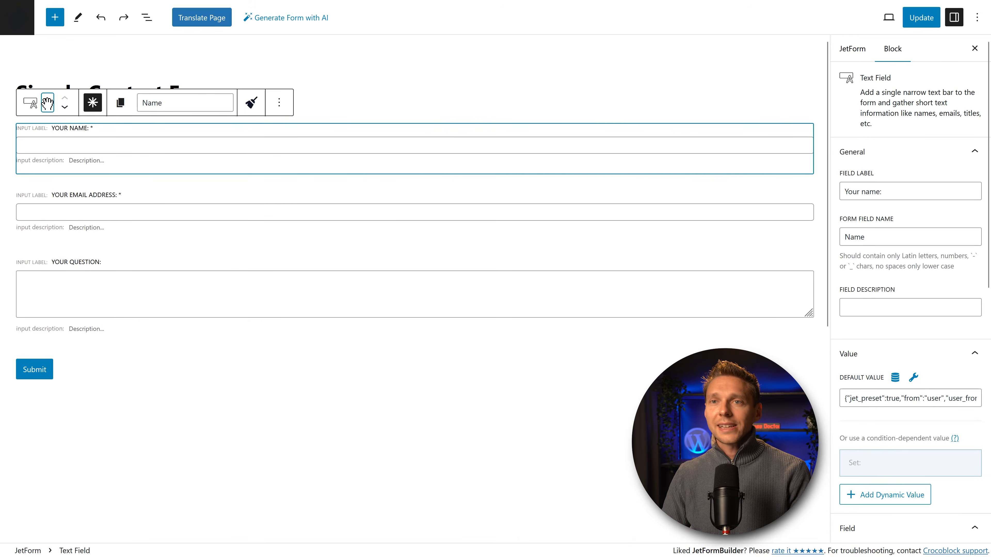
left_click_drag(48, 103, 97, 239)
scroll(86, 215, "up", 4)
left_click(79, 141)
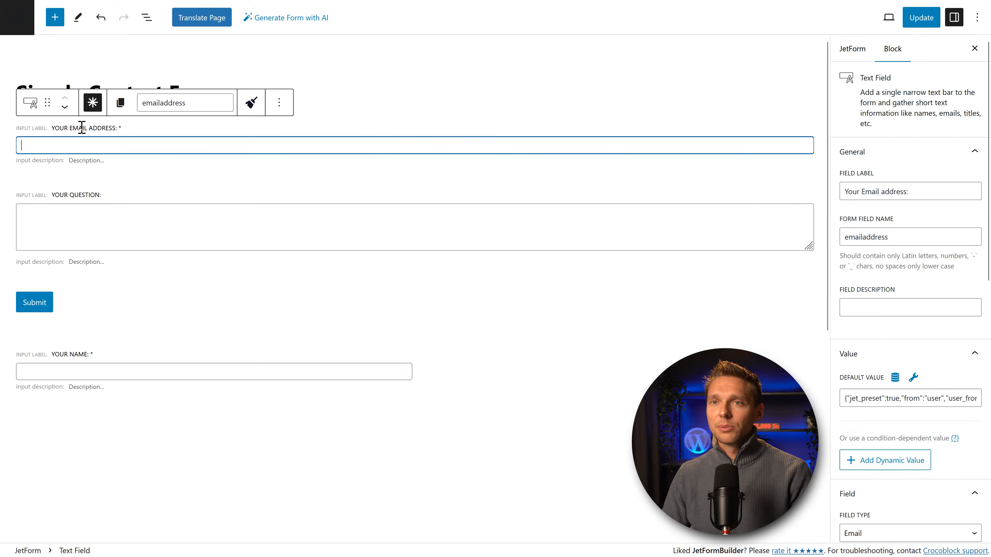
left_click_drag(43, 103, 456, 222)
Step: Move the question field and Submit button below the columns, then update the form
scroll(360, 256, "up", 3)
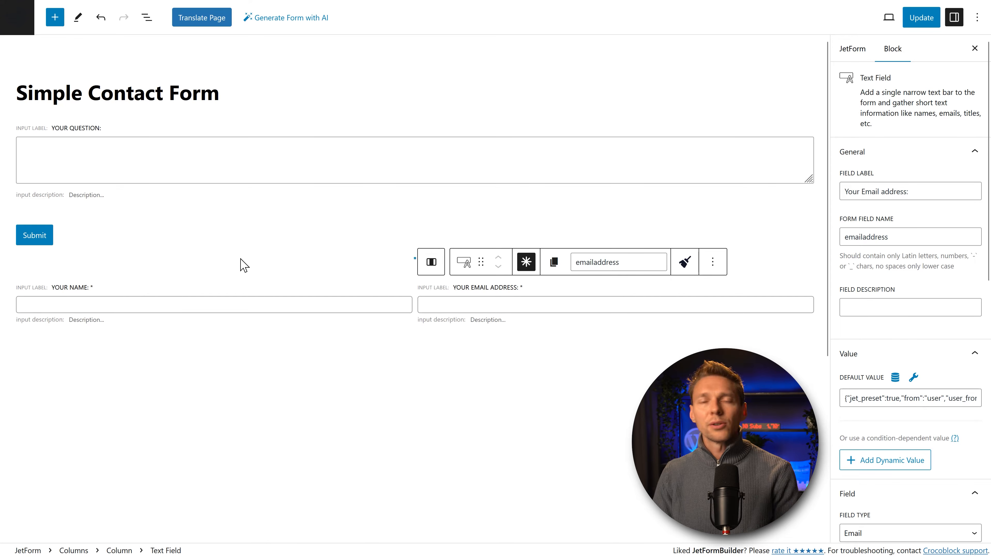
left_click(118, 293)
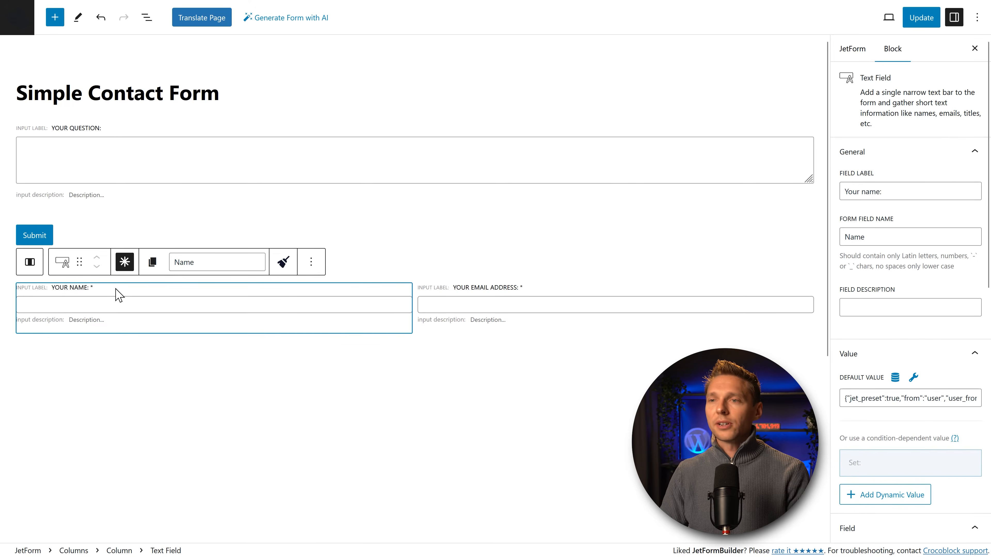
key("ctrl+z")
left_click(46, 128)
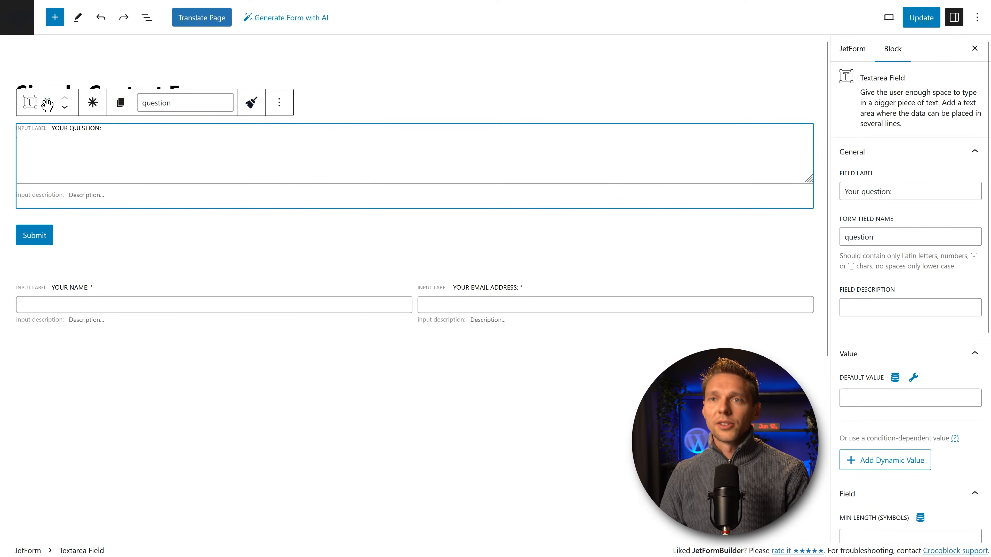
left_click_drag(47, 102, 36, 197)
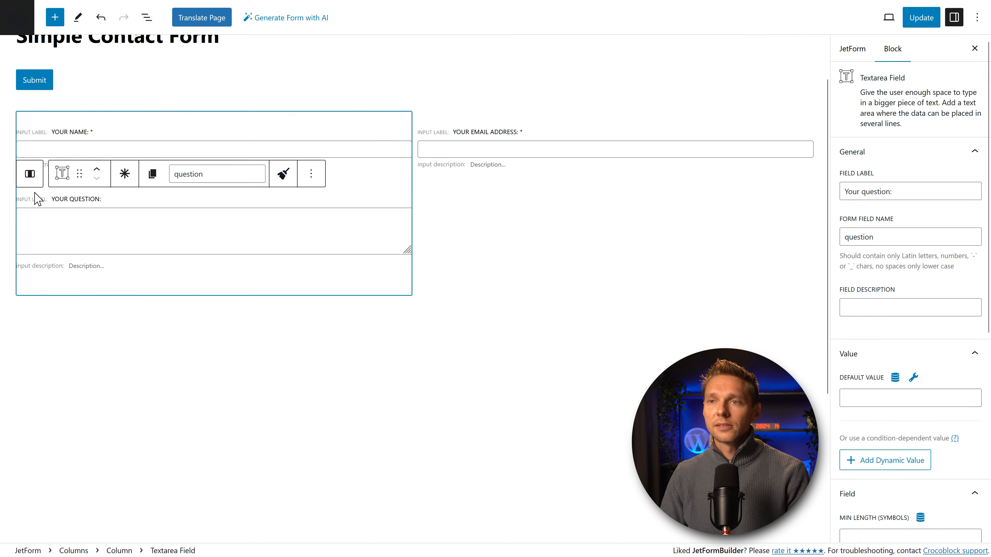
left_click(66, 292)
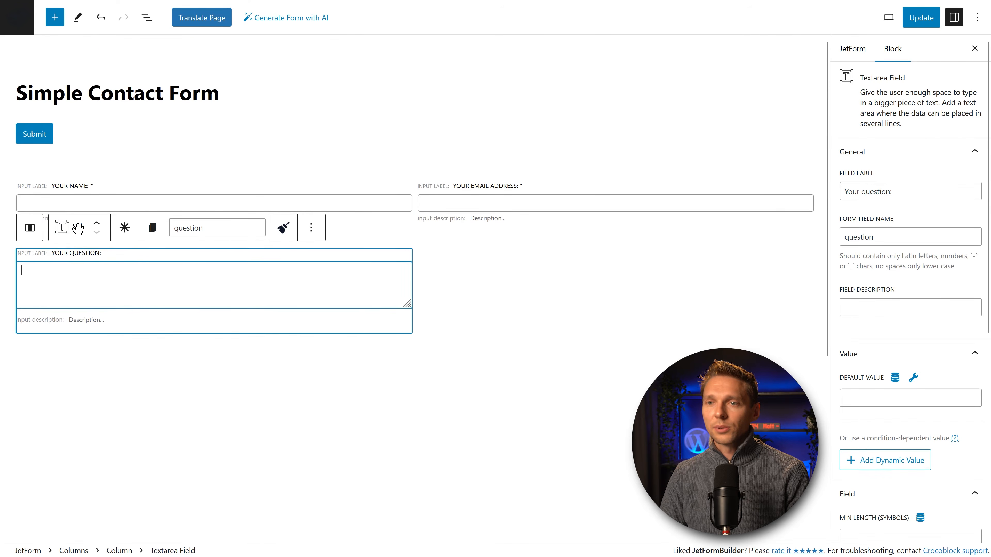
left_click_drag(80, 227, 80, 343)
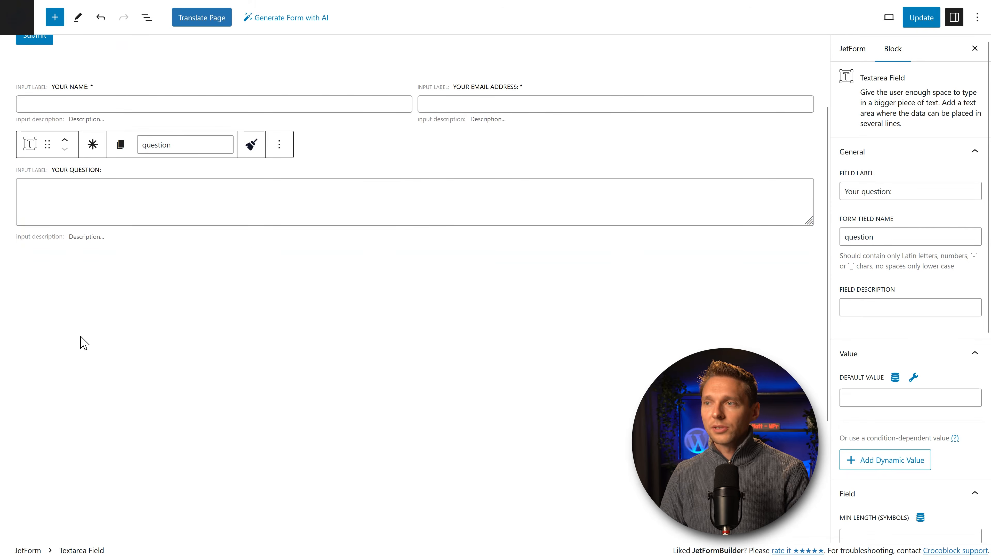
left_click(64, 135)
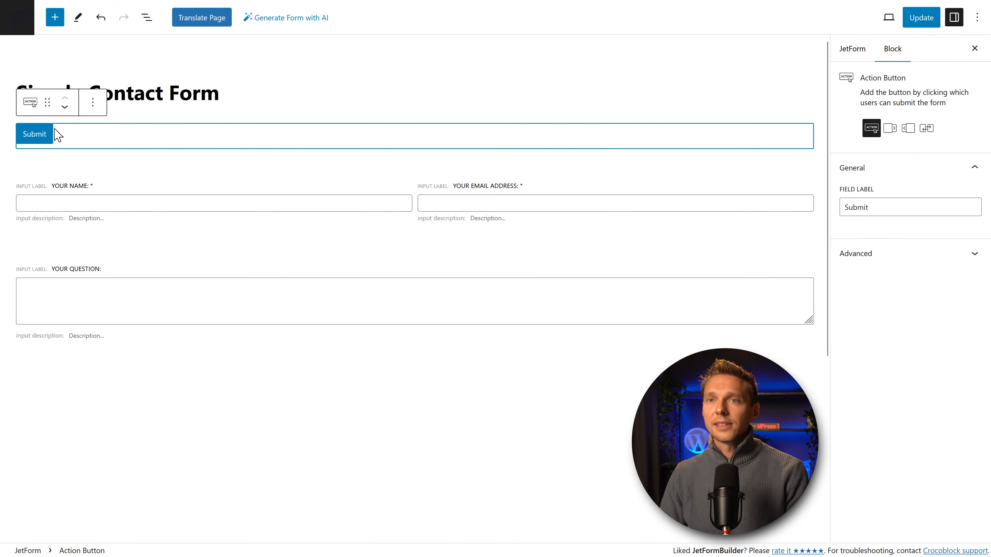
left_click_drag(47, 102, 84, 248)
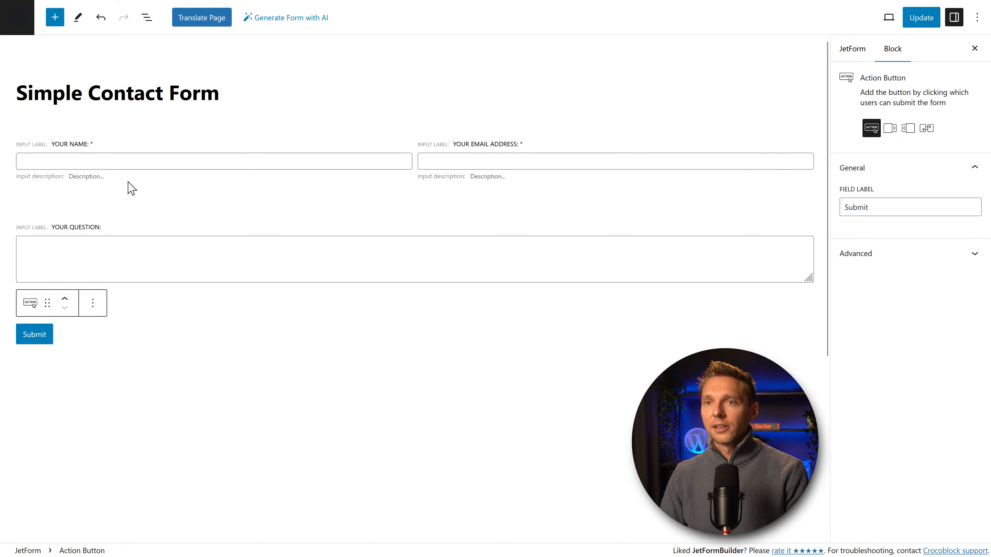
left_click(131, 189)
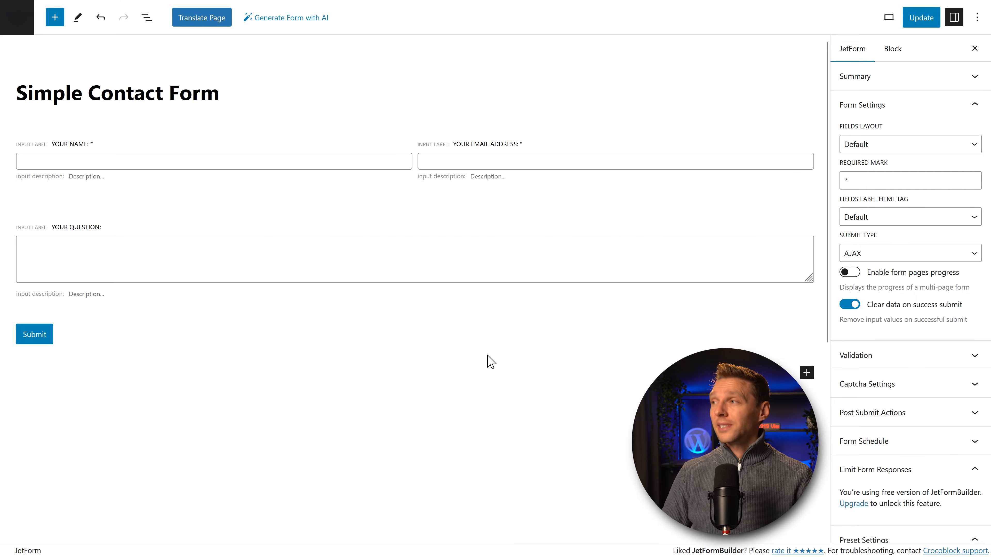
left_click(924, 20)
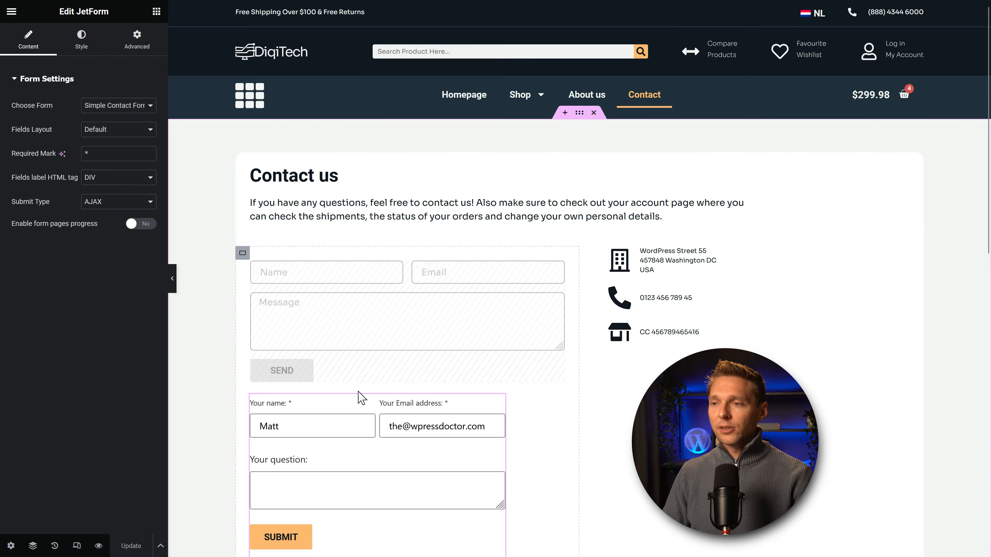
Step: Change the JetForm widget's Advanced > Width setting to a wider option
left_click(137, 39)
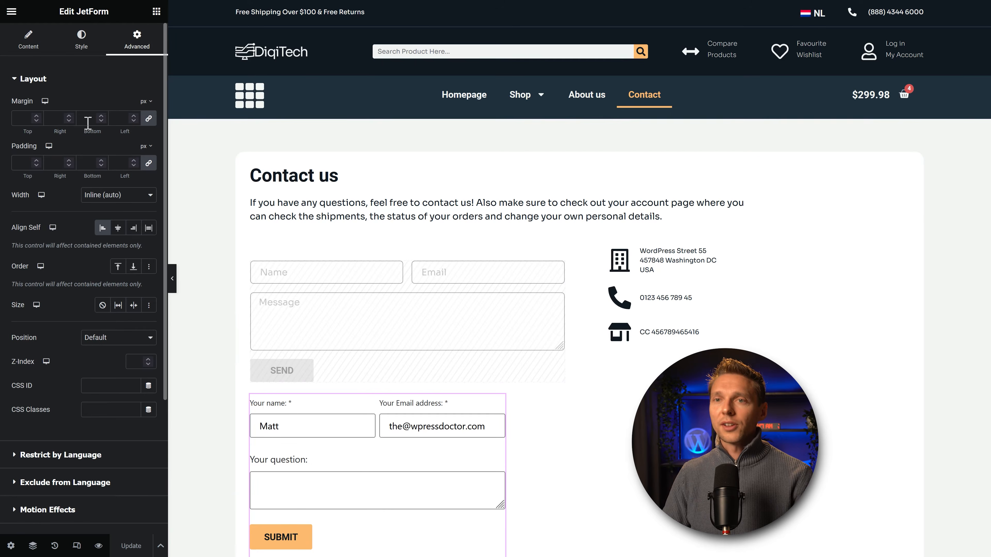
left_click(117, 194)
left_click(104, 208)
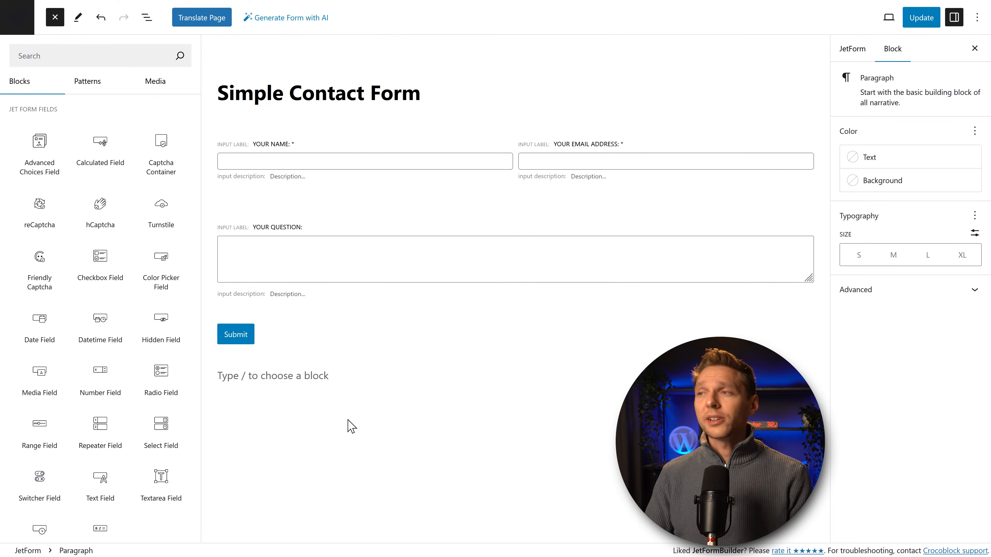
Step: Insert a JetForm Radio Field block below the name and email row
left_click(450, 420)
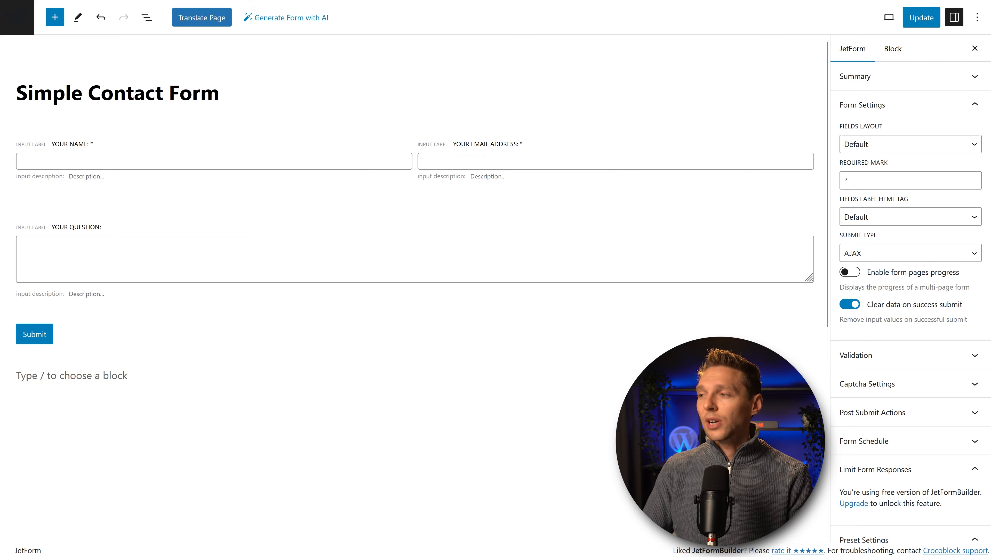
left_click(806, 411)
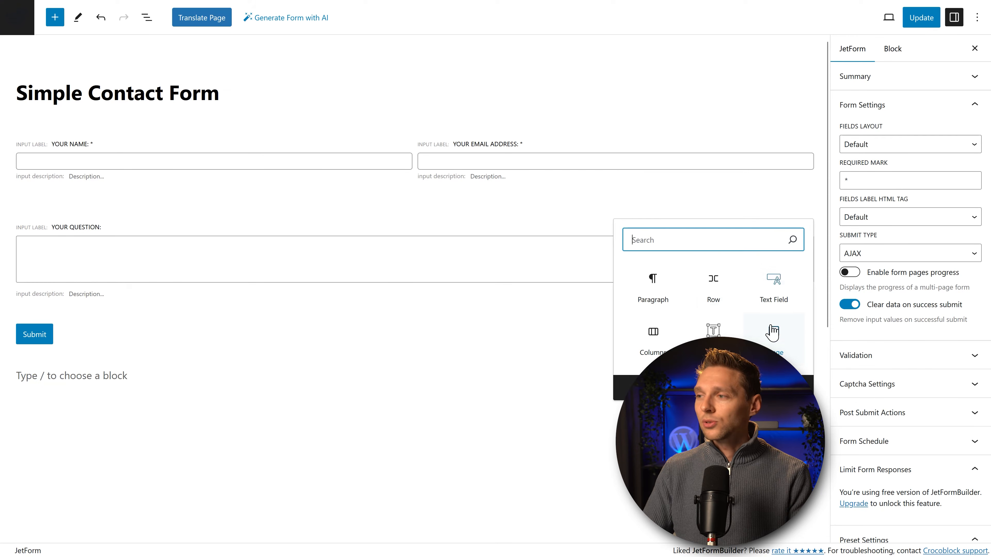
left_click(741, 387)
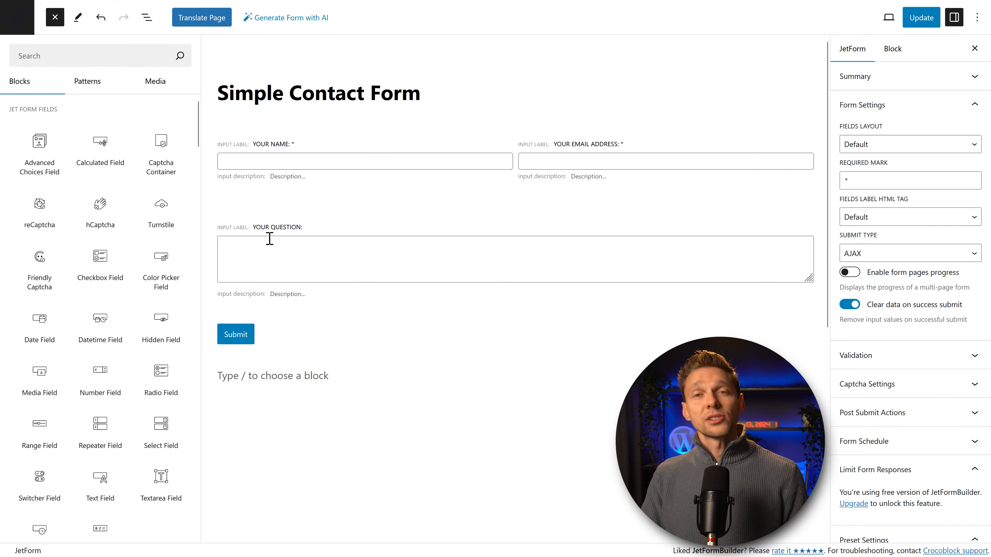
left_click(84, 55)
type("radio")
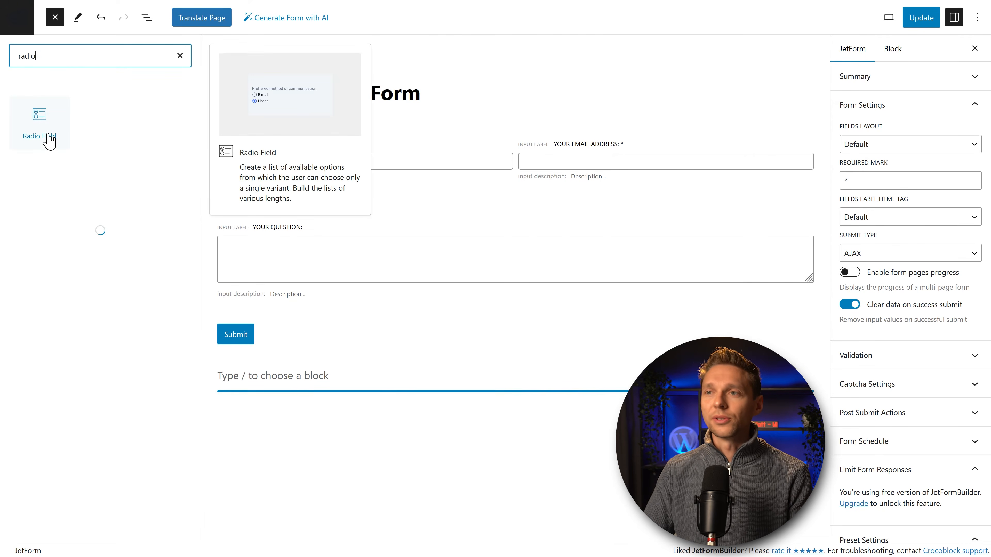
left_click_drag(49, 138, 279, 213)
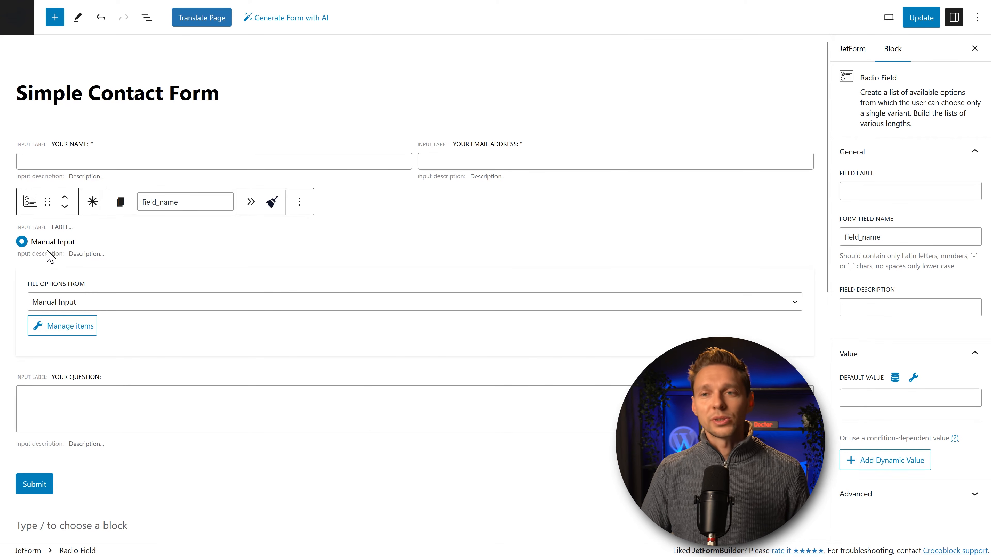
Step: Keep Manual Input as the option source and close the Edit Manual Options dialog unchanged
left_click(92, 301)
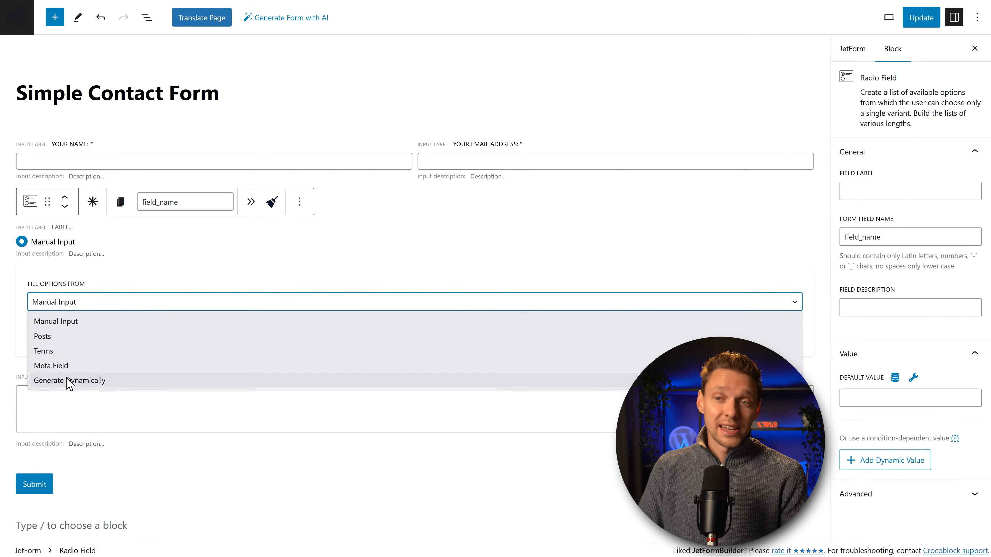
left_click_drag(78, 302, 58, 250)
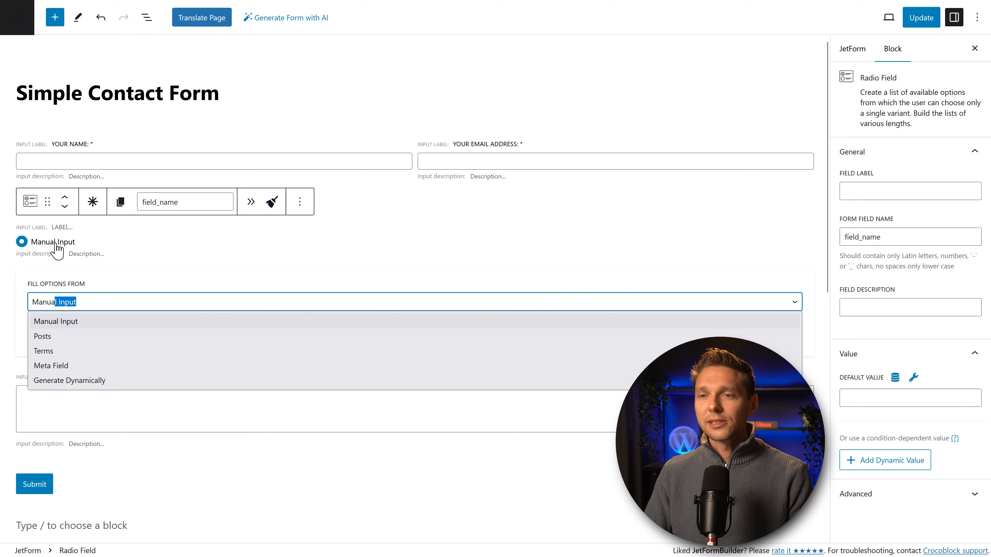
left_click(84, 308)
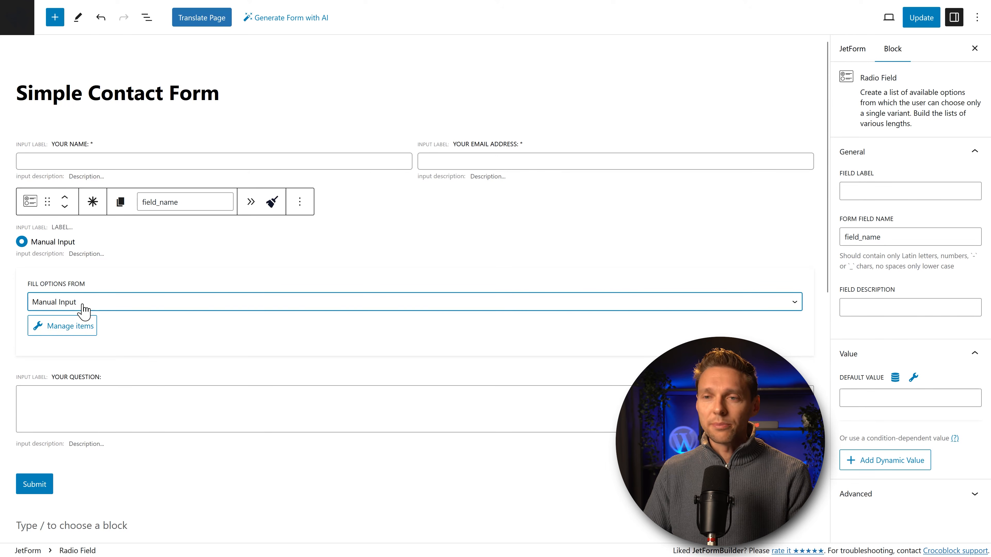
left_click(58, 329)
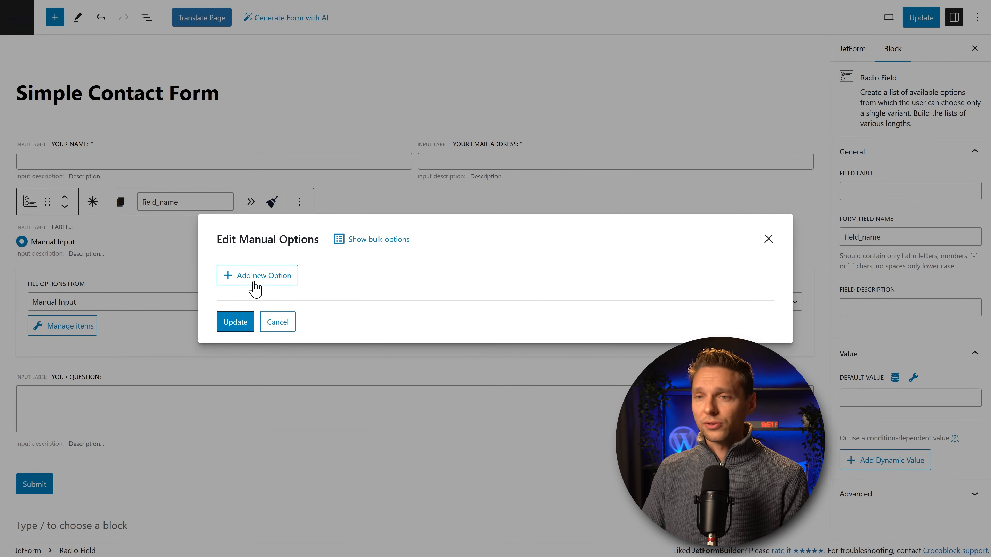
left_click(276, 323)
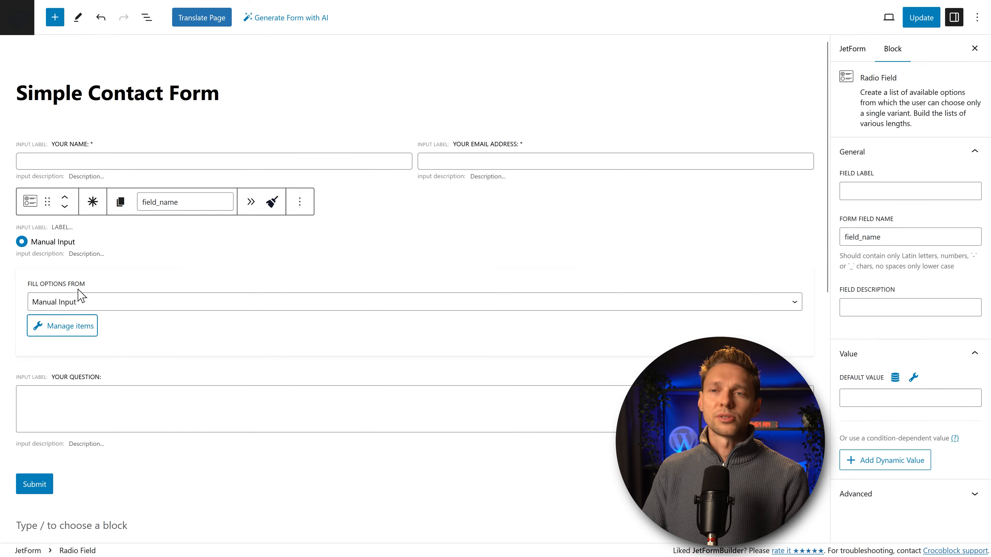
Step: Set the radio field label to 'Did you already subscribed?' and open its Manage items editor
left_click(886, 197)
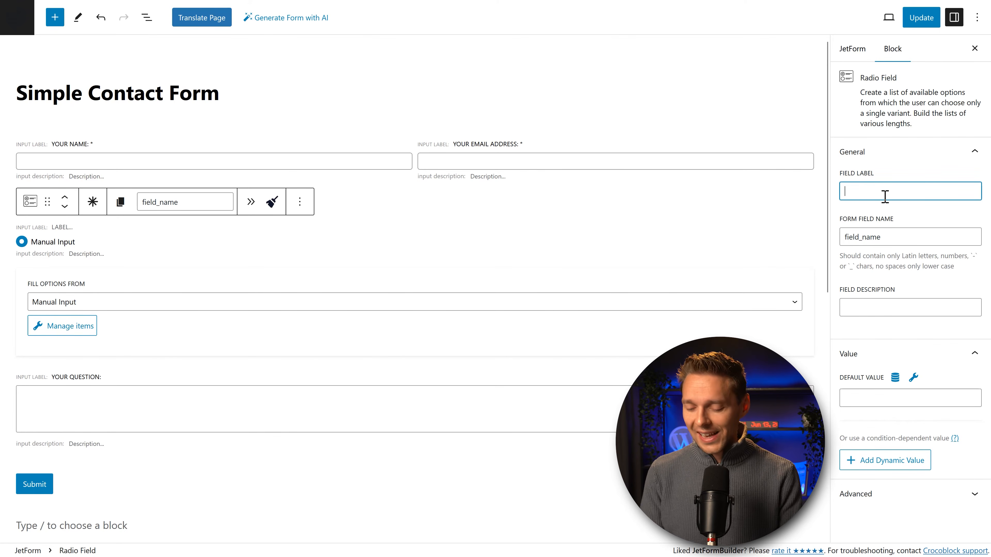
type("Did you alre")
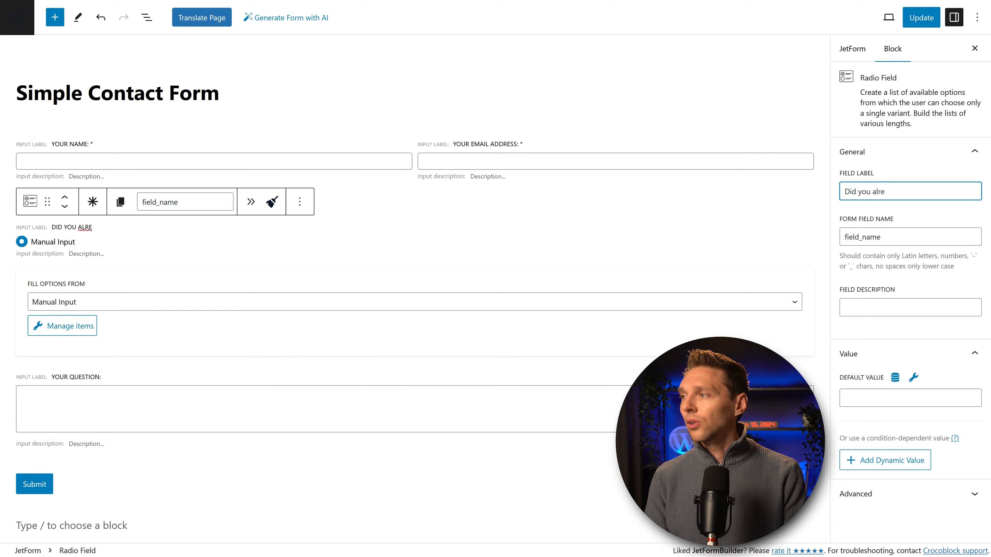
type("ady subscribed?")
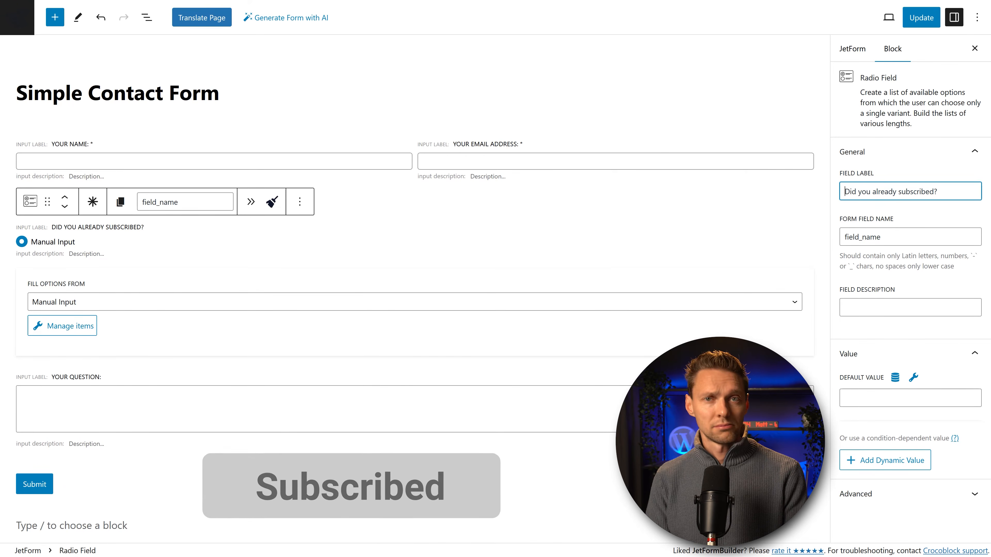
left_click(112, 319)
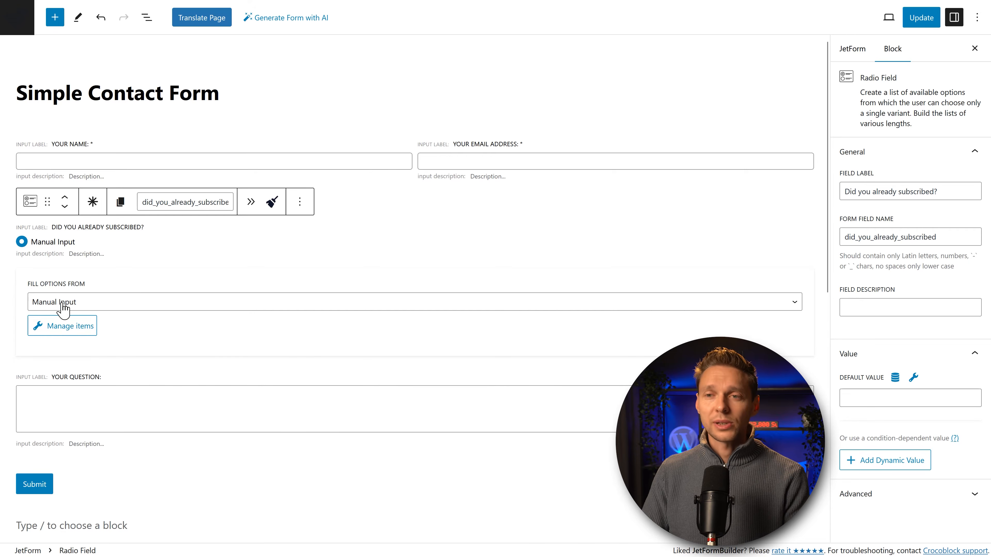
left_click(63, 330)
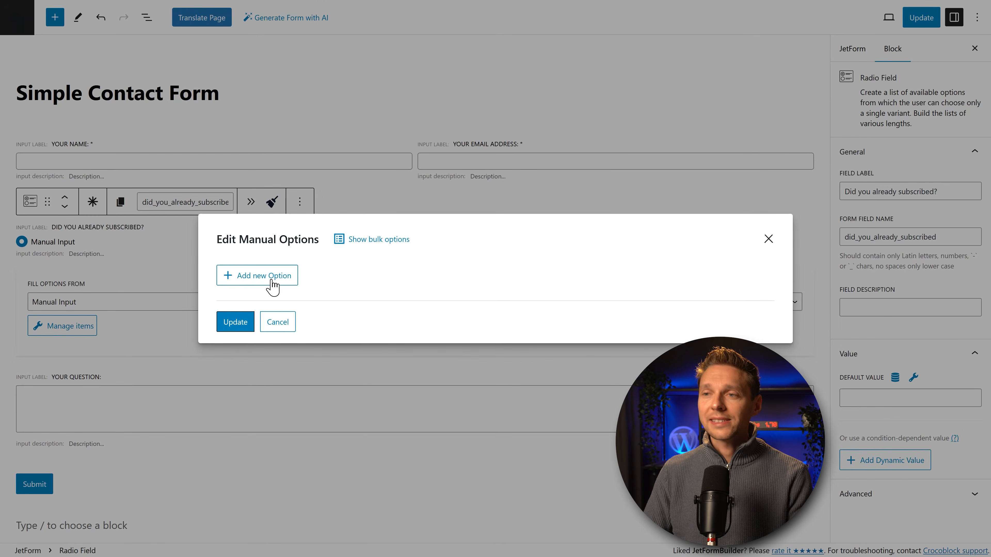
left_click(378, 242)
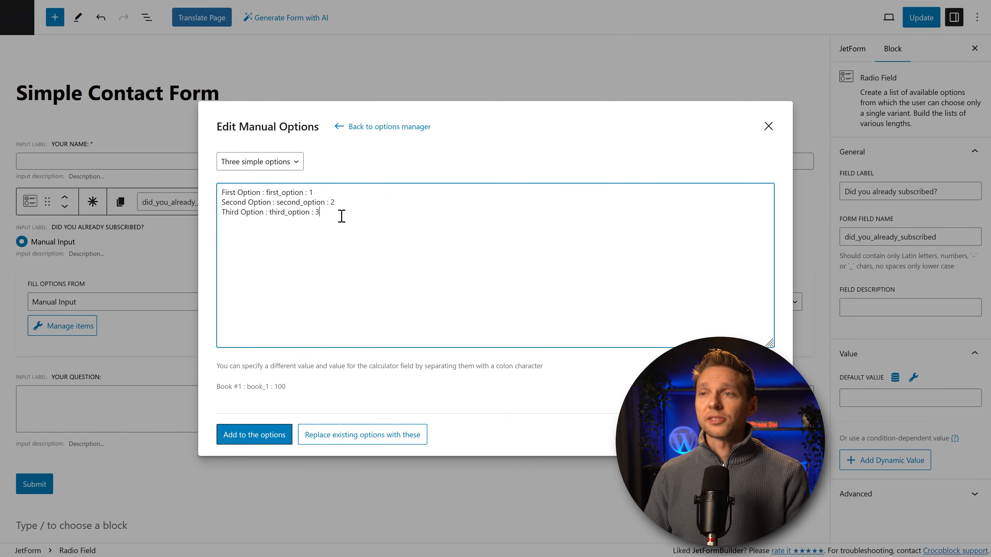
left_click(293, 163)
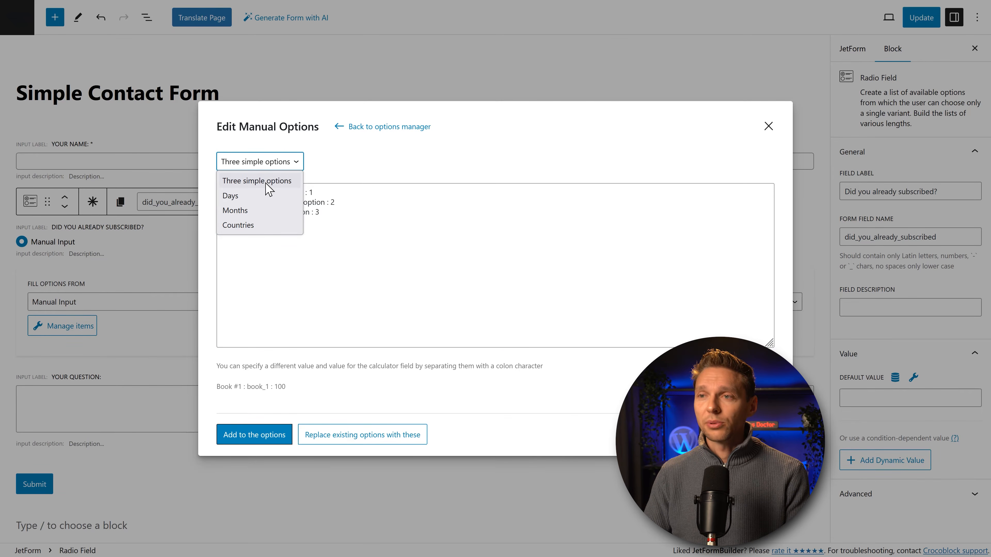
left_click(265, 195)
left_click(260, 162)
left_click(259, 210)
left_click(249, 164)
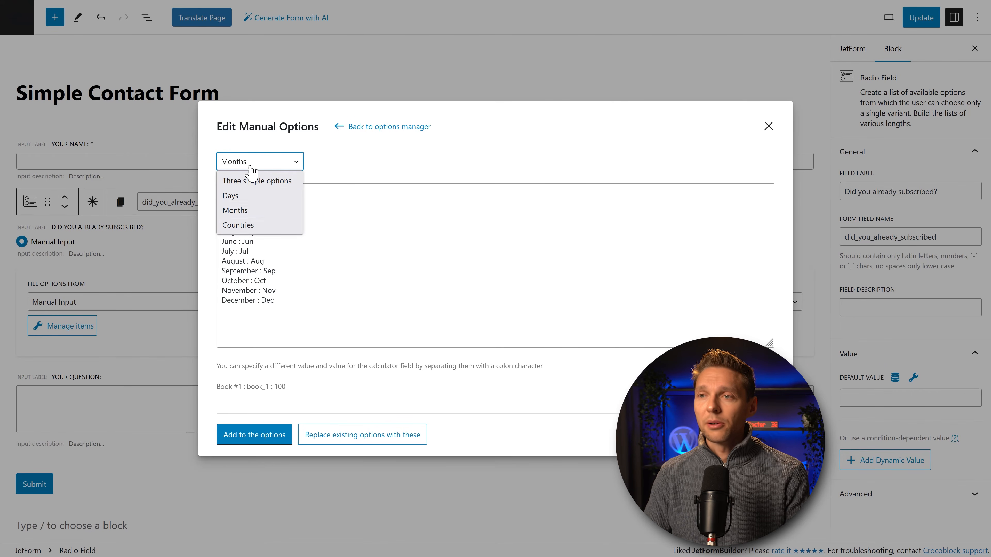
left_click(256, 228)
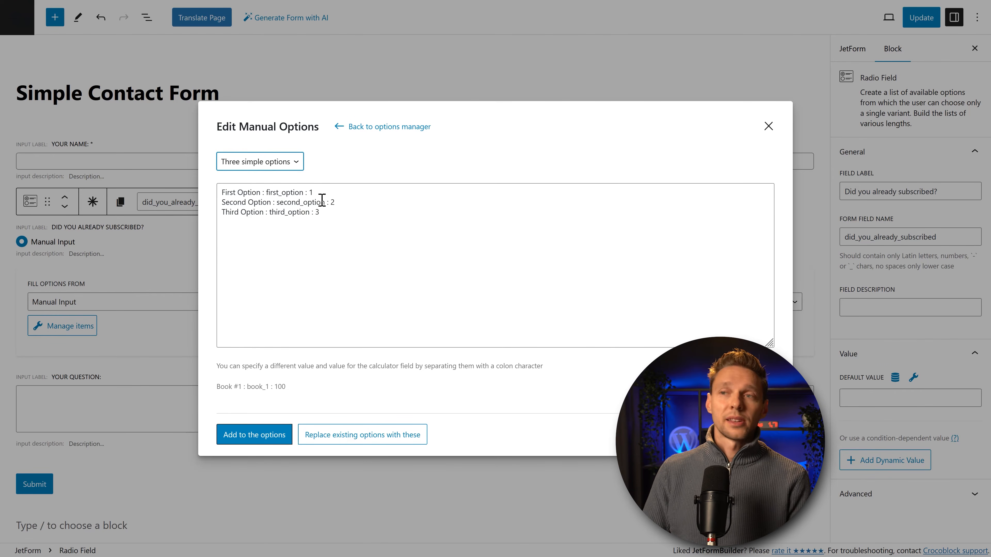
left_click(371, 128)
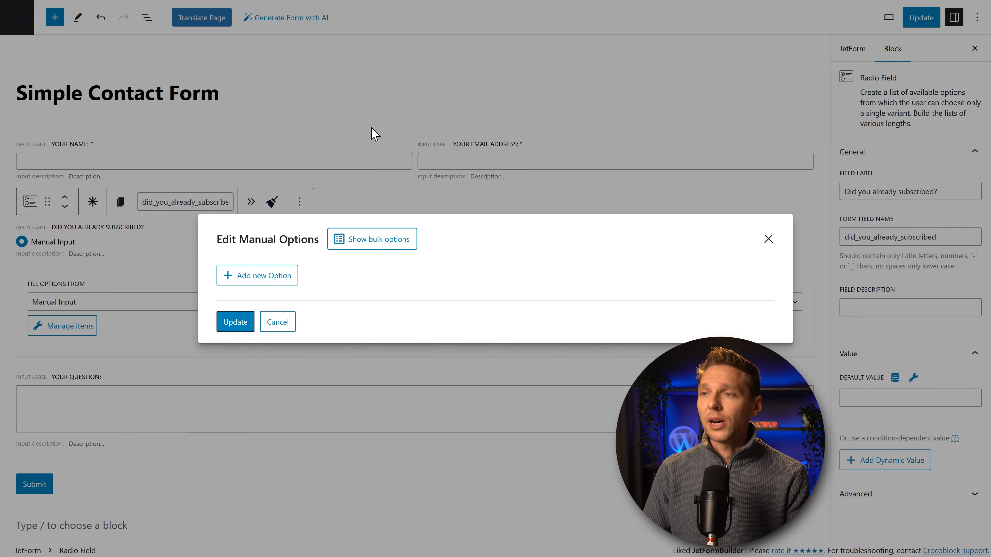
Step: Add the first option 'I already did for years!' with value yes_years
left_click(255, 279)
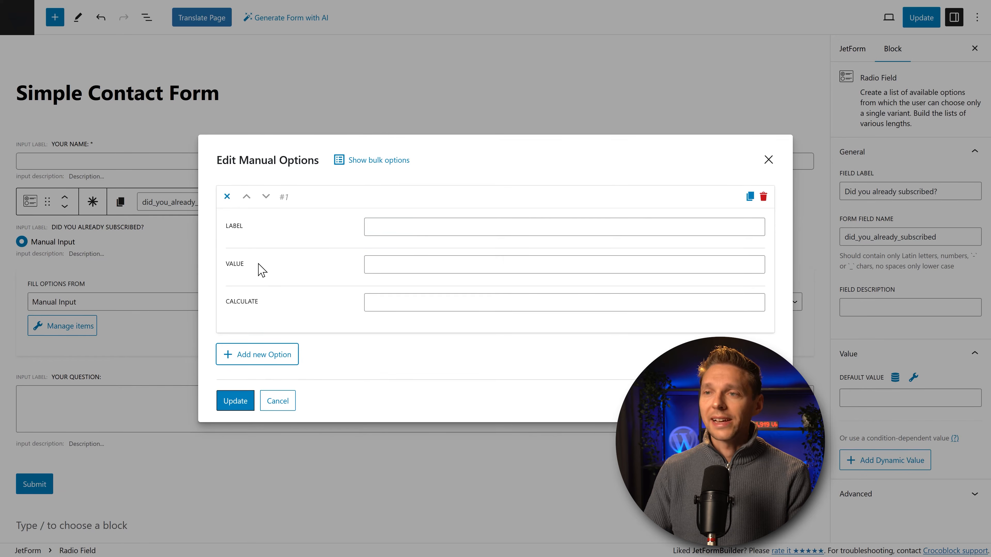
left_click(419, 226)
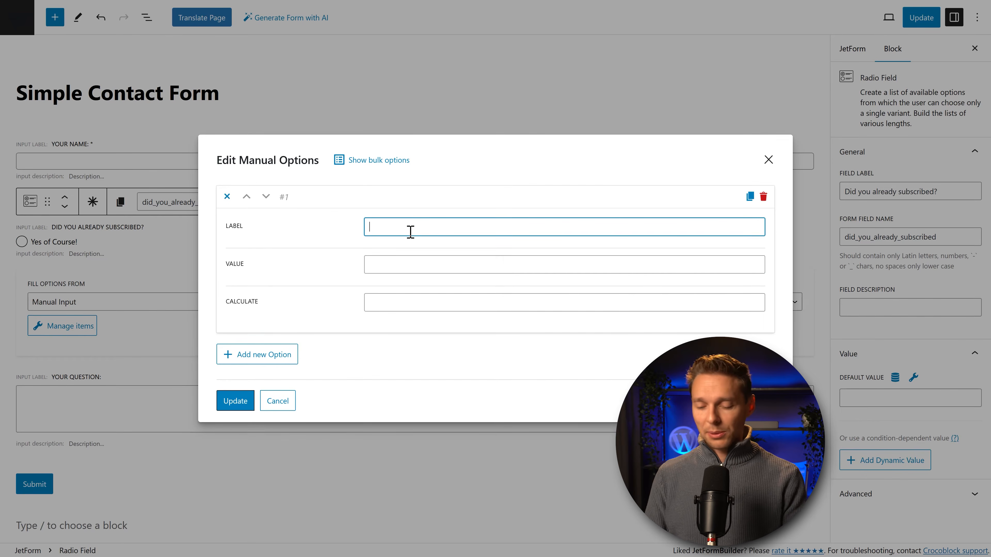
type("I already did for years!")
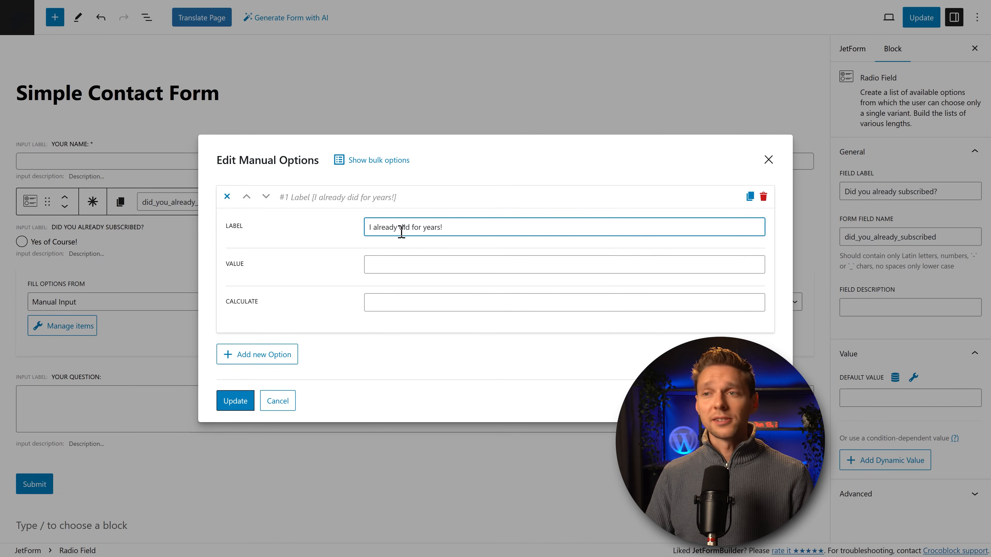
left_click(411, 268)
type("yes_years")
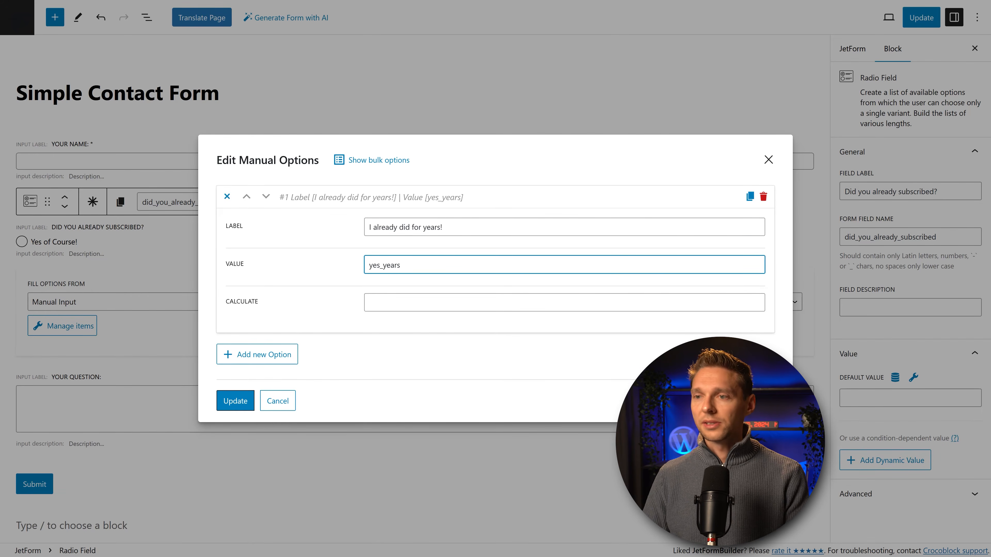
left_click(390, 308)
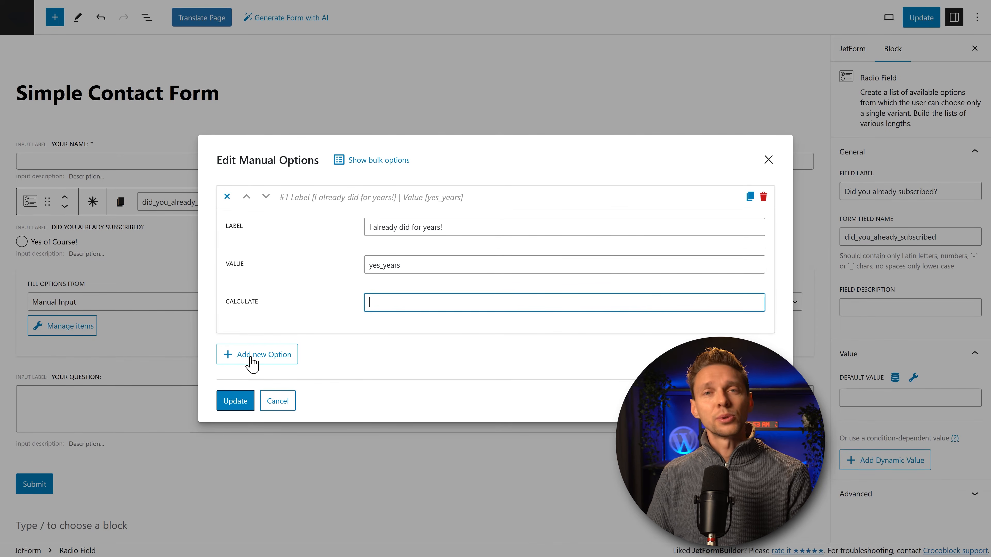
Step: Add the second option 'I just did!' with value yes_new
left_click(269, 359)
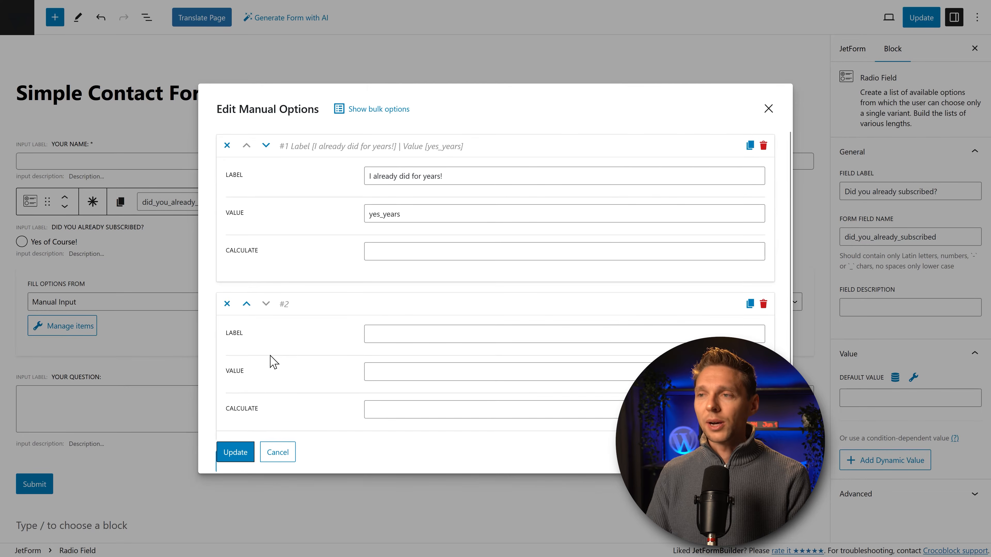
left_click(394, 332)
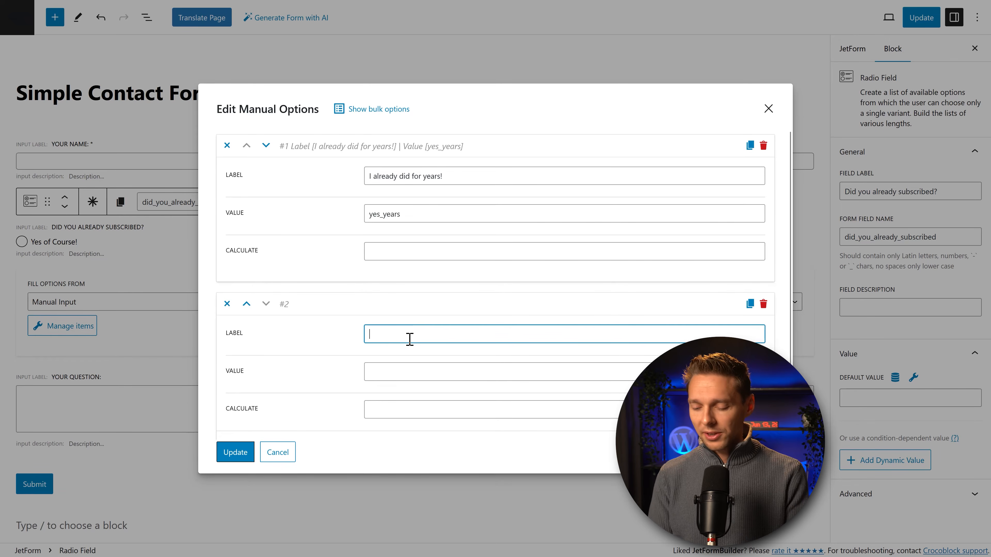
type("I just did!")
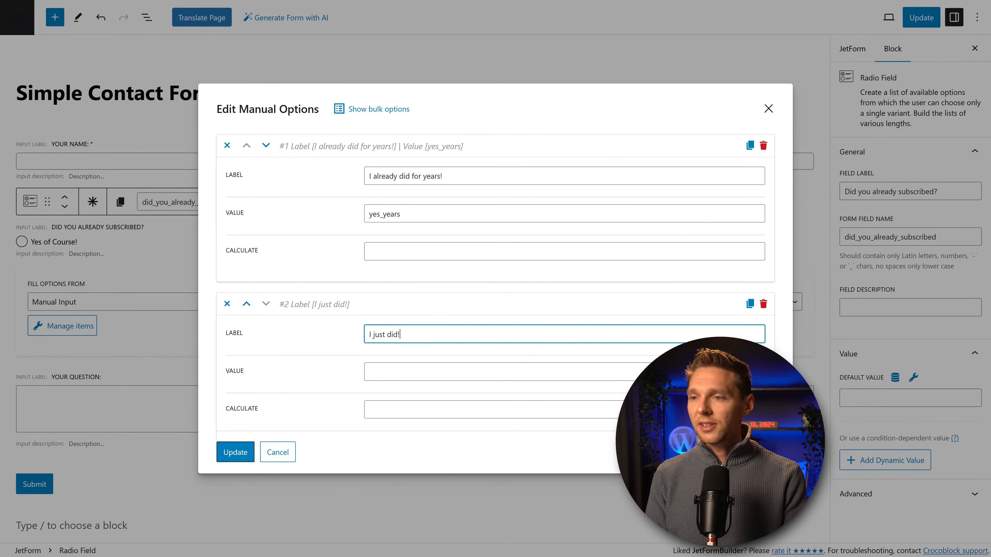
key("Tab")
type("new")
key("BackSpace")
key("BackSpace")
key("BackSpace")
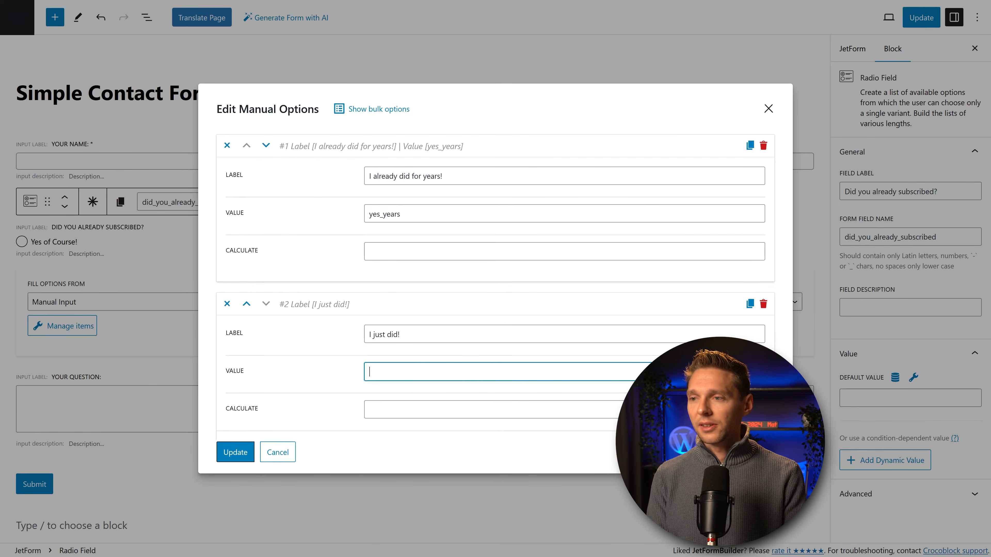
type("yes_new")
Step: Add the third option 'No sir' with value No, then update the options
scroll(385, 363, "down", 1)
left_click(269, 410)
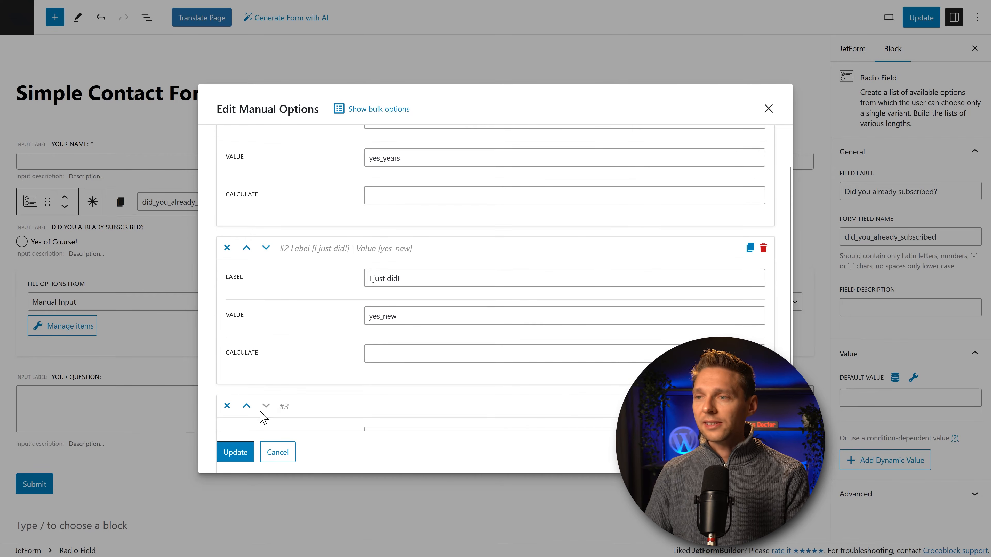
scroll(281, 404, "down", 3)
left_click(391, 325)
type("No sir!")
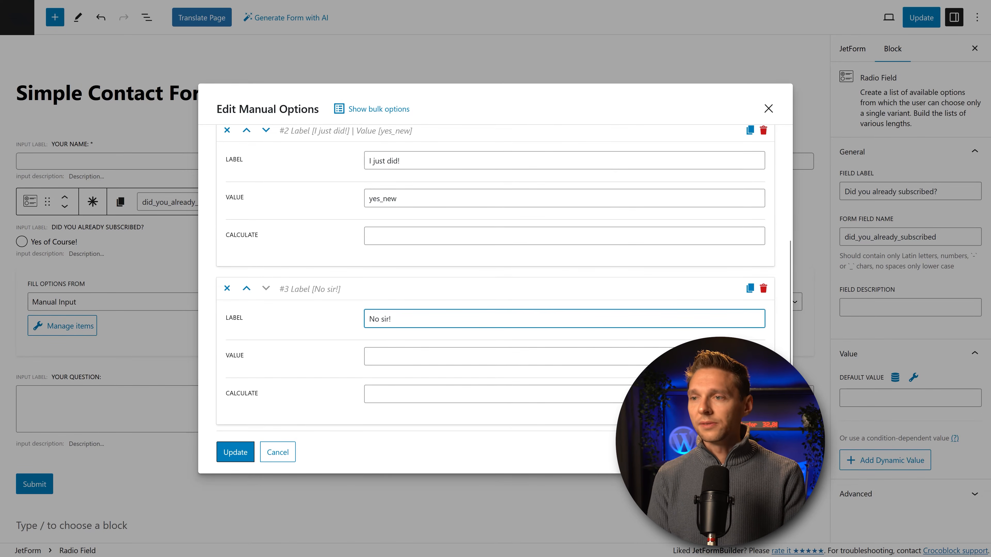
key("Tab")
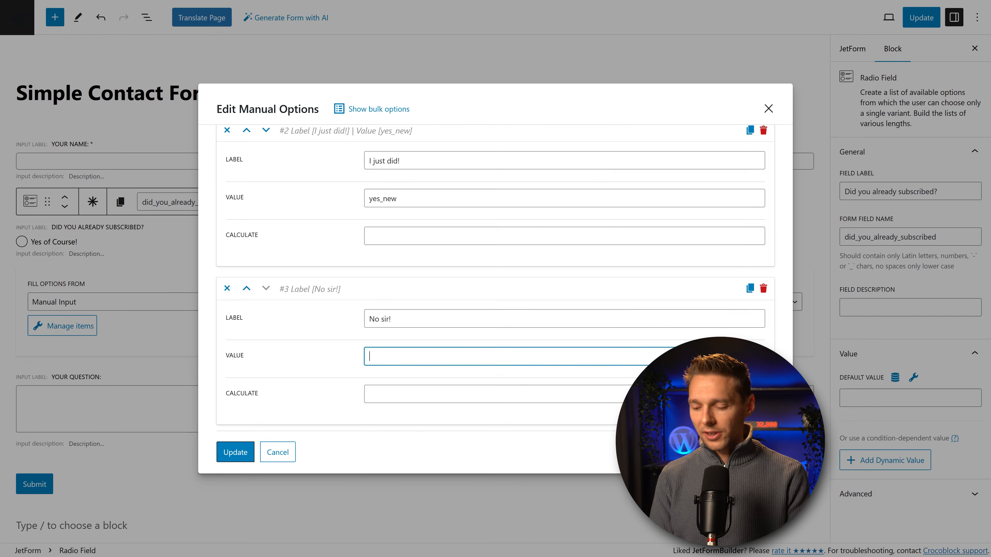
type("No")
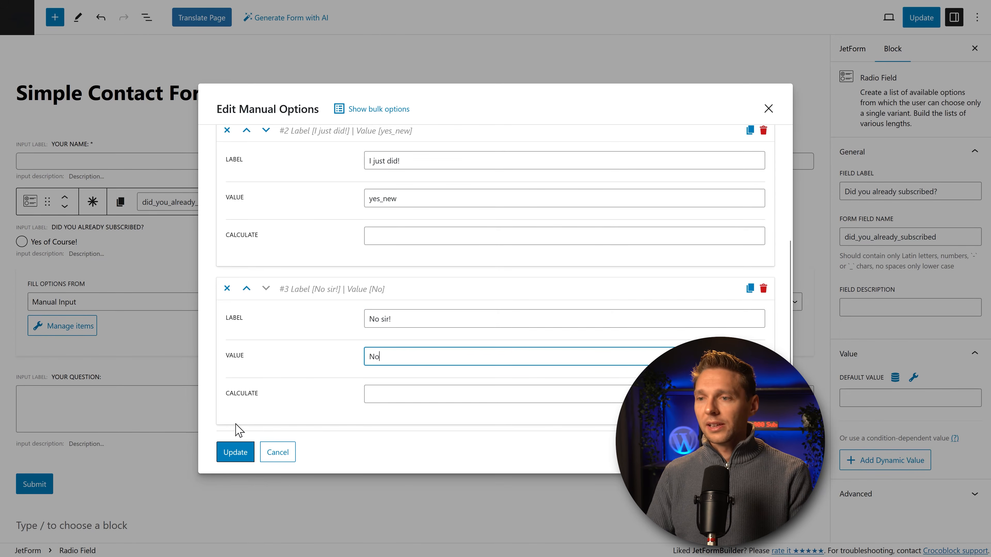
left_click(238, 453)
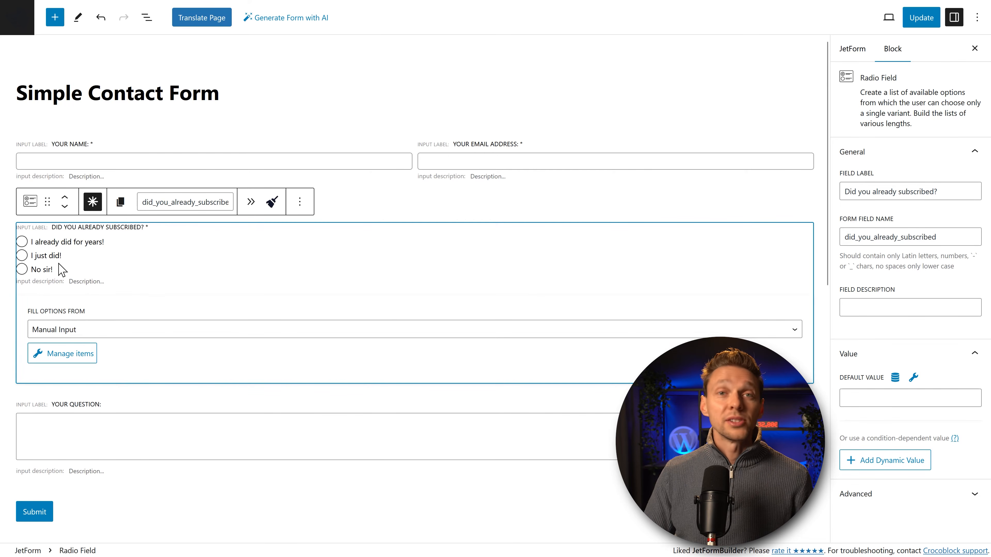
Step: Choose Posts in the radio block's Fill Options From dropdown
left_click(108, 338)
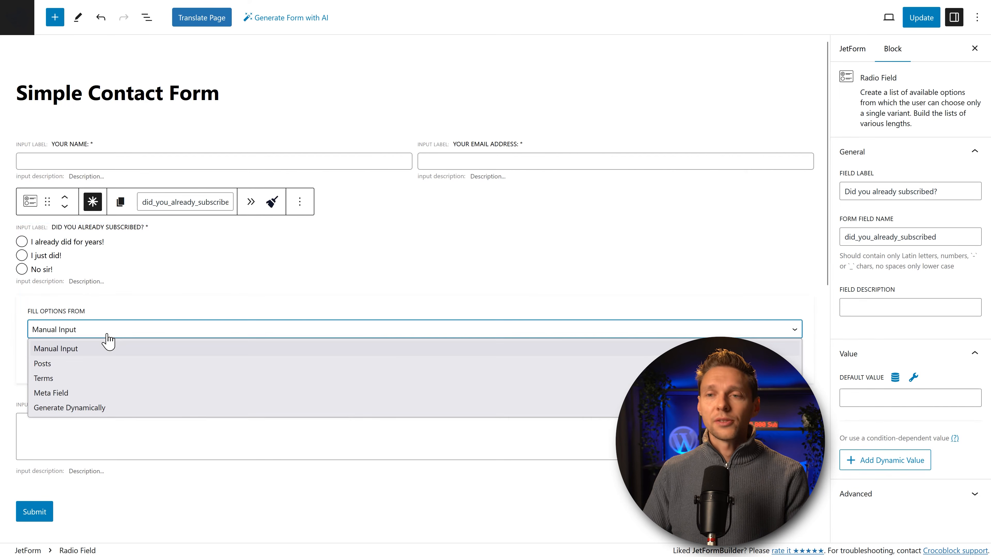
left_click(80, 367)
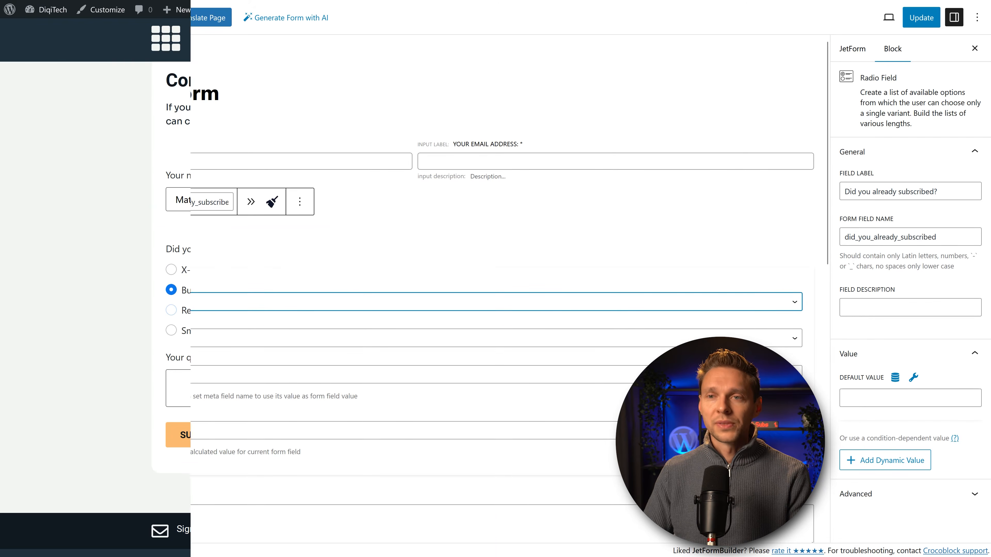
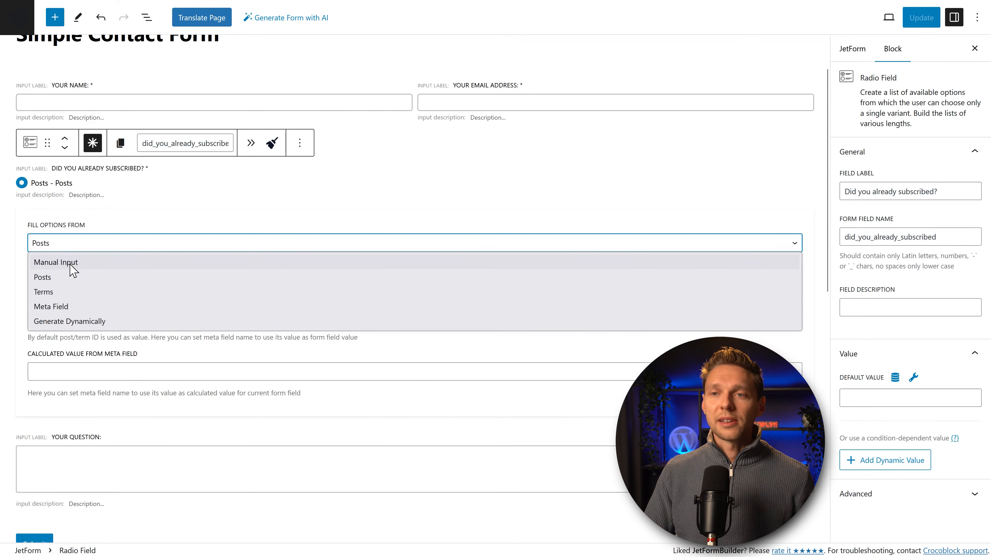
Step: Switch the subscription radio field to Manual Input options and bring up the block inserter
left_click(71, 265)
left_click(443, 163)
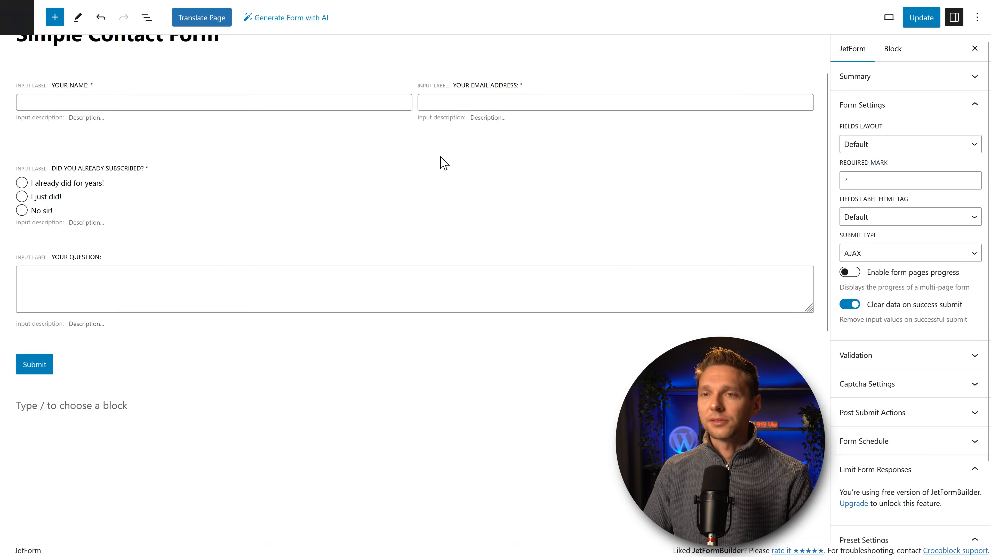
left_click(55, 17)
Step: Add a Text-layout Advanced Choices field below the radio field, labelled 'Which video did you watch?'
mouse_move(23, 134)
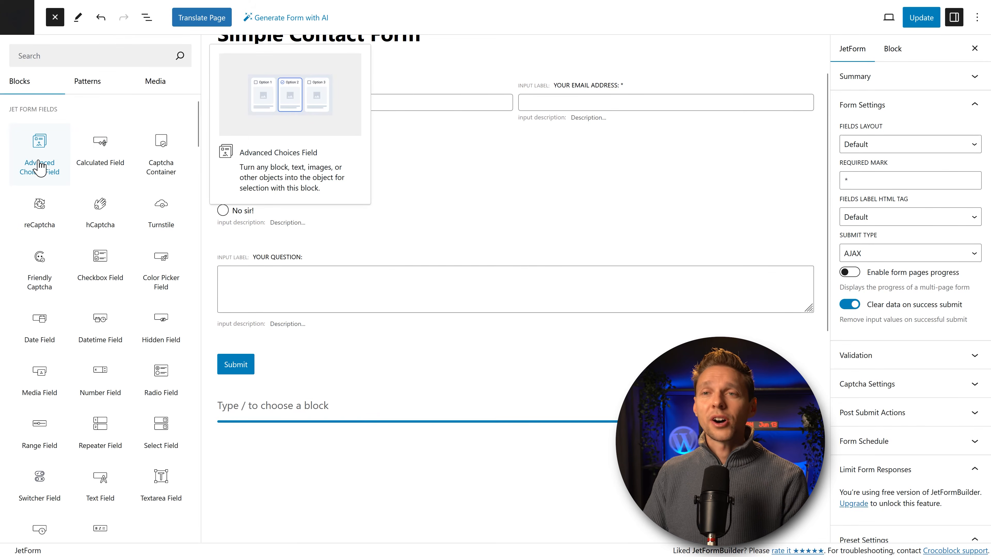
left_click_drag(40, 168, 354, 224)
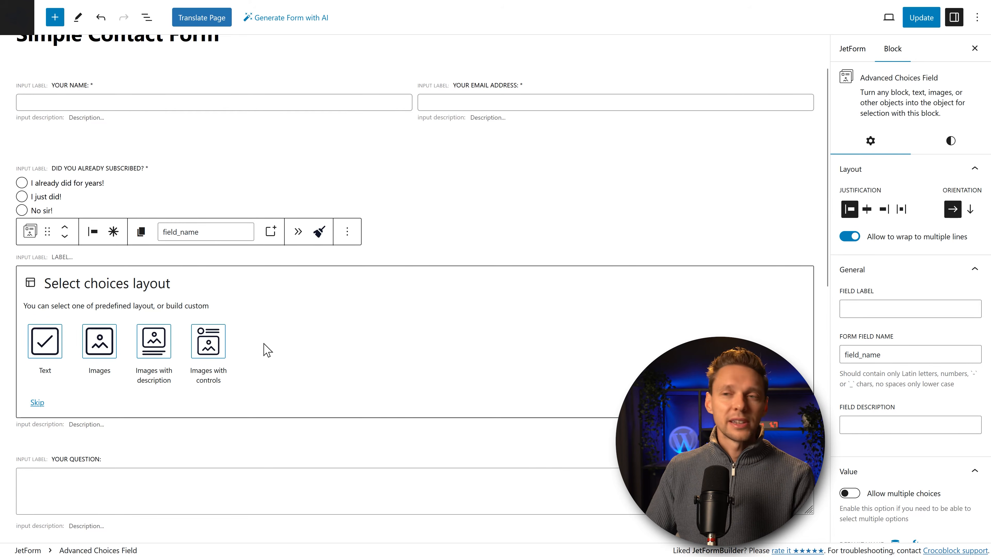
left_click(55, 350)
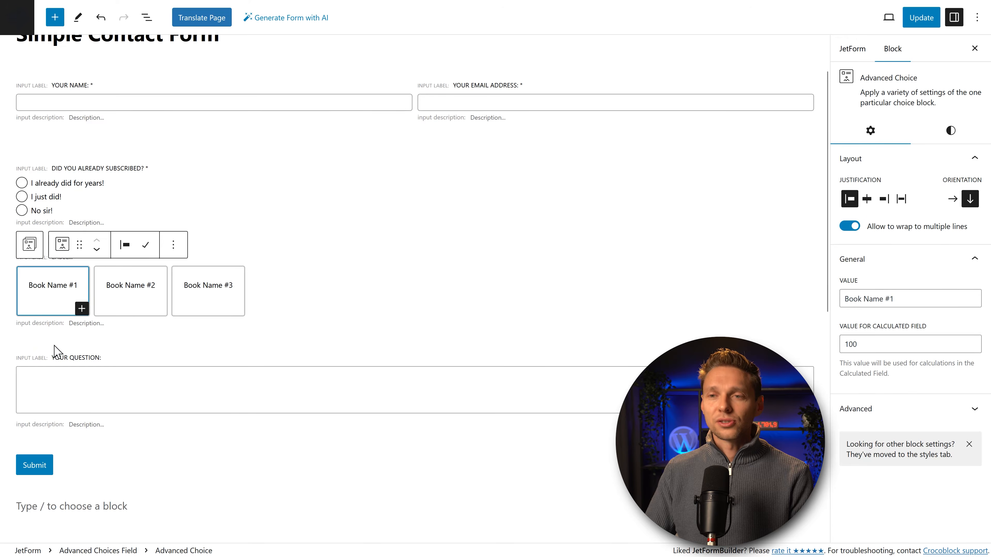
left_click(332, 320)
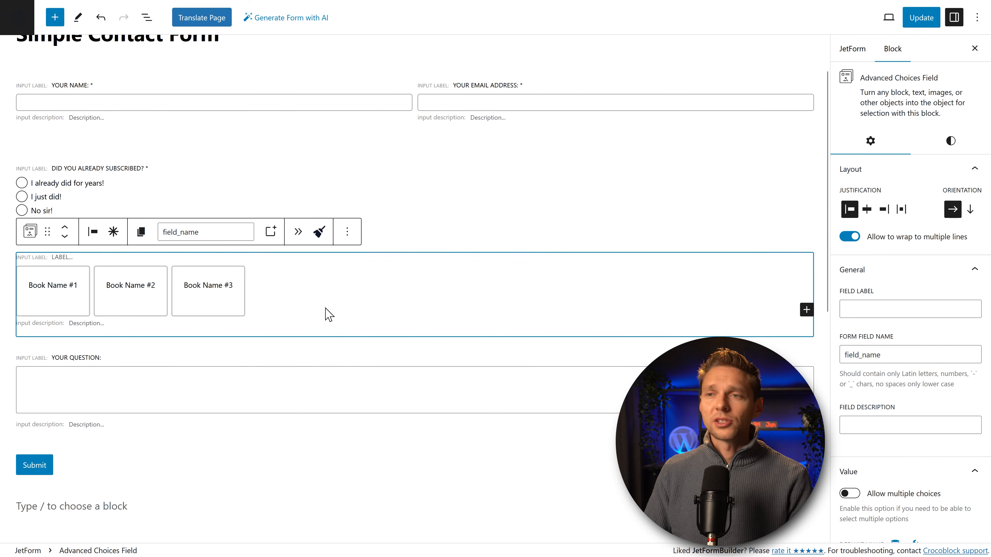
left_click(887, 307)
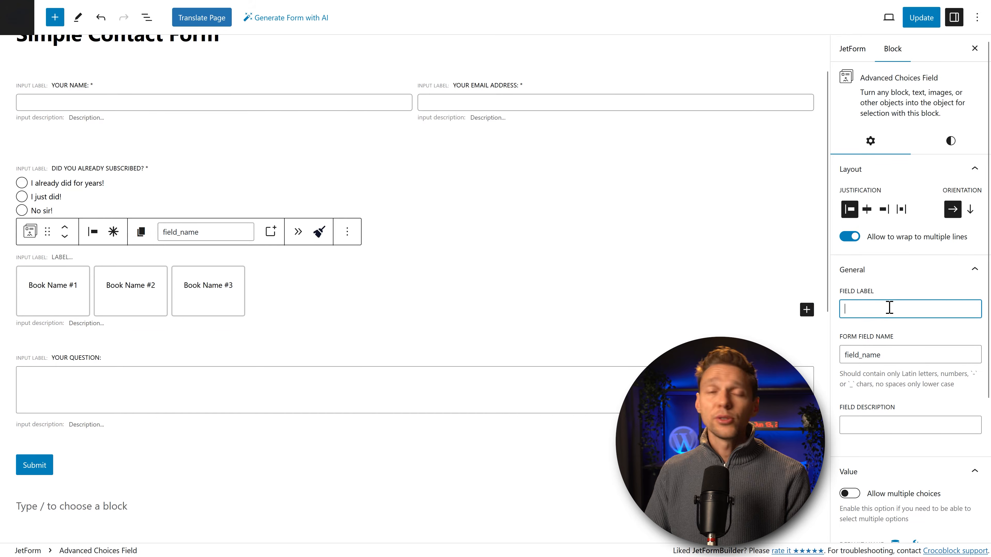
type("Which video did you watch?")
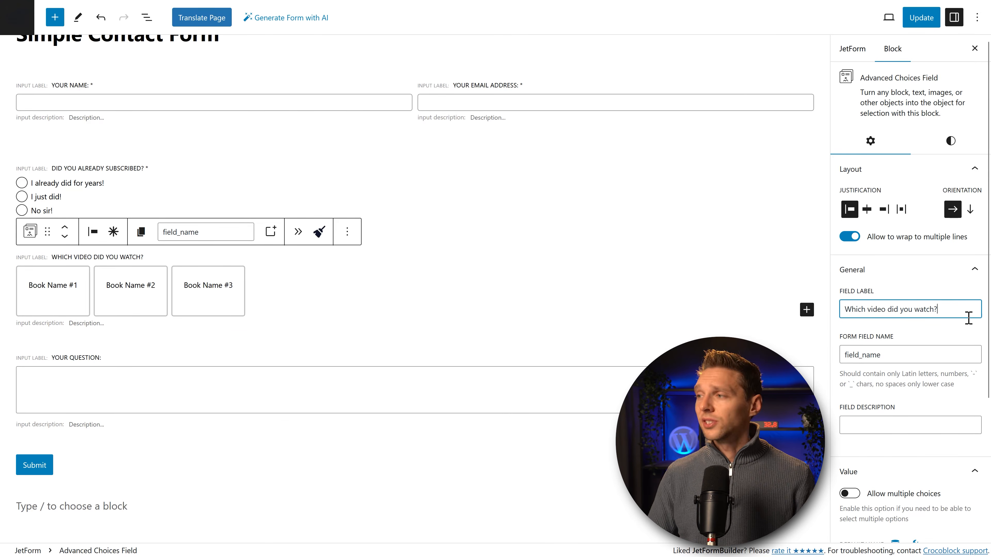
left_click(47, 310)
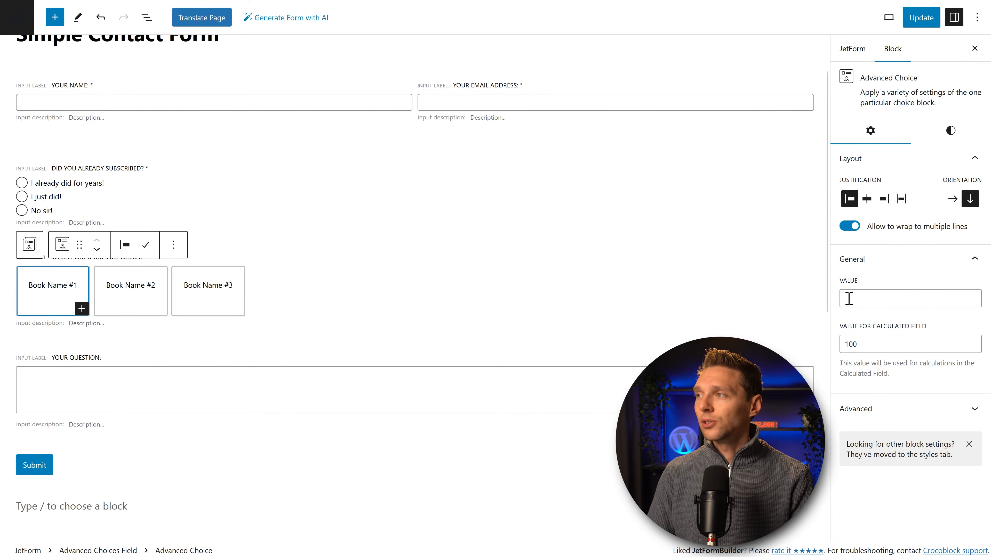
Step: Replace the Book Name choice labels with pasted video titles
left_click(56, 288)
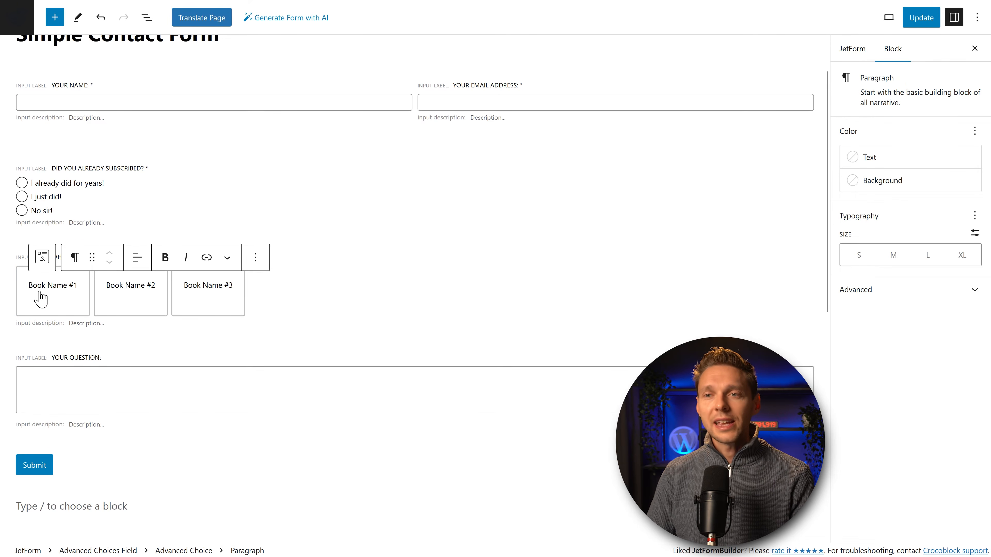
triple_click(57, 289)
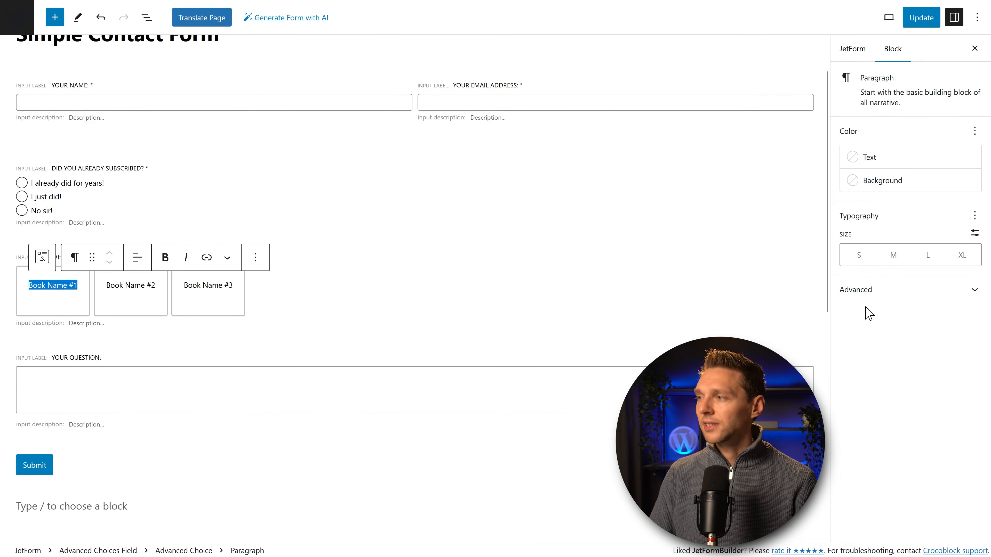
left_click(877, 289)
left_click(876, 290)
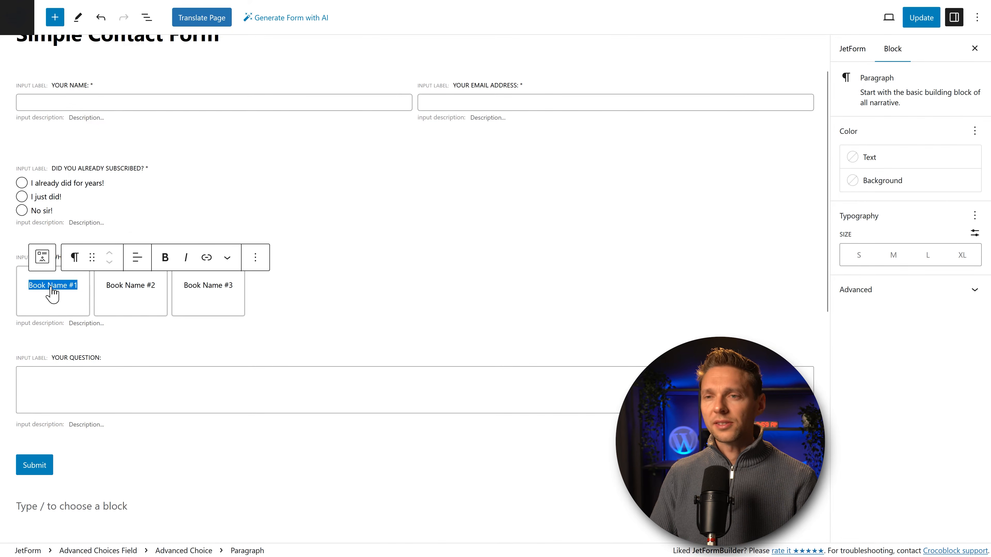
type("The 3 SEO Pillars to rank any website")
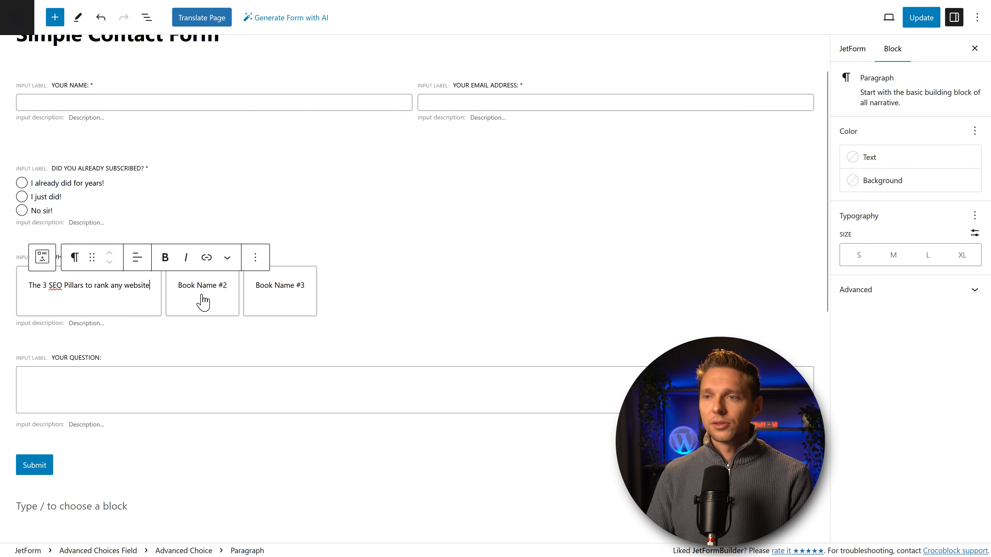
left_click(204, 310)
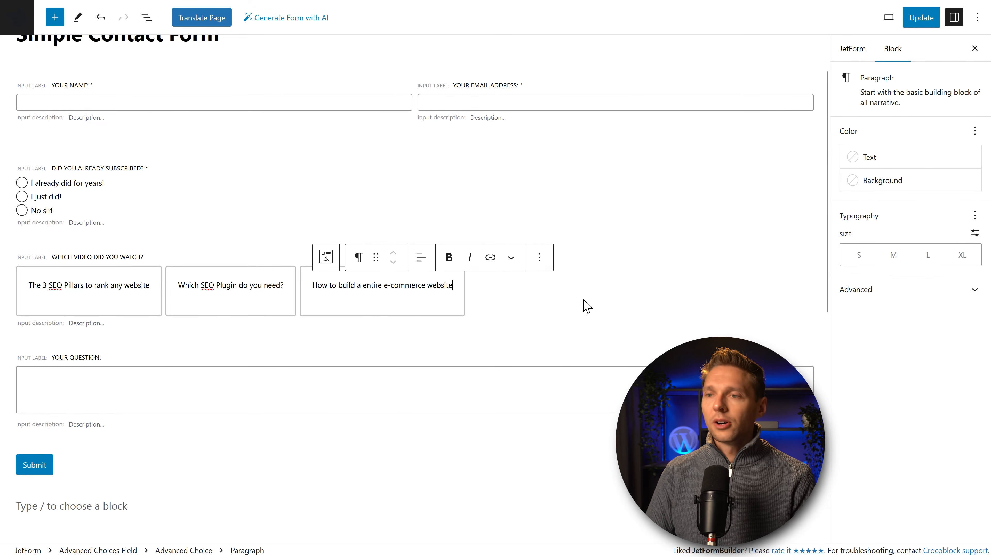
left_click(491, 323)
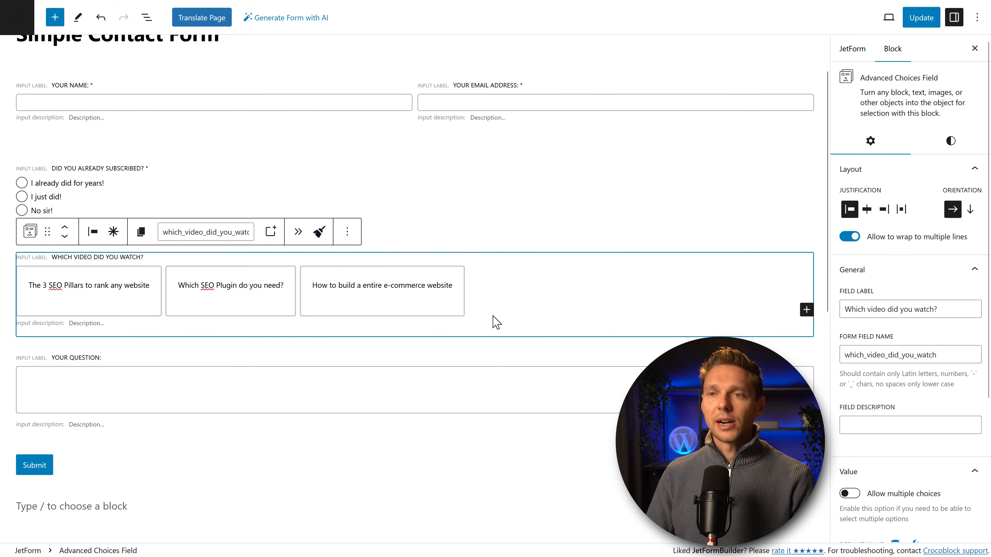
left_click(64, 295)
left_click(217, 309)
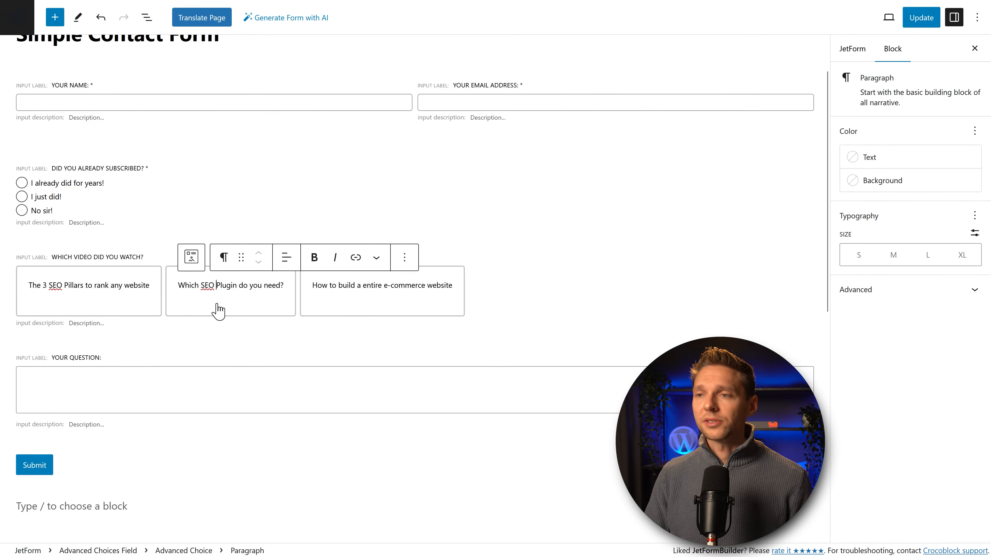
left_click(389, 307)
Step: Enable Allow multiple choices on the video question and update the form
left_click(667, 329)
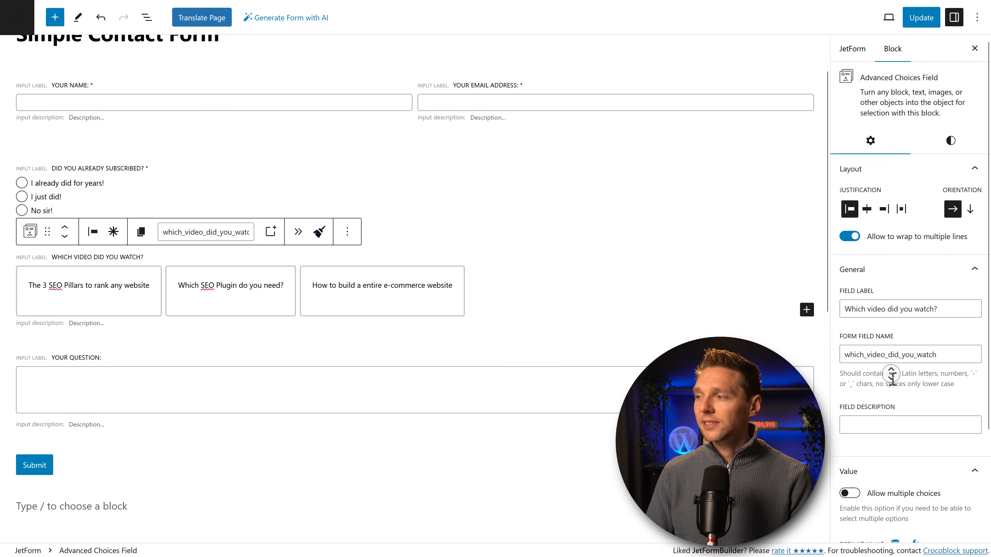
scroll(838, 377, "down", 2)
left_click(846, 373)
left_click(849, 439)
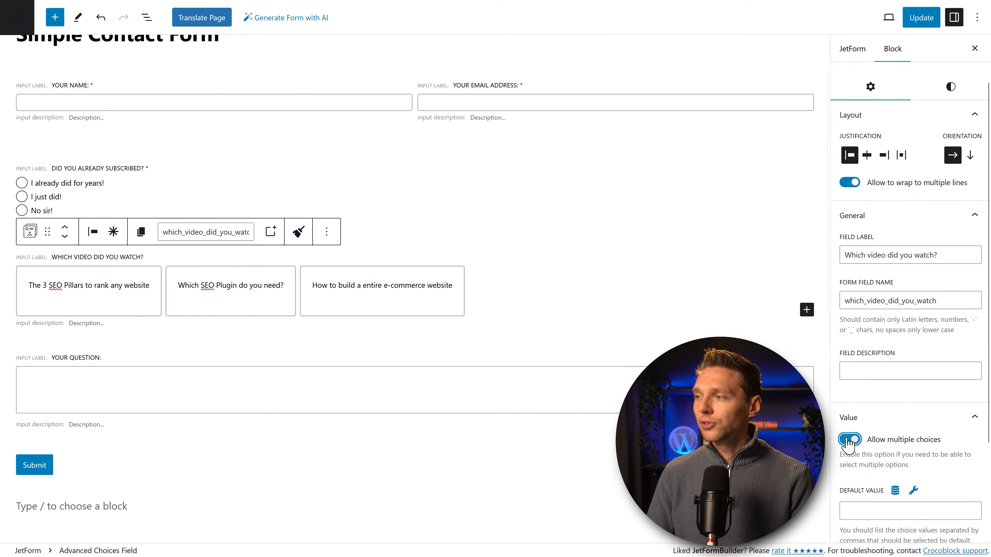
left_click(921, 17)
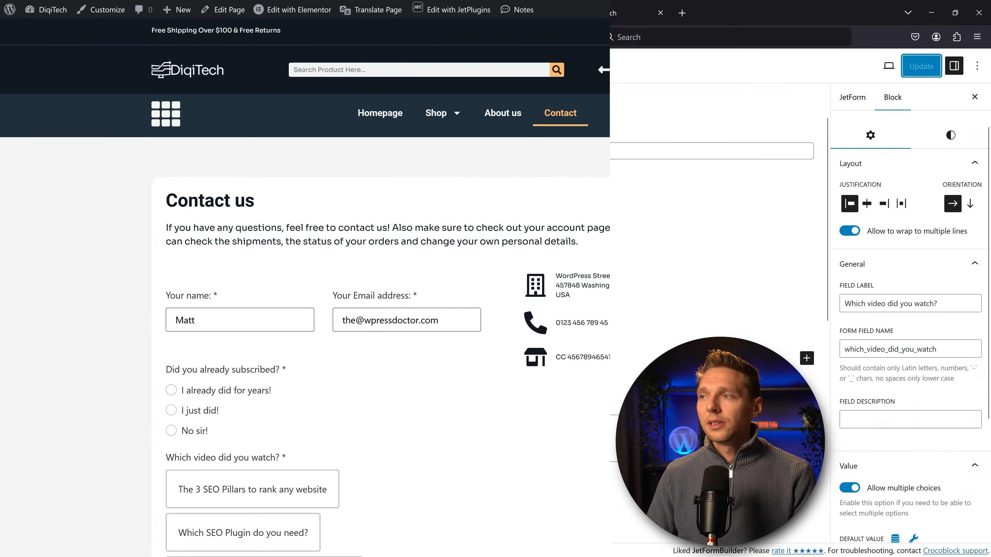
middle_click(658, 211)
Step: On the live Contact page, test the video question by clicking its three choice boxes
scroll(657, 226, "down", 3)
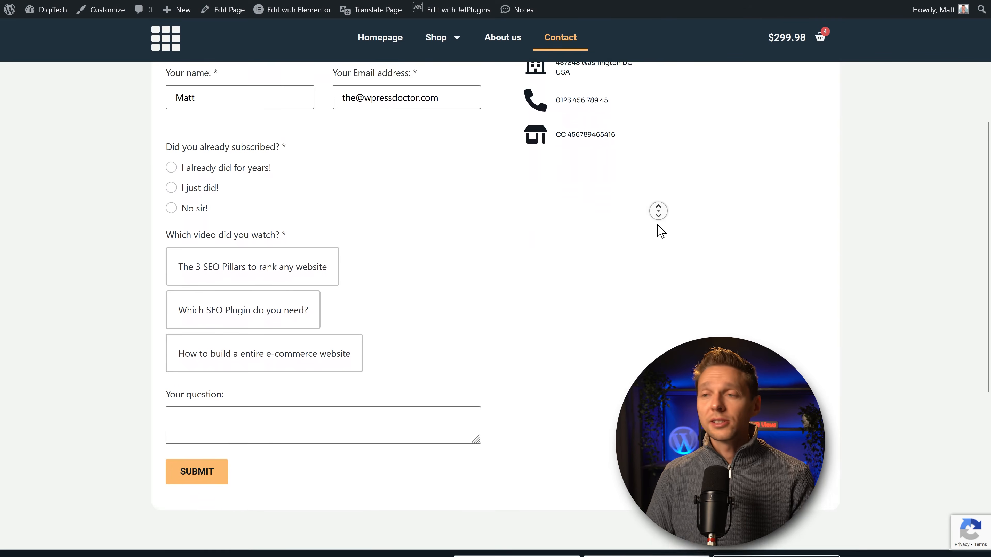
middle_click(657, 230)
left_click(251, 230)
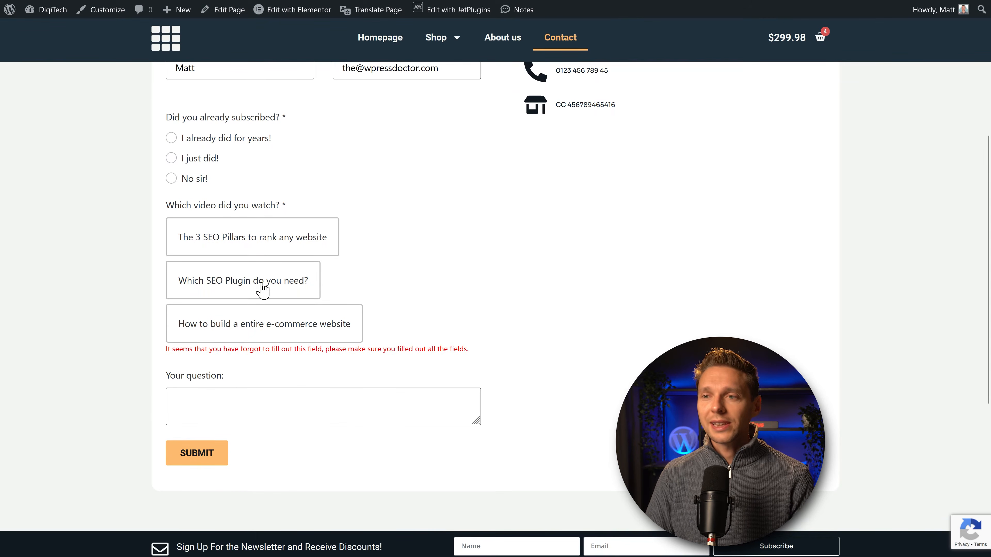
left_click(260, 285)
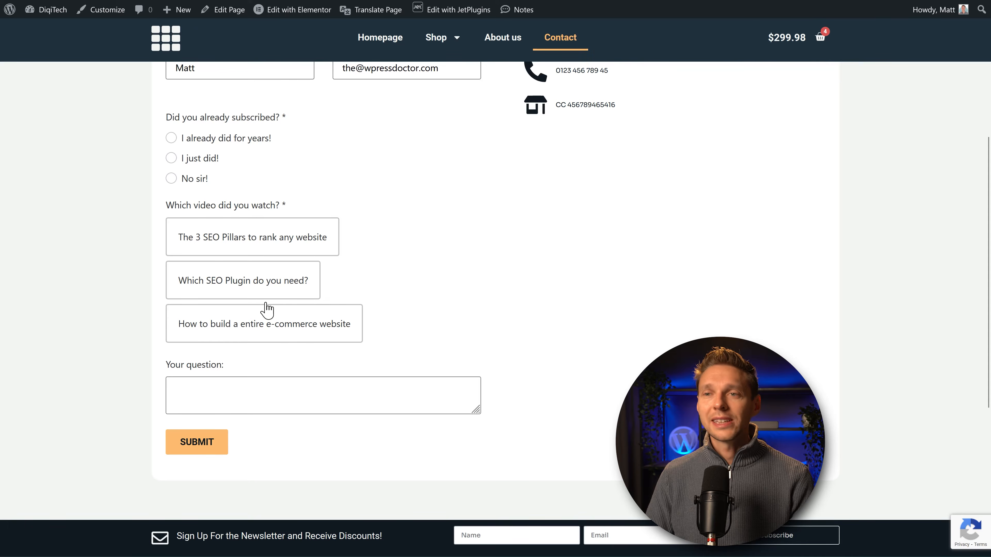
left_click(261, 249)
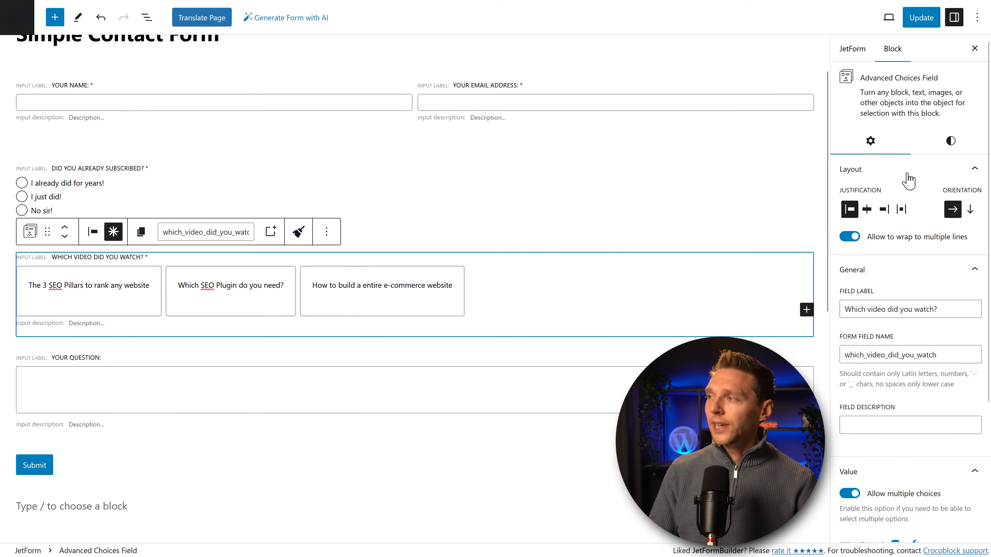
Step: Style the choices with an orange hover background and Cyan bluish gray checked background, then update
left_click(952, 143)
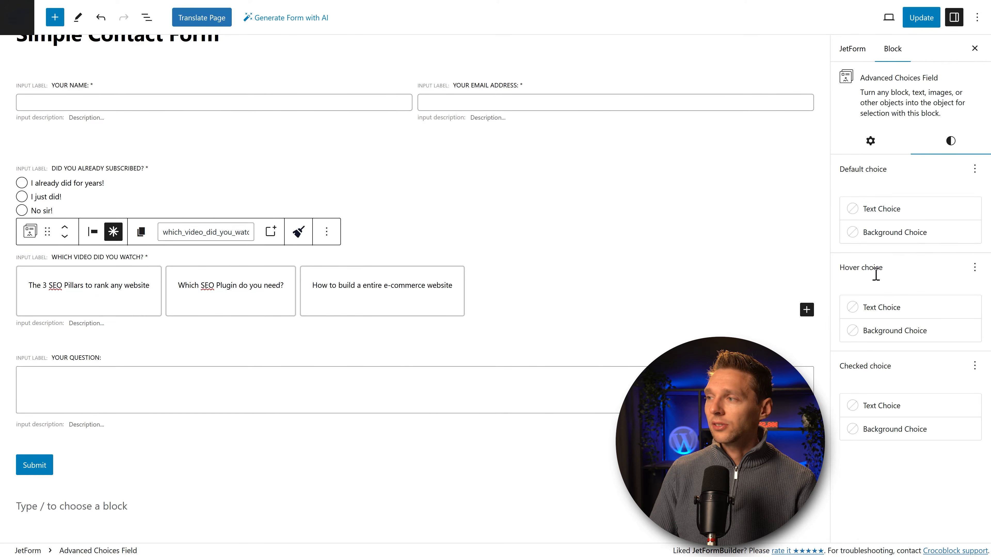
left_click(891, 332)
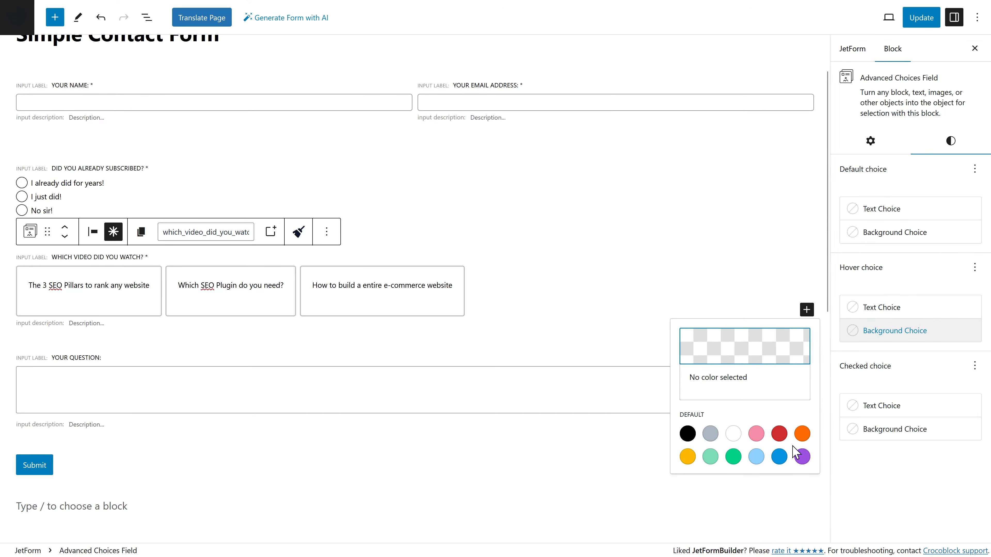
left_click(802, 434)
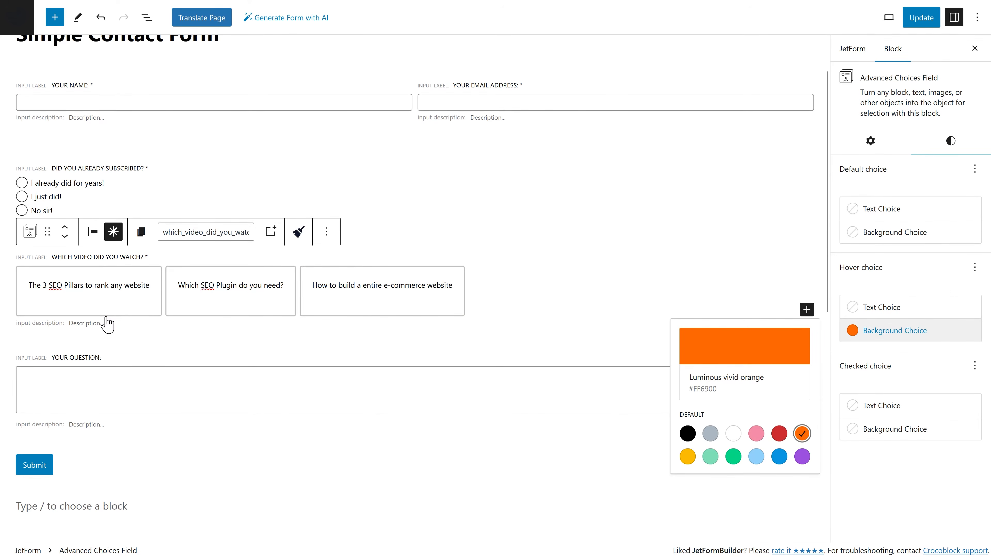
left_click(889, 430)
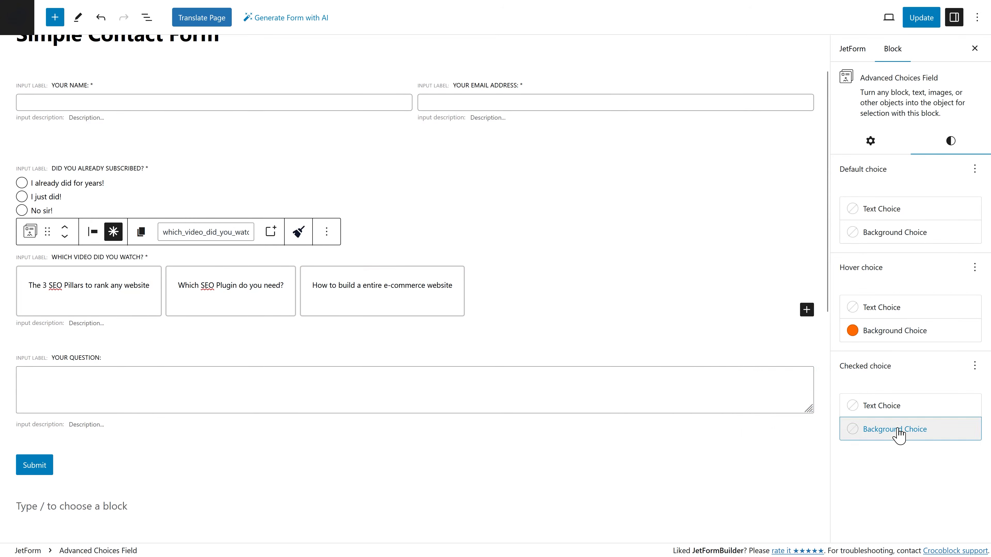
left_click(710, 402)
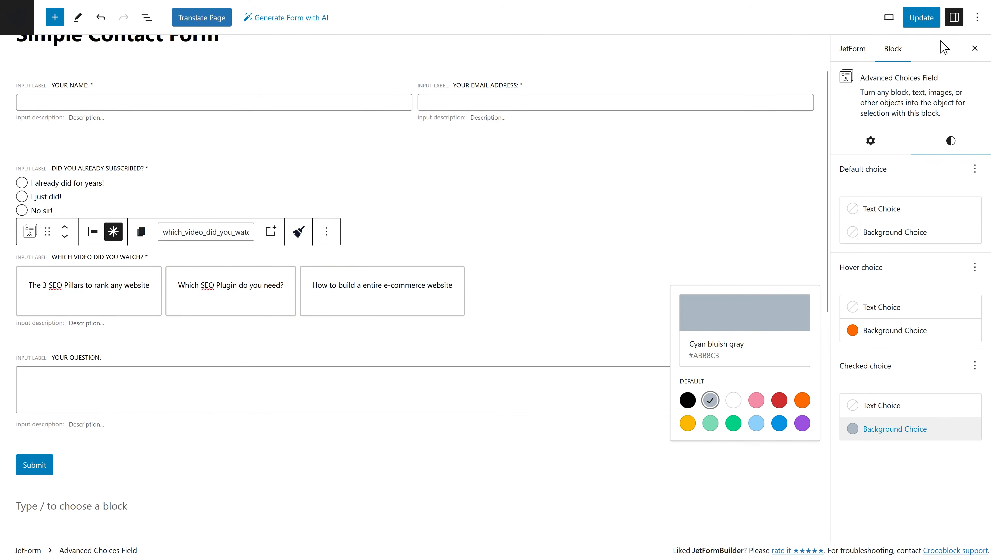
left_click(932, 23)
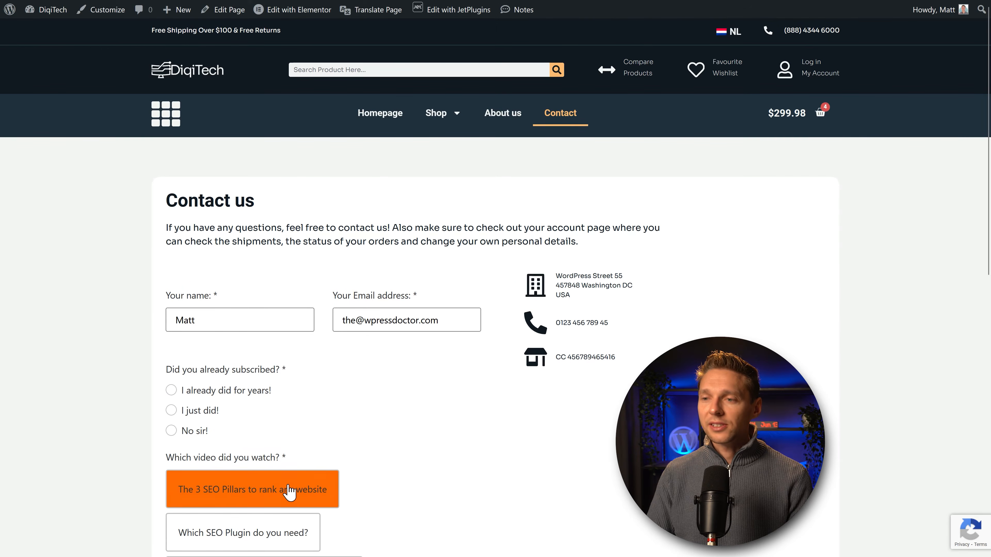
Step: Select all three video choices on the live form, then deselect them to check the colours
scroll(277, 531, "down", 3)
left_click(278, 367)
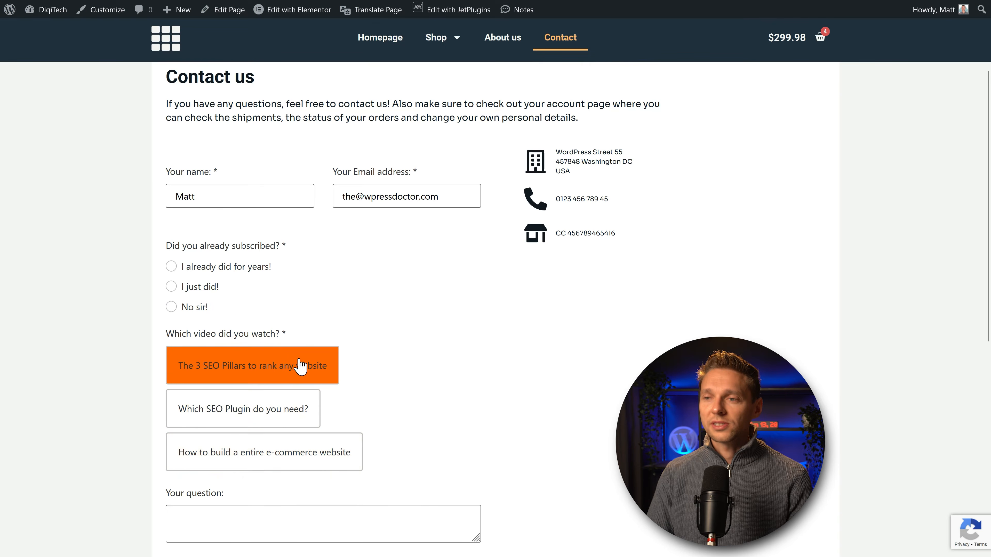
scroll(420, 365, "down", 3)
left_click(304, 303)
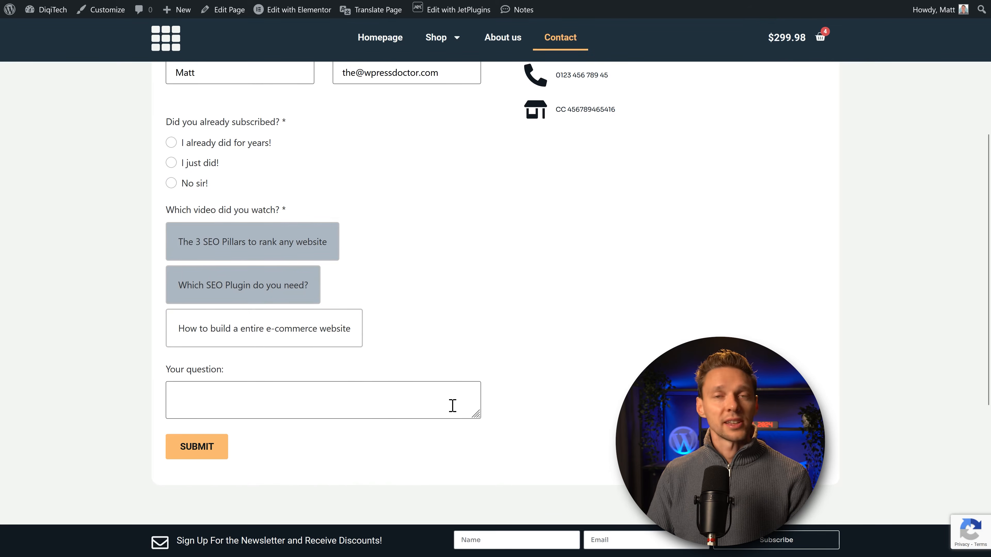
left_click(338, 338)
left_click(283, 339)
left_click(275, 289)
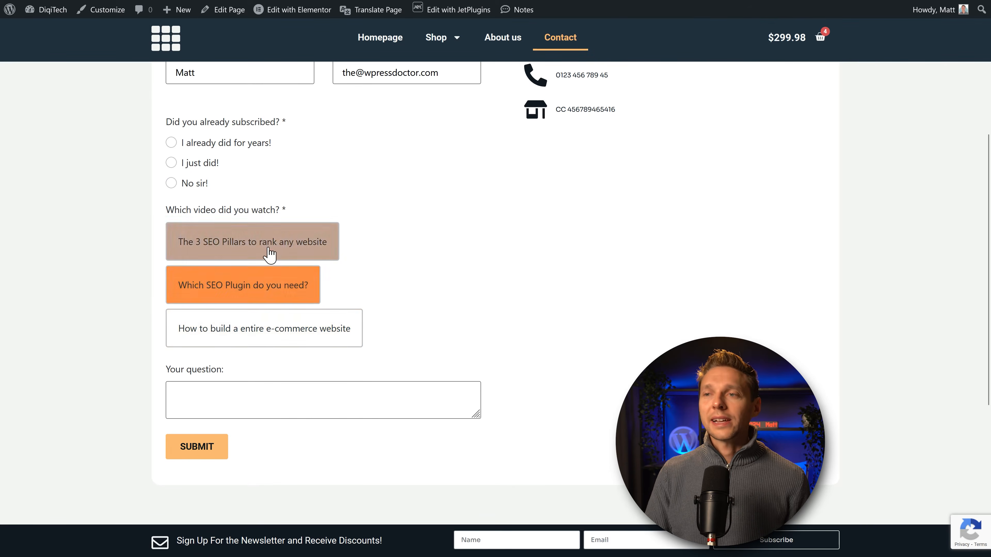
left_click(269, 248)
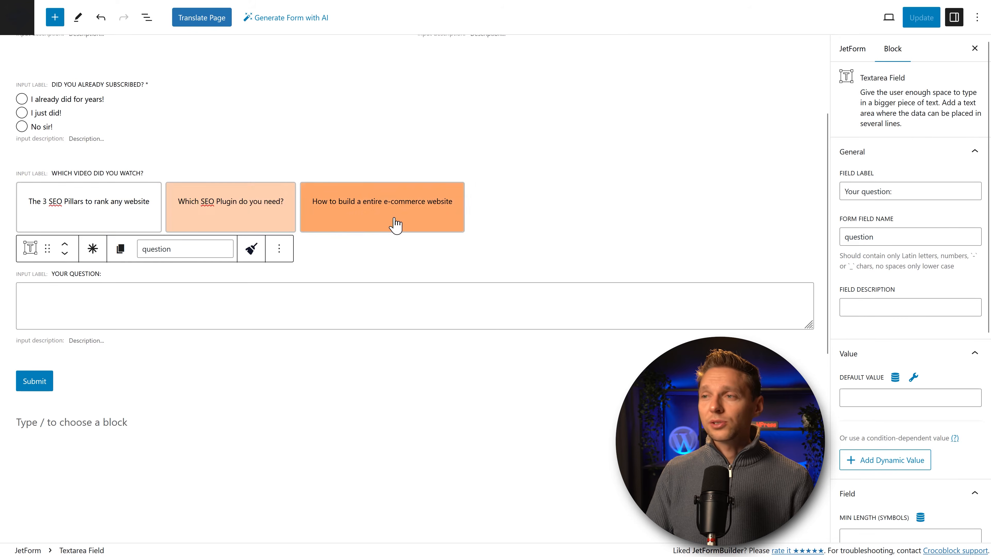
Step: Add and remove an empty fourth choice, then drag a new Advanced Choices field below the video question
left_click(506, 216)
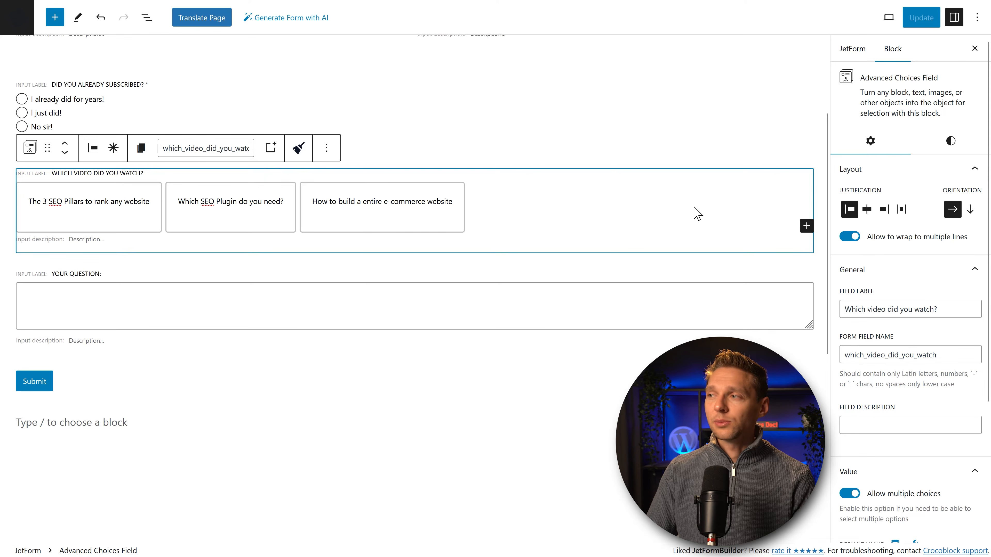
left_click(807, 225)
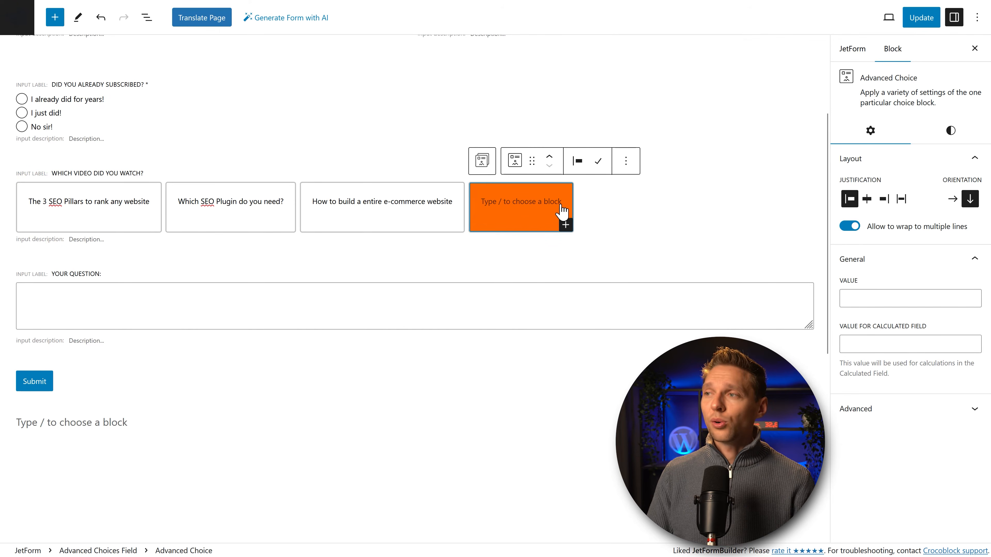
left_click(626, 160)
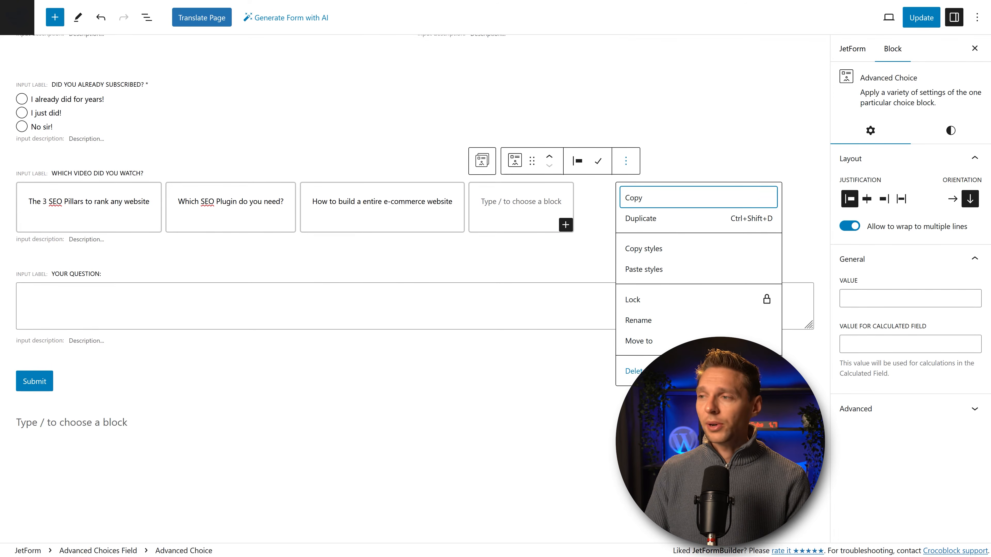
left_click(635, 371)
left_click(55, 18)
left_click_drag(39, 153, 347, 260)
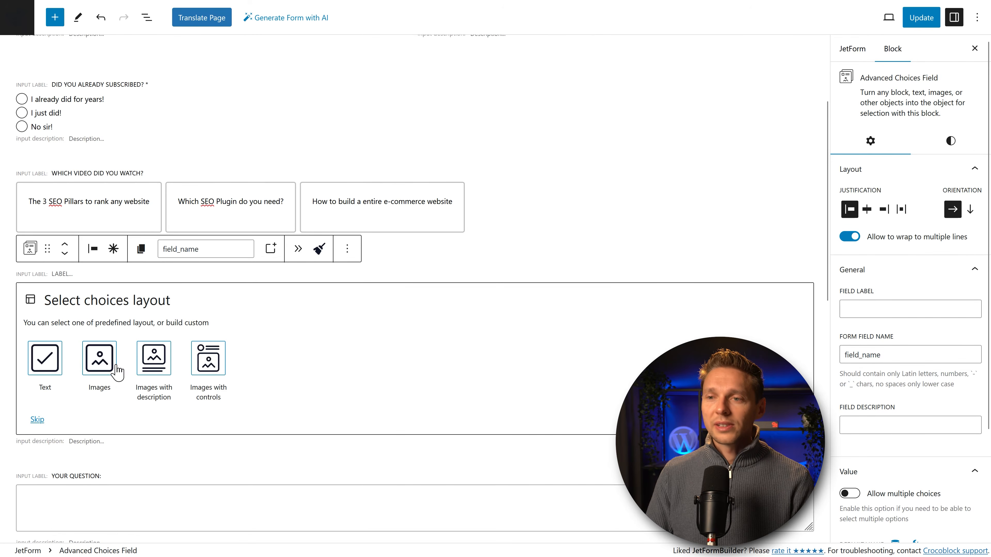
Step: Choose the Images with description layout and replace the first choice's image from the Media Library
left_click(161, 370)
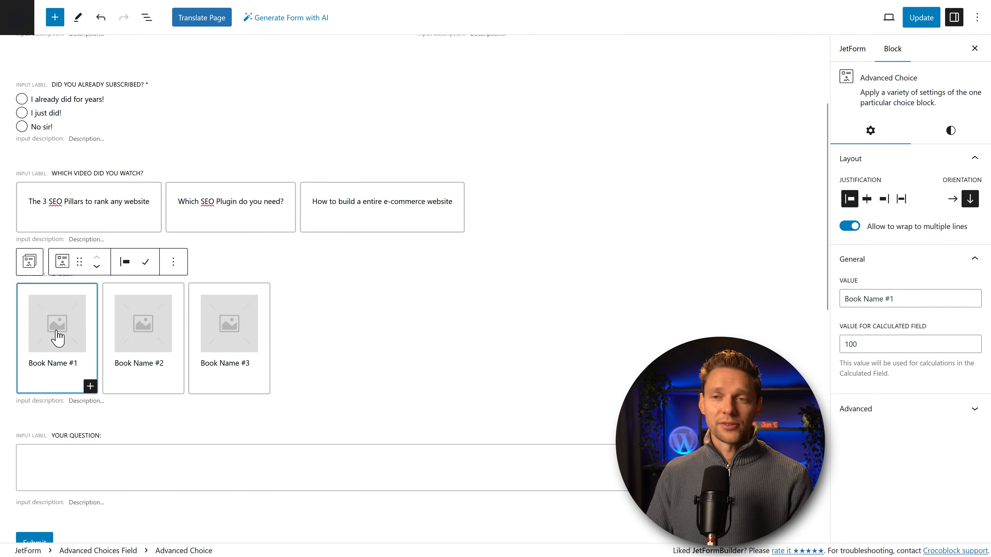
left_click(57, 338)
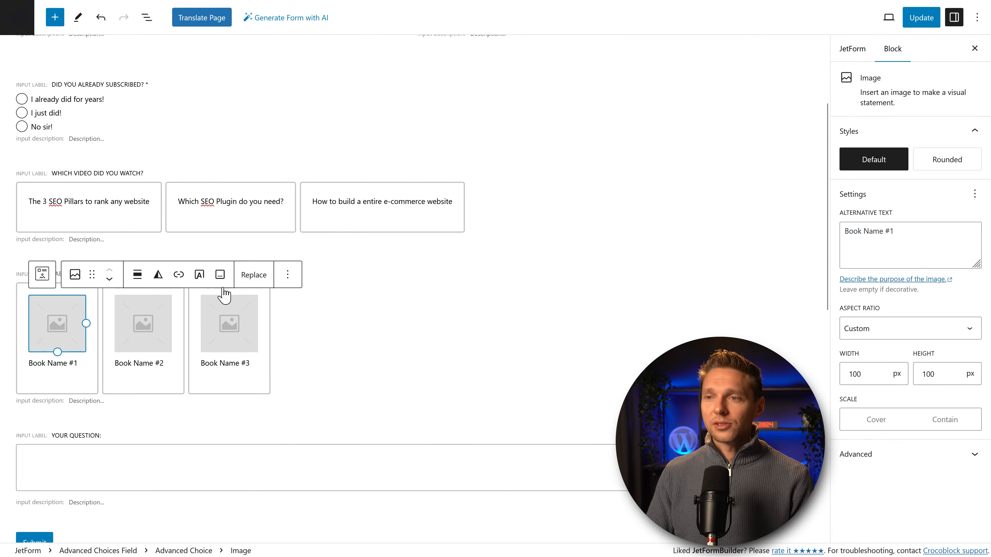
left_click(254, 275)
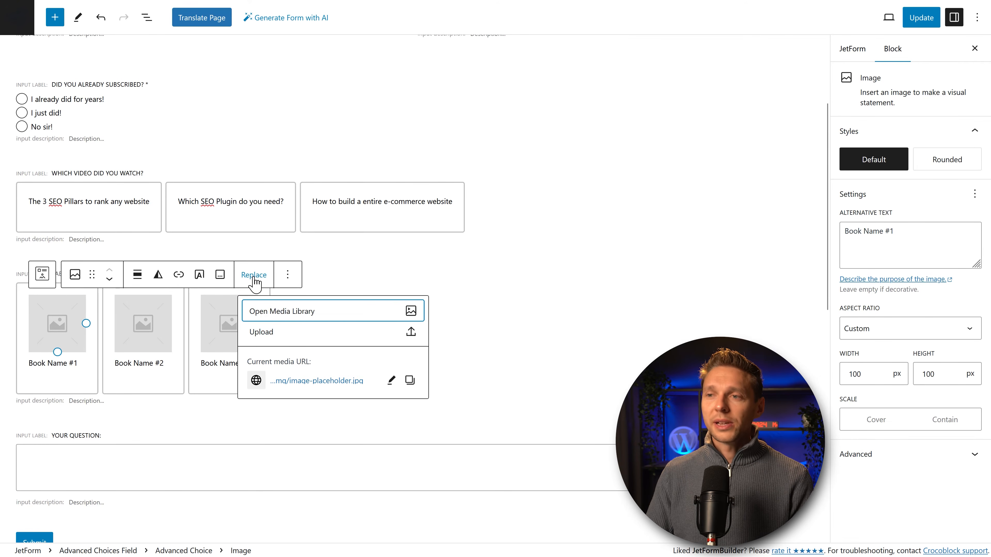
left_click(283, 311)
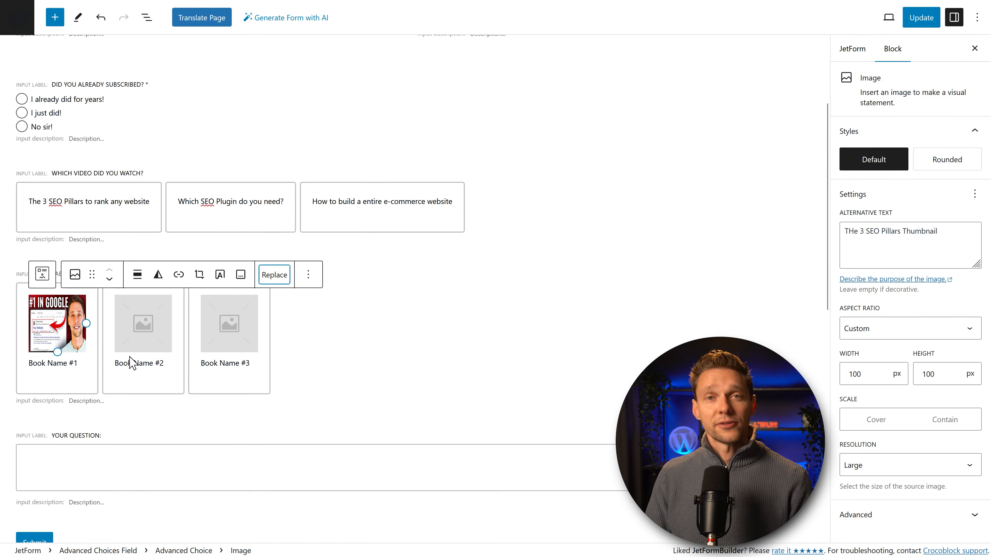
mouse_move(86, 323)
left_mouse_down()
mouse_move(117, 325)
mouse_move(100, 330)
left_mouse_up()
Step: Caption the first choice 'How to rank every website' and give its image Original aspect ratio, about 148 px wide
left_click(63, 377)
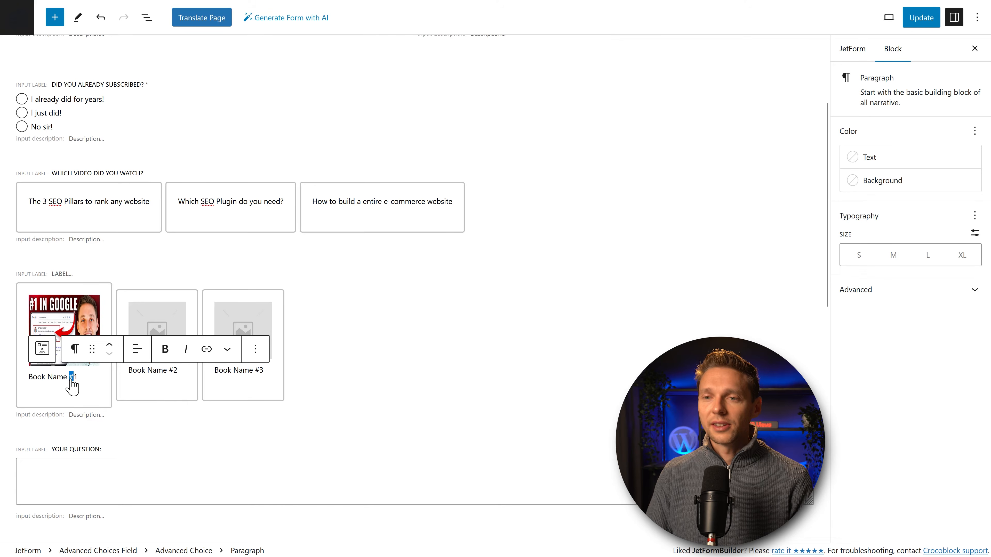
triple_click(72, 380)
type("How to rank every website")
left_click(64, 324)
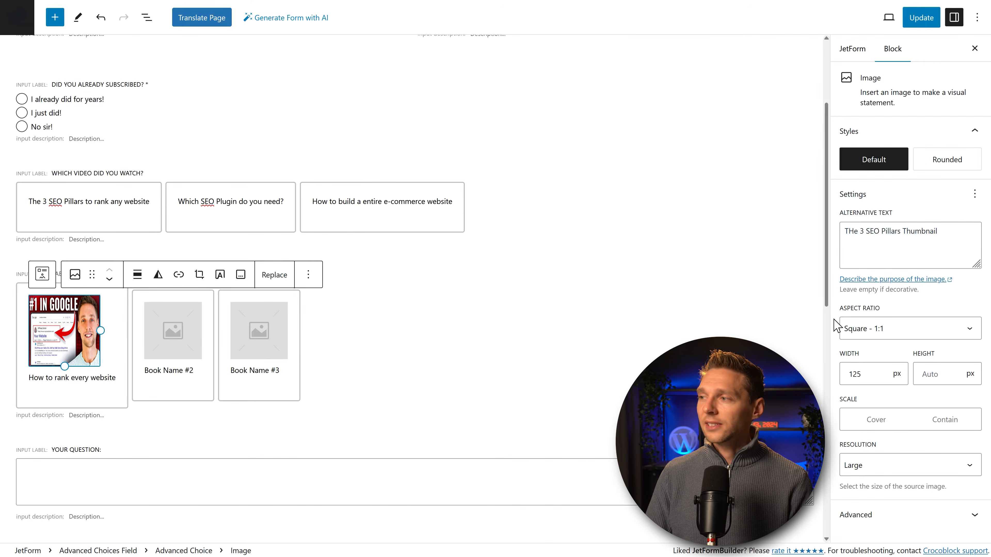
left_click(847, 328)
left_click(874, 349)
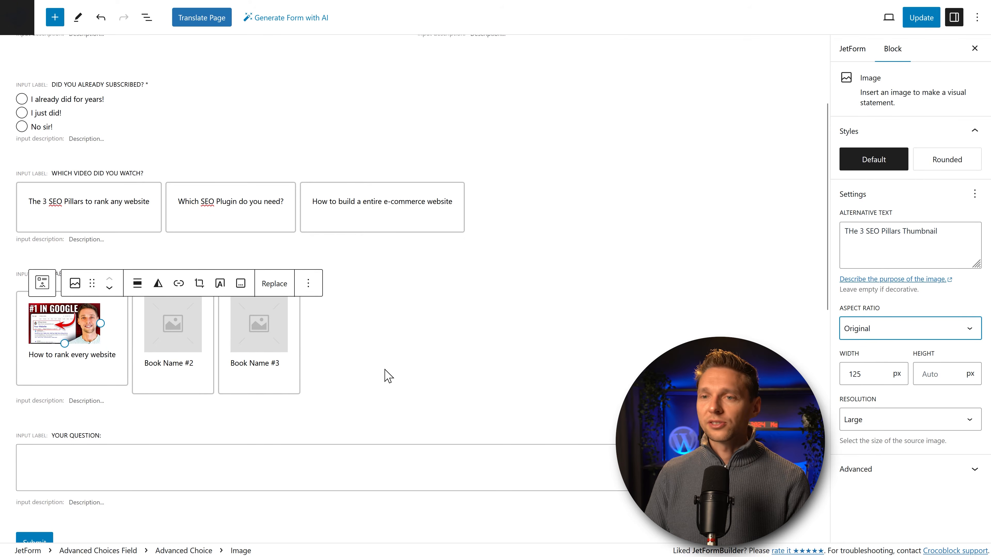
left_click_drag(102, 329, 114, 324)
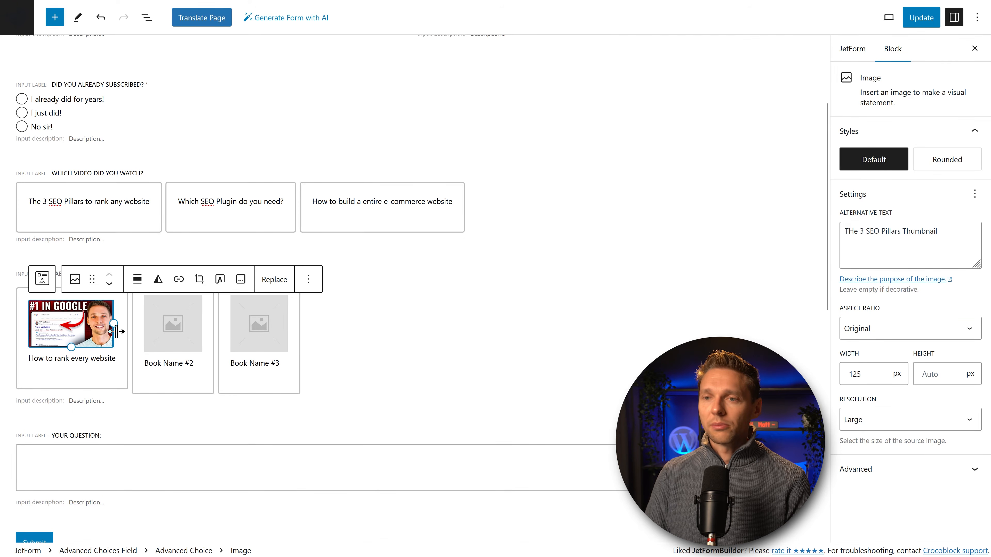
Step: Select the Book Name #2 image and save the form with Update
left_click(173, 343)
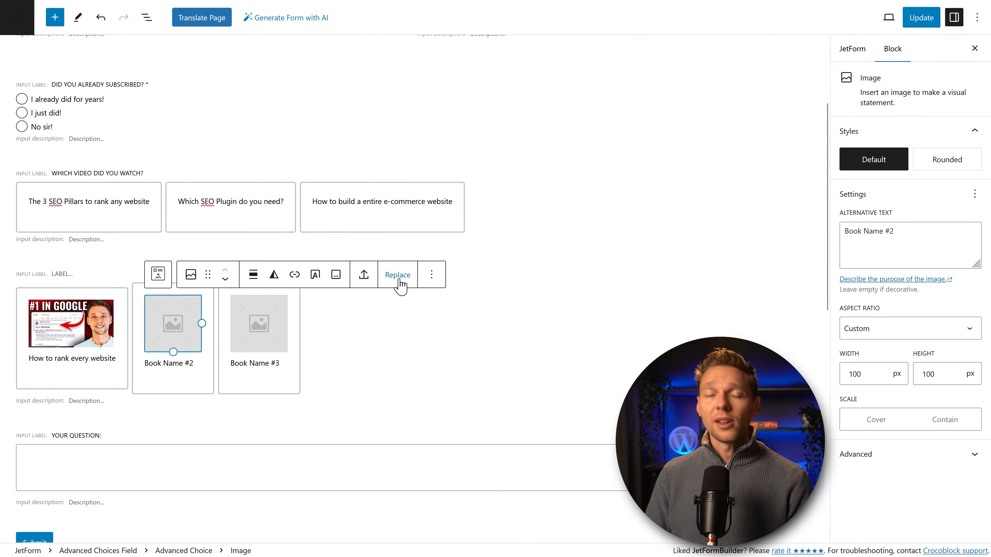
left_click(918, 23)
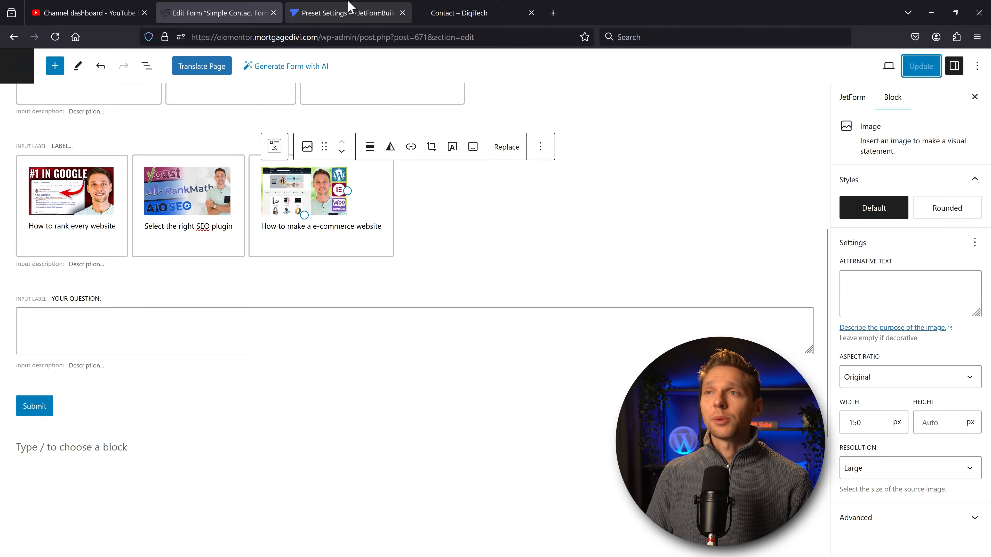
middle_click(764, 244)
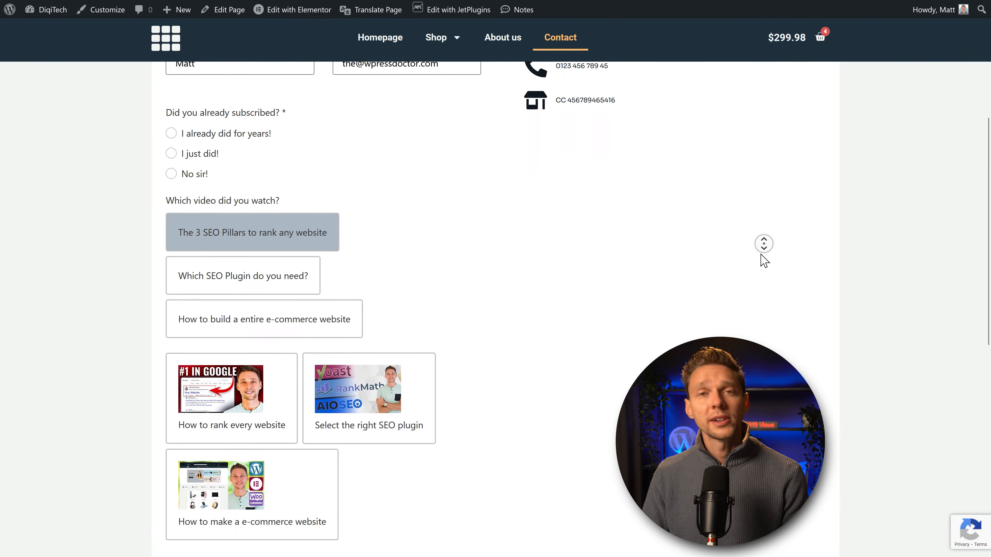
Step: Open the live Contact page to view the new image choices
middle_click(760, 254)
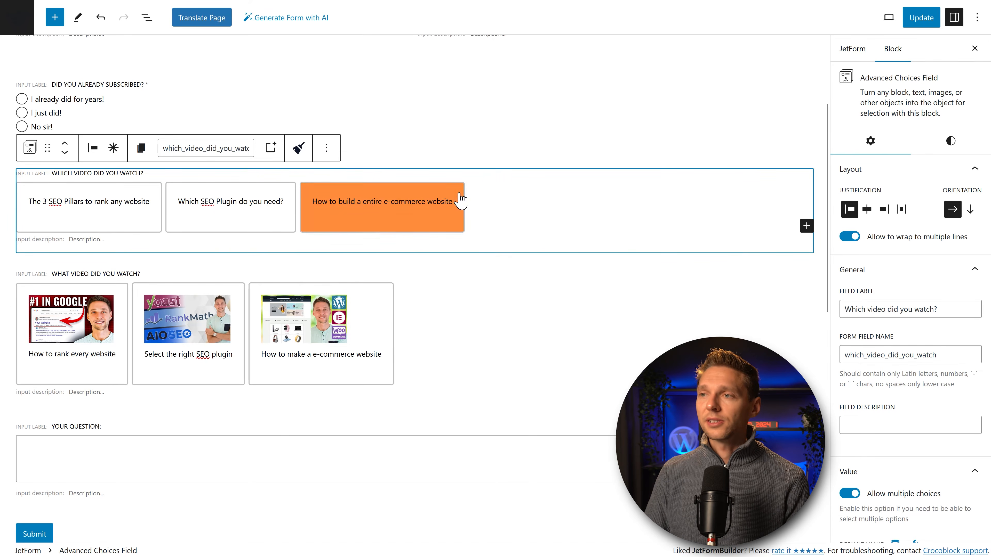
Step: Delete the old text-card video question and add a Checkbox Field below the image cards
left_click(324, 154)
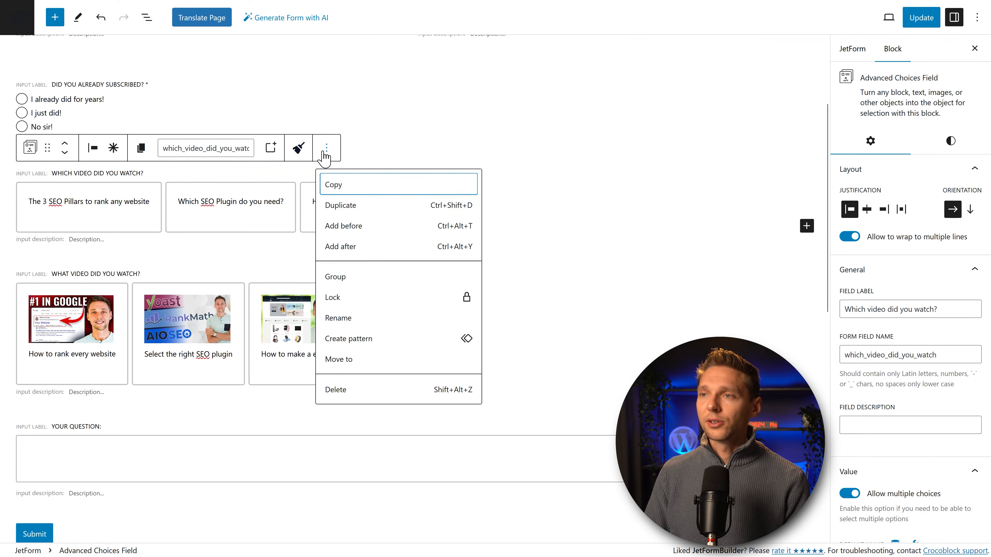
left_click(356, 391)
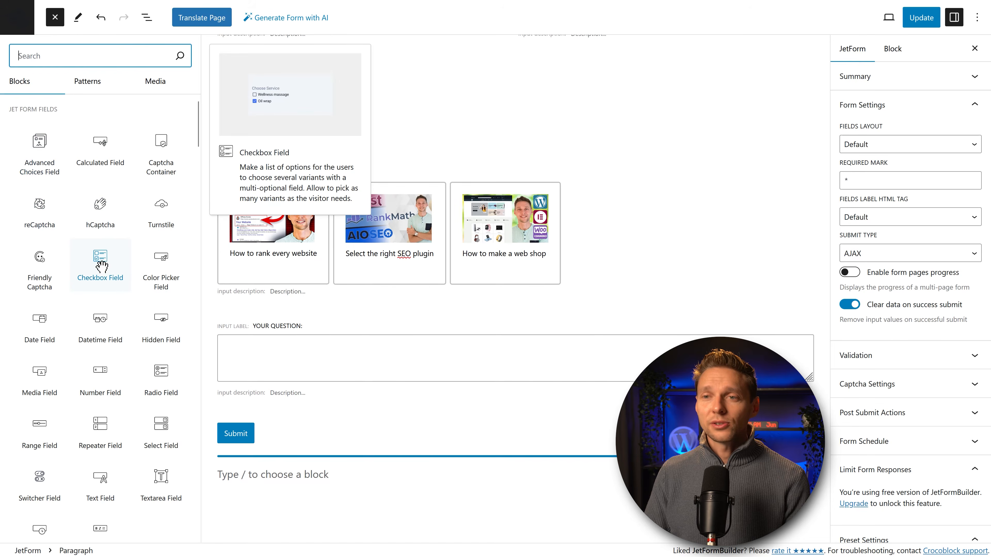
left_click_drag(100, 281, 288, 323)
Step: Label the checkbox field 'How important is Link Building in 2024?'
left_click(107, 355)
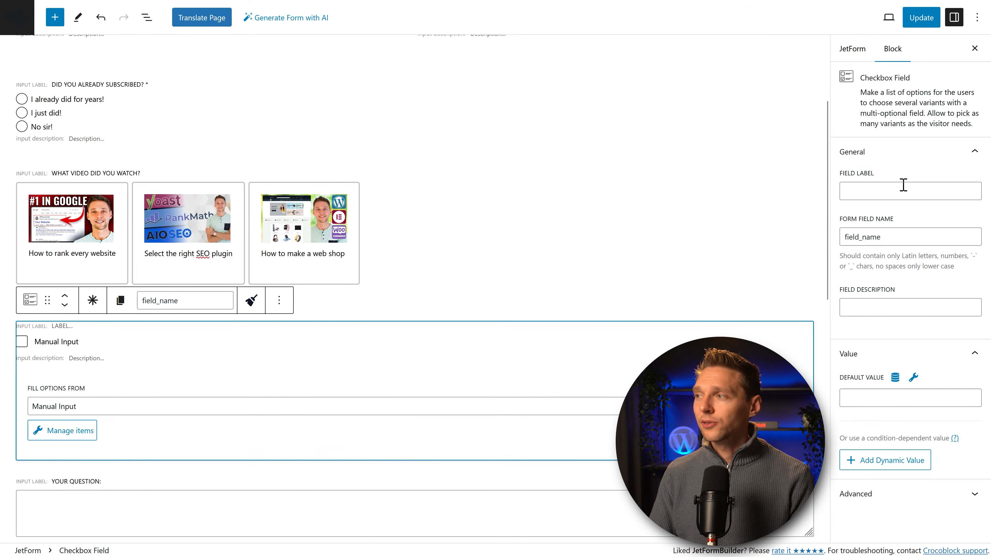
left_click(917, 194)
type("How important is Link Building in 2024?")
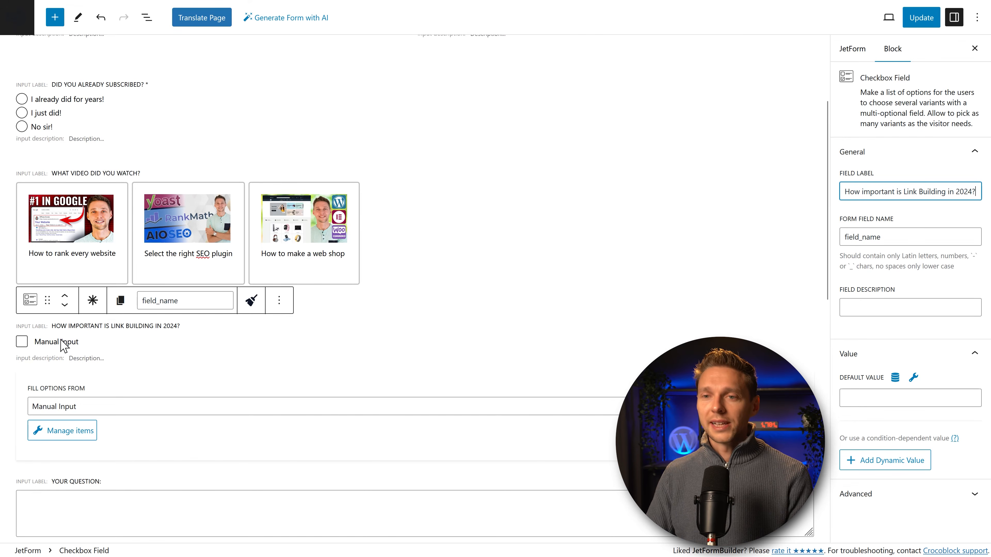
left_click(70, 440)
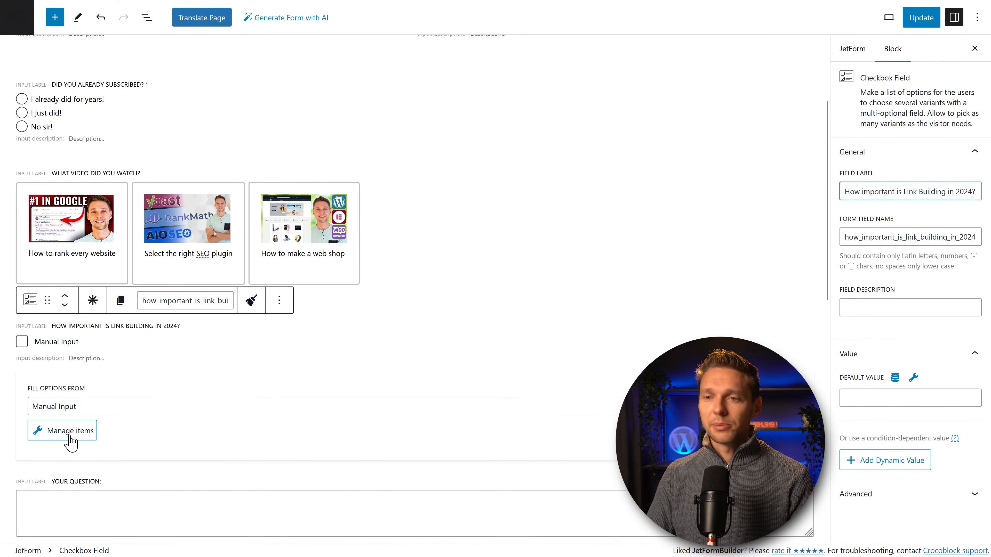
Step: Add a checkbox option labelled 'Not important at all' with value not_important
left_click(275, 281)
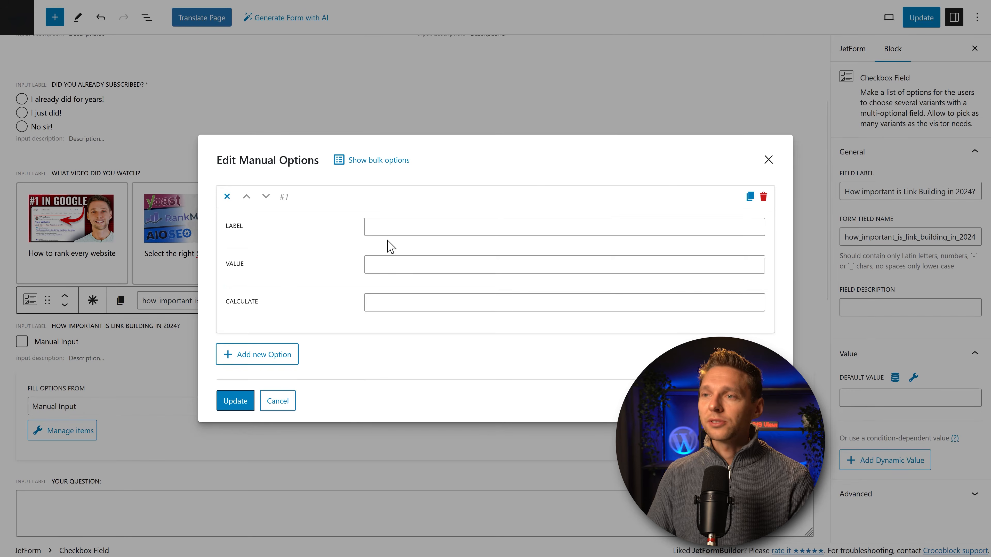
left_click(422, 230)
type("Not important at all!")
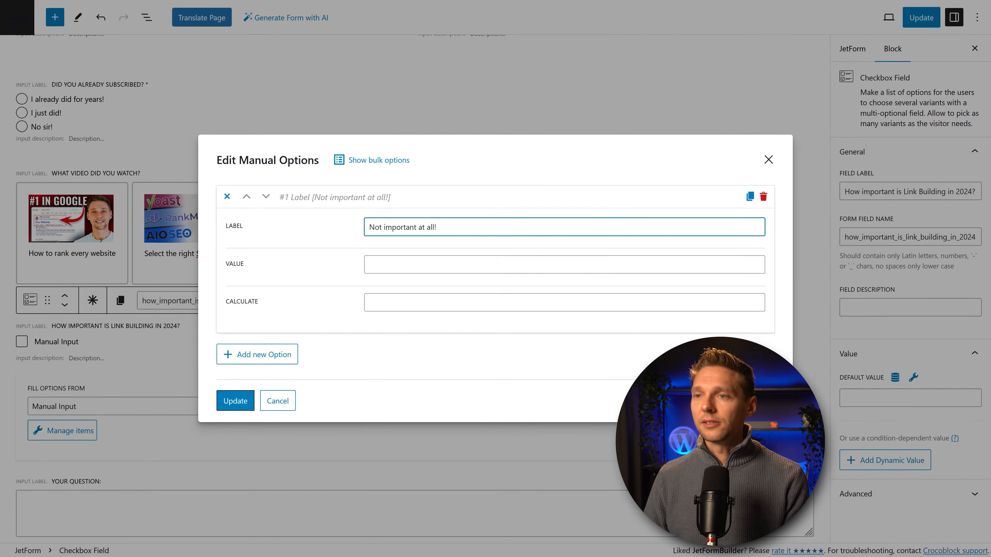
left_click(409, 263)
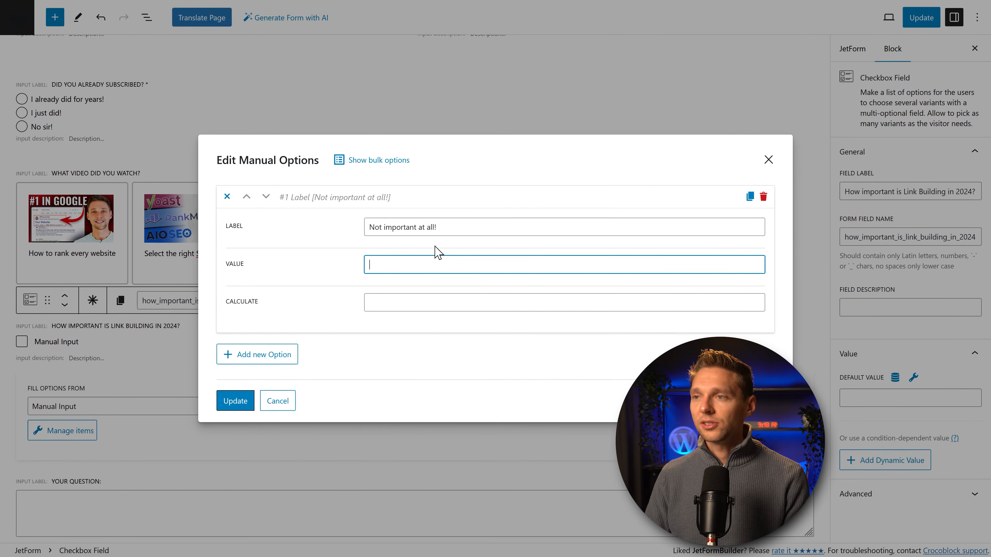
type("not_important")
Step: Add a second option 'Still very important', reusing the label text as its value
left_click(257, 355)
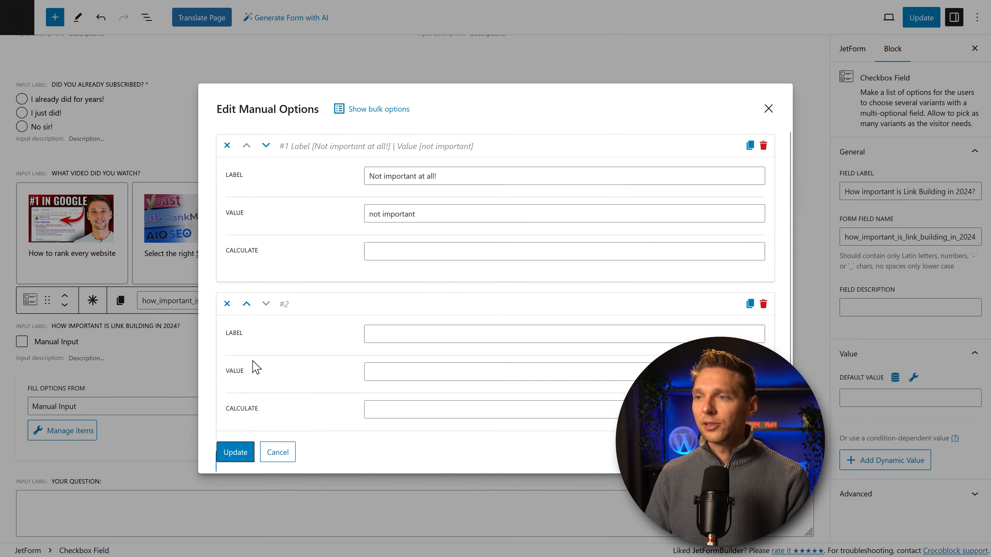
left_click(387, 336)
type("Still very important")
left_click_drag(454, 338, 322, 360)
key("ctrl+c")
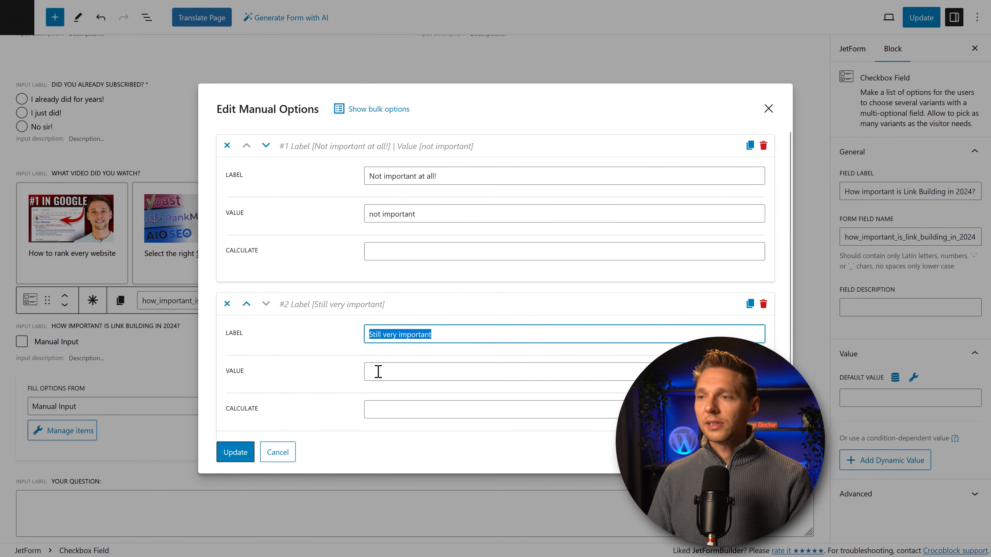
left_click(378, 372)
key("ctrl+v")
left_click(301, 370)
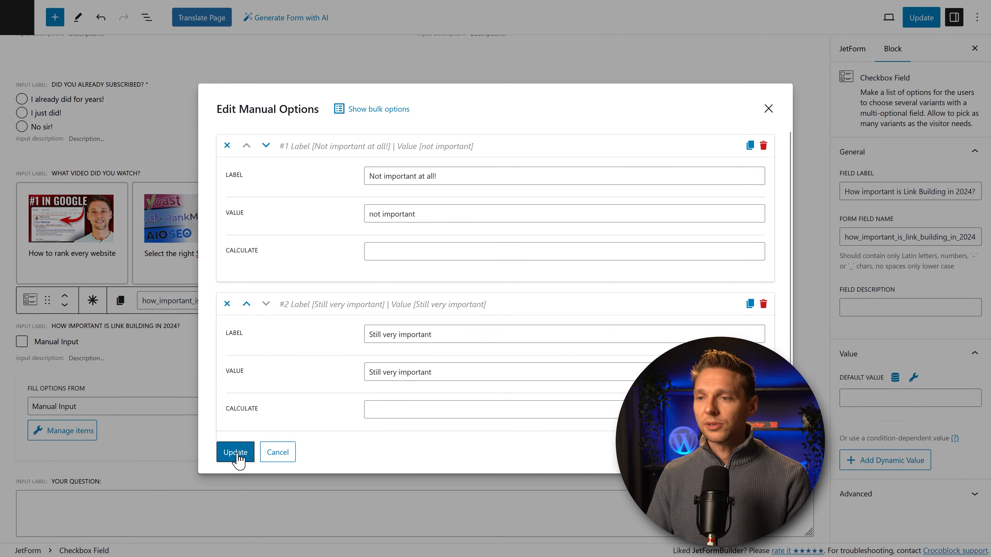
Step: Add a third answer option and apply the three options to the checkbox field
scroll(257, 391, "down", 2)
left_click(251, 405)
scroll(288, 409, "down", 3)
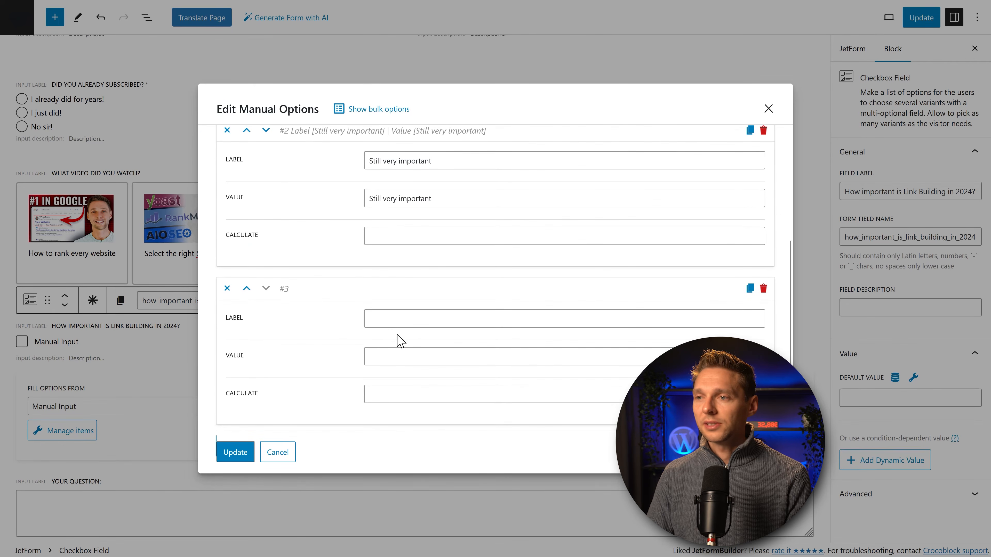
left_click(398, 329)
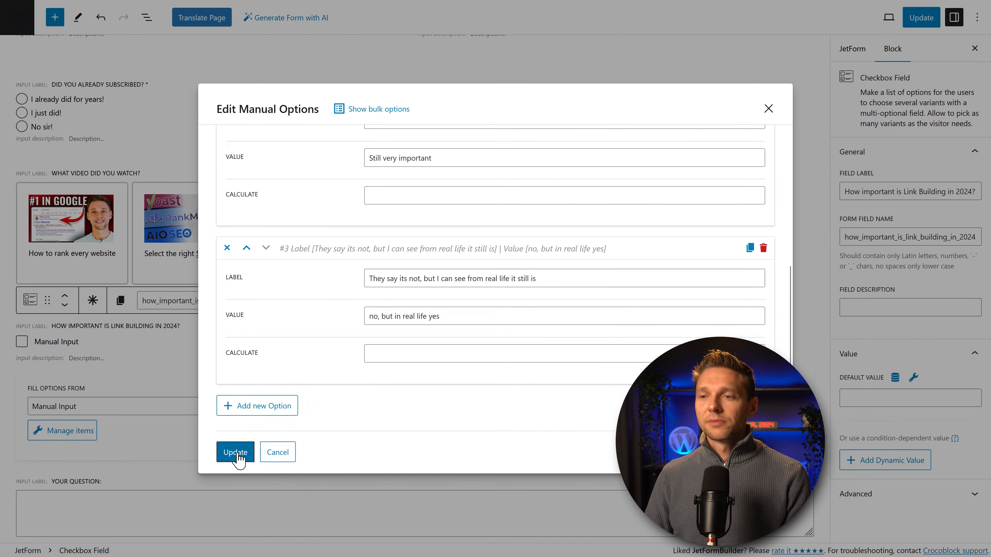
left_click(235, 453)
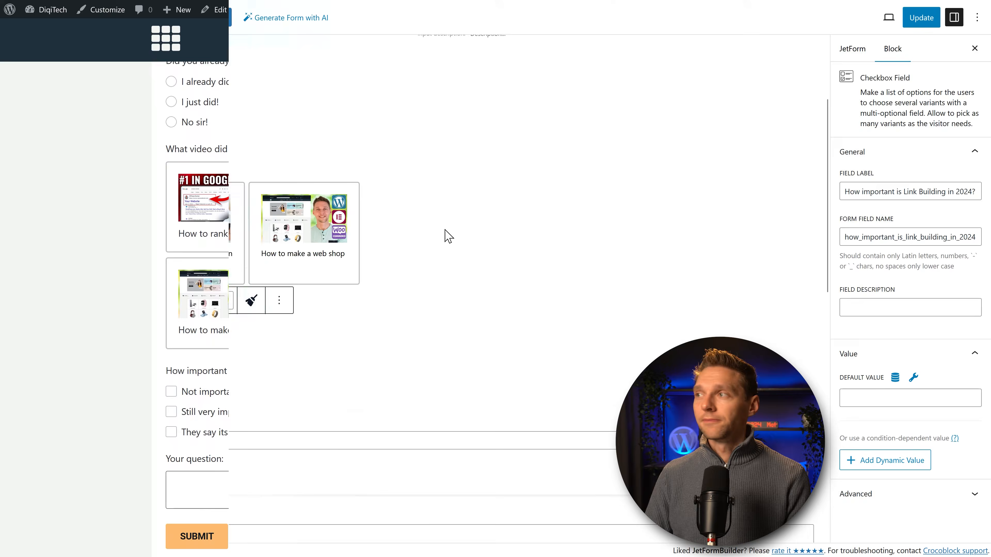
Step: Test the link-building checkboxes, ending with 'Not important at all!' and 'Still very important' ticked
scroll(579, 258, "down", 3)
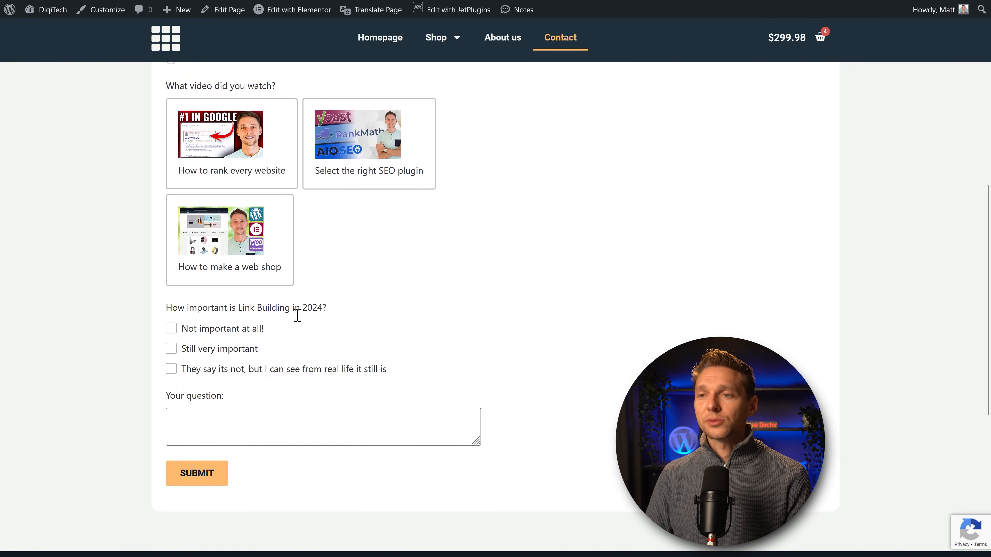
left_click(217, 333)
left_click(216, 353)
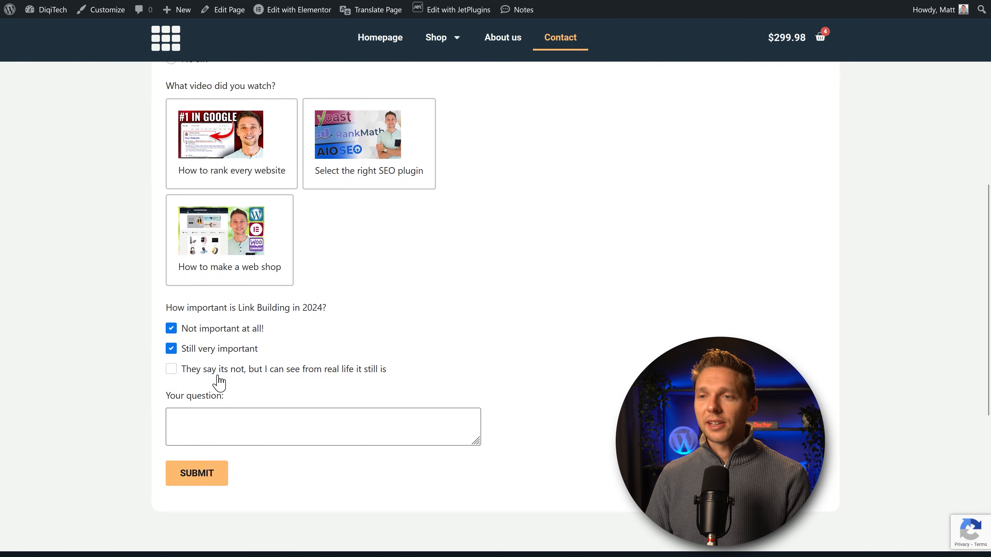
left_click(217, 371)
left_click(213, 349)
left_click(213, 331)
left_click(218, 350)
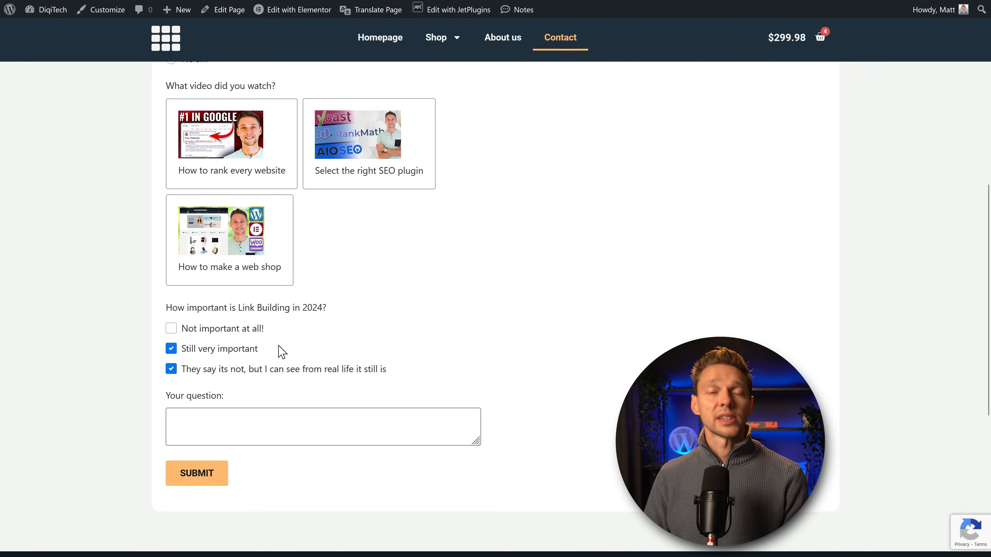
scroll(312, 269, "down", 1)
left_click(221, 318)
left_click(218, 297)
left_click(221, 317)
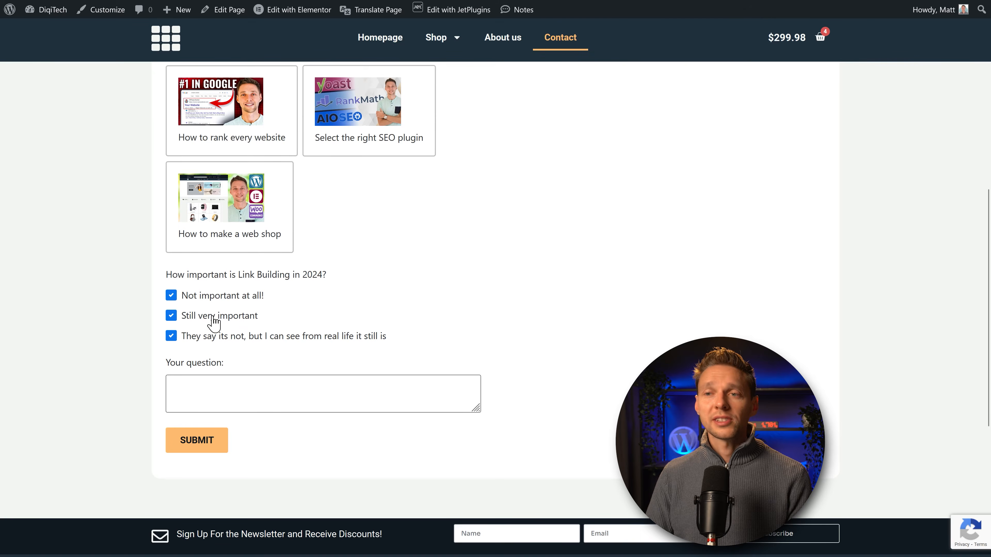
scroll(292, 306, "up", 2)
scroll(293, 306, "up", 1)
Step: Try the radio answers, switching from 'I already did for years!' to 'No sir!'
left_click(193, 110)
left_click(193, 151)
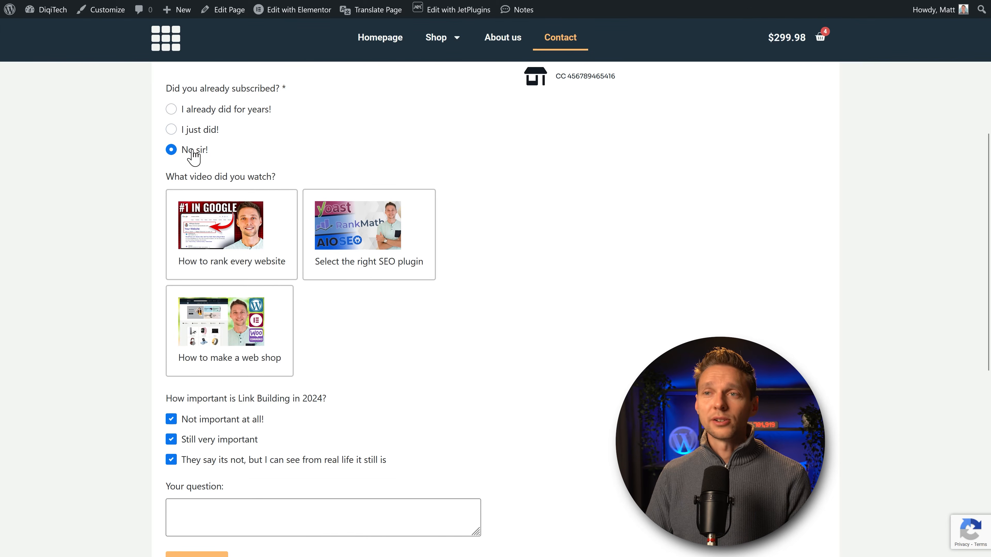
scroll(414, 368, "down", 3)
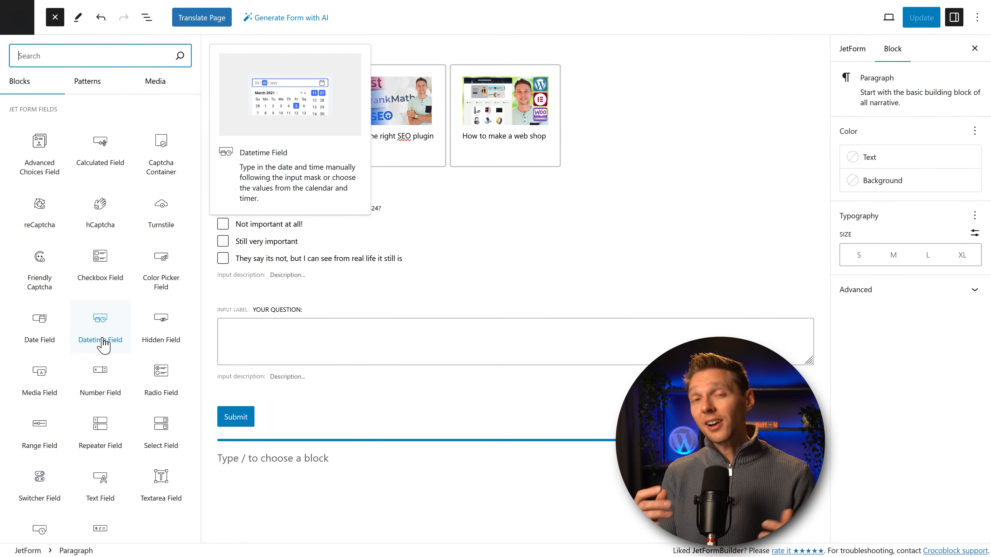
Step: Add a Datetime Field at the form's end labelled 'Name the date and time for our meeting!' and update
left_click_drag(100, 343, 315, 337)
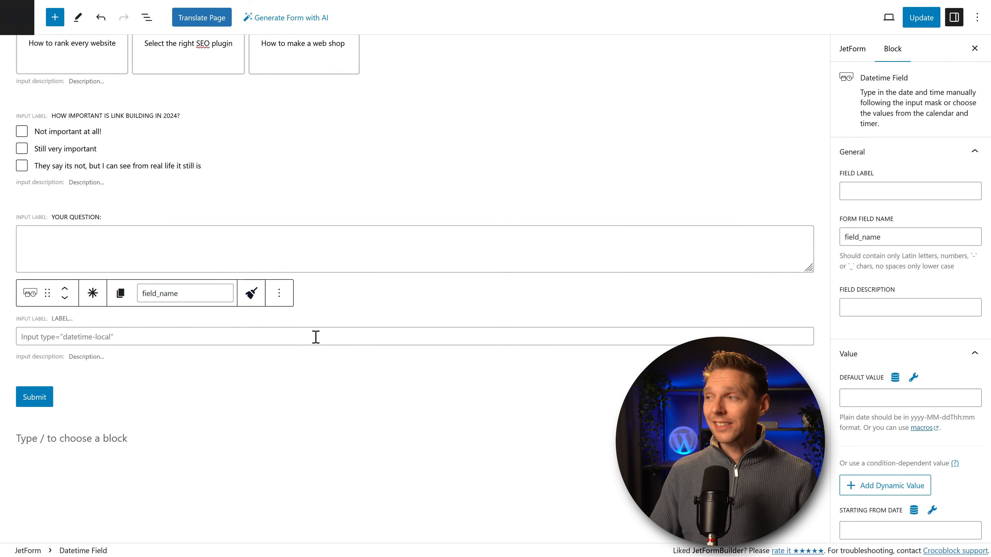
left_click(883, 192)
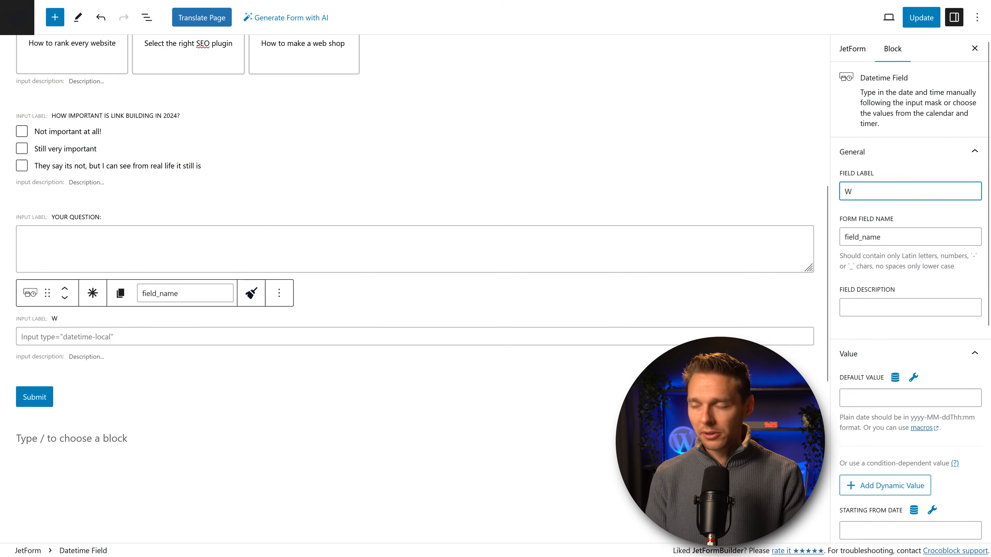
type("W")
key("BackSpace")
key("ctrl+v")
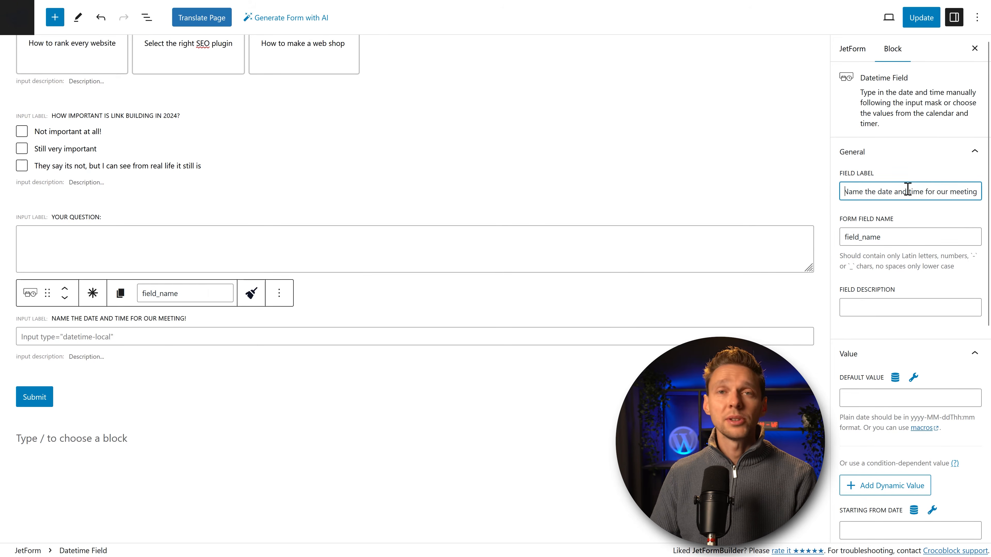
left_click(224, 334)
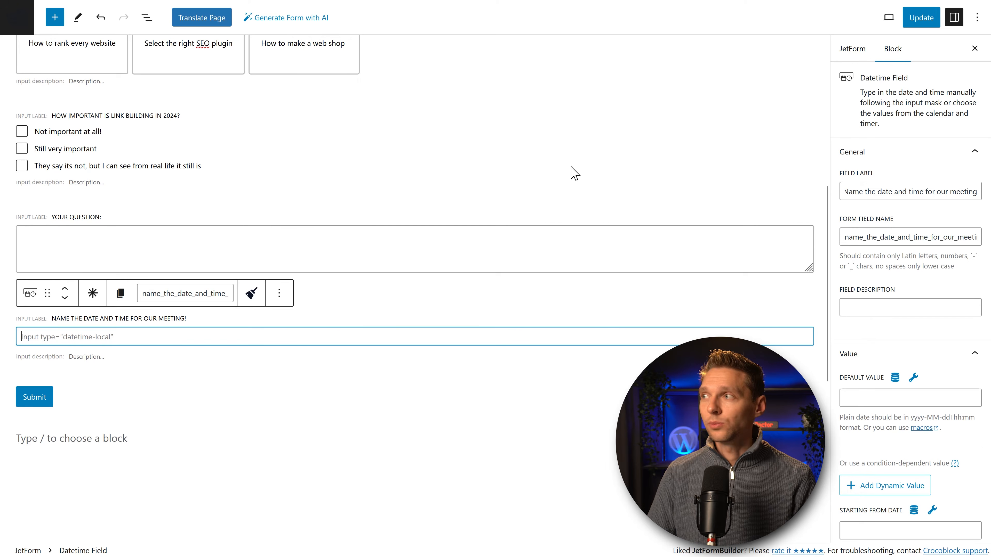
left_click(921, 18)
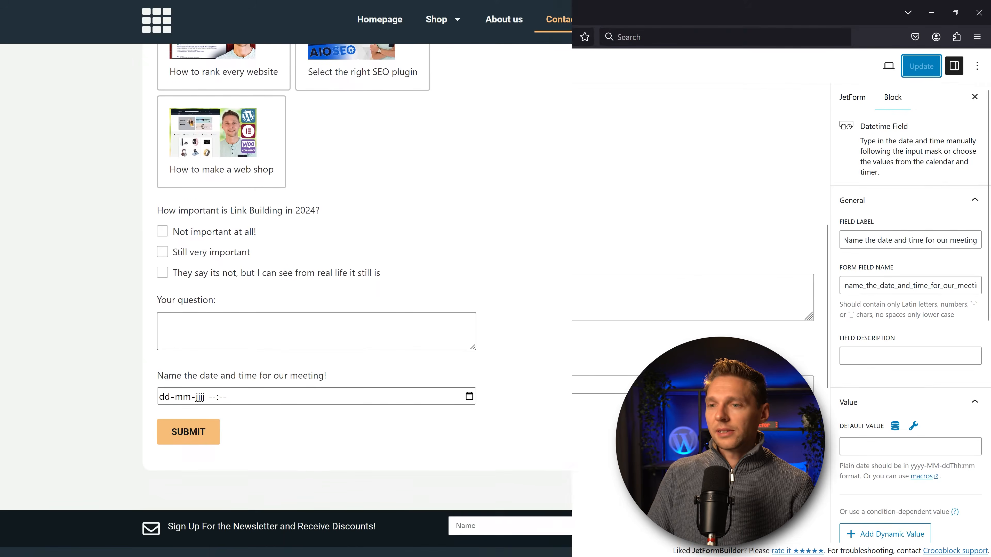
Step: In the live meeting picker, choose 14 June 2024 at 12:30, then 12:33
scroll(623, 274, "down", 3)
left_click(468, 330)
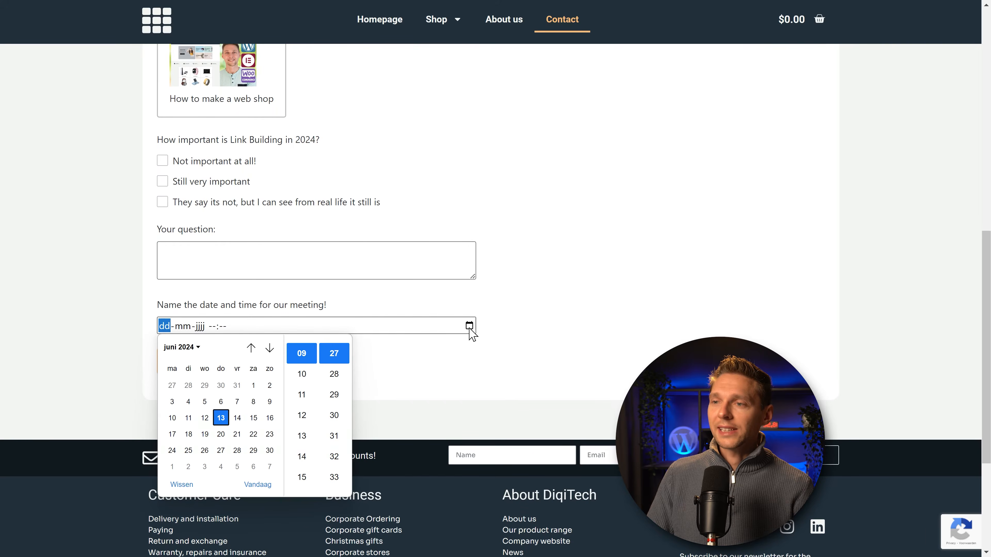
left_click(239, 422)
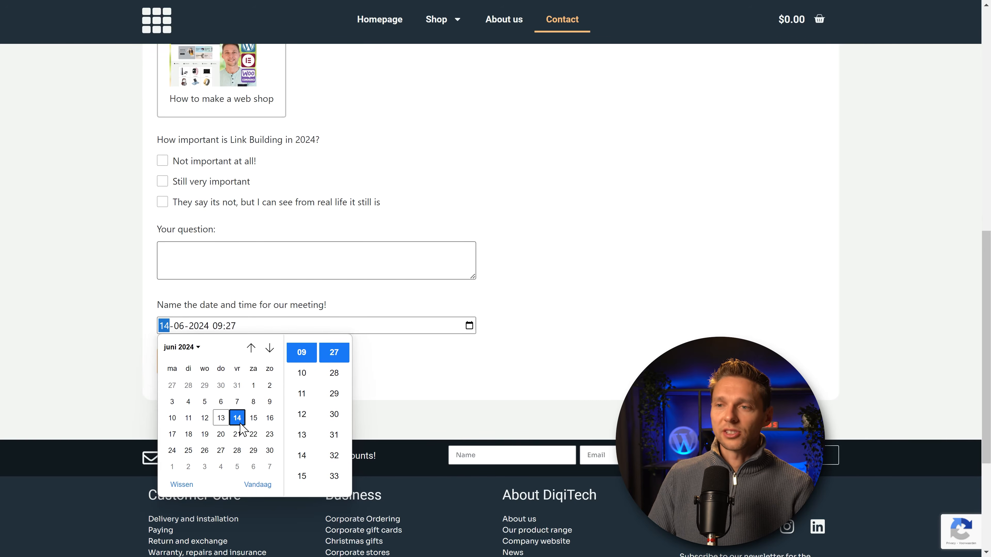
left_click(302, 414)
left_click(334, 414)
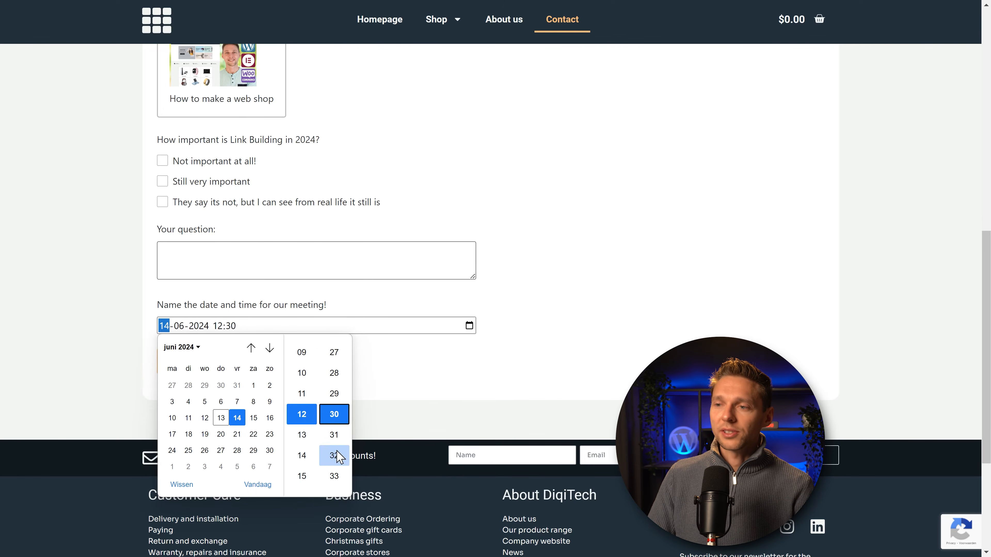
left_click(334, 476)
scroll(303, 465, "up", 10)
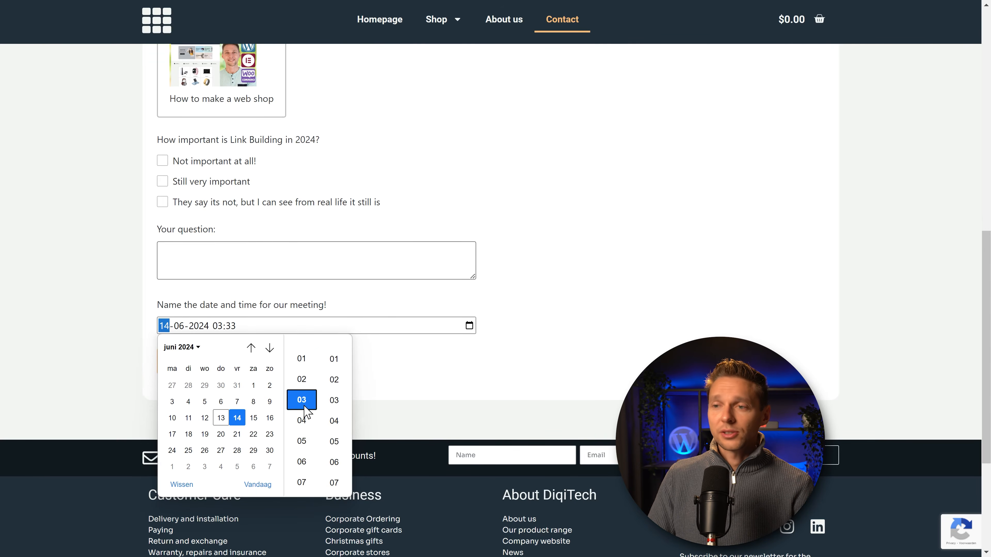
scroll(300, 422, "up", 3)
scroll(335, 437, "down", 5)
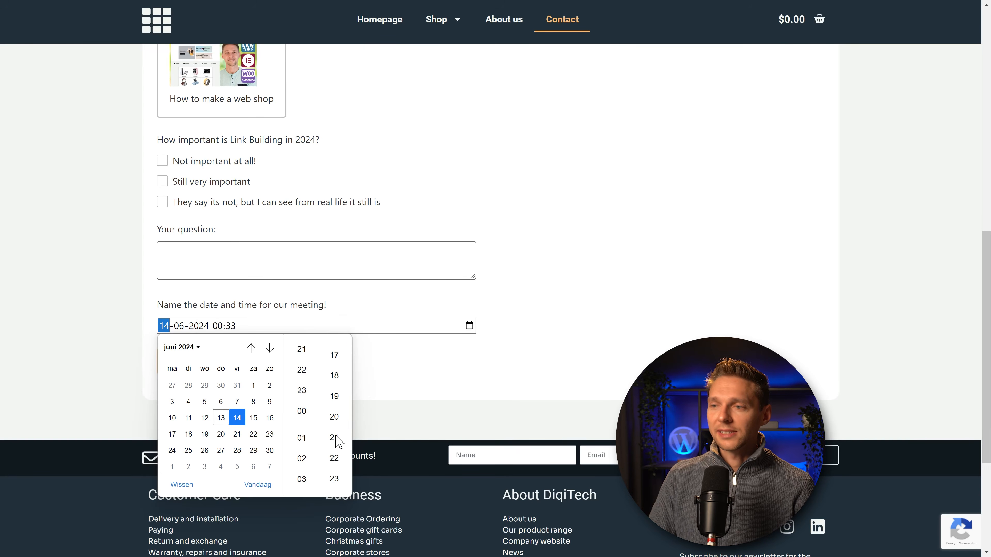
scroll(257, 437, "down", 3)
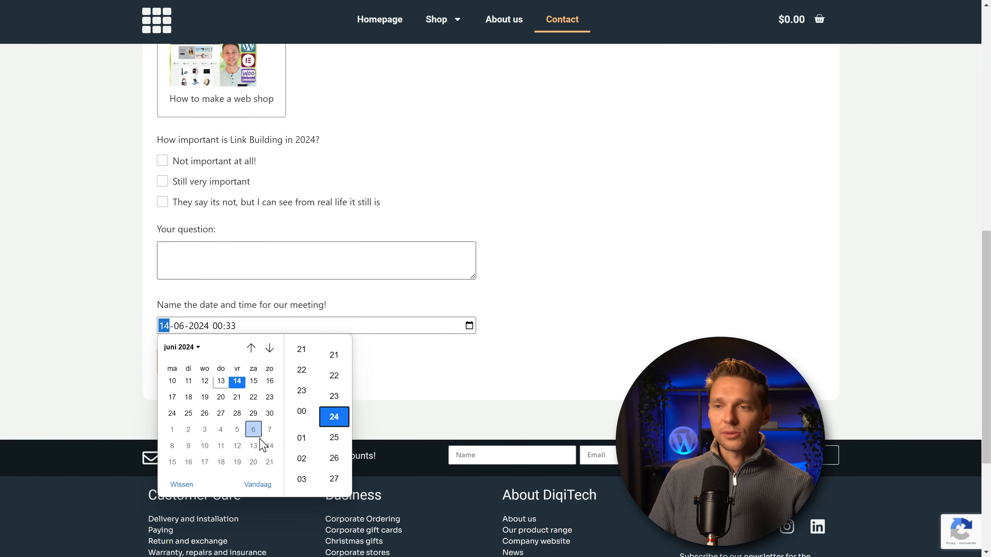
scroll(265, 433, "up", 1)
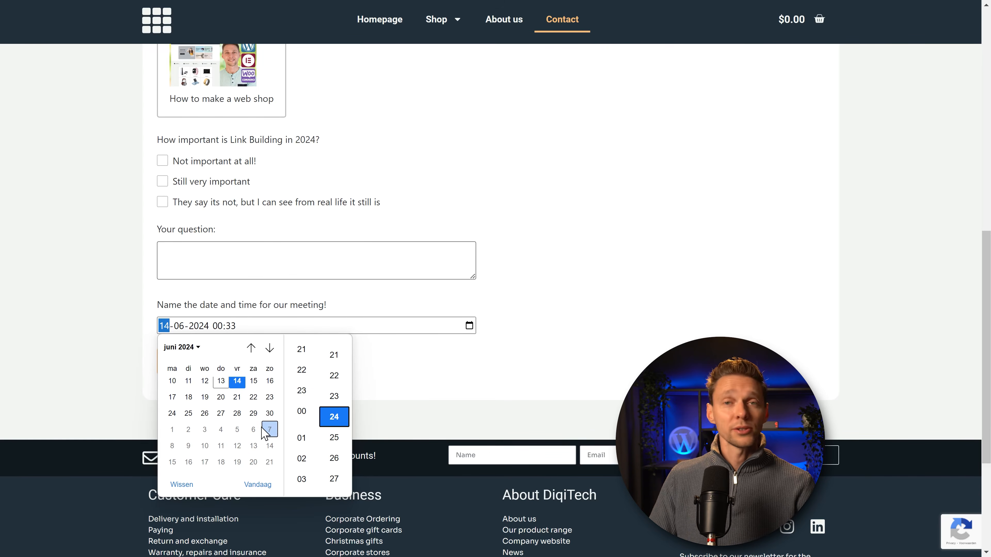
Step: Change the meeting time to 23:22, close the picker, then reopen and close it
left_click(334, 375)
left_click(302, 390)
left_click(419, 392)
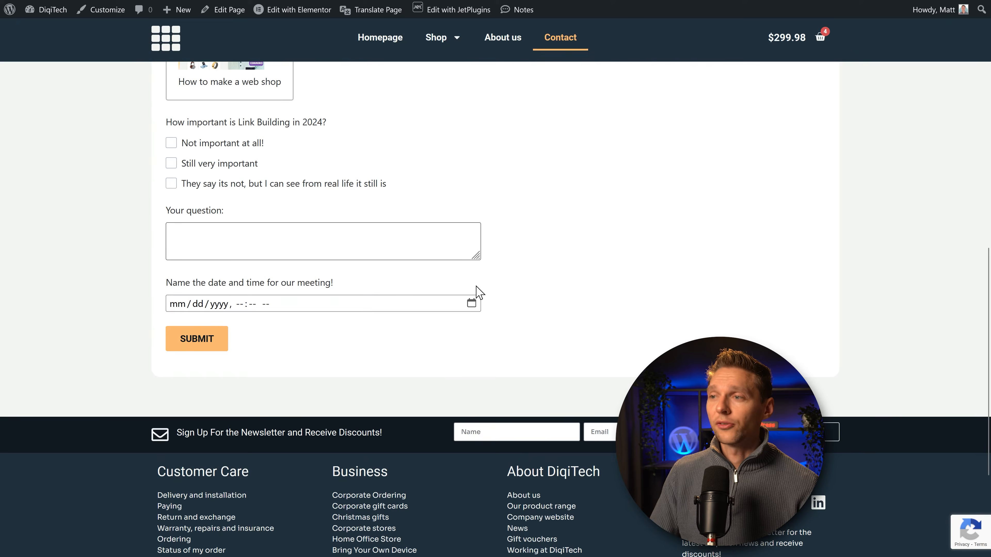
left_click(471, 303)
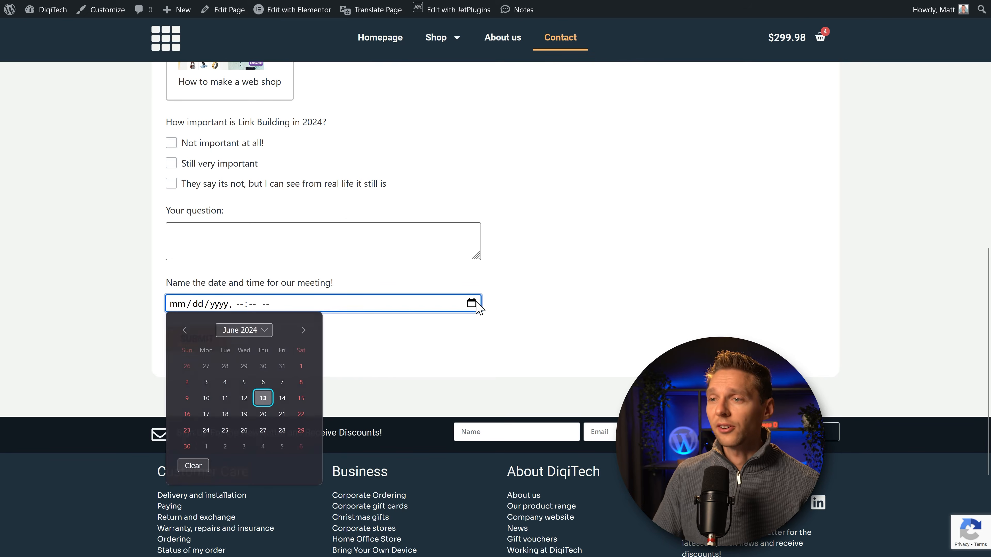
left_click(361, 351)
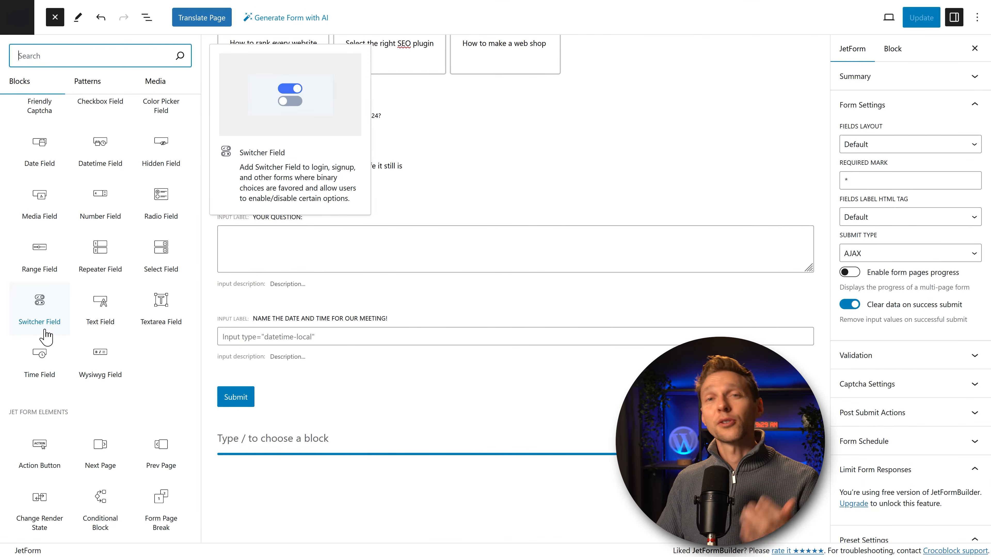
Step: Add a Switcher Field labelled 'Did you already liked this video?' and update the form
left_click_drag(46, 337, 307, 377)
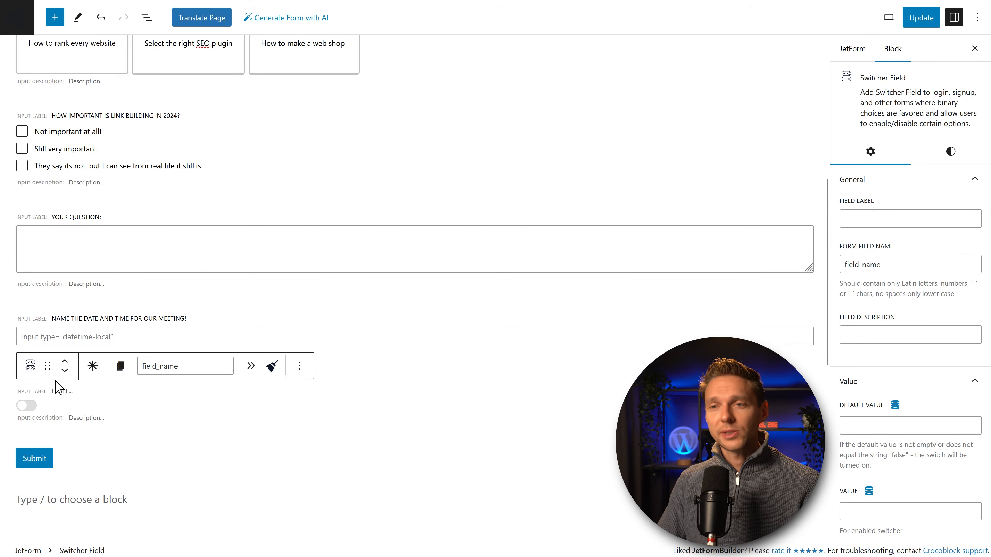
left_click(889, 219)
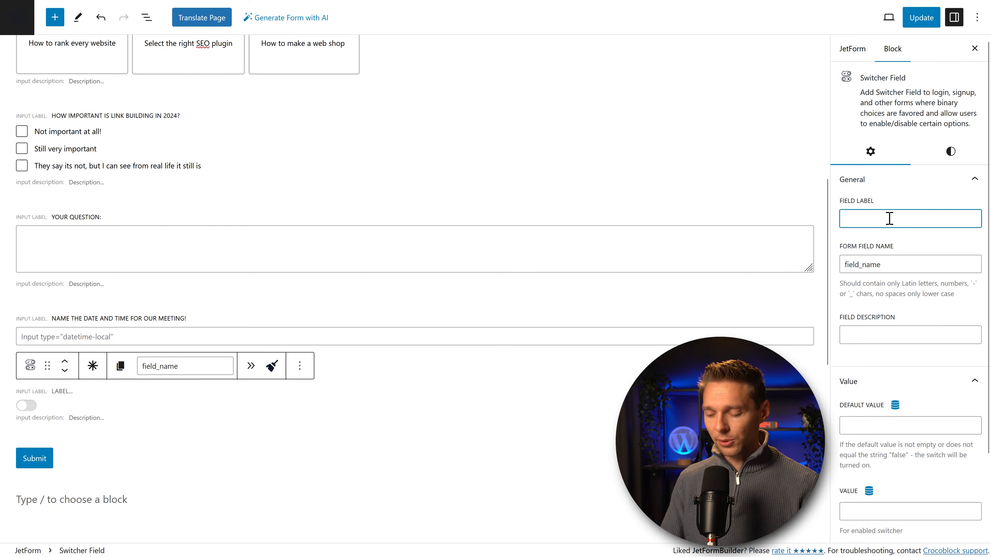
type("Did you already")
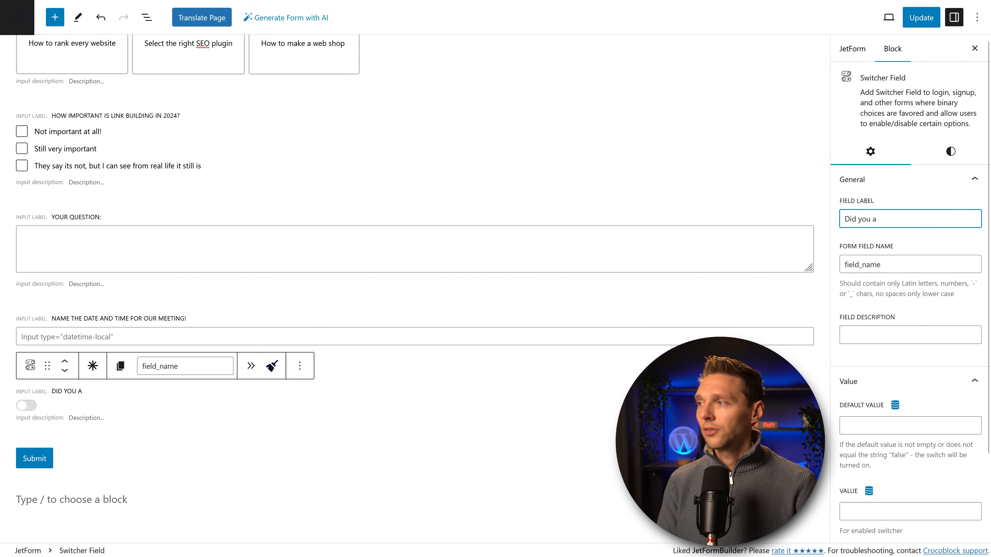
type(" liked this video?")
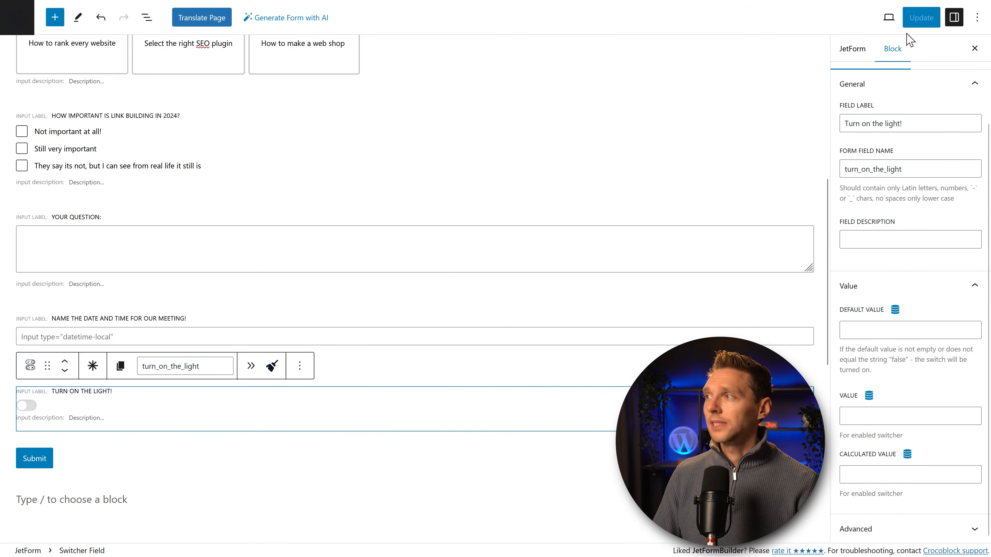
left_click(928, 27)
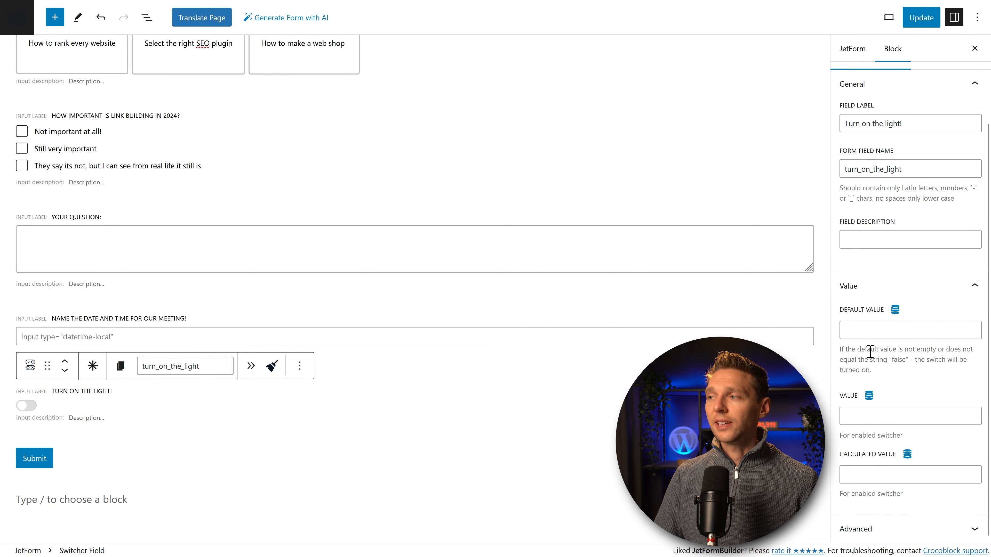
Step: Set the switch's default value to Off and its enabled value to On, then update
left_click(873, 330)
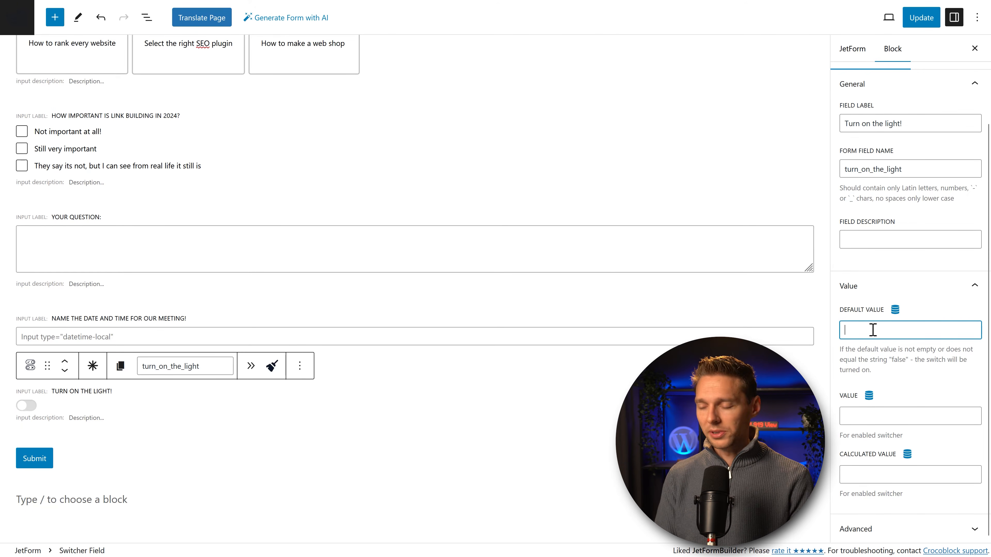
type("Off")
left_click(946, 417)
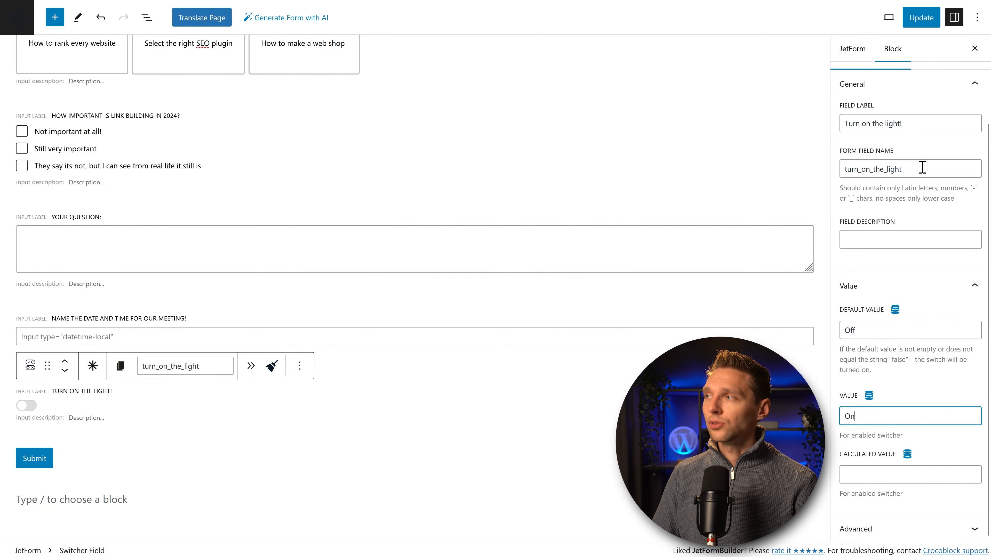
left_click(921, 20)
Step: Scroll to the 'Turn on the light!' switch on the Contact page and toggle it on
scroll(458, 290, "down", 5)
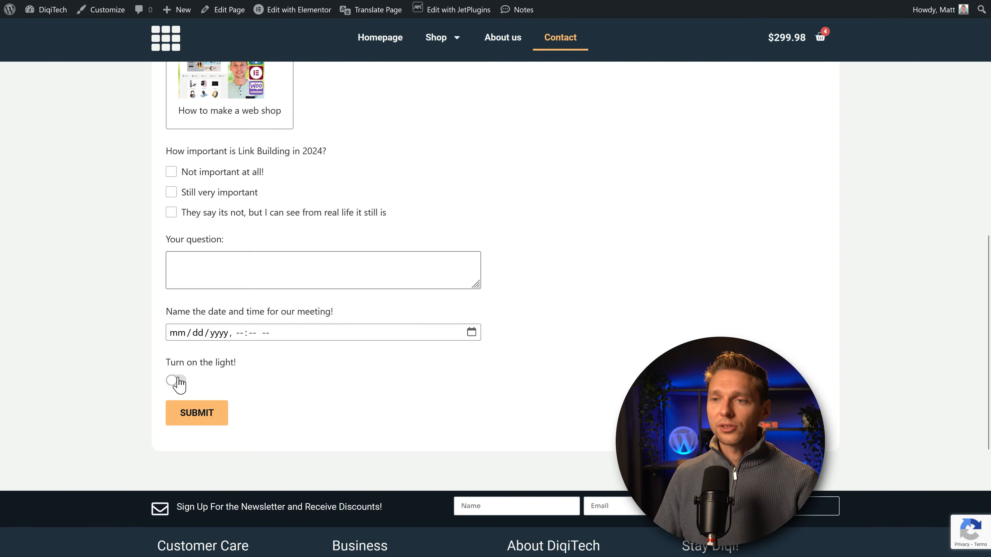
left_click(175, 380)
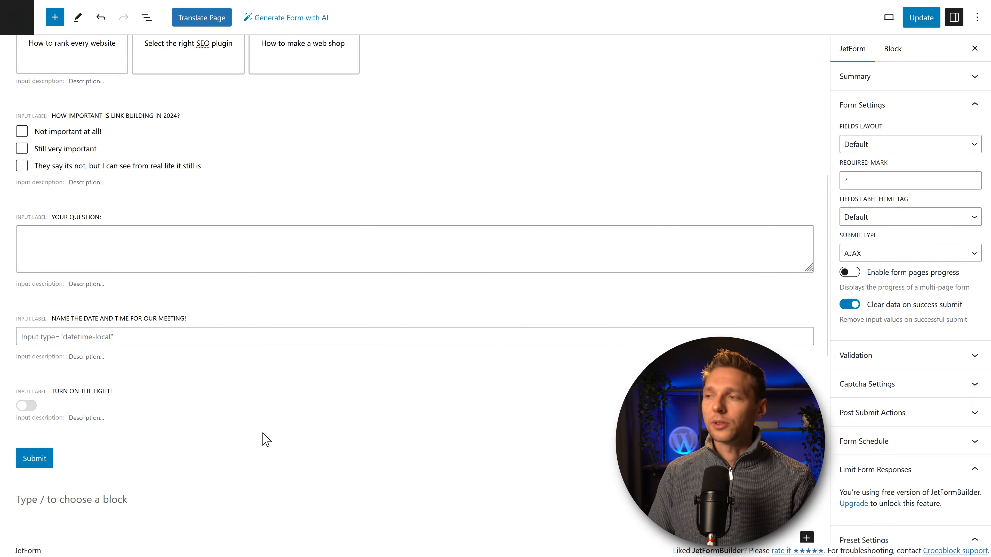
Step: Search 'conditional' and place a Conditional Block below the light toggle
left_click(806, 537)
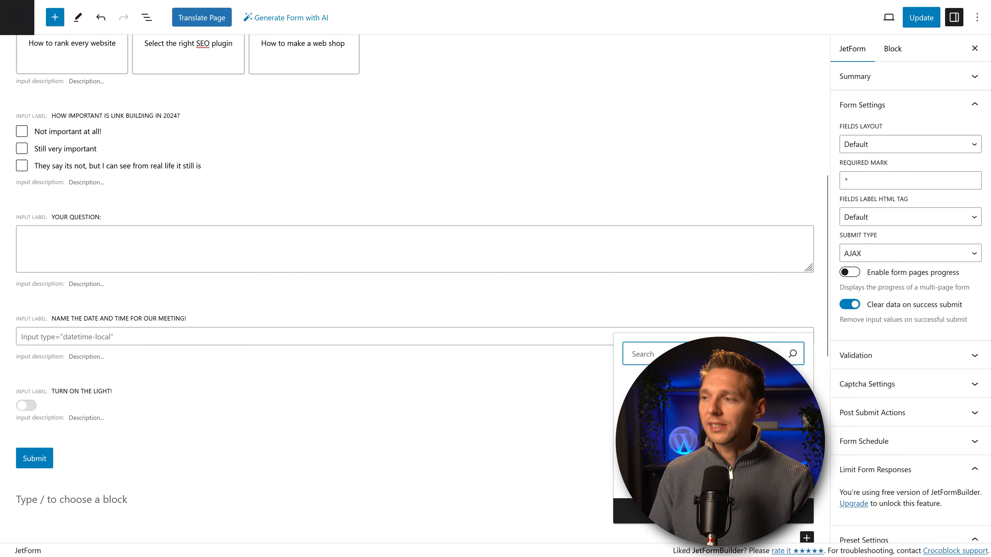
left_click(713, 511)
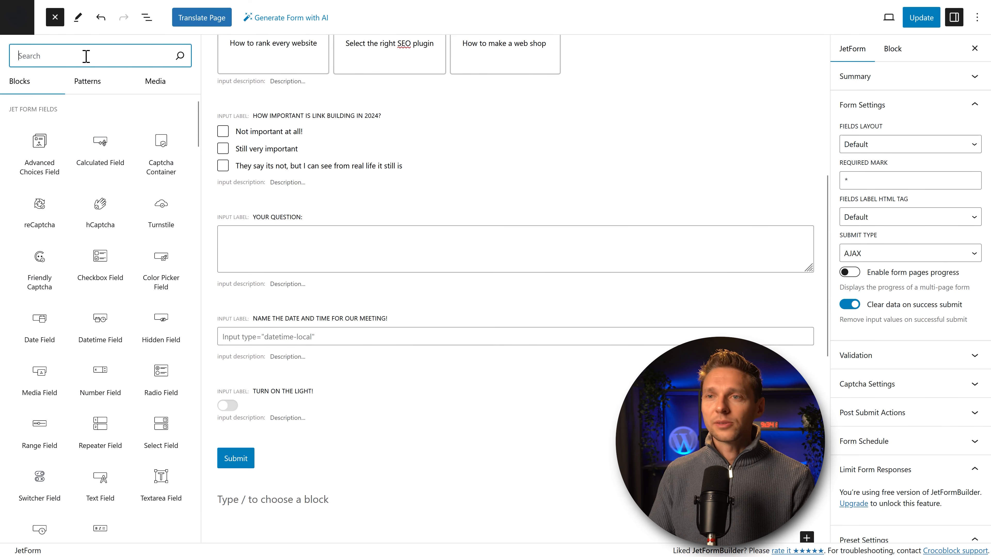
type("condi")
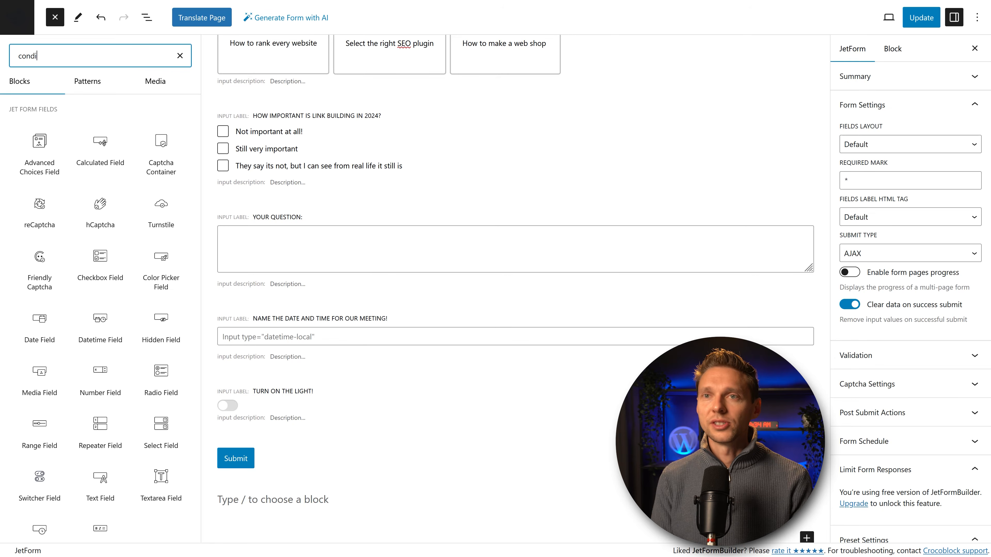
type("tional")
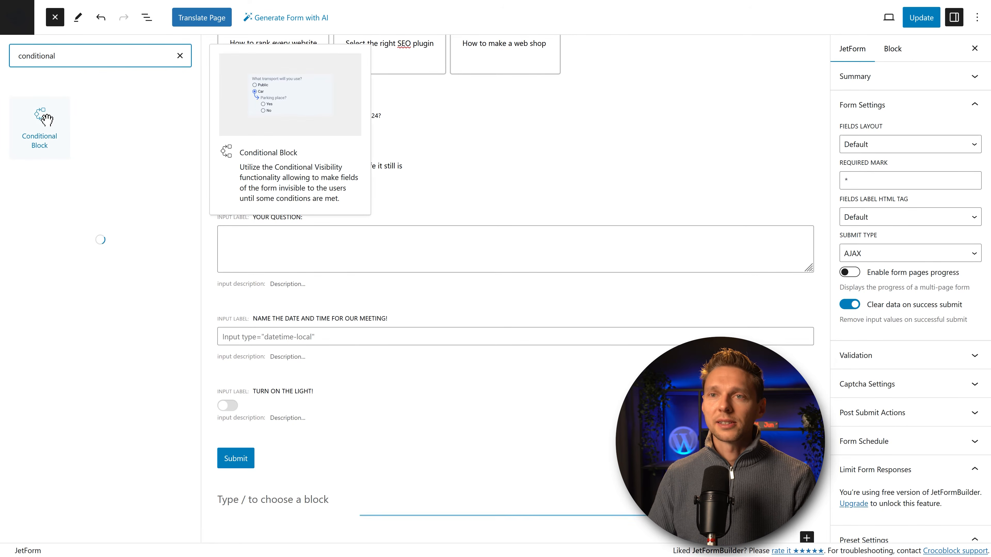
left_click_drag(45, 126, 281, 437)
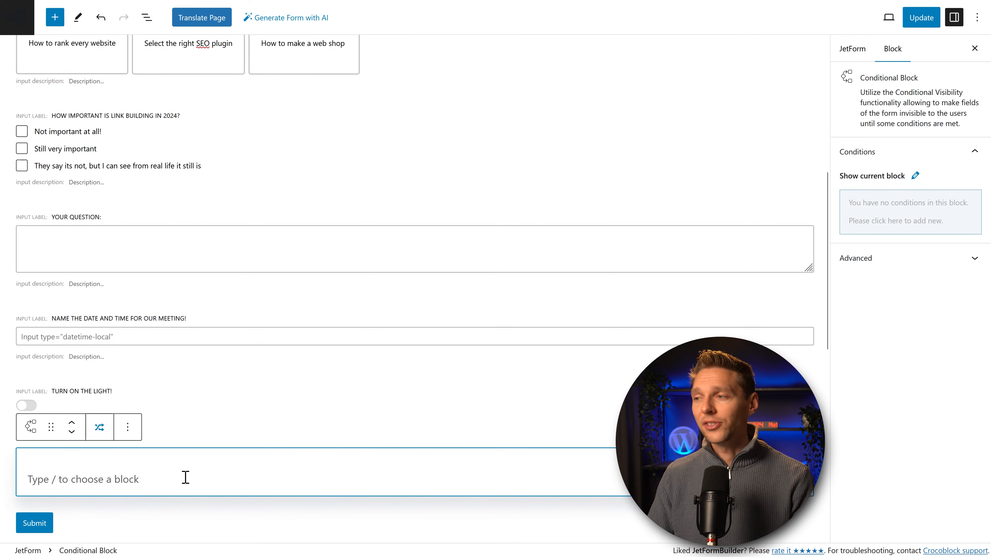
Step: Search 'number' and drop a Number Field inside the Conditional Block
left_click(795, 479)
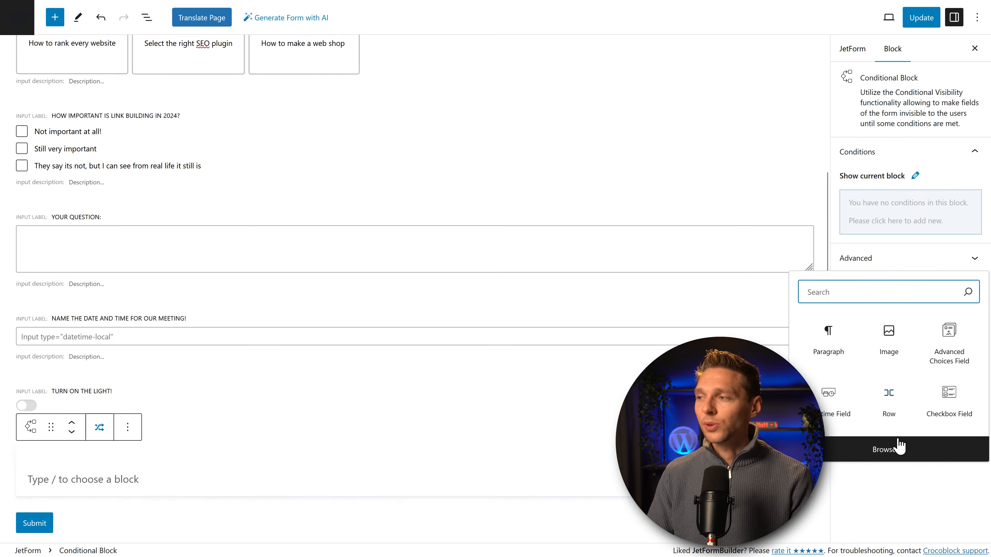
left_click(889, 450)
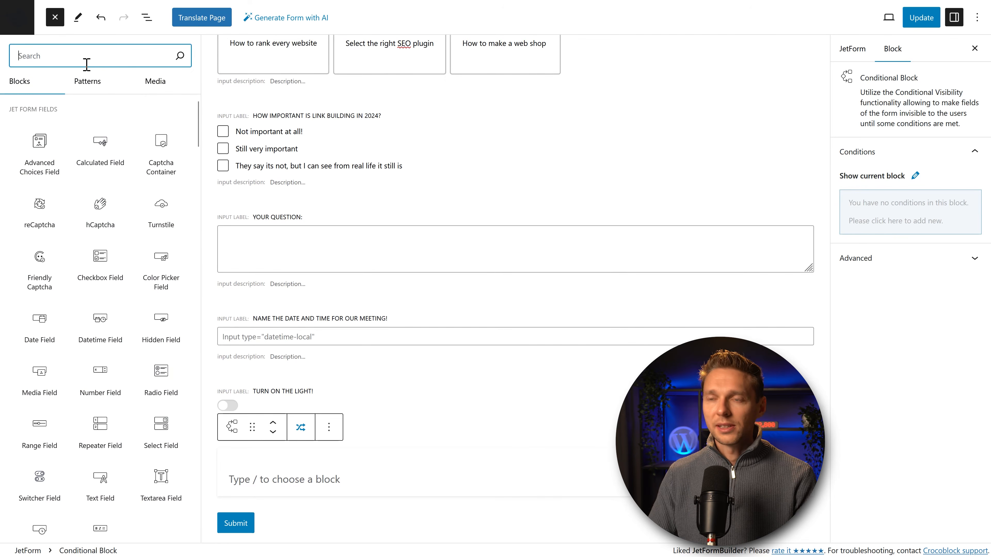
type("number")
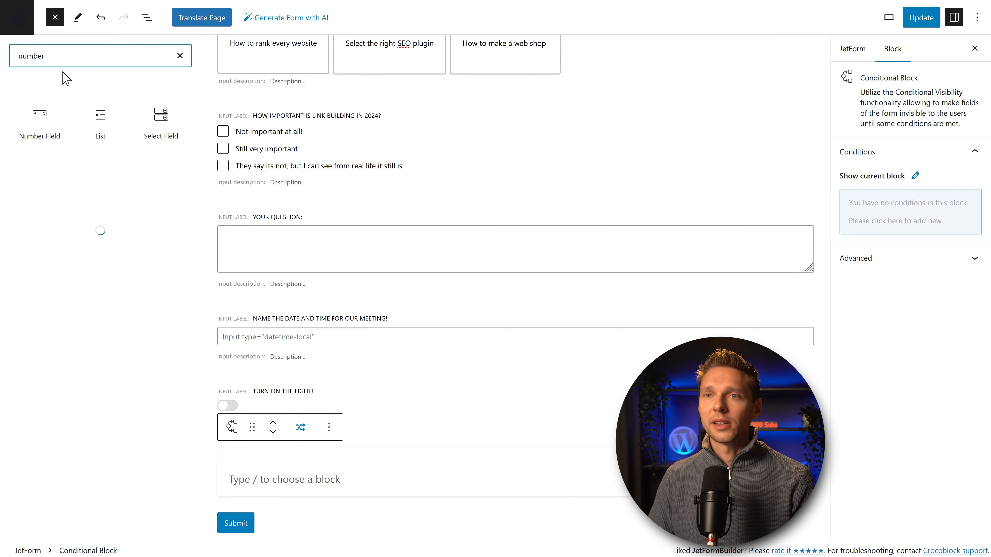
mouse_move(45, 119)
left_click_drag(46, 118, 532, 476)
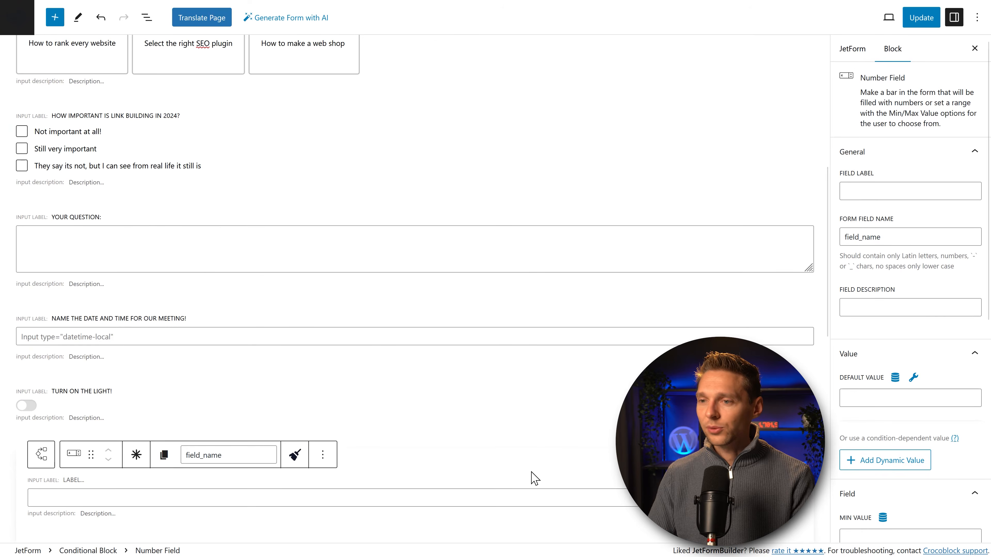
Step: Label the number field 'How many lights do you want?'
scroll(463, 476, "down", 5)
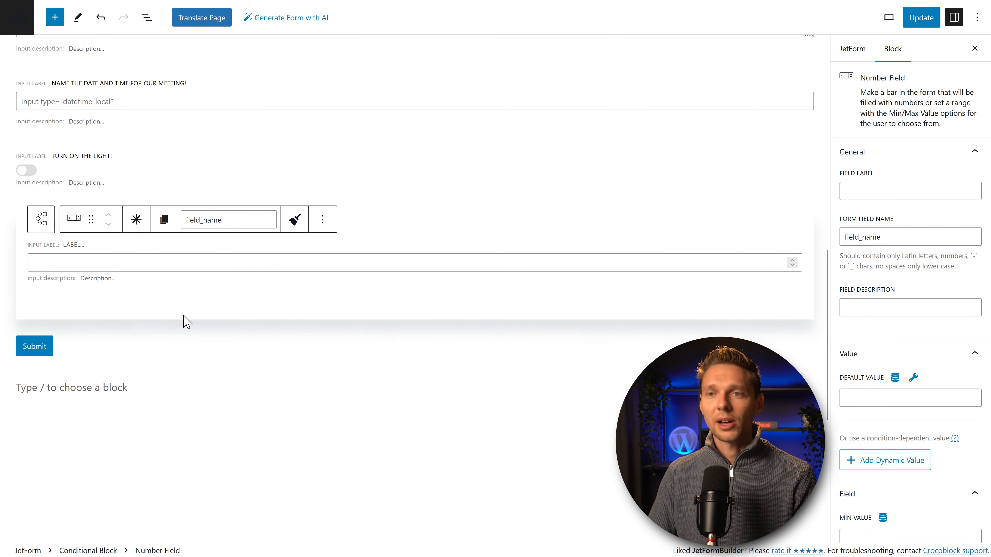
left_click(941, 190)
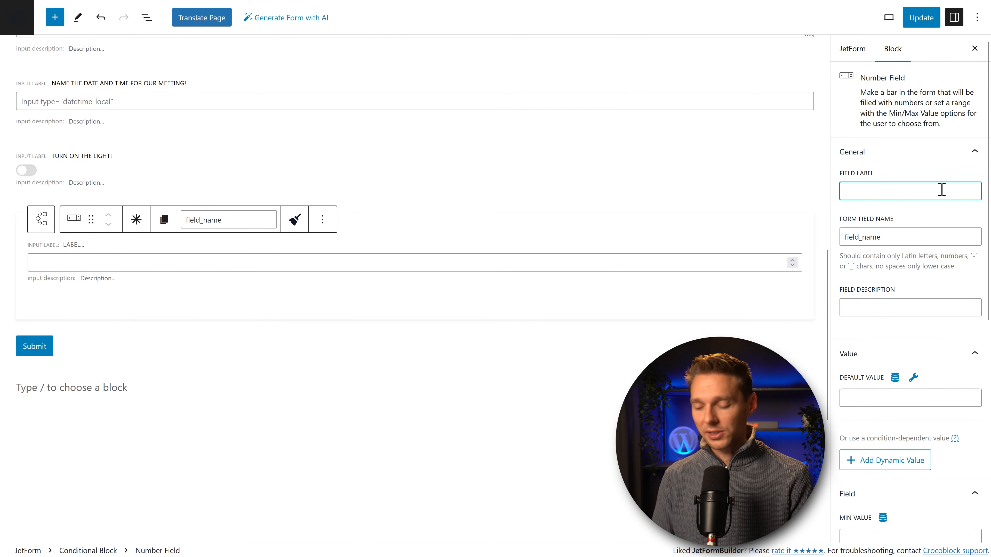
type("How many")
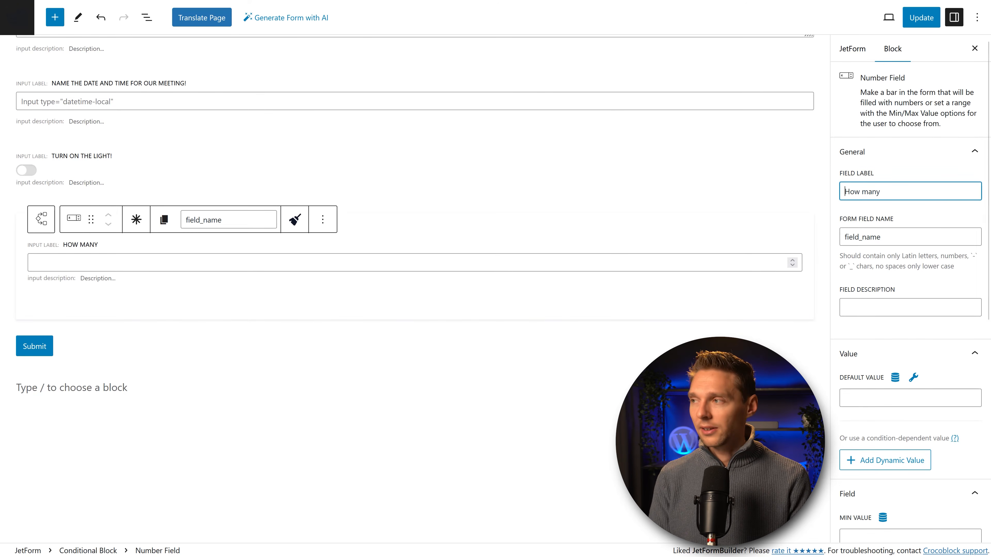
type(" lih")
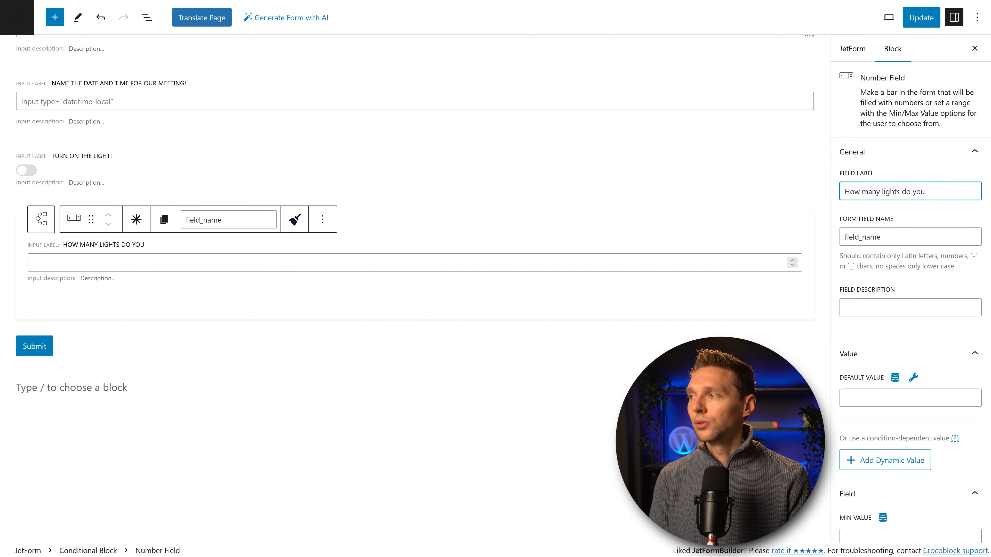
left_click(914, 303)
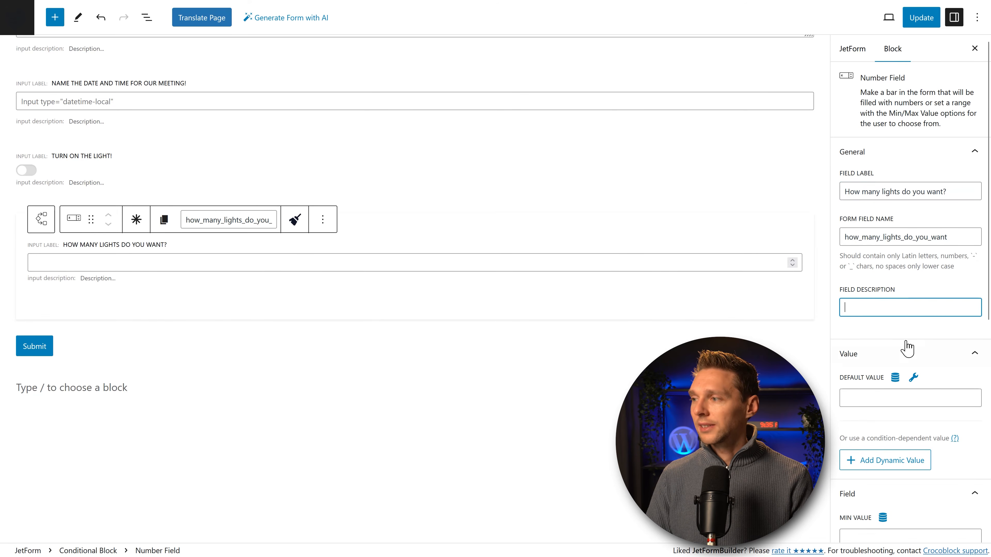
middle_click(917, 335)
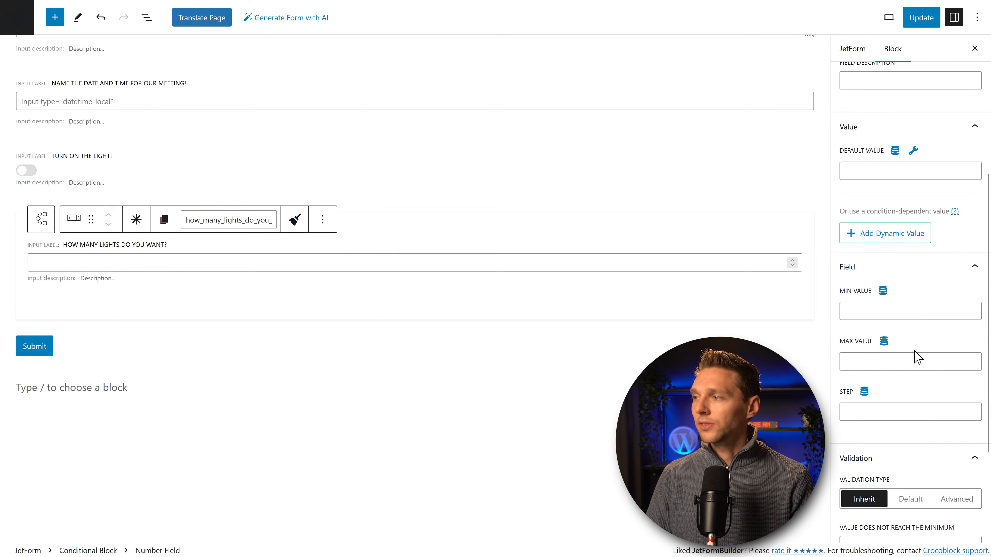
Step: Limit the number field to a minimum of 1, maximum of 150, step 2
left_click(871, 317)
left_click(871, 363)
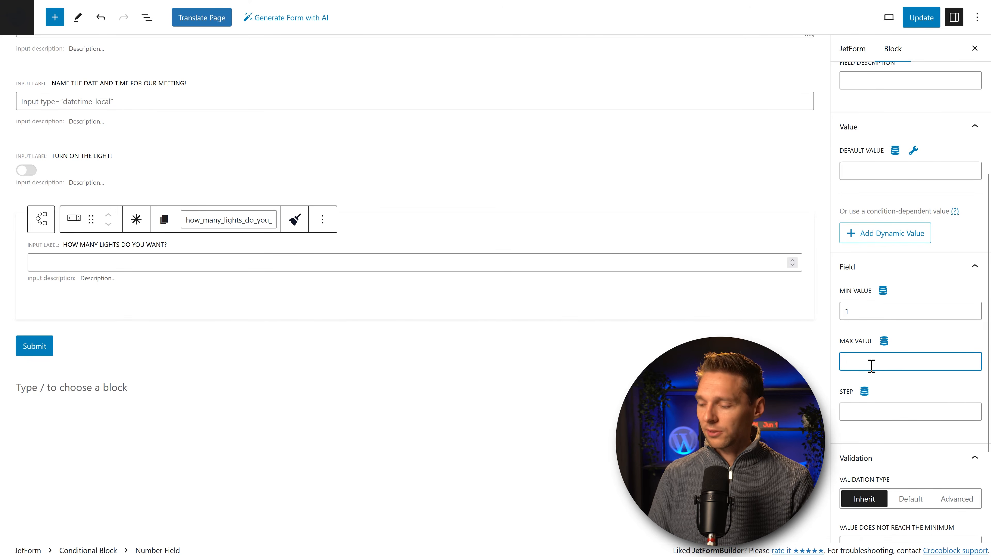
left_click(889, 413)
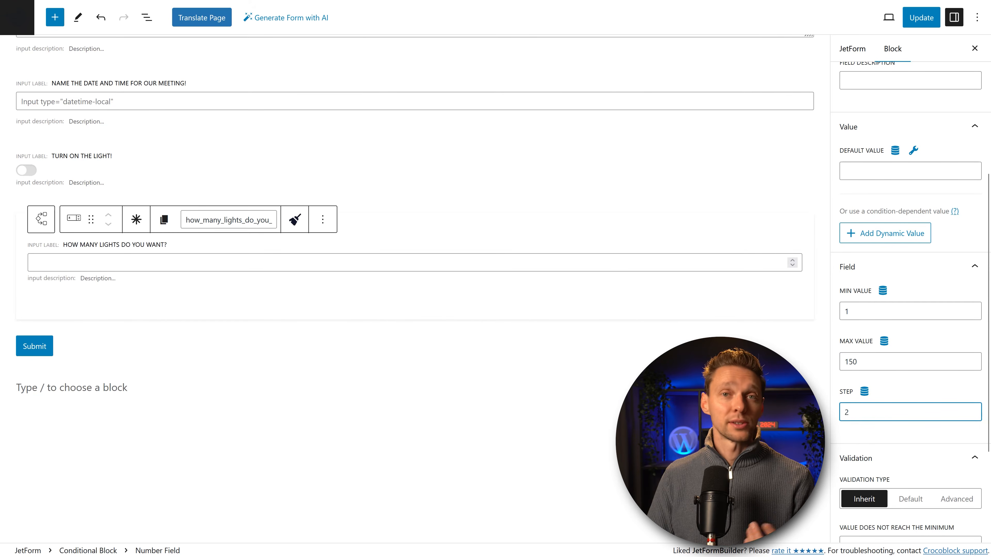
left_click(907, 457)
left_click(909, 501)
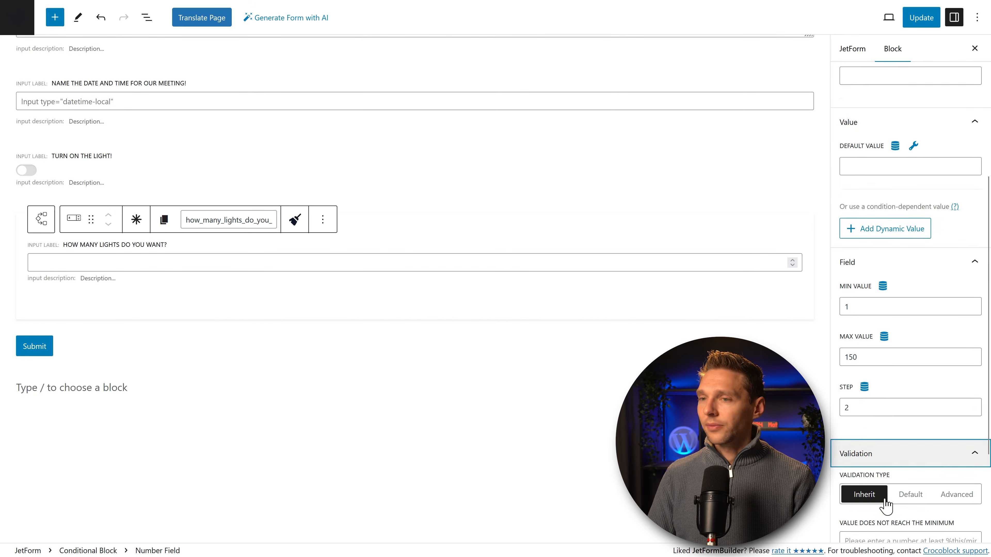
left_click(519, 315)
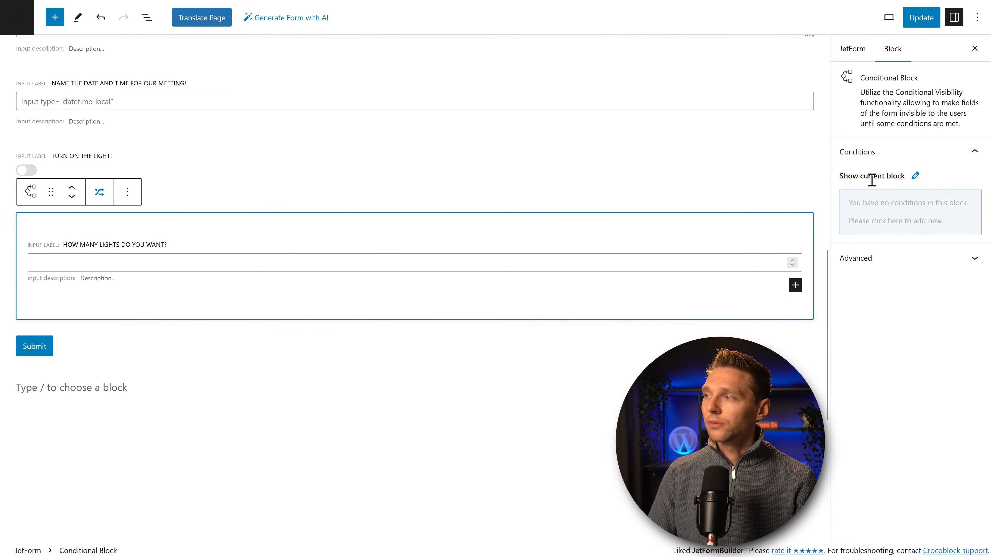
Step: Add a Show if condition requiring 'Turn on the light!' to be Not empty, then update the form
left_click(911, 213)
left_click(390, 161)
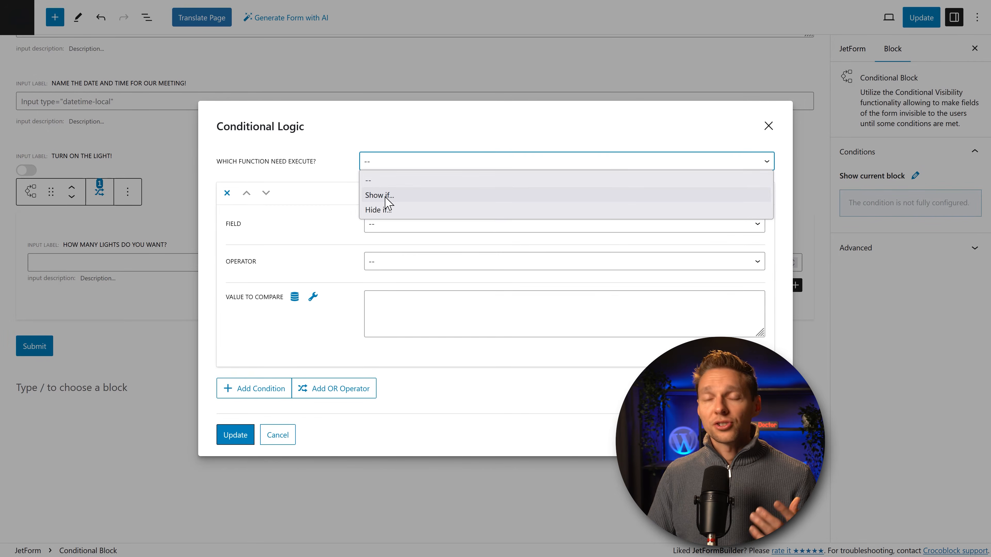
left_click(386, 197)
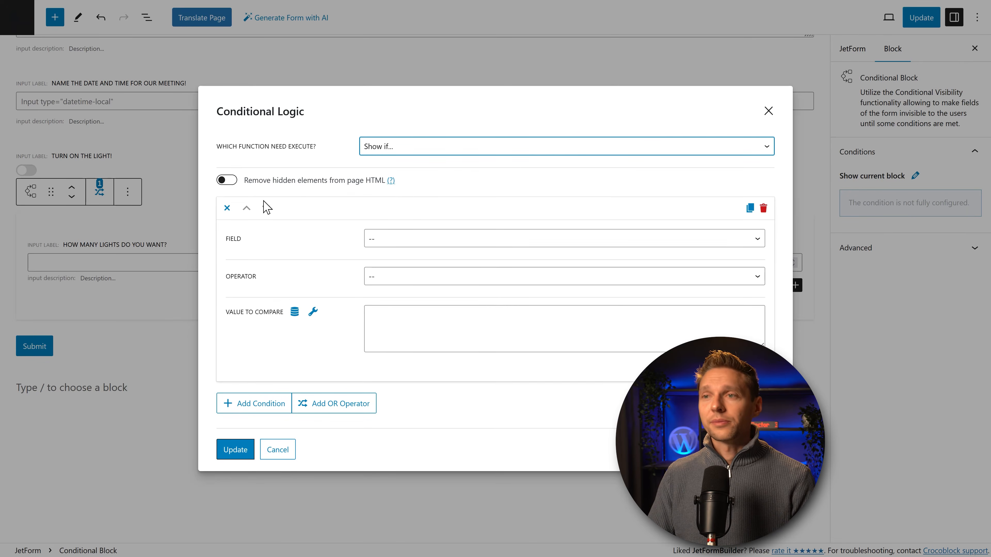
left_click(378, 238)
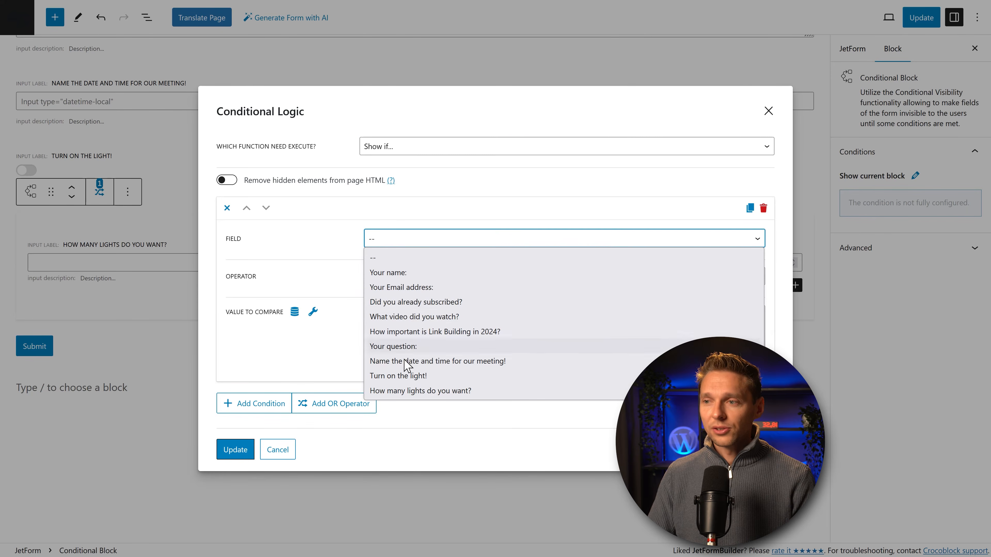
left_click(402, 373)
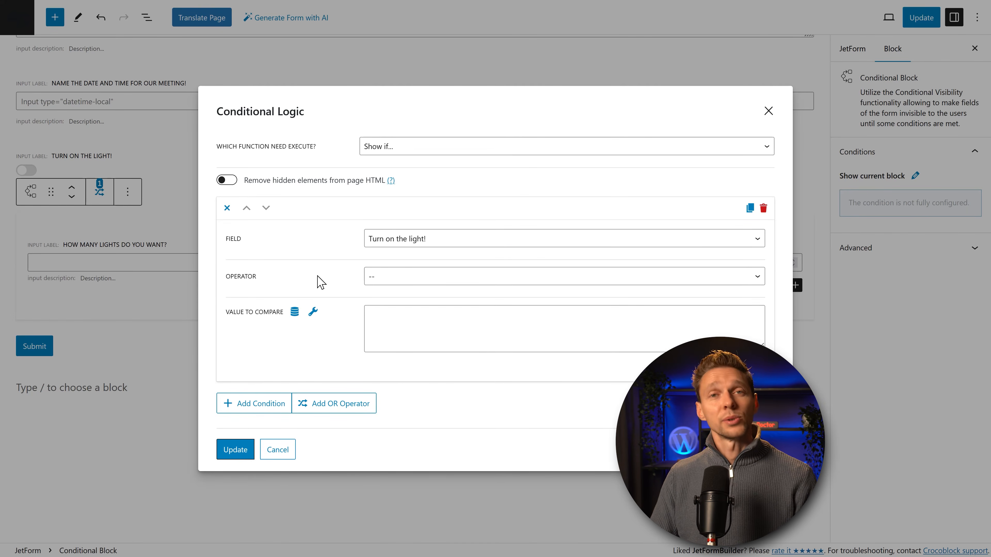
left_click(388, 280)
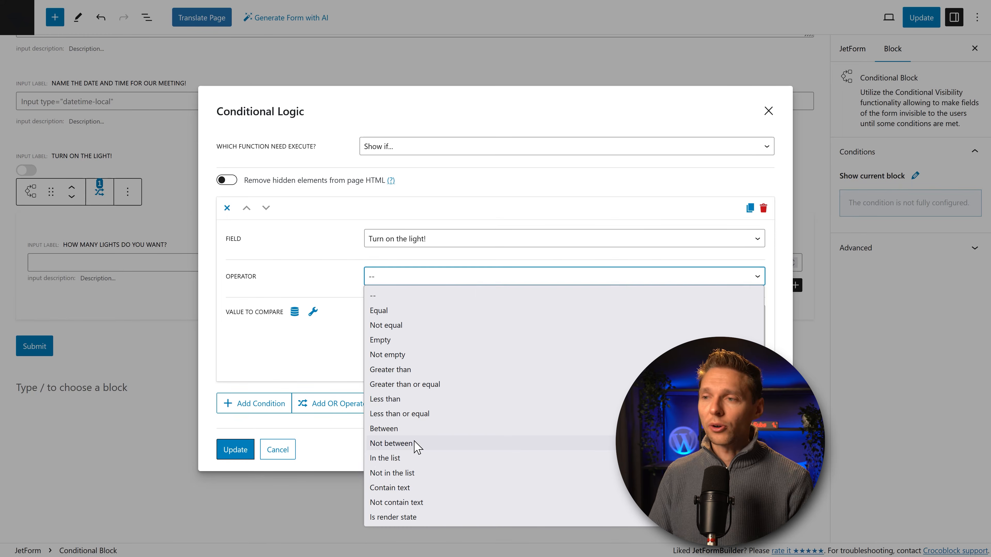
left_click(395, 354)
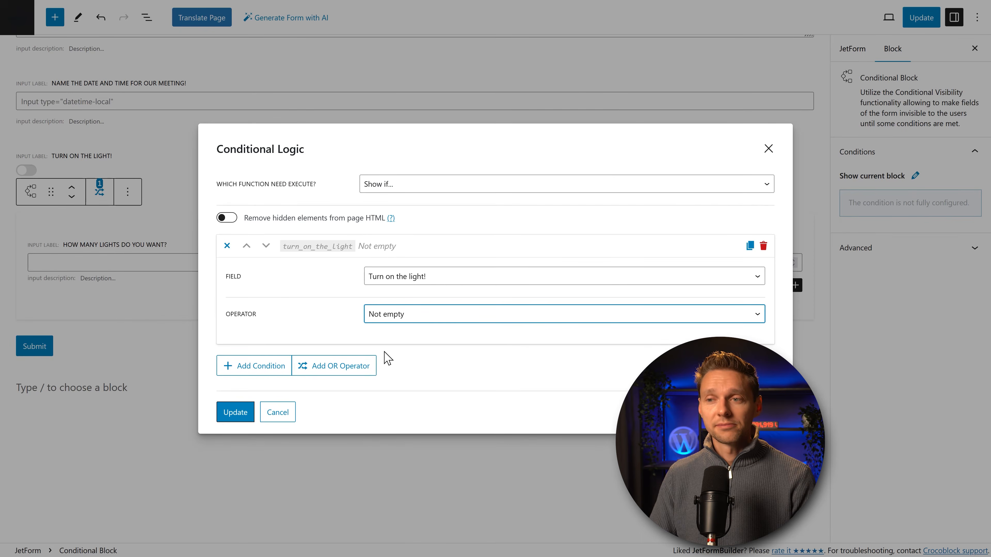
left_click(236, 415)
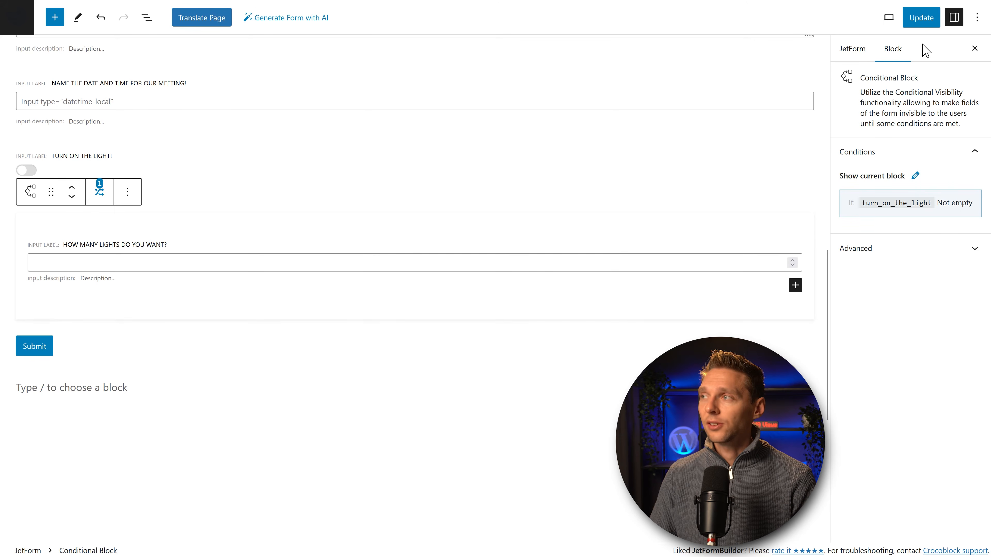
left_click(921, 18)
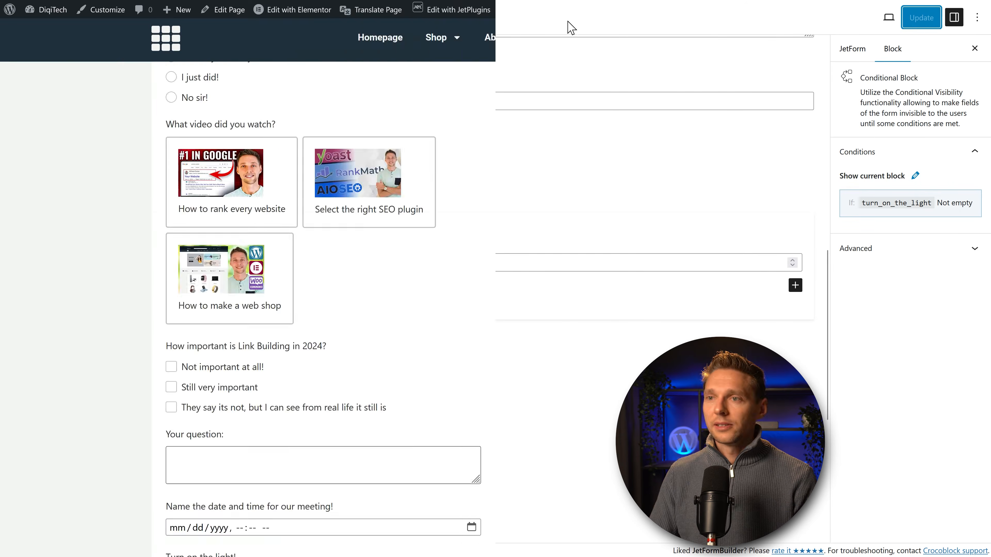
Step: On the live form, toggle the light switch to reveal the lights field and enter 11
middle_click(552, 231)
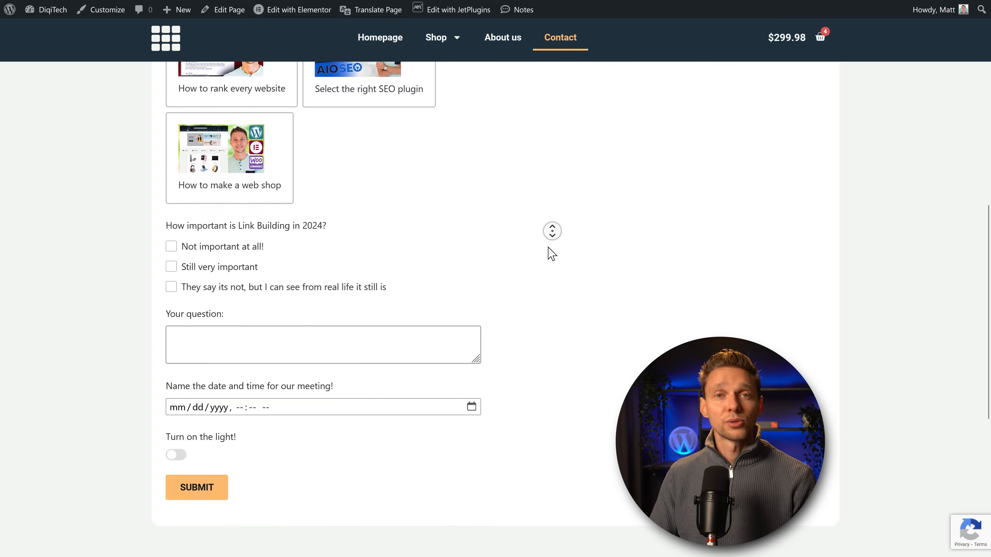
left_click(177, 328)
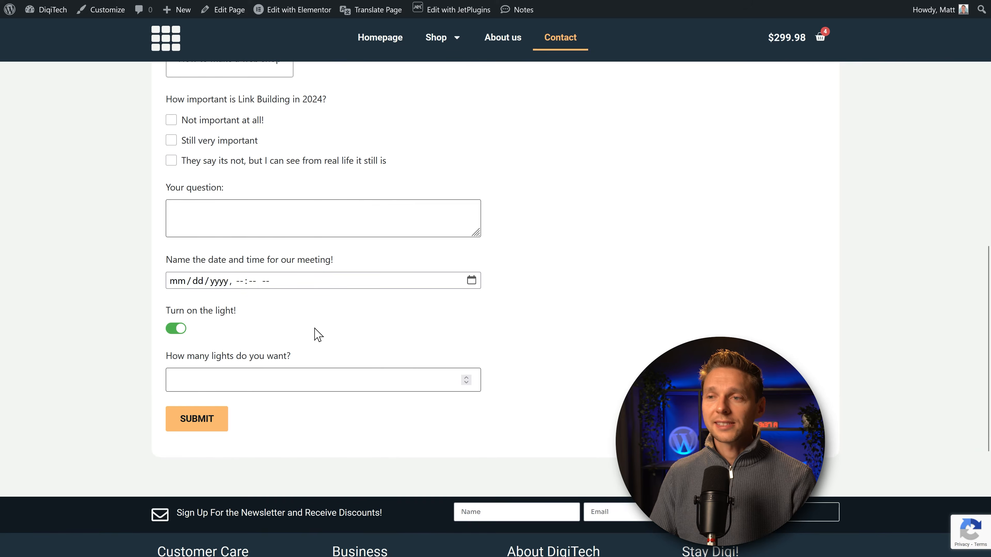
left_click(281, 374)
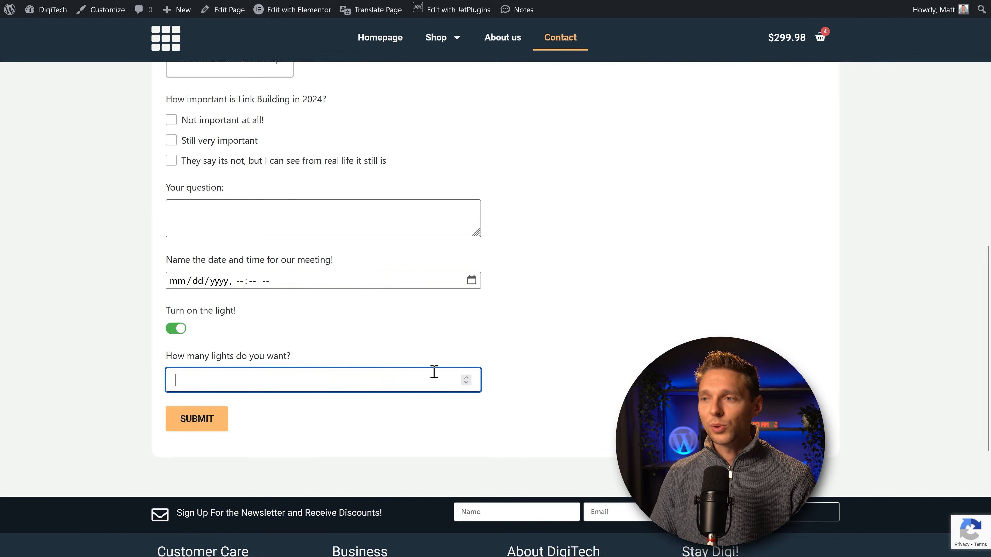
type("11")
left_click(176, 330)
left_click(177, 331)
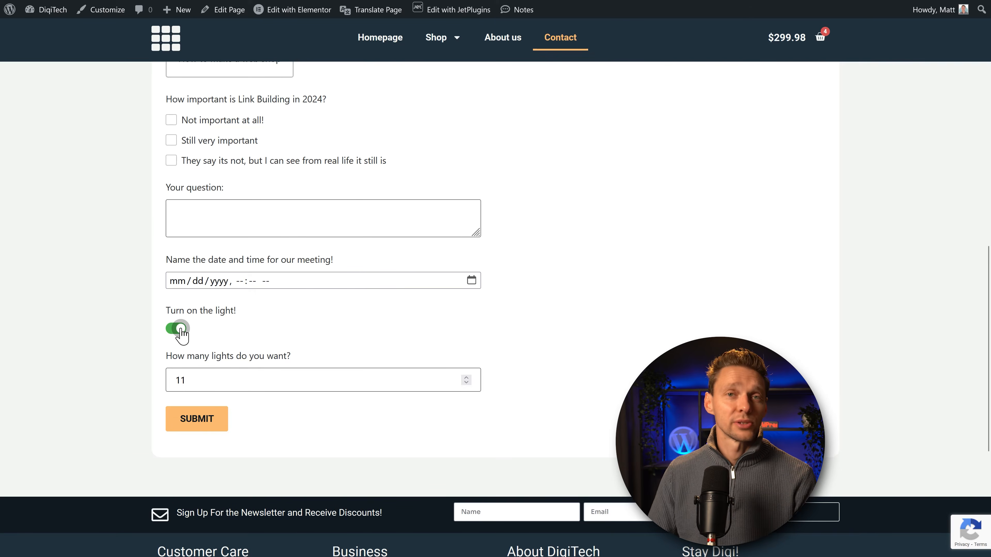
Step: Check the invalid email error message, then return to the Simple Contact Form editor
middle_click(563, 279)
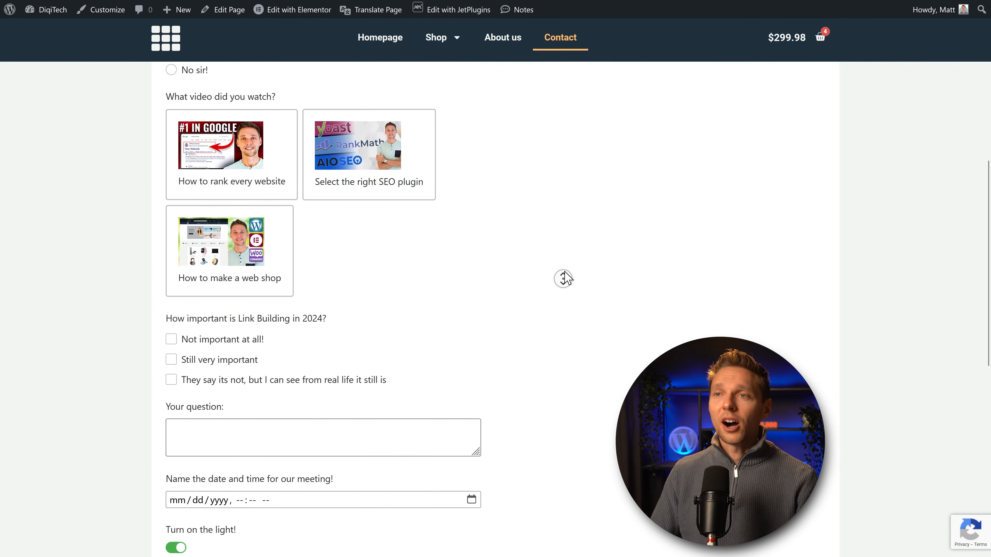
middle_click(564, 277)
scroll(567, 273, "down", 5)
scroll(567, 269, "down", 1)
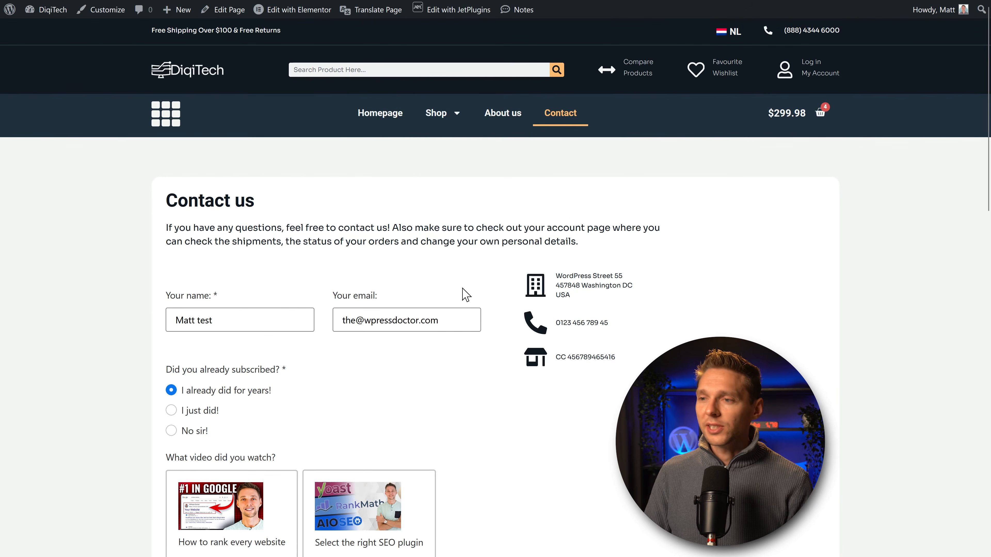
middle_click(416, 360)
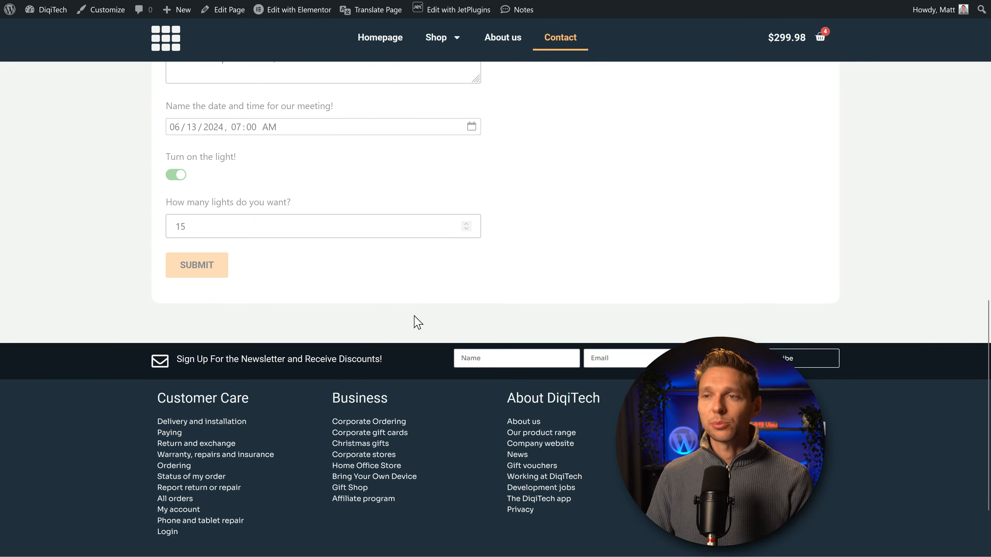
left_click_drag(372, 314, 292, 329)
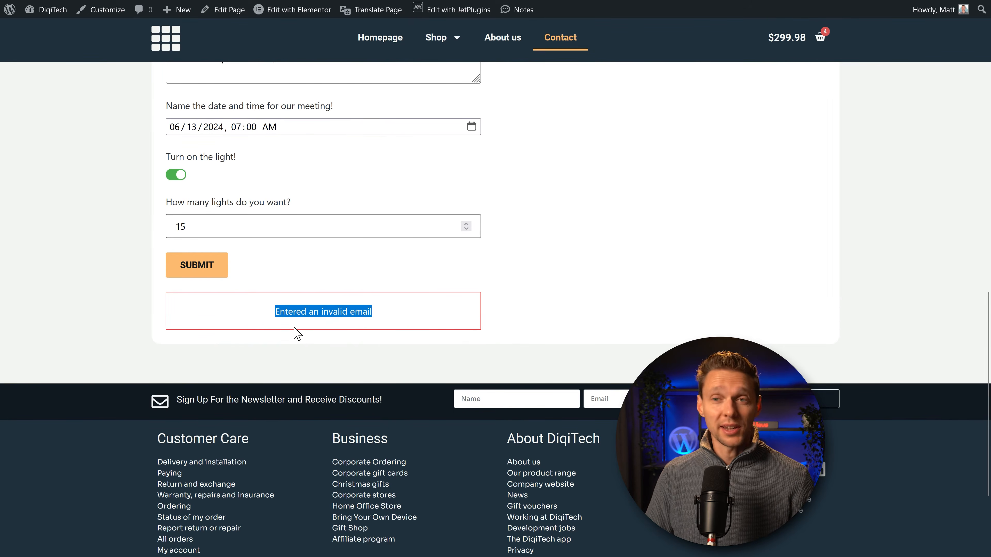
left_click(382, 330)
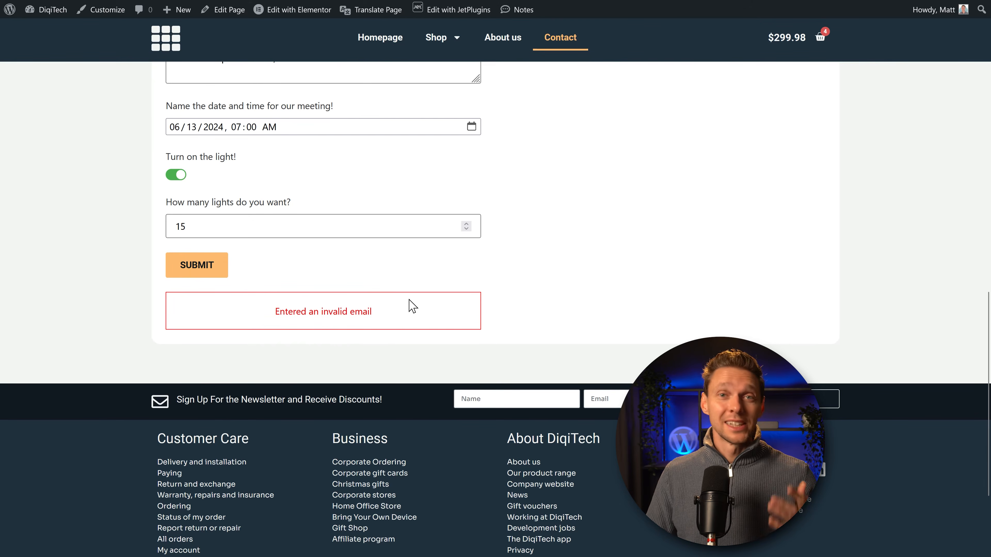
middle_click(565, 257)
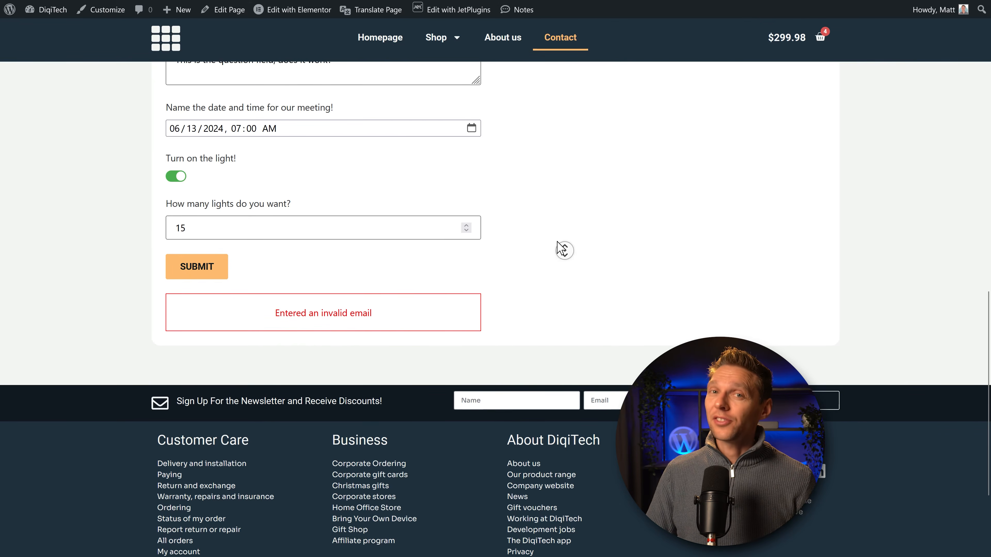
middle_click(513, 210)
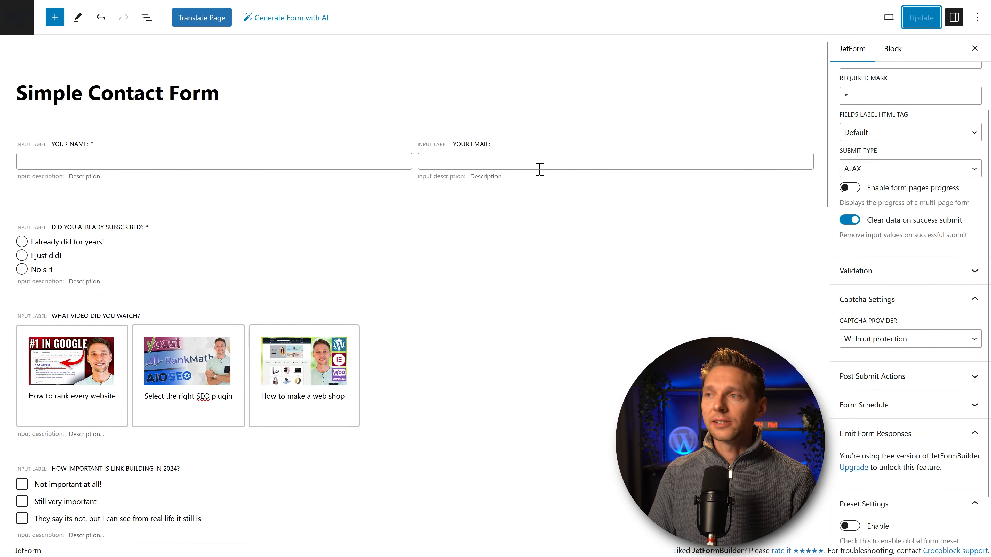
Step: Change the Your email field's type from Email to Text and update the form
left_click(539, 169)
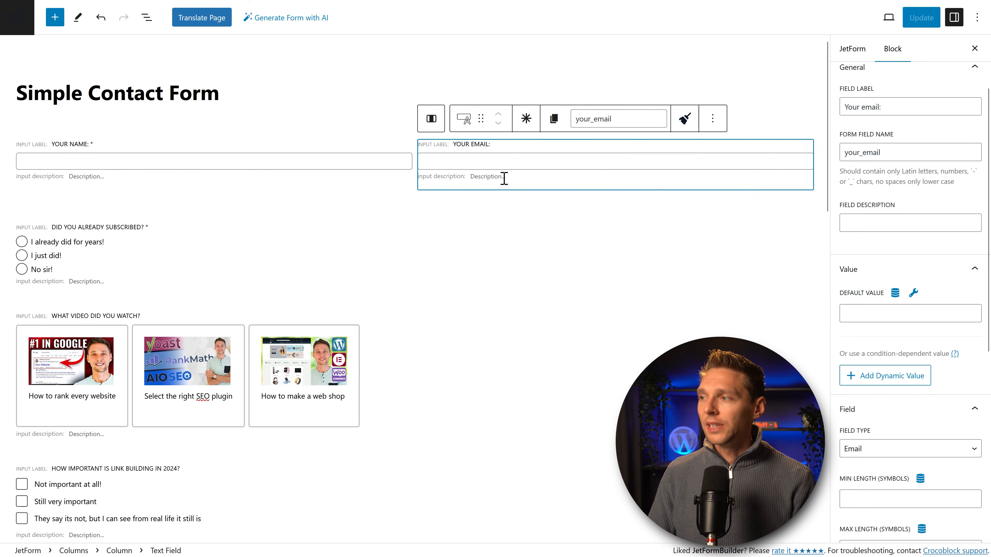
left_click(860, 448)
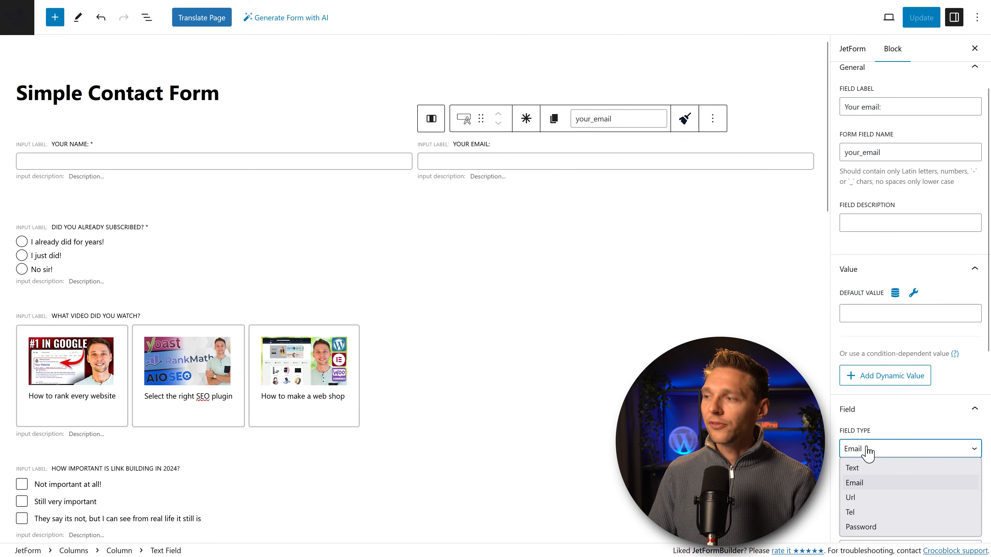
left_click(860, 467)
left_click(921, 24)
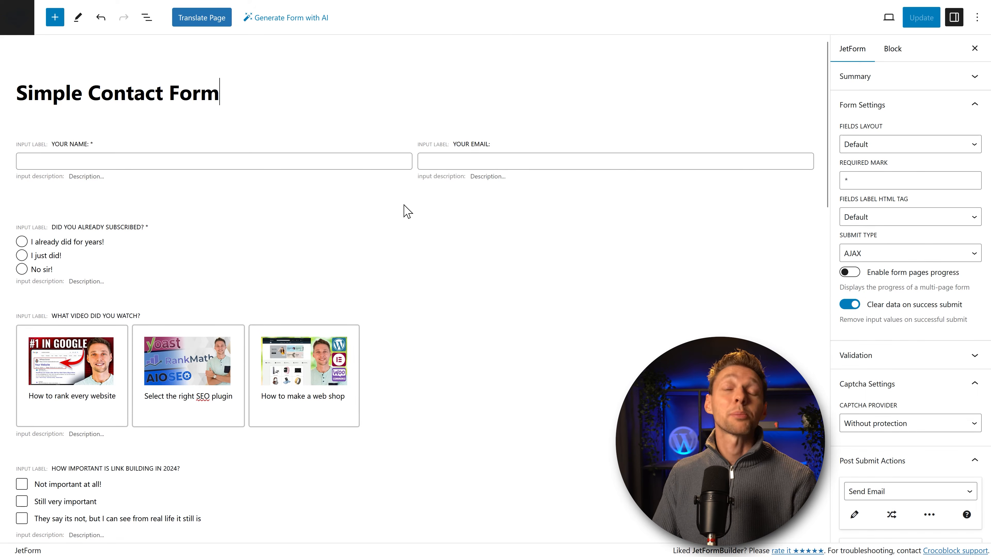
Step: Insert a three-step Progress Bar (Start Page, Second Page, Last Page) above the name fields
left_click(407, 212)
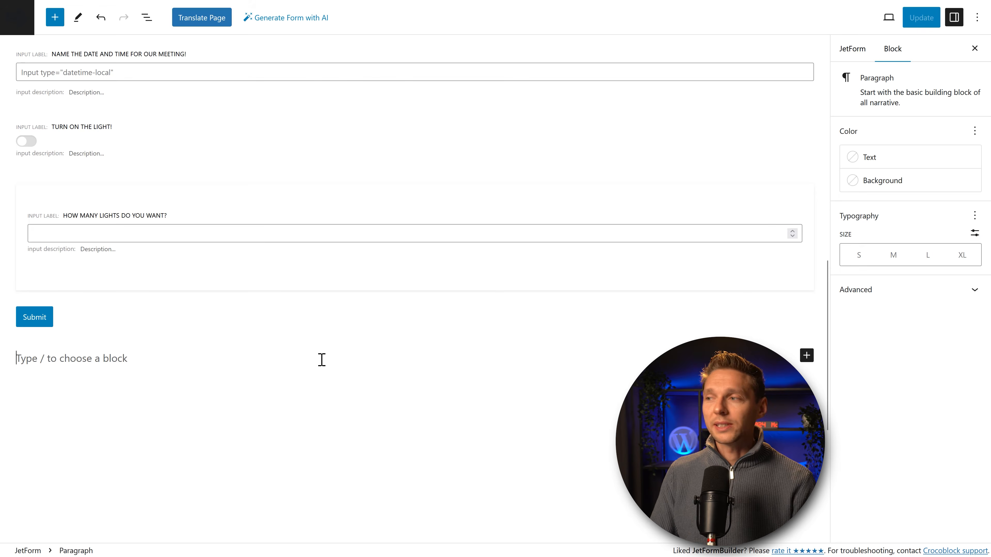
left_click(806, 355)
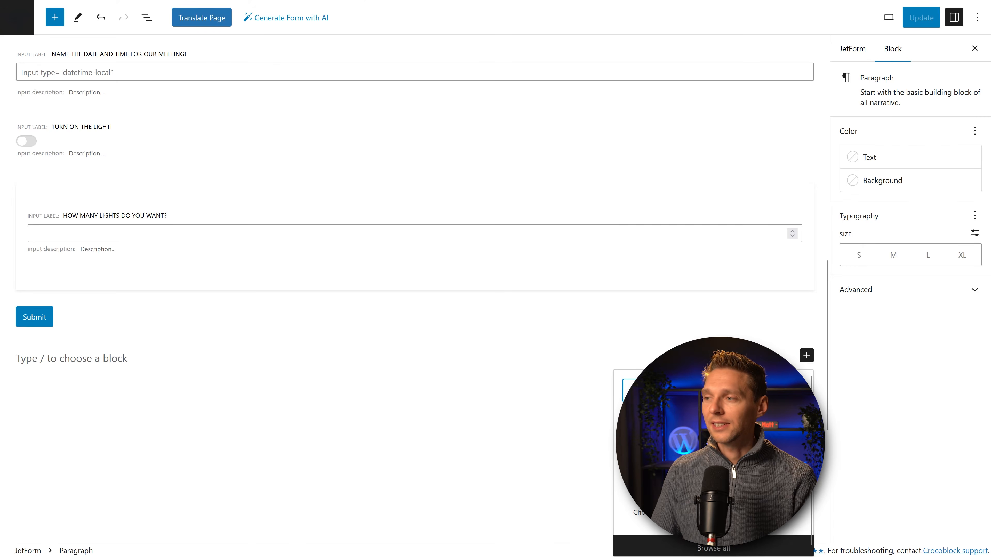
left_click(711, 548)
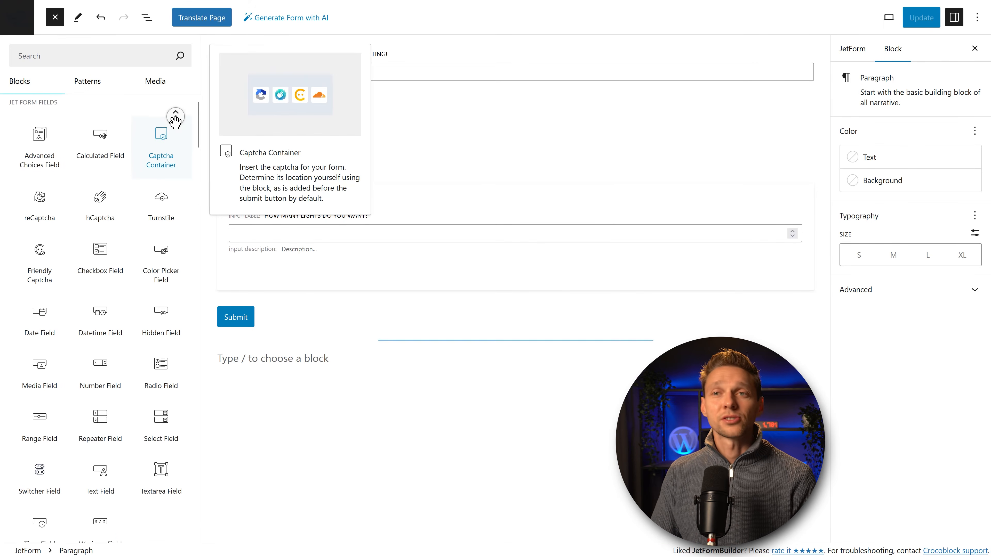
scroll(175, 121, "down", 5)
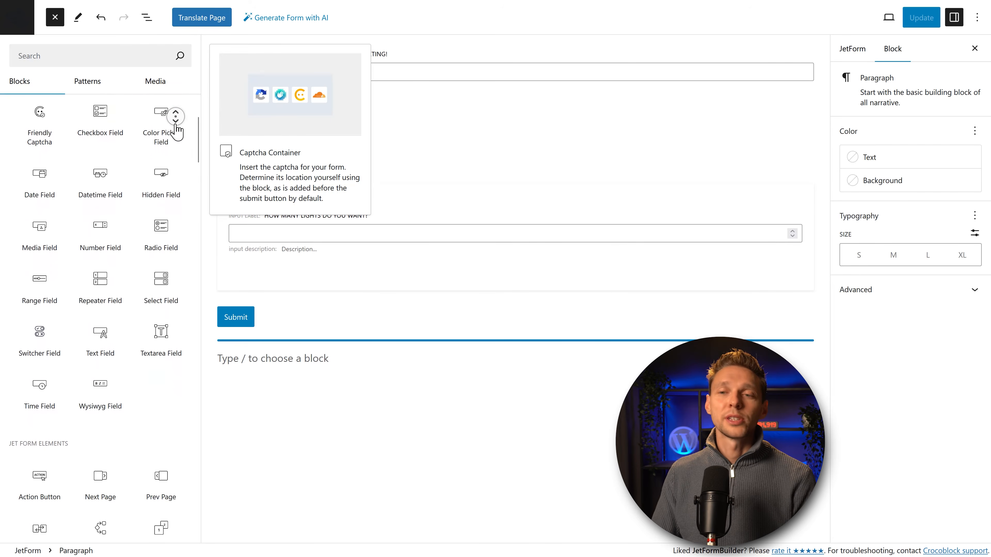
scroll(176, 121, "down", 6)
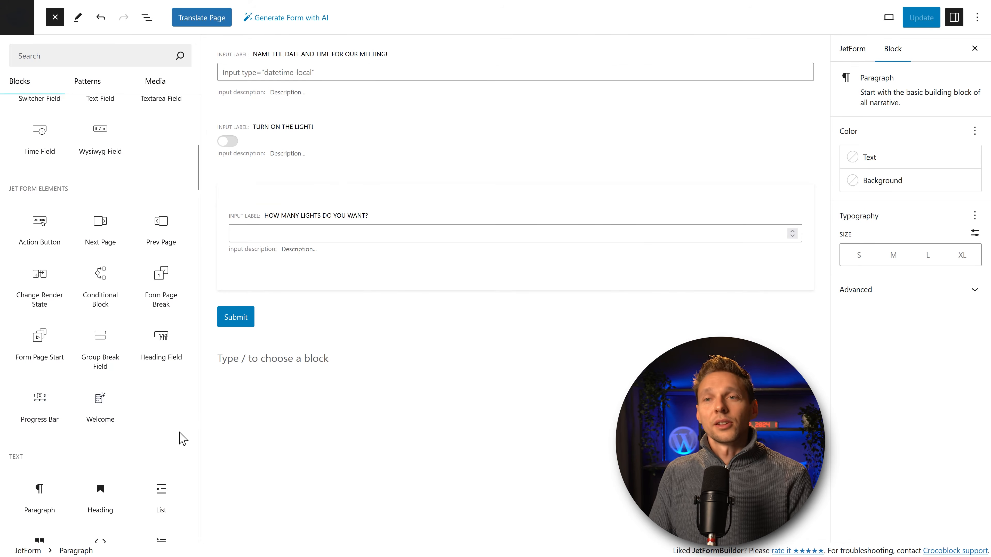
left_click_drag(47, 405, 317, 121)
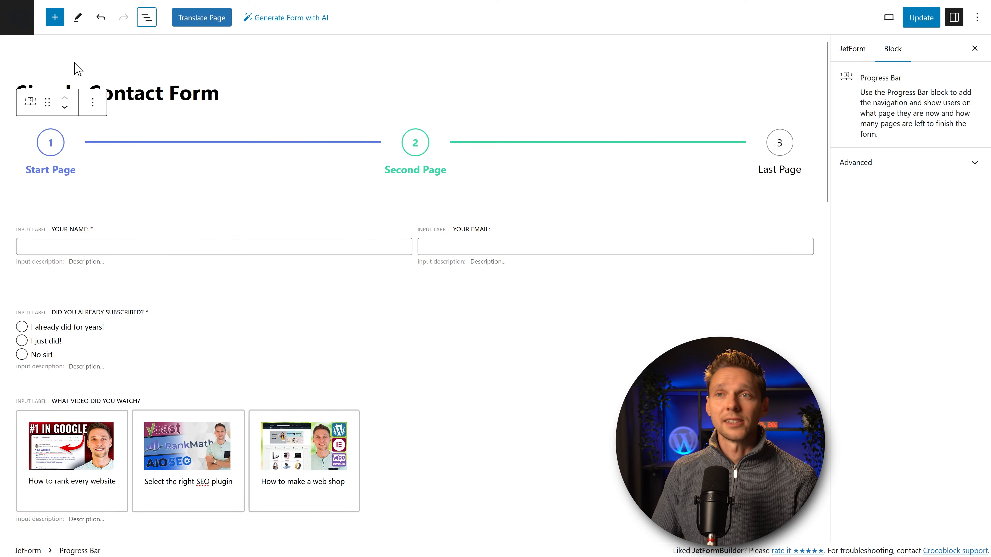
Step: Insert a Form Page Break below the subscription question with the Next button labelled 'Next step'
left_click(55, 22)
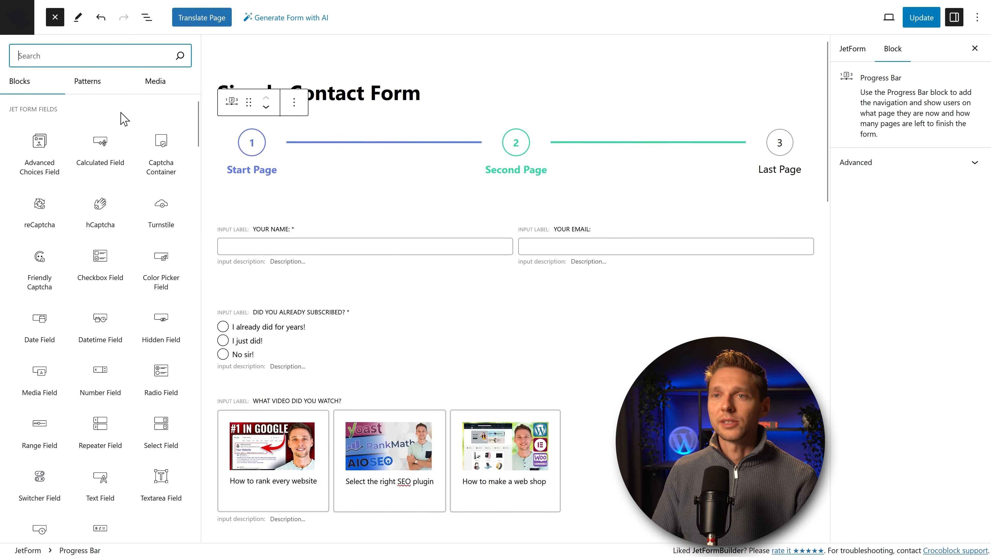
scroll(164, 203, "down", 10)
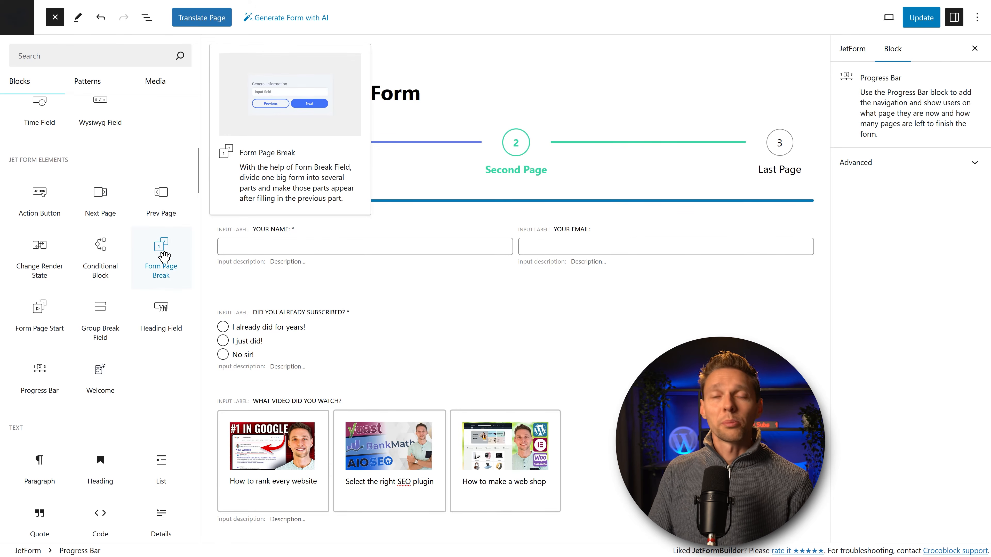
left_click_drag(163, 270, 335, 381)
scroll(395, 371, "down", 2)
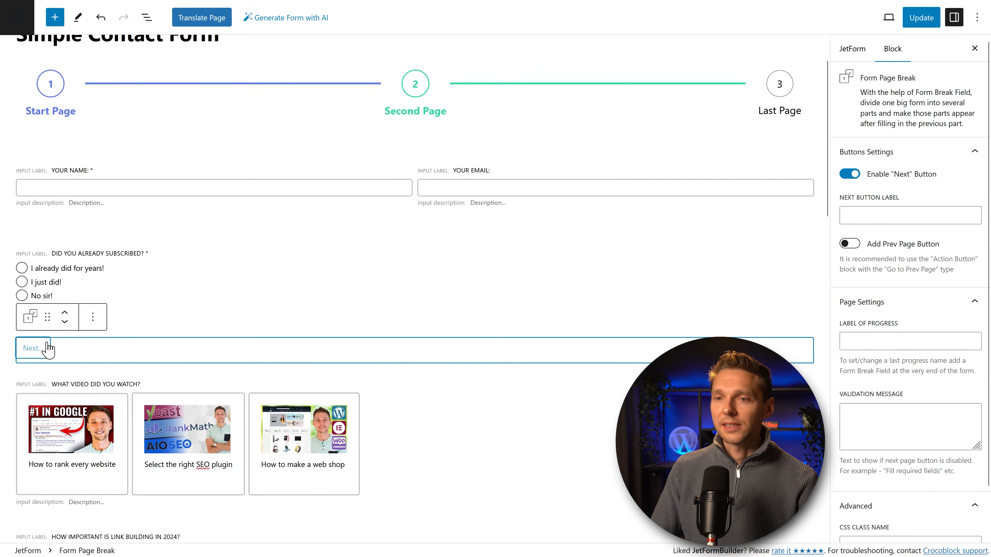
left_click(67, 350)
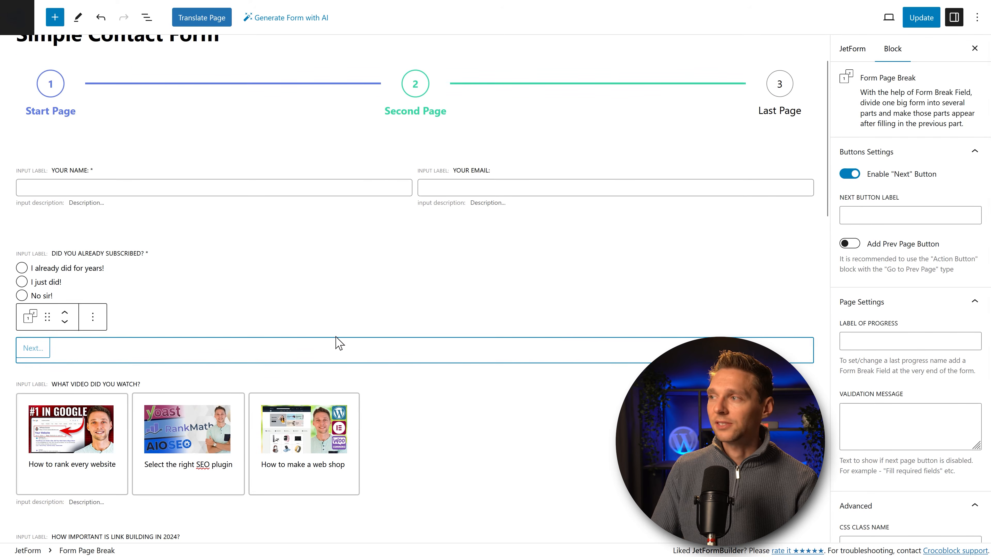
left_click(869, 221)
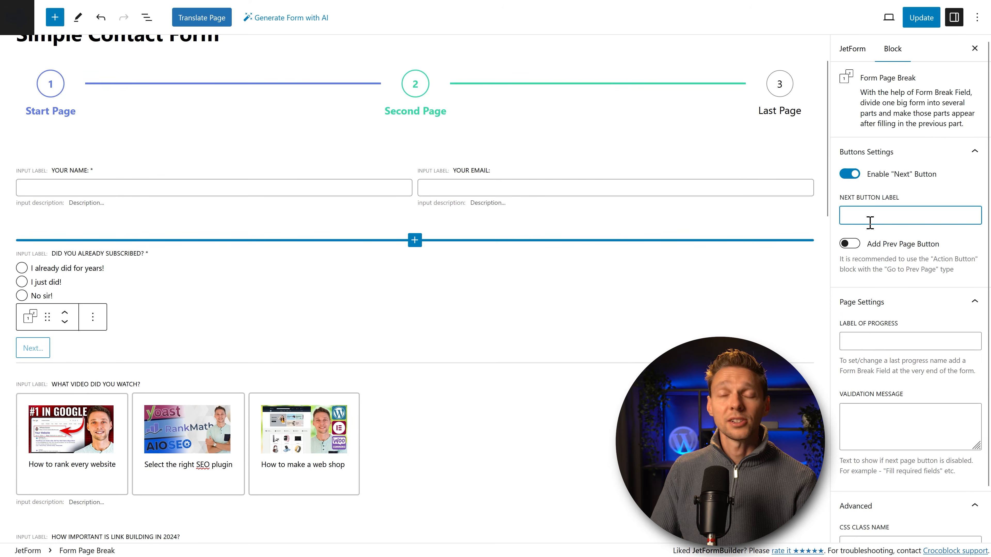
type("N")
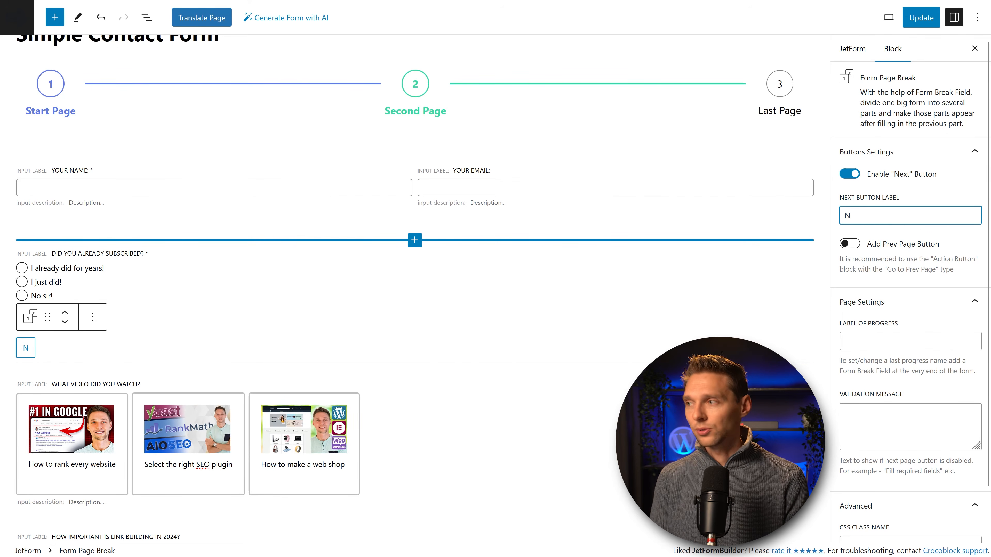
type("ext step")
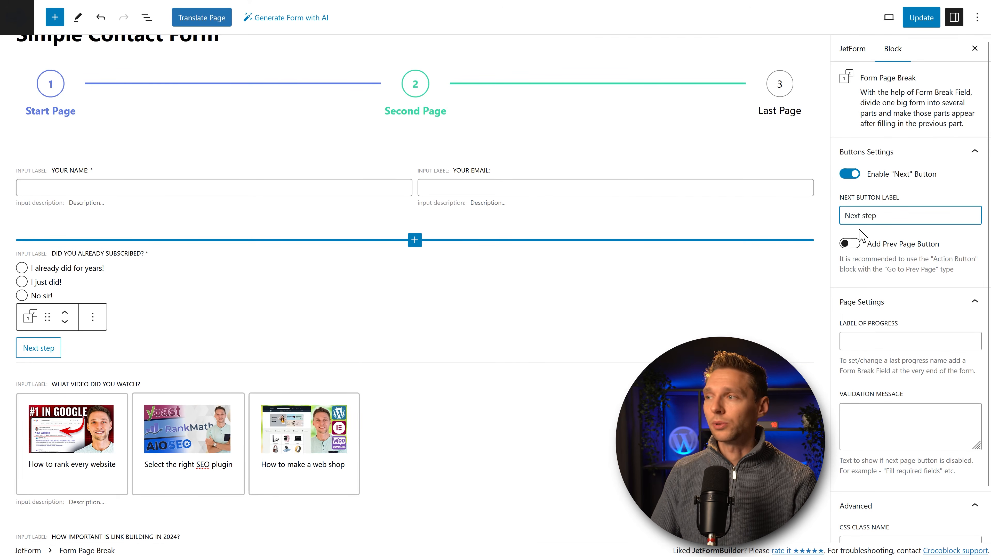
left_click(849, 244)
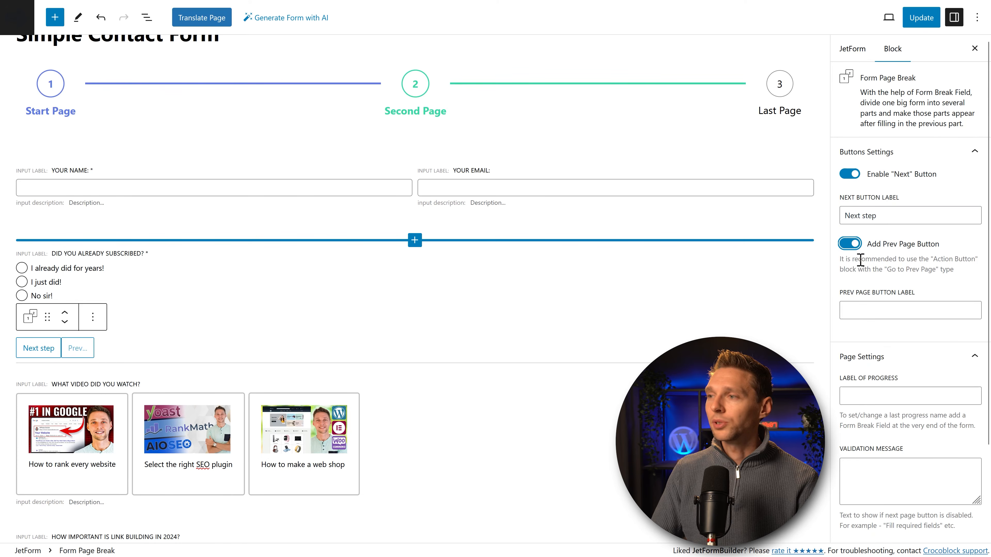
left_click(850, 244)
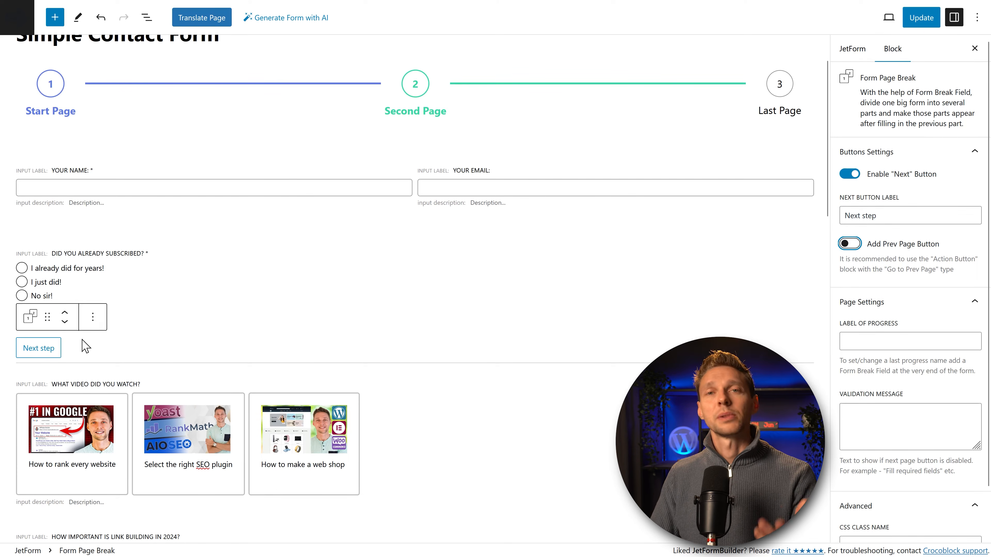
Step: Add a second page break with a 'Previous step' button, then duplicate it further down the form
left_click(94, 325)
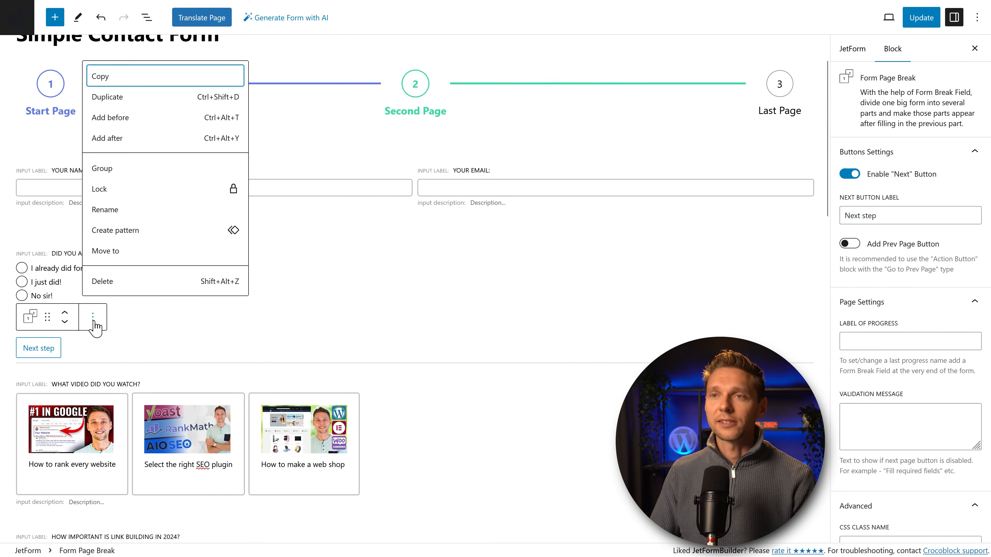
left_click(126, 98)
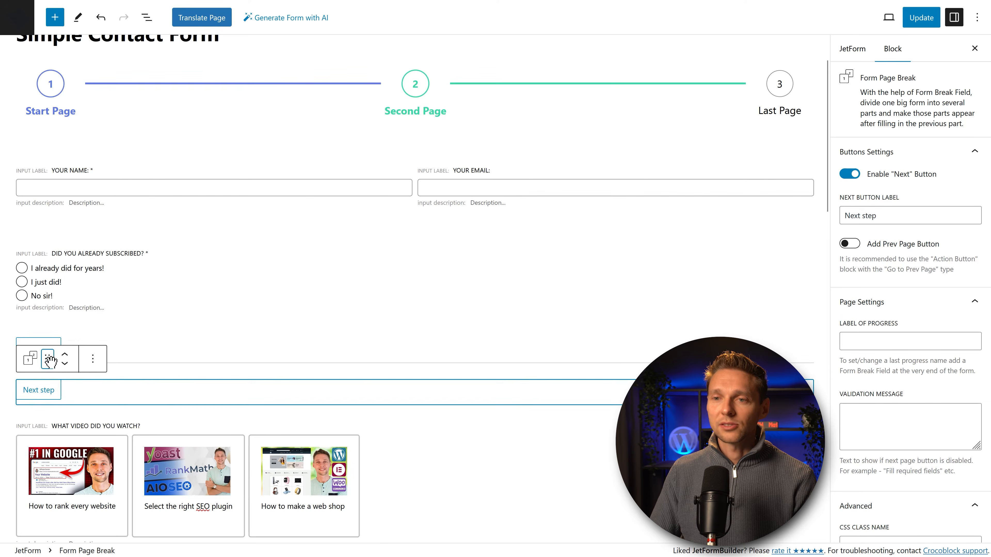
left_click_drag(47, 359, 113, 413)
scroll(128, 401, "up", 5)
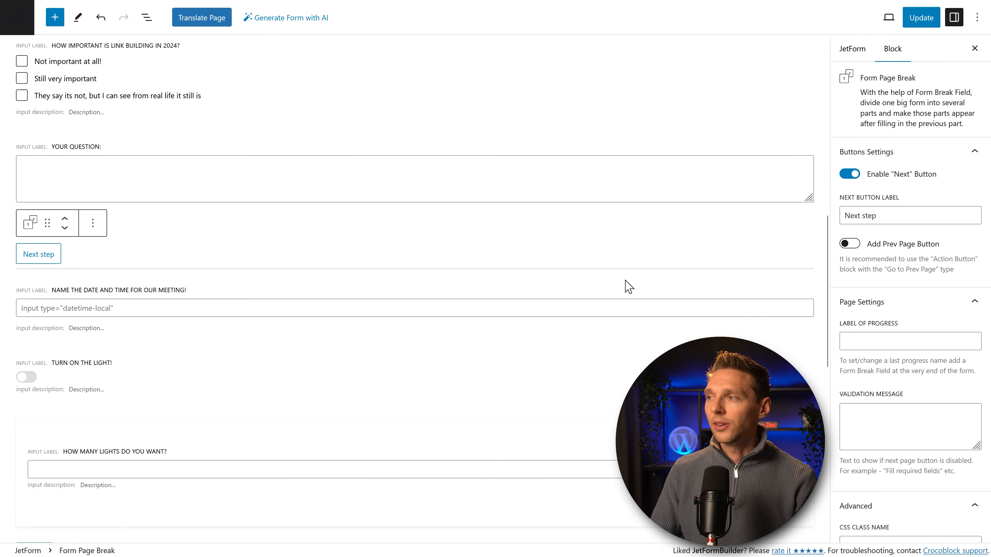
left_click(849, 244)
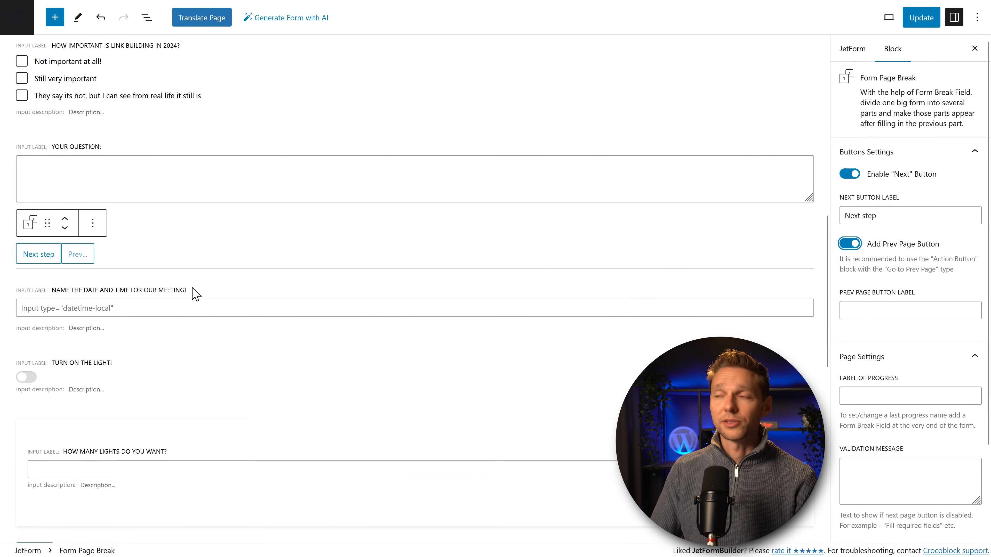
left_click(901, 311)
type("Previous step")
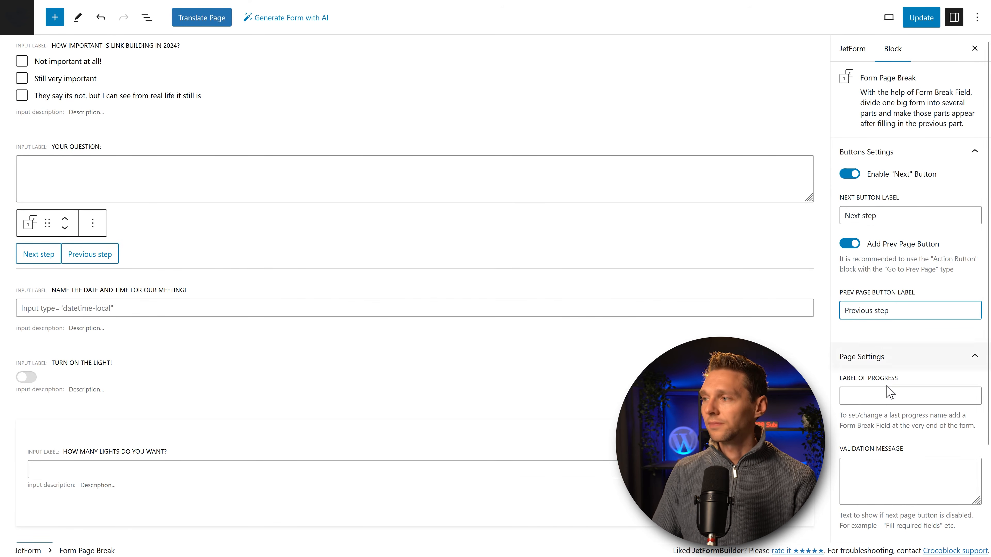
left_click(94, 223)
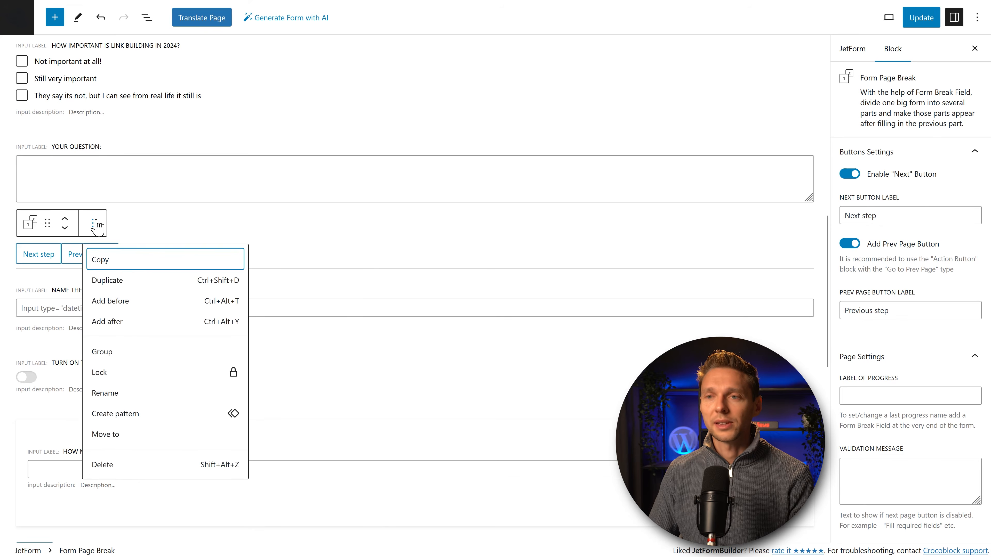
left_click(110, 278)
left_click_drag(47, 265, 76, 316)
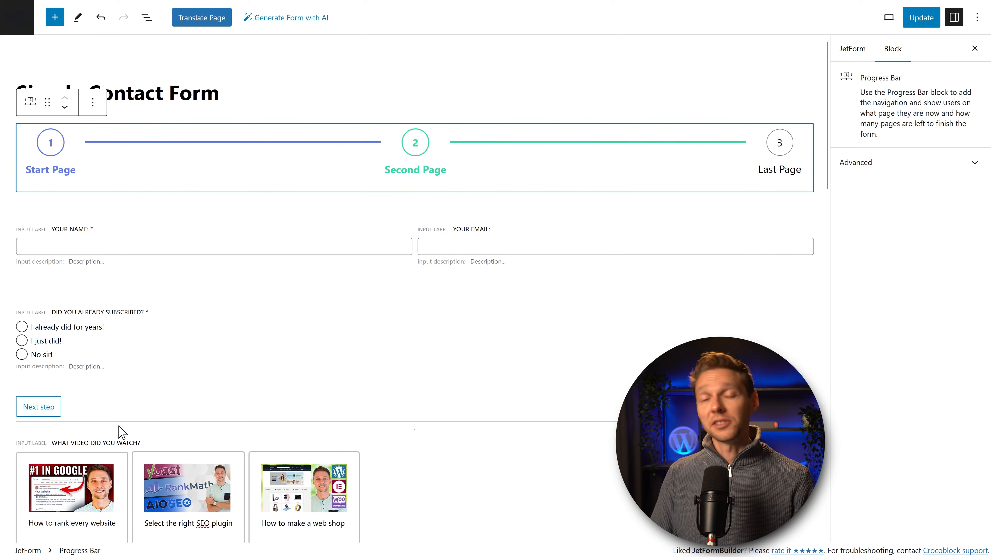
Step: Duplicate the progress bar twice and place the copies after the following page breaks
left_click(93, 103)
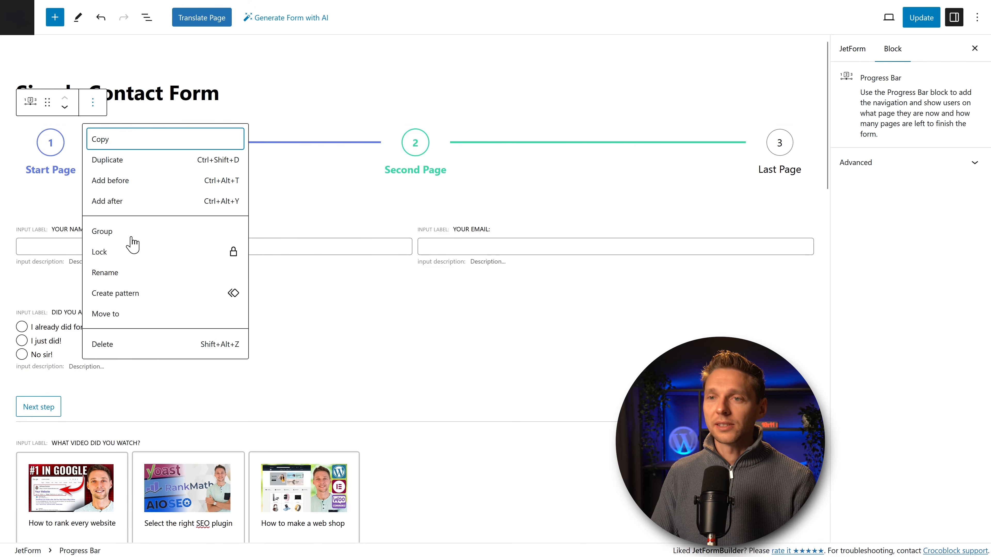
left_click(126, 158)
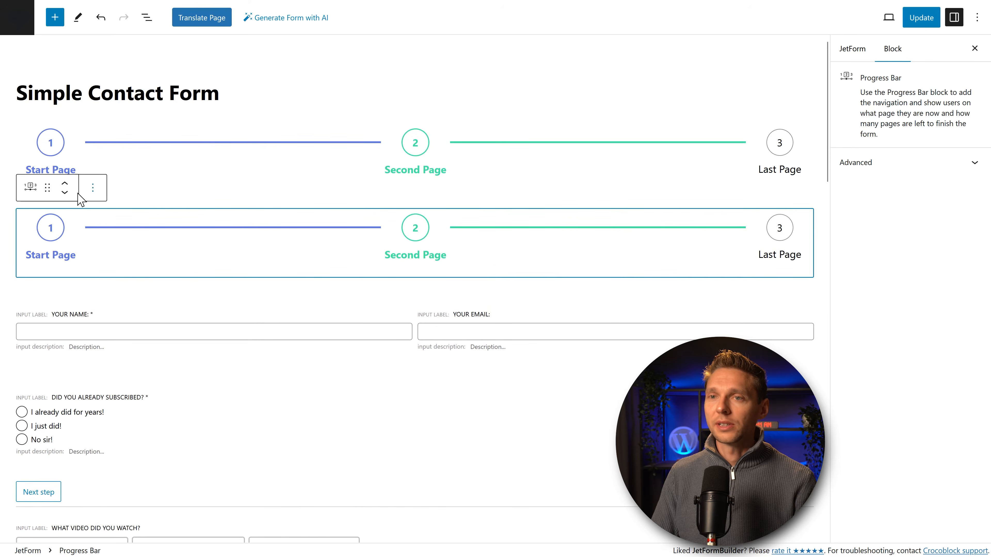
left_click_drag(47, 187, 58, 246)
scroll(60, 246, "down", 3)
scroll(152, 257, "up", 5)
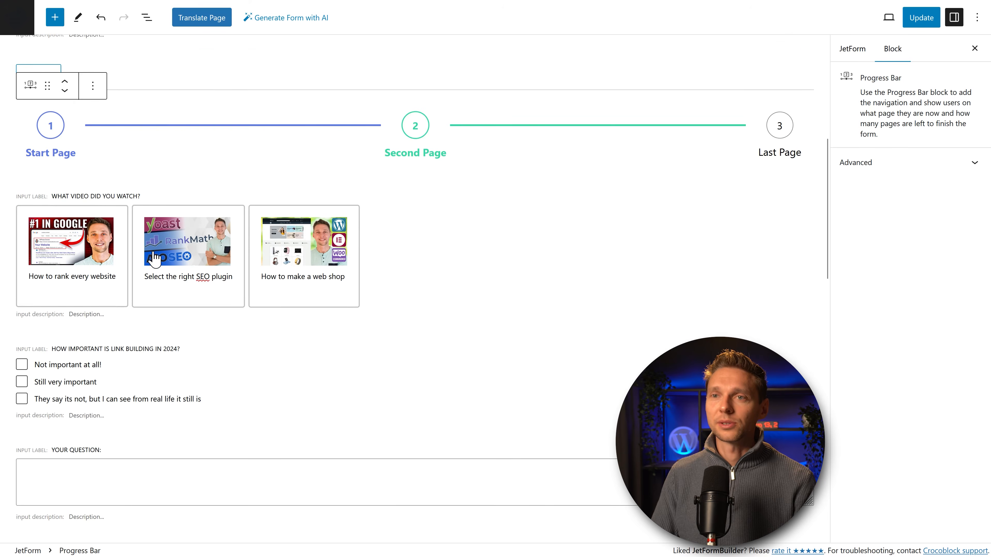
scroll(84, 161, "up", 2)
left_click(92, 145)
left_click(117, 208)
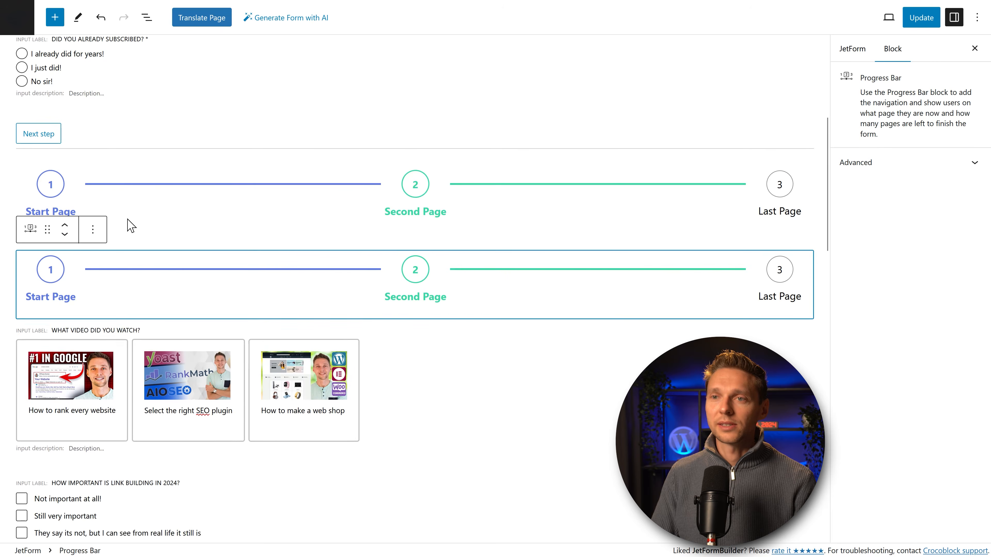
left_click_drag(60, 237, 67, 264)
scroll(163, 294, "down", 8)
scroll(163, 301, "up", 6)
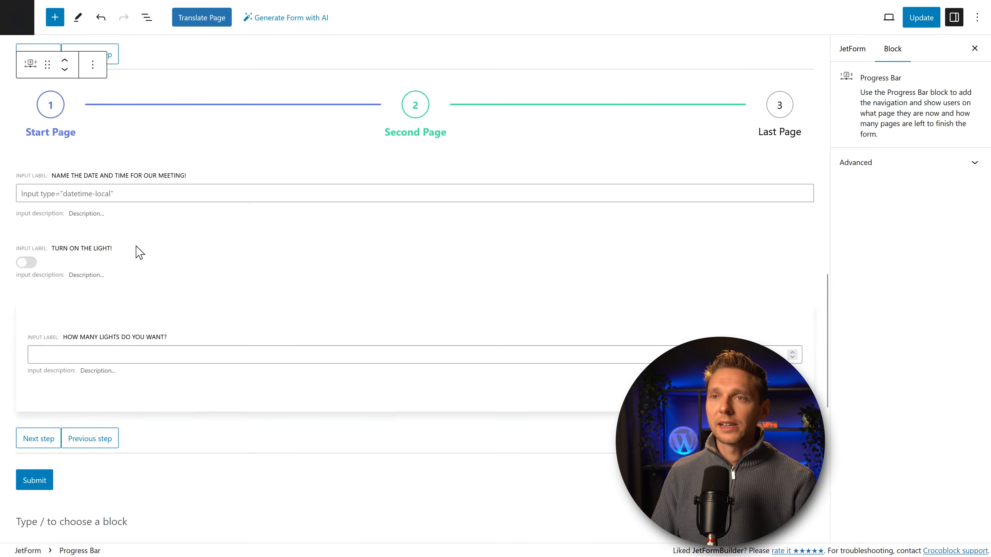
Step: Place one more progress bar copy just above the Submit button
left_click(94, 69)
left_click(107, 122)
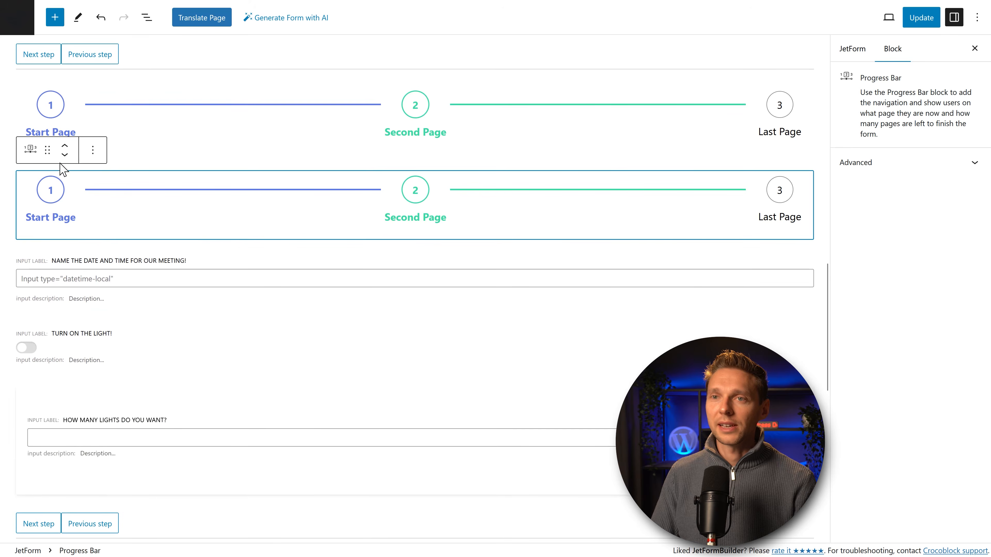
left_click_drag(47, 151, 150, 253)
scroll(150, 252, "up", 6)
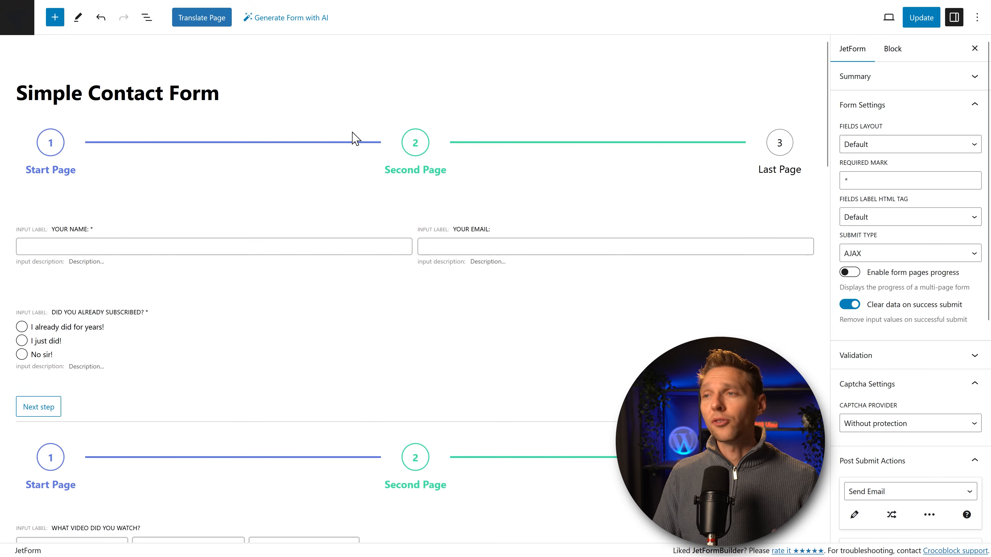
left_click(367, 142)
left_click(353, 116)
middle_click(360, 142)
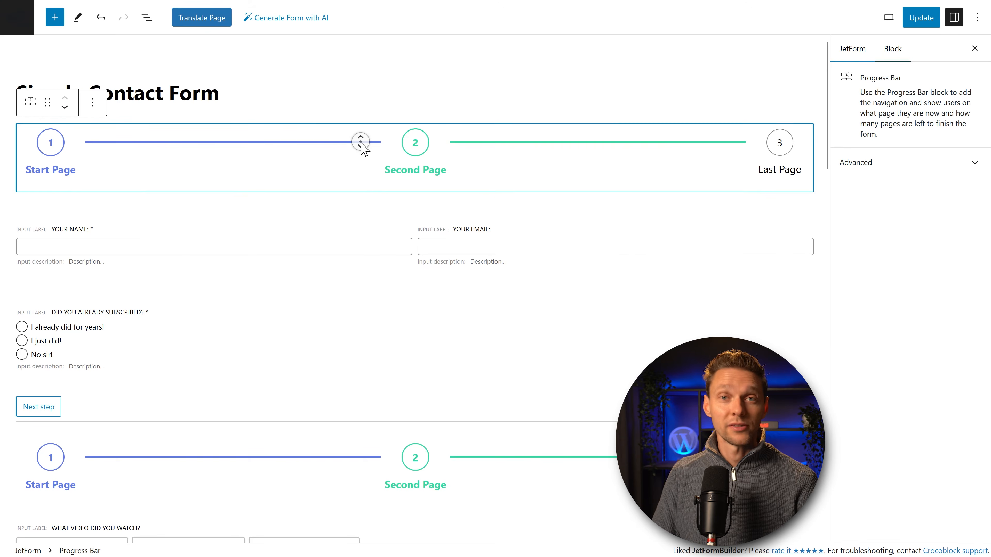
middle_click(364, 170)
scroll(364, 170, "up", 3)
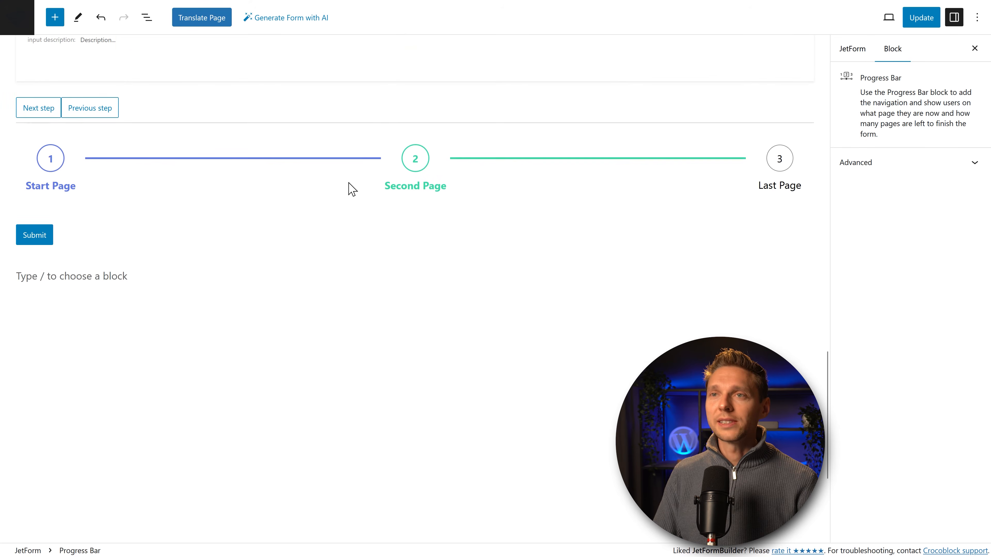
Step: Add a Number Field above Submit labelled 'How much does your hosting costs each month?'
left_click(55, 27)
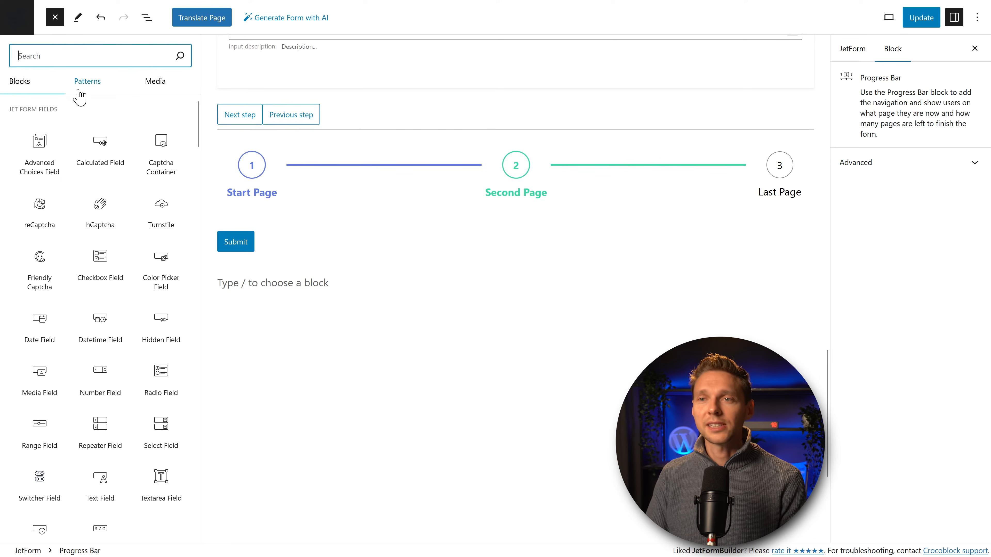
scroll(62, 195, "down", 2)
left_click_drag(97, 321, 258, 220)
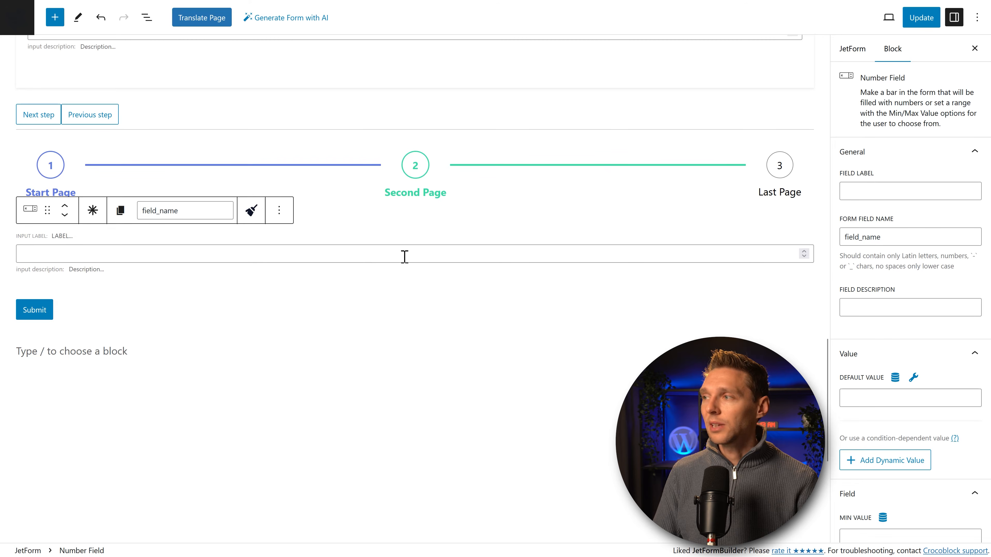
left_click(875, 189)
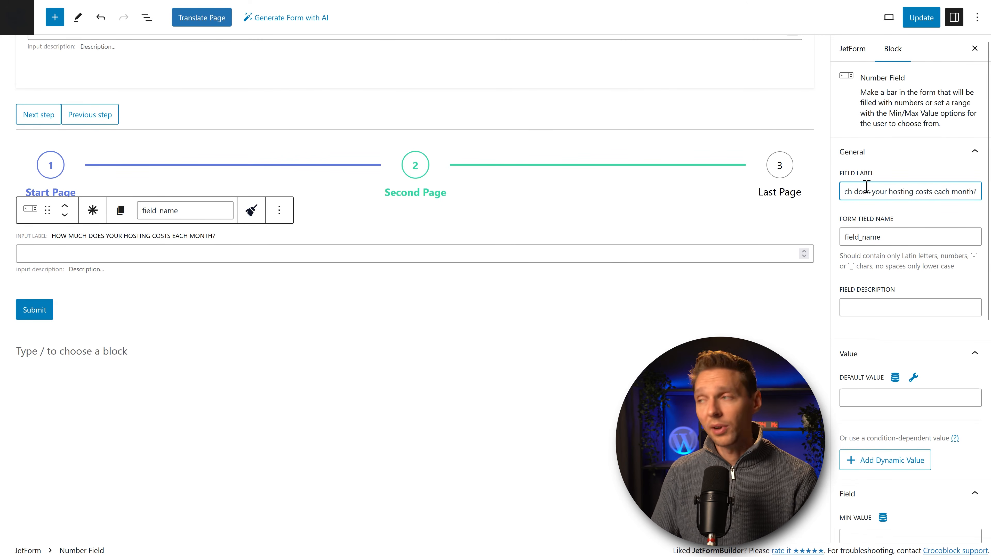
scroll(881, 242, "down", 5)
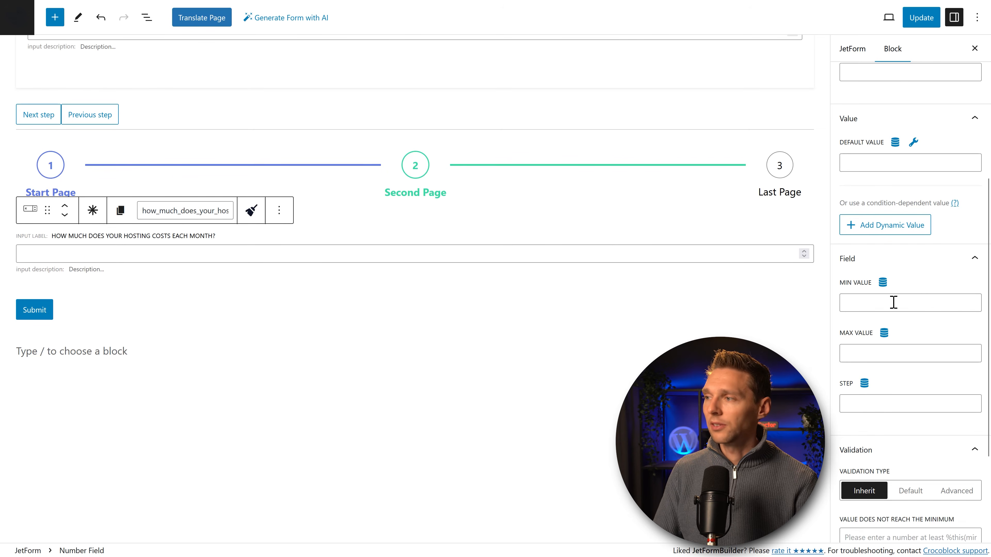
scroll(904, 320, "down", 4)
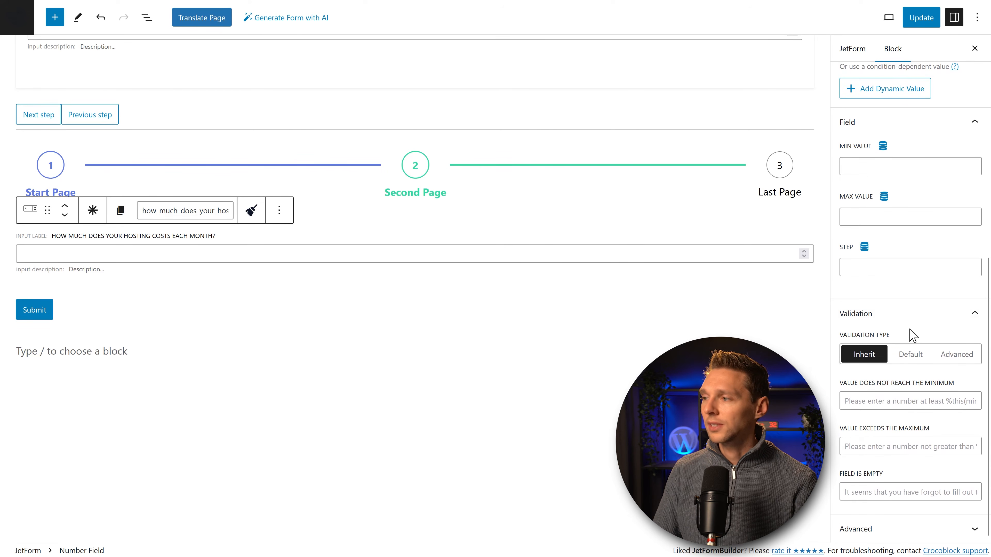
scroll(912, 335, "up", 6)
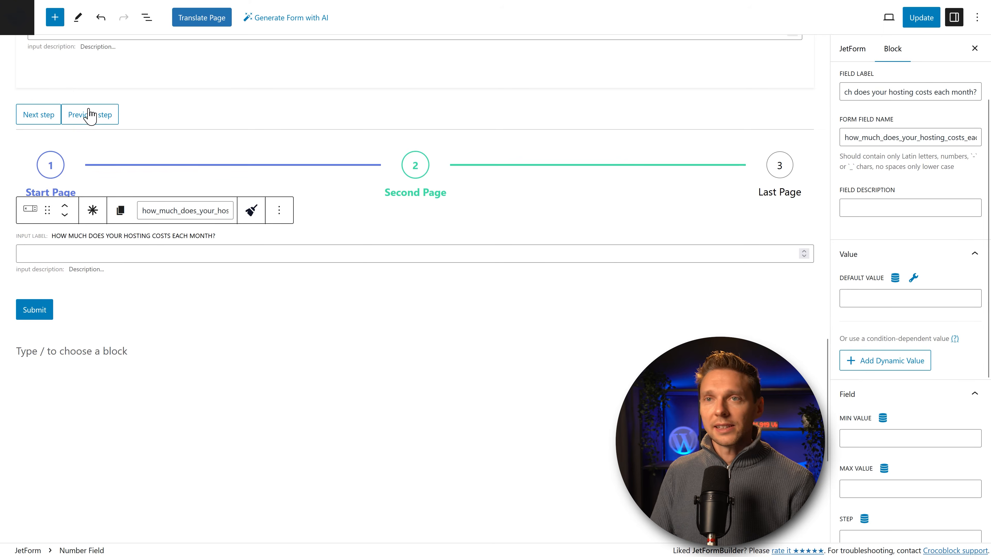
Step: Add a Calculated Field labelled 'This is the total cost per year:' below the hosting question
left_click(55, 20)
mouse_move(89, 170)
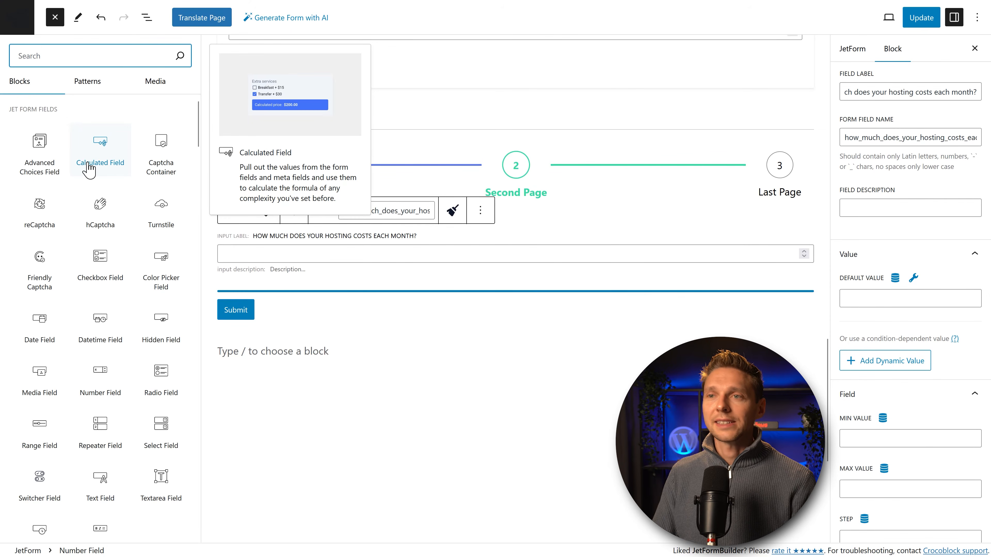
left_click_drag(91, 164, 280, 291)
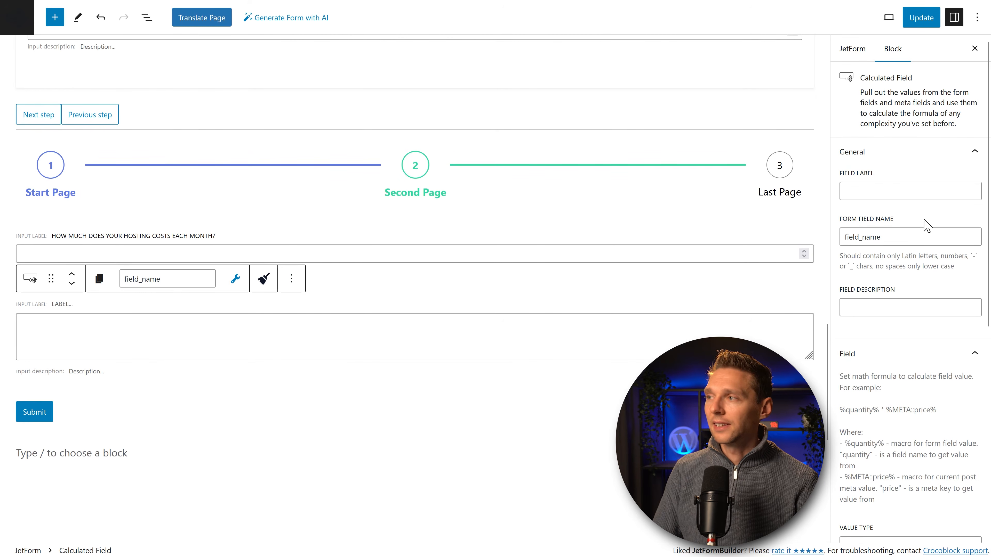
left_click(900, 188)
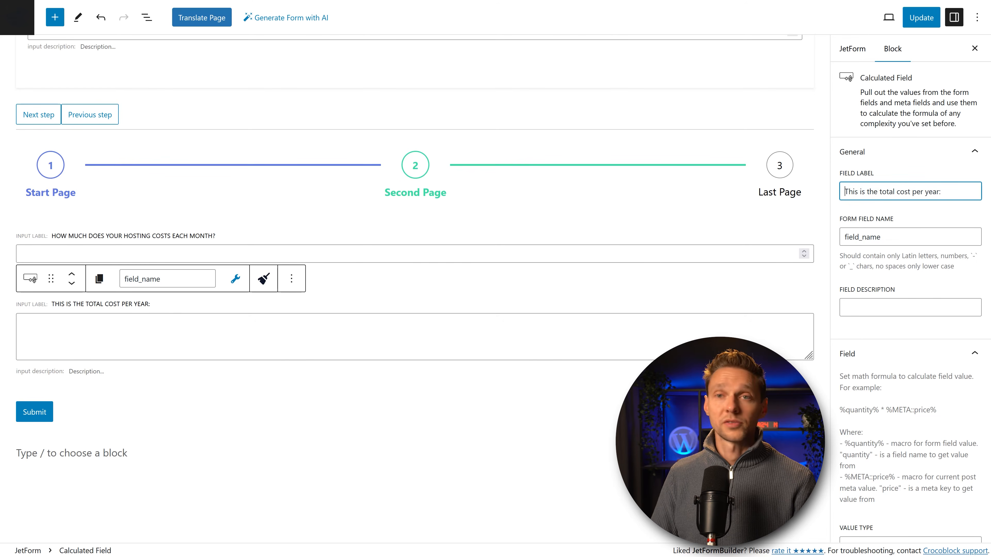
left_click(926, 237)
left_click(896, 308)
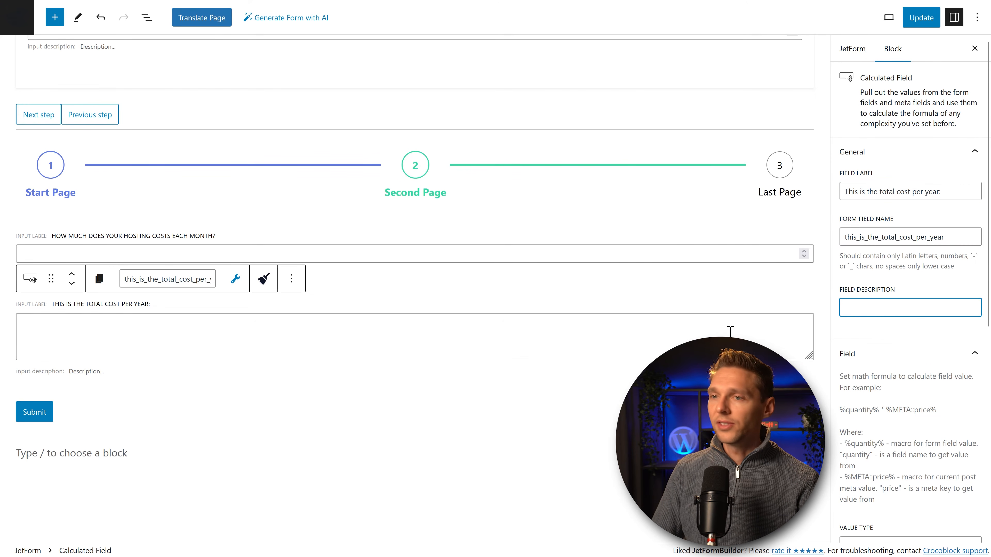
Step: Set its formula to %how_much_does_your_hosting_costs_each_month% * 12 and update the form
left_click(298, 336)
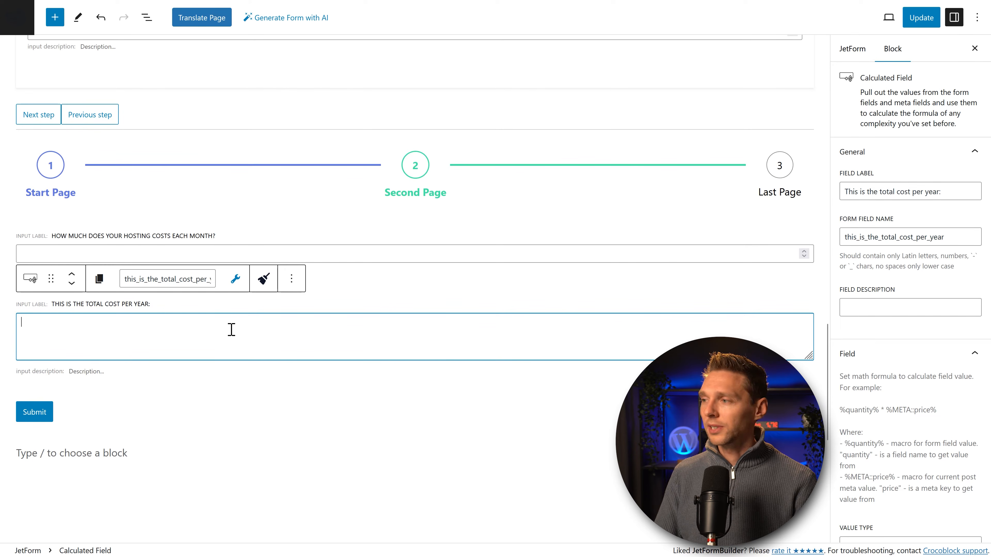
left_click(233, 288)
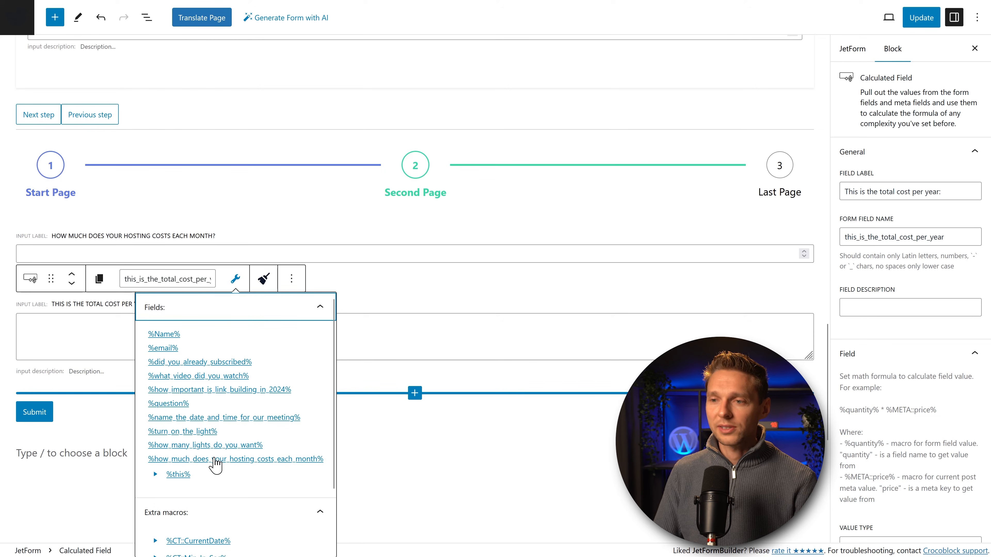
left_click(213, 459)
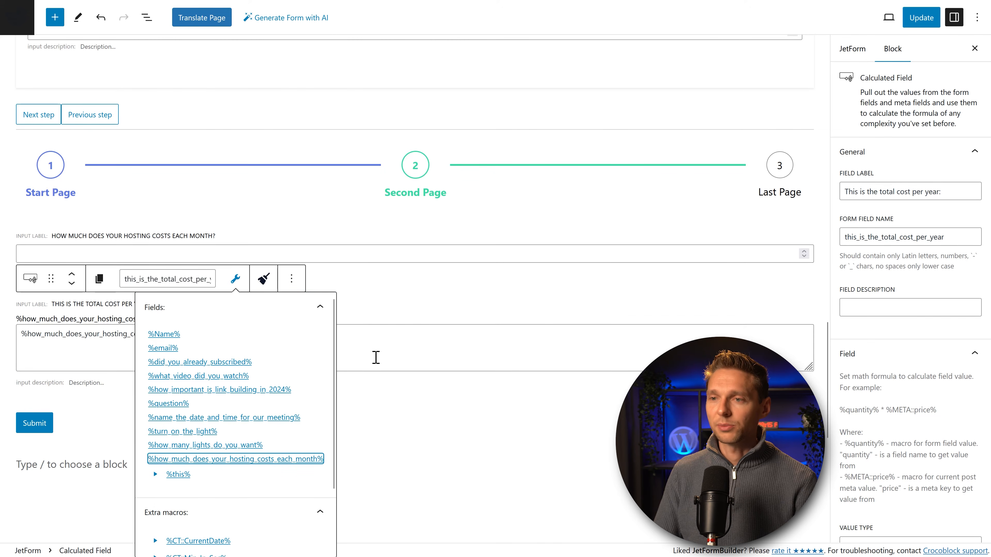
left_click(385, 349)
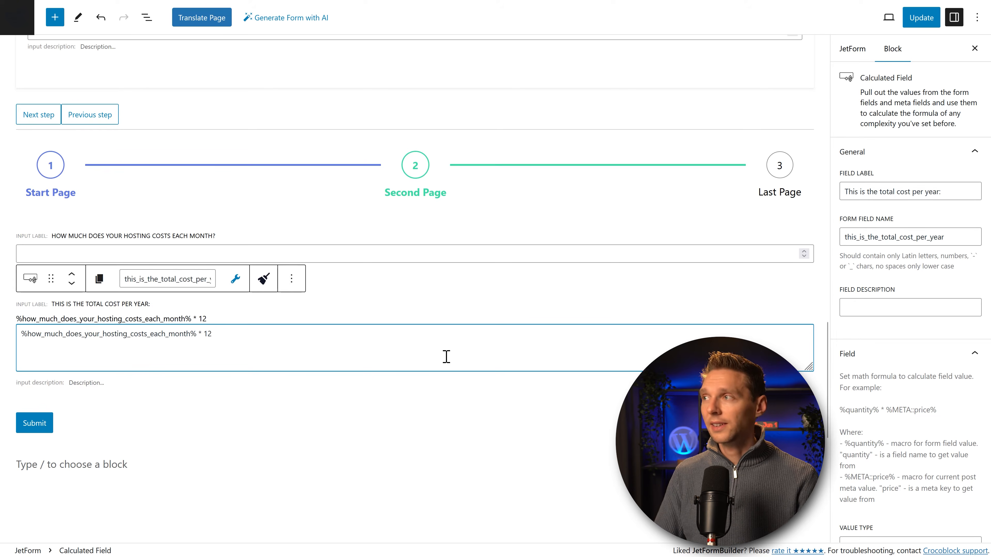
left_click(919, 17)
left_click(273, 254)
left_click(282, 214)
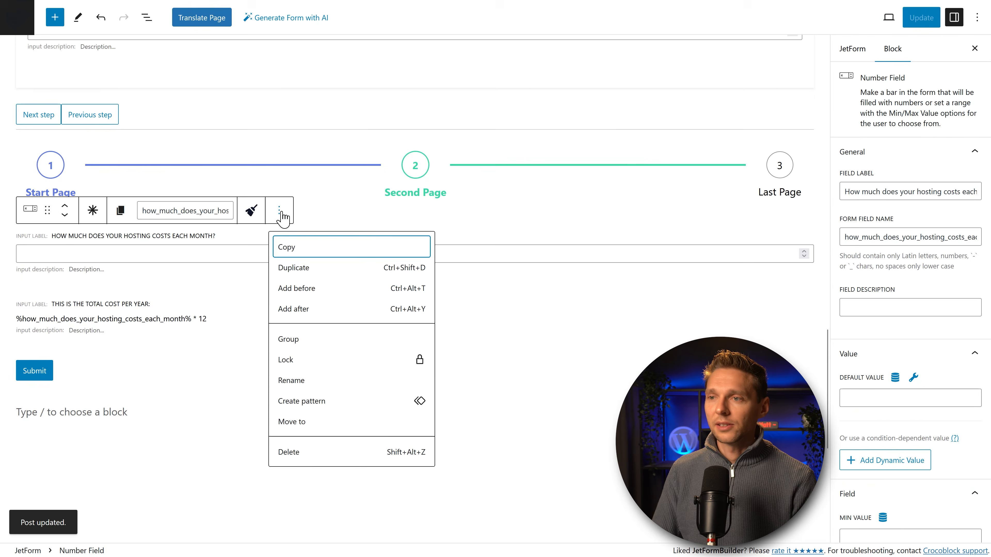
Step: Duplicate the hosting field as 'How much for your domain?' and reuse the label as its field name
left_click(292, 274)
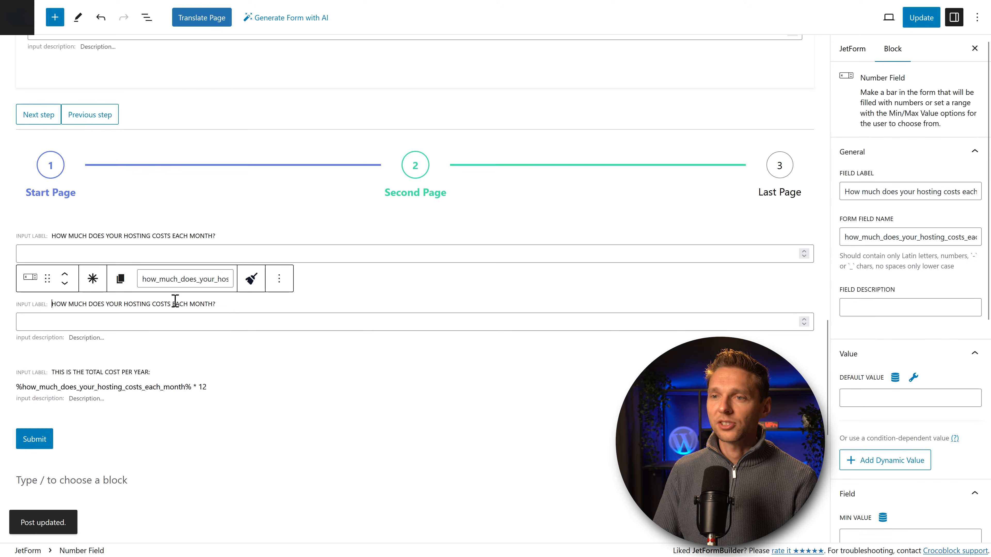
triple_click(856, 189)
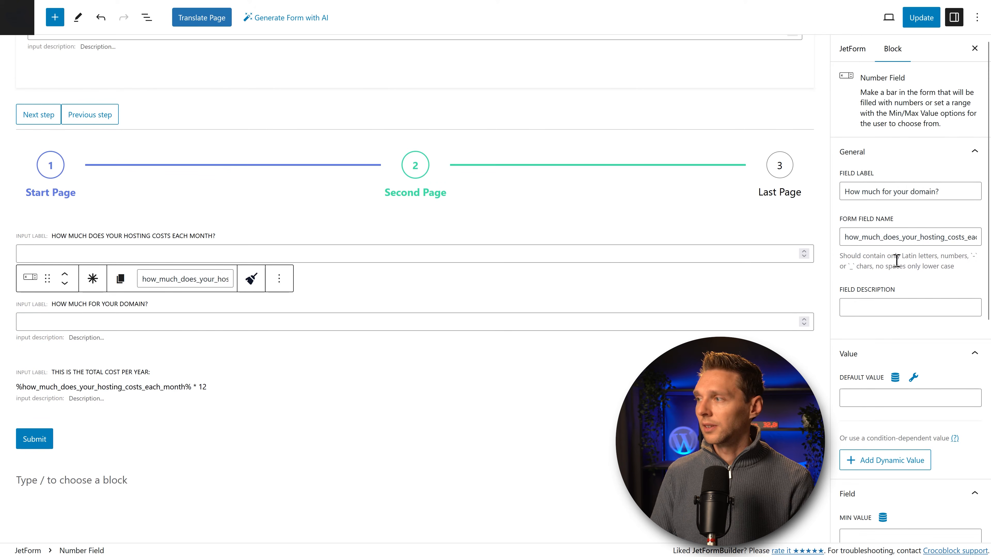
triple_click(951, 194)
key("ctrl+c")
triple_click(893, 237)
key("ctrl+v")
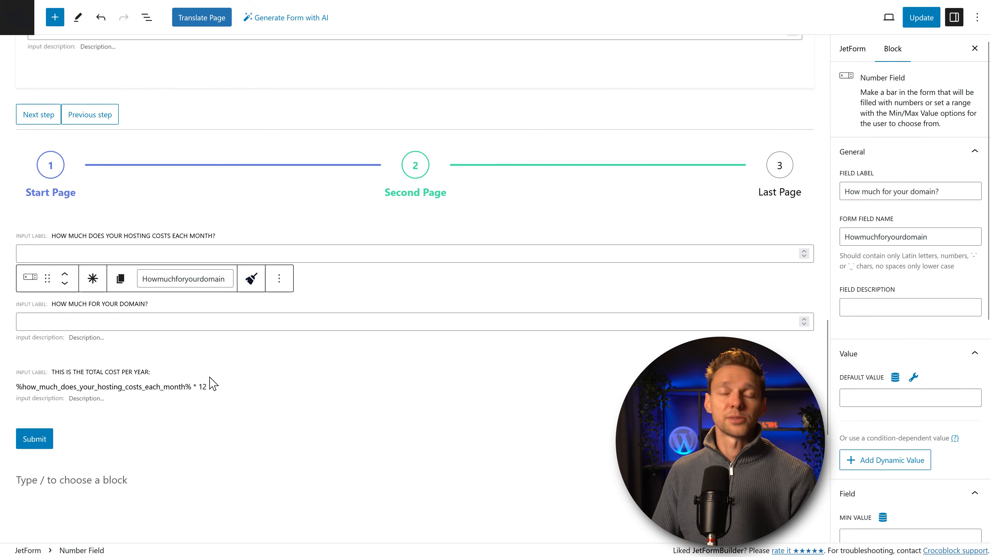
Step: Append + %Howmuchforyourdomain% to the yearly total formula and update the form
left_click(228, 390)
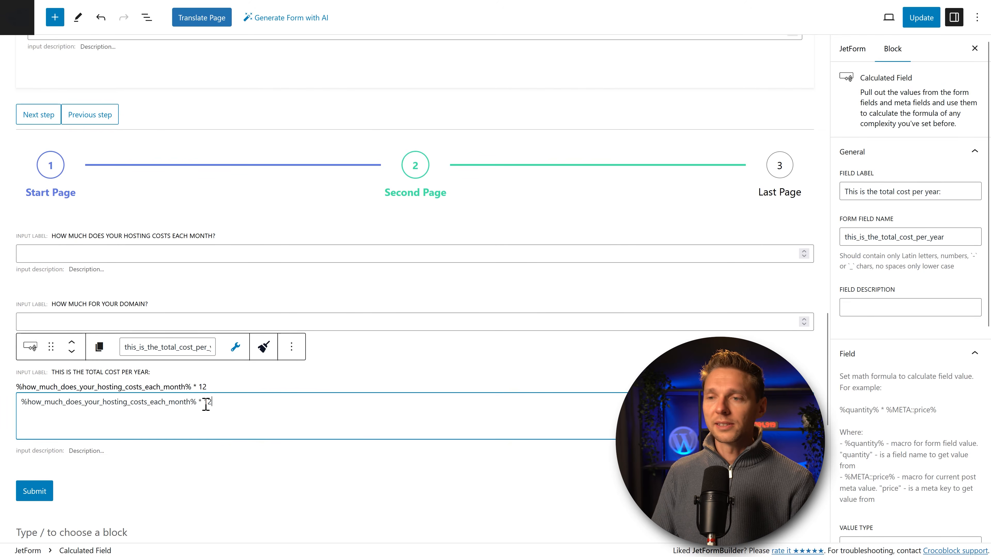
scroll(83, 352, "down", 2)
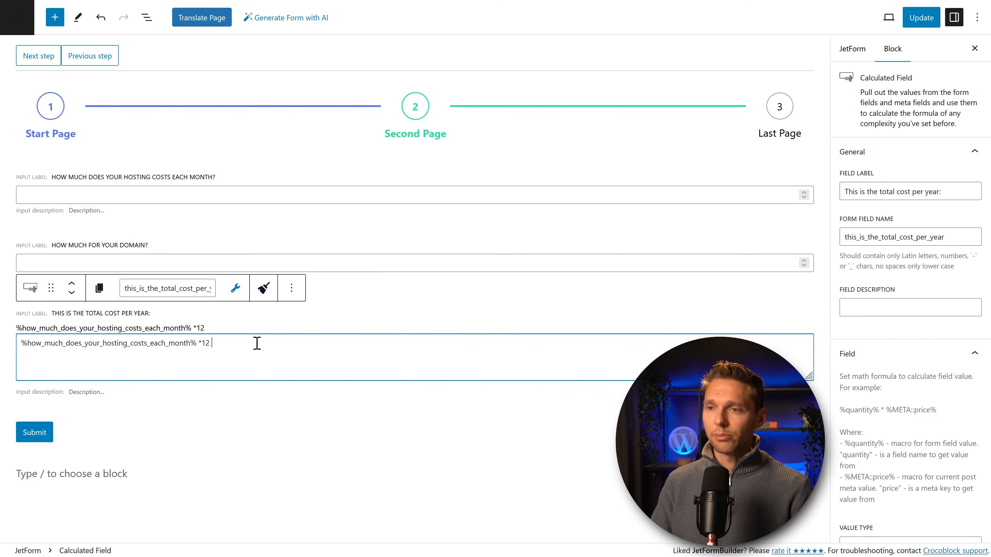
type("+")
left_click(236, 290)
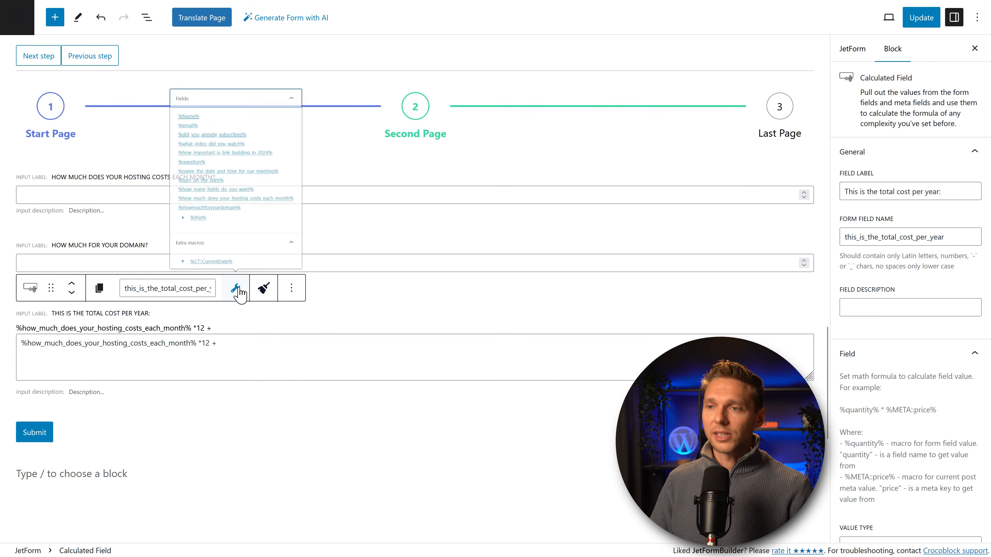
left_click(216, 343)
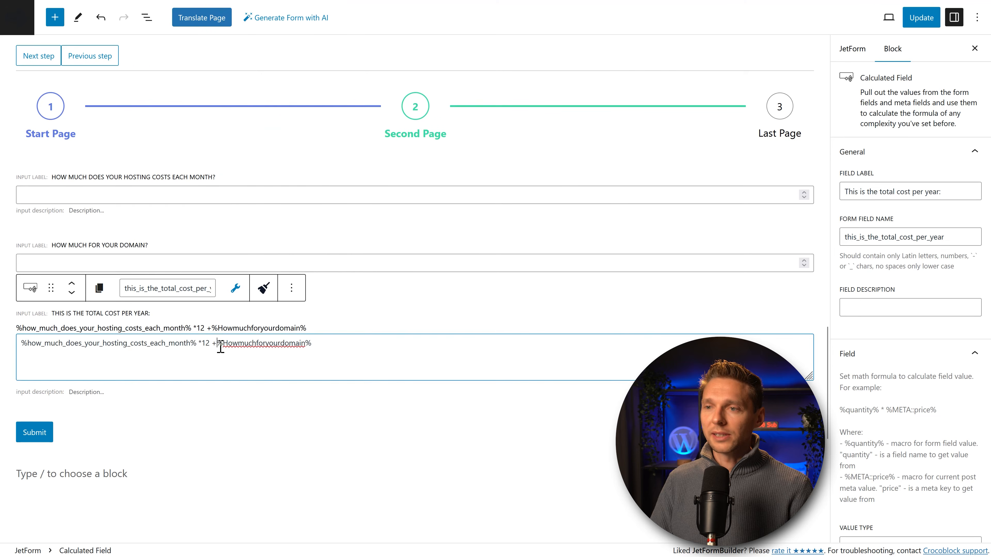
left_click(921, 17)
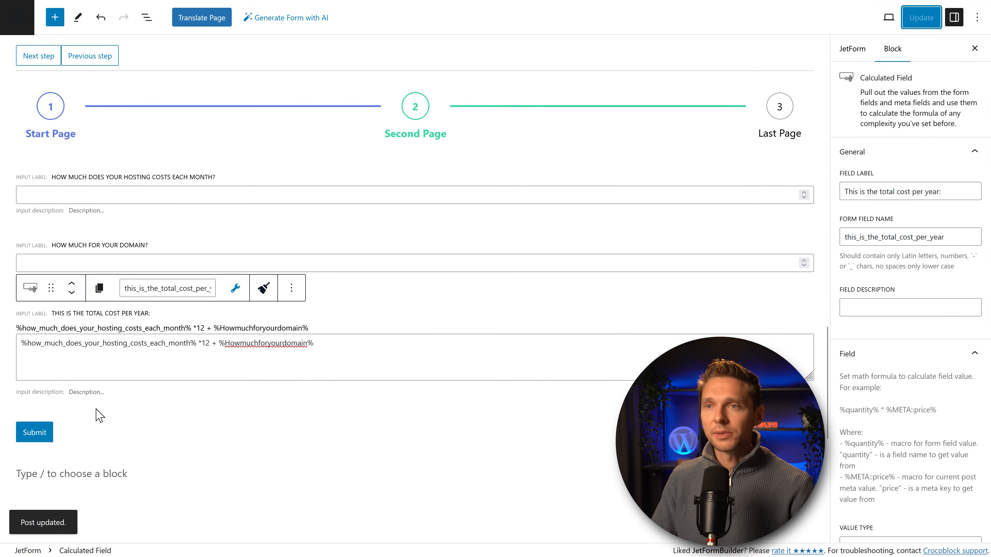
Step: Add a 50/50 Columns block below Submit
left_click(95, 473)
left_click(54, 18)
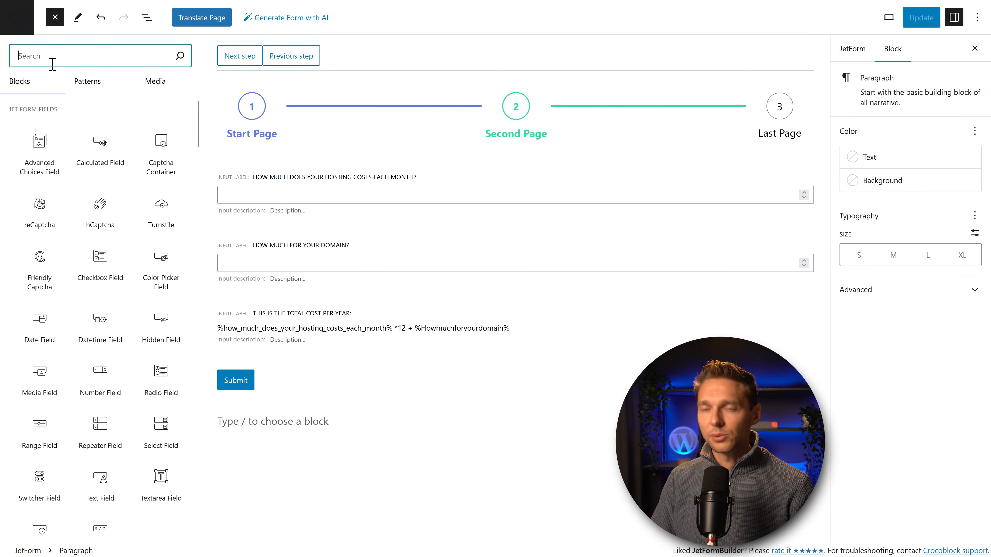
type("column")
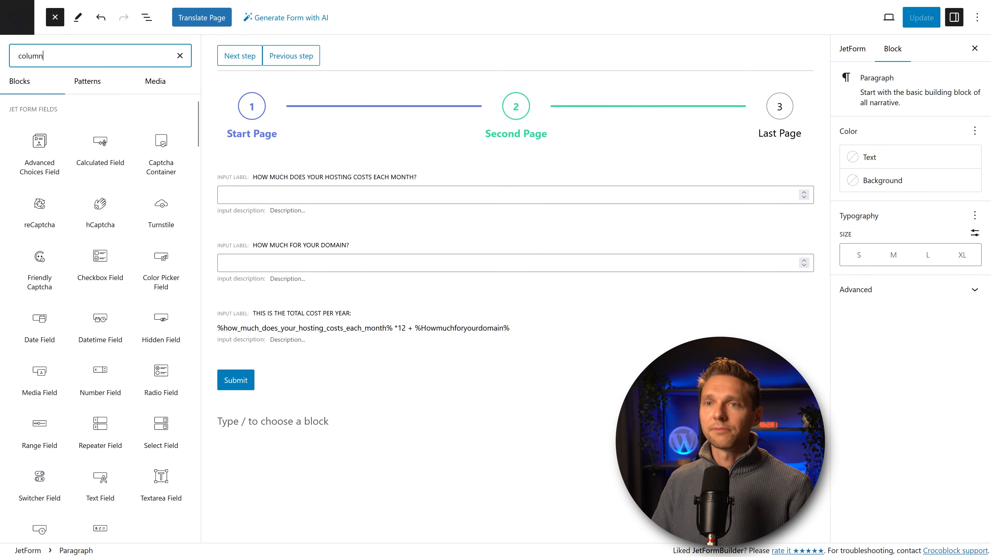
left_click_drag(39, 117, 348, 414)
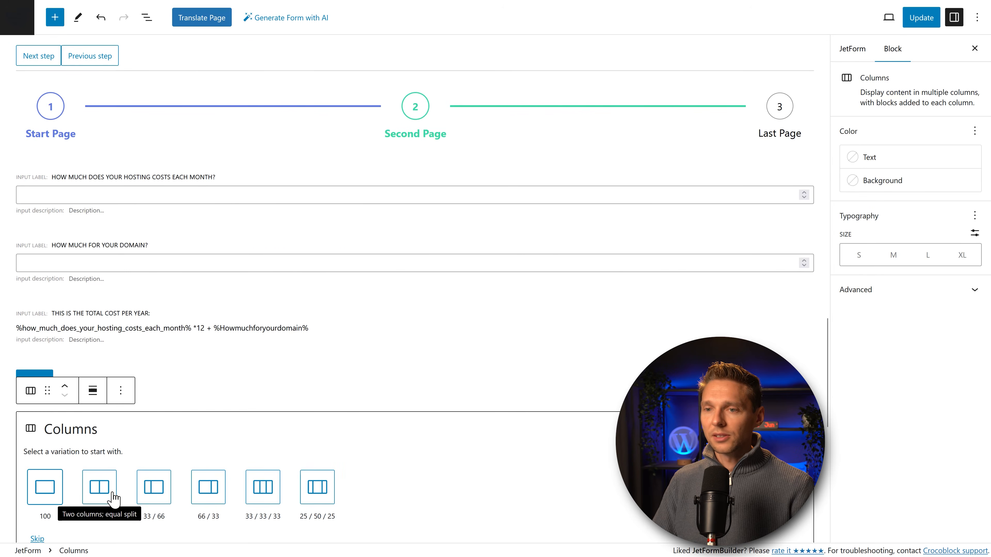
left_click(100, 487)
Step: Move the hosting cost field into the left column and the domain field into the right
left_click(55, 195)
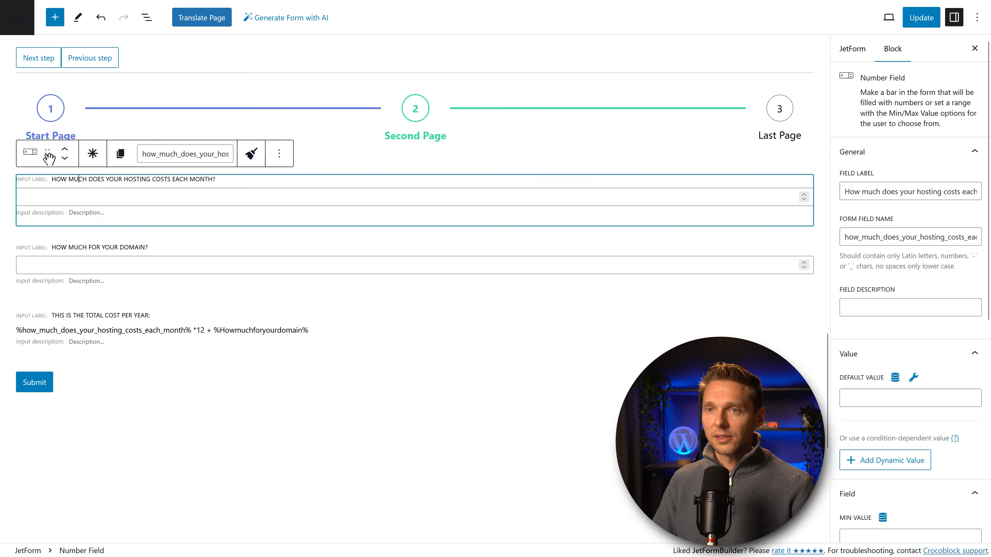
left_click_drag(49, 155, 121, 255)
scroll(97, 254, "up", 5)
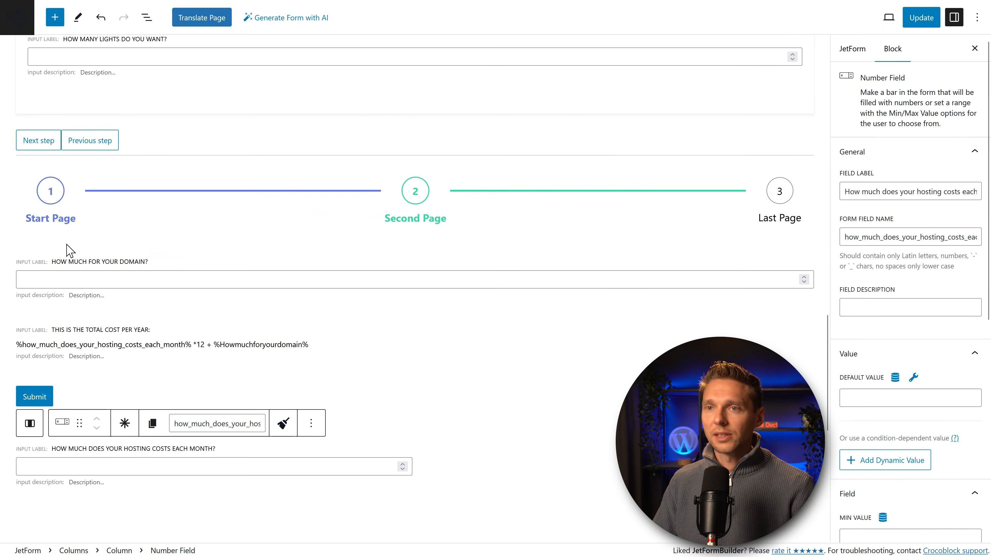
left_click(62, 279)
left_click_drag(48, 236, 440, 319)
Step: Move the yearly total and Submit beneath the columns, then update the form
scroll(339, 323, "up", 5)
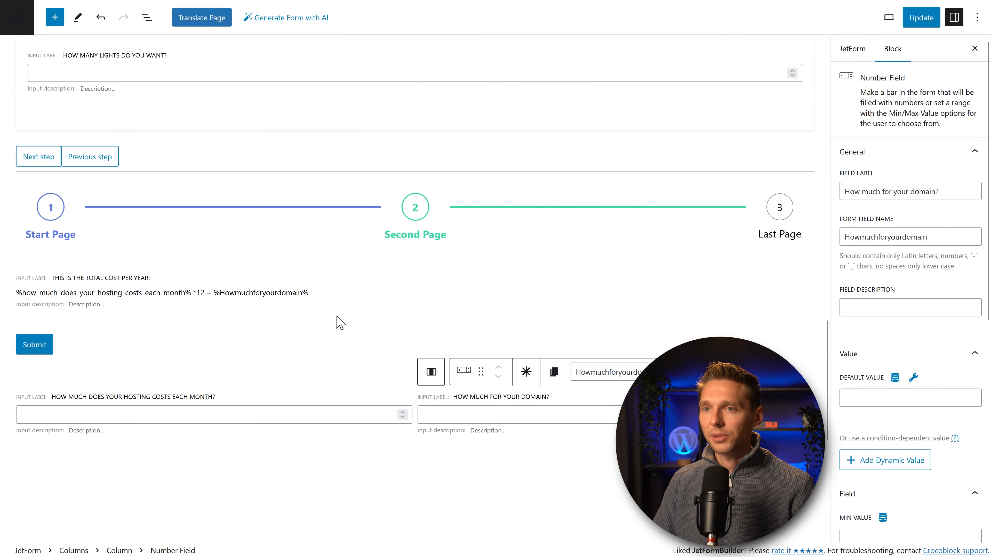
left_click(83, 297)
left_click_drag(49, 258, 65, 304)
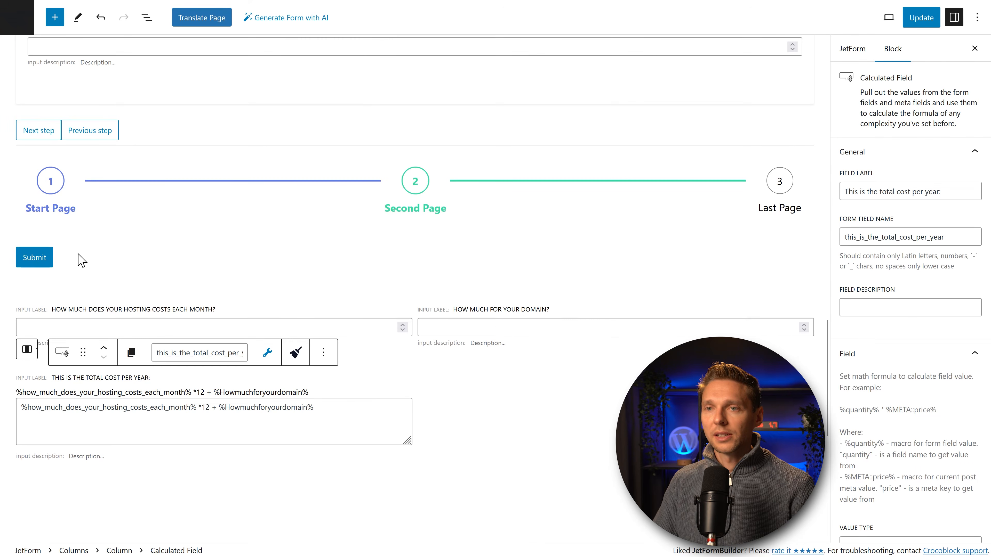
left_click(80, 260)
left_click_drag(49, 226, 62, 312)
scroll(103, 341, "up", 6)
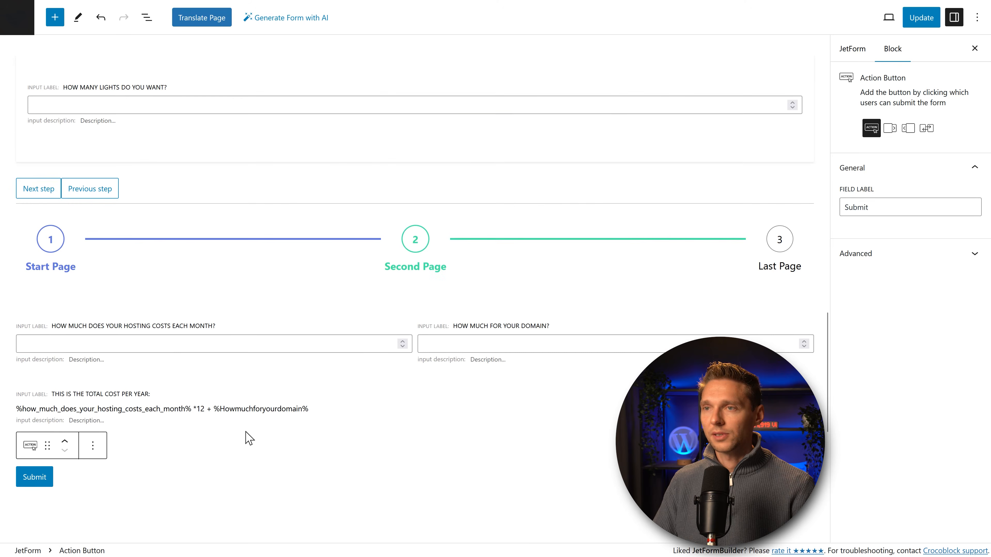
left_click(147, 18)
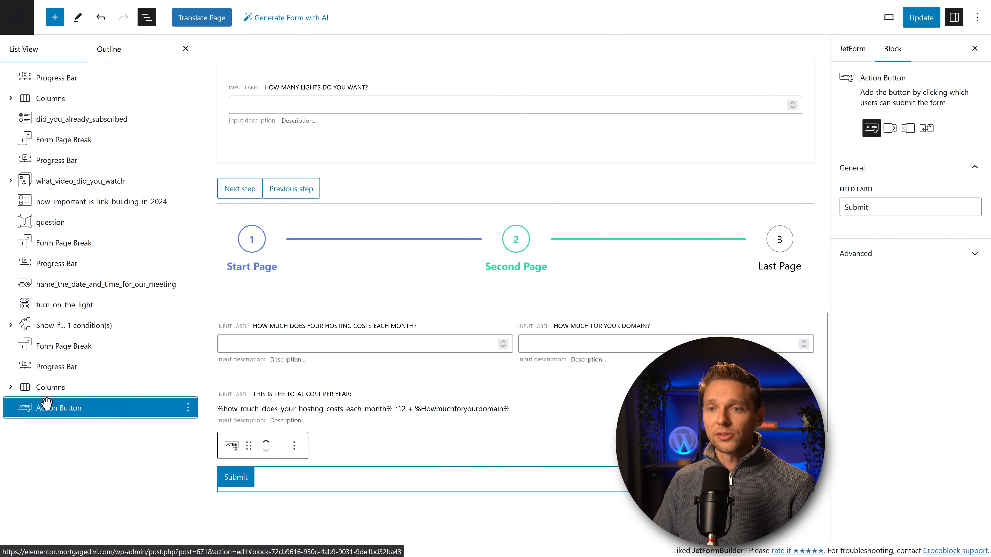
left_click_drag(48, 388, 59, 385)
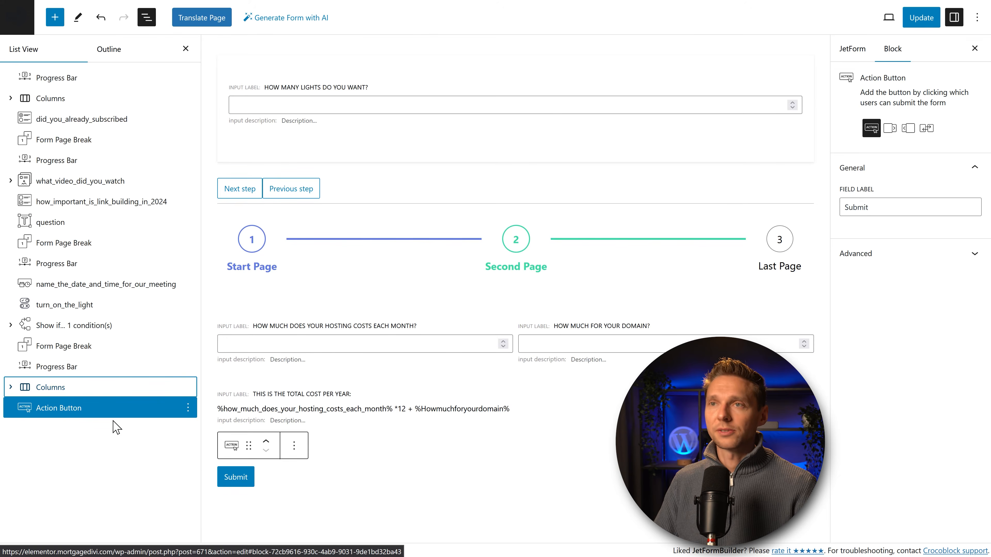
scroll(404, 223, "down", 3)
left_click(916, 20)
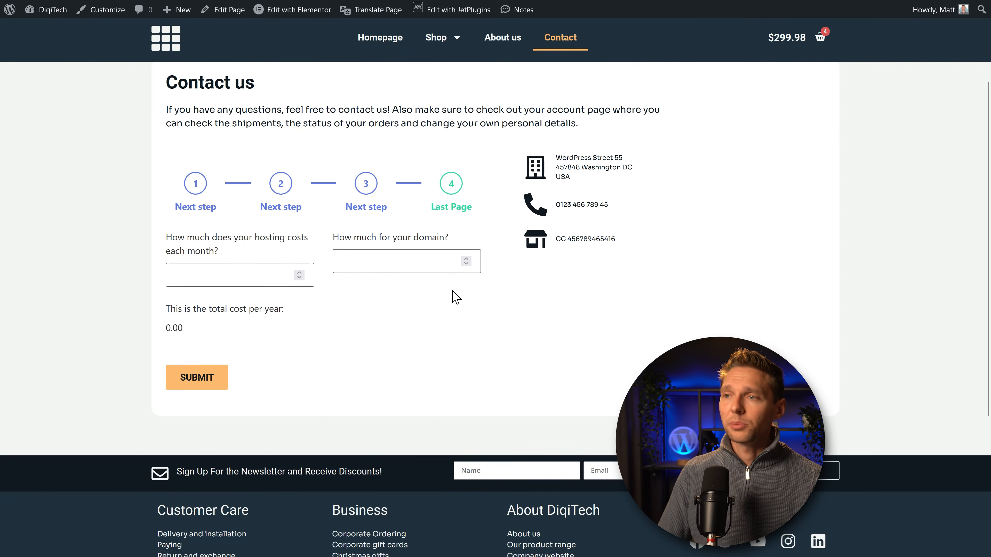
Step: On the live Contact page, enter 2.99 for hosting; the yearly total shows 40.88
left_click(257, 275)
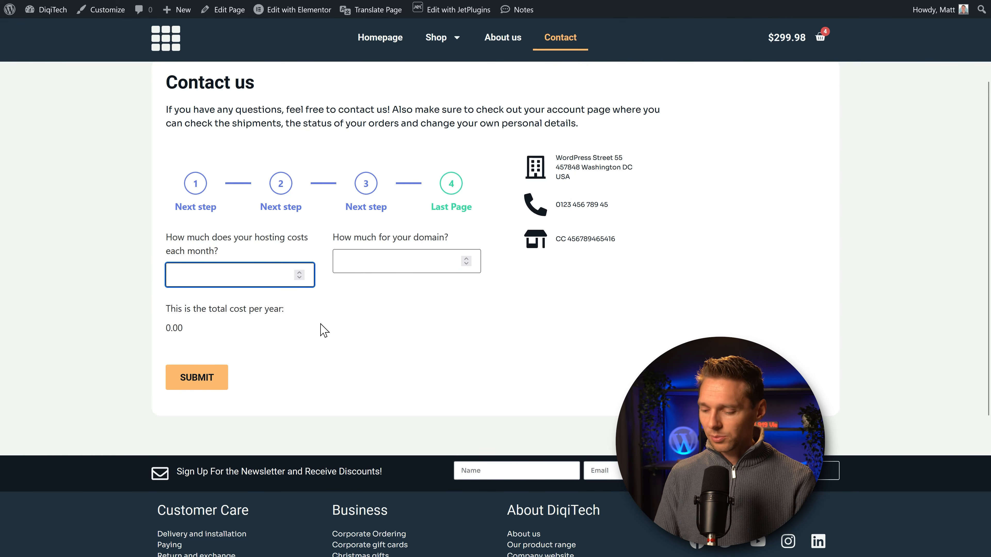
type("2.99")
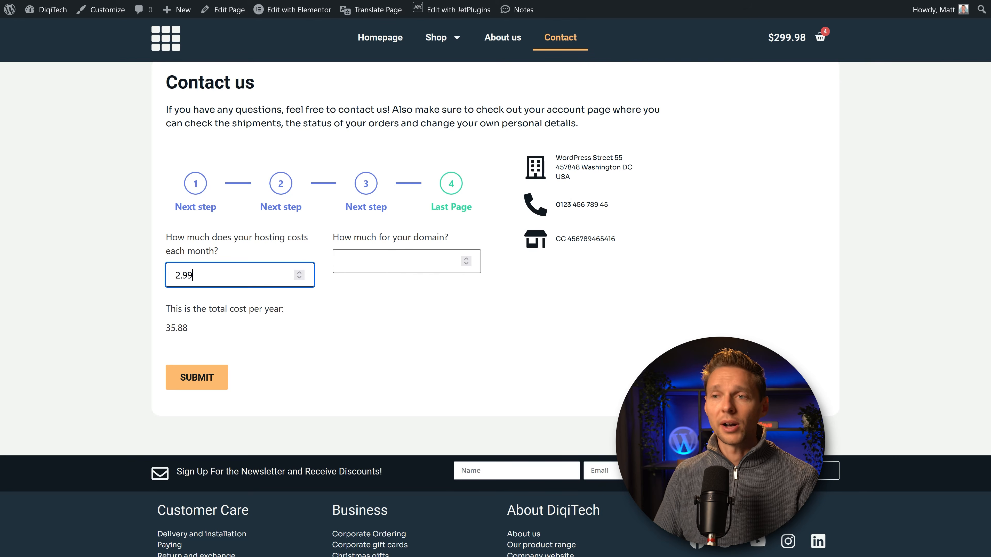
double_click(190, 331)
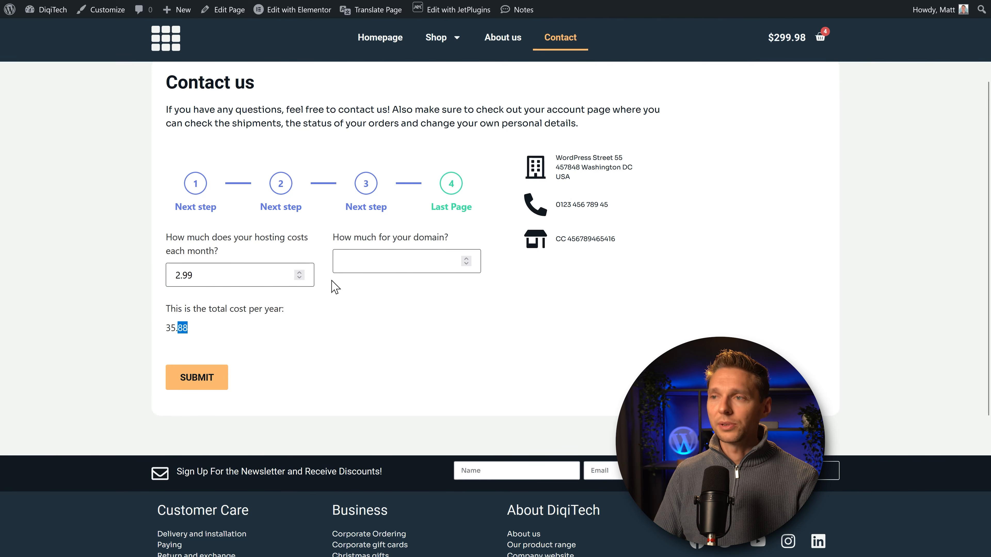
left_click(361, 266)
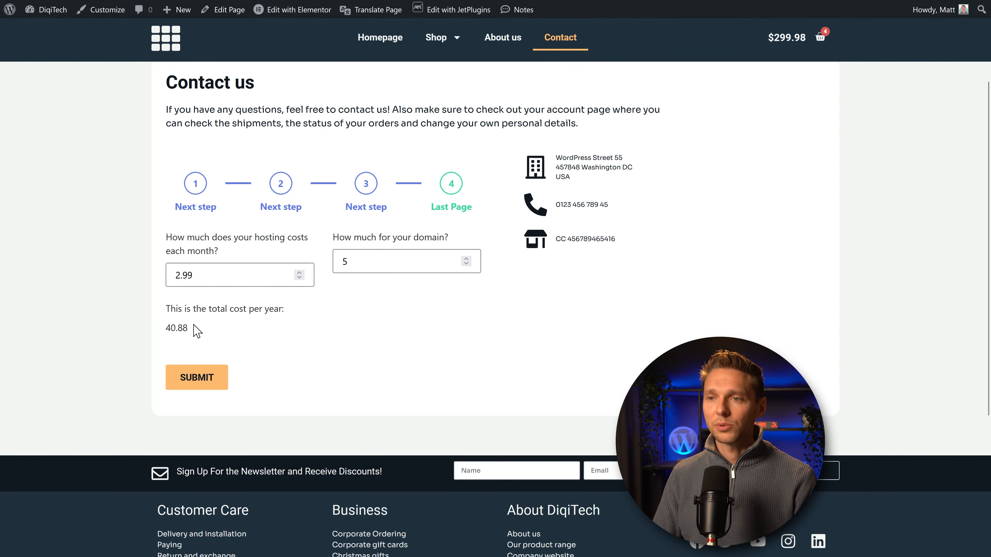
double_click(176, 328)
left_click(217, 339)
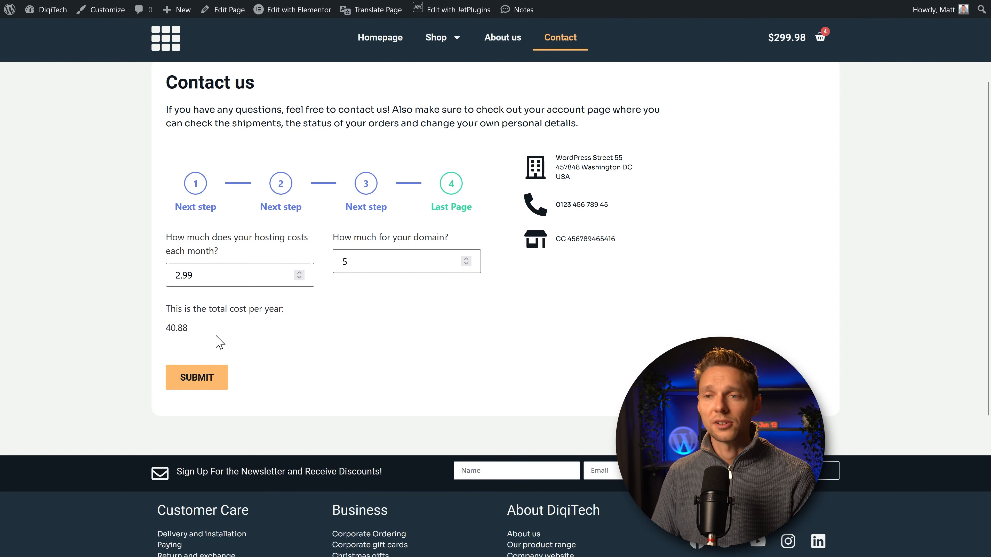
Step: Change the domain cost to 25 so the yearly total reads 60.88
left_click(354, 261)
left_click_drag(353, 261, 340, 271)
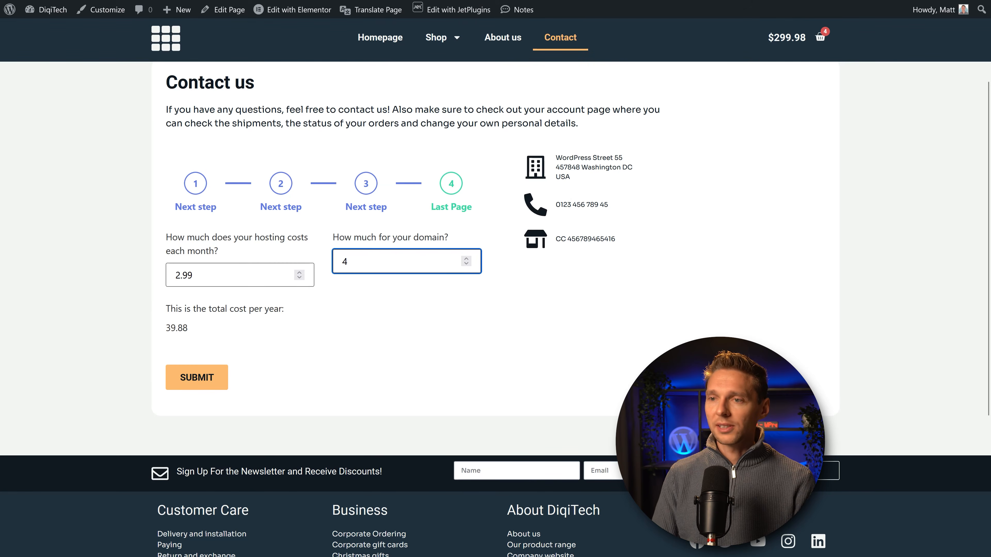
left_click(372, 319)
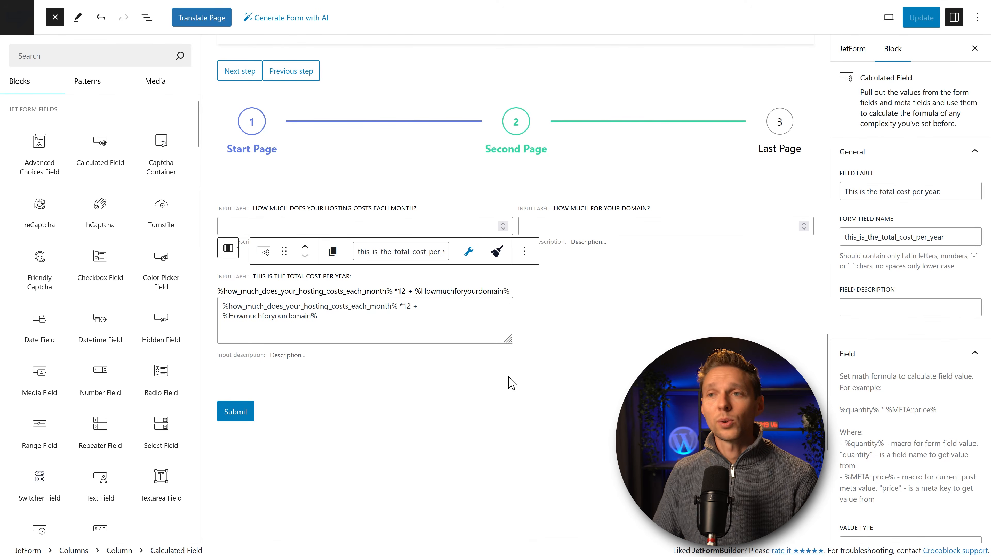
Step: Add a 'What is your favourite color?' Color Picker below the yearly total, then choose purple on the live form
left_click_drag(161, 265, 294, 377)
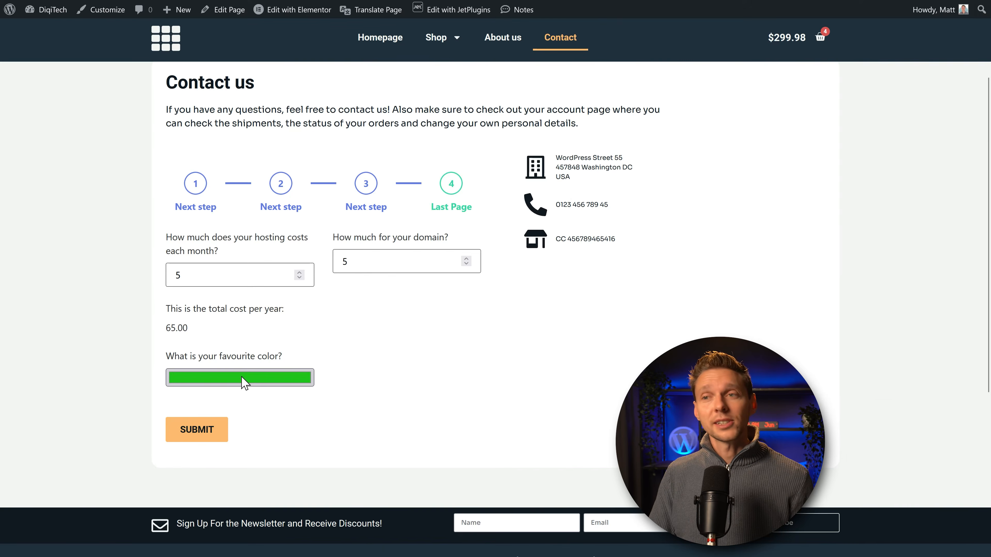
left_click(241, 378)
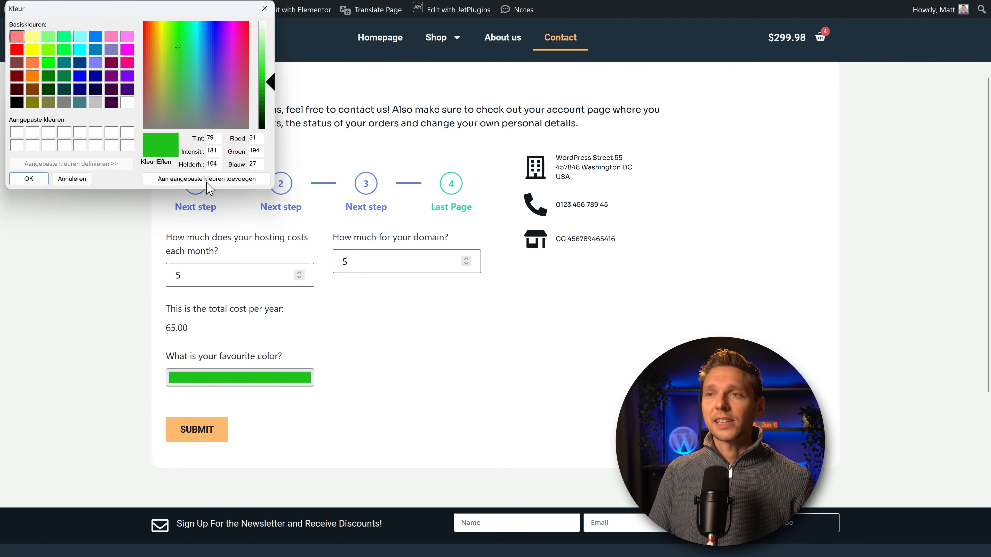
left_click_drag(212, 80, 227, 67)
left_click(29, 178)
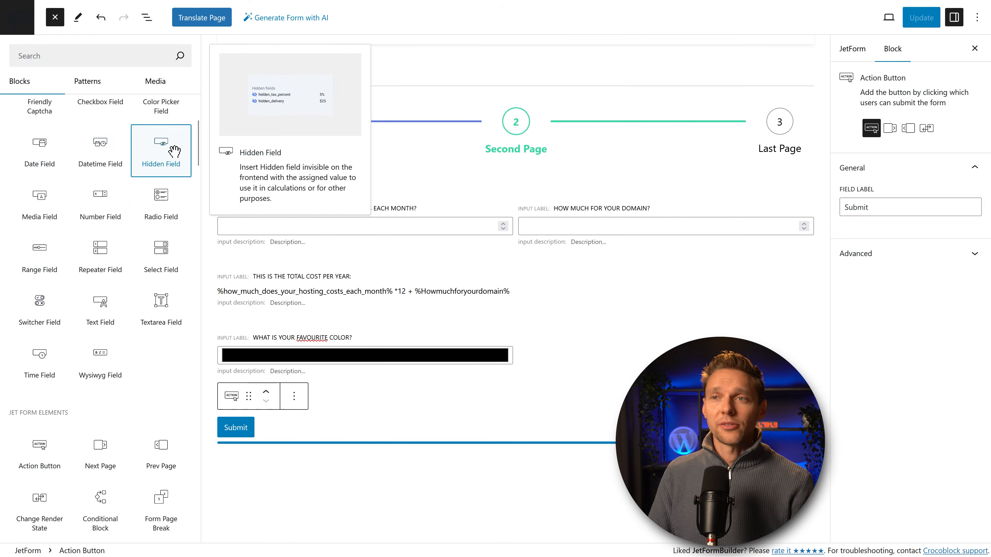
Step: Try a Hidden Field below the colour picker, review its Field Value settings, then remove it
left_click_drag(153, 164, 304, 394)
scroll(309, 421, "down", 5)
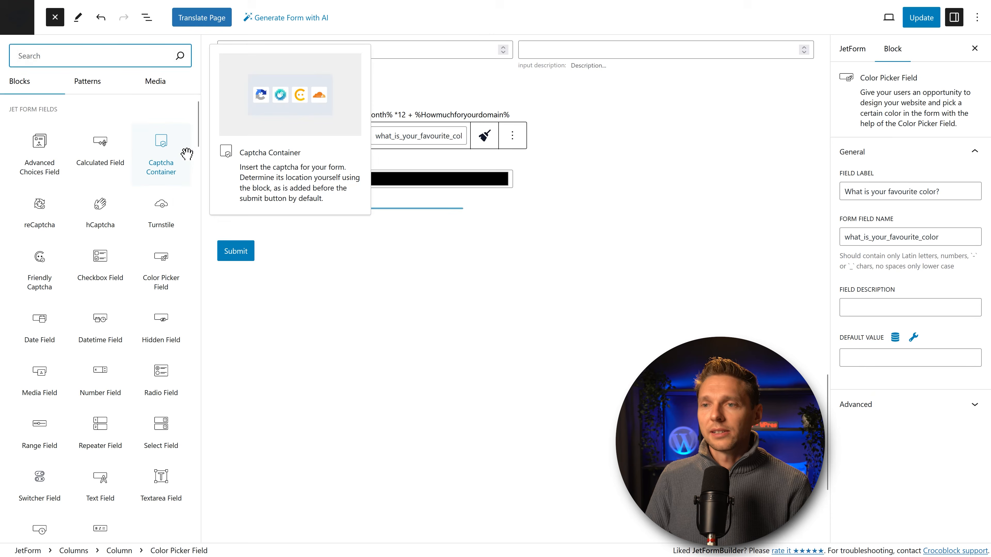
middle_click(187, 153)
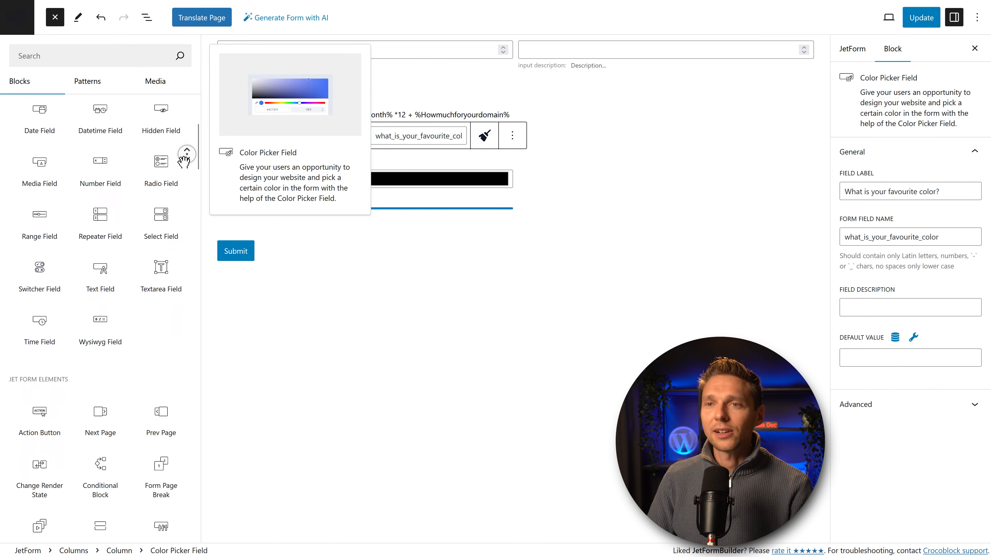
middle_click(184, 160)
Step: Add a Media Field labelled 'Upload your CV here' above Submit, leaving upload access unchanged
left_click_drag(46, 169, 284, 228)
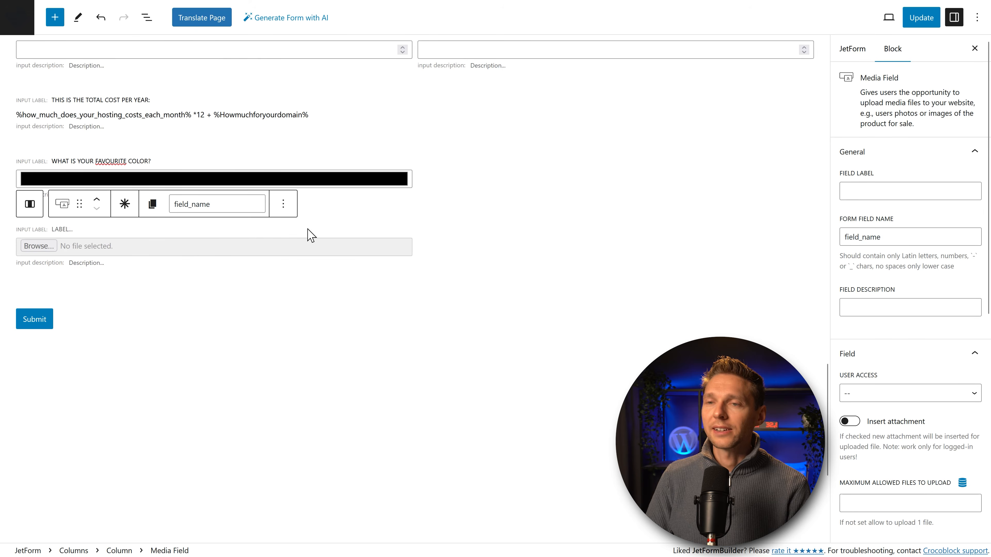
left_click(111, 250)
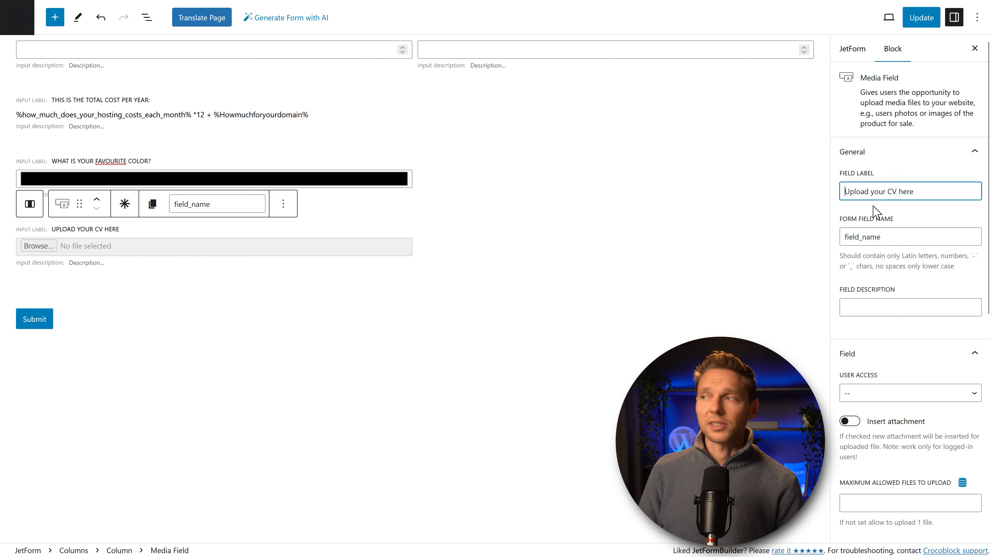
left_click(904, 209)
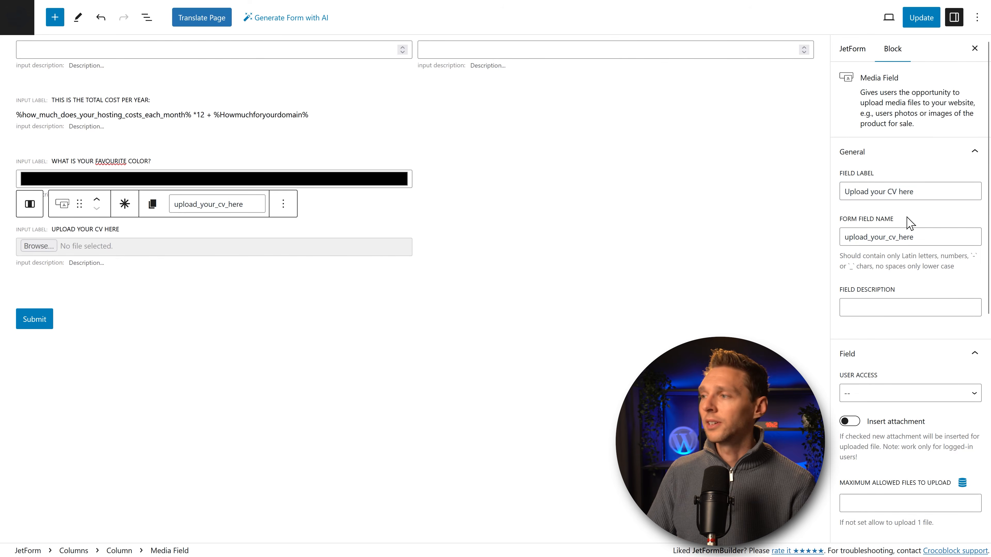
scroll(911, 259, "down", 3)
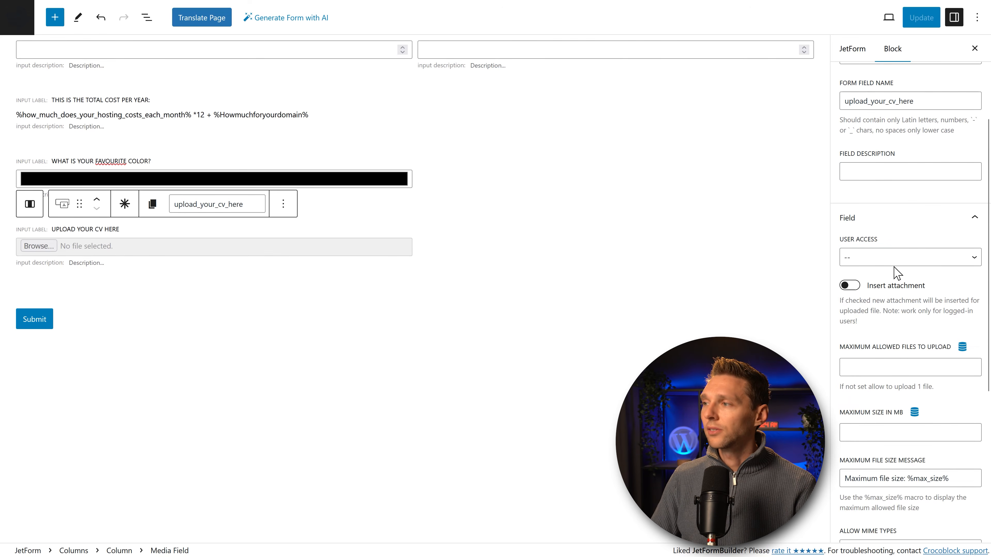
left_click(889, 258)
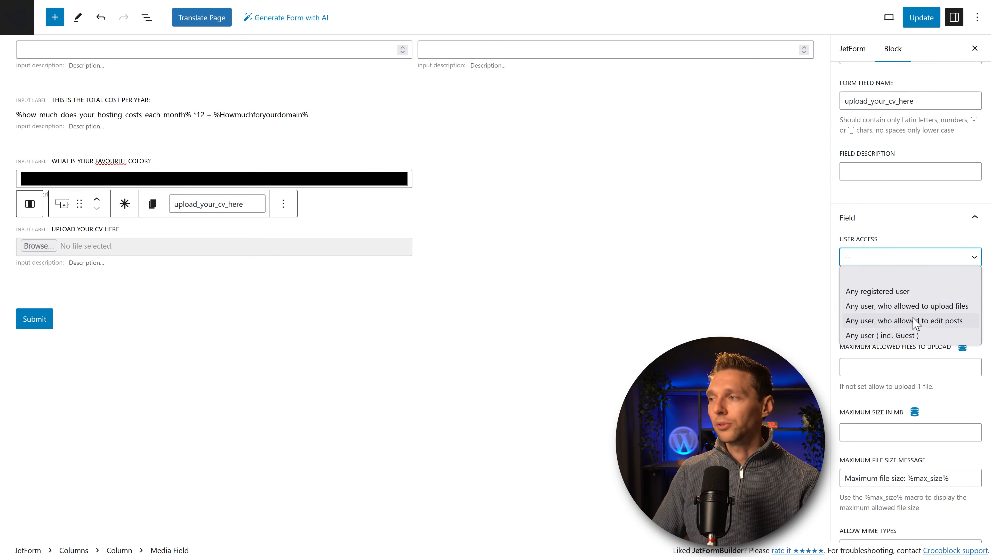
left_click(863, 276)
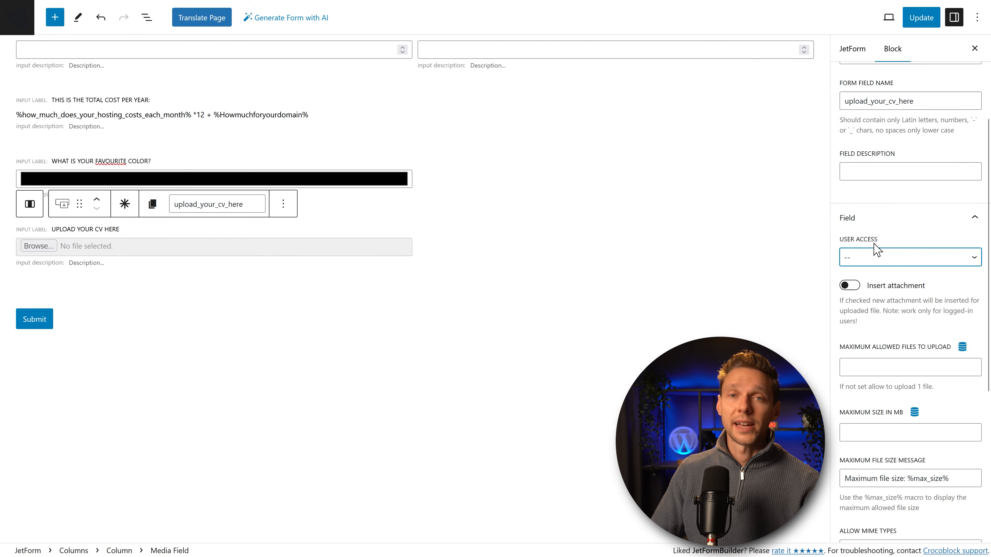
Step: Limit the CV upload to one file with a 2 MB maximum size
scroll(883, 278, "down", 1)
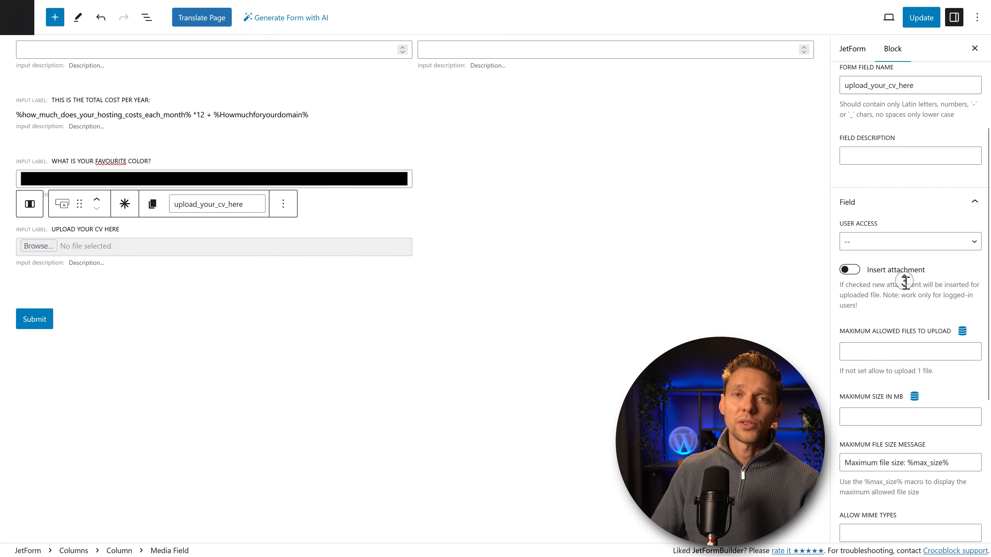
scroll(905, 281, "down", 3)
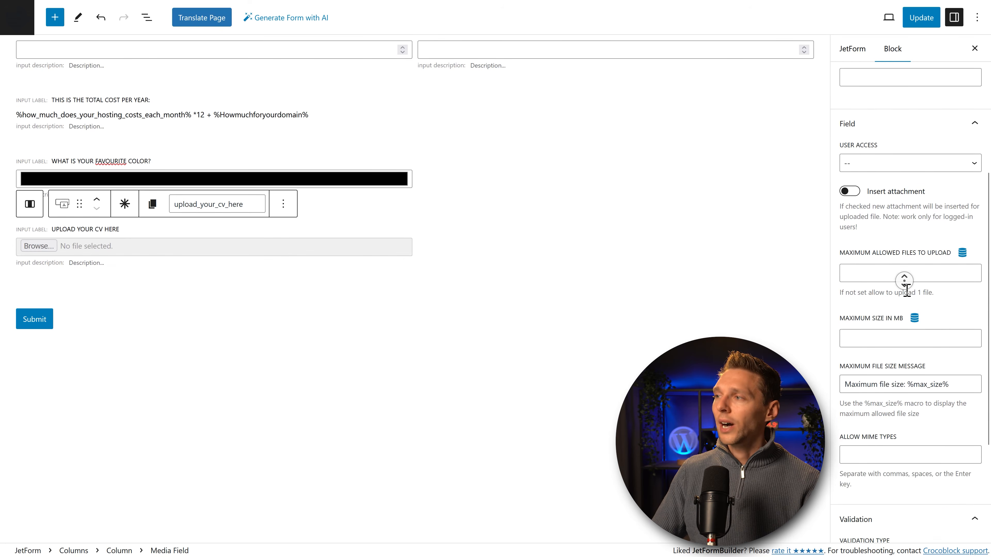
left_click(878, 237)
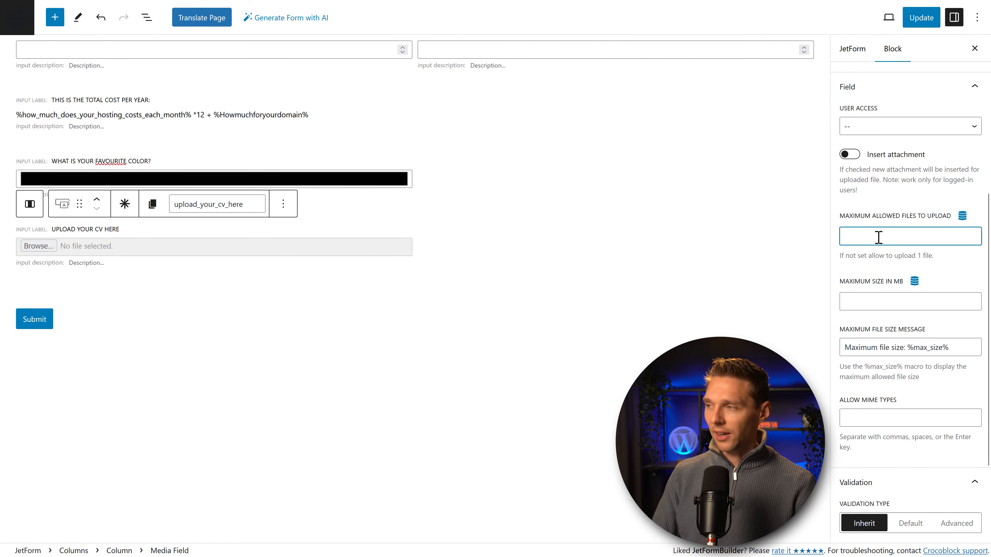
left_click(872, 308)
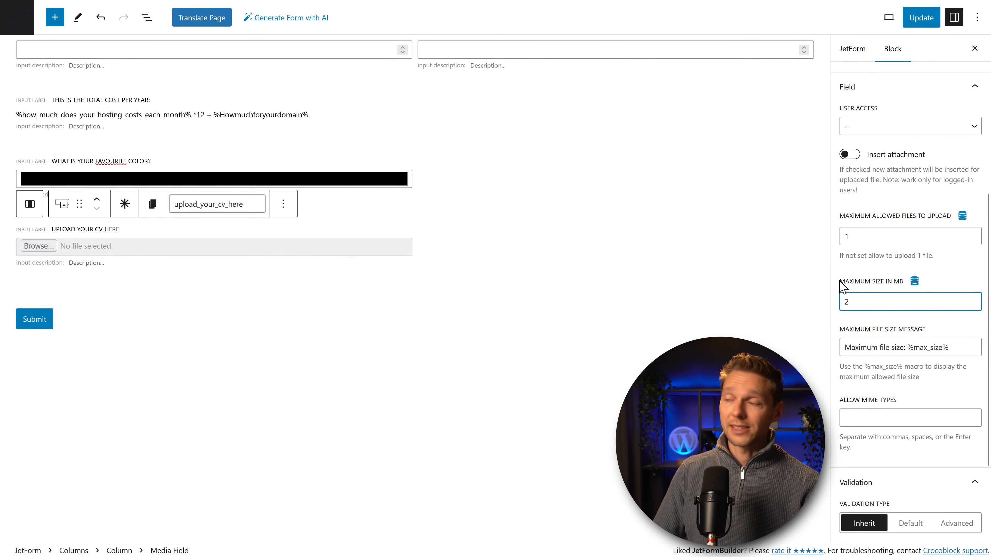
left_click(857, 324)
left_click(855, 330)
left_click(924, 318)
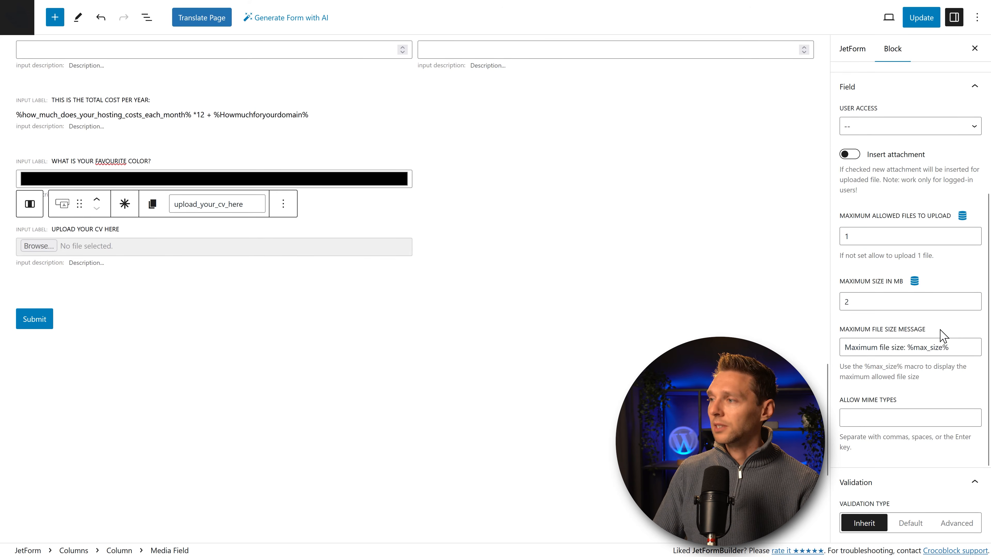
scroll(948, 320, "down", 3)
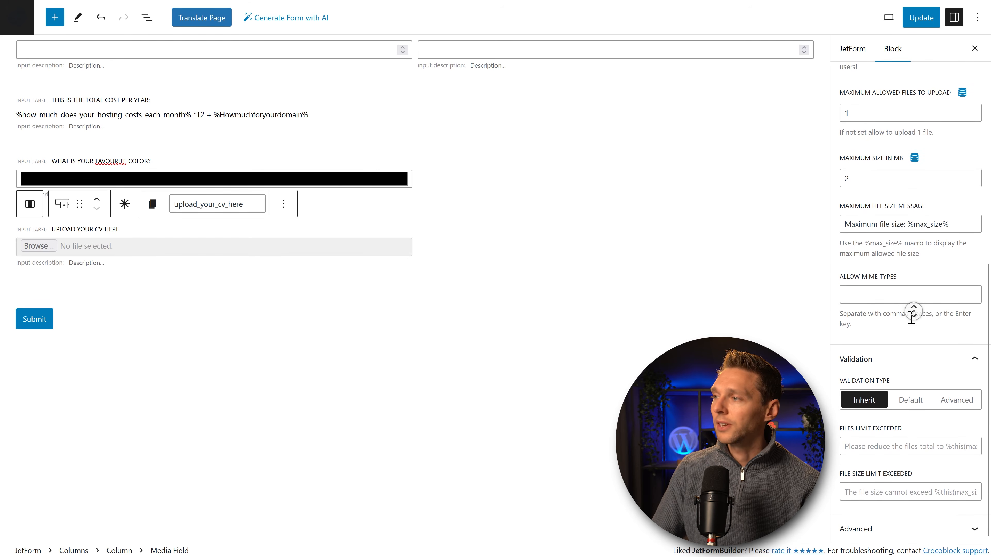
Step: Restrict the allowed file type to application/pdf
left_click(871, 302)
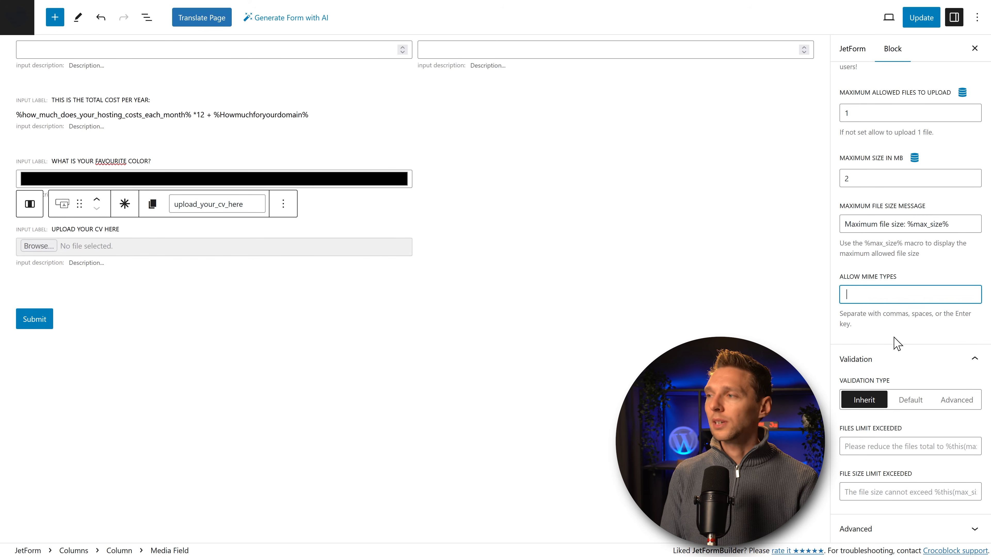
type("pdf")
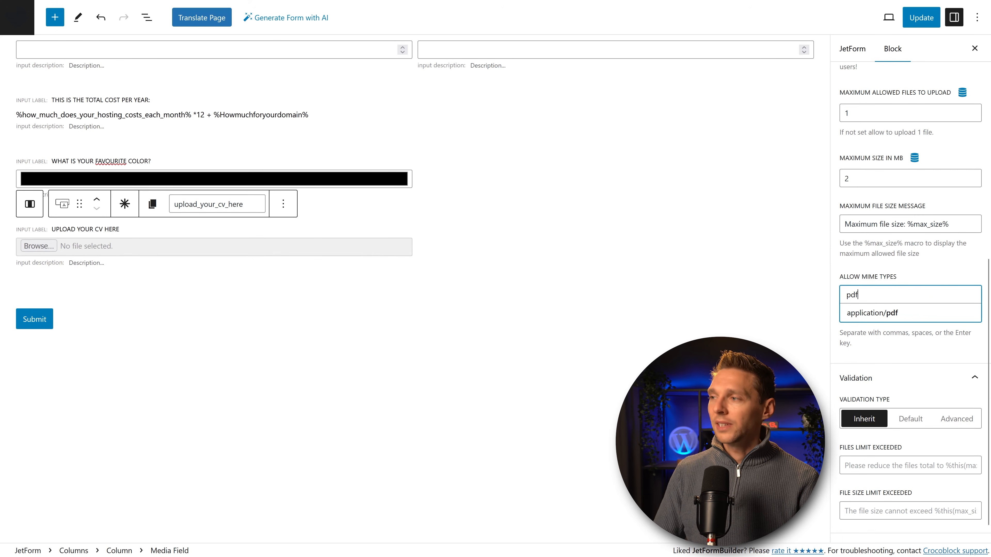
left_click(878, 313)
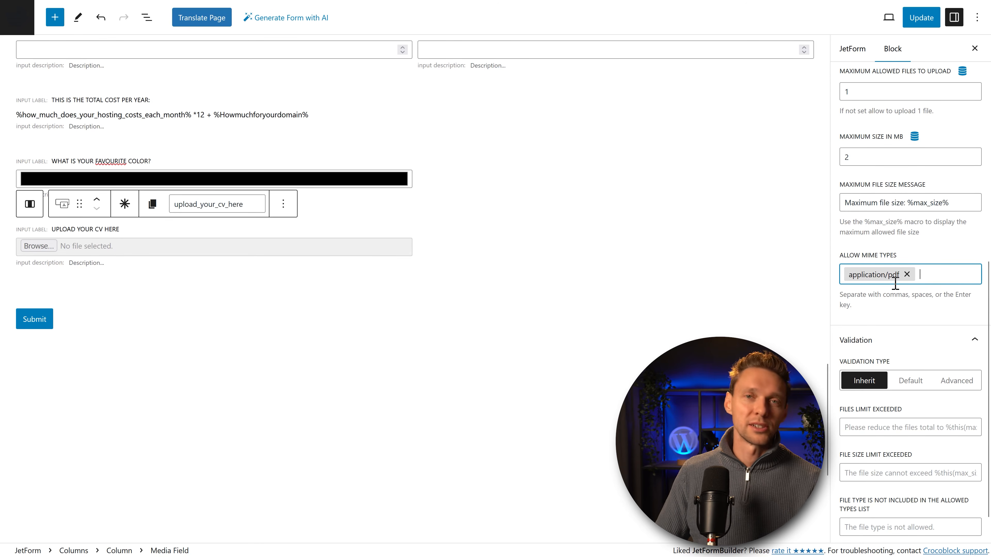
left_click(905, 294)
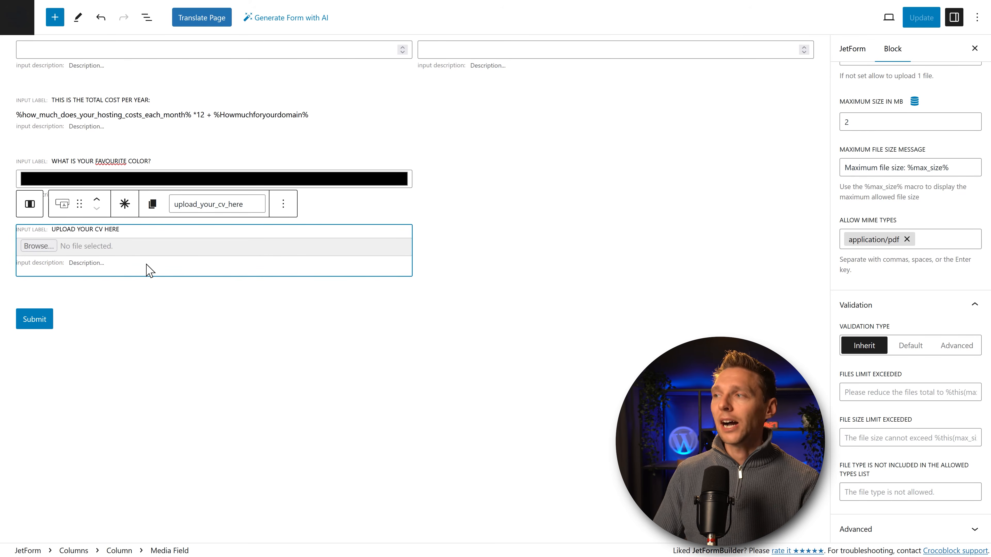
scroll(854, 59, "up", 10)
Step: In the JetForm settings, open and review the first Send Email action, then close it
left_click(855, 49)
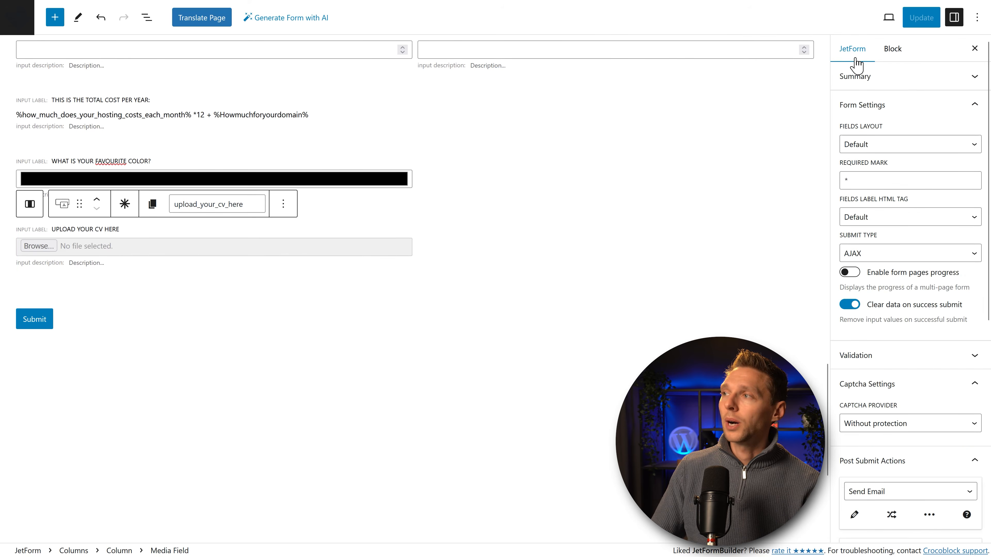
middle_click(910, 156)
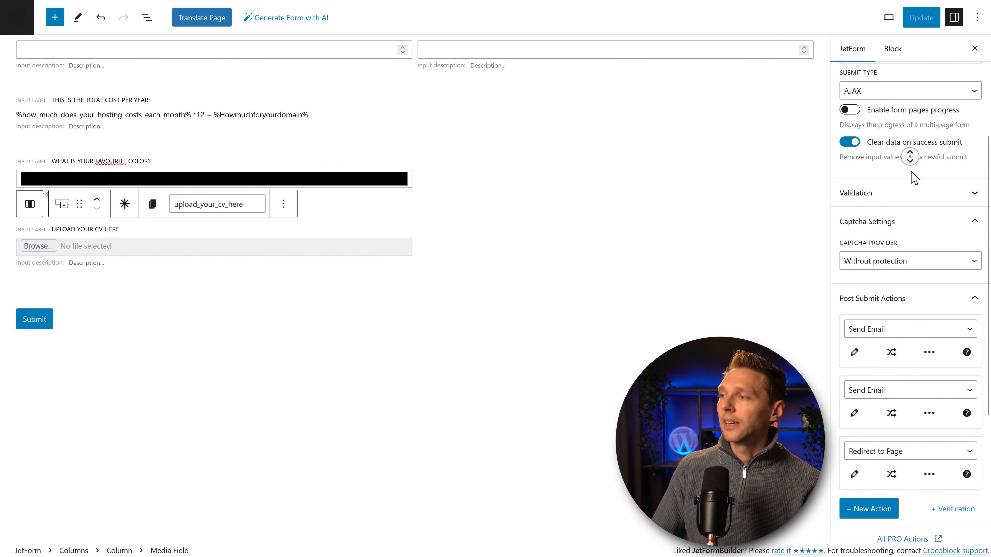
middle_click(911, 171)
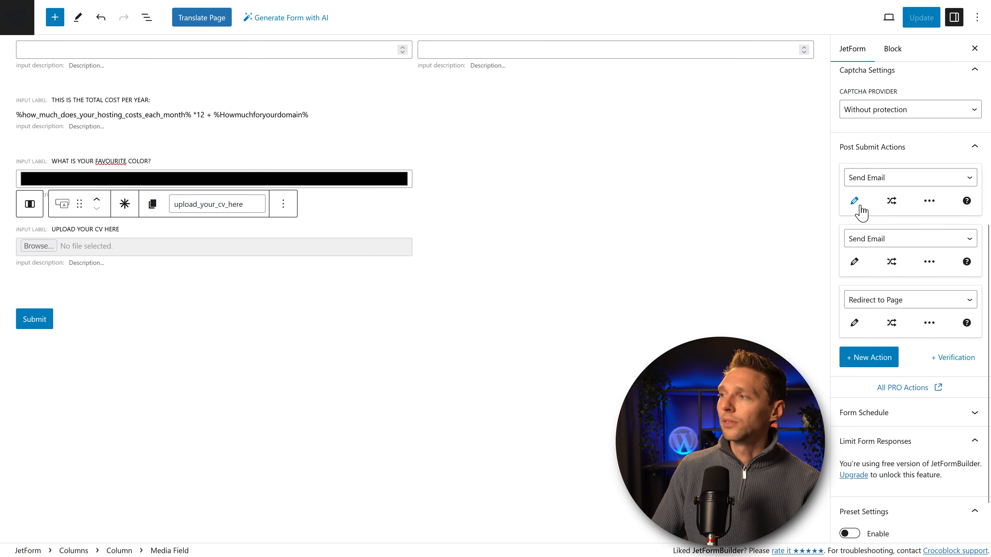
left_click(890, 181)
left_click(893, 183)
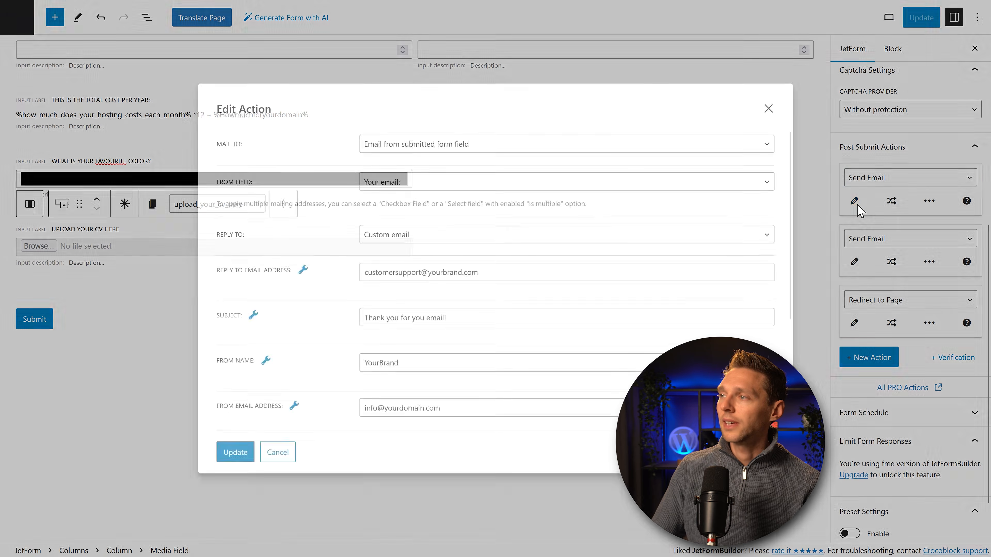
left_click(854, 200)
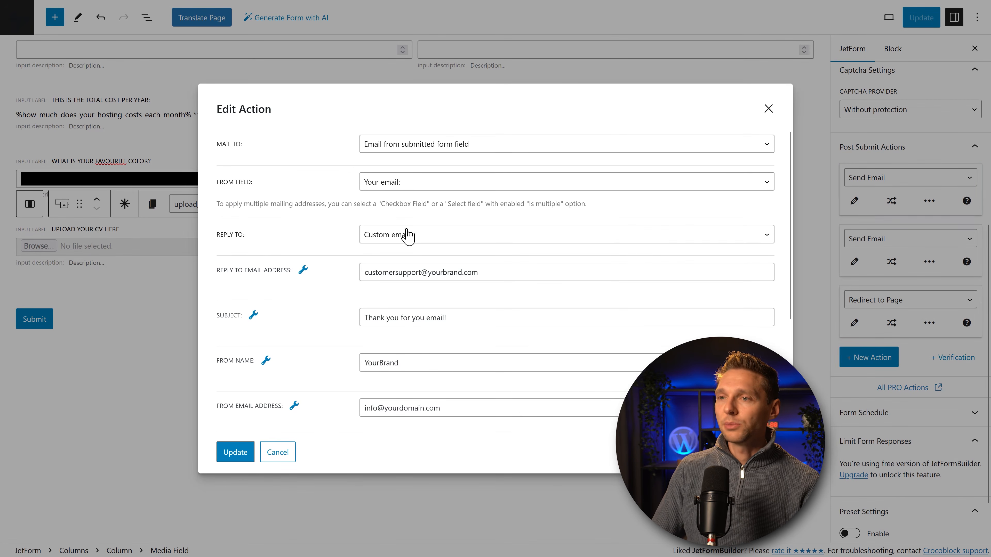
scroll(403, 295, "down", 3)
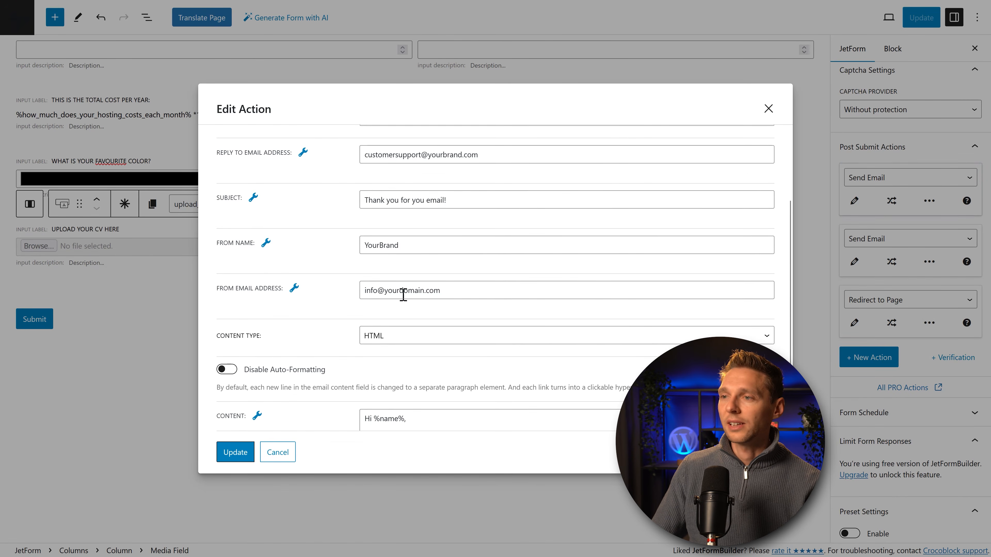
left_click(767, 109)
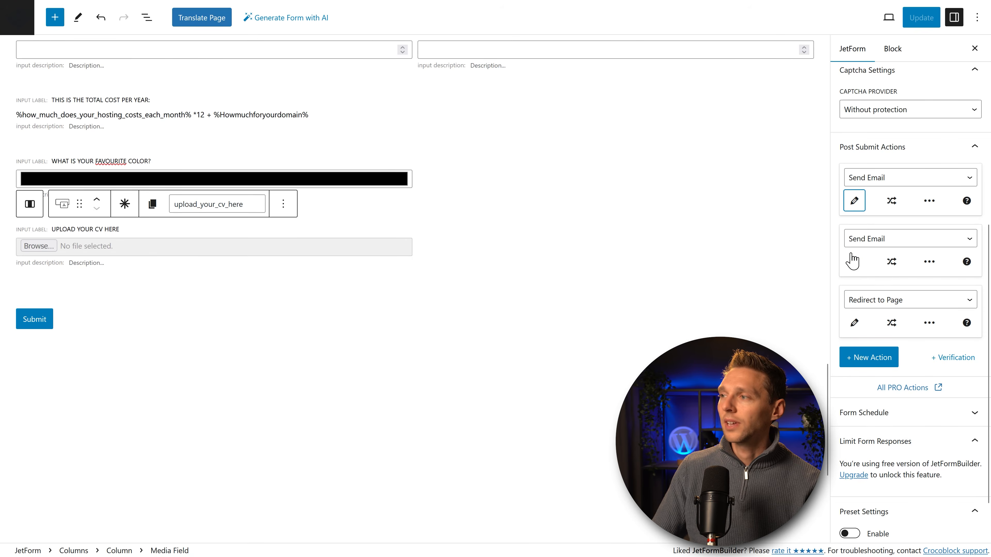
Step: Add upload_your_cv_here as the attachment of the second Send Email action and update it
left_click(854, 265)
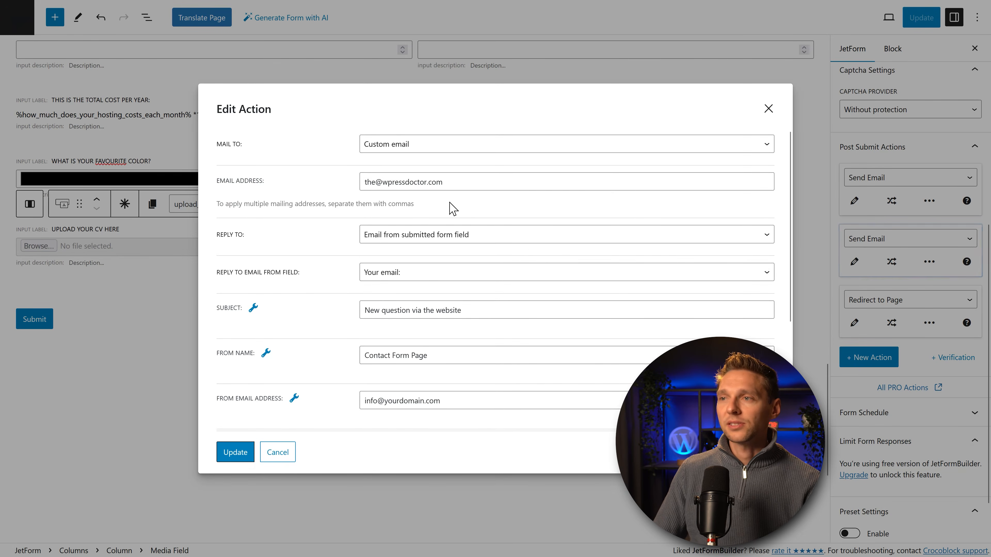
left_click(461, 188)
left_click_drag(460, 189, 352, 212)
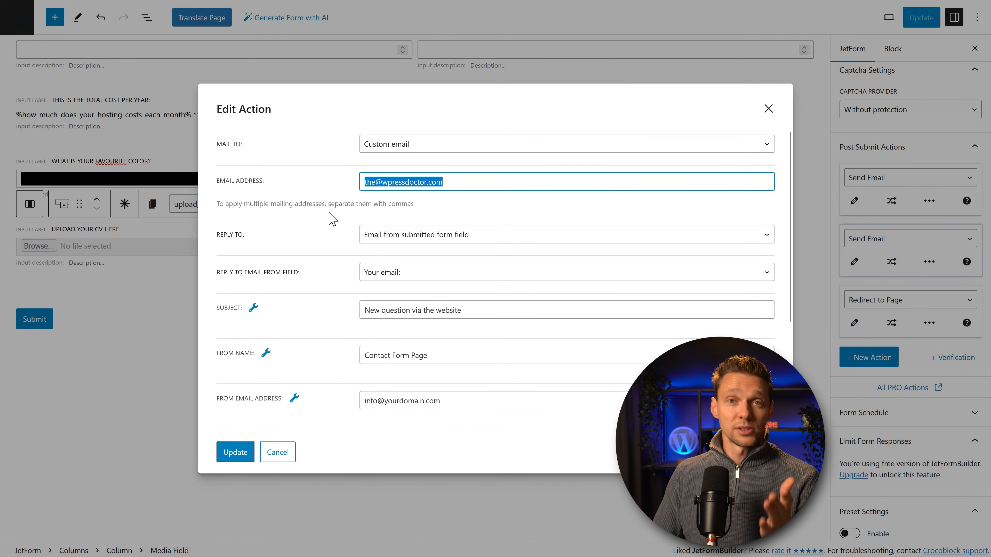
left_click(327, 204)
middle_click(345, 214)
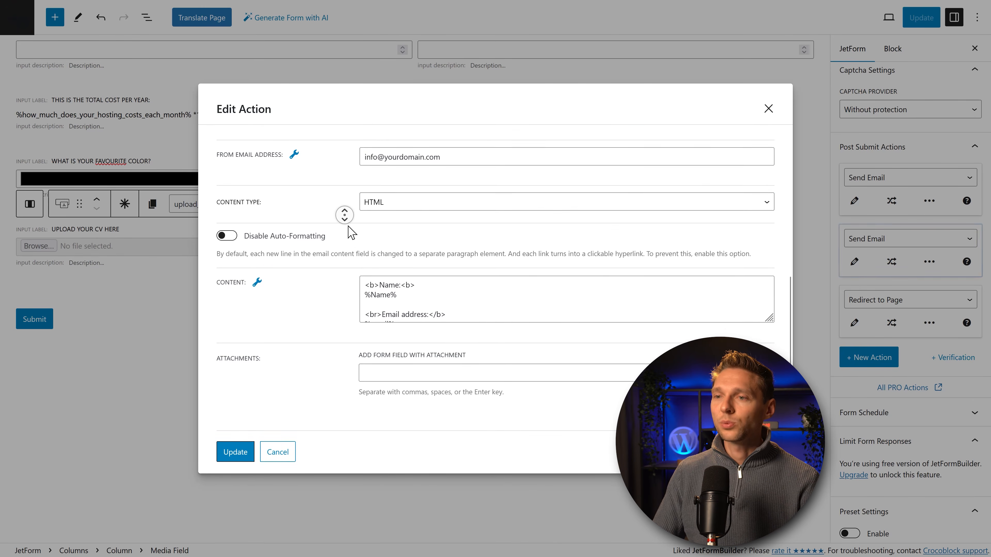
middle_click(350, 228)
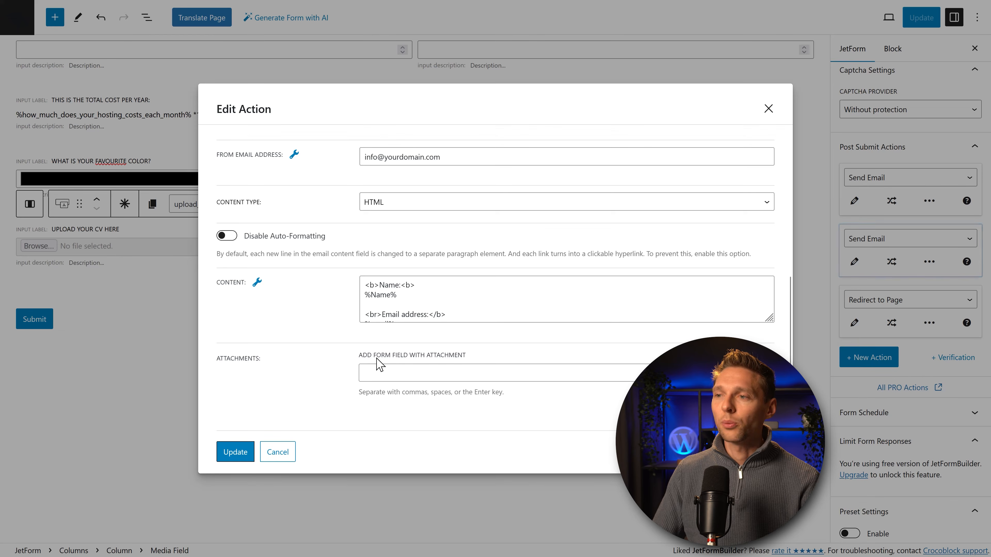
left_click(420, 371)
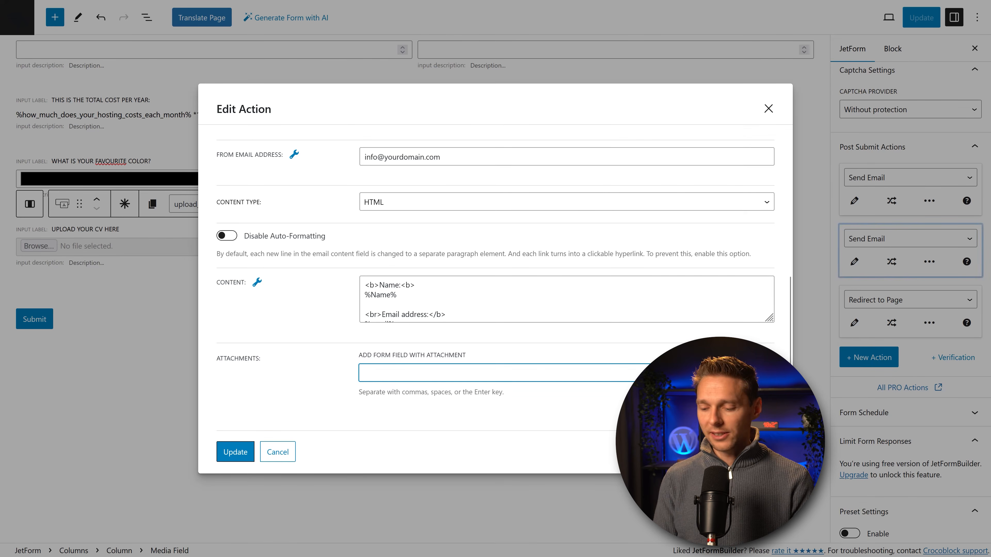
type("uploa")
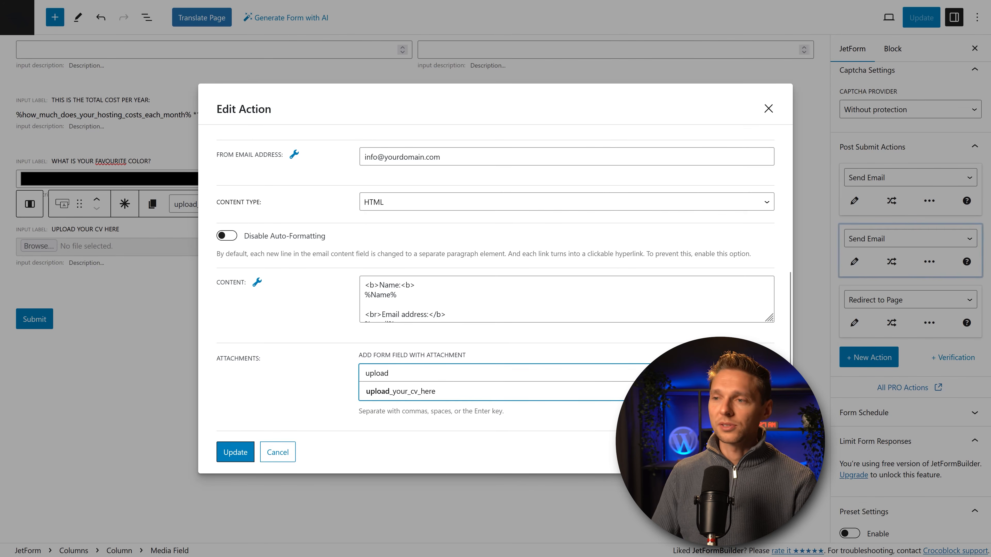
type("d")
left_click(406, 391)
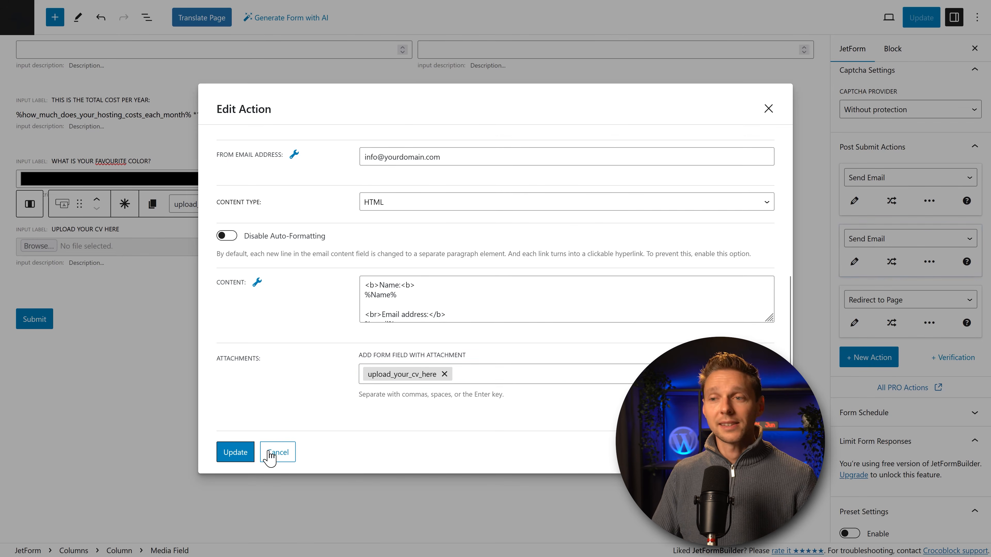
left_click(238, 459)
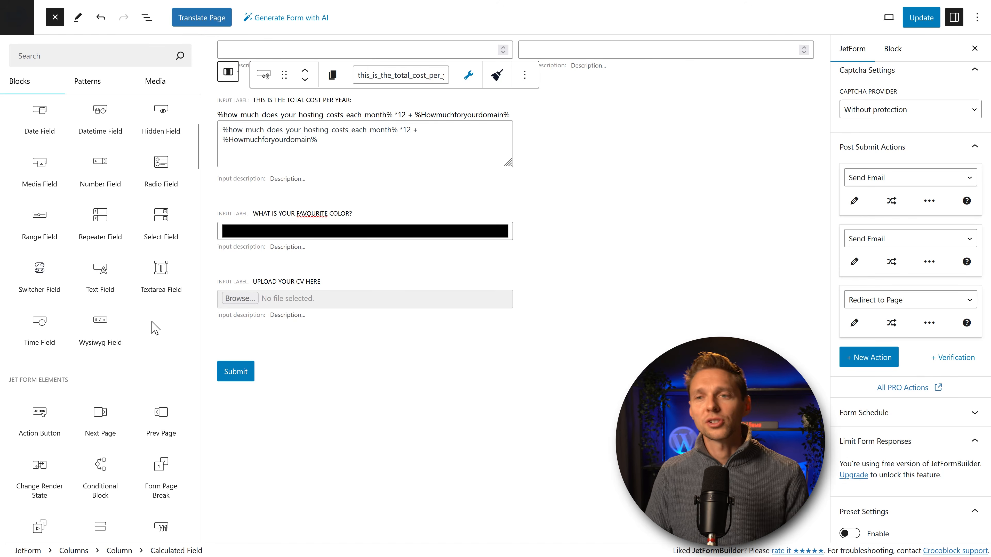
Step: Insert a Wysiwyg Field above the CV upload, labelled 'Introduce yourself here:'
left_click_drag(101, 327, 250, 272)
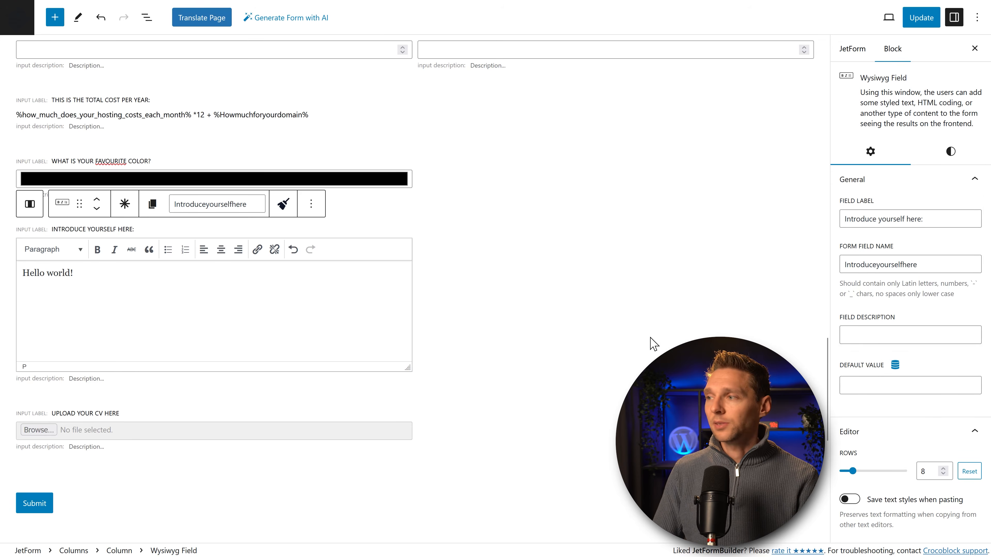
scroll(875, 354, "down", 3)
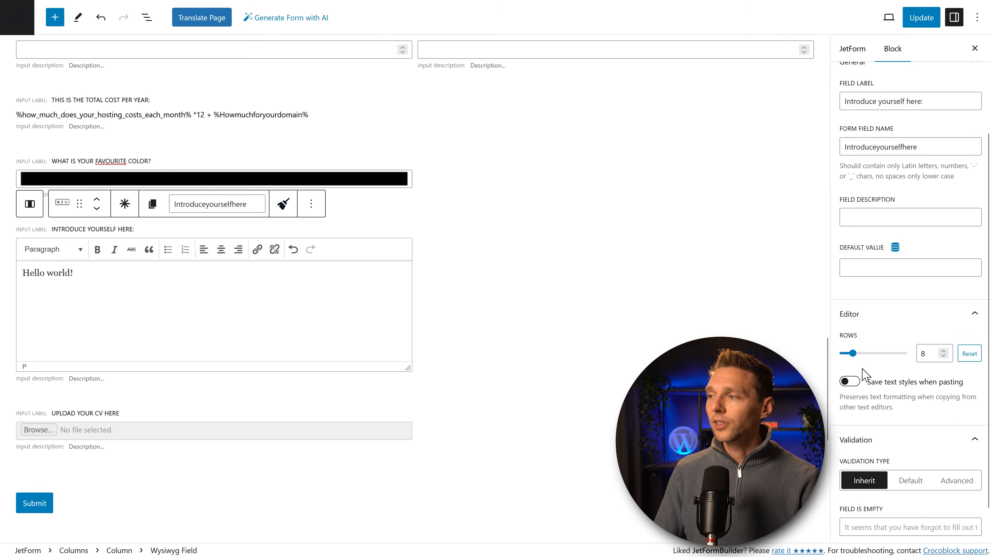
left_click_drag(852, 353, 854, 321)
scroll(858, 343, "down", 1)
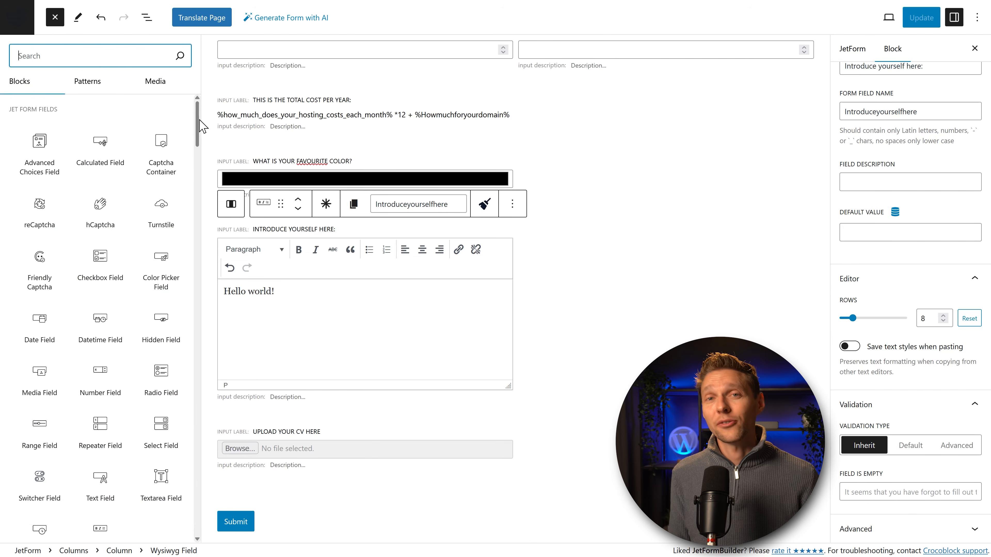
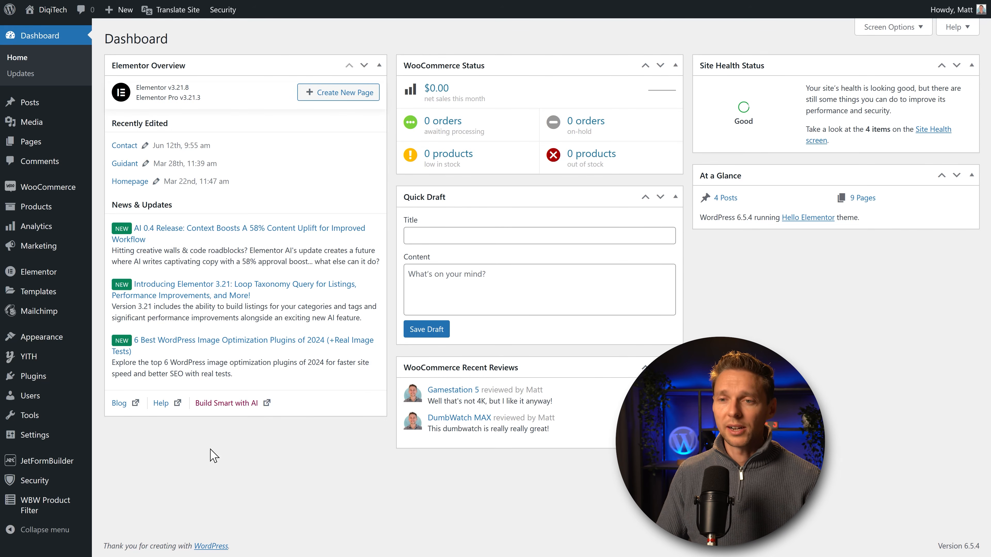
Step: Check Form Records for the Simple Contact Form submission's invalid_email status, then go to JetFormBuilder Settings
mouse_move(47, 465)
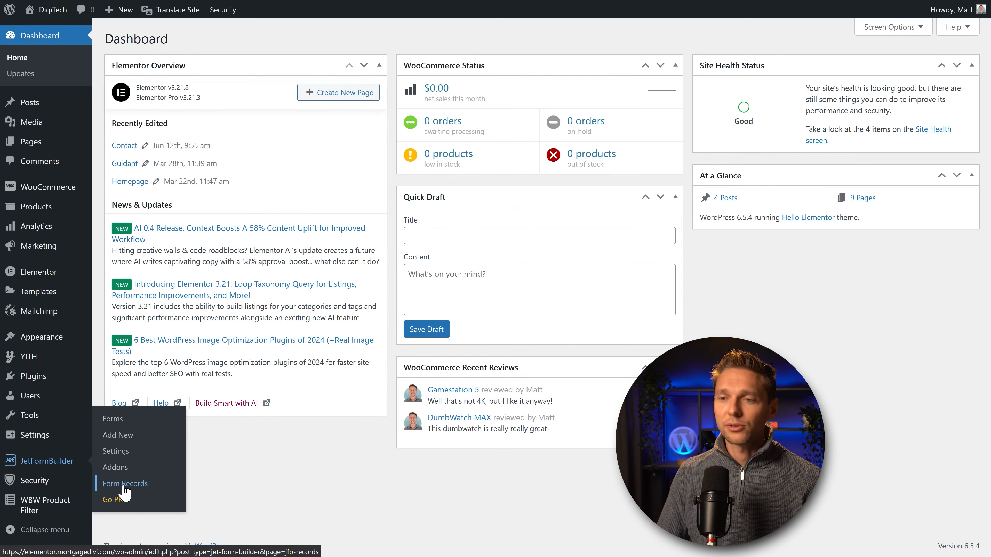
left_click(125, 484)
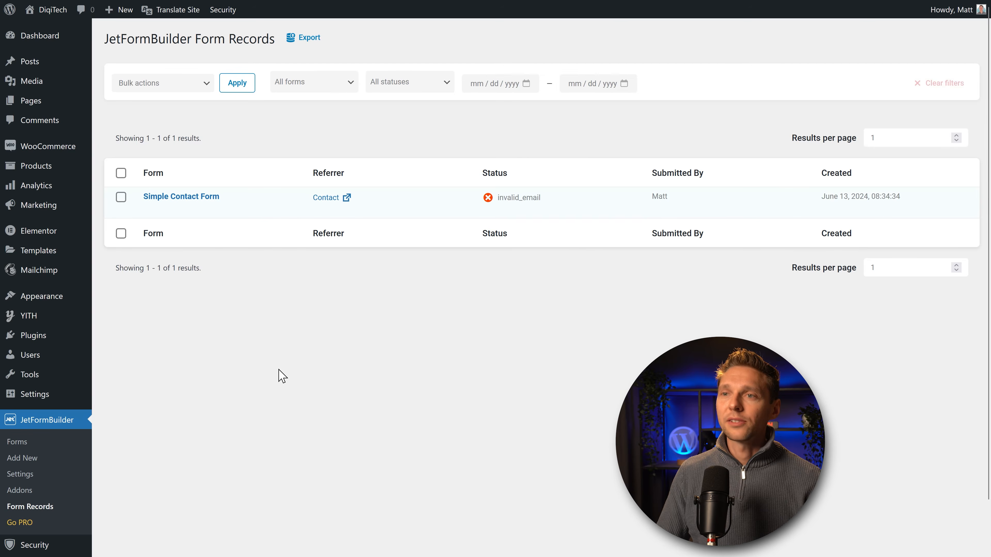
mouse_move(170, 206)
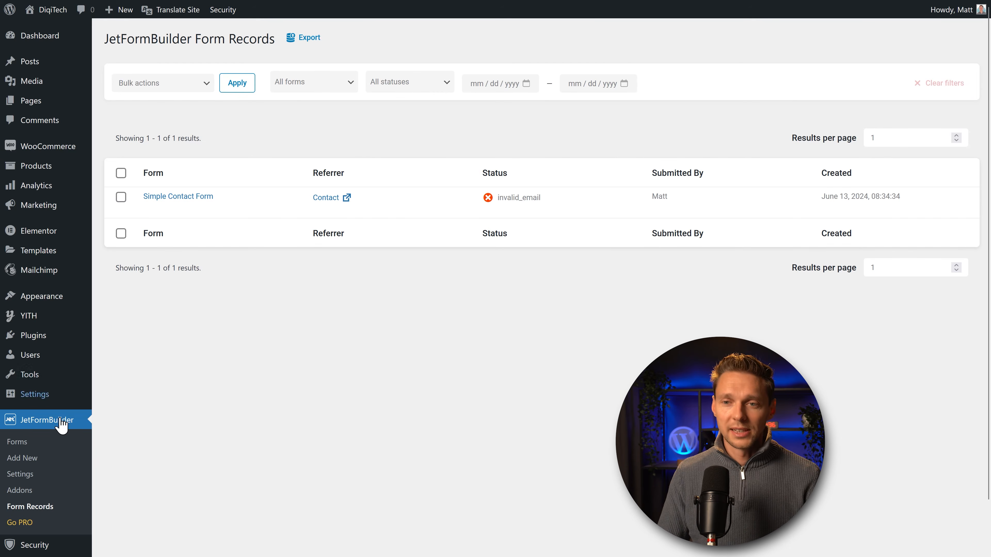
left_click(20, 475)
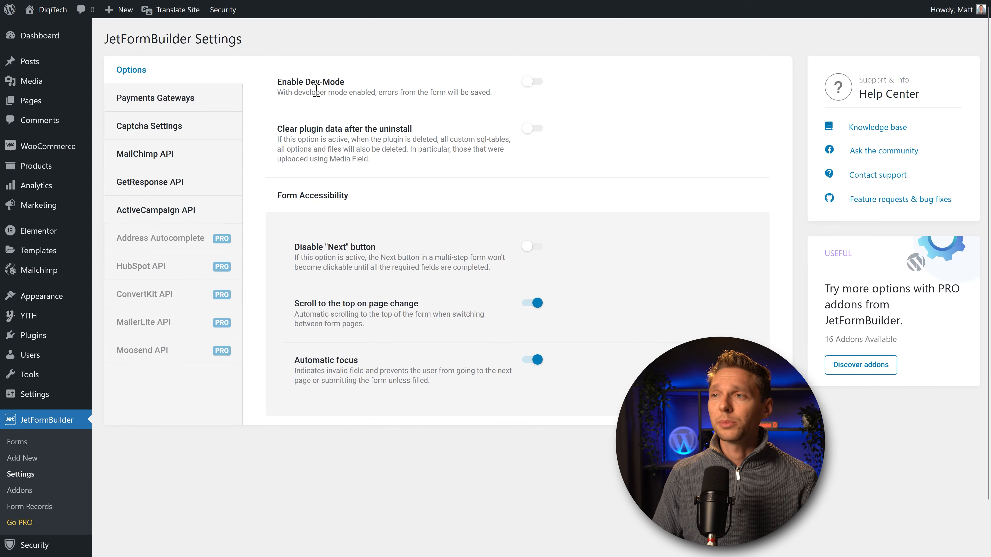
Step: In Options, leave Clear plugin data off and switch on Disable "Next" button until required fields are filled
left_click_drag(394, 95, 466, 94)
left_click(467, 94)
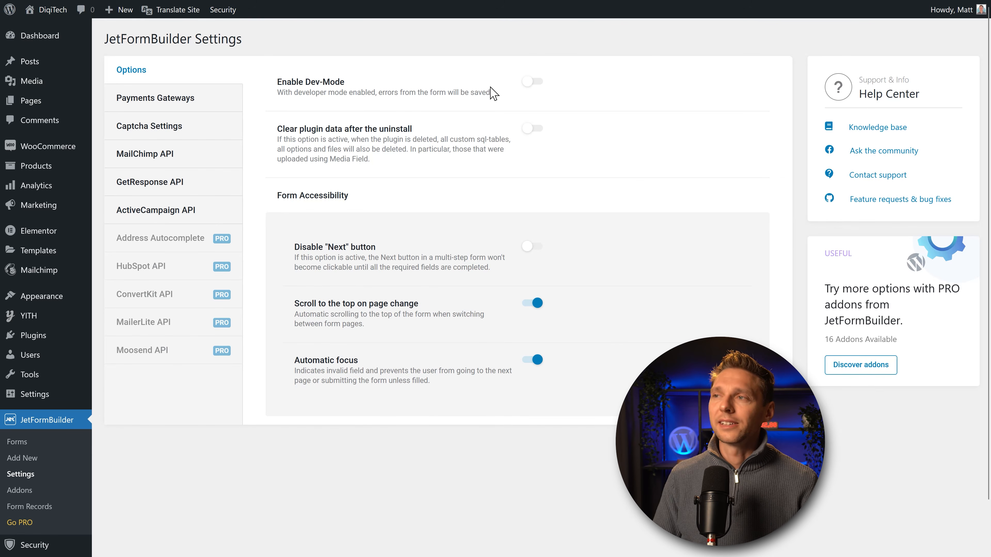
left_click_drag(311, 129, 416, 161)
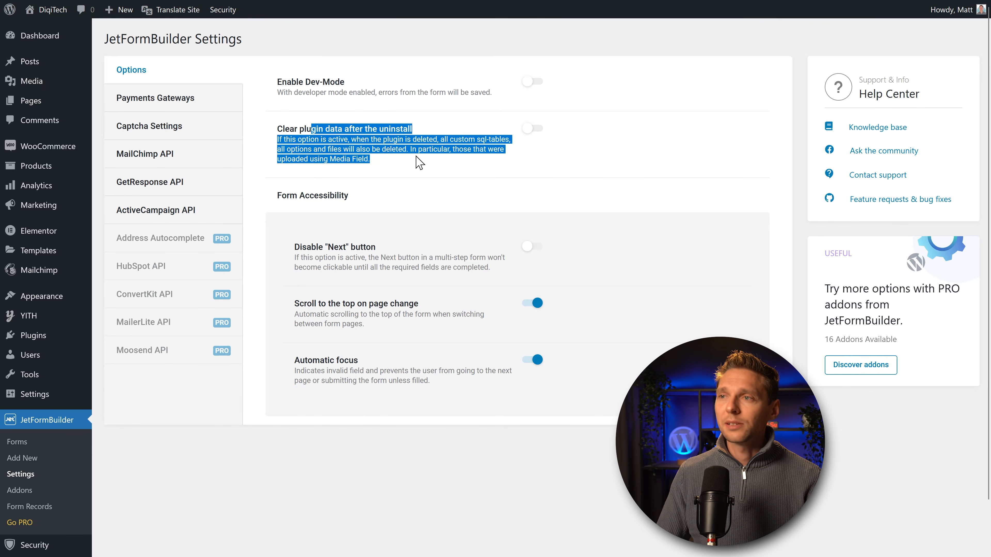
left_click(416, 161)
left_click(533, 128)
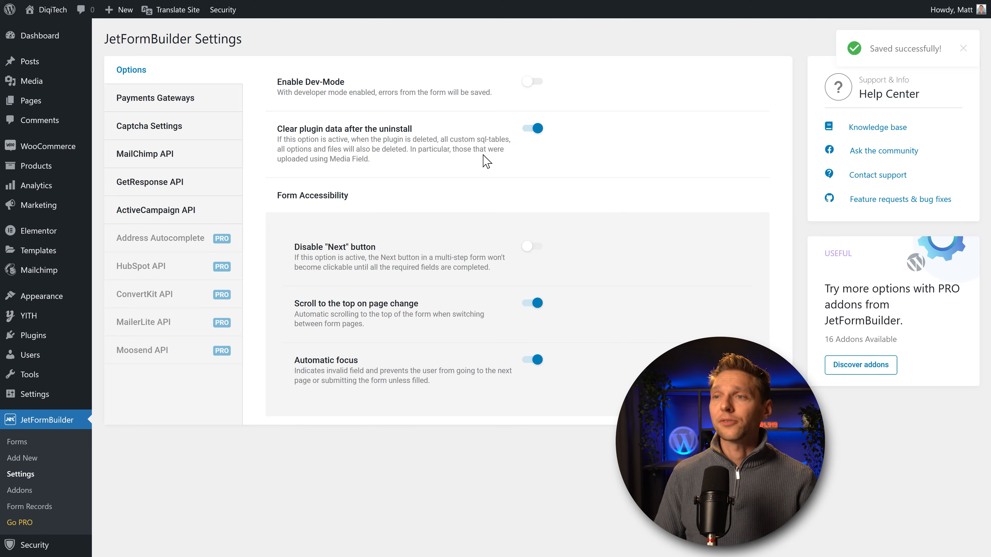
left_click(533, 128)
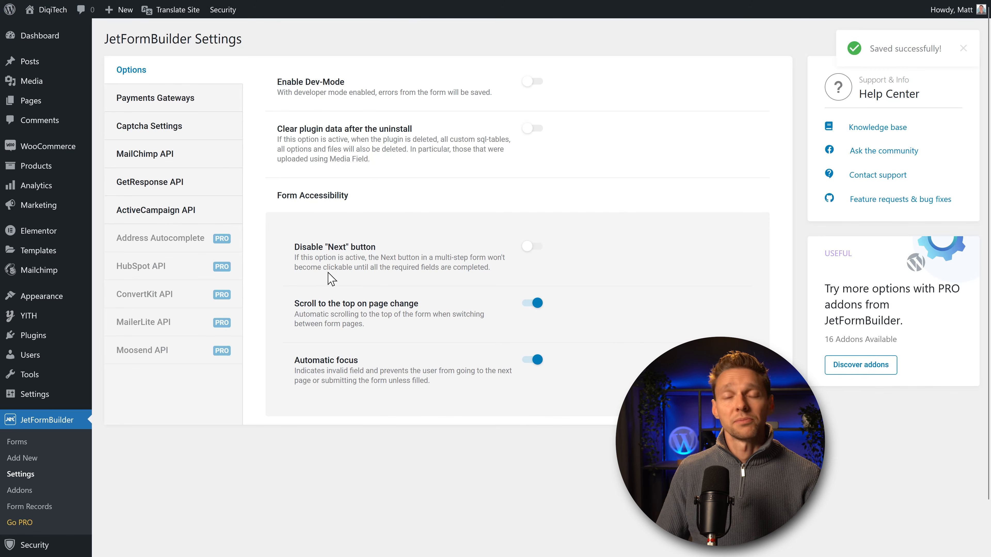
left_click(530, 246)
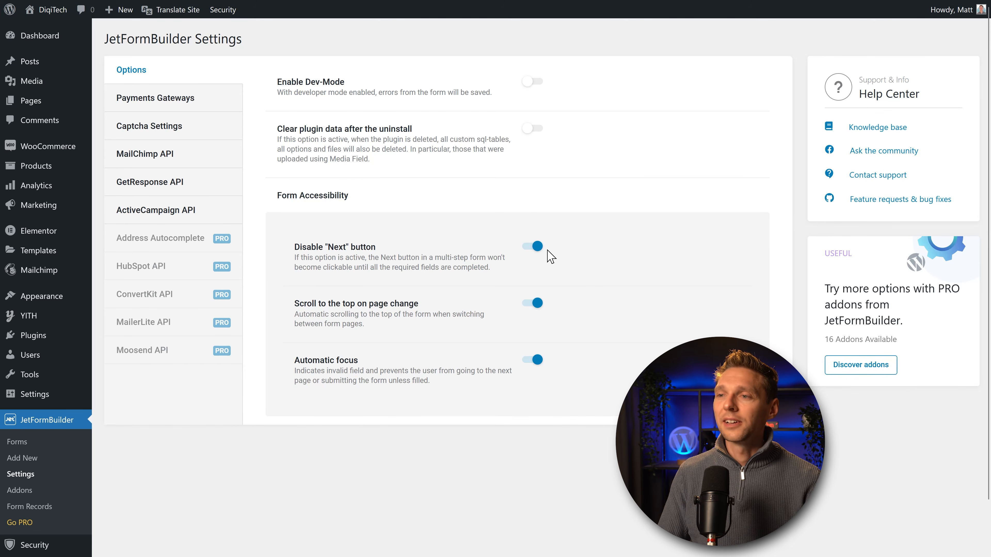
left_click_drag(312, 303, 438, 306)
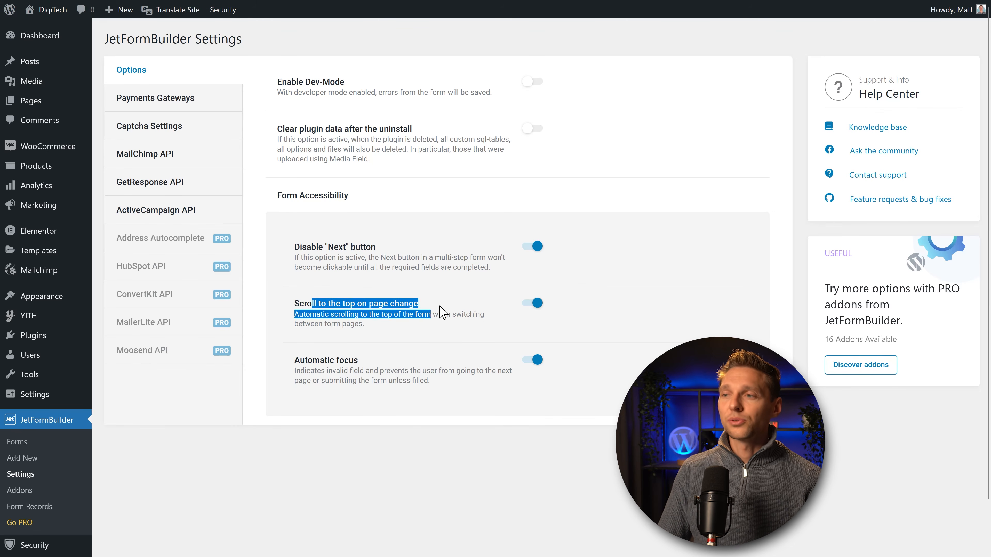
left_click(440, 321)
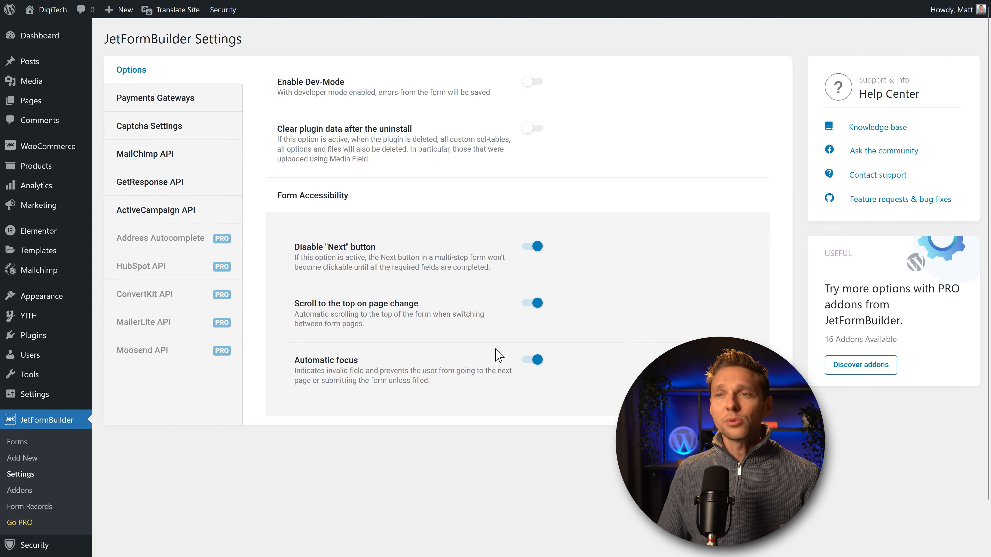
Step: Browse the Payments Gateways, Captcha Settings, MailChimp, GetResponse and ActiveCampaign API settings tabs
left_click(151, 95)
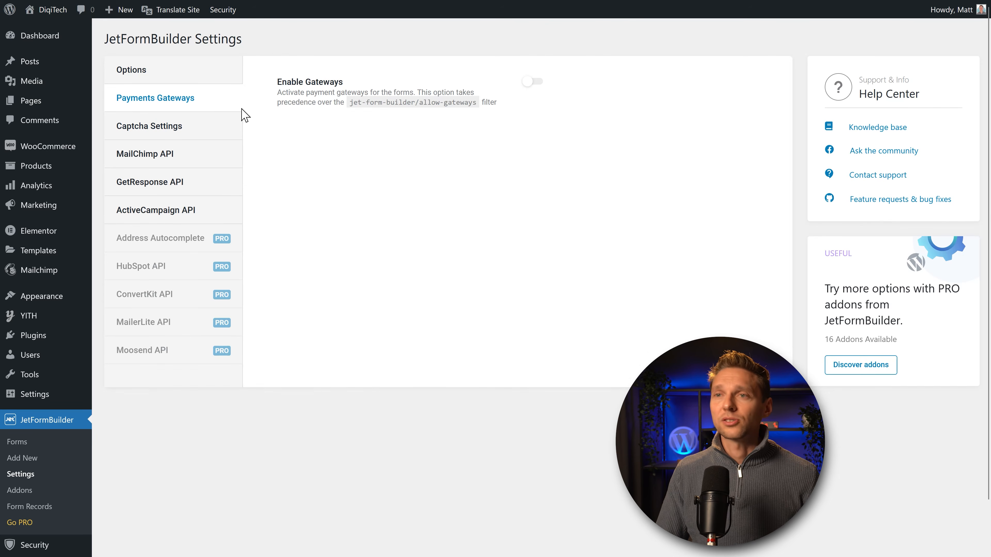
left_click(159, 128)
left_click(152, 159)
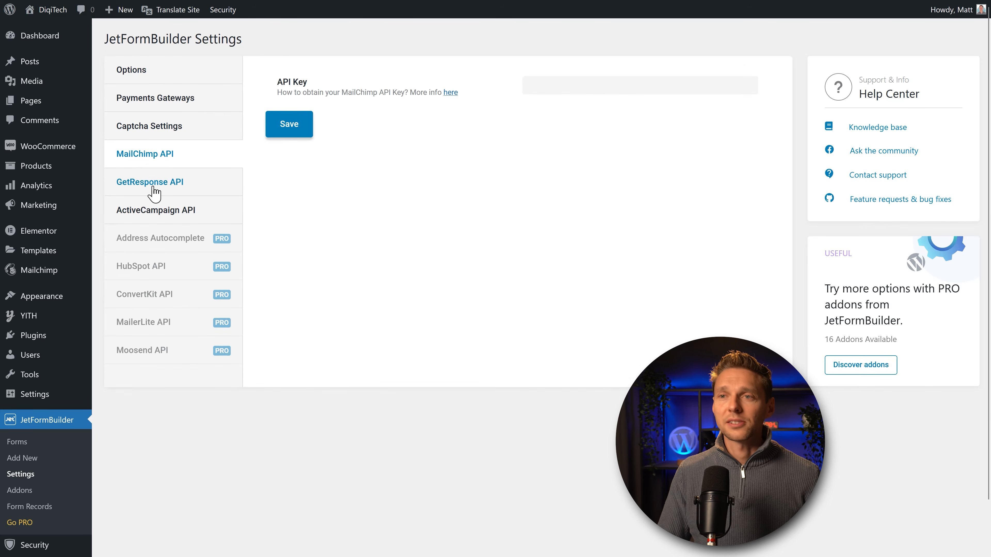
left_click(150, 189)
left_click(151, 214)
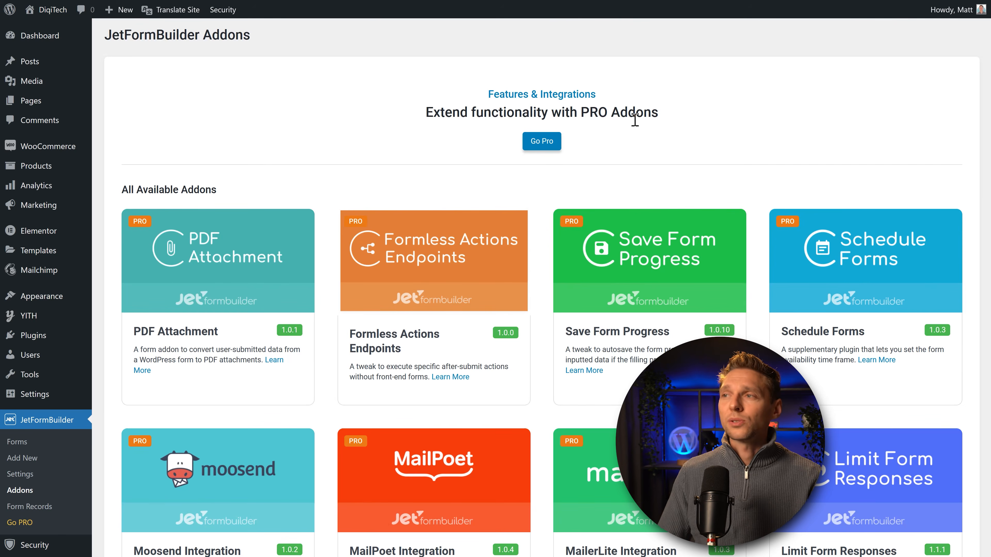
Step: Scroll through the Addons page's PRO addons down to Limit Form Responses
middle_click(609, 108)
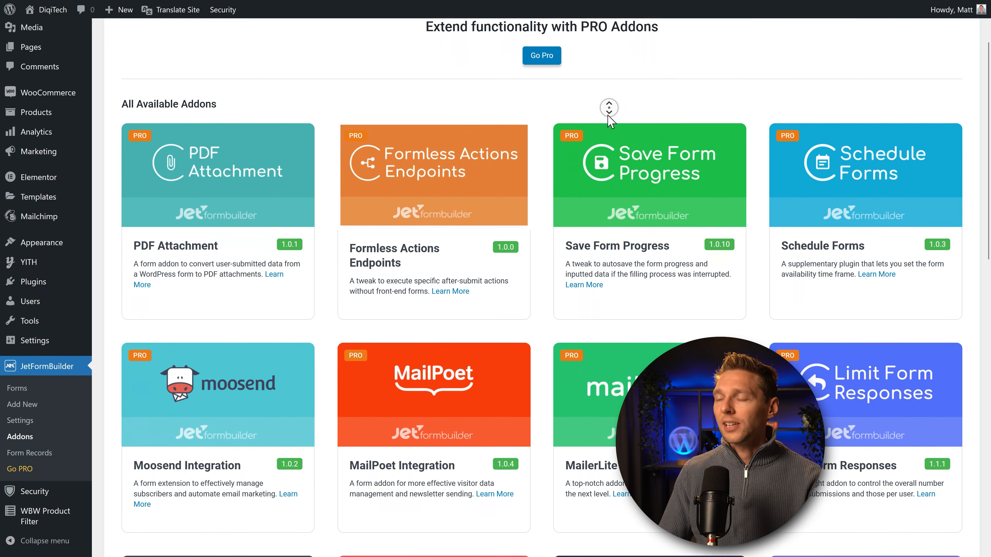
scroll(441, 192, "up", 3)
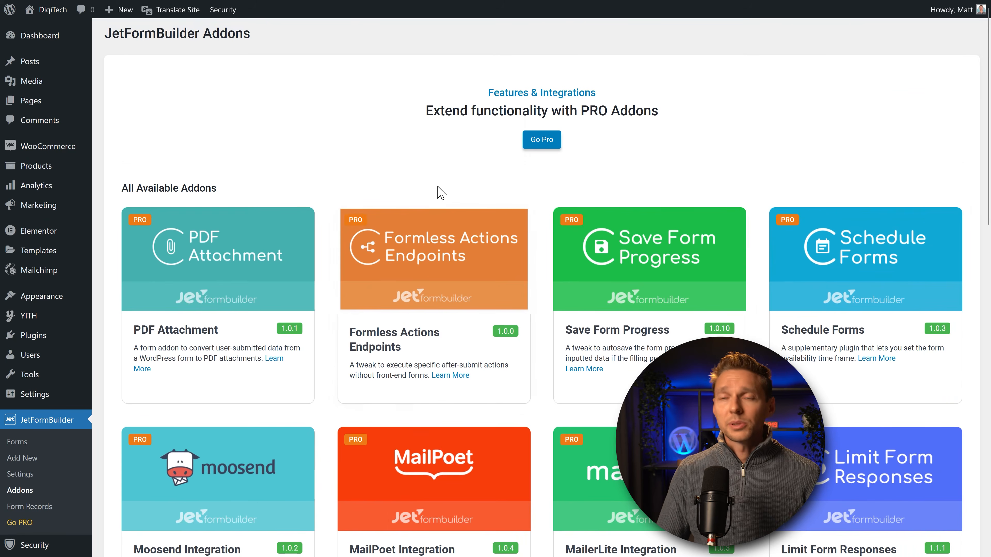
middle_click(426, 187)
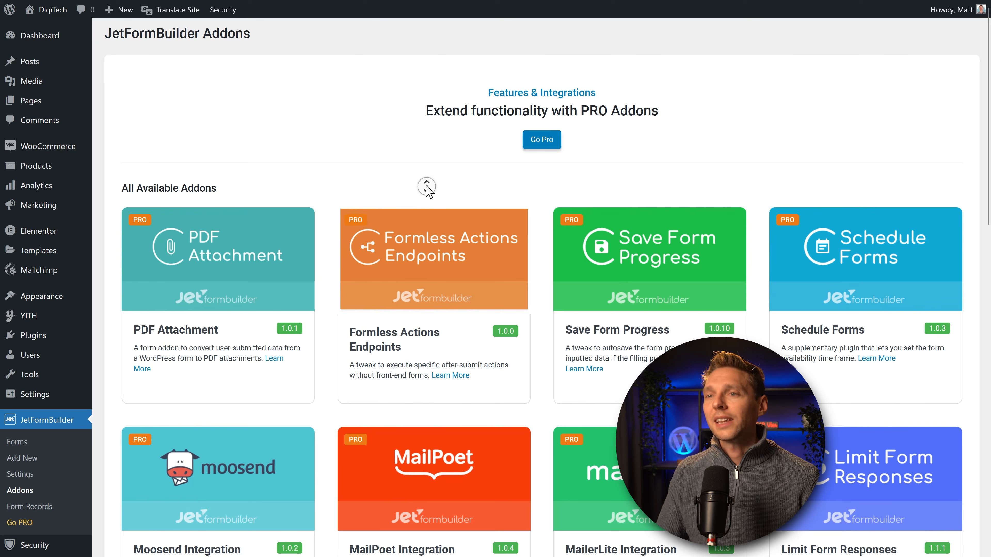
middle_click(429, 191)
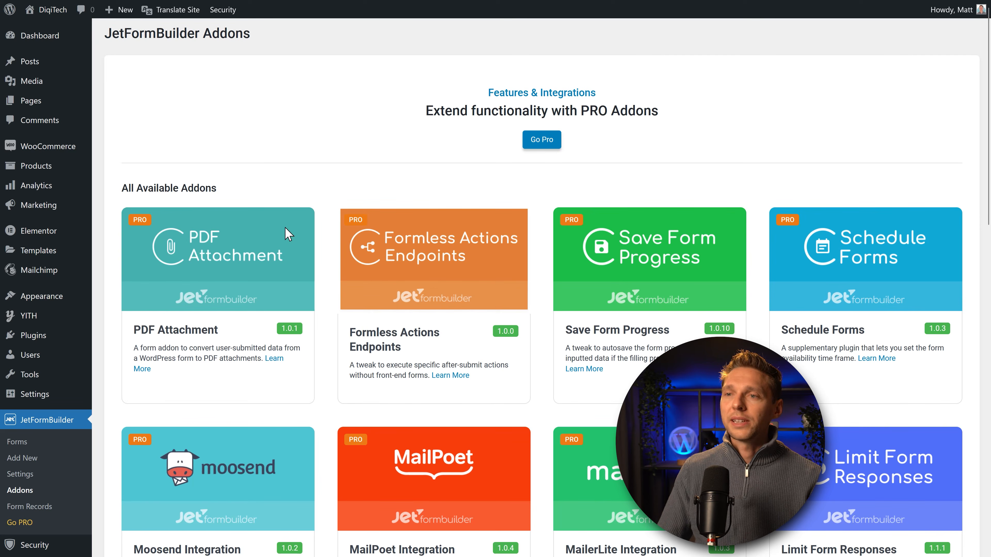
middle_click(326, 275)
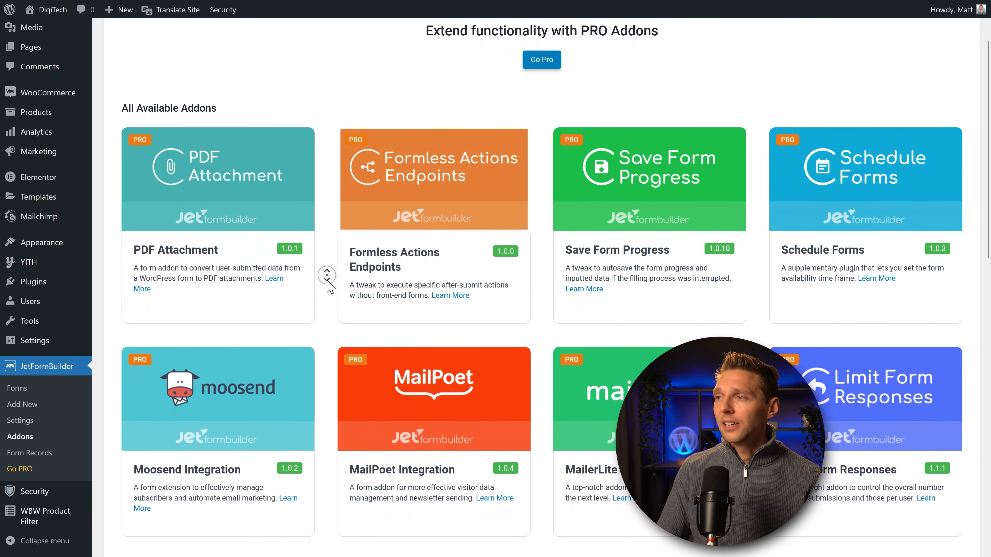
middle_click(327, 280)
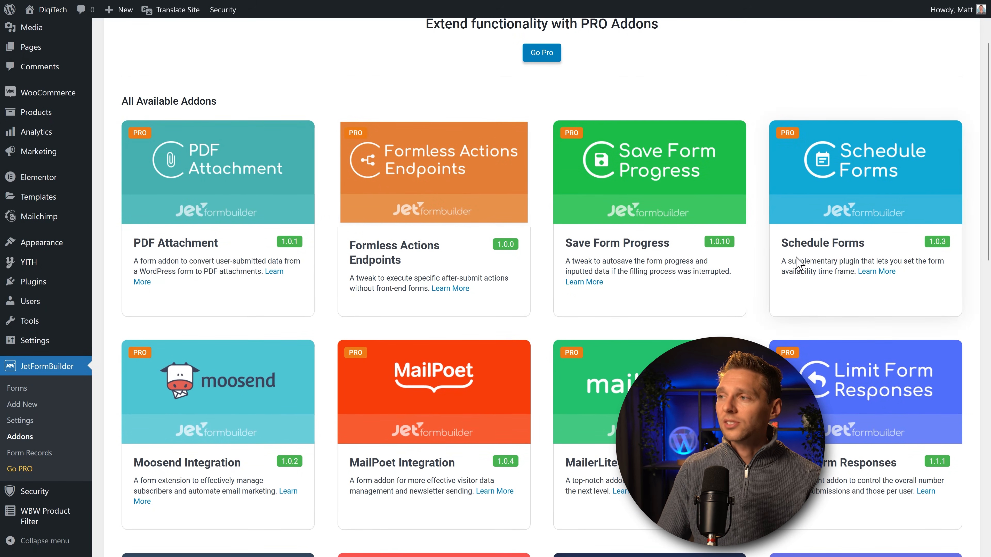
middle_click(750, 266)
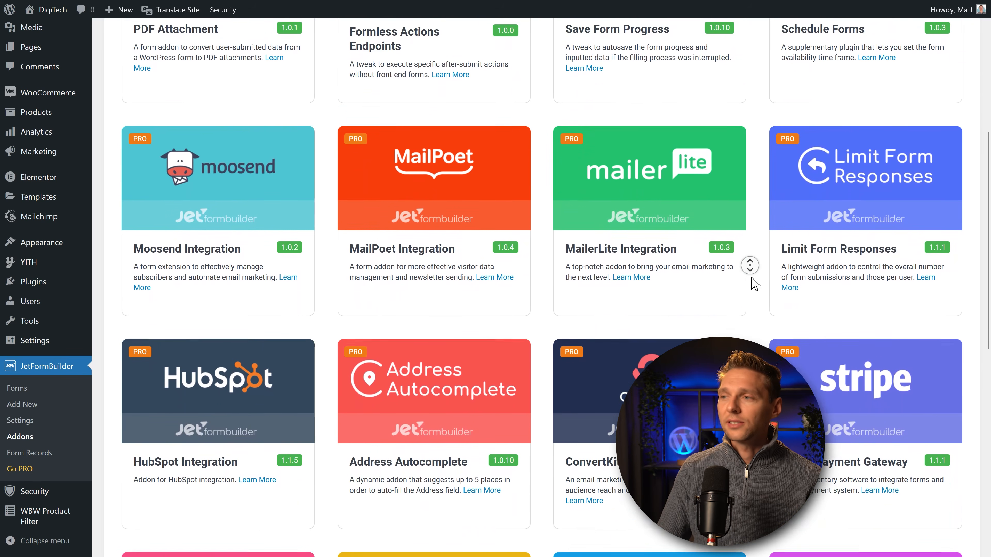
middle_click(738, 288)
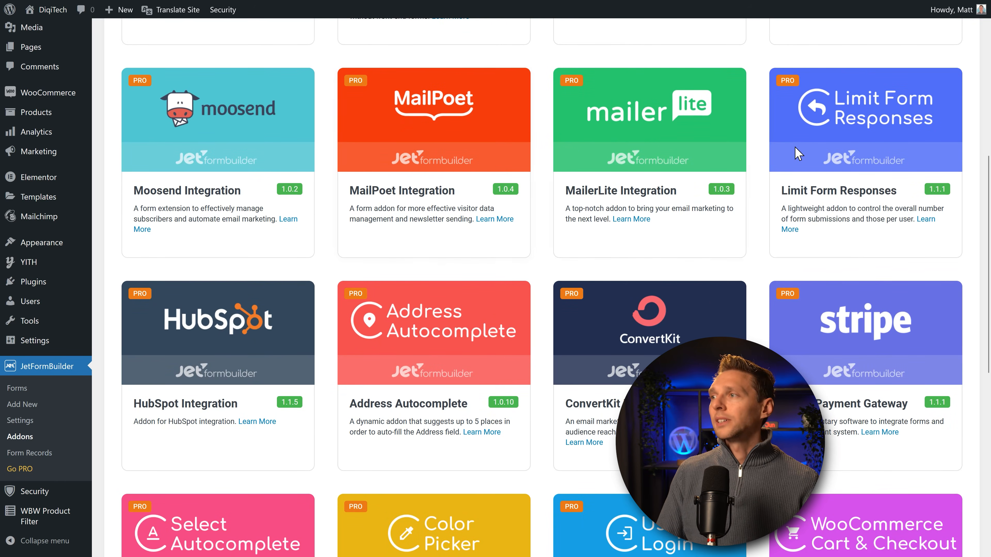
left_click_drag(800, 194, 904, 192)
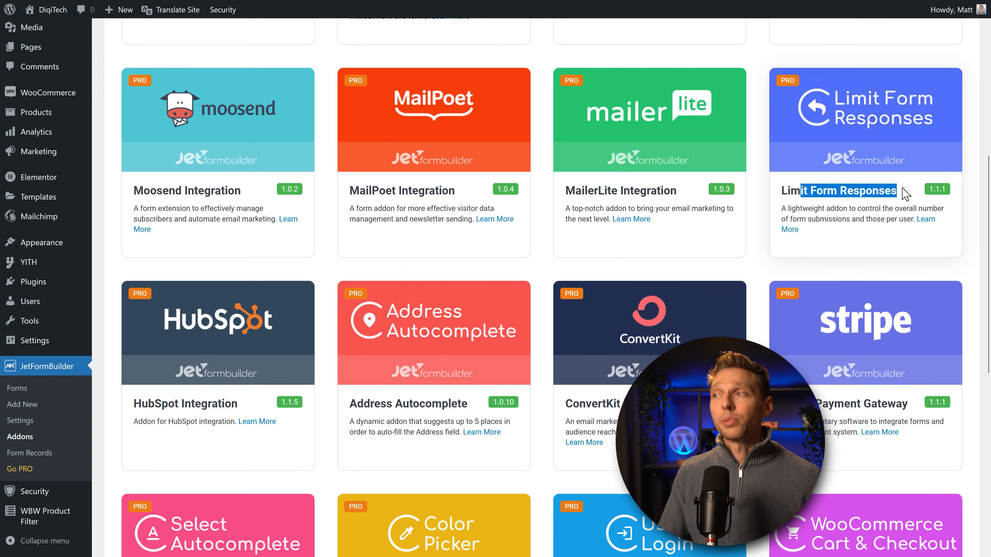
left_click(914, 202)
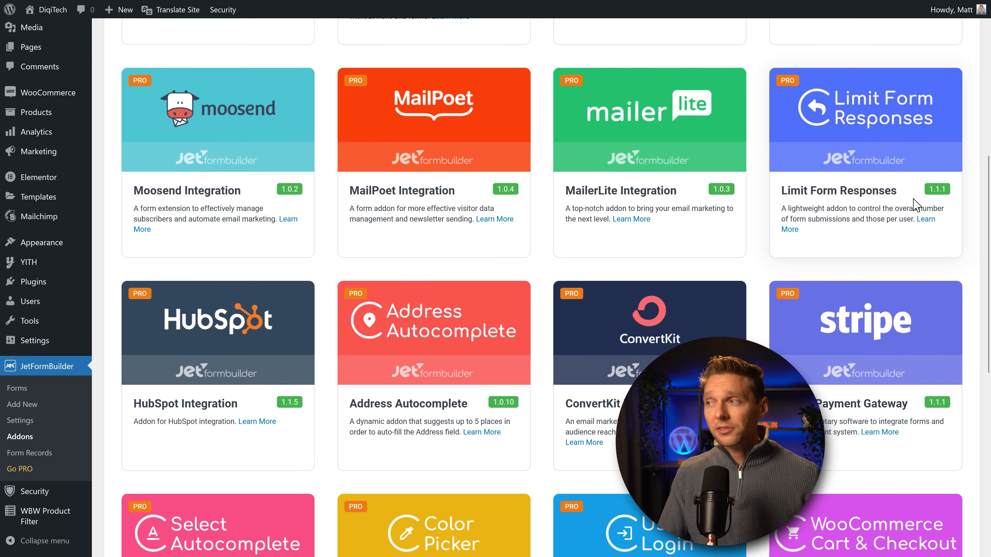
Step: Continue down to the last PRO addons, PayPal Recurring Payments, and scroll back up
middle_click(846, 206)
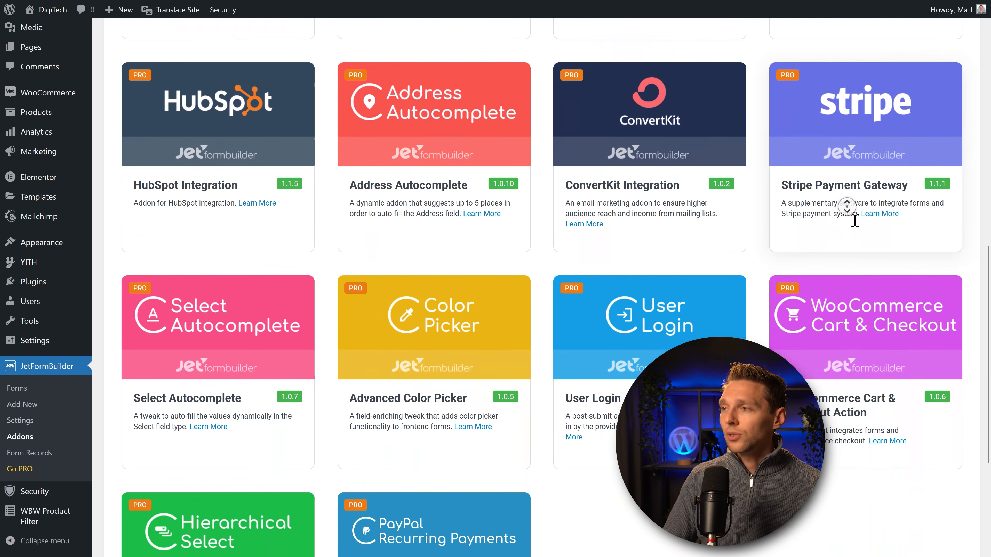
middle_click(853, 218)
scroll(611, 291, "down", 1)
scroll(628, 308, "up", 4)
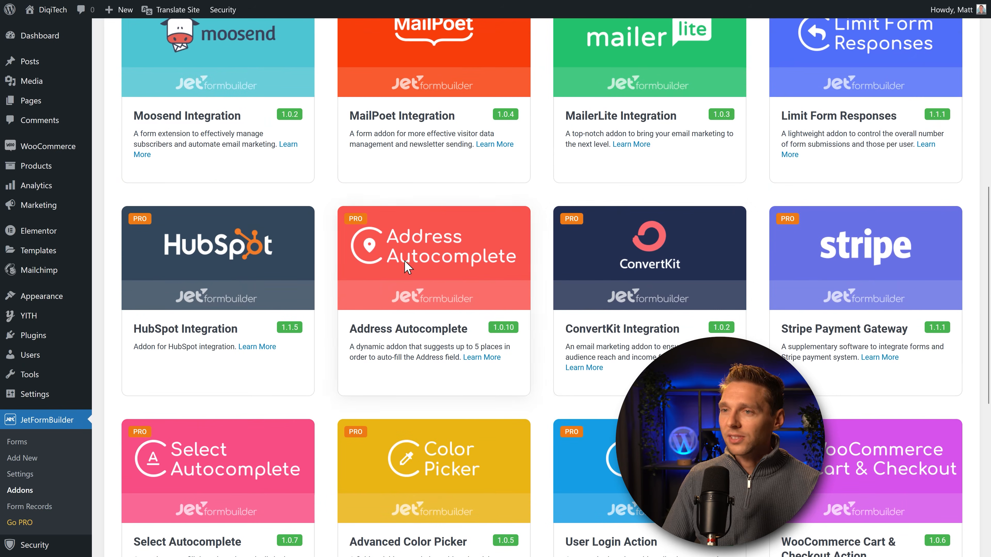
middle_click(594, 346)
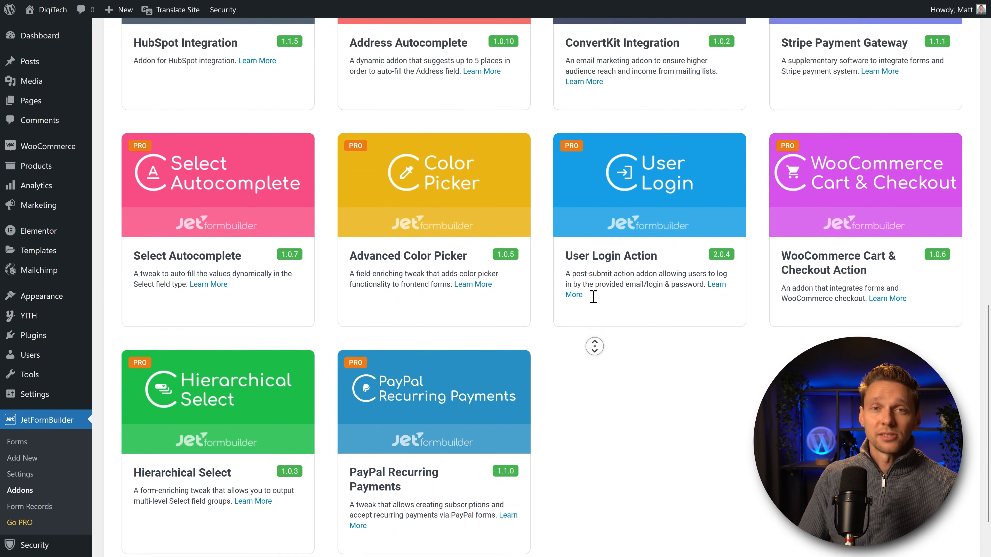
middle_click(581, 264)
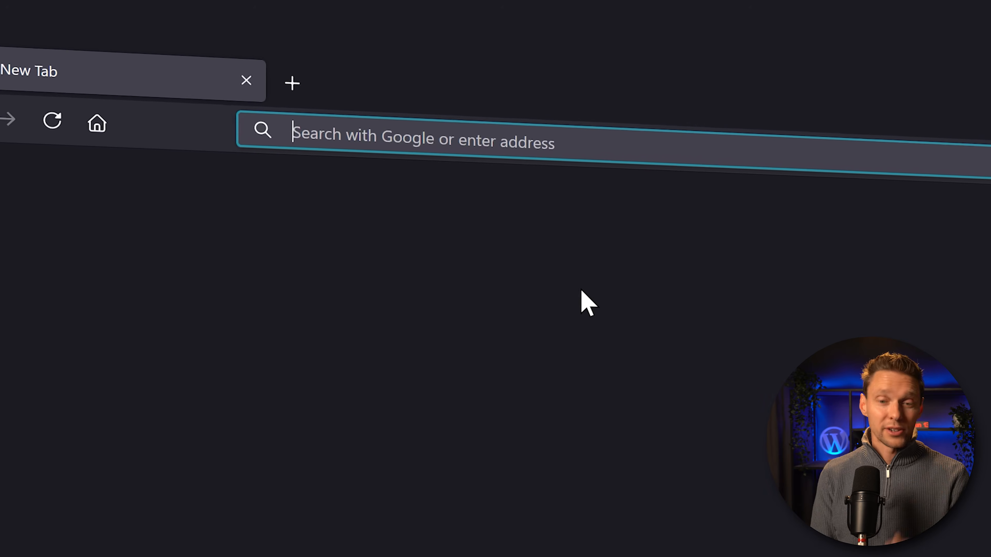
Step: Go to wp.discount/jetform in the address bar to load the JetFormBuilder homepage
type("ht")
key("BackSpace")
key("BackSpace")
type("w[")
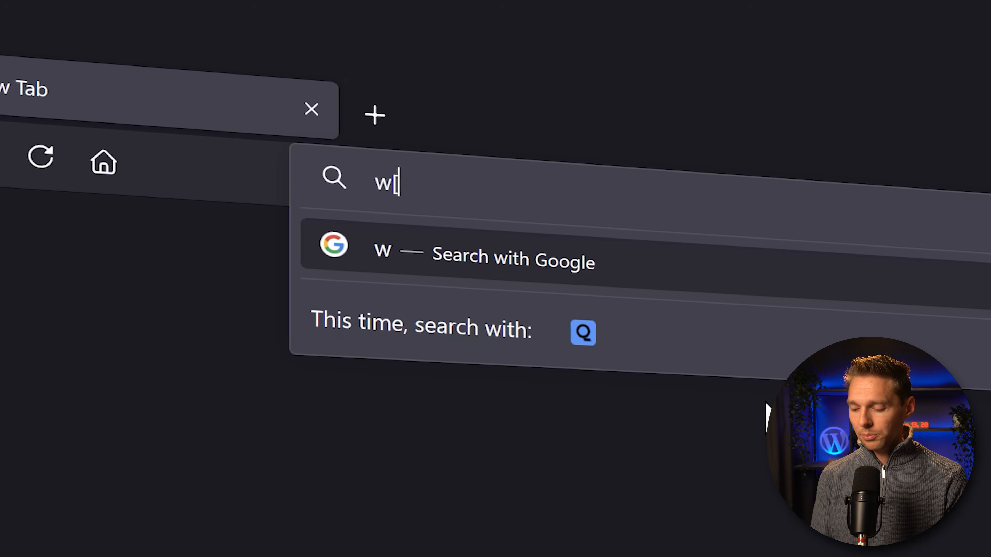
key("BackSpace")
type("p.discount/")
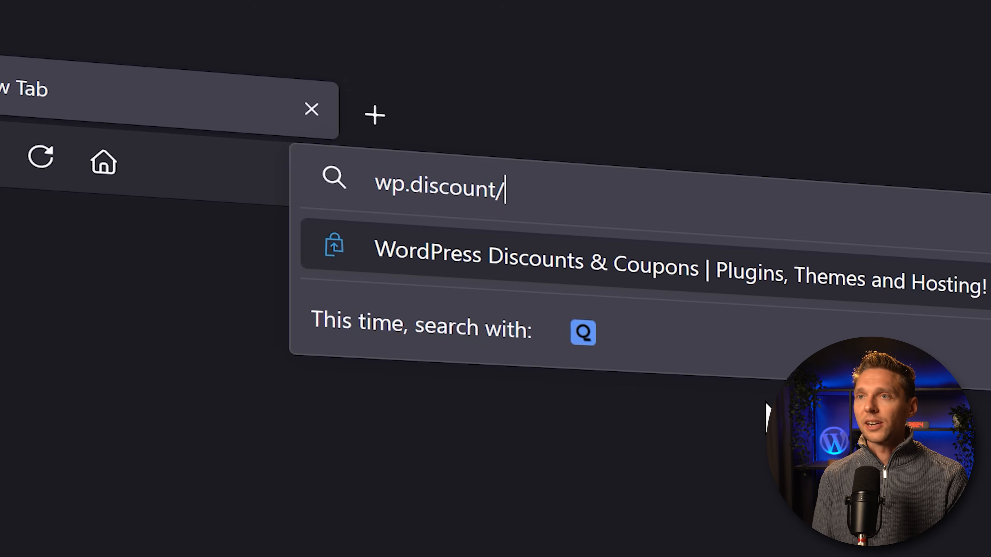
type("jetform")
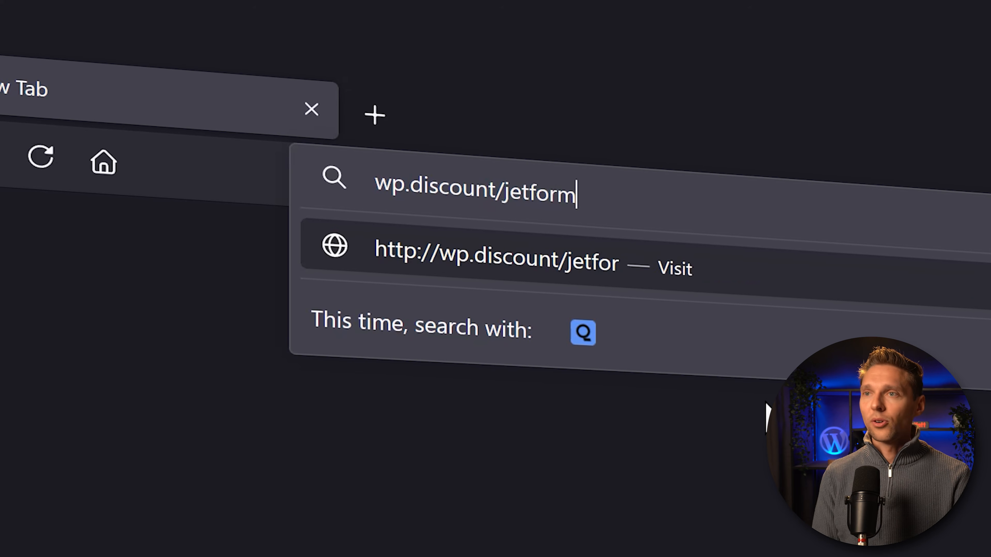
key("Return")
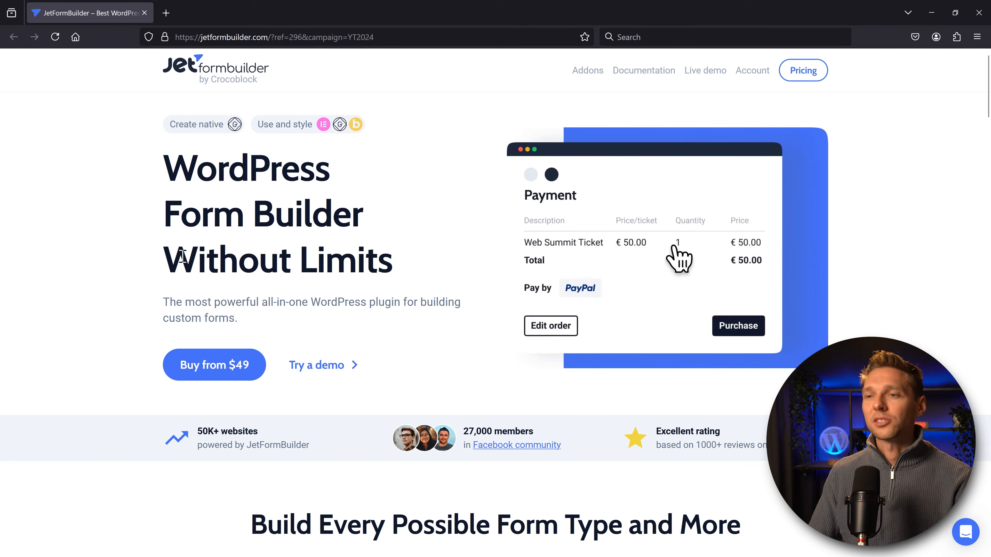
Step: Open the Pricing Plans via 'Buy from $49' and point out the Agency PRO $129 price
left_click(210, 372)
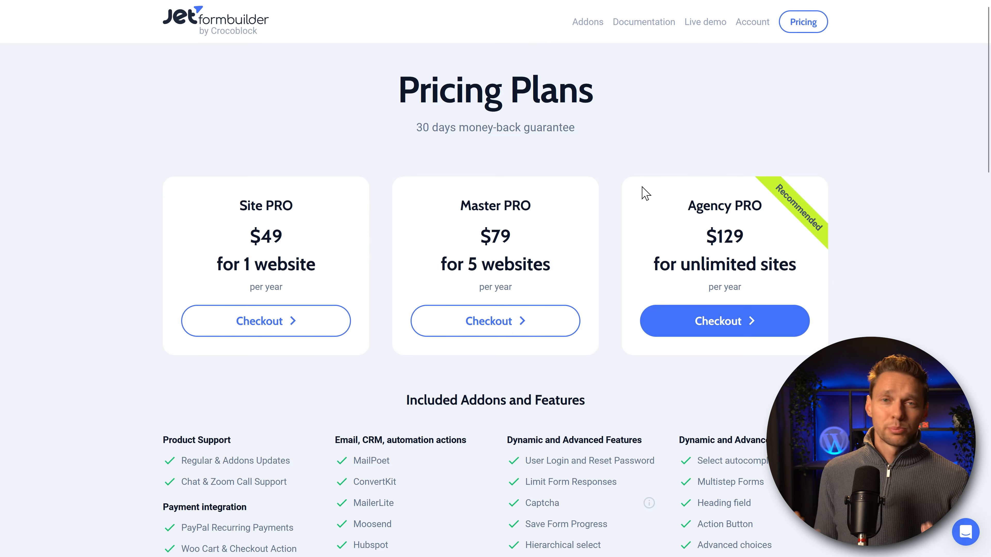
left_click_drag(691, 237, 811, 270)
left_click(814, 267)
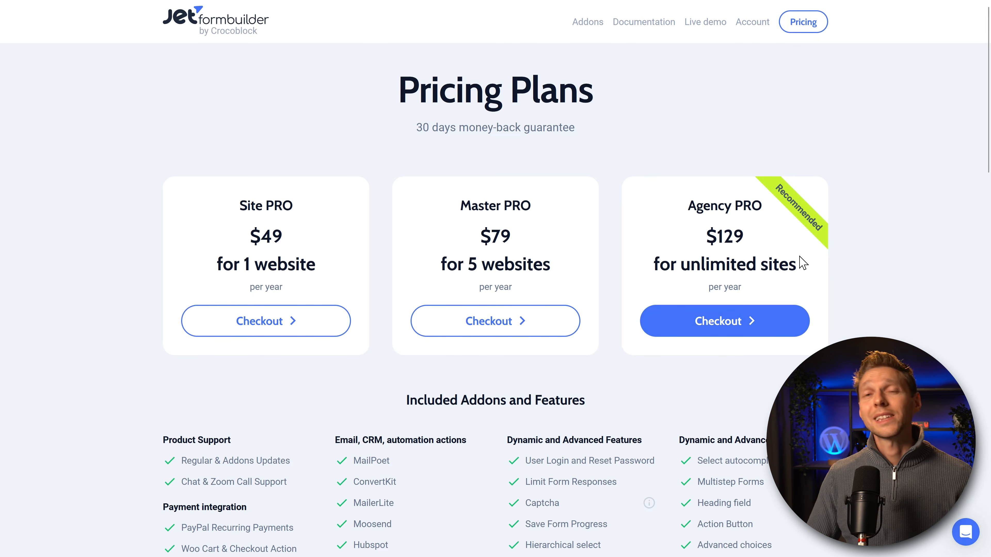
left_click(846, 156)
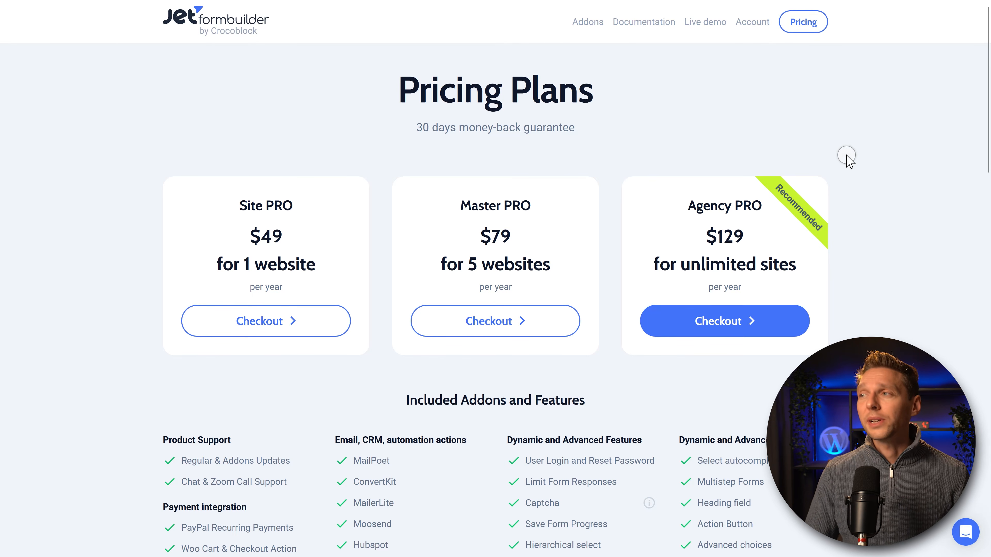
right_click(847, 154)
left_click(813, 139)
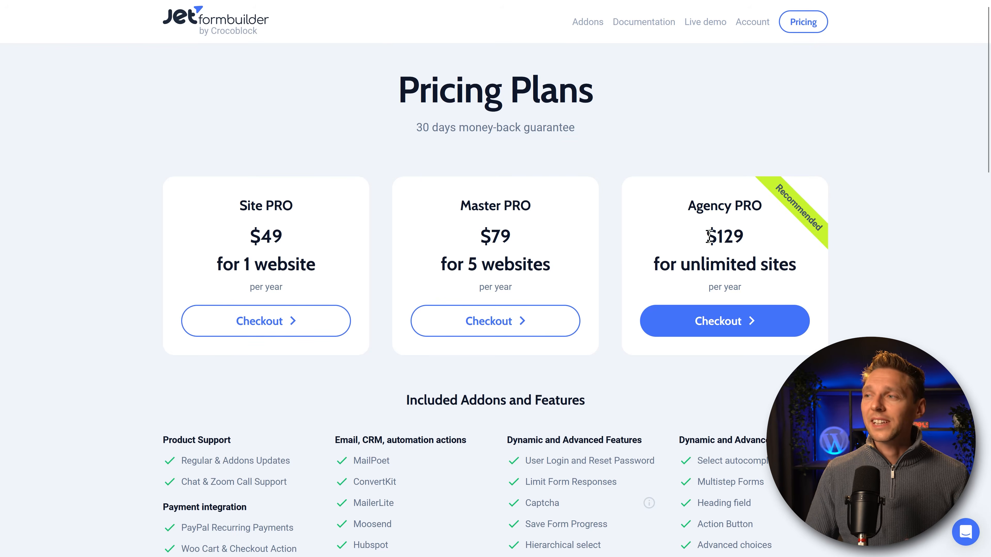
left_click_drag(707, 236, 753, 244)
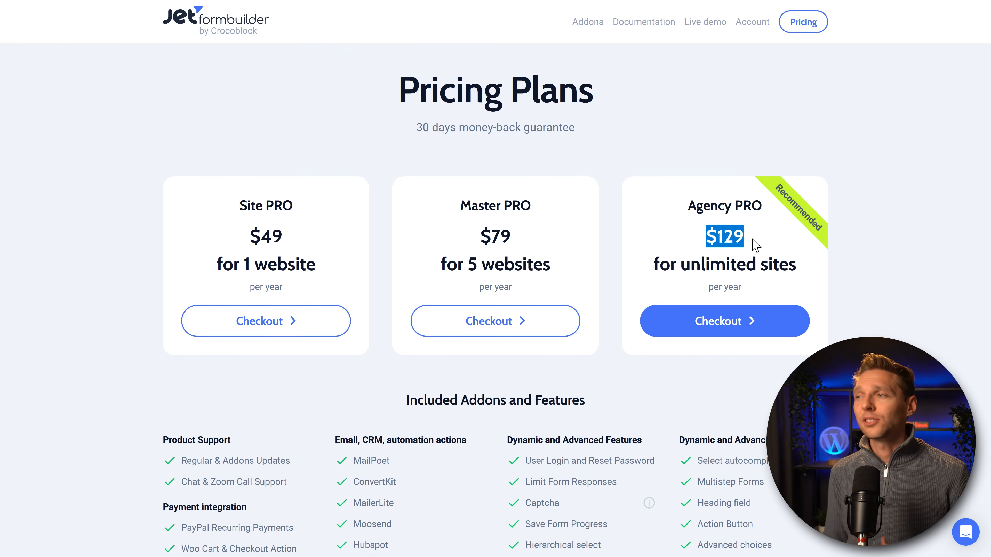
left_click(754, 245)
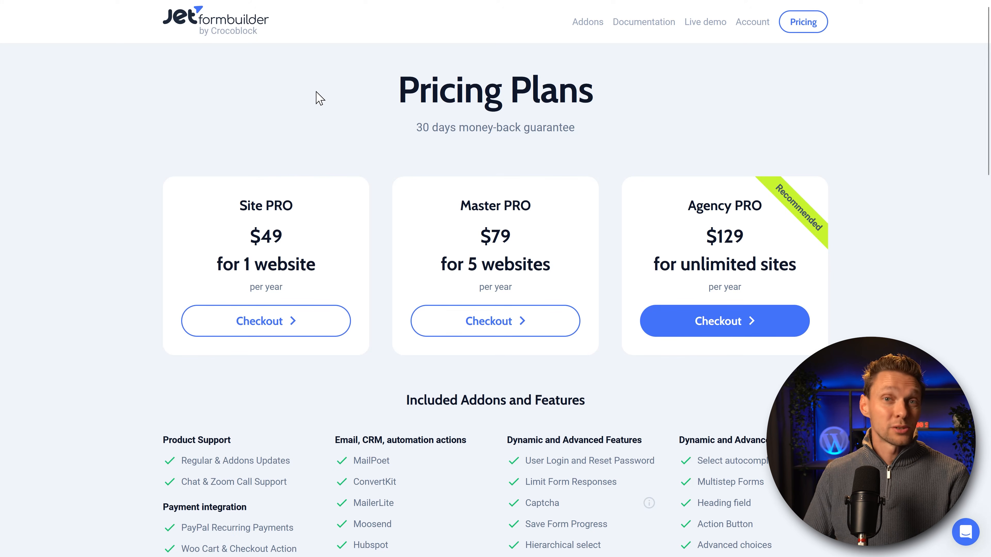
middle_click(902, 127)
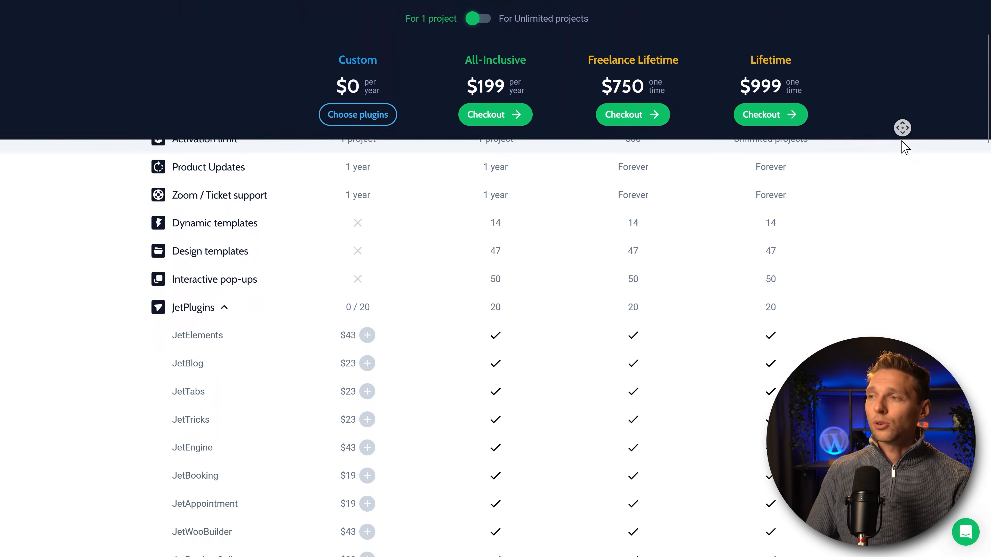
Step: Scroll Crocoblock's Subscription Plans to confirm JetFormBuilder, noting the Freelance Lifetime 500-project limit
middle_click(902, 141)
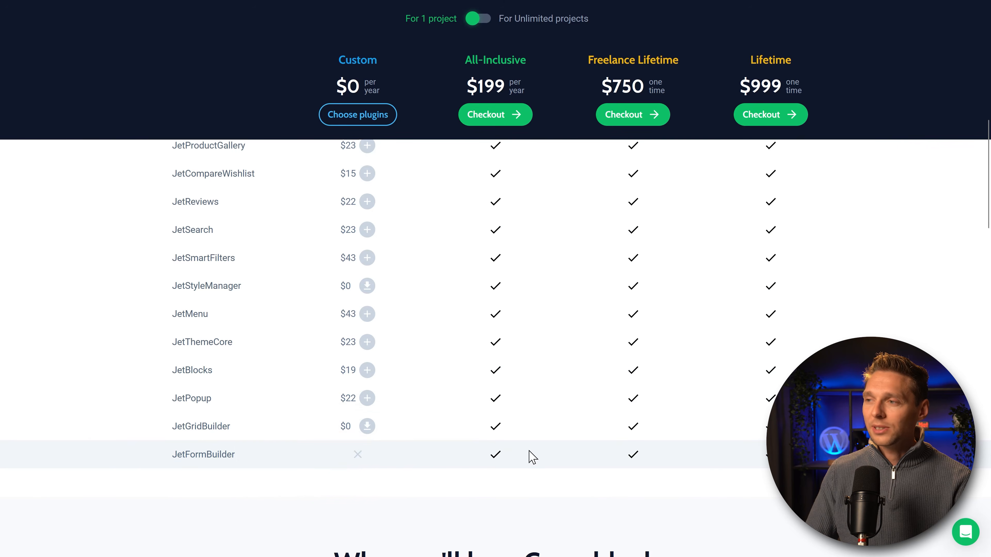
middle_click(834, 210)
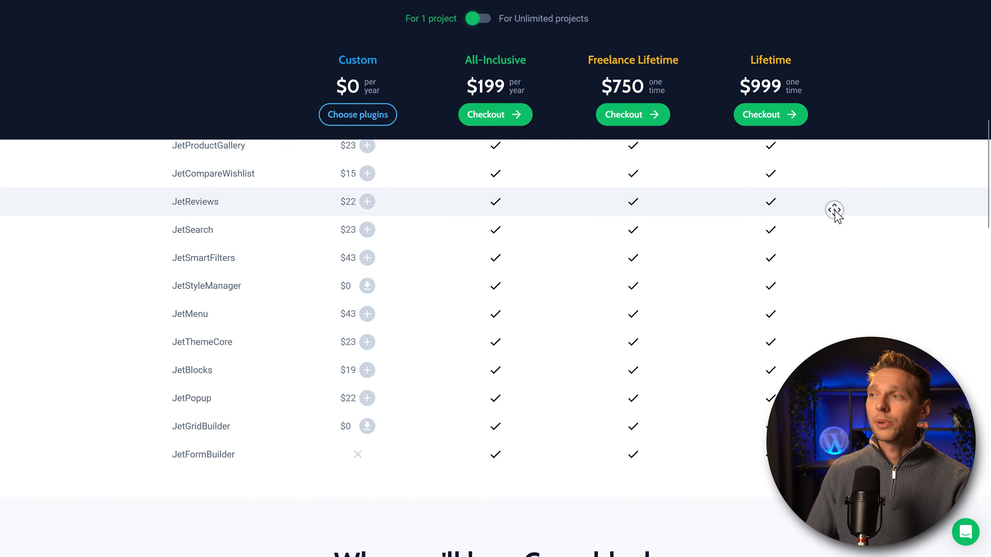
middle_click(841, 160)
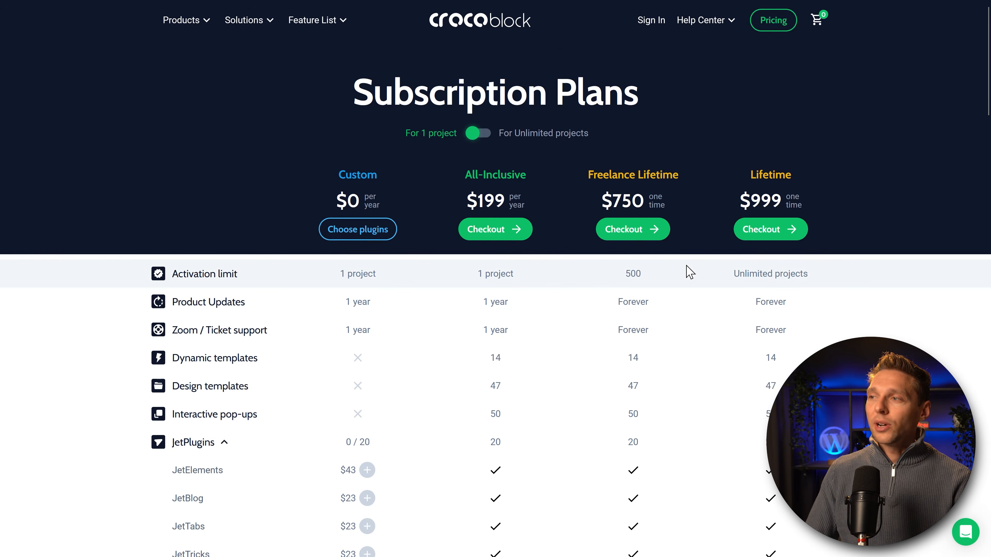
left_click_drag(630, 274, 646, 280)
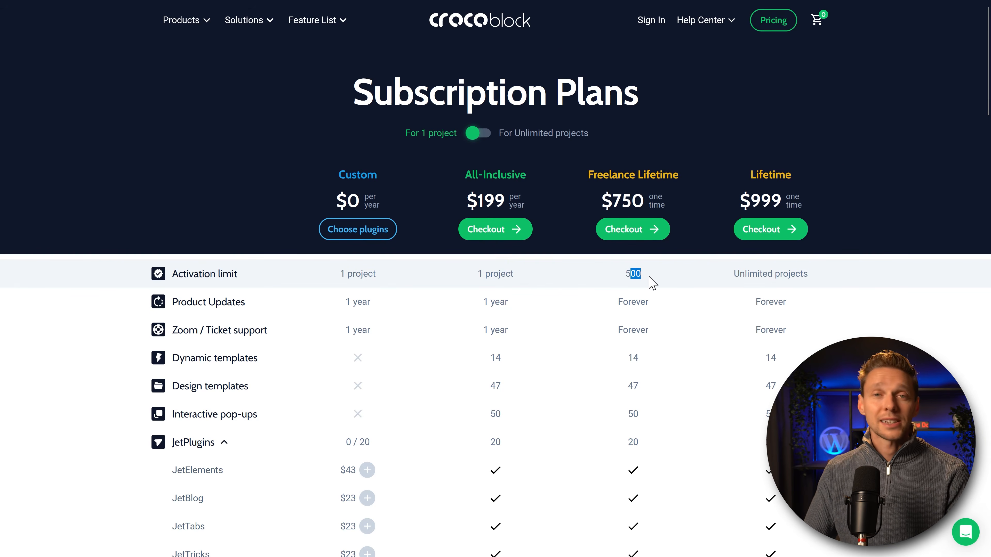
left_click_drag(588, 174, 673, 175)
left_click(841, 192)
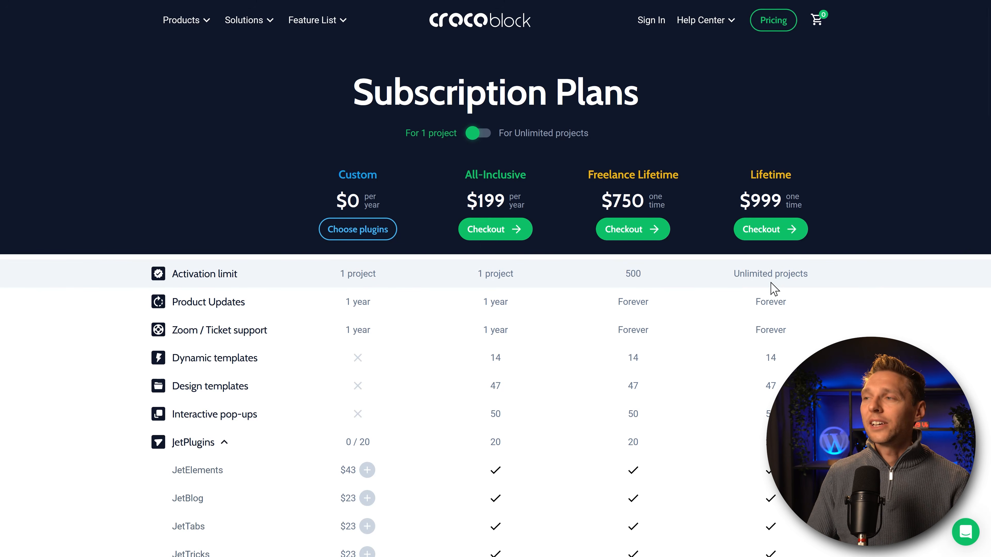
middle_click(873, 225)
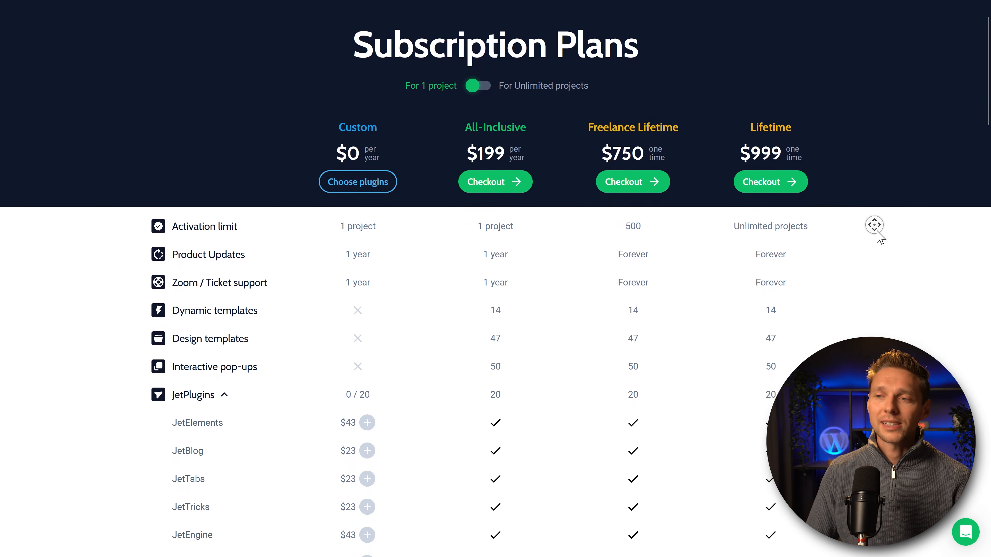
middle_click(877, 231)
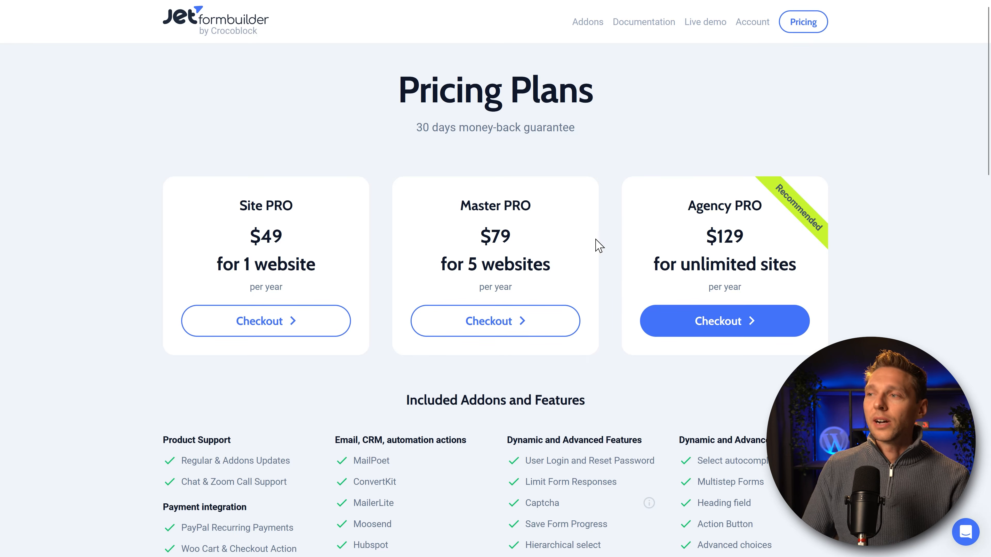
Step: Check out the $129 Agency PRO plan with contact details and view the issued license key
left_click(727, 320)
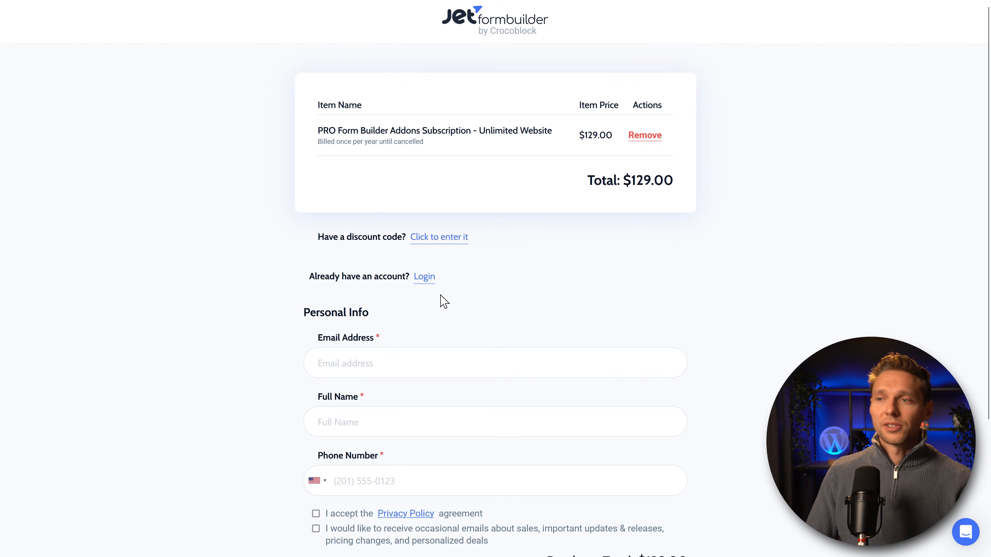
scroll(379, 368, "down", 3)
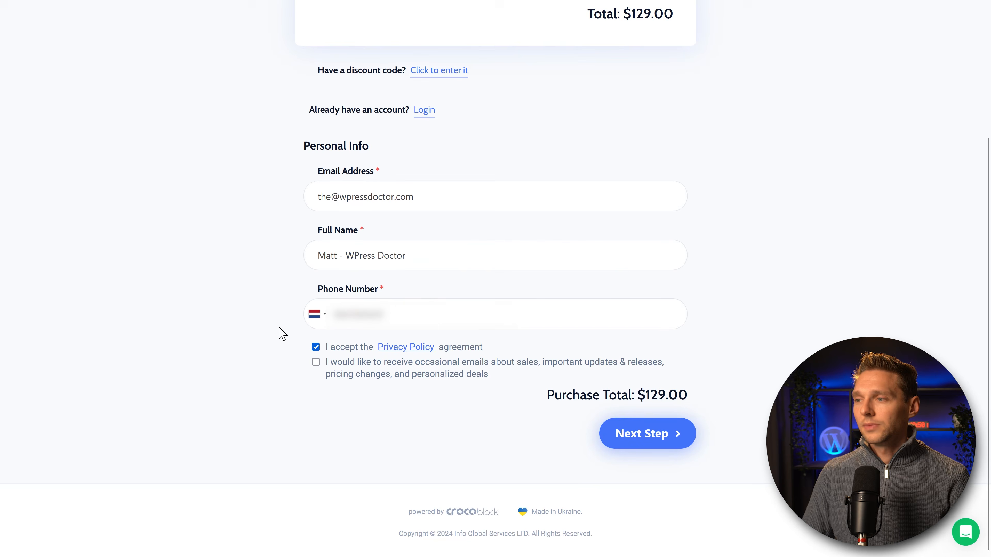
left_click(662, 434)
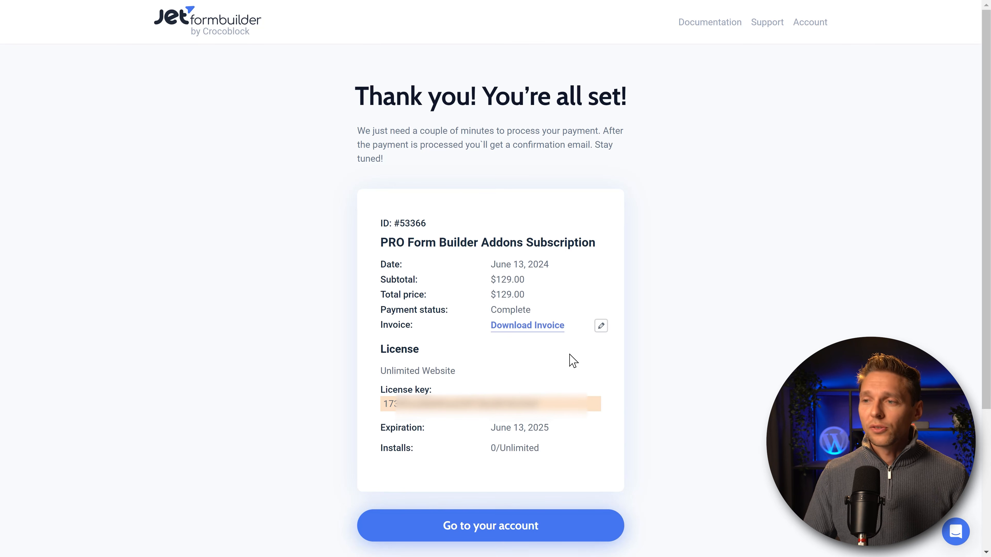
double_click(483, 402)
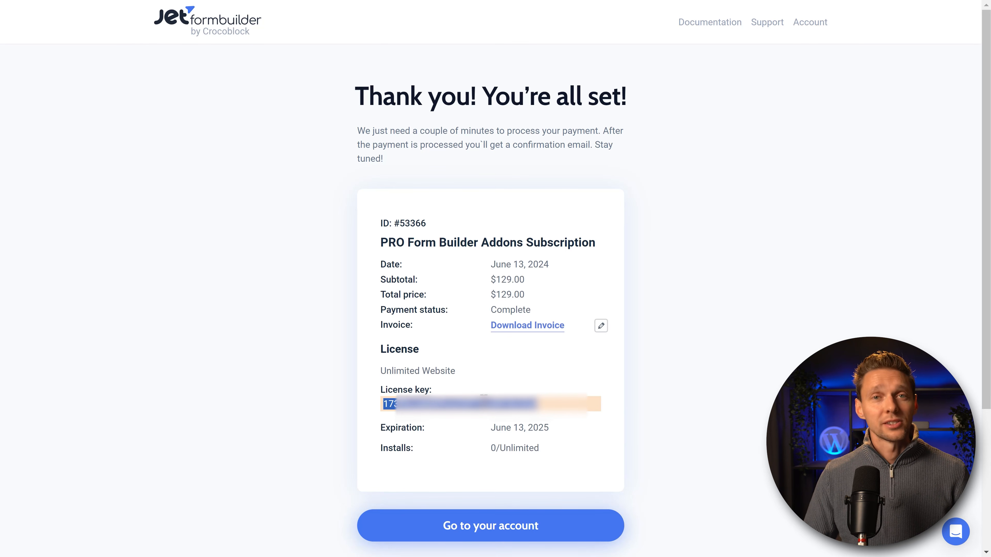
left_click(470, 325)
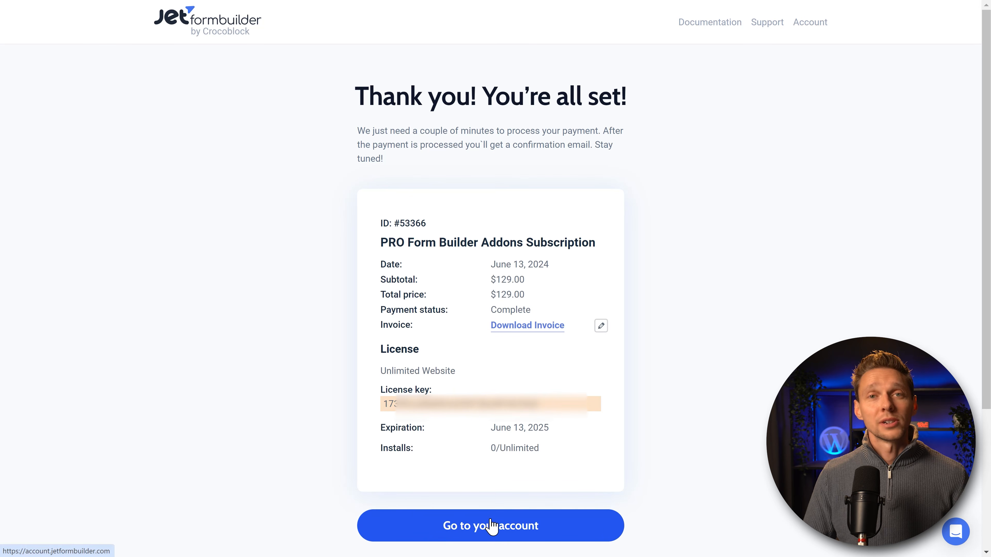
left_click(492, 525)
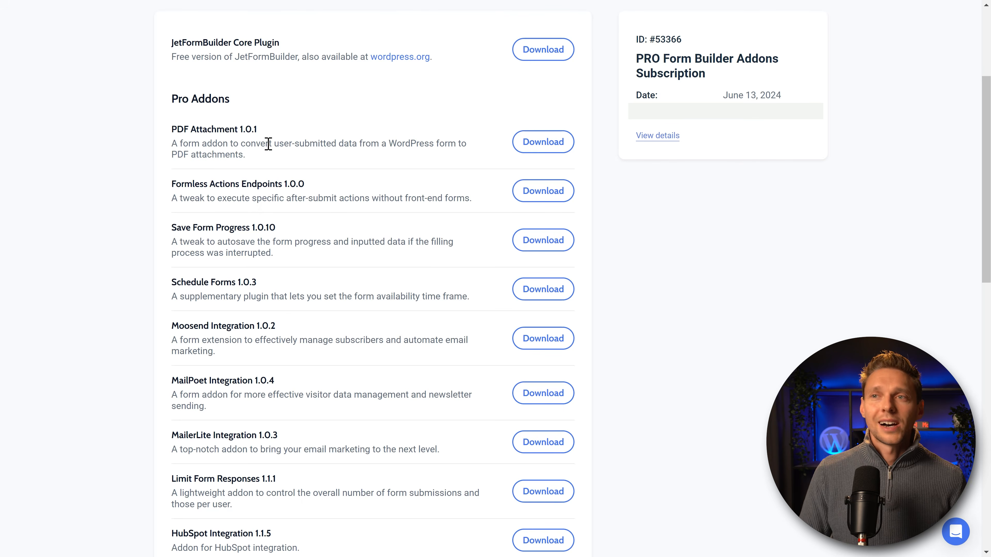
Step: Download PDF Attachment 1.0.1 from the account's Pro Addons list
middle_click(262, 139)
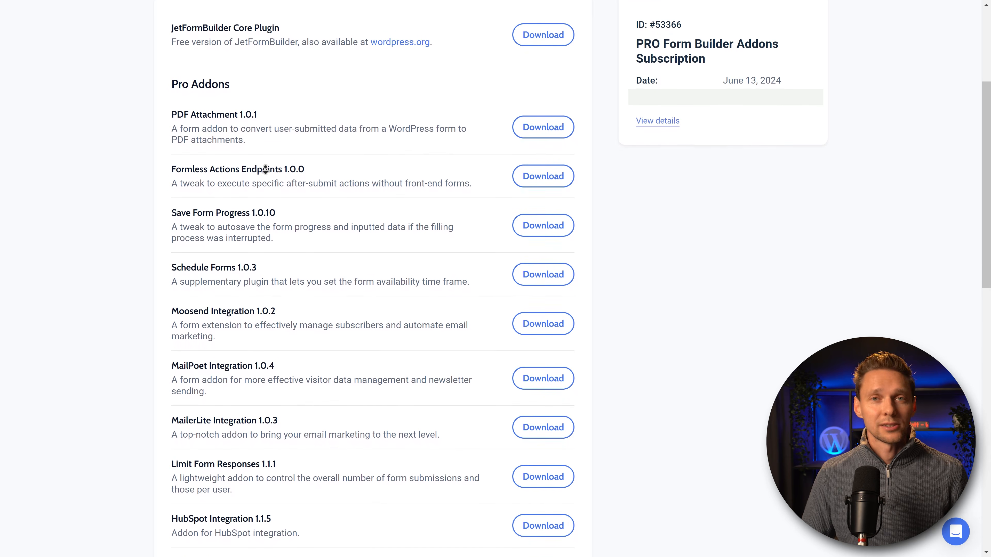
left_click(239, 126)
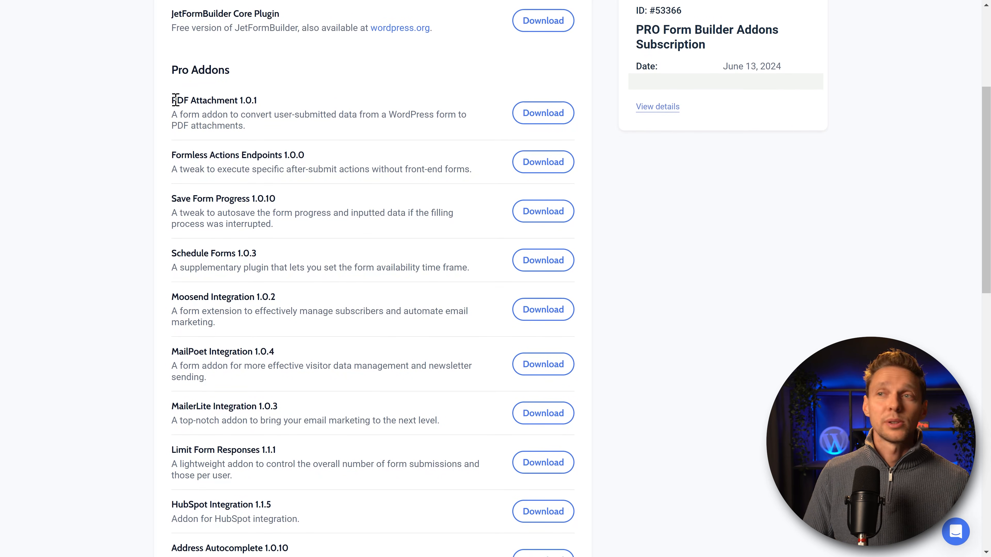
left_click(567, 115)
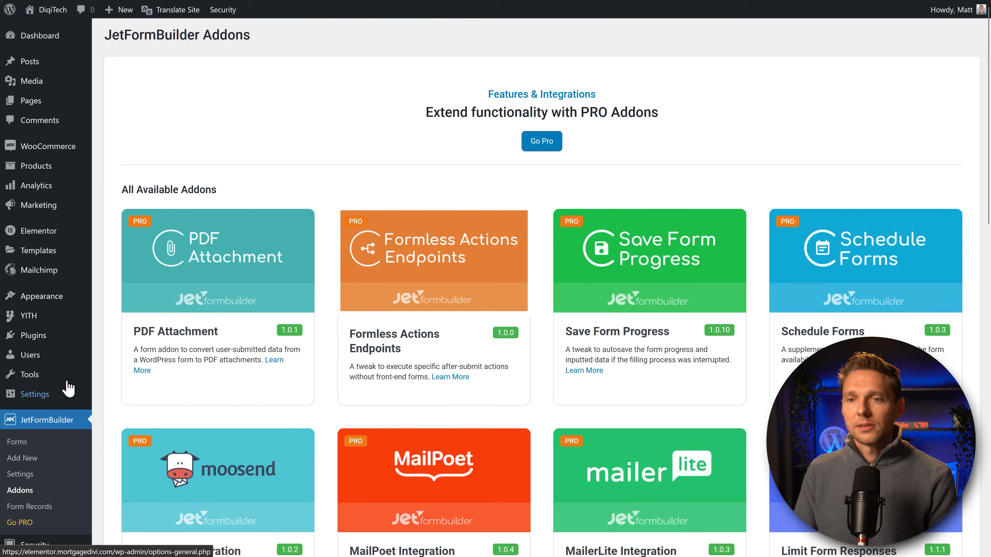
mouse_move(37, 332)
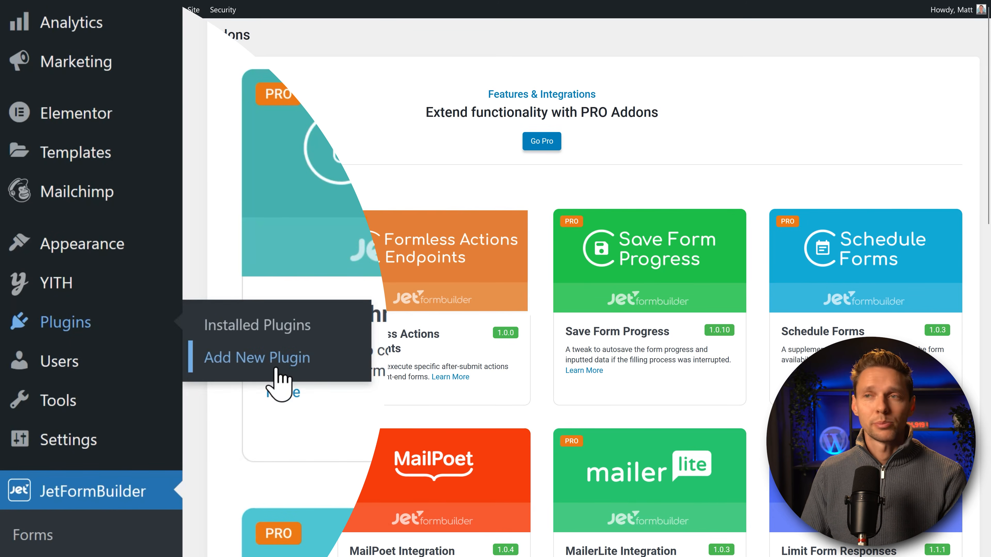
Step: Upload and install the JetFormBuilder PDF Attachment plugin zip
left_click(275, 374)
left_click(208, 39)
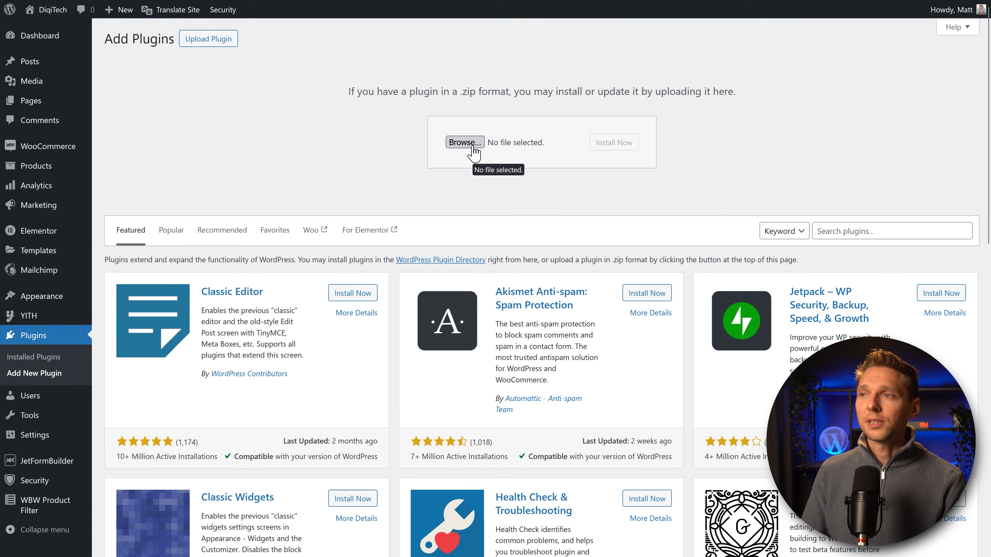
left_click(472, 147)
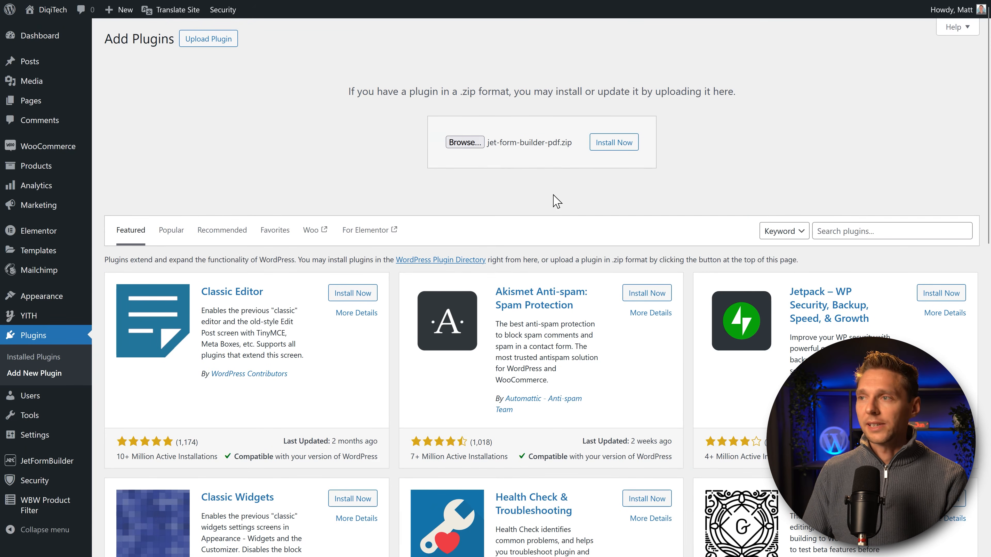
left_click(613, 143)
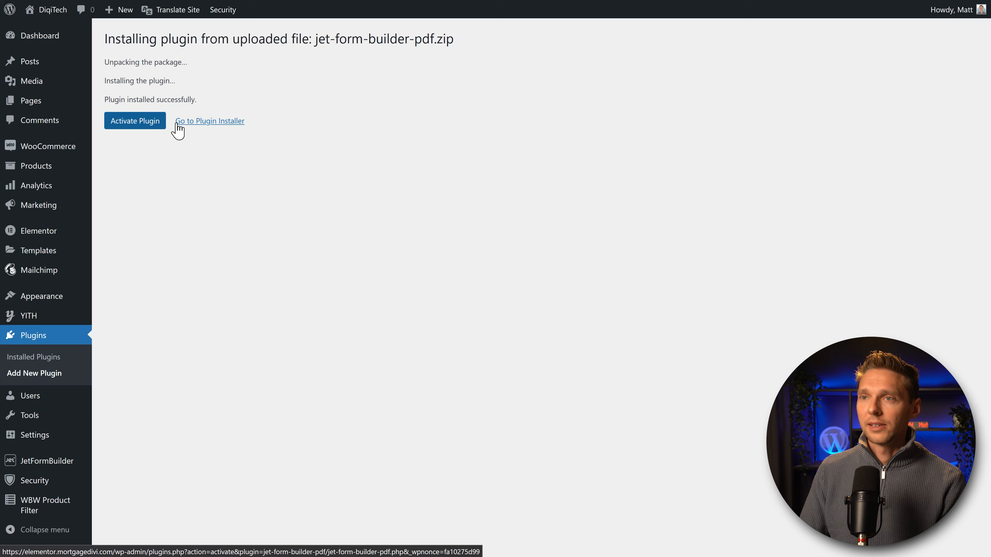
Step: Upload and install the Schedule Forms zip, then activate JetFormBuilder PDF Attachment
left_click(184, 123)
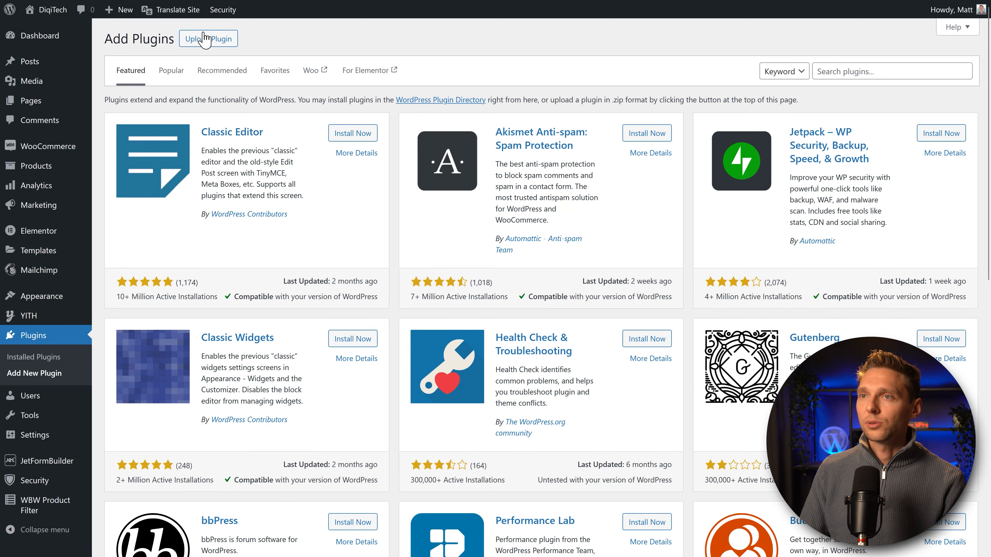
left_click(197, 38)
left_click(449, 143)
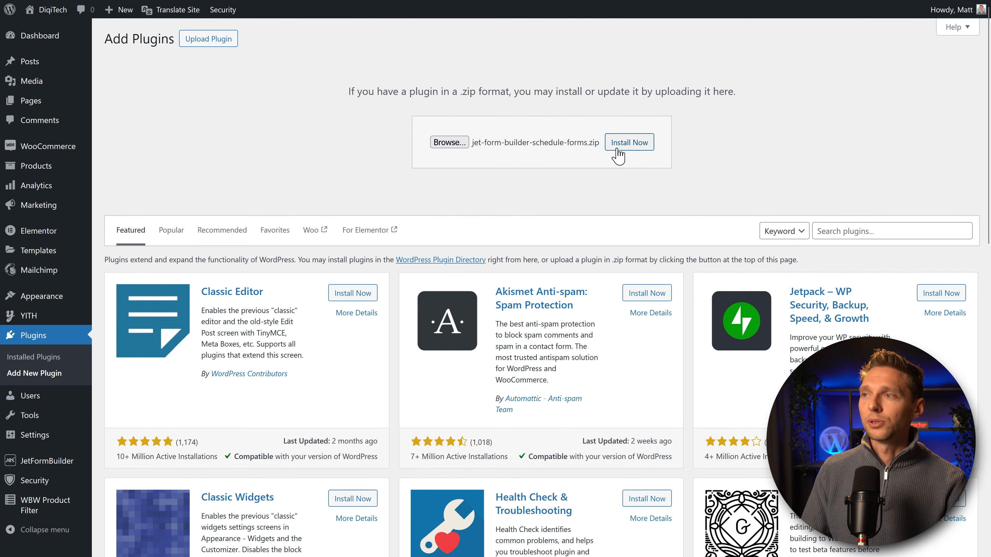
left_click(617, 151)
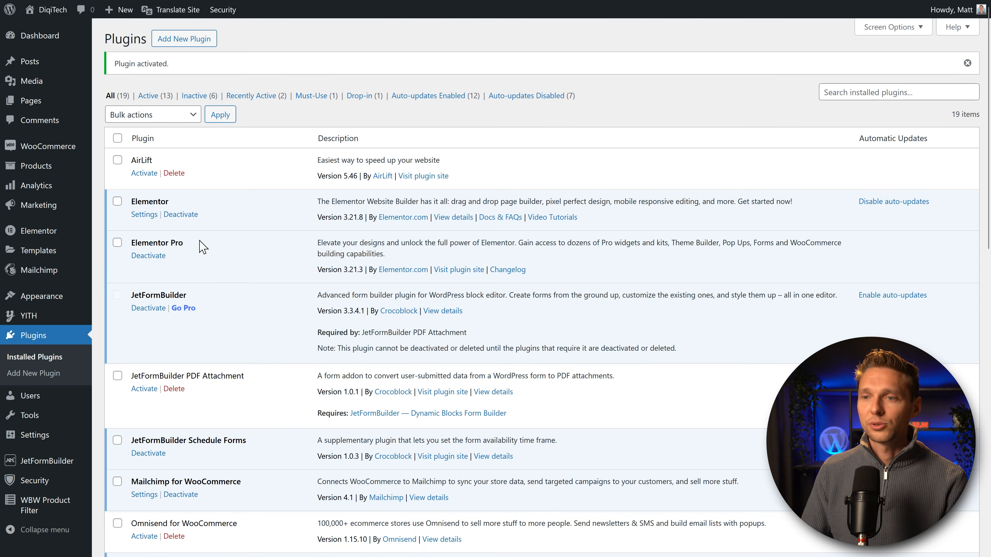
scroll(201, 246, "down", 2)
left_click(149, 266)
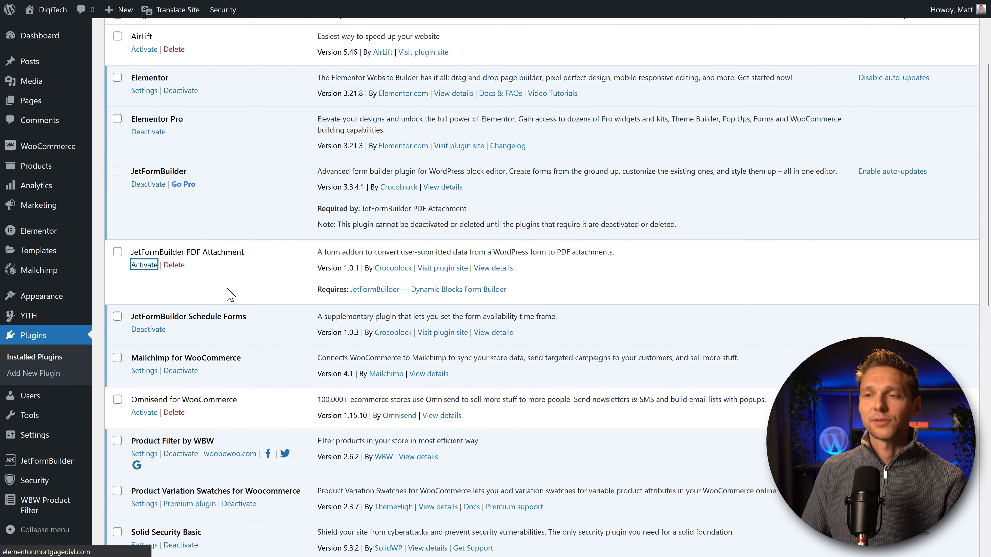
scroll(214, 294, "down", 2)
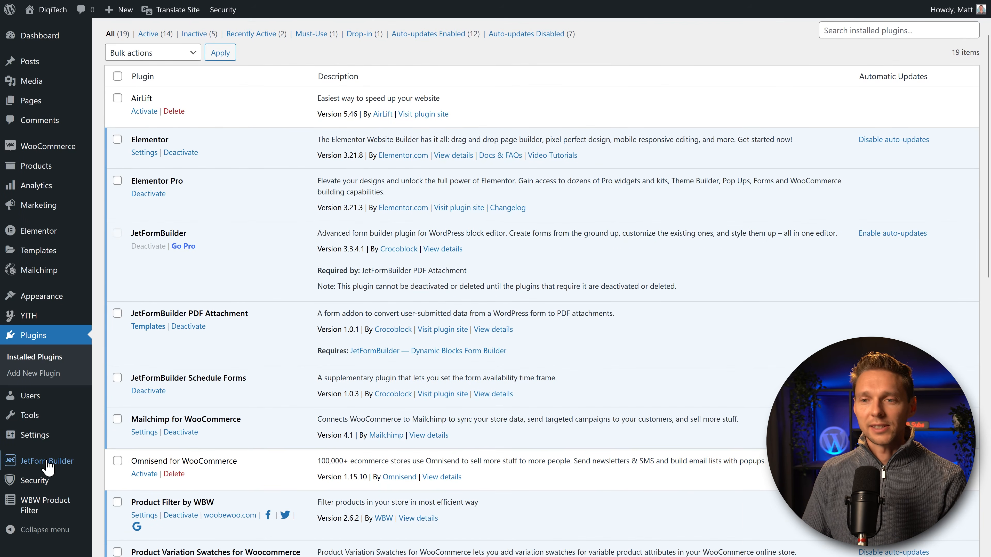
mouse_move(47, 467)
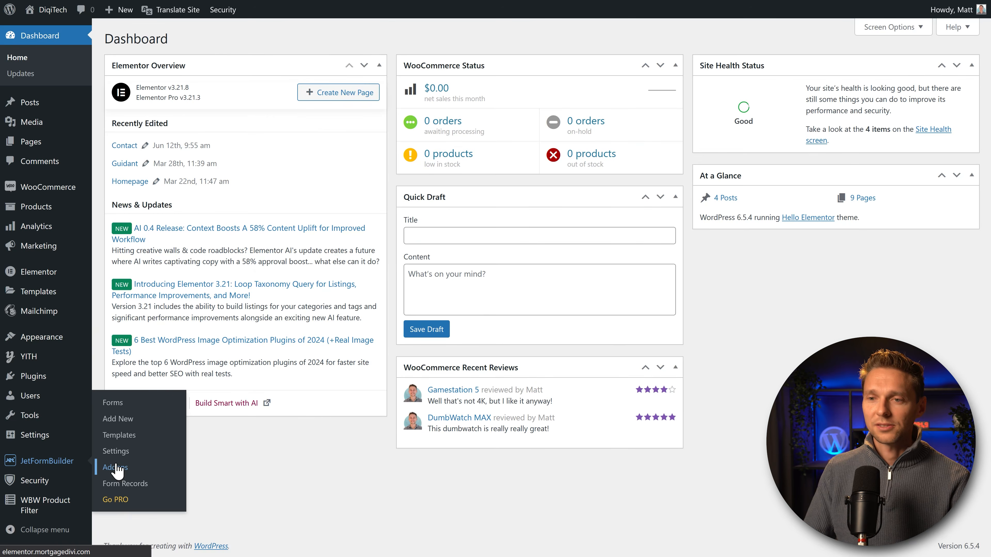
Step: On the JetFormBuilder Addons page, activate the addons licence with the pasted licence key
left_click(115, 468)
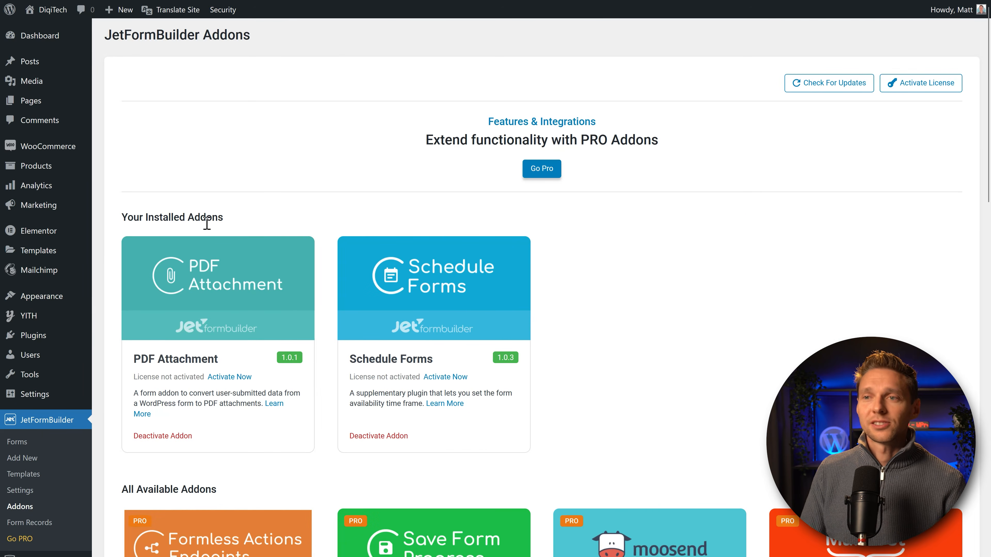
double_click(163, 355)
left_click(406, 355)
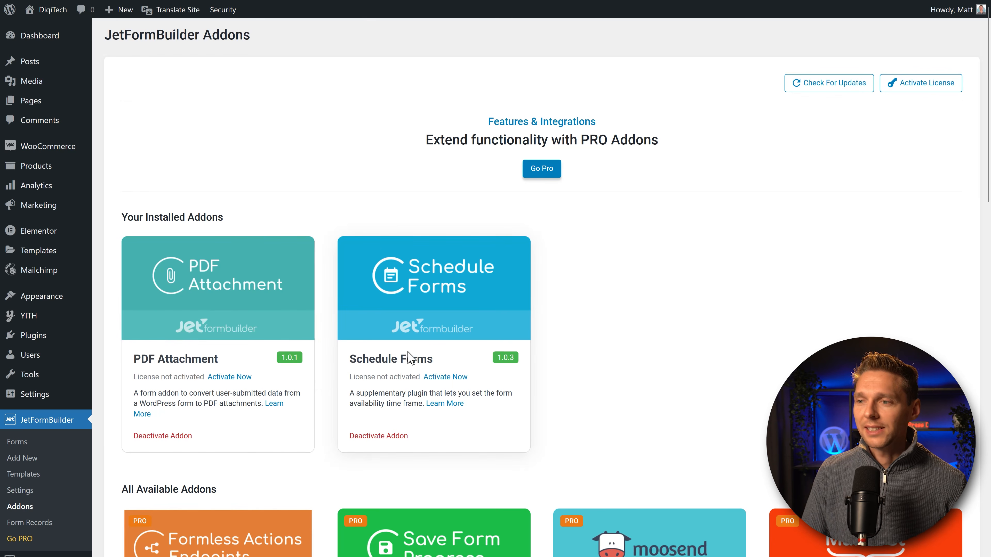
scroll(577, 342, "down", 2)
scroll(553, 340, "up", 2)
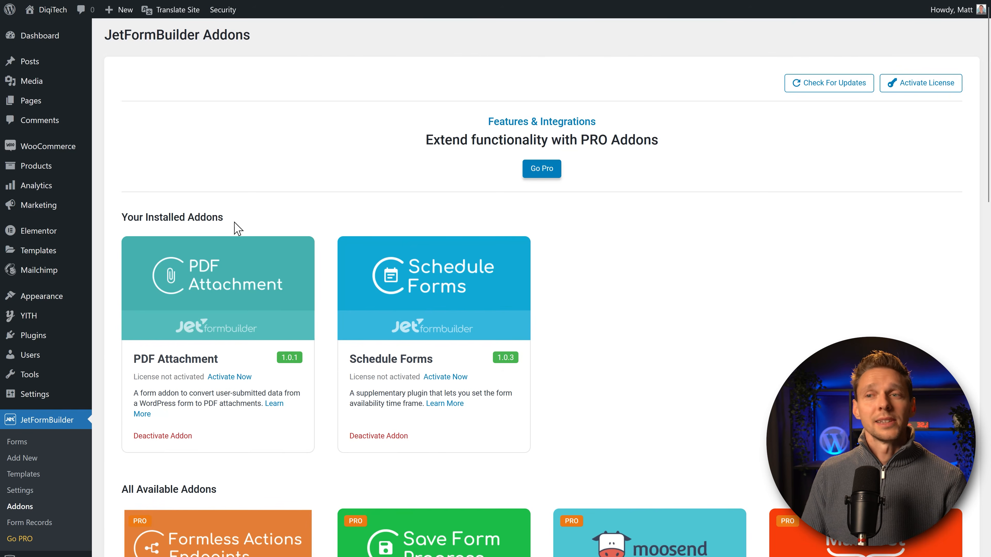
left_click(230, 377)
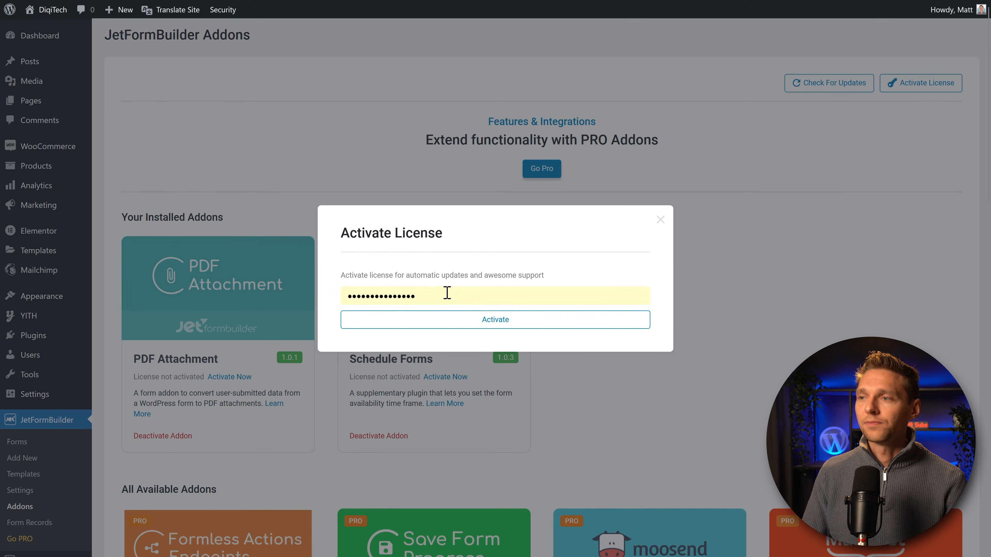
key("ctrl+v")
left_click(506, 324)
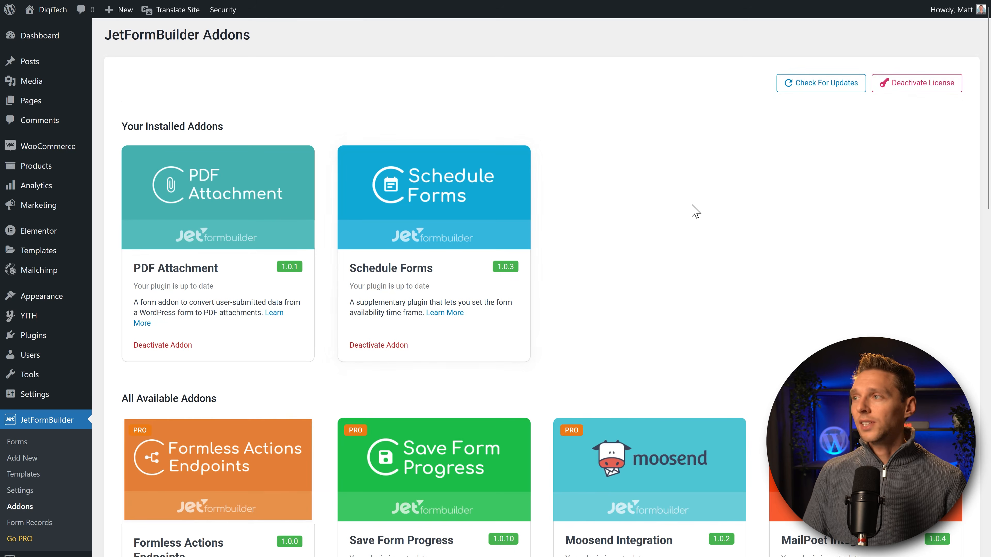
Step: Install the Save Form Progress addon
scroll(617, 160, "down", 1)
scroll(617, 160, "down", 4)
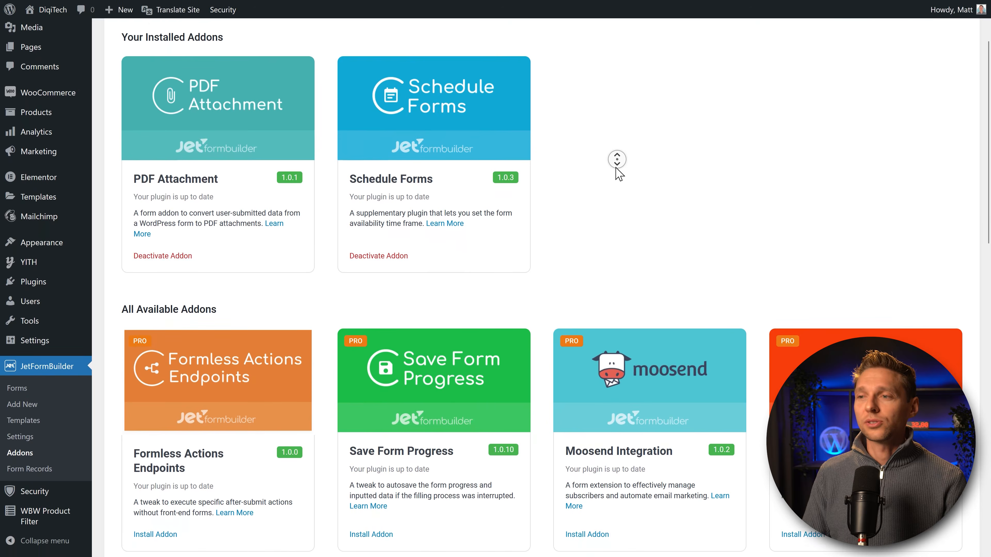
scroll(617, 160, "down", 1)
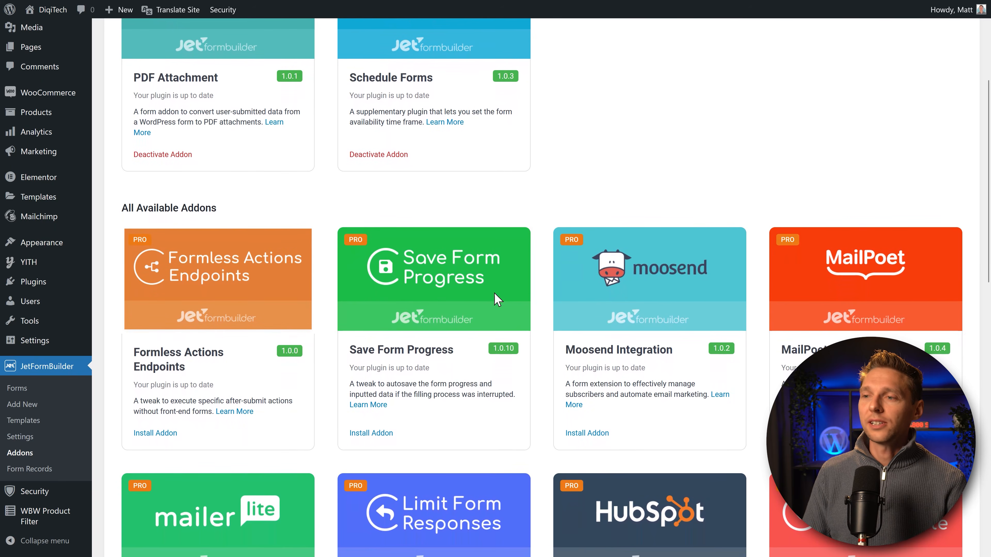
left_click(373, 433)
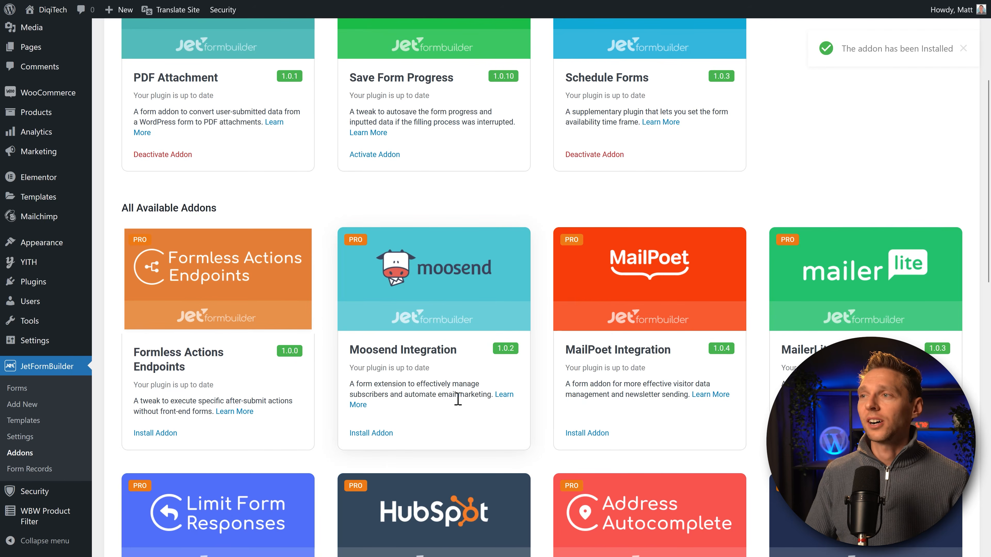
scroll(841, 160, "up", 5)
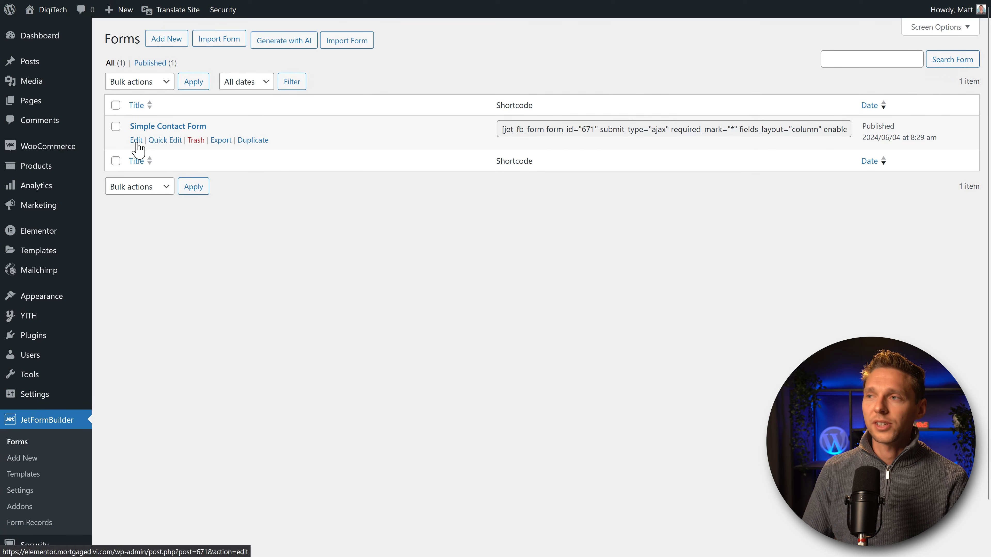
Step: Edit Simple Contact Form and scroll the JetForm sidebar down to Post Submit Actions
left_click(137, 140)
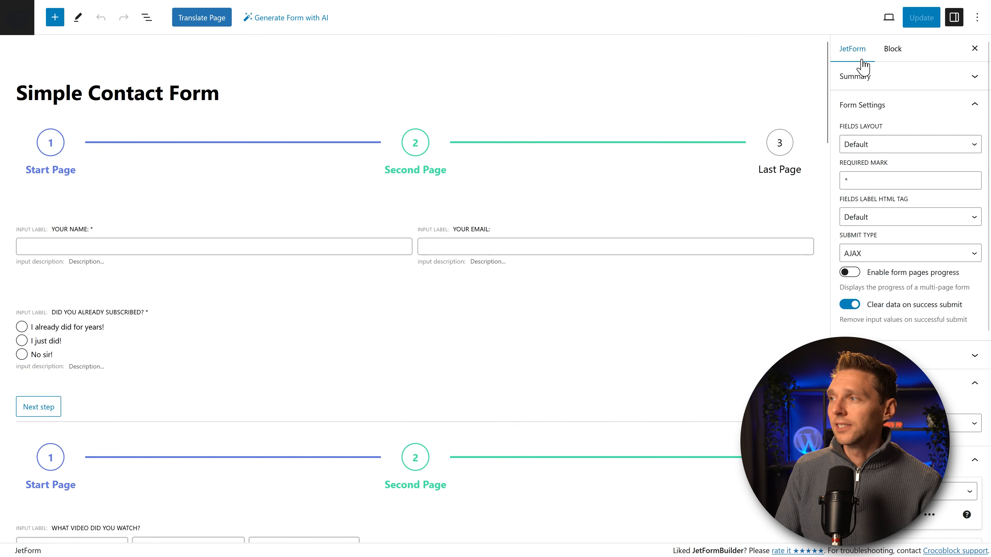
middle_click(949, 104)
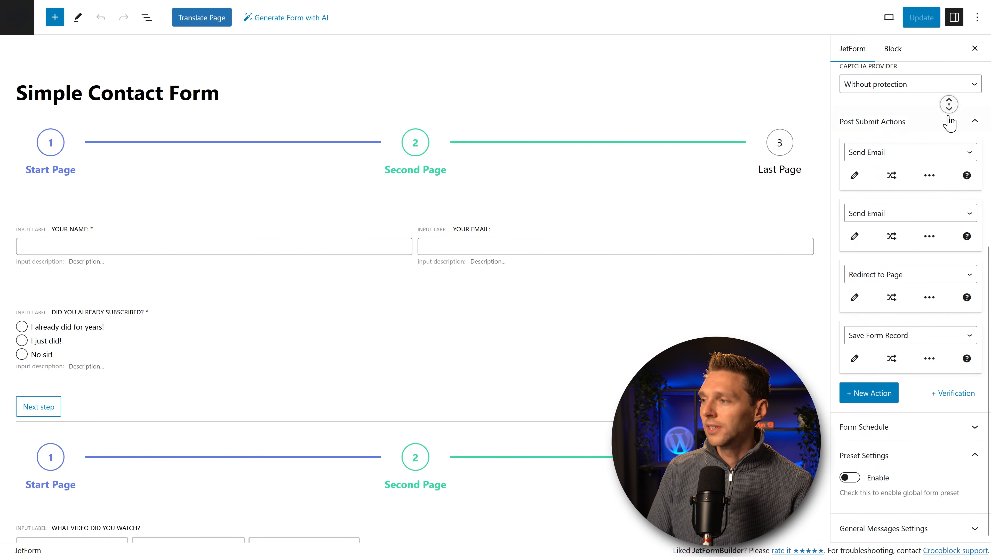
middle_click(948, 124)
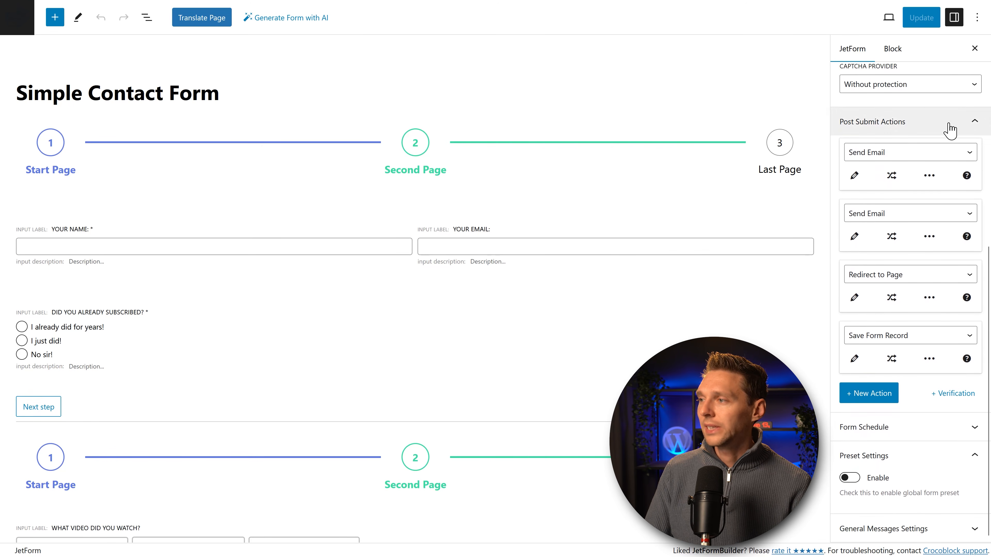
Step: Add a new post-submit action of type Generate PDF and open its settings
left_click(871, 397)
left_click(878, 398)
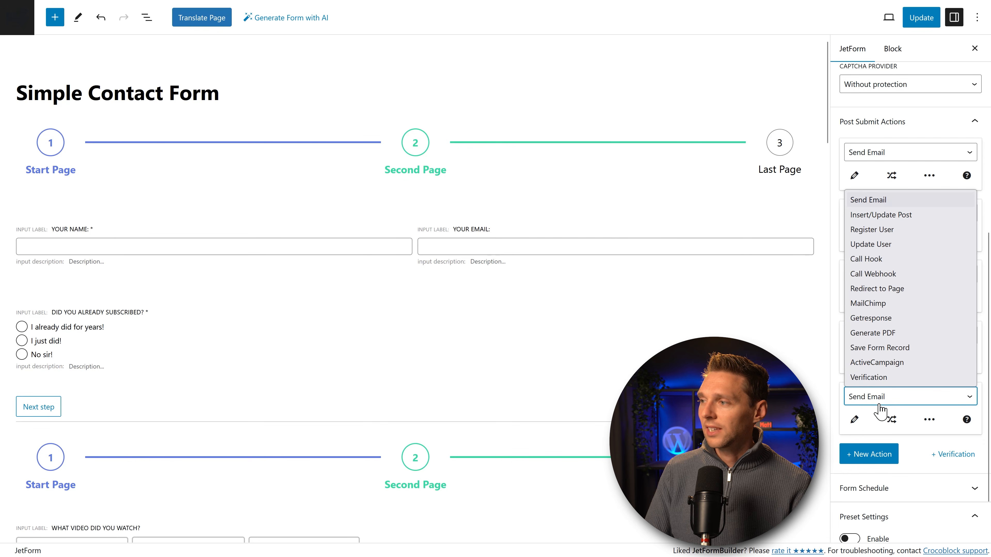
left_click(887, 333)
left_click(857, 423)
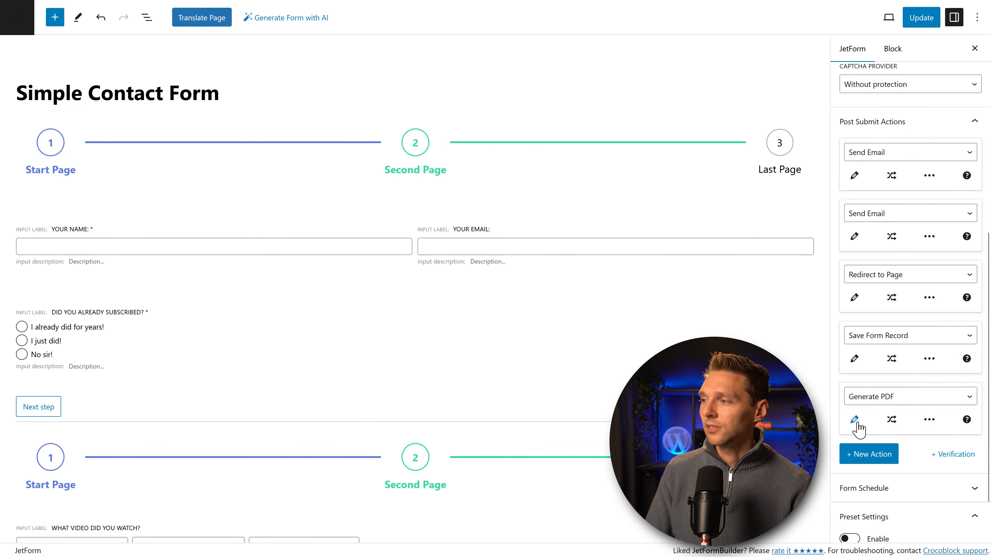
Step: In the Generate PDF settings, create a new sample PDF template for the action
left_click(381, 151)
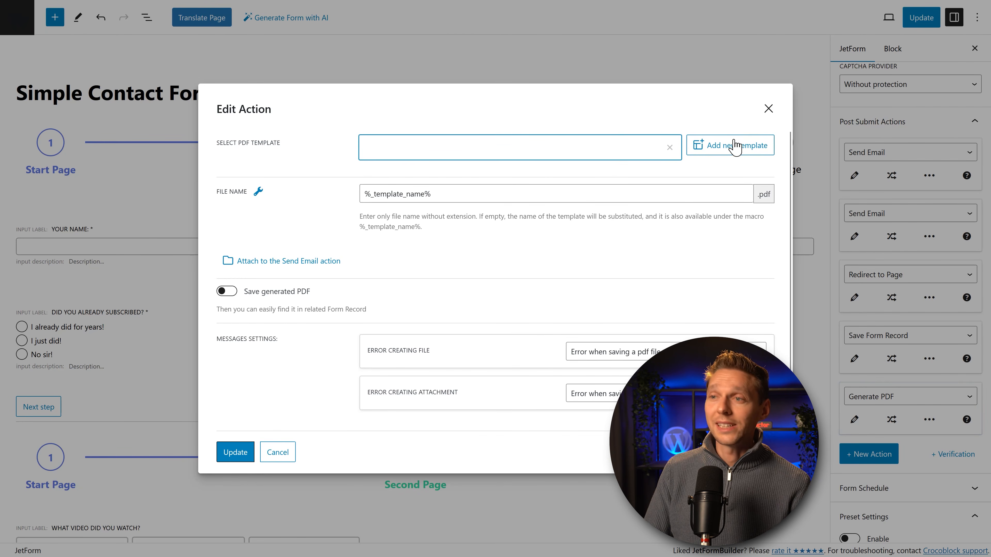
left_click_drag(434, 195, 376, 215)
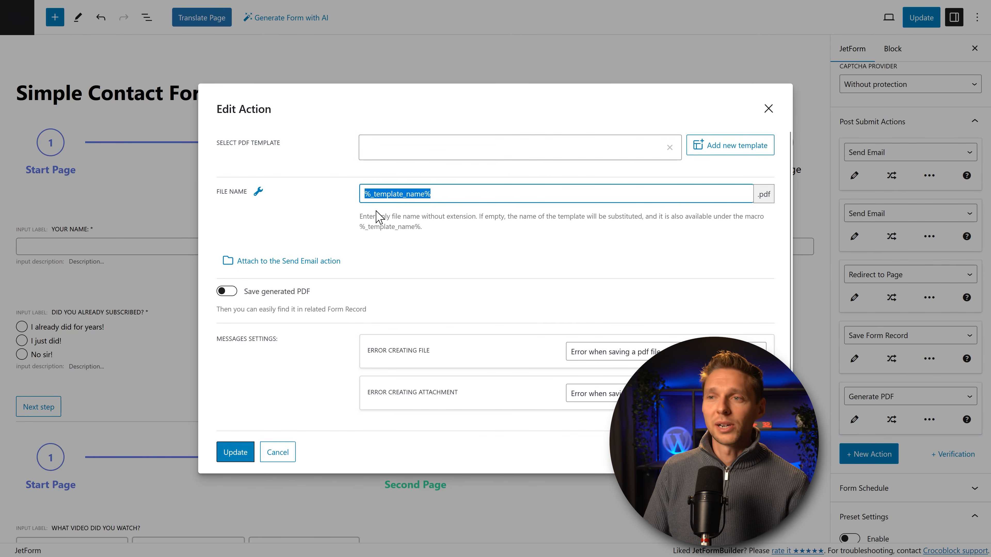
left_click(233, 295)
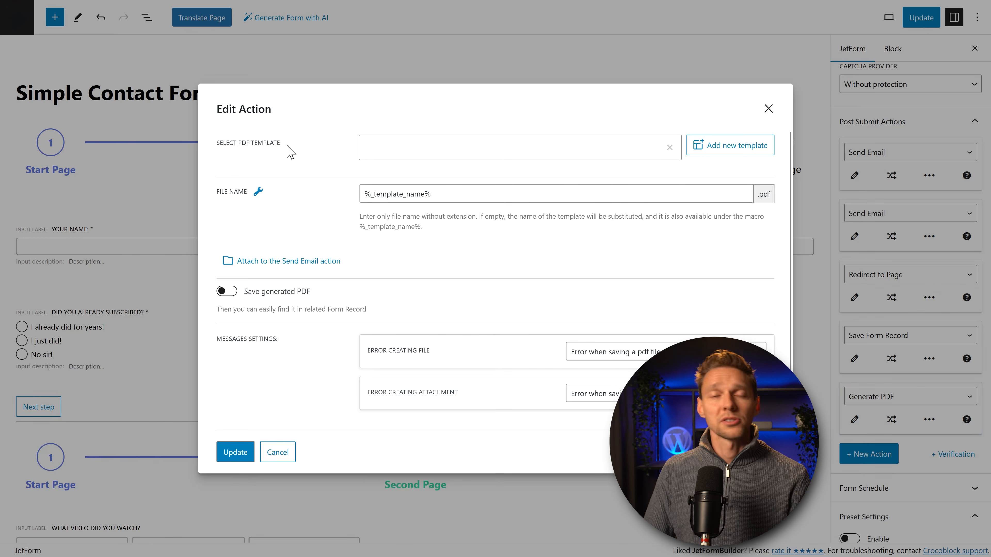
left_click(727, 150)
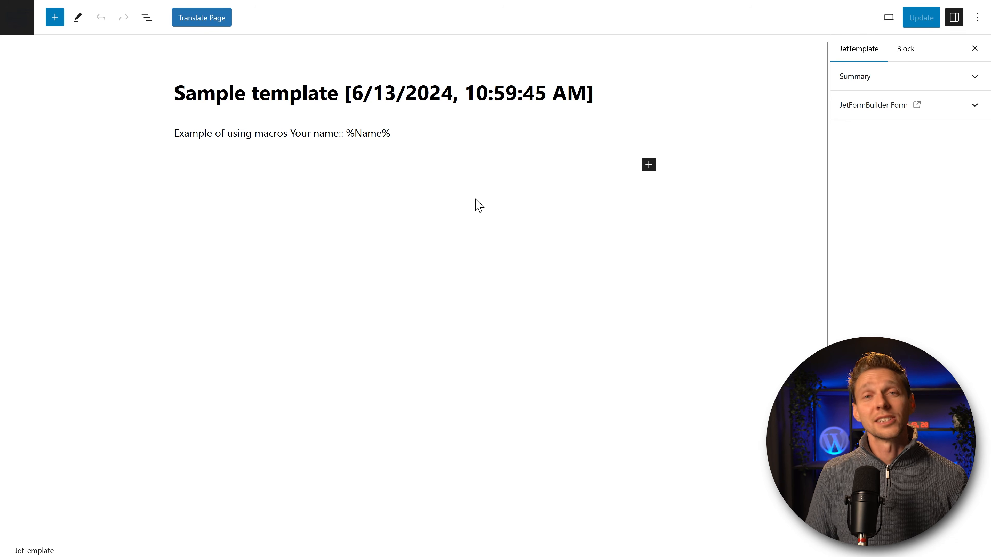
Step: Check the template's available blocks and the 'Your name:: %Name%' macro line
left_click(646, 169)
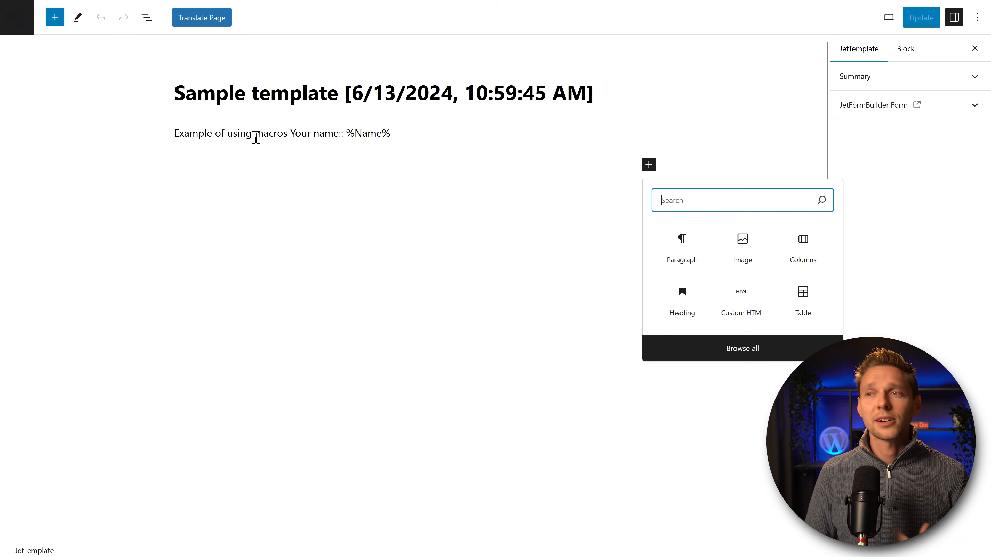
left_click_drag(345, 135, 390, 134)
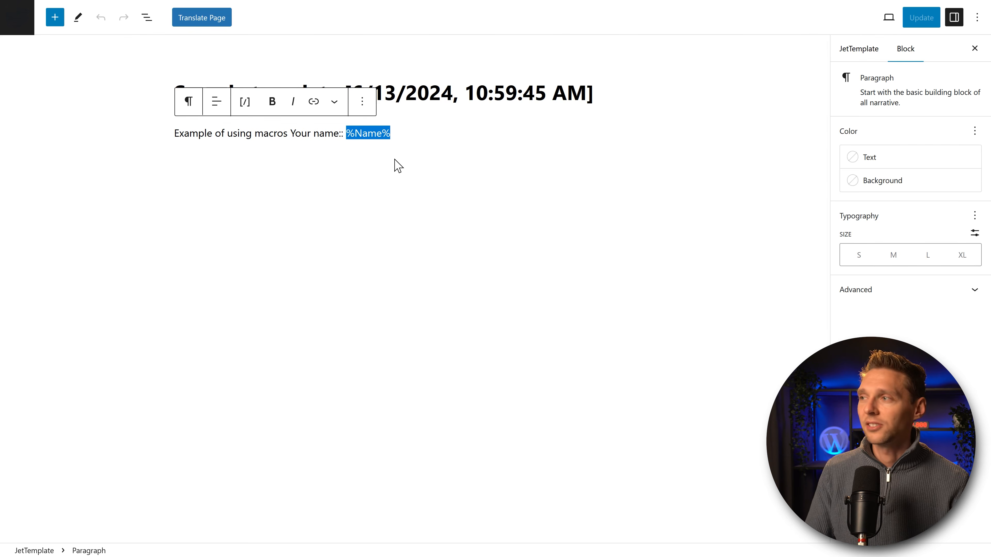
left_click(397, 166)
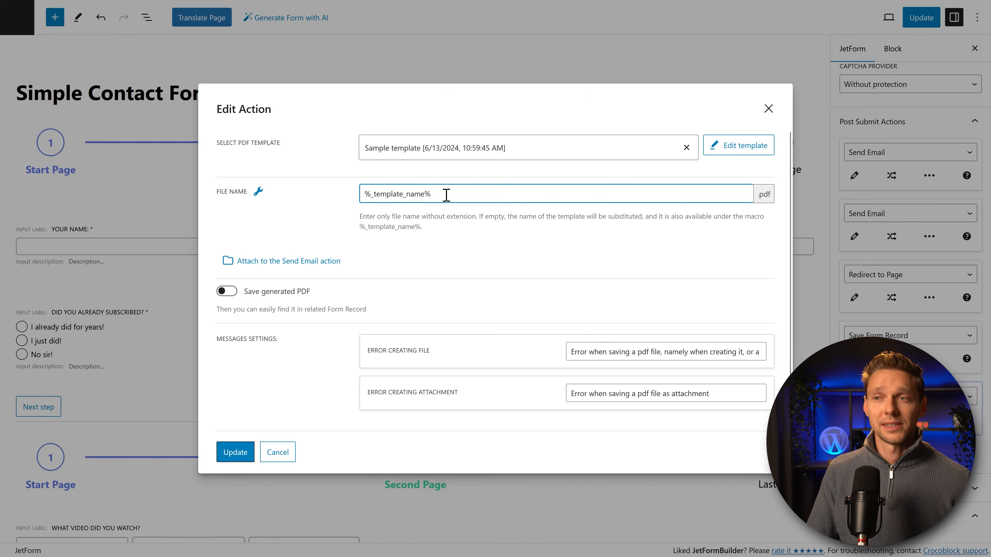
Step: Set the generated PDF's file name to 'Contract DigiTech %Name%'
left_click_drag(445, 195, 376, 202)
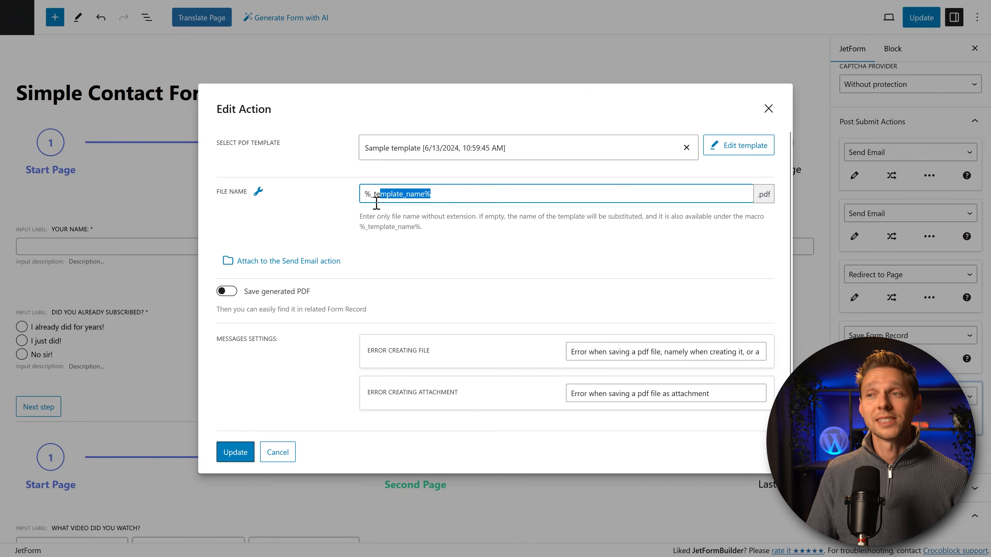
left_click(259, 193)
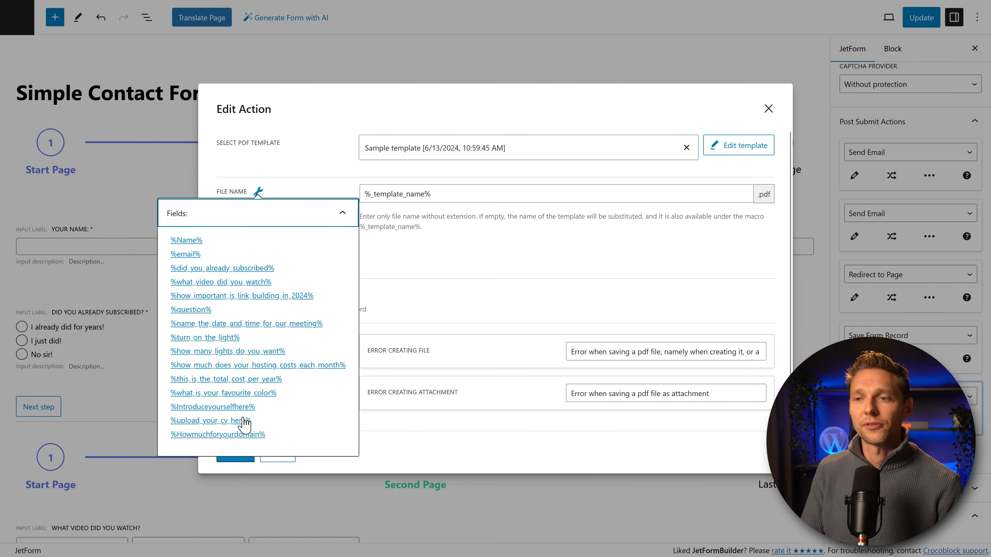
left_click(440, 202)
left_click_drag(439, 201, 362, 200)
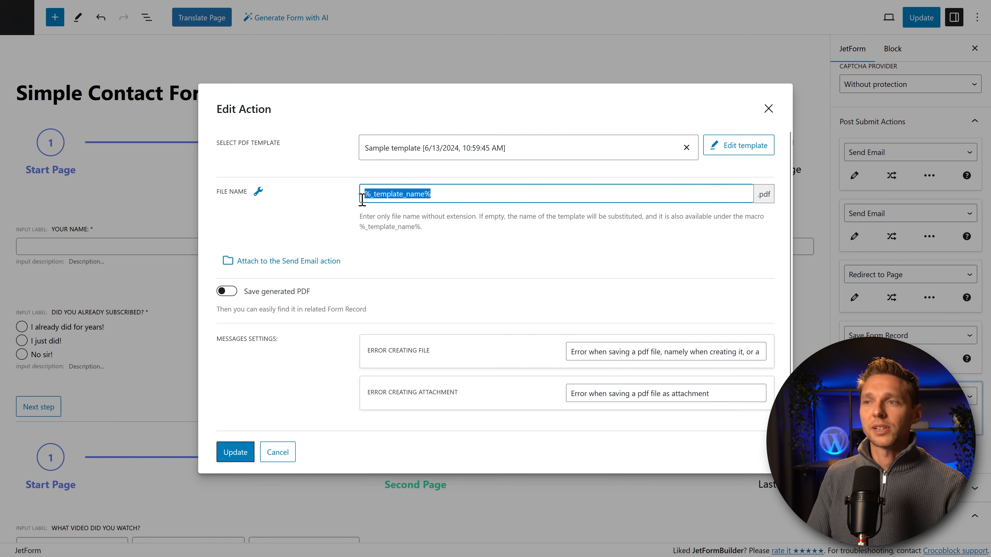
type("Contract DigiTech %Name%")
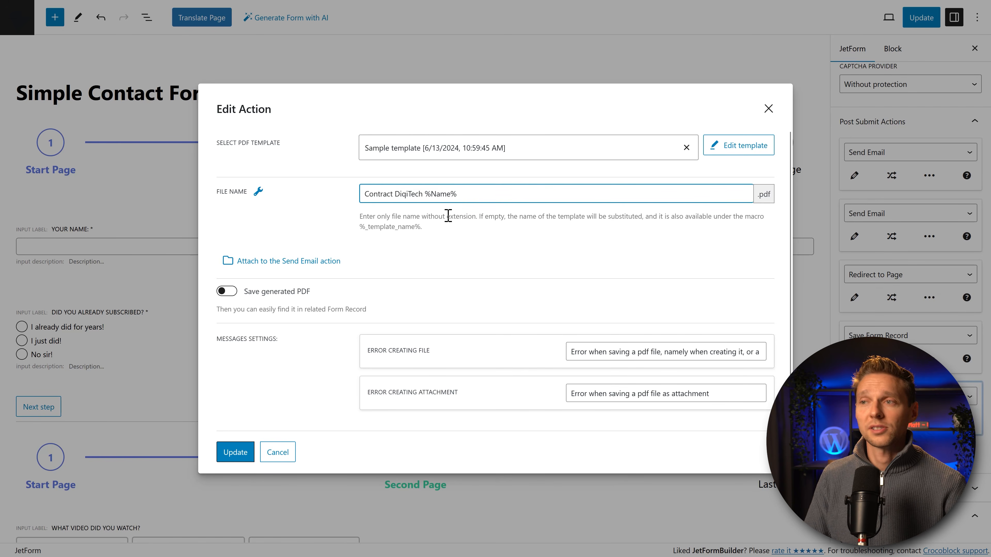
left_click_drag(456, 194, 425, 194)
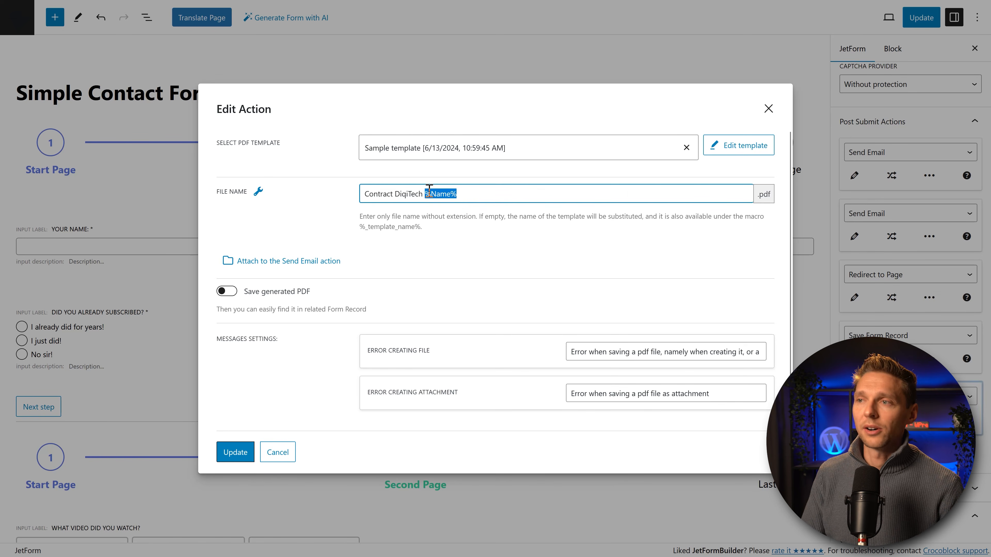
left_click(473, 192)
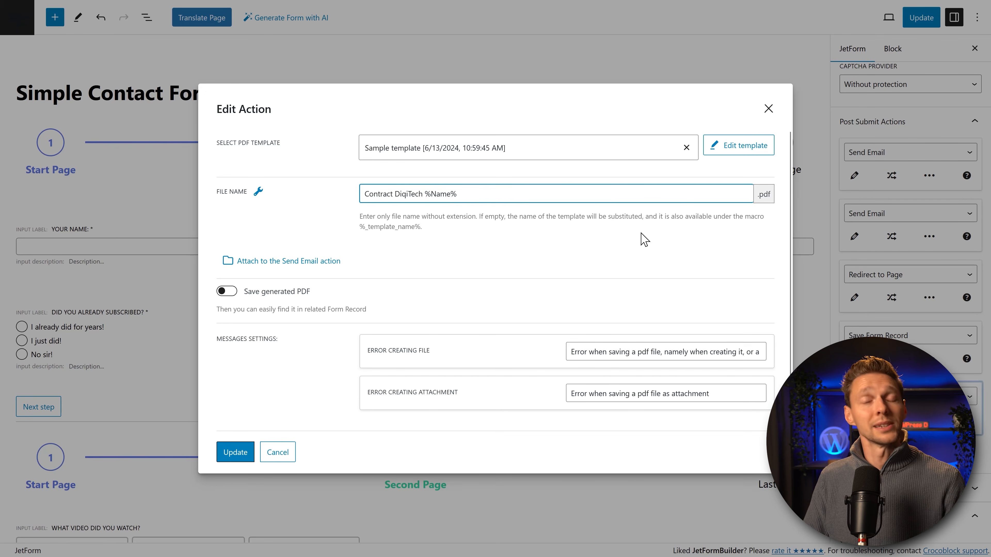
Step: Turn on saving the generated PDF and attach it to a new Send Email action
left_click(227, 291)
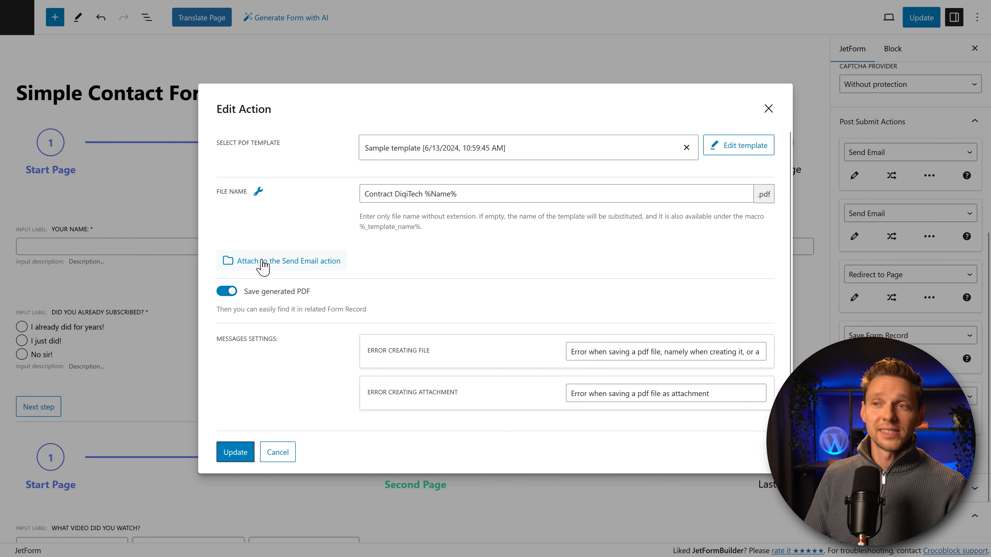
left_click(273, 263)
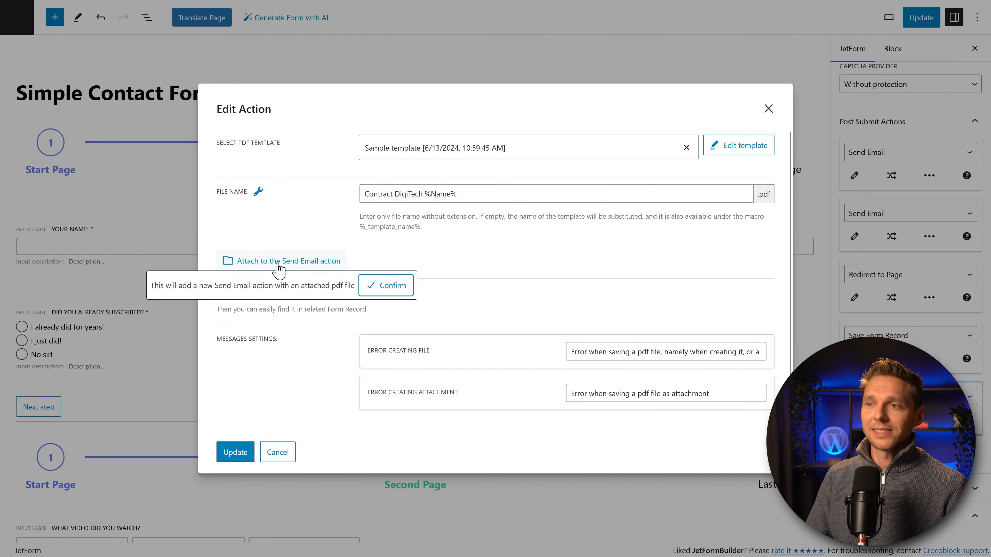
left_click(384, 288)
left_click(438, 293)
Step: Add the upload_your_cv_here field to the email's attachments and close the action settings
scroll(508, 287, "down", 3)
left_click(513, 366)
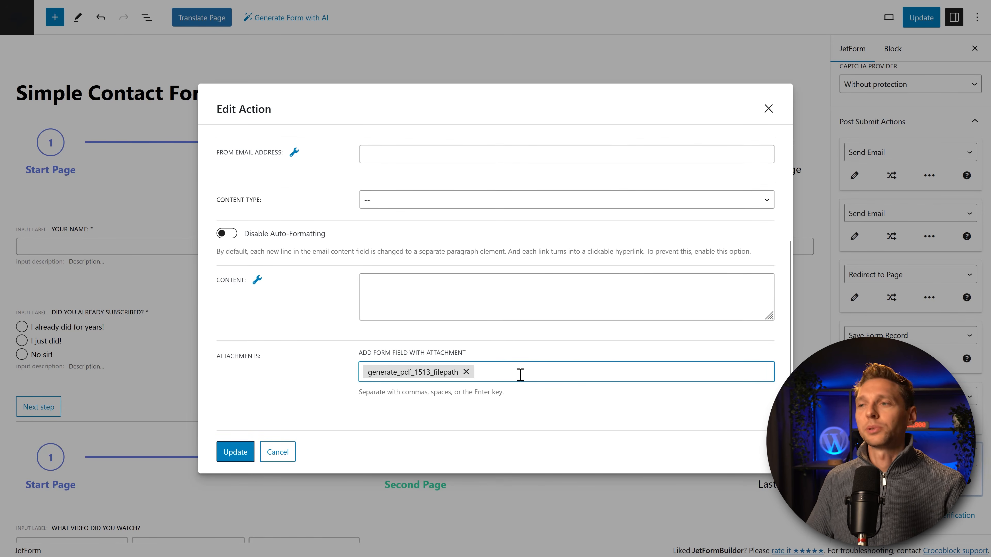
scroll(294, 195, "up", 5)
scroll(475, 265, "down", 5)
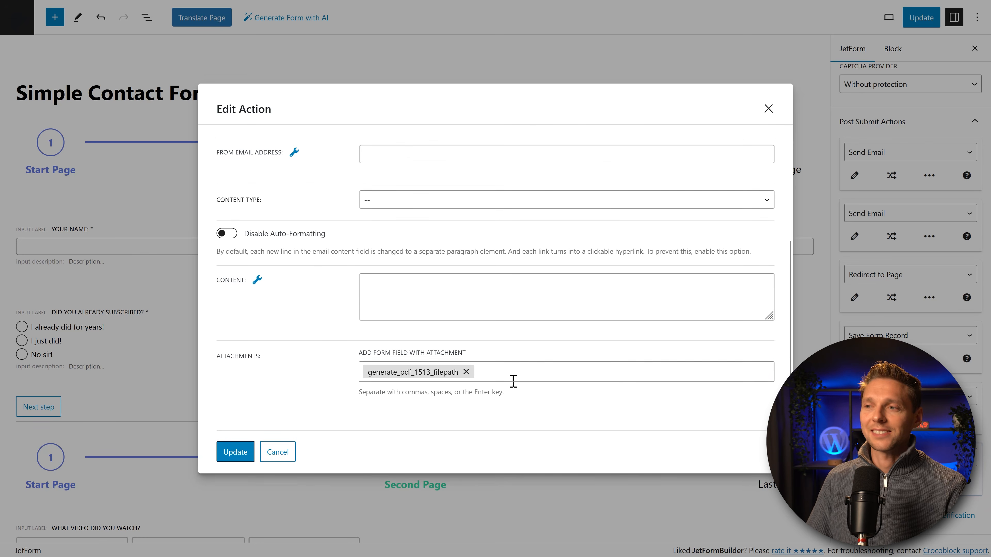
left_click(514, 373)
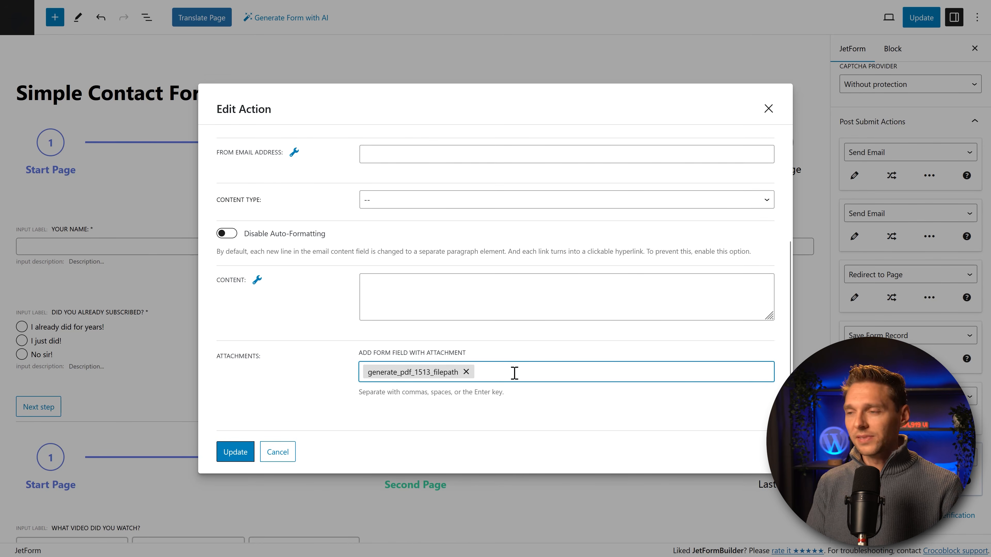
type("upload")
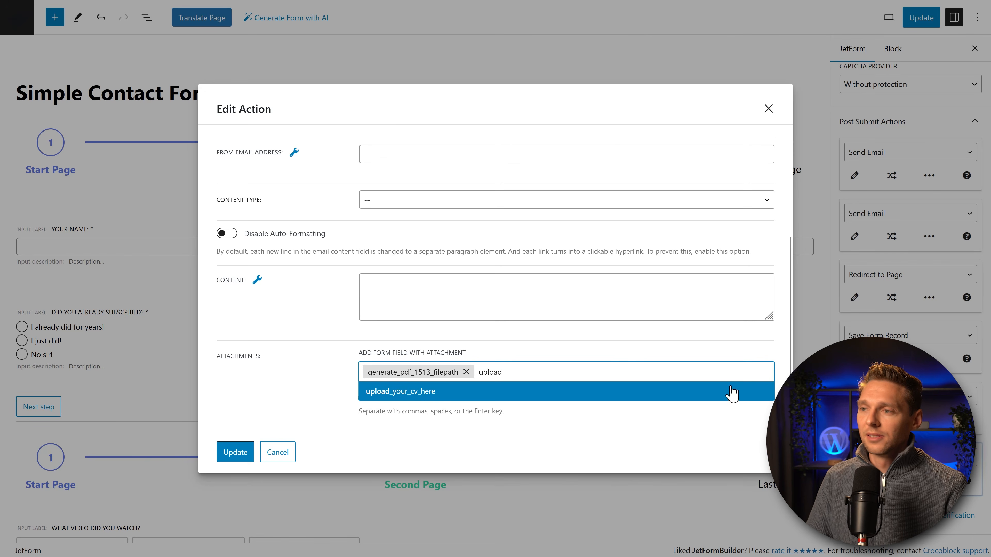
left_click(592, 393)
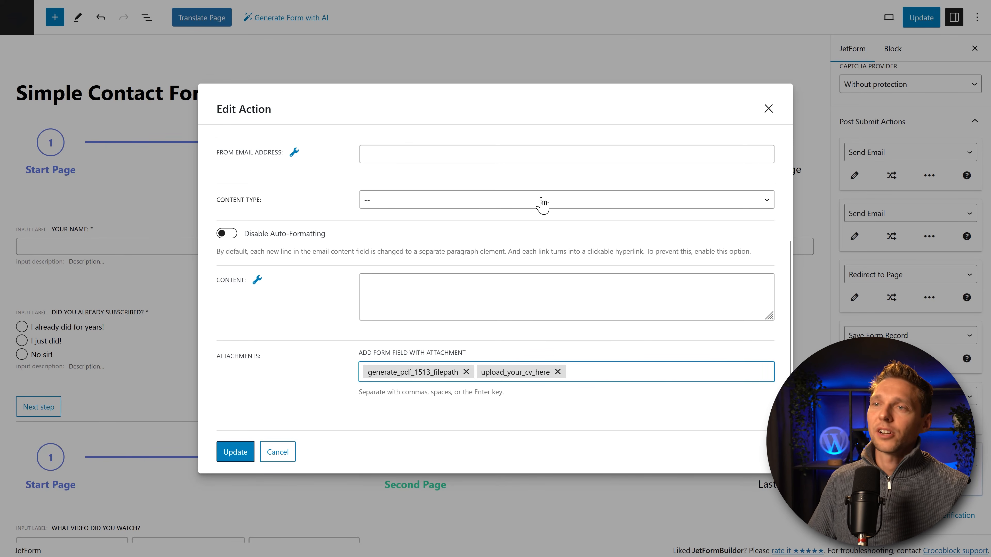
scroll(539, 202, "up", 3)
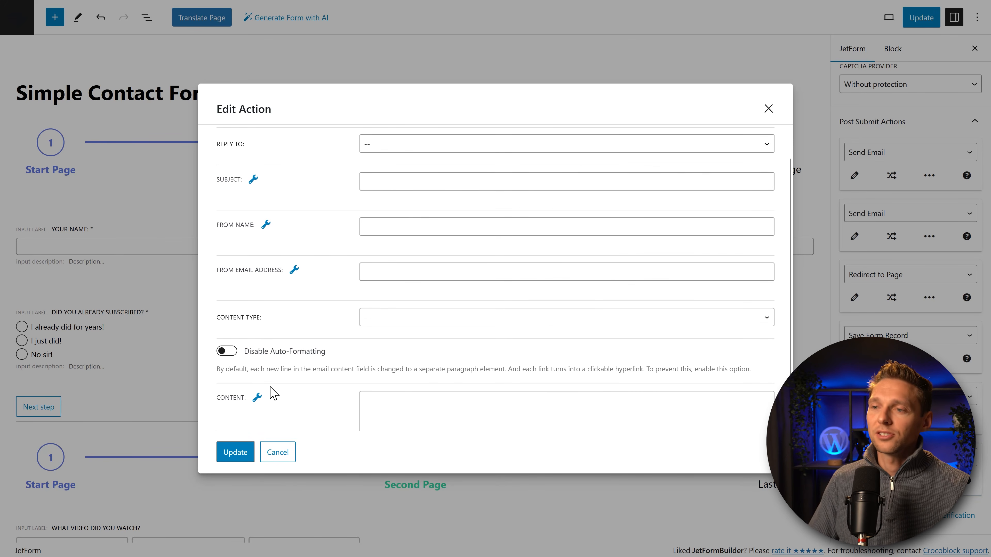
left_click(270, 461)
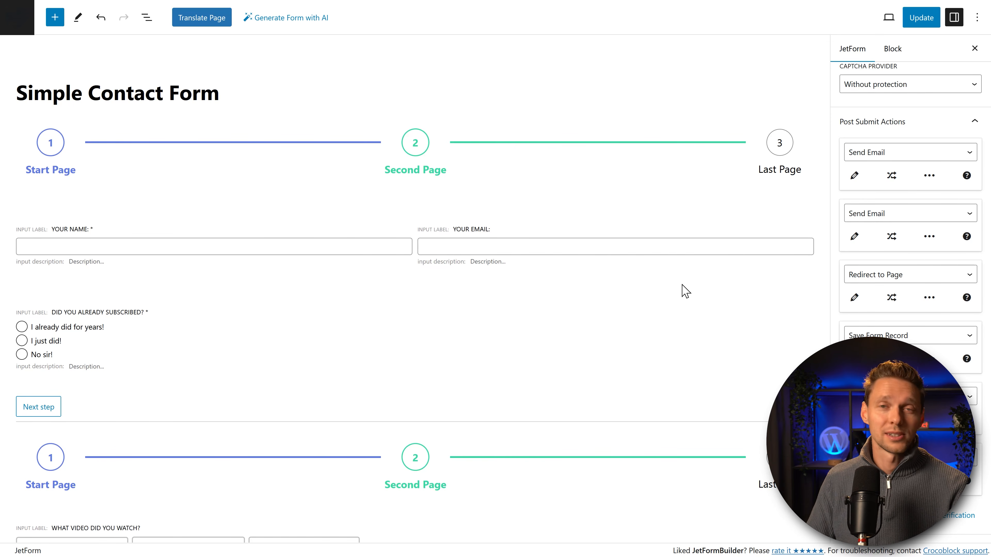
Step: In Form Settings, turn on Enable form pages progress
left_click(710, 101)
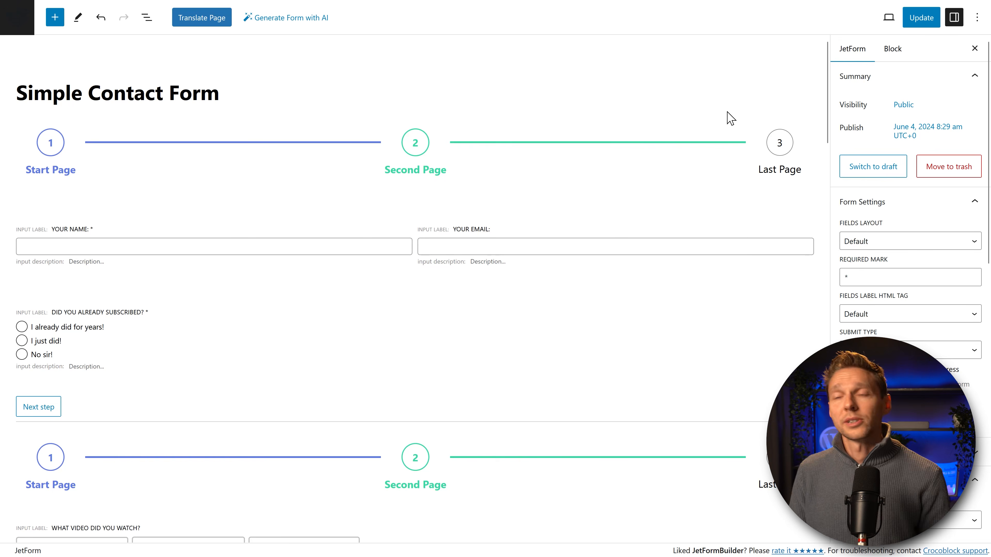
left_click(881, 78)
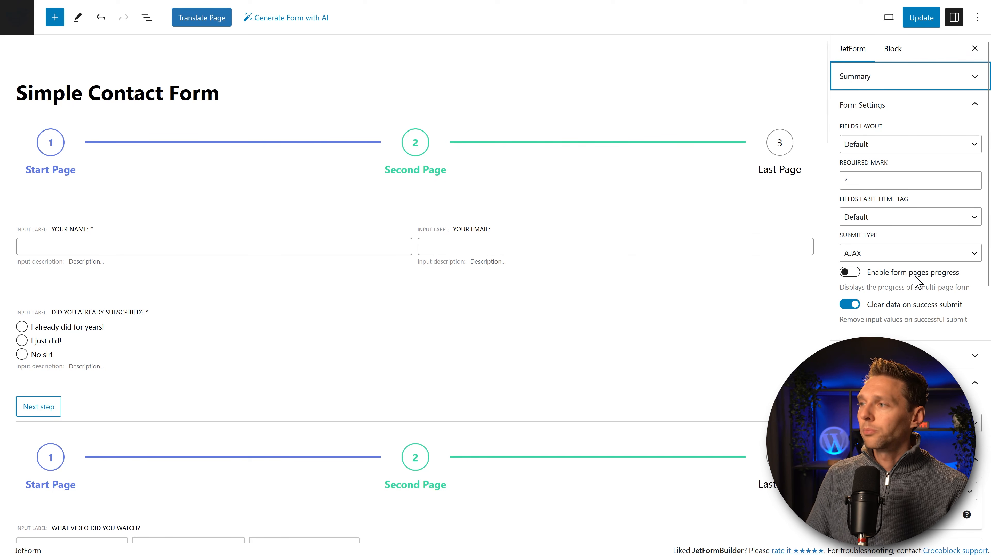
left_click(849, 272)
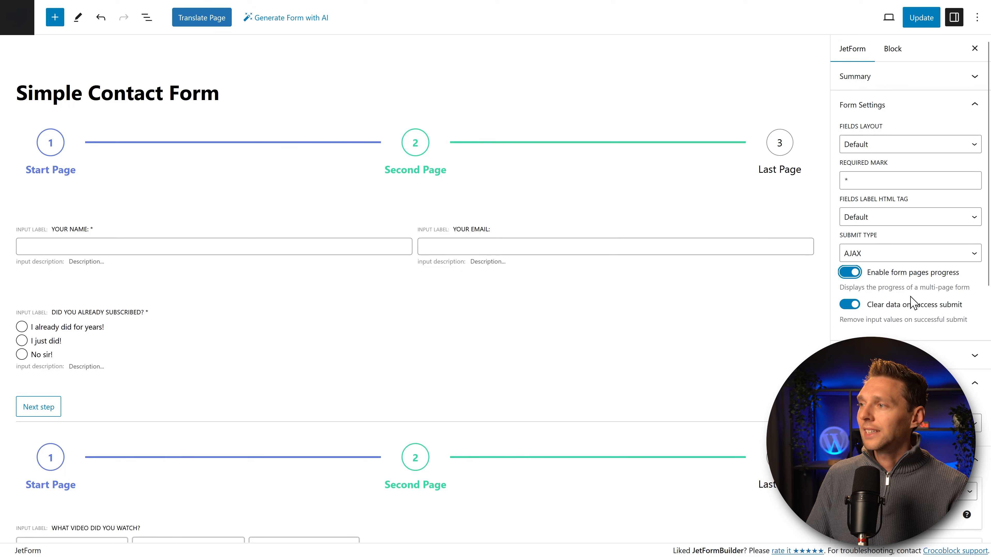
left_click(900, 286)
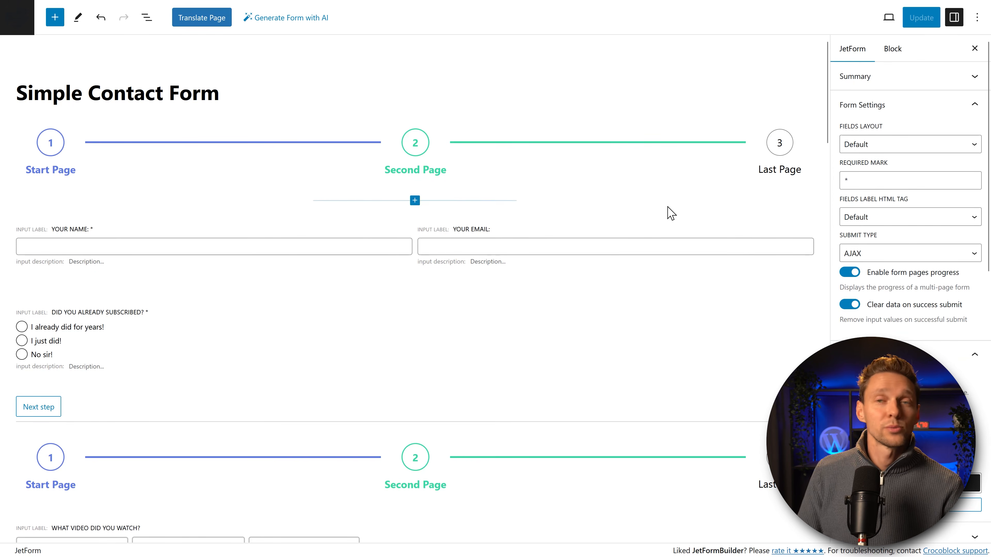
Step: Enable the Form Schedule, then select the 'What video did you watch?' field
scroll(900, 175, "down", 4)
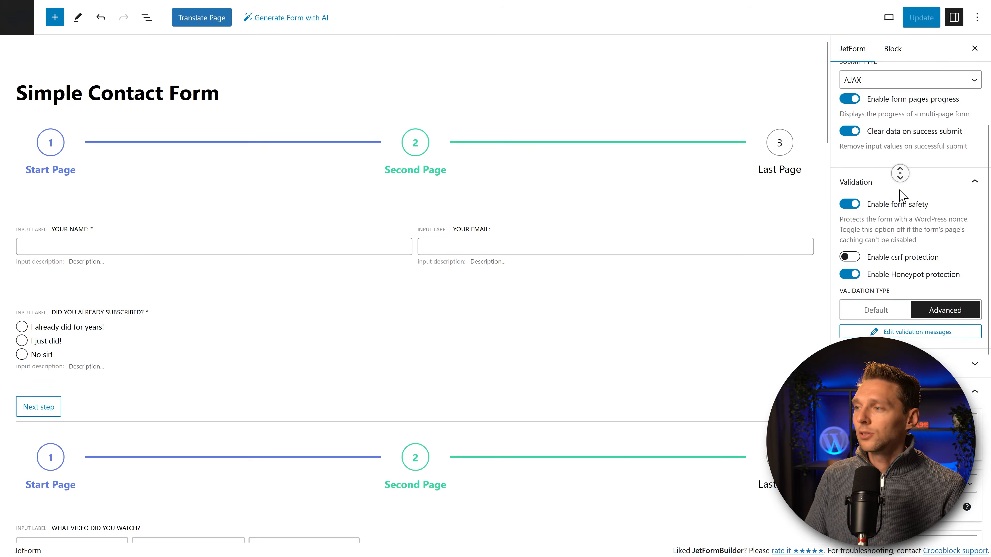
scroll(900, 195, "down", 15)
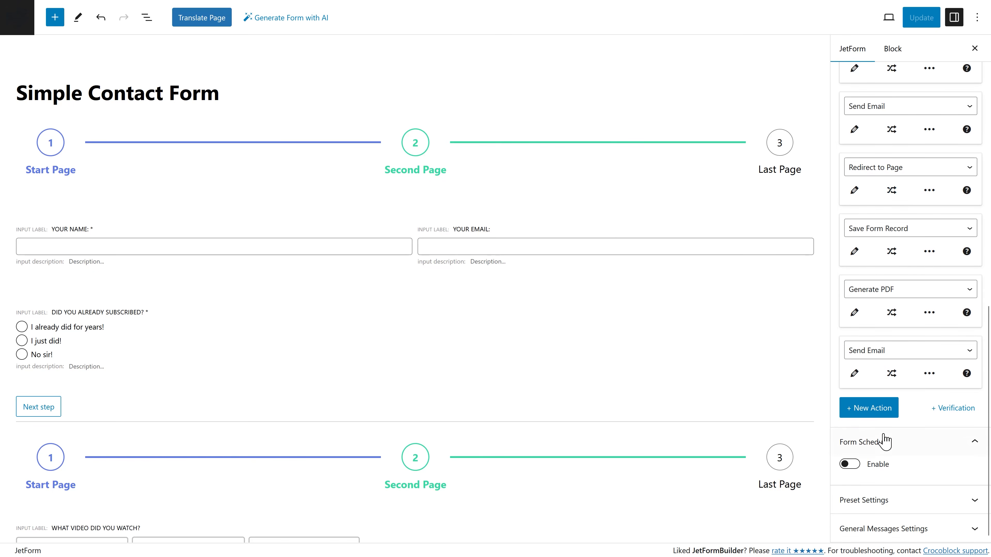
left_click(853, 467)
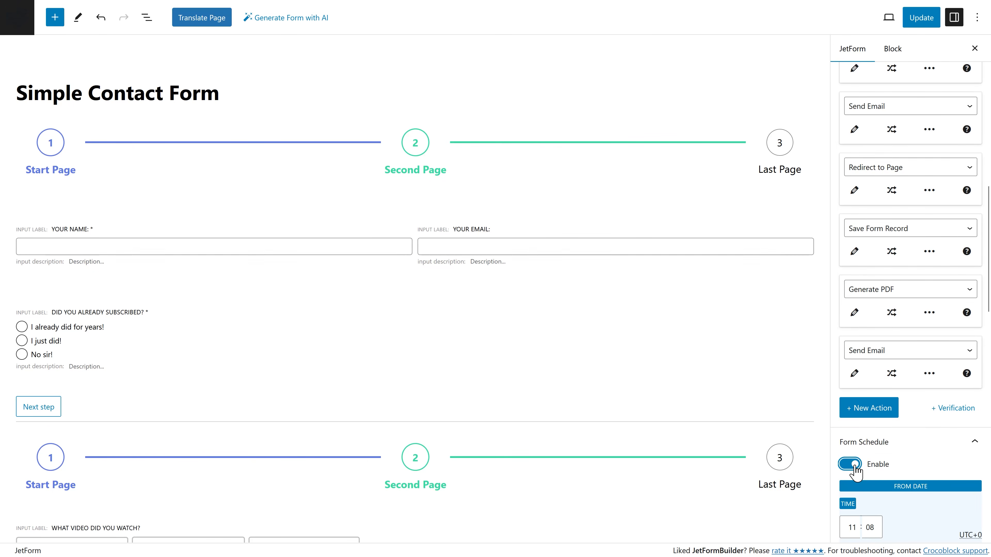
scroll(878, 437, "down", 3)
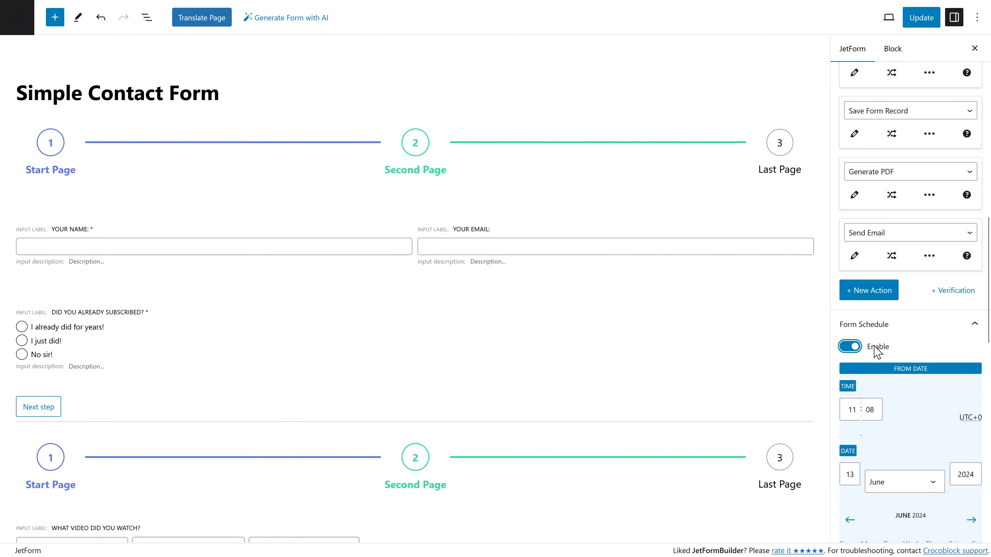
scroll(876, 351, "down", 13)
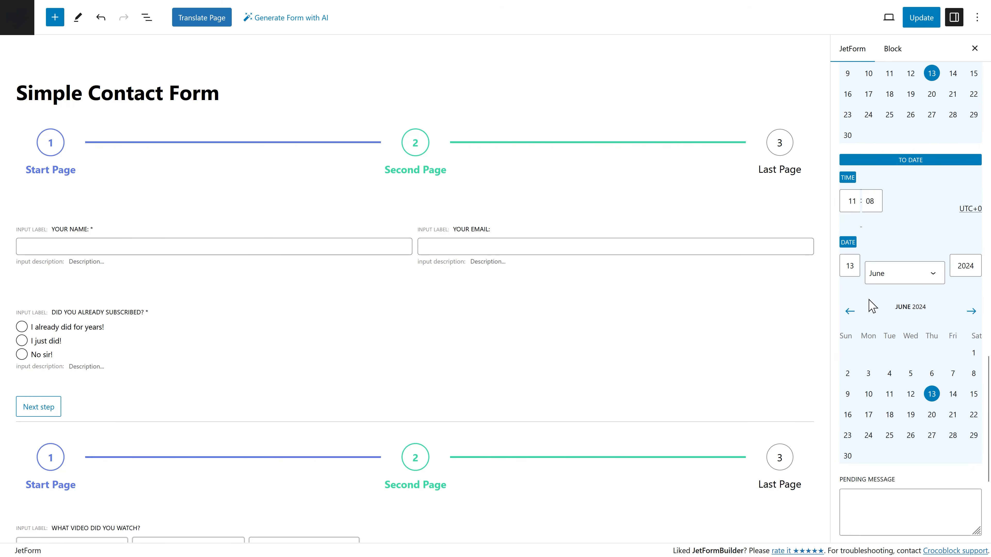
scroll(873, 305, "down", 4)
scroll(901, 295, "up", 4)
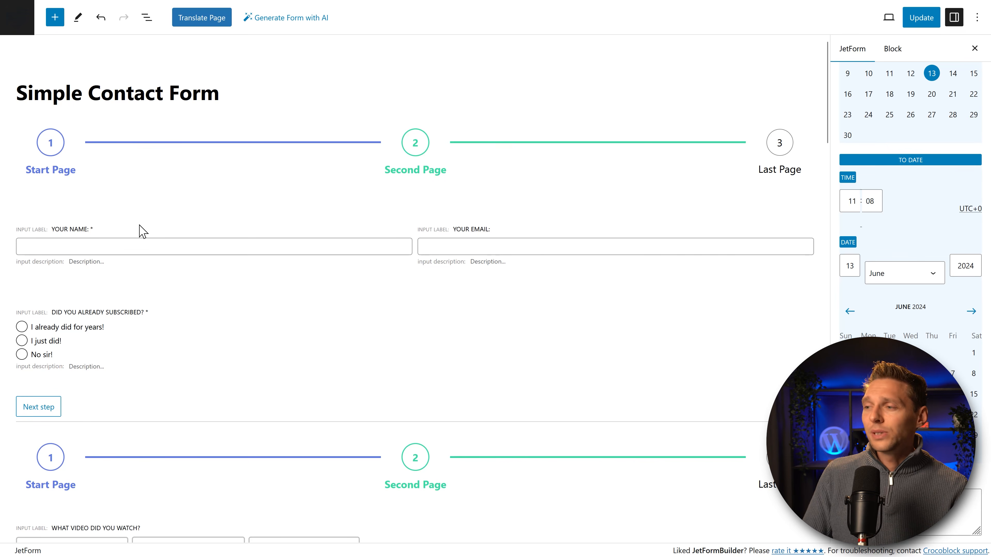
scroll(191, 245, "down", 7)
left_click(659, 300)
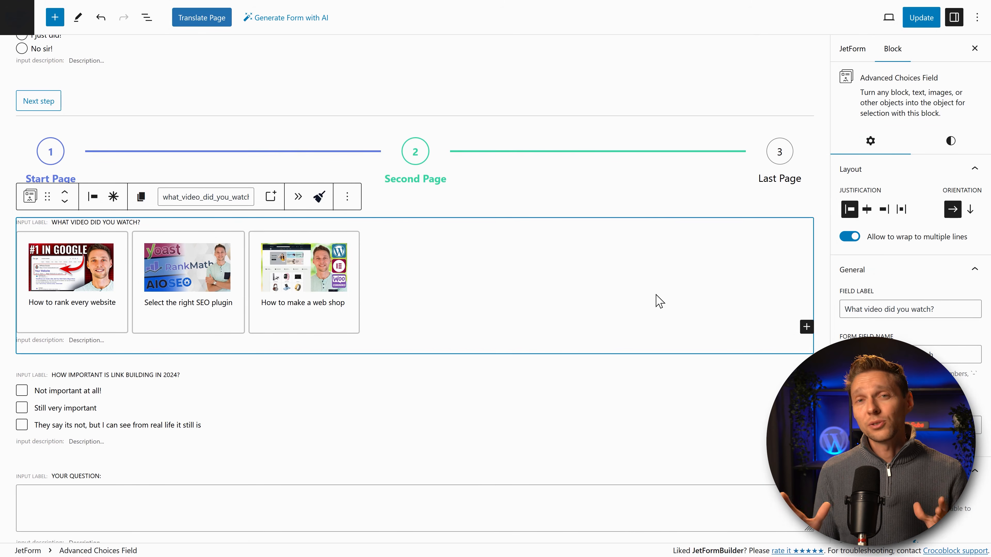